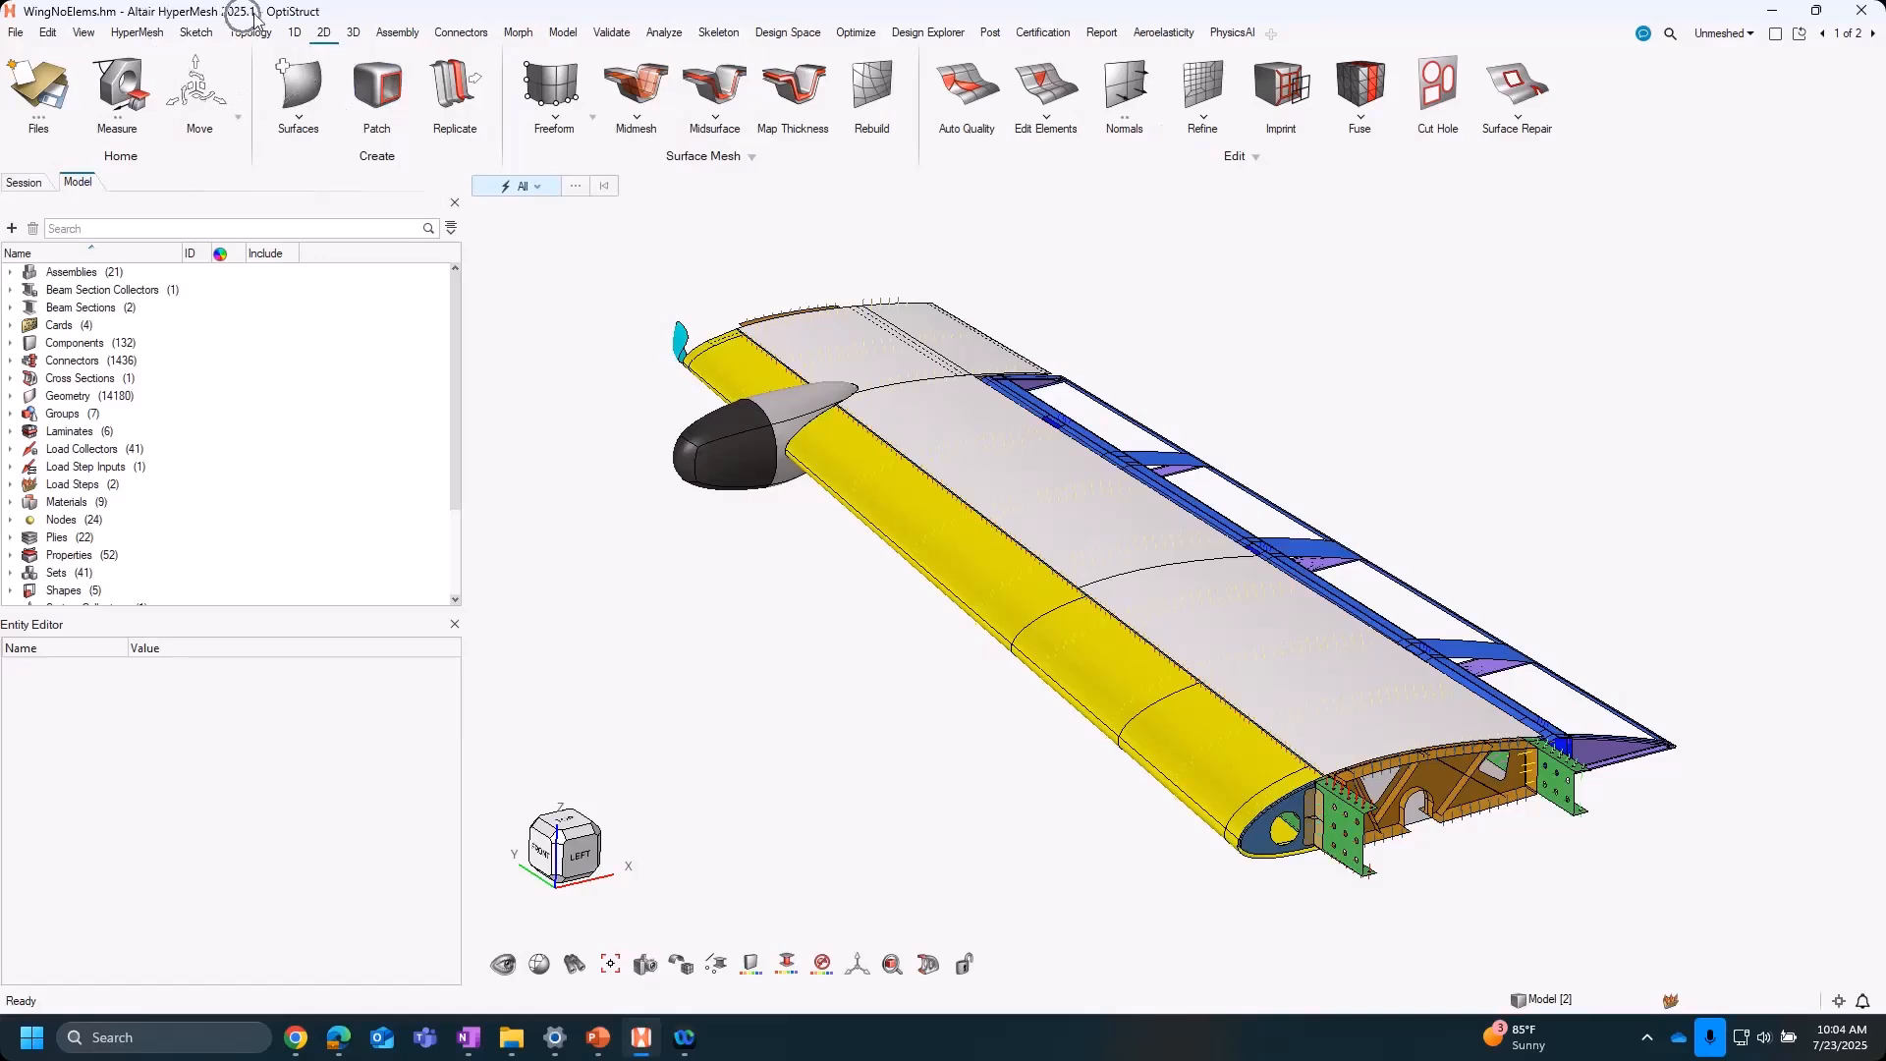
Isolate the orange end rib, Rib_01, at the open end of the wing
middle_drag(897, 685, 883, 668)
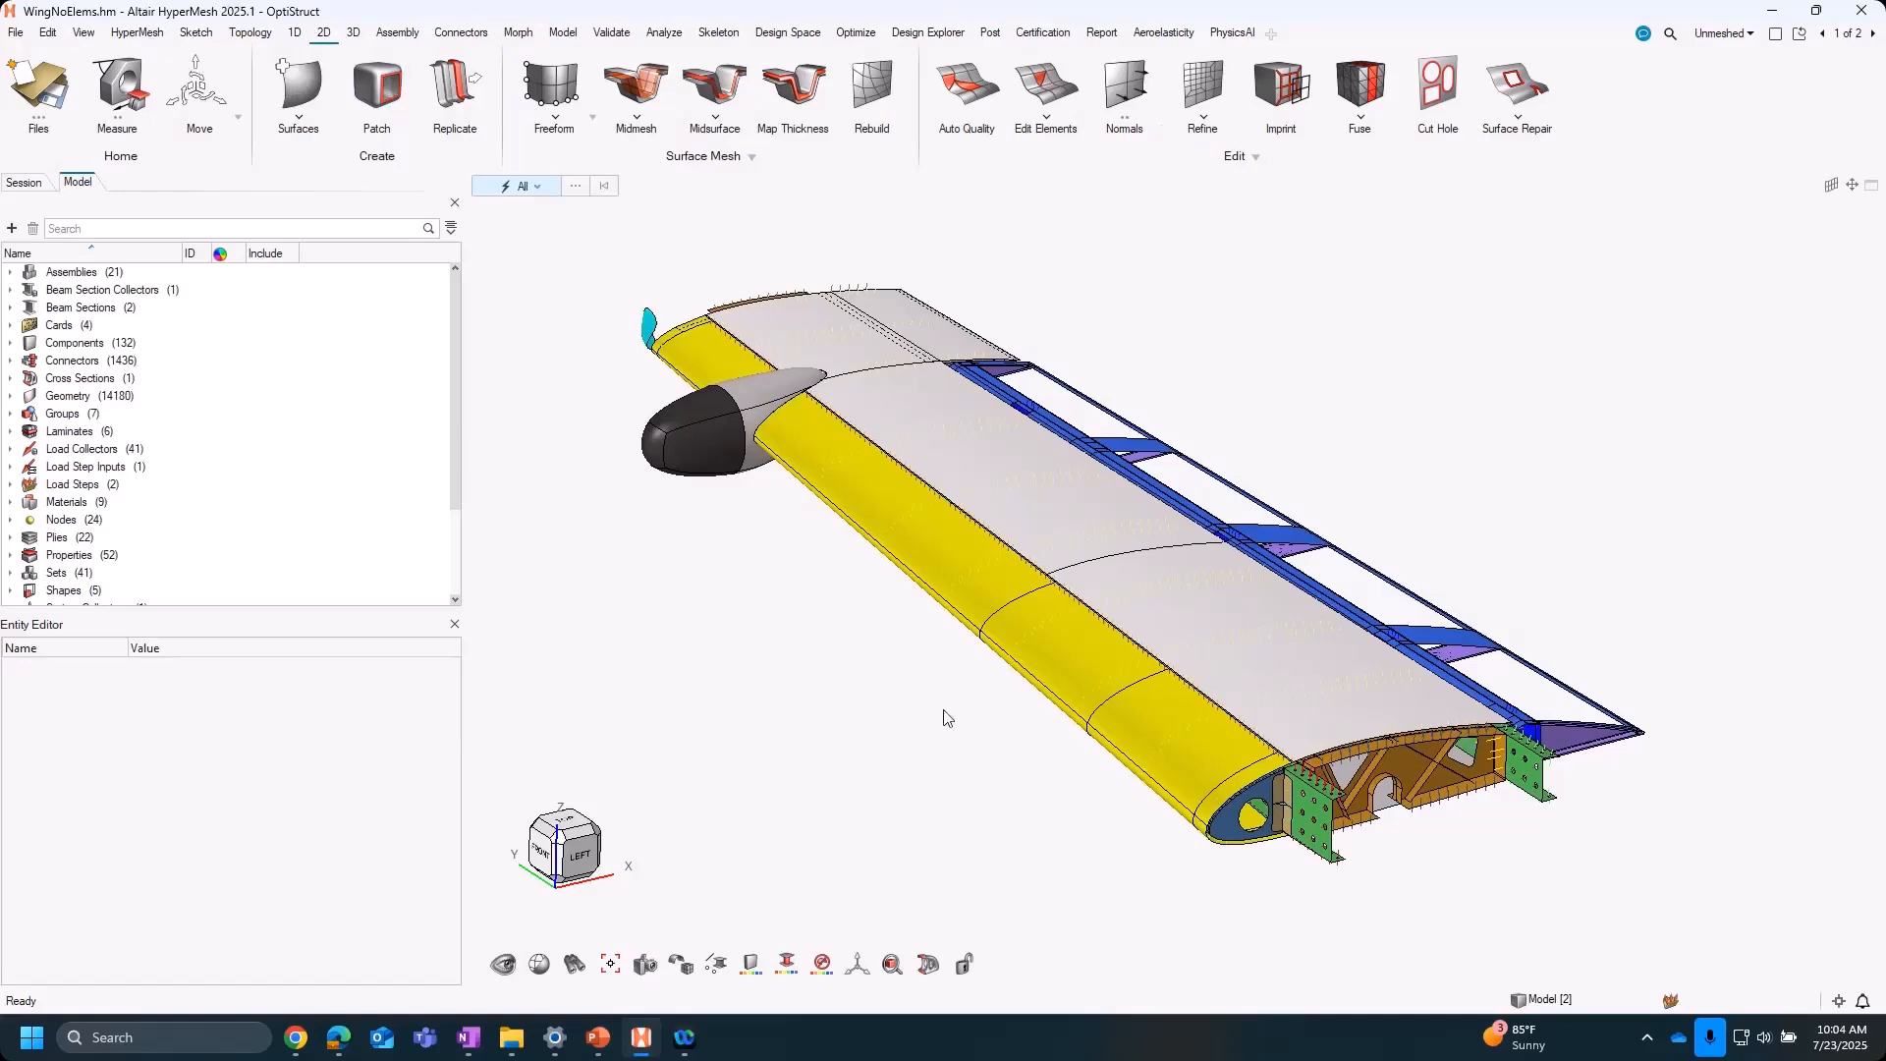
scroll(1028, 733, up, 5)
middle_drag(1176, 720, 1199, 655)
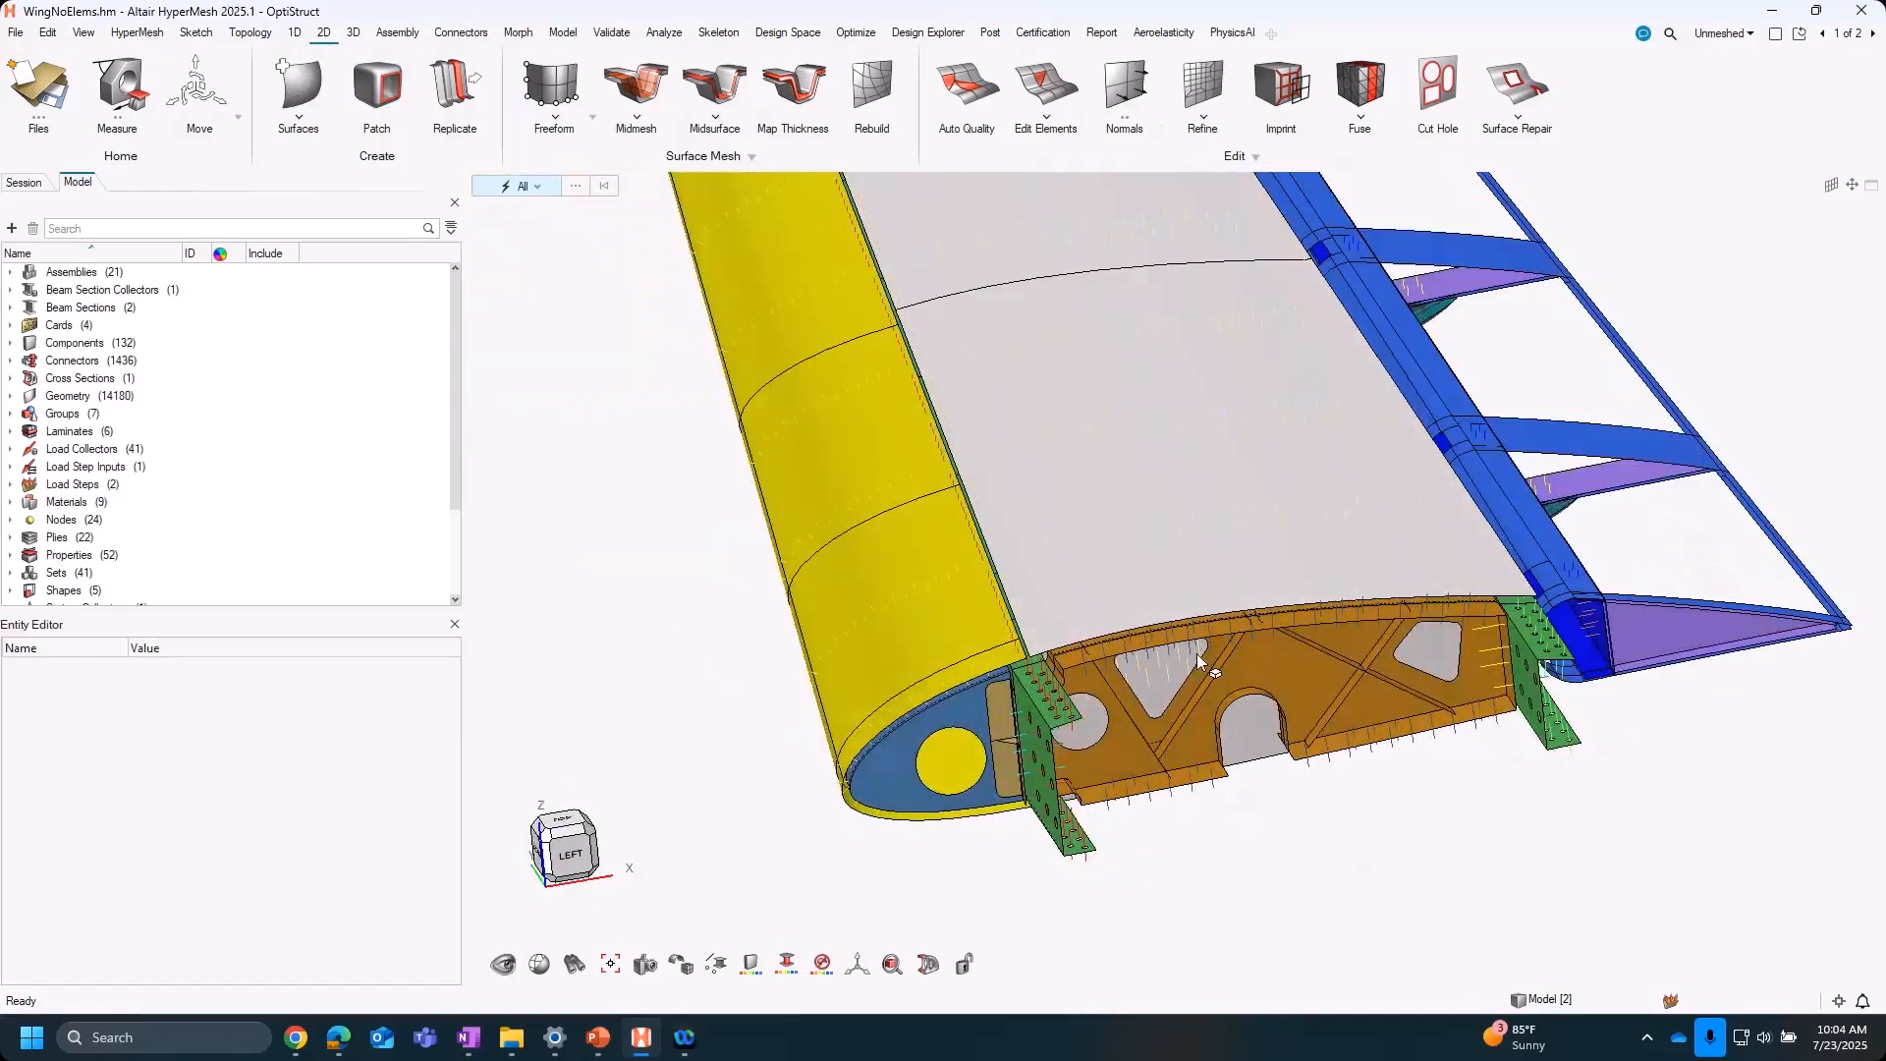
middle_drag(1146, 822, 1225, 787)
right_drag(1144, 736, 1182, 754)
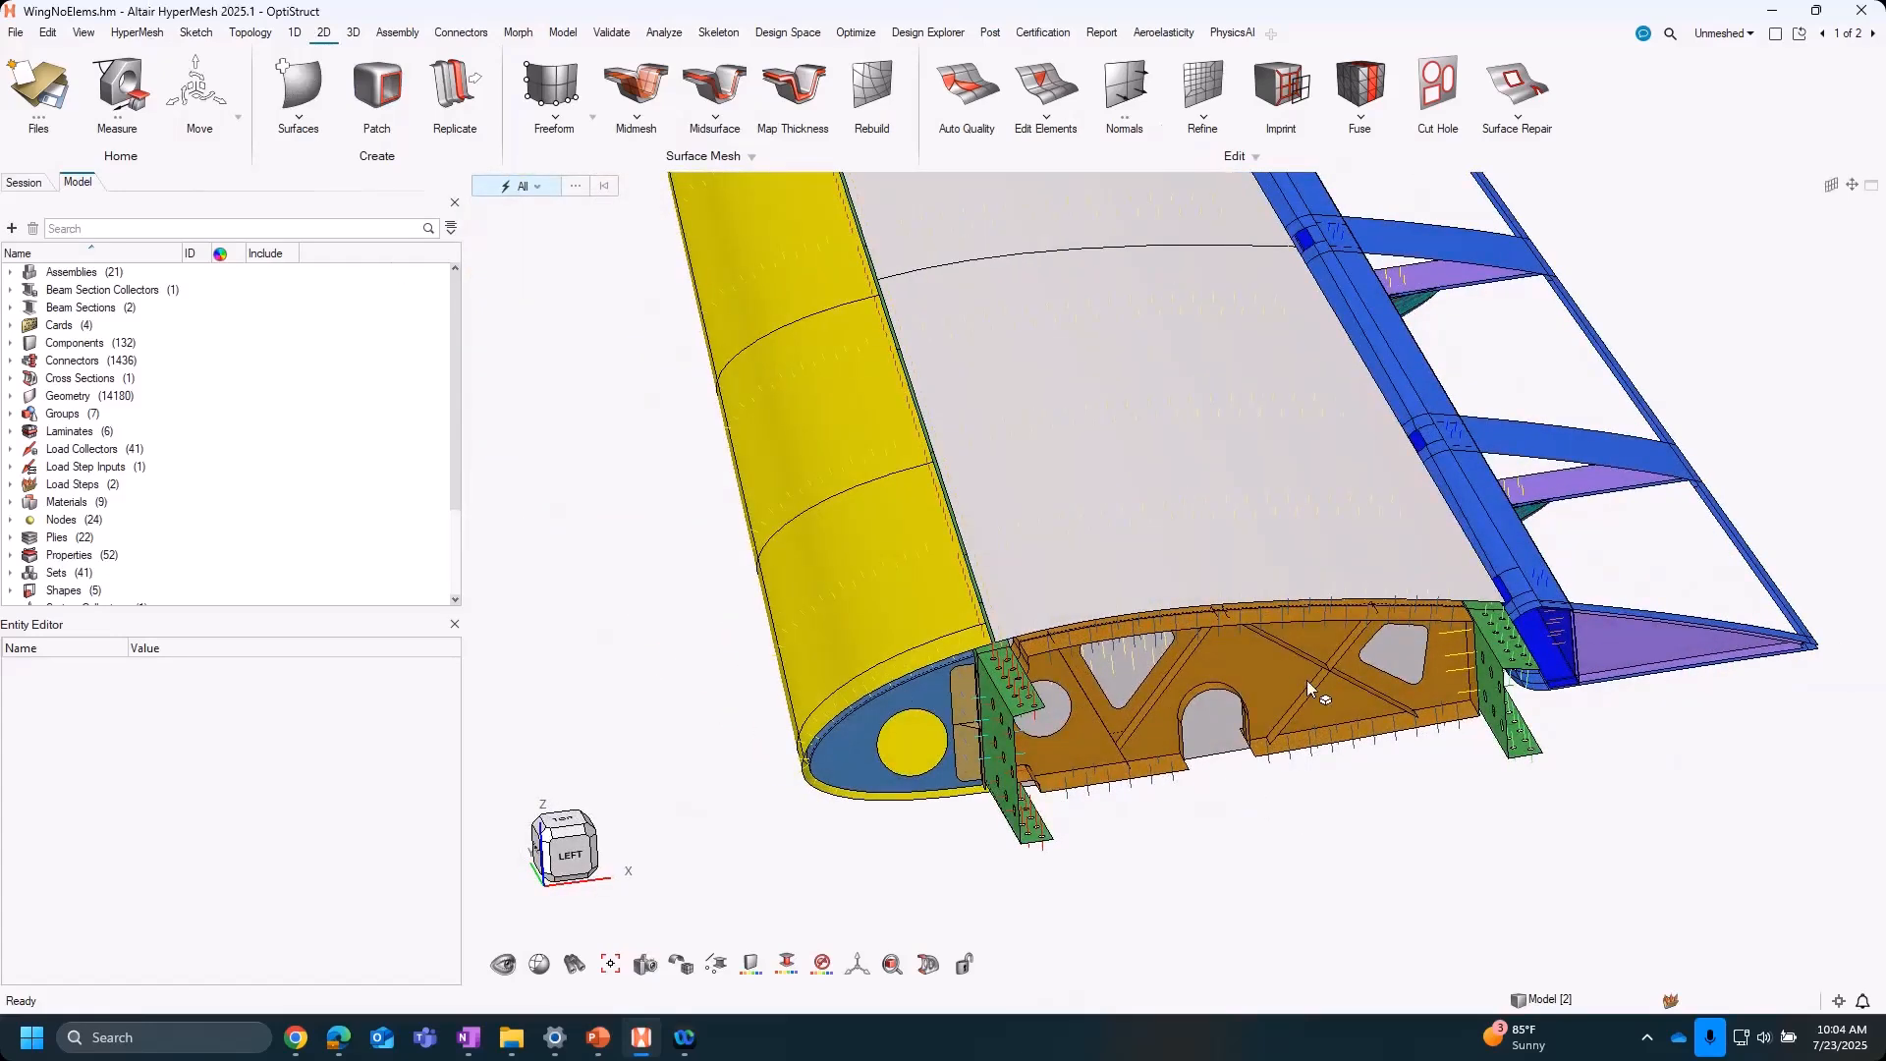
click(1301, 646)
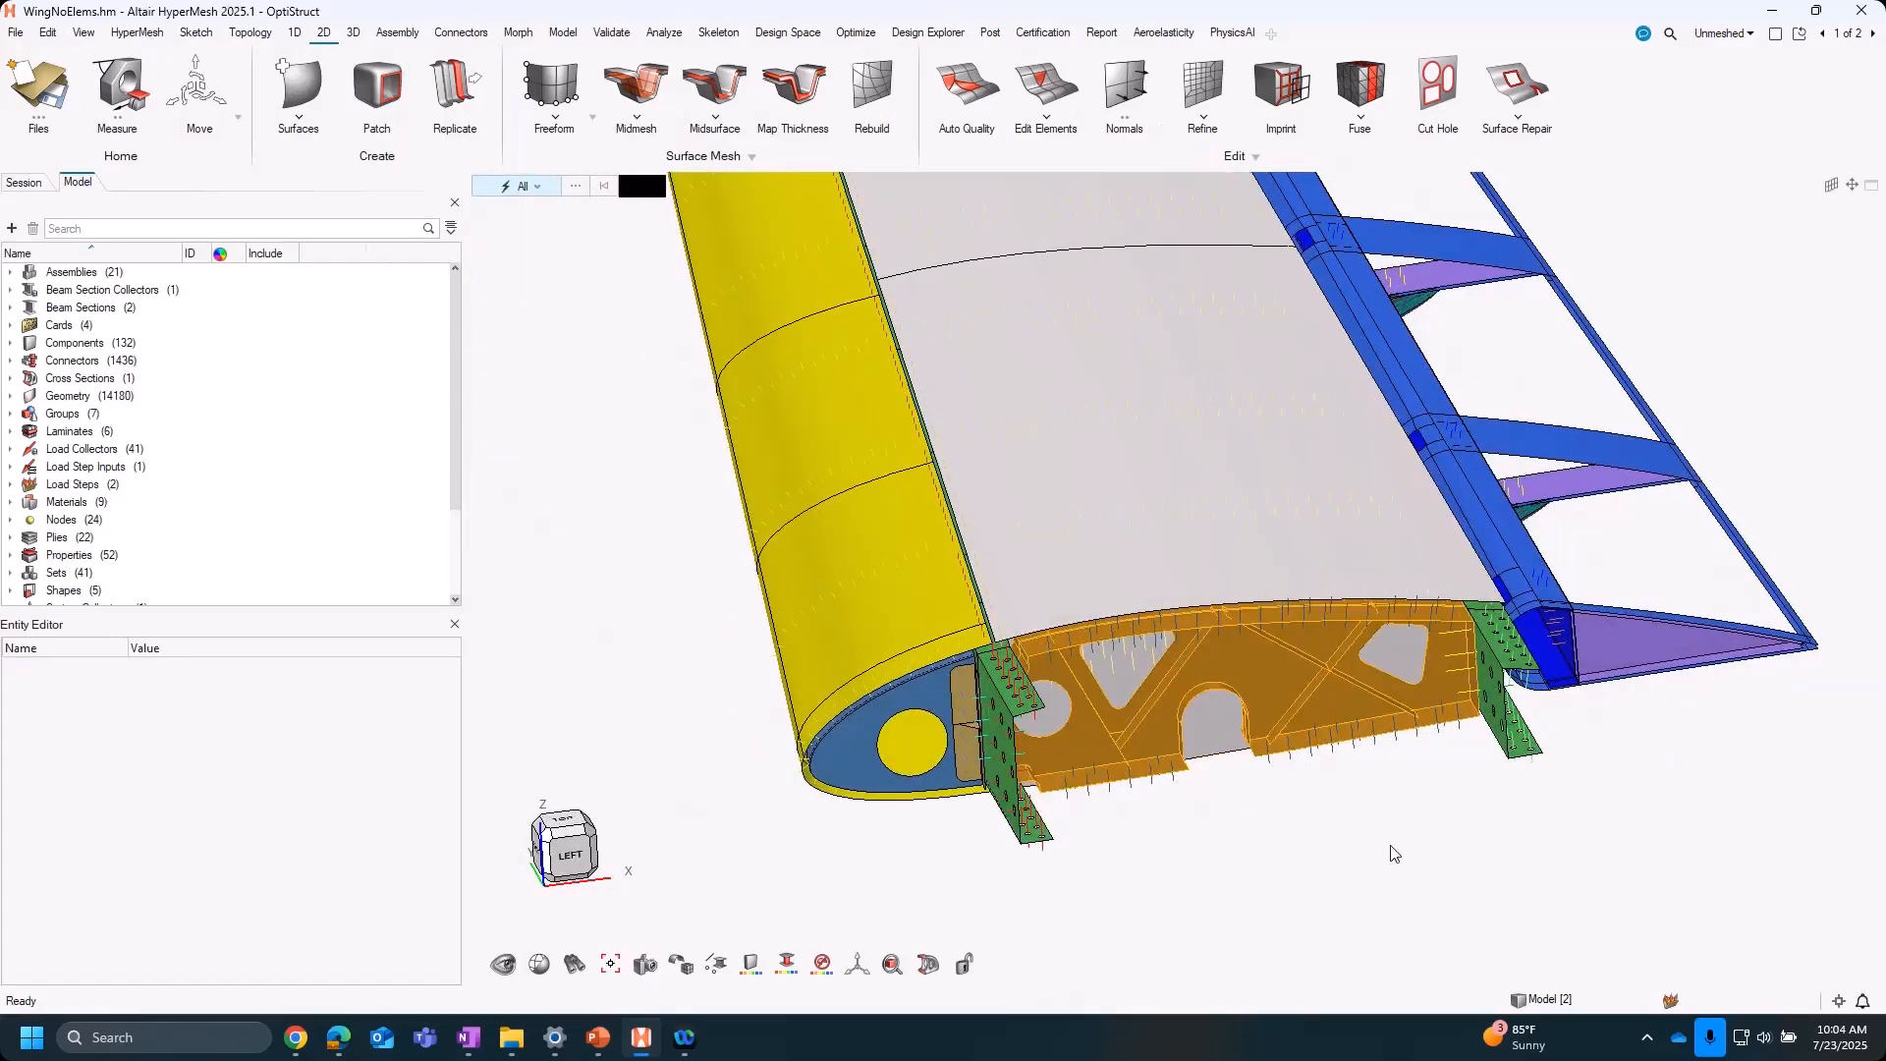
key(i)
click(1397, 854)
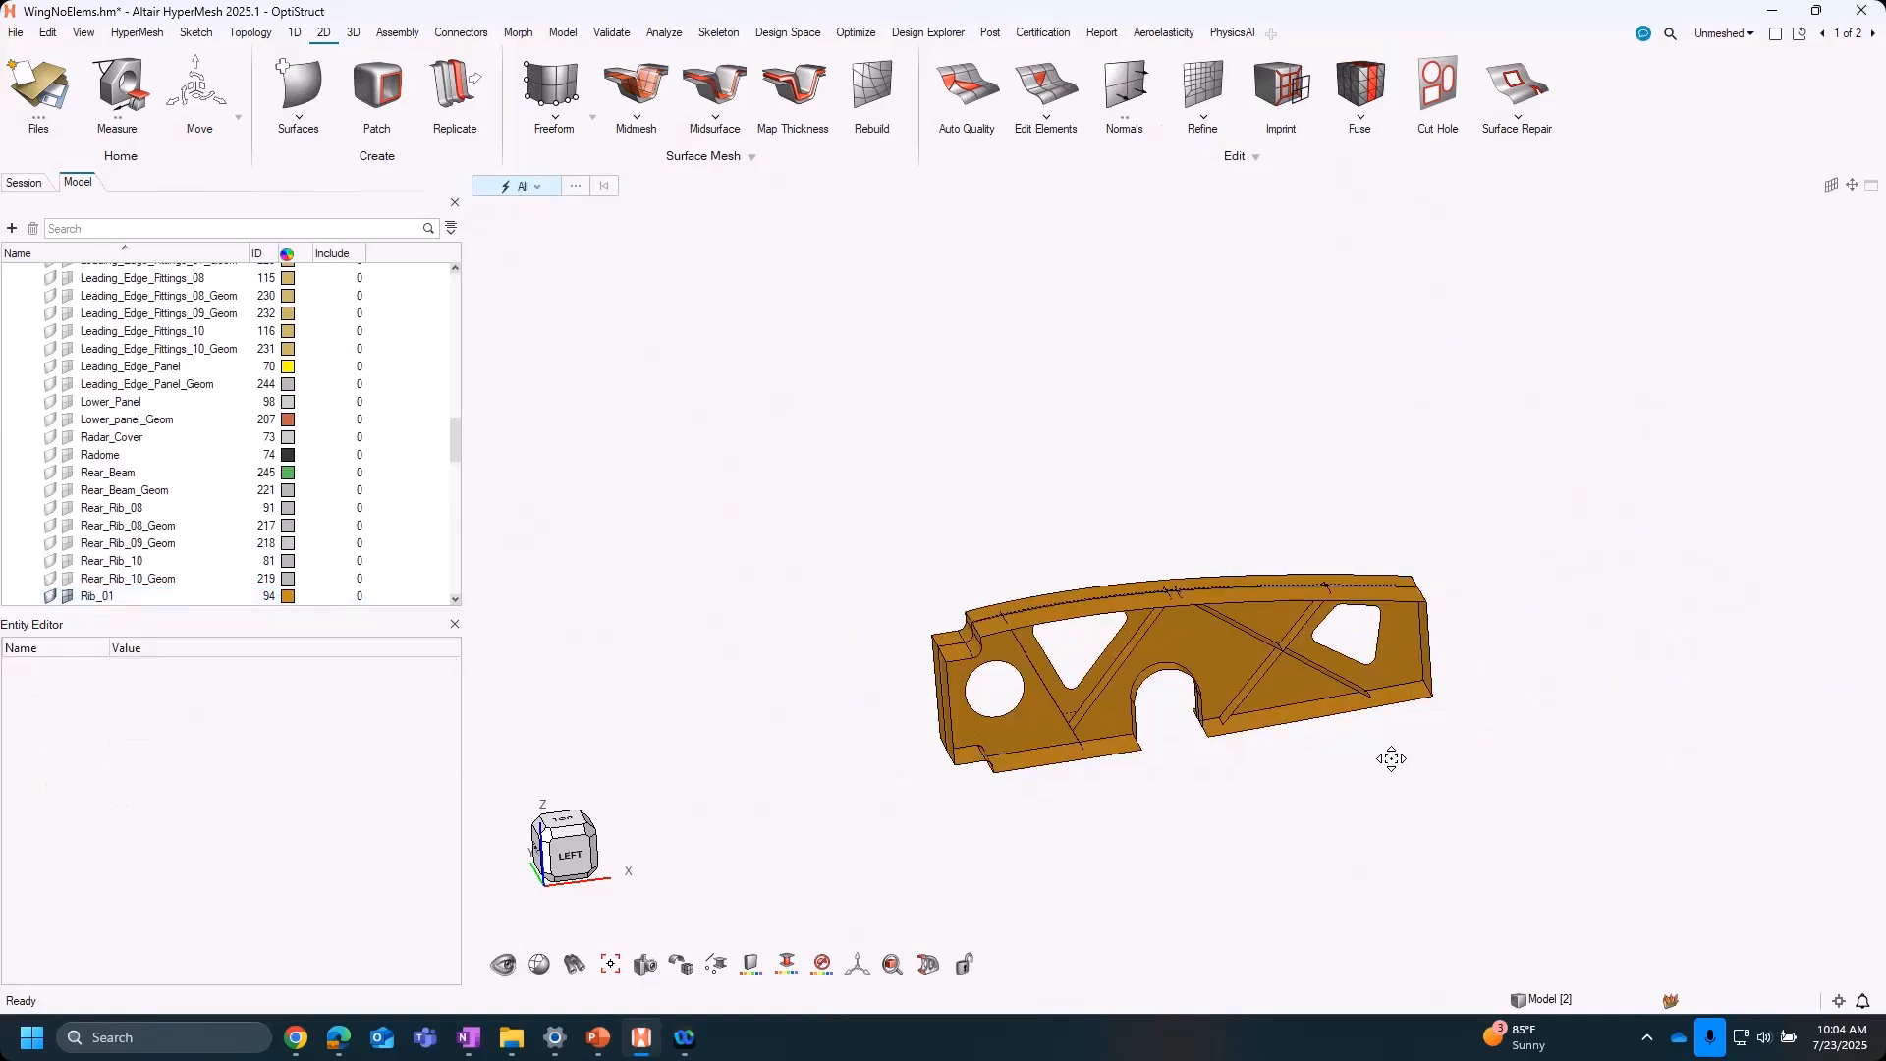
Start Freeform surface mesh creation for the isolated rib
scroll(1140, 614, up, 5)
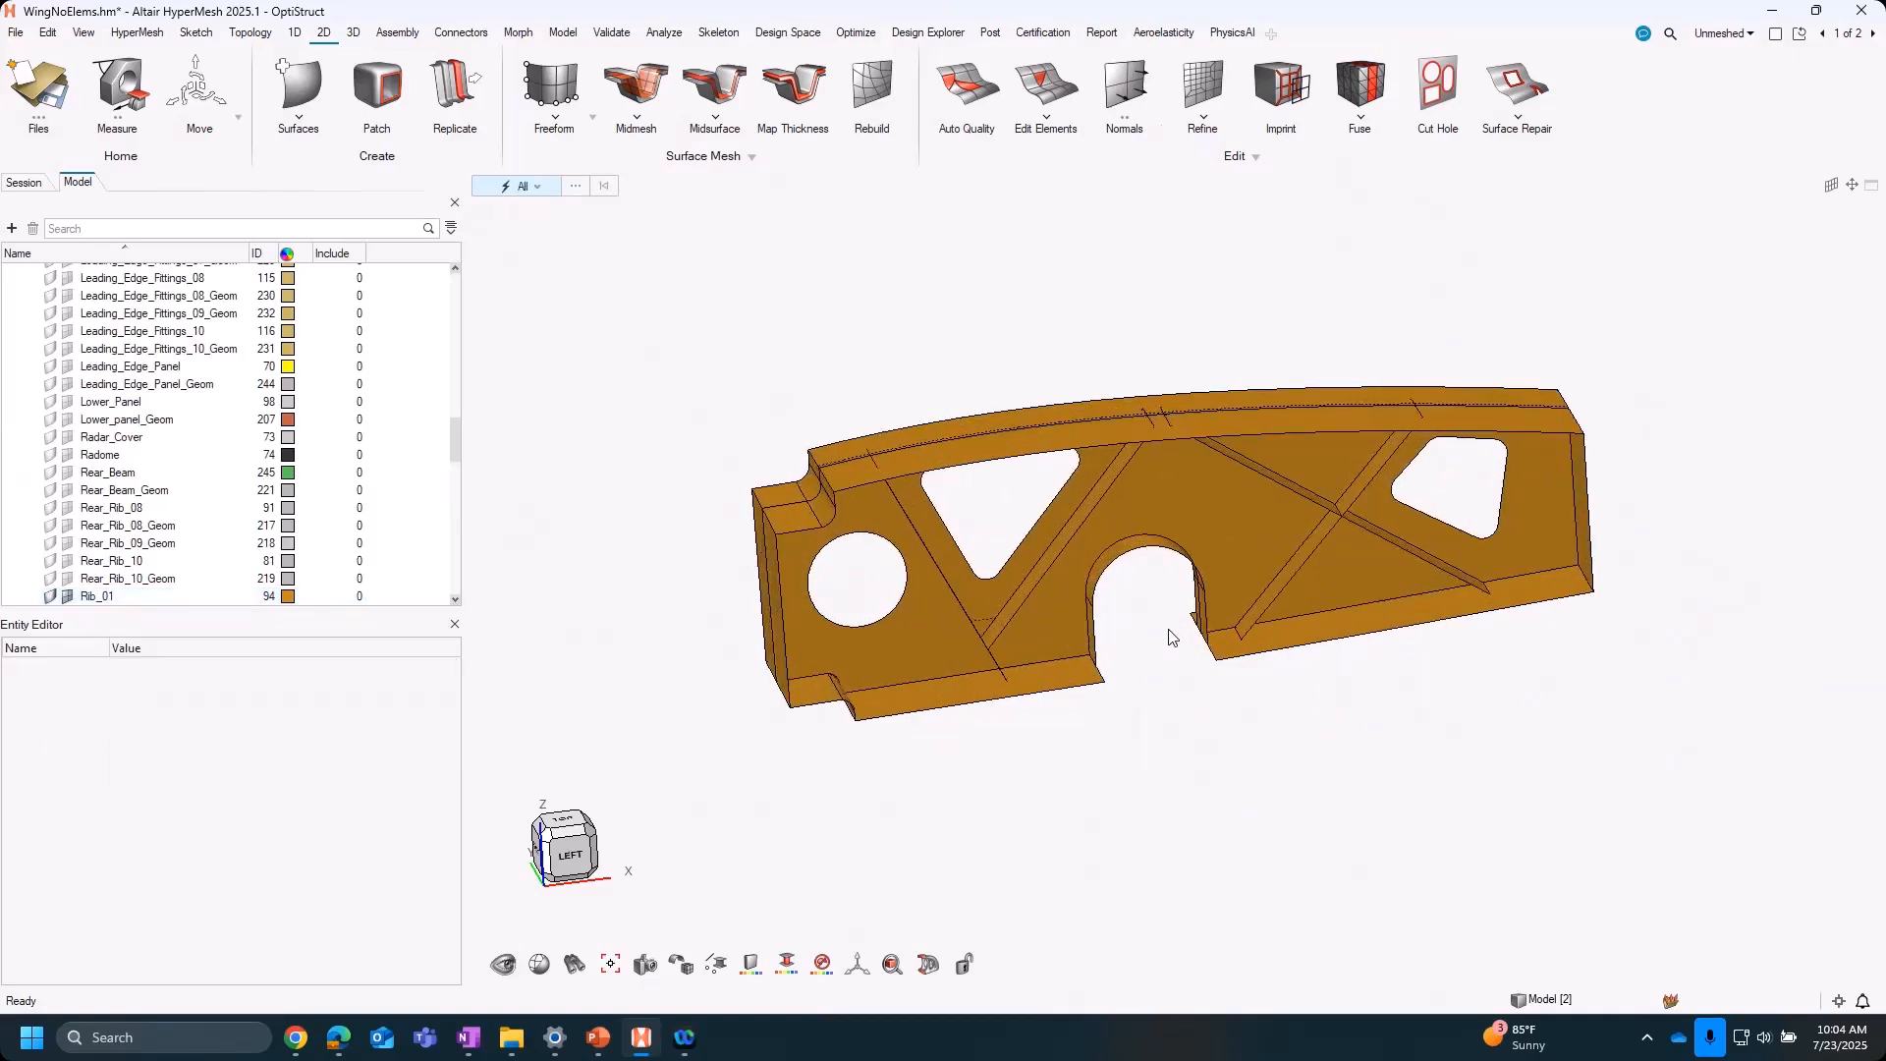
ctrl+drag(1176, 631, 1225, 705)
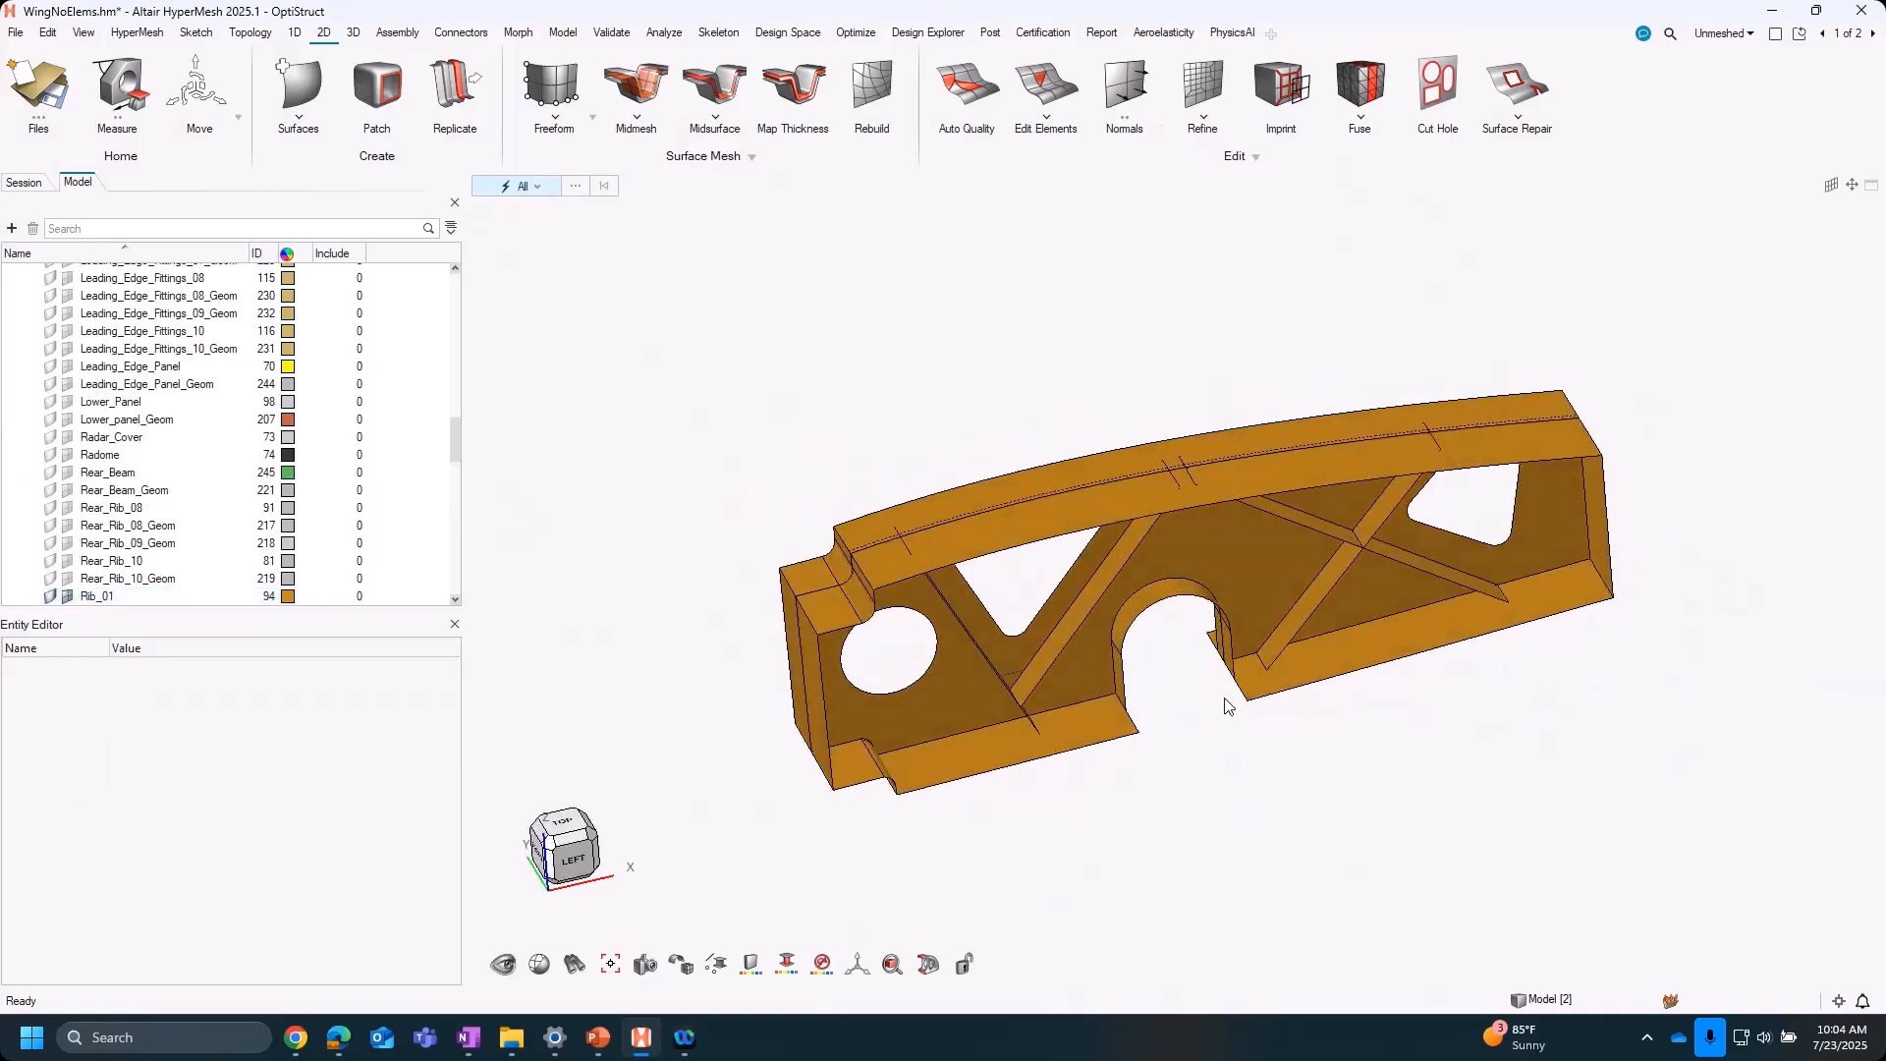
ctrl+drag(802, 389, 816, 371)
scroll(1129, 334, up, 3)
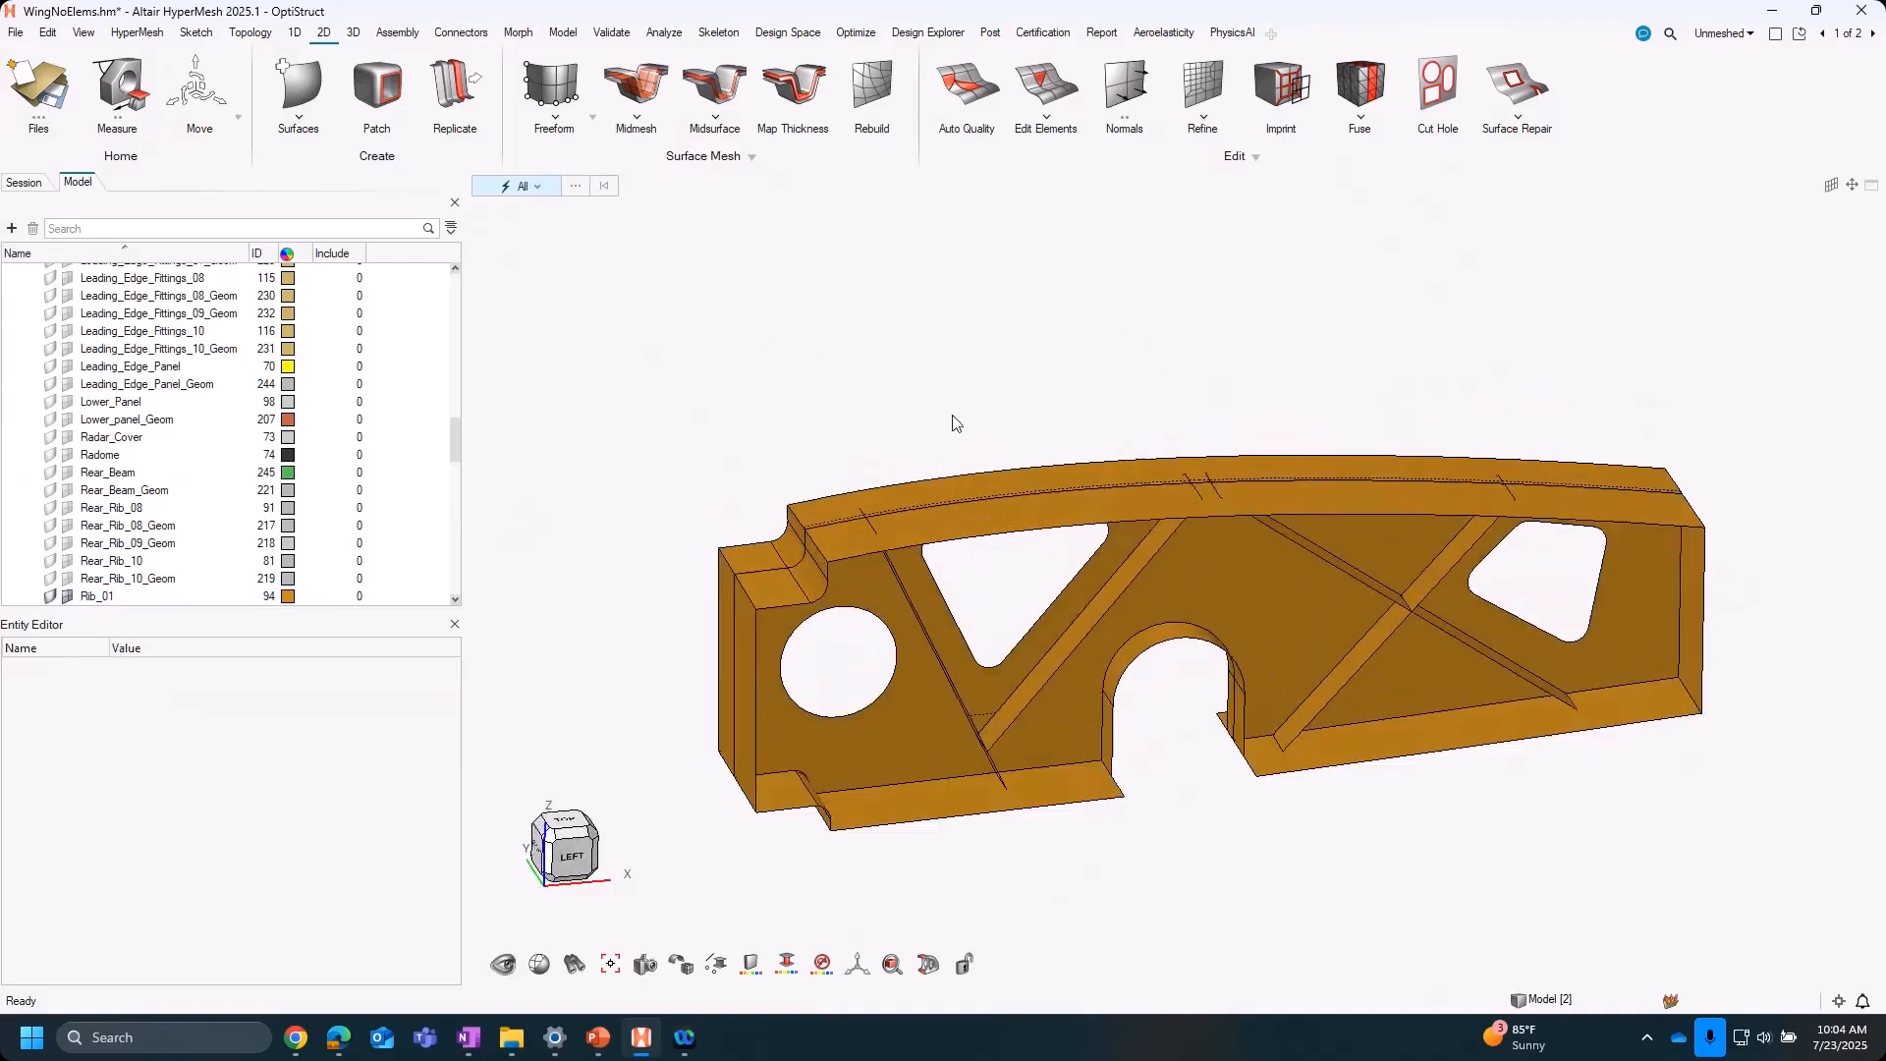
ctrl+right_drag(969, 371, 960, 341)
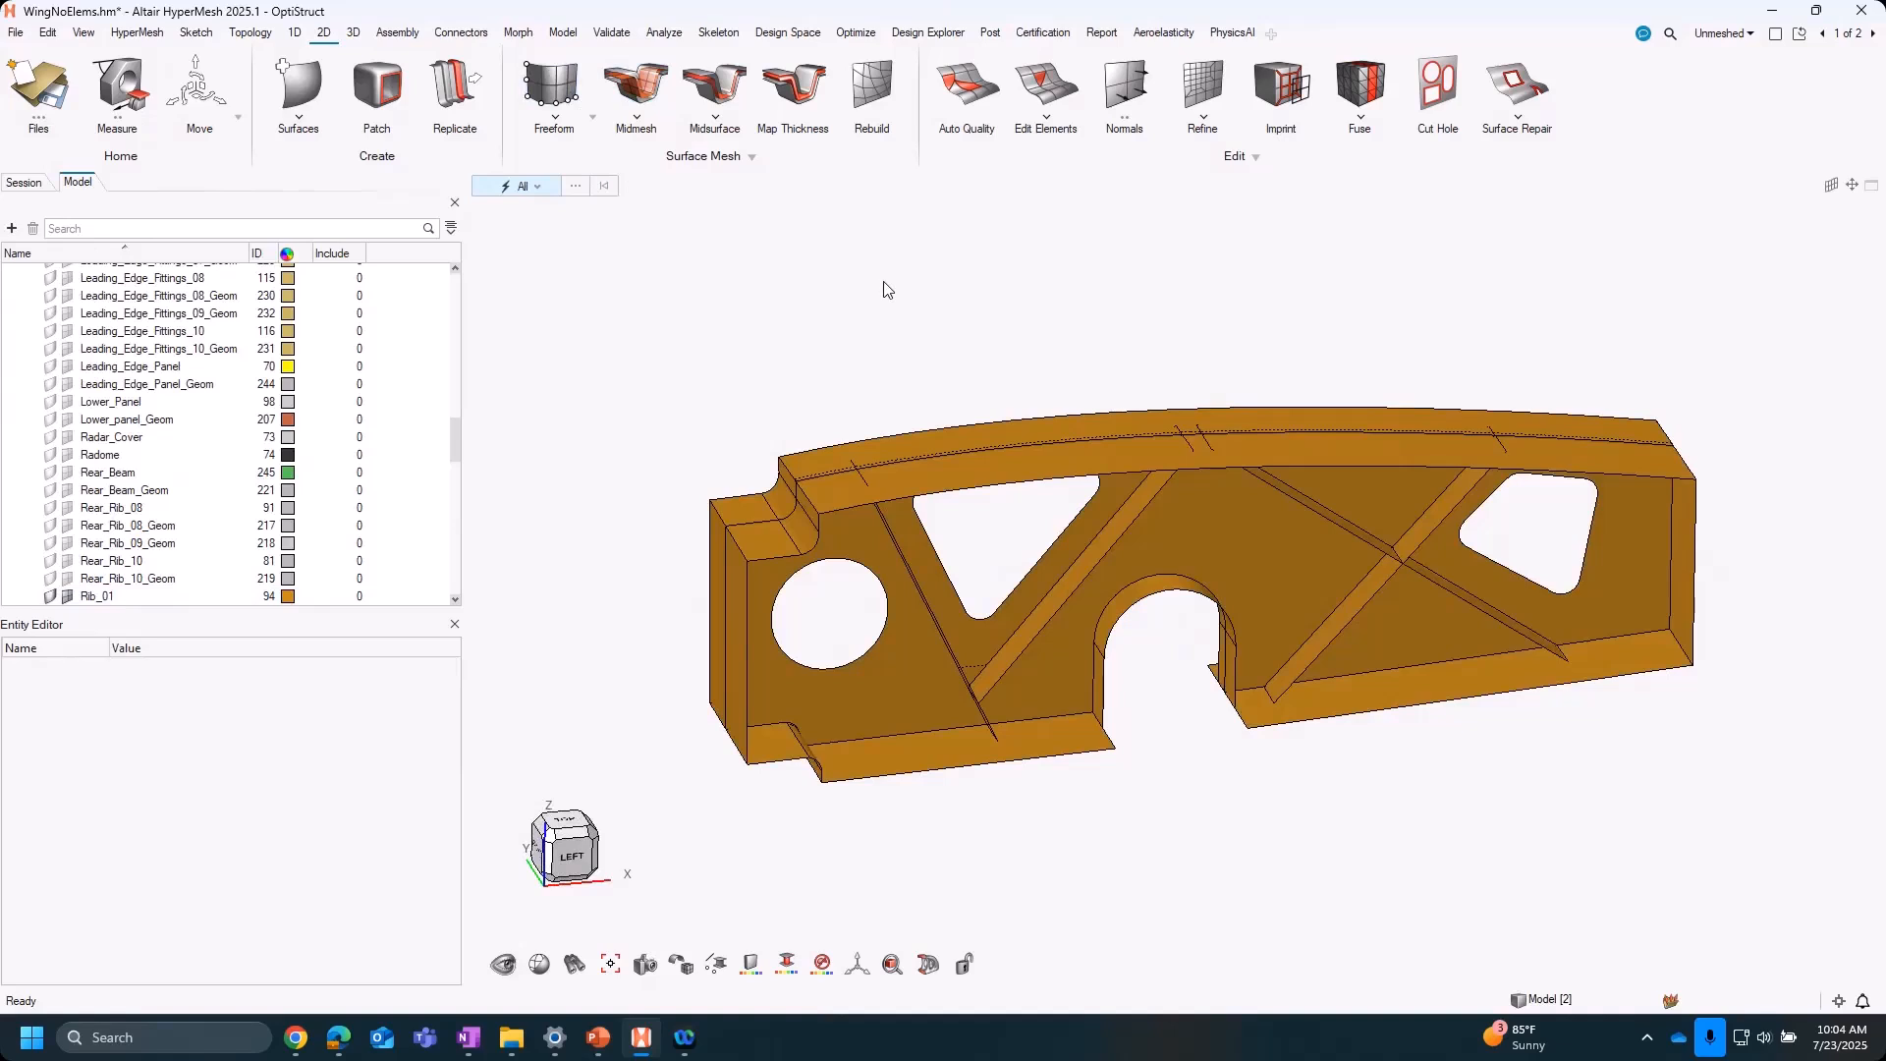
click(556, 83)
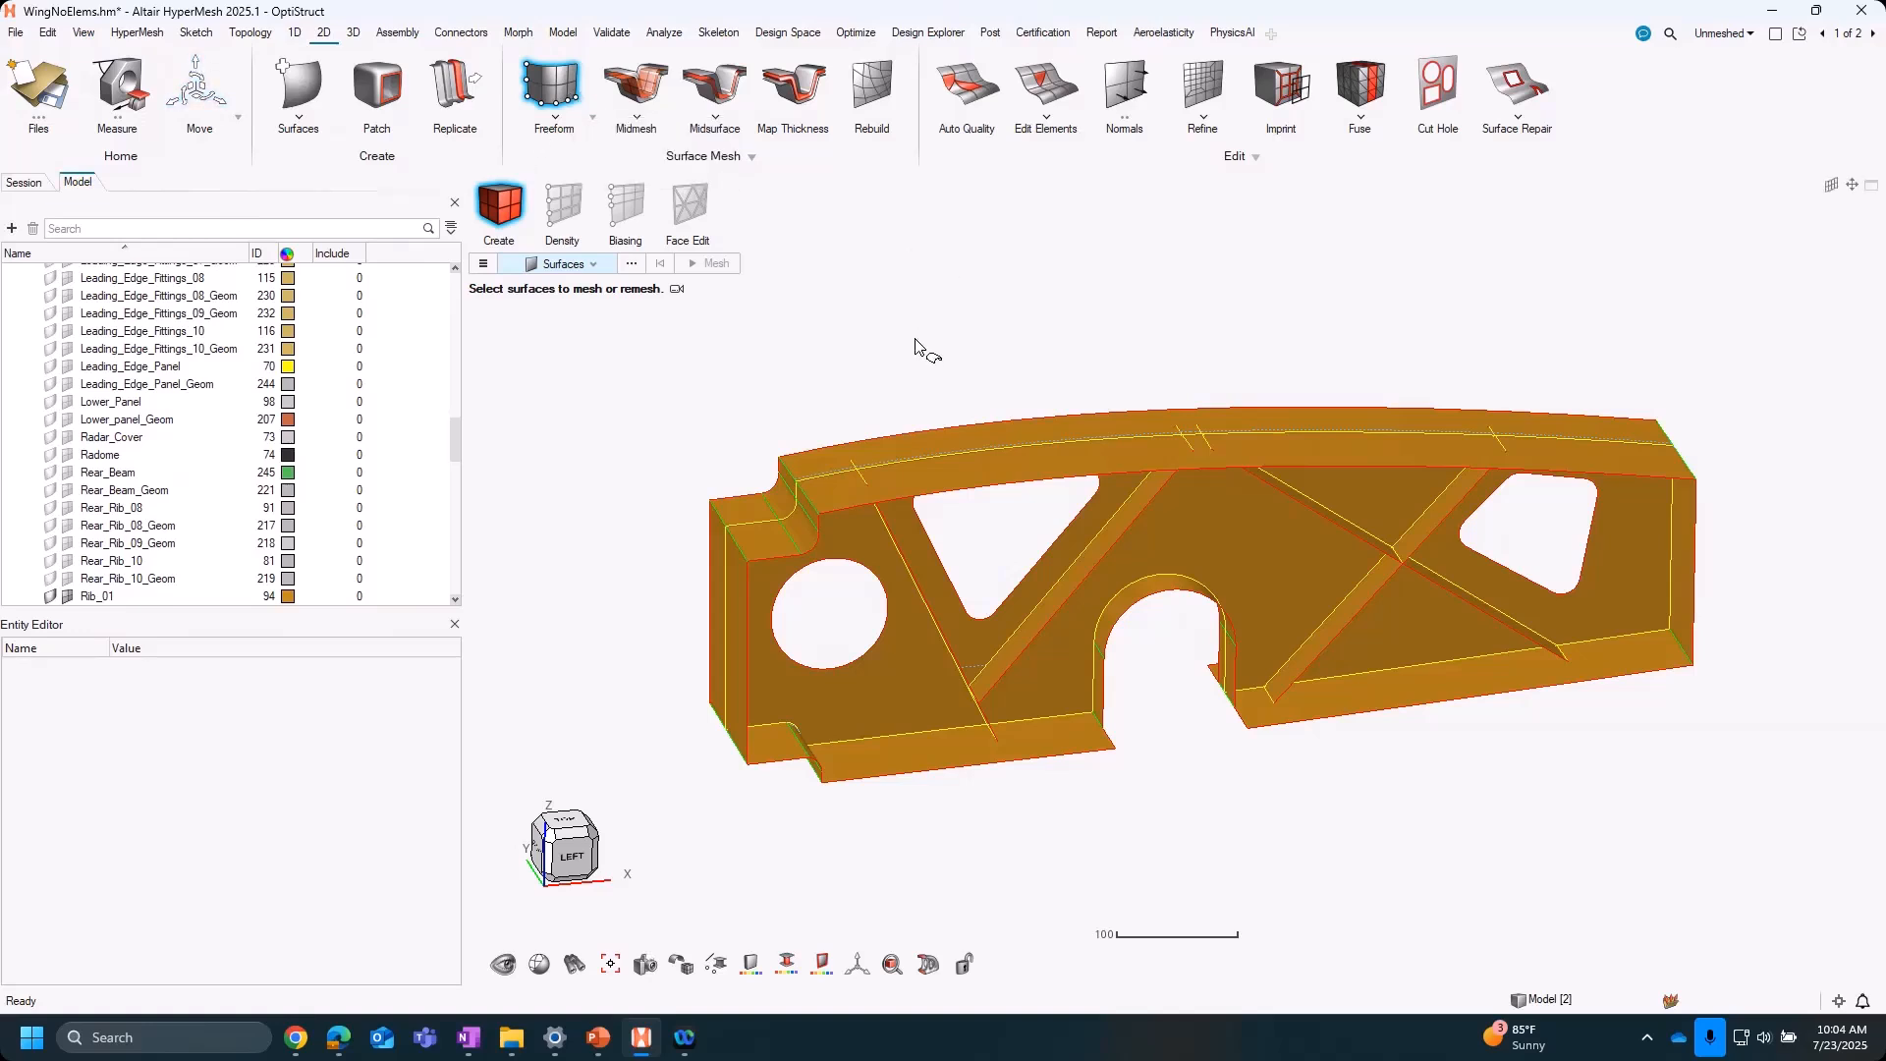
right_drag(993, 374, 1043, 392)
Look up the keyboard shortcut assigned to the 2D Freeform Create function
click(97, 34)
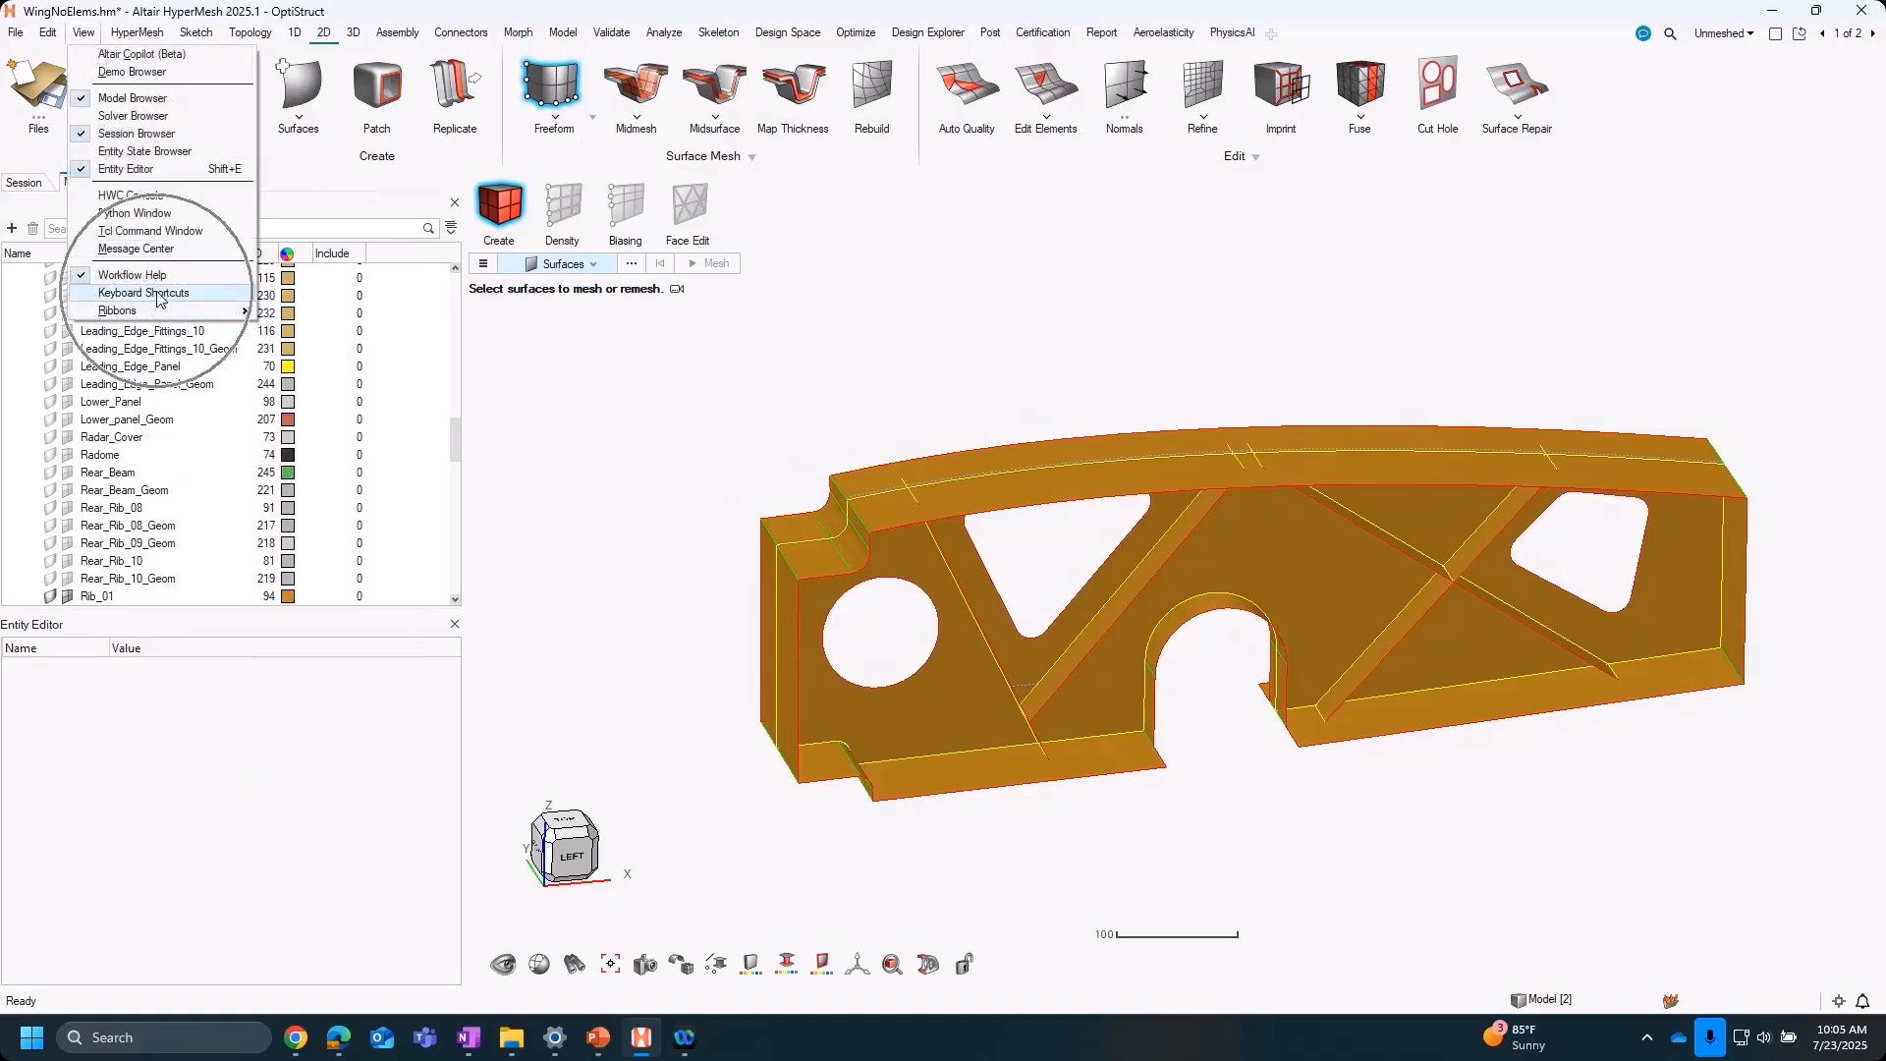
click(143, 292)
scroll(759, 416, up, 2)
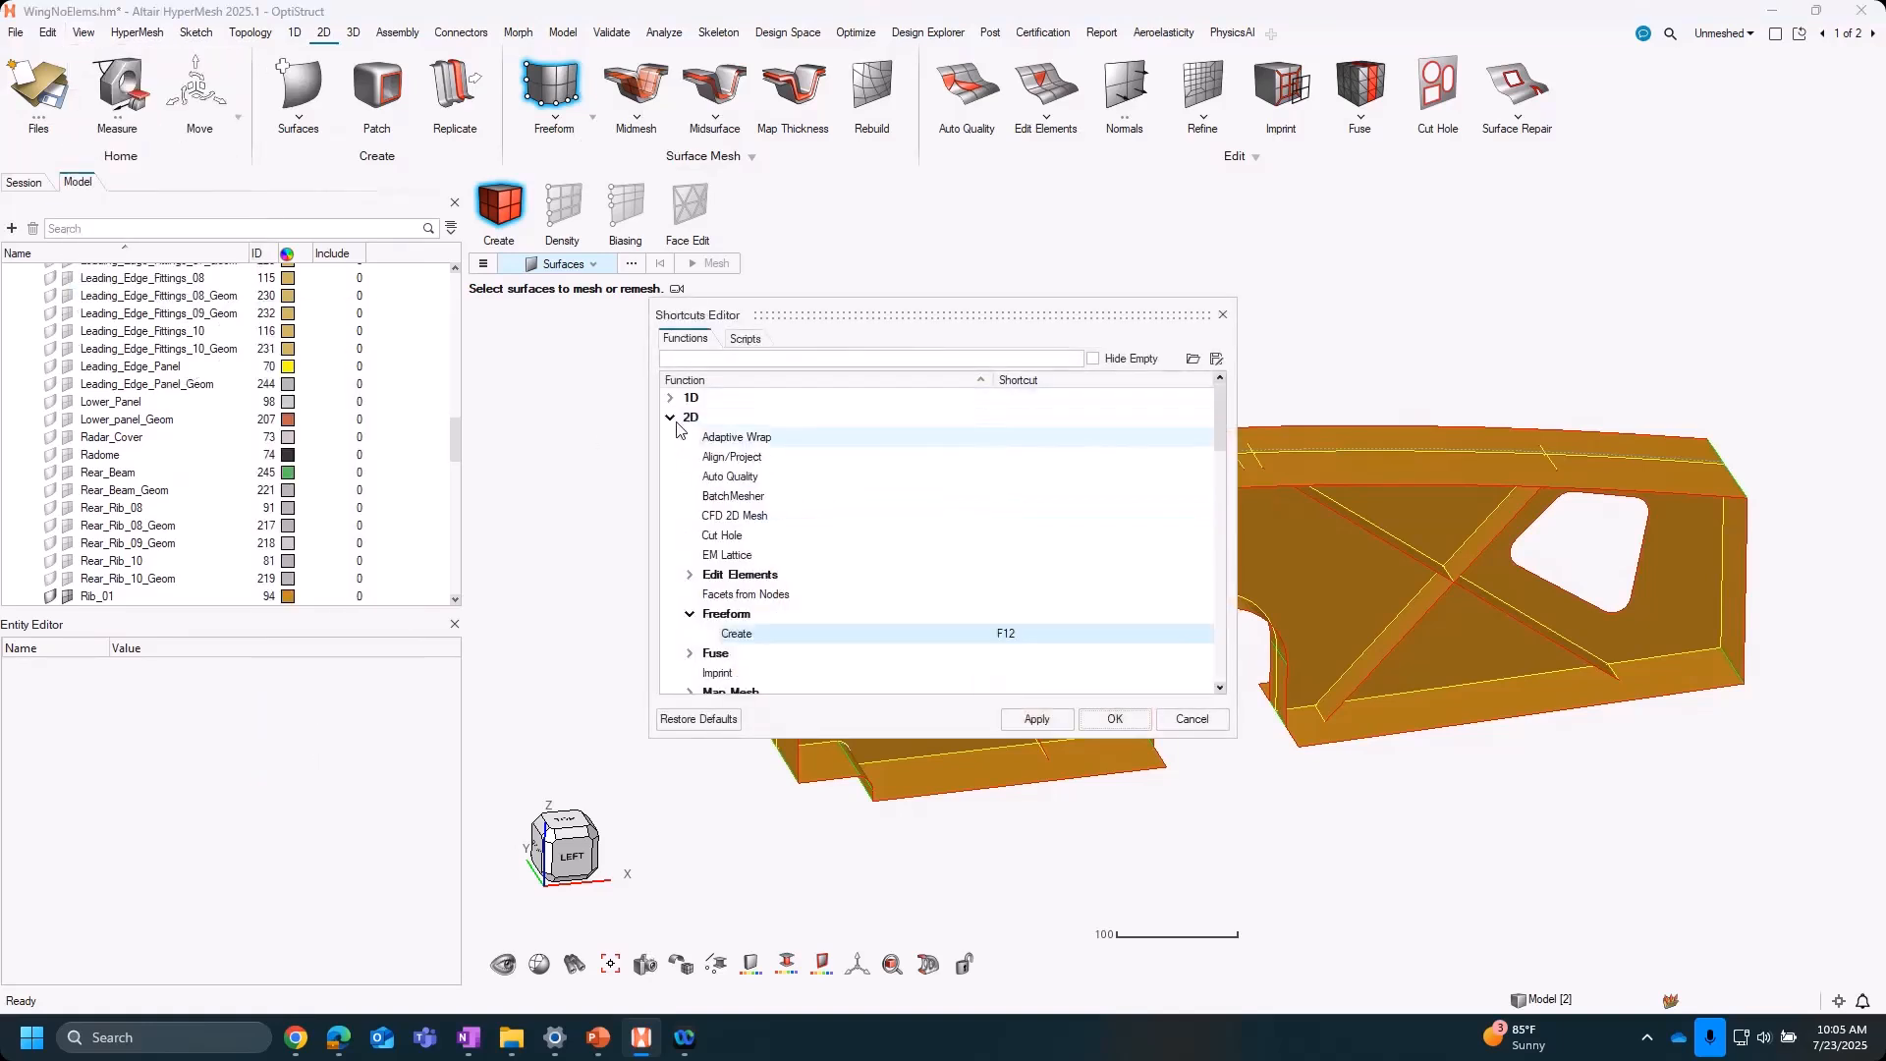
click(1026, 637)
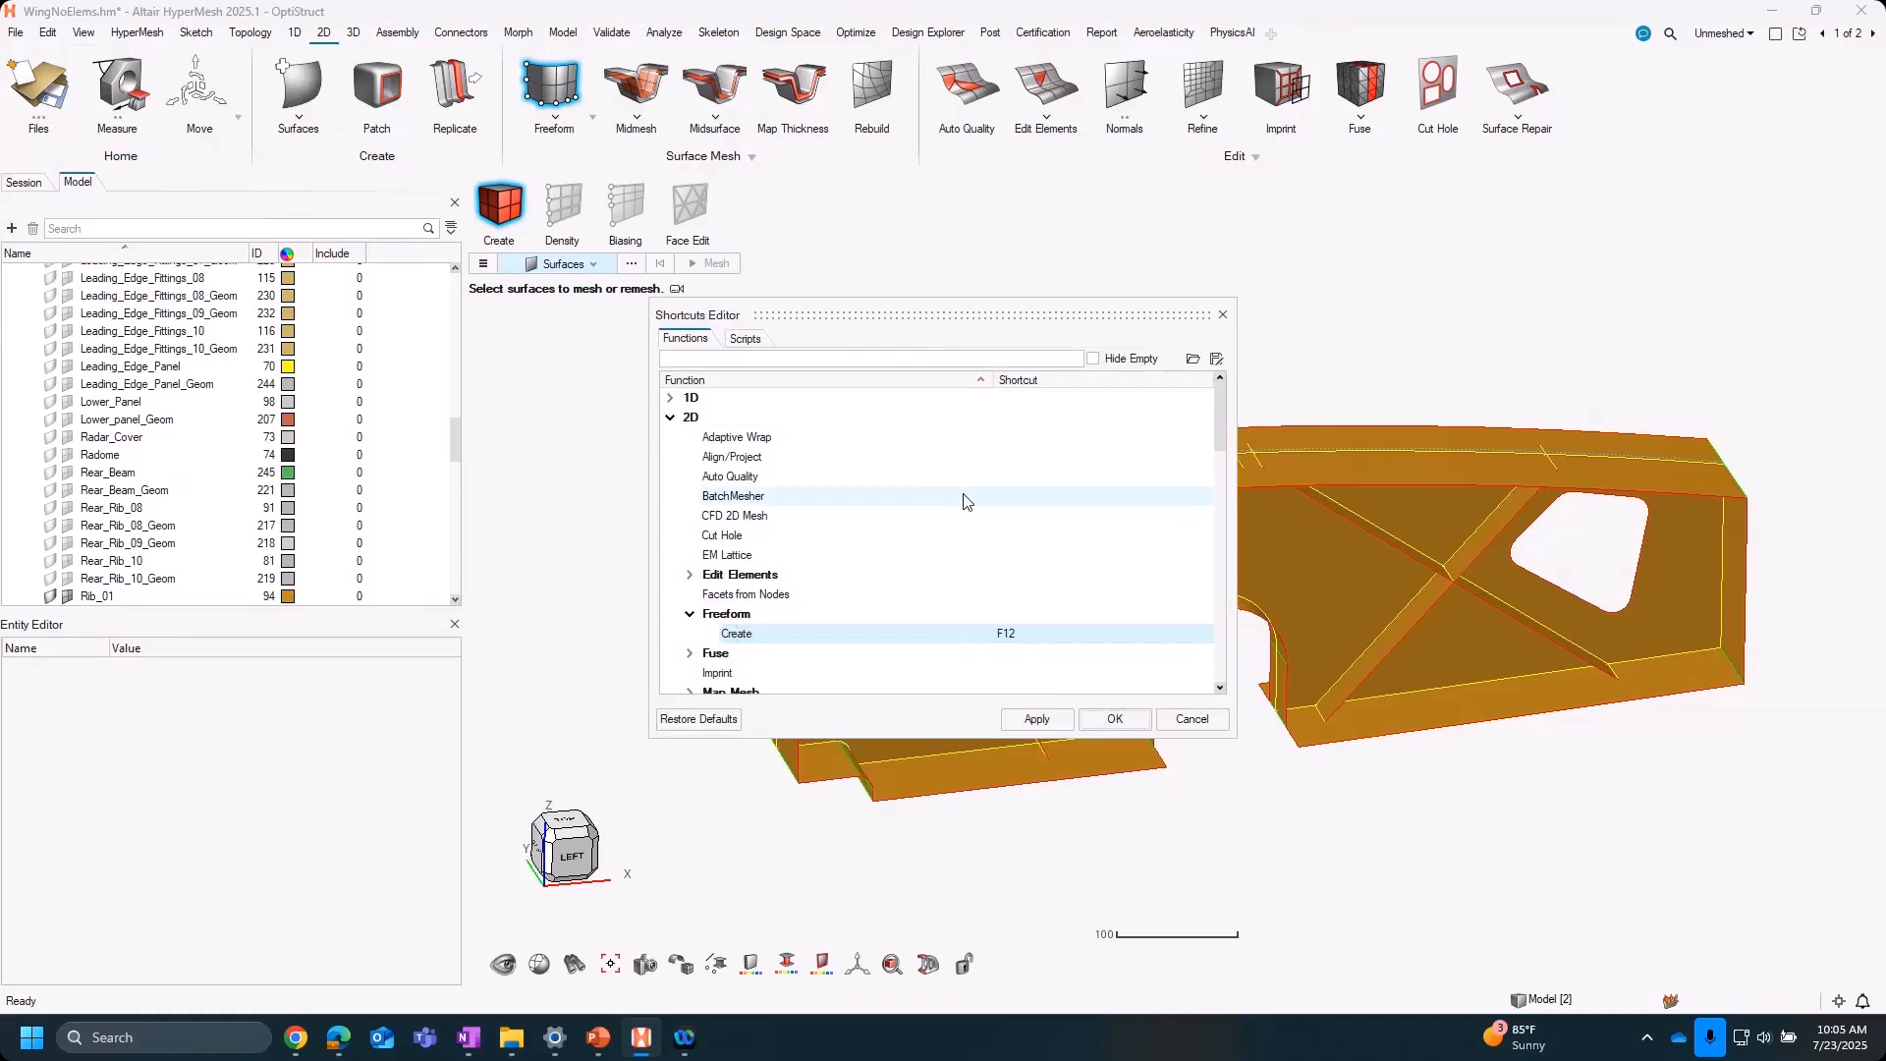
click(1119, 722)
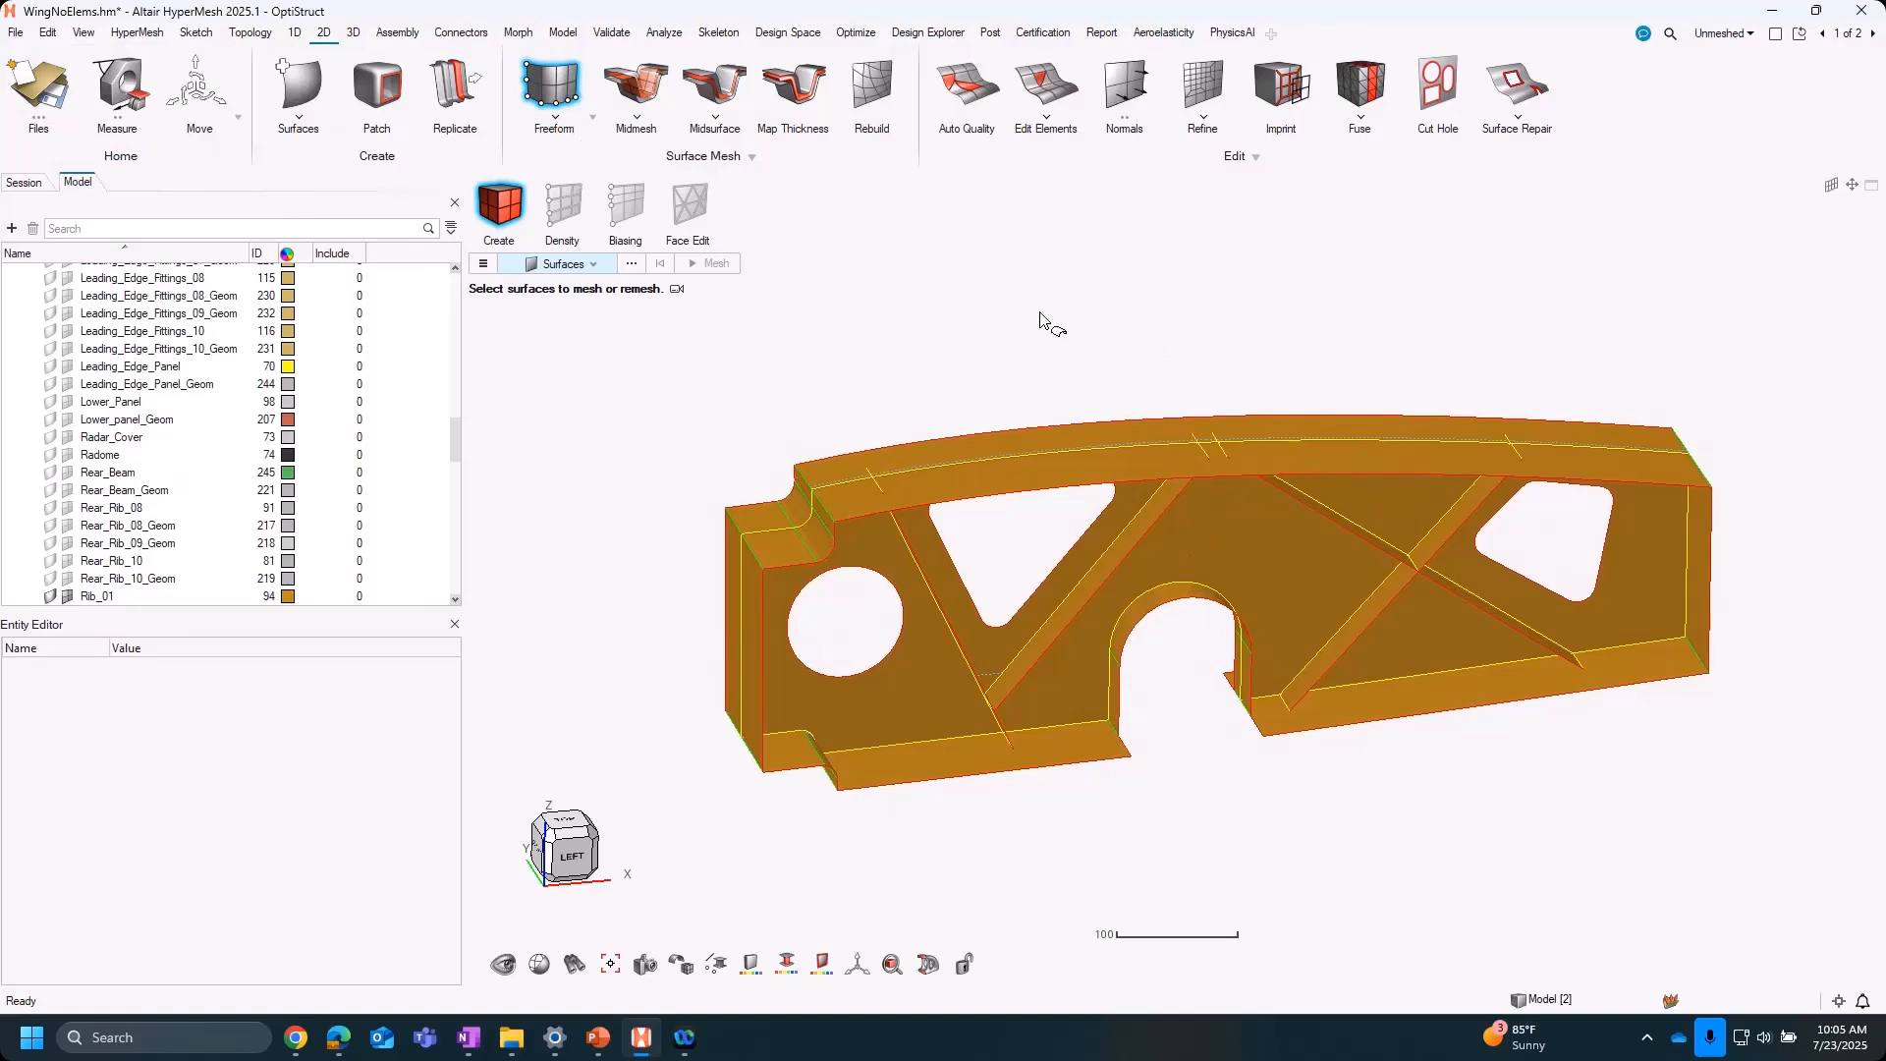
Select all displayed rib surfaces for meshing and measure the top corner edge of the end flange beside the round hole
key(ctrl+a)
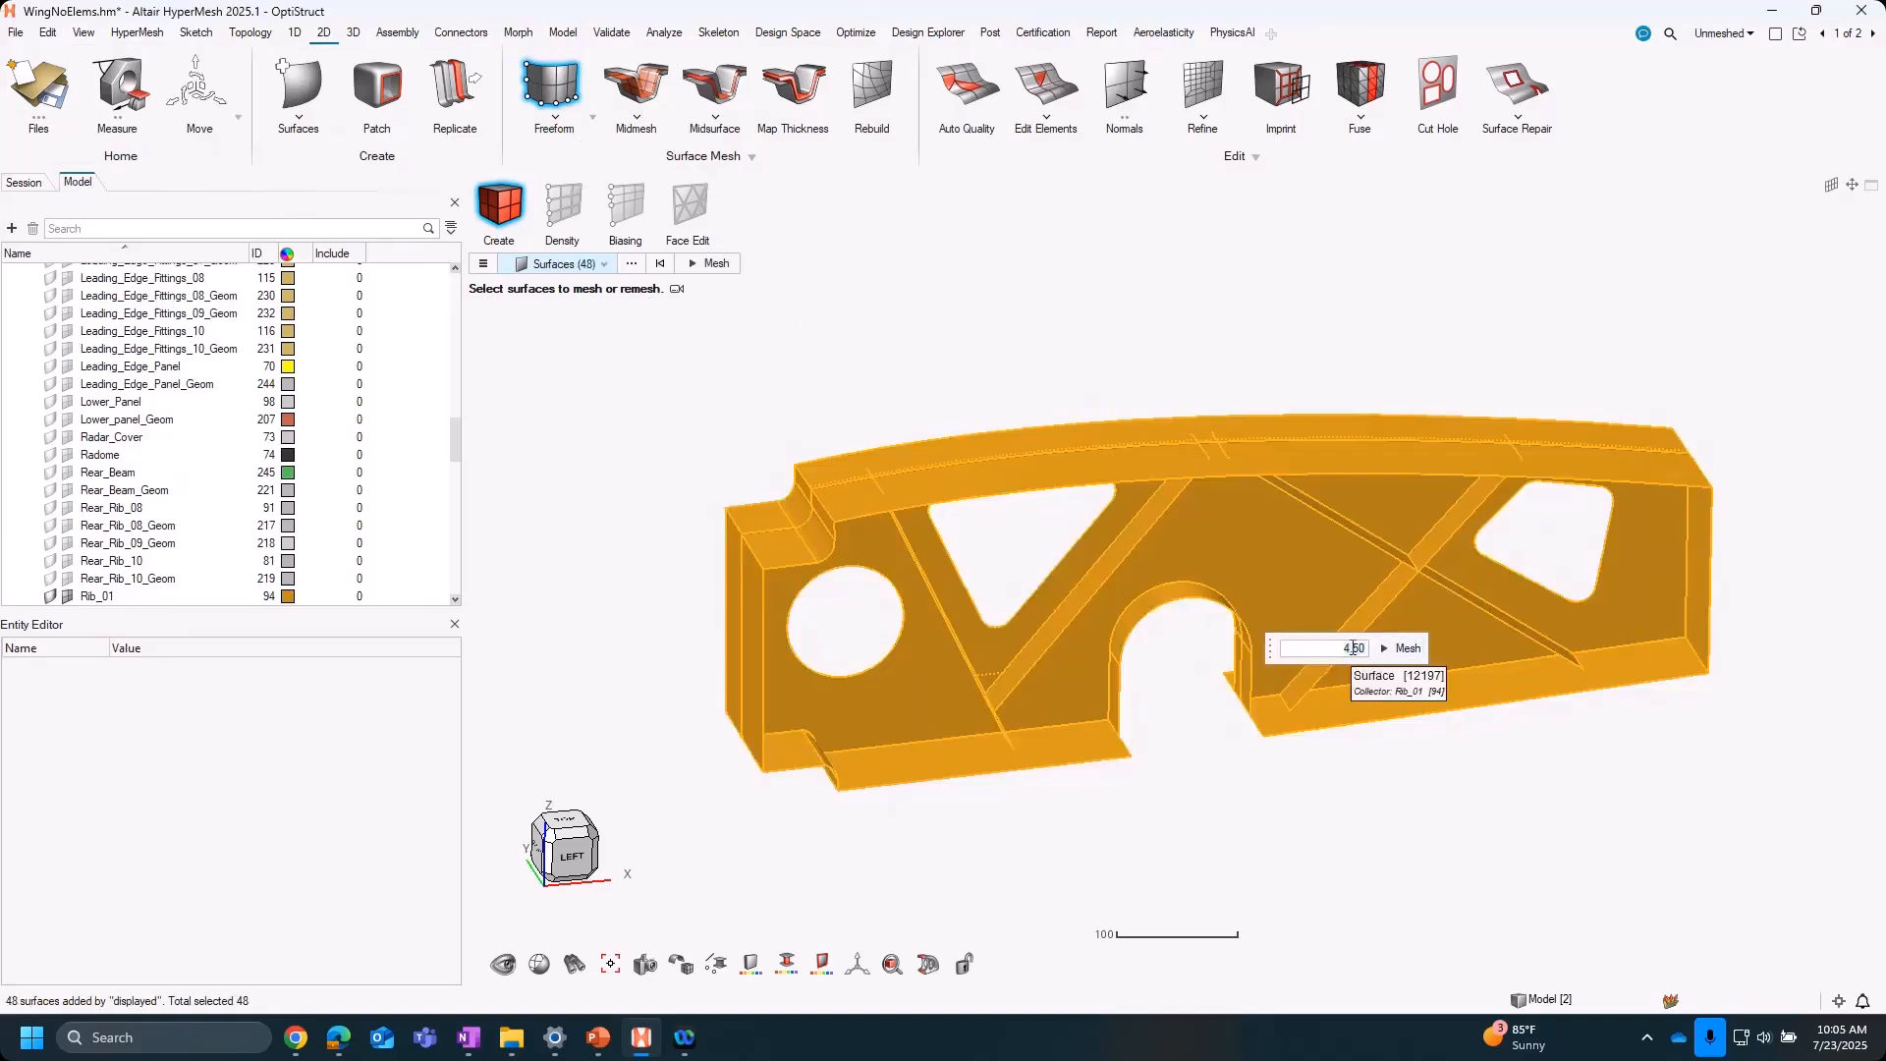
click(116, 90)
scroll(693, 447, up, 3)
scroll(805, 634, up, 3)
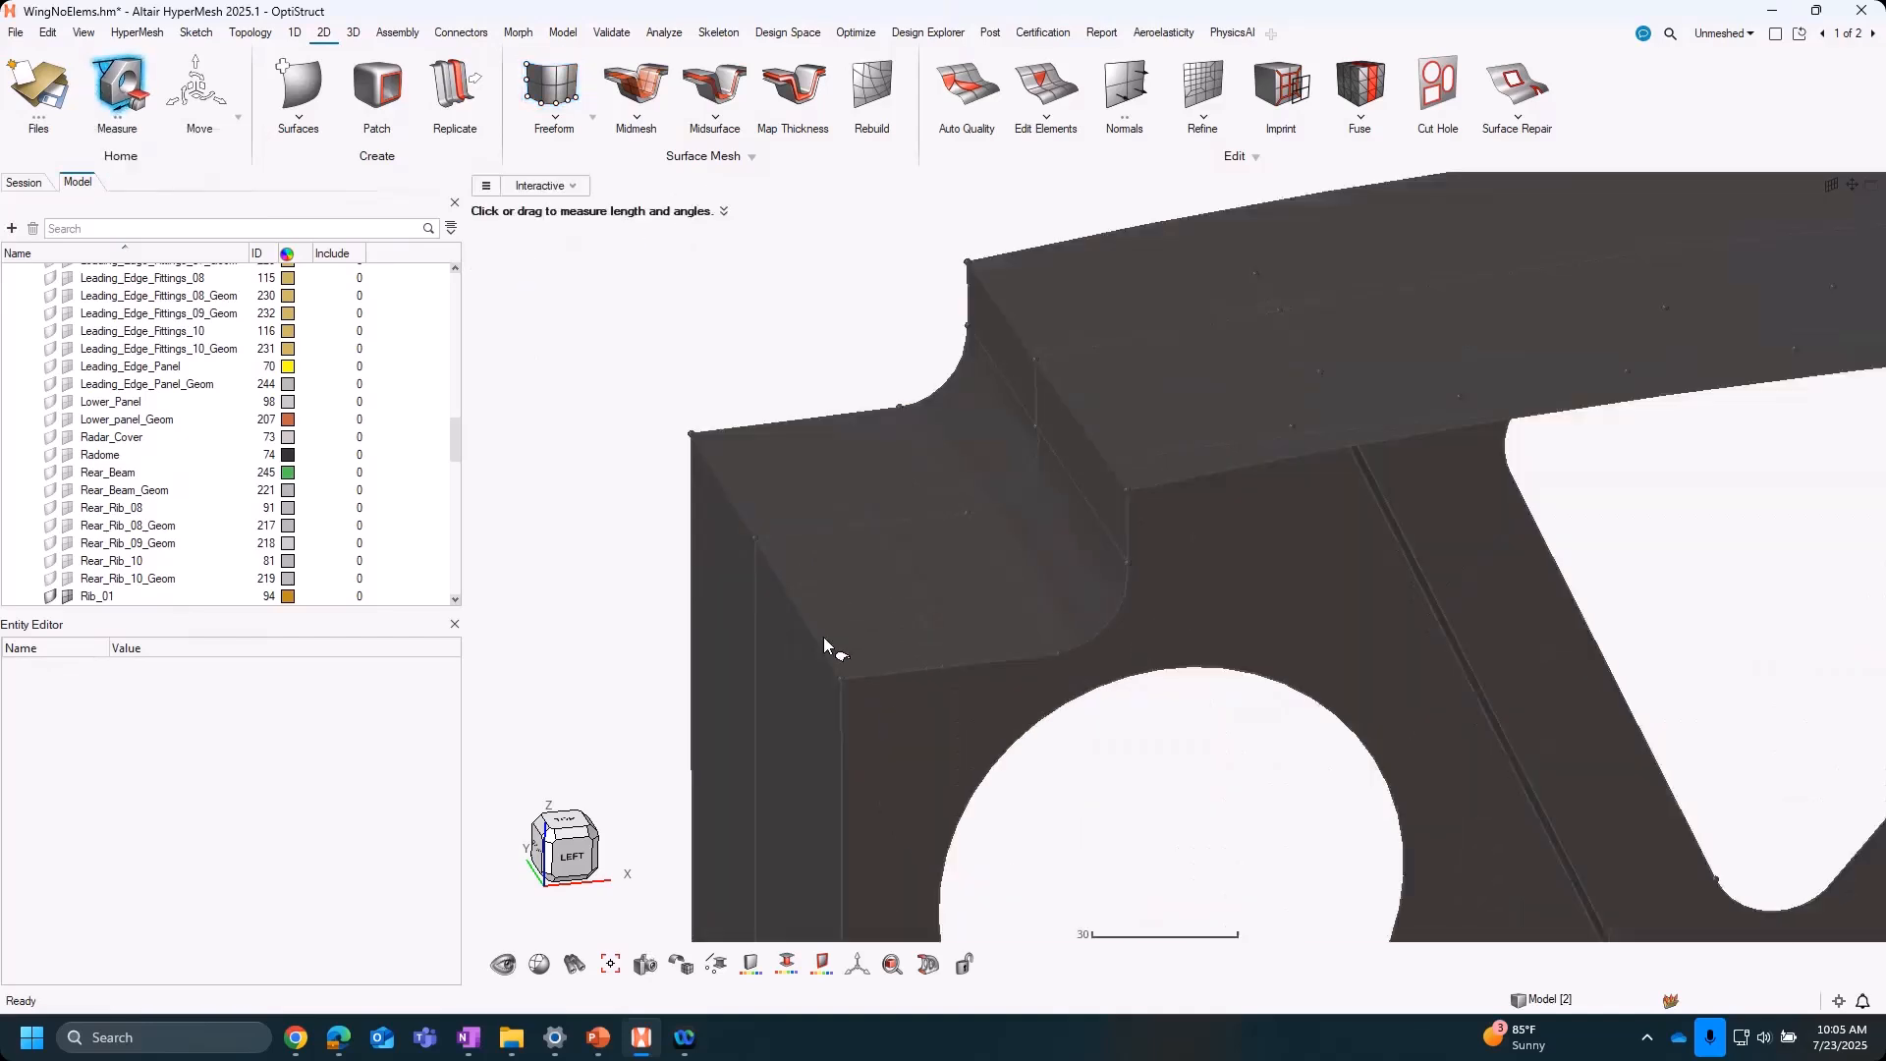
scroll(831, 658, up, 1)
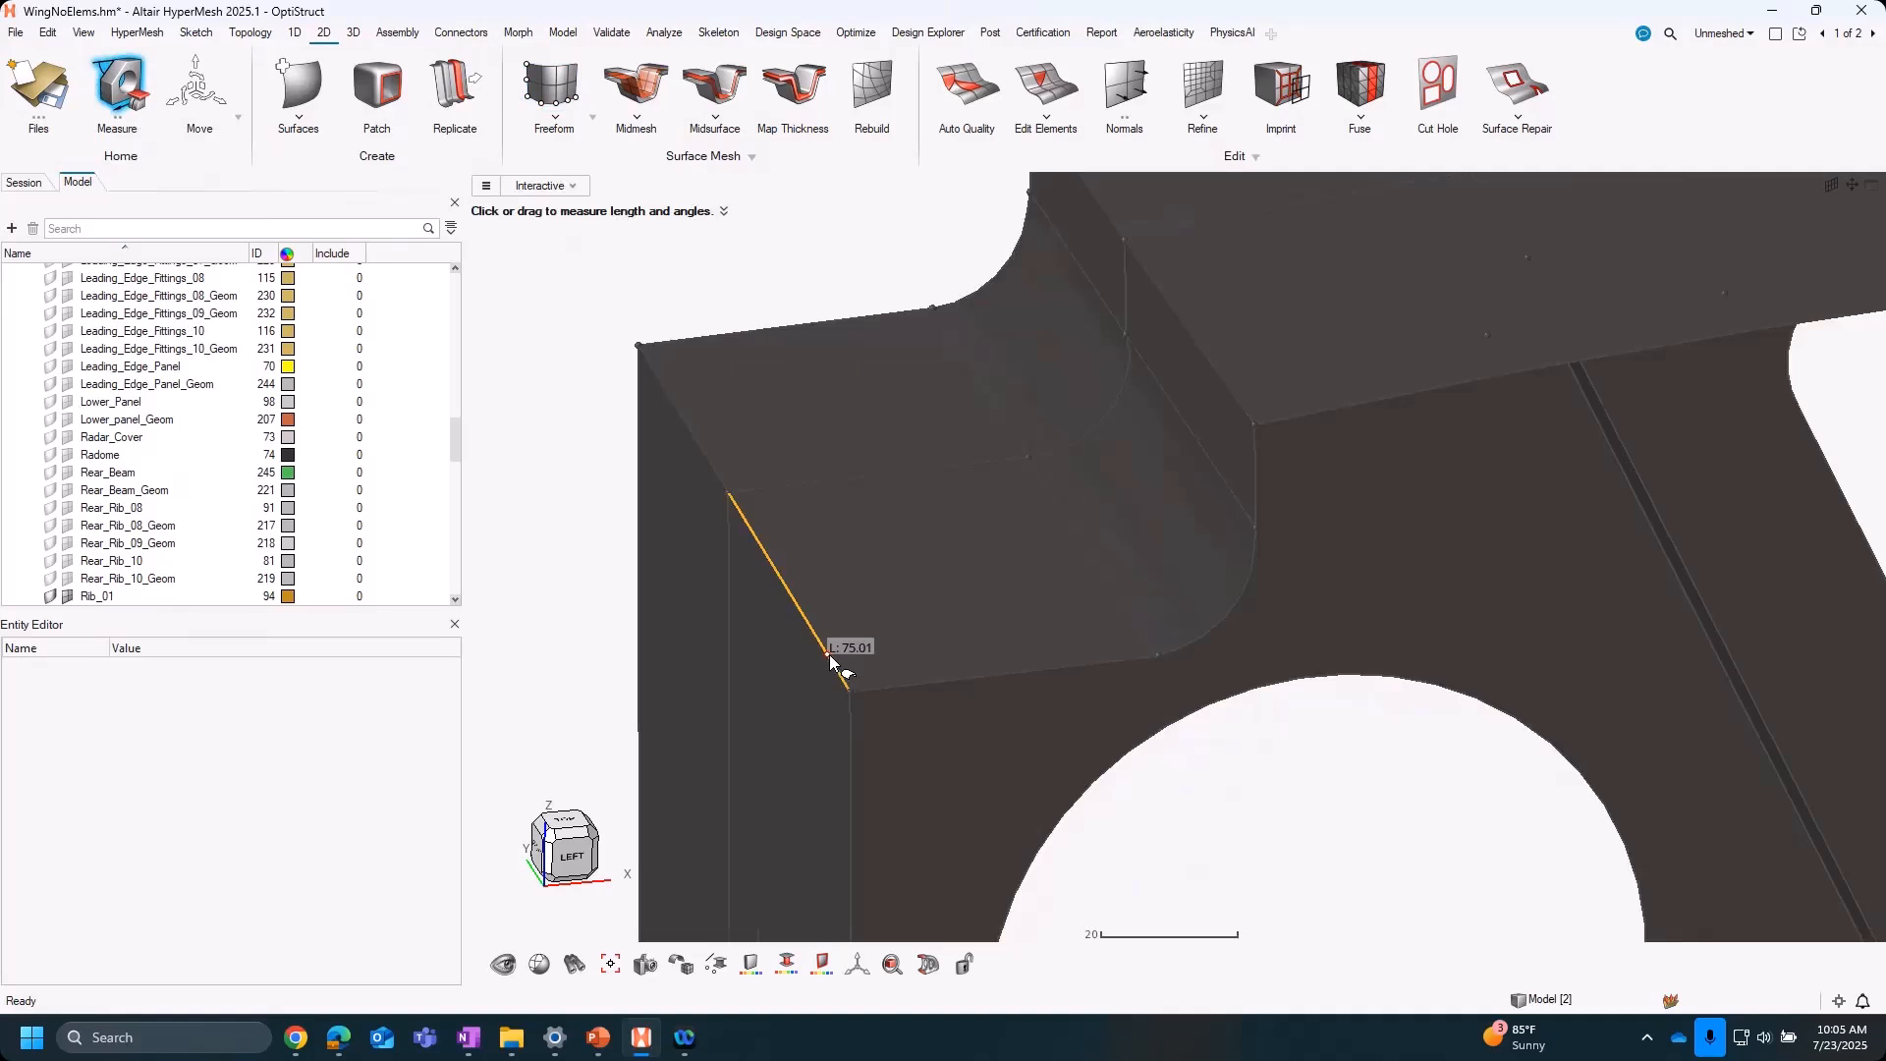
scroll(832, 655, down, 4)
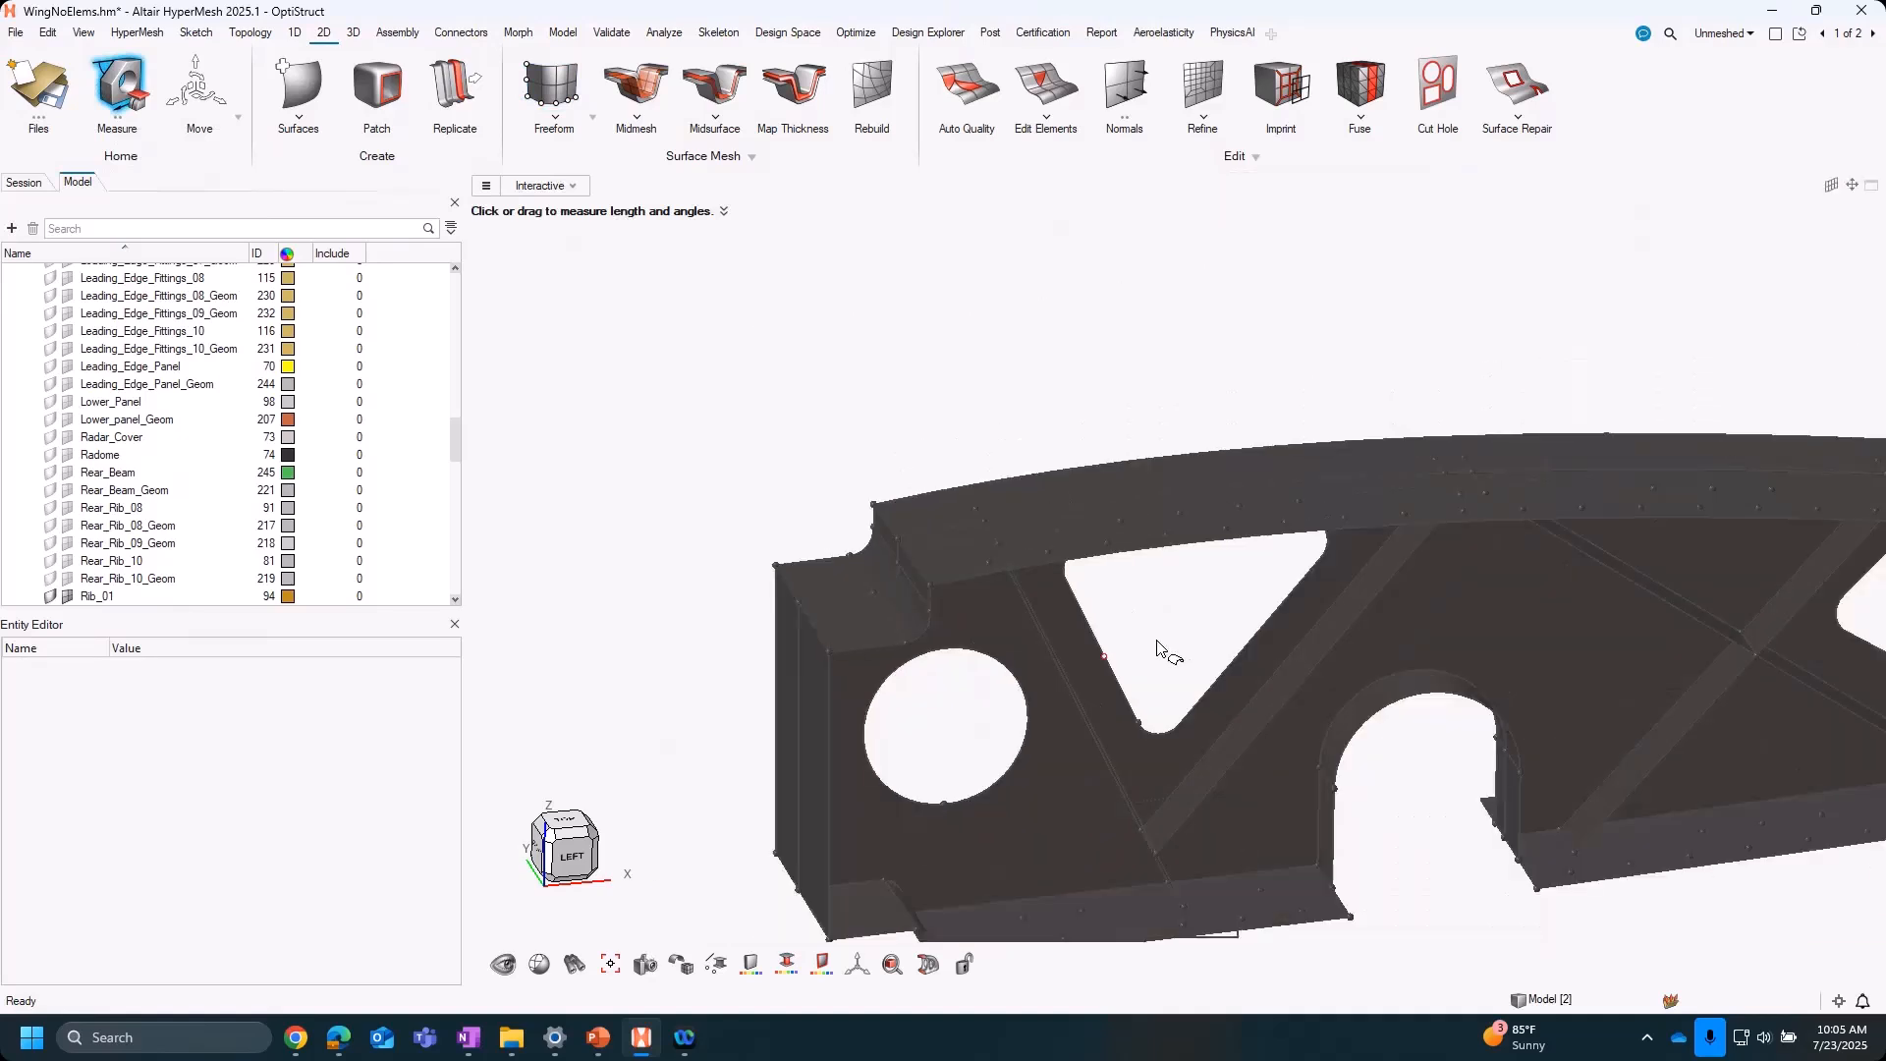
scroll(1157, 644, down, 2)
right_drag(1158, 644, 1041, 604)
key(Escape)
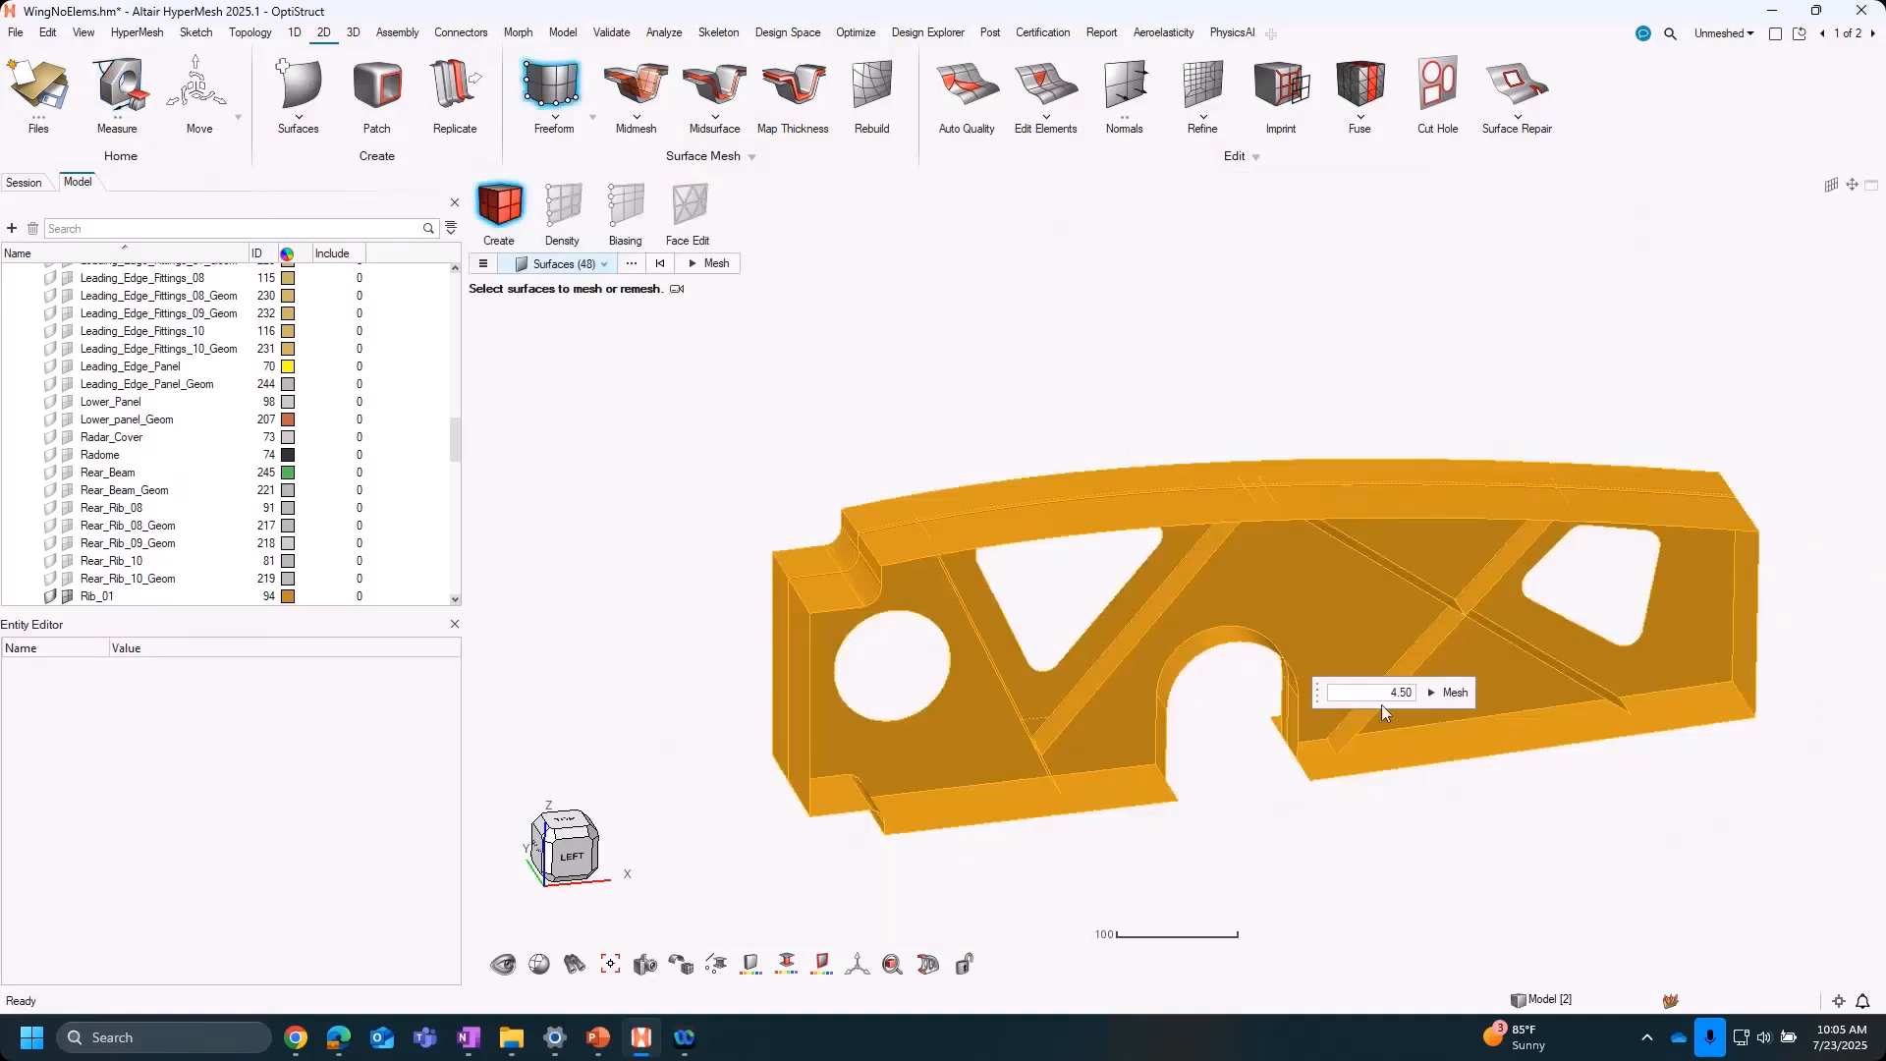
Set the element size to 20 and mesh the selected rib surfaces
double_click(1377, 700)
text(20)
middle_click(1214, 361)
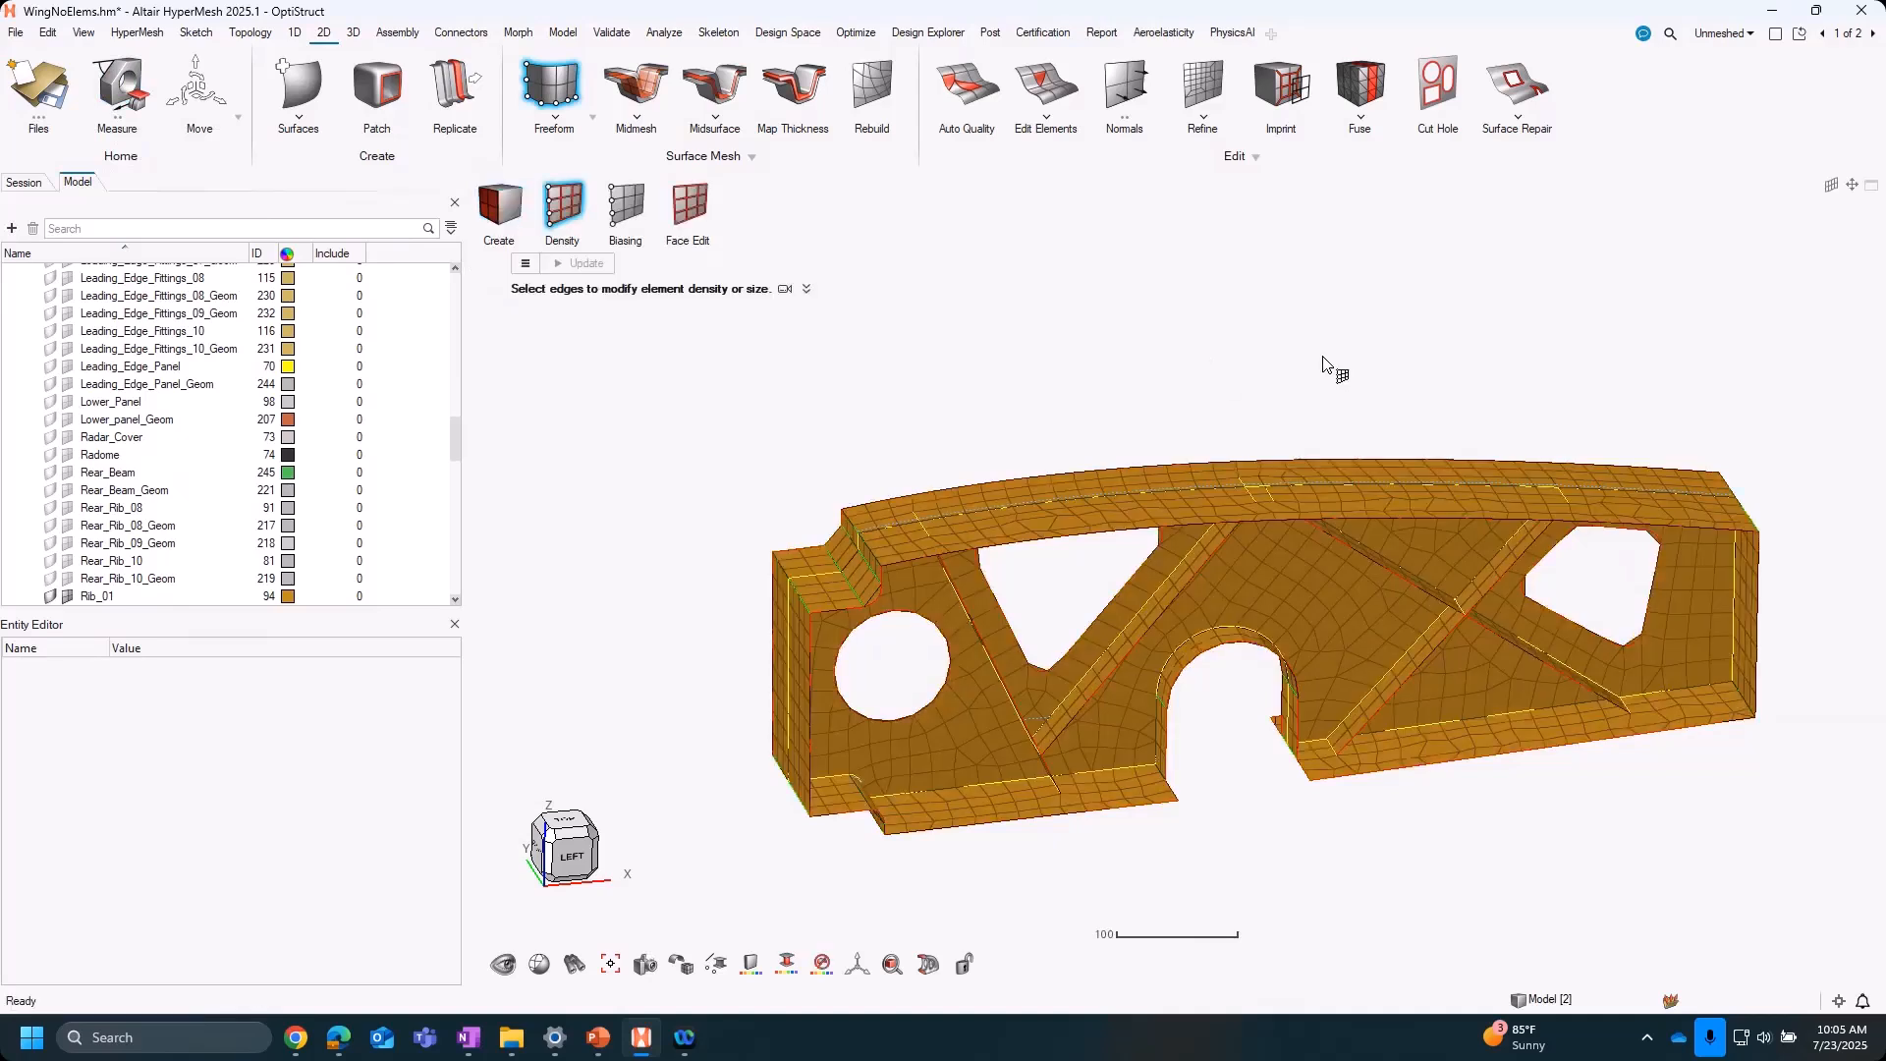
Undo the surface mesh, check the Freeform meshing options, and mesh all rib surfaces again with element size 20
right_drag(1280, 838, 1238, 796)
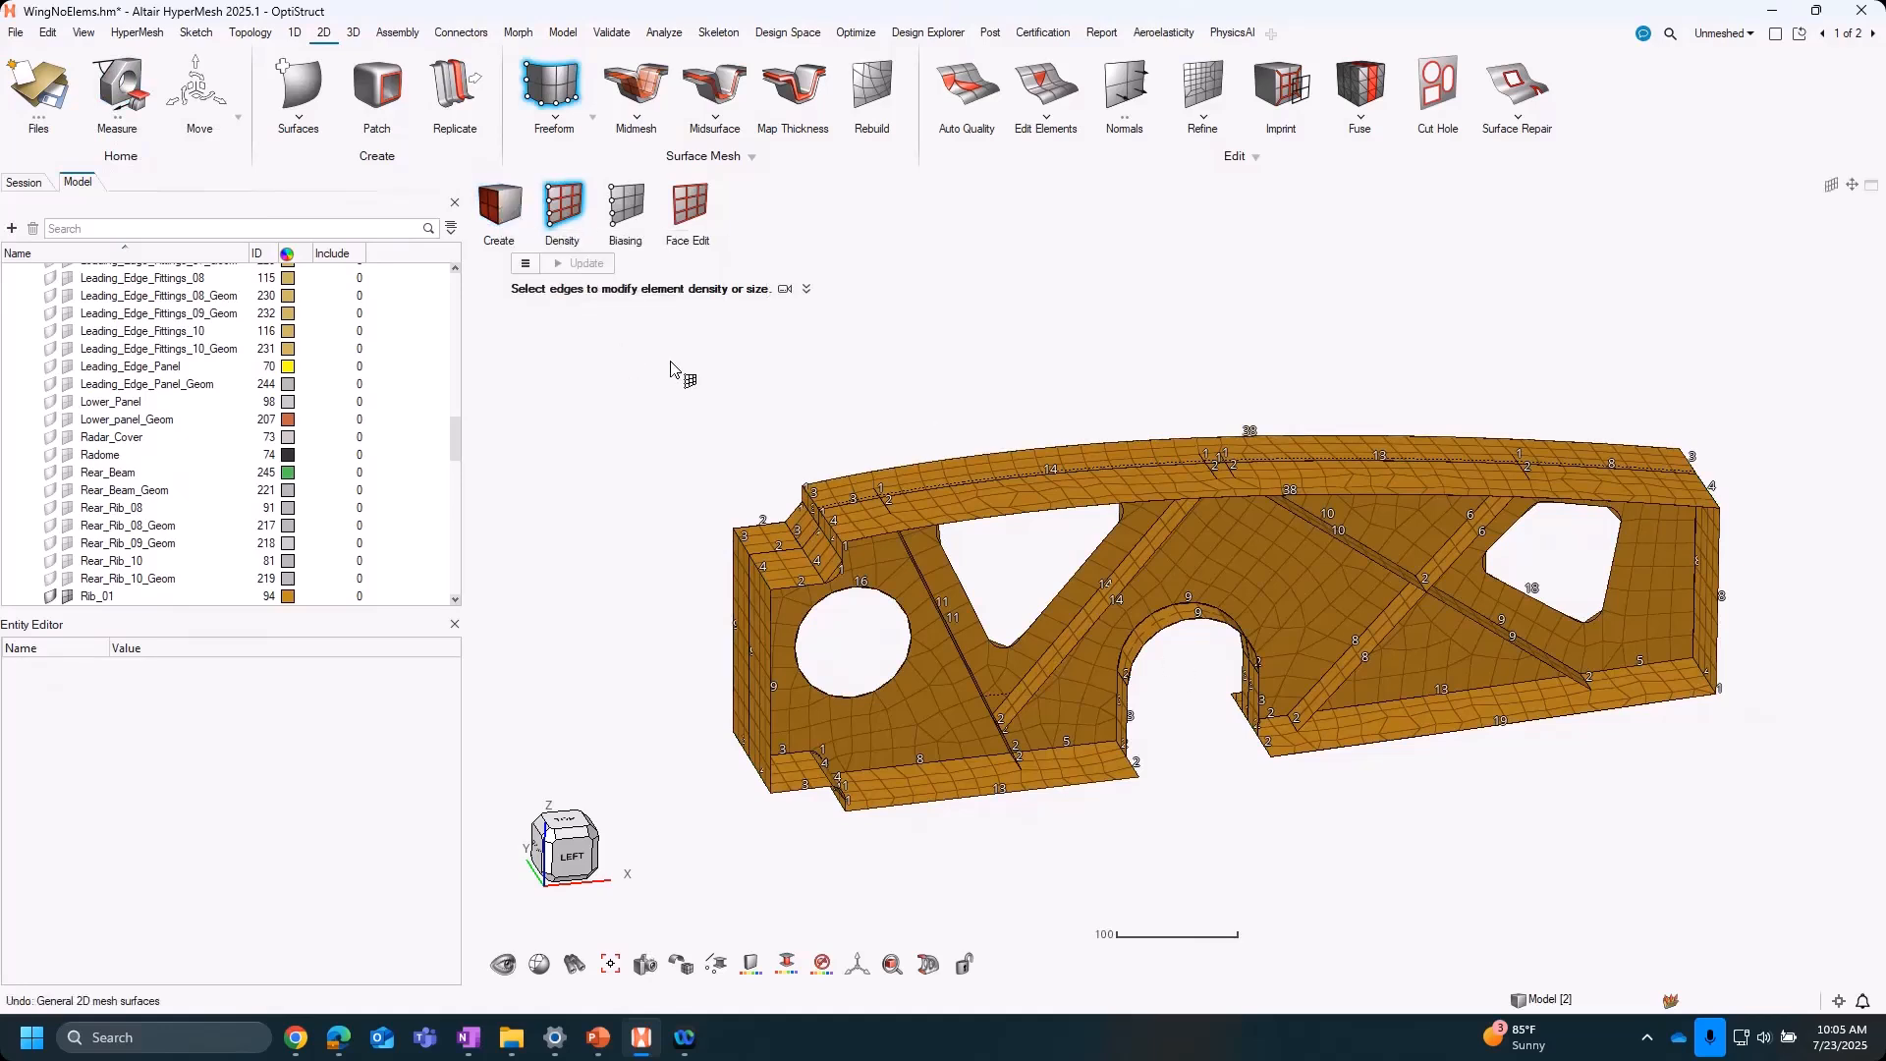
mouse_move(625, 358)
right_down()
mouse_move(681, 377)
mouse_move(620, 349)
right_up()
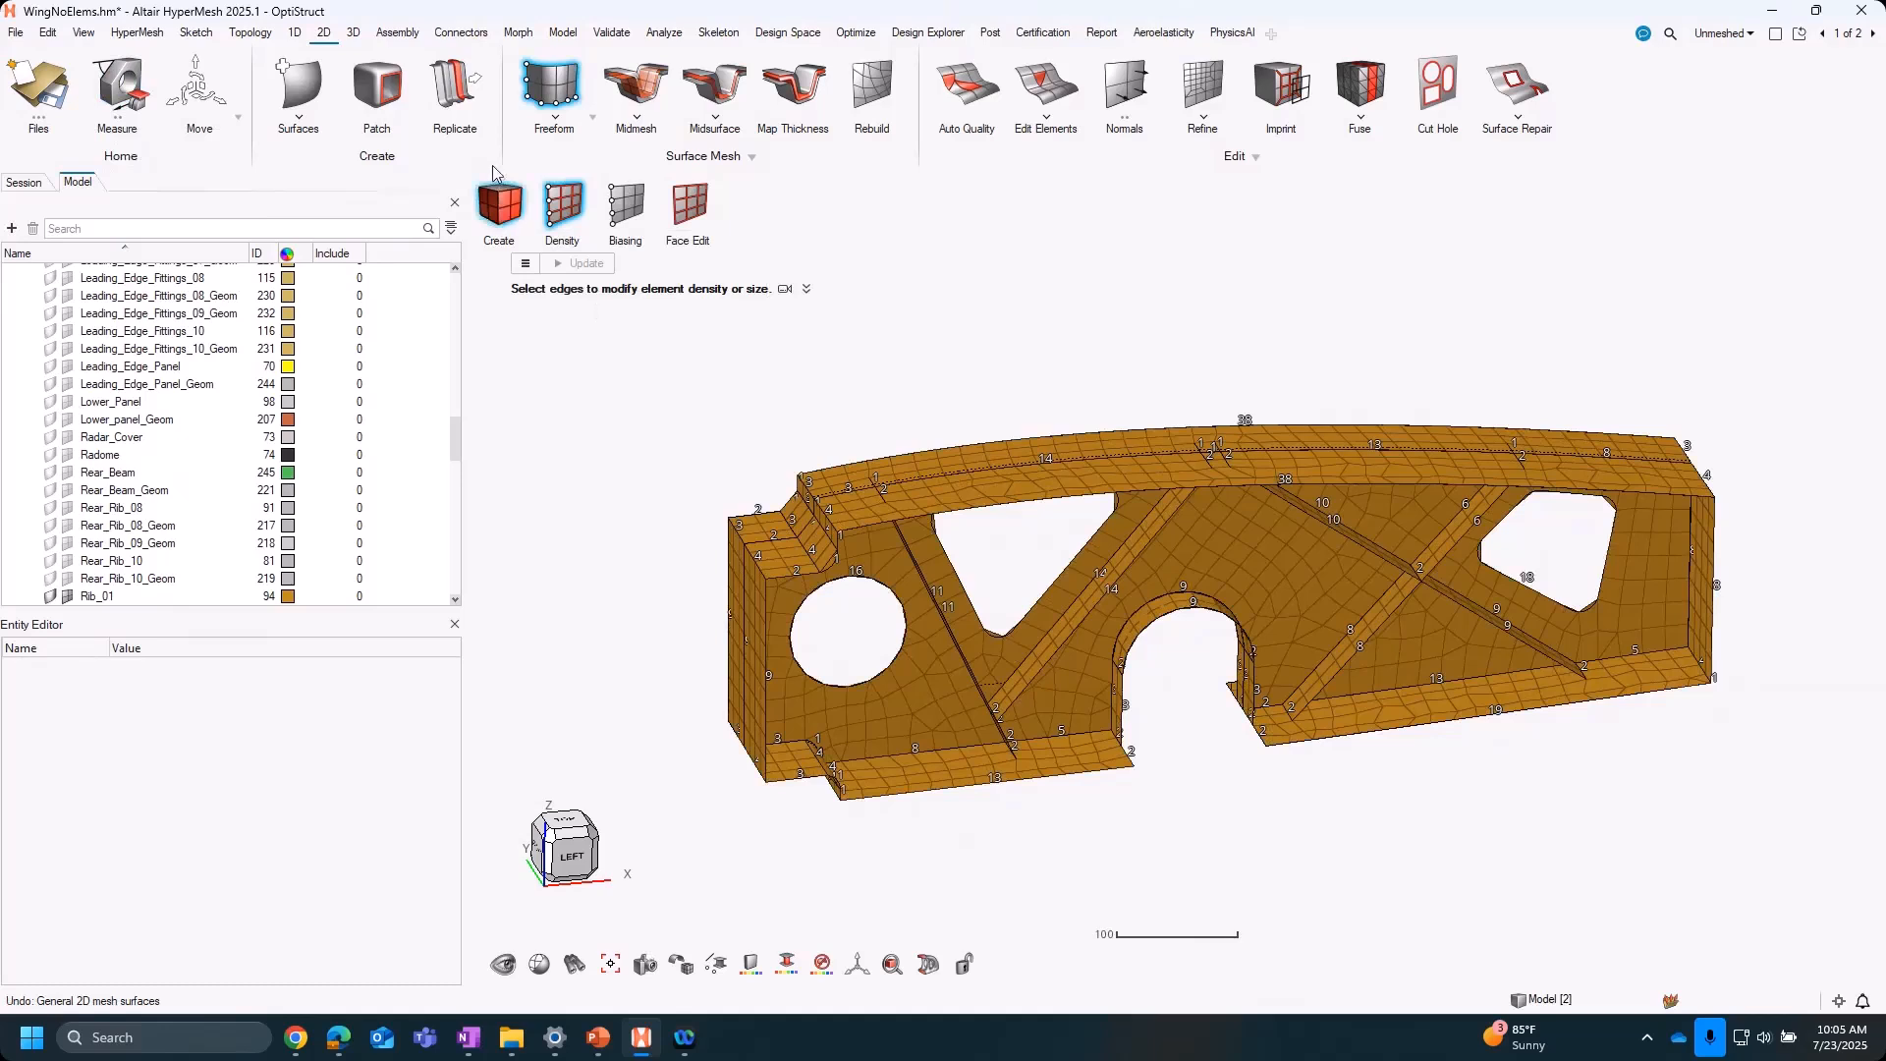
click(503, 211)
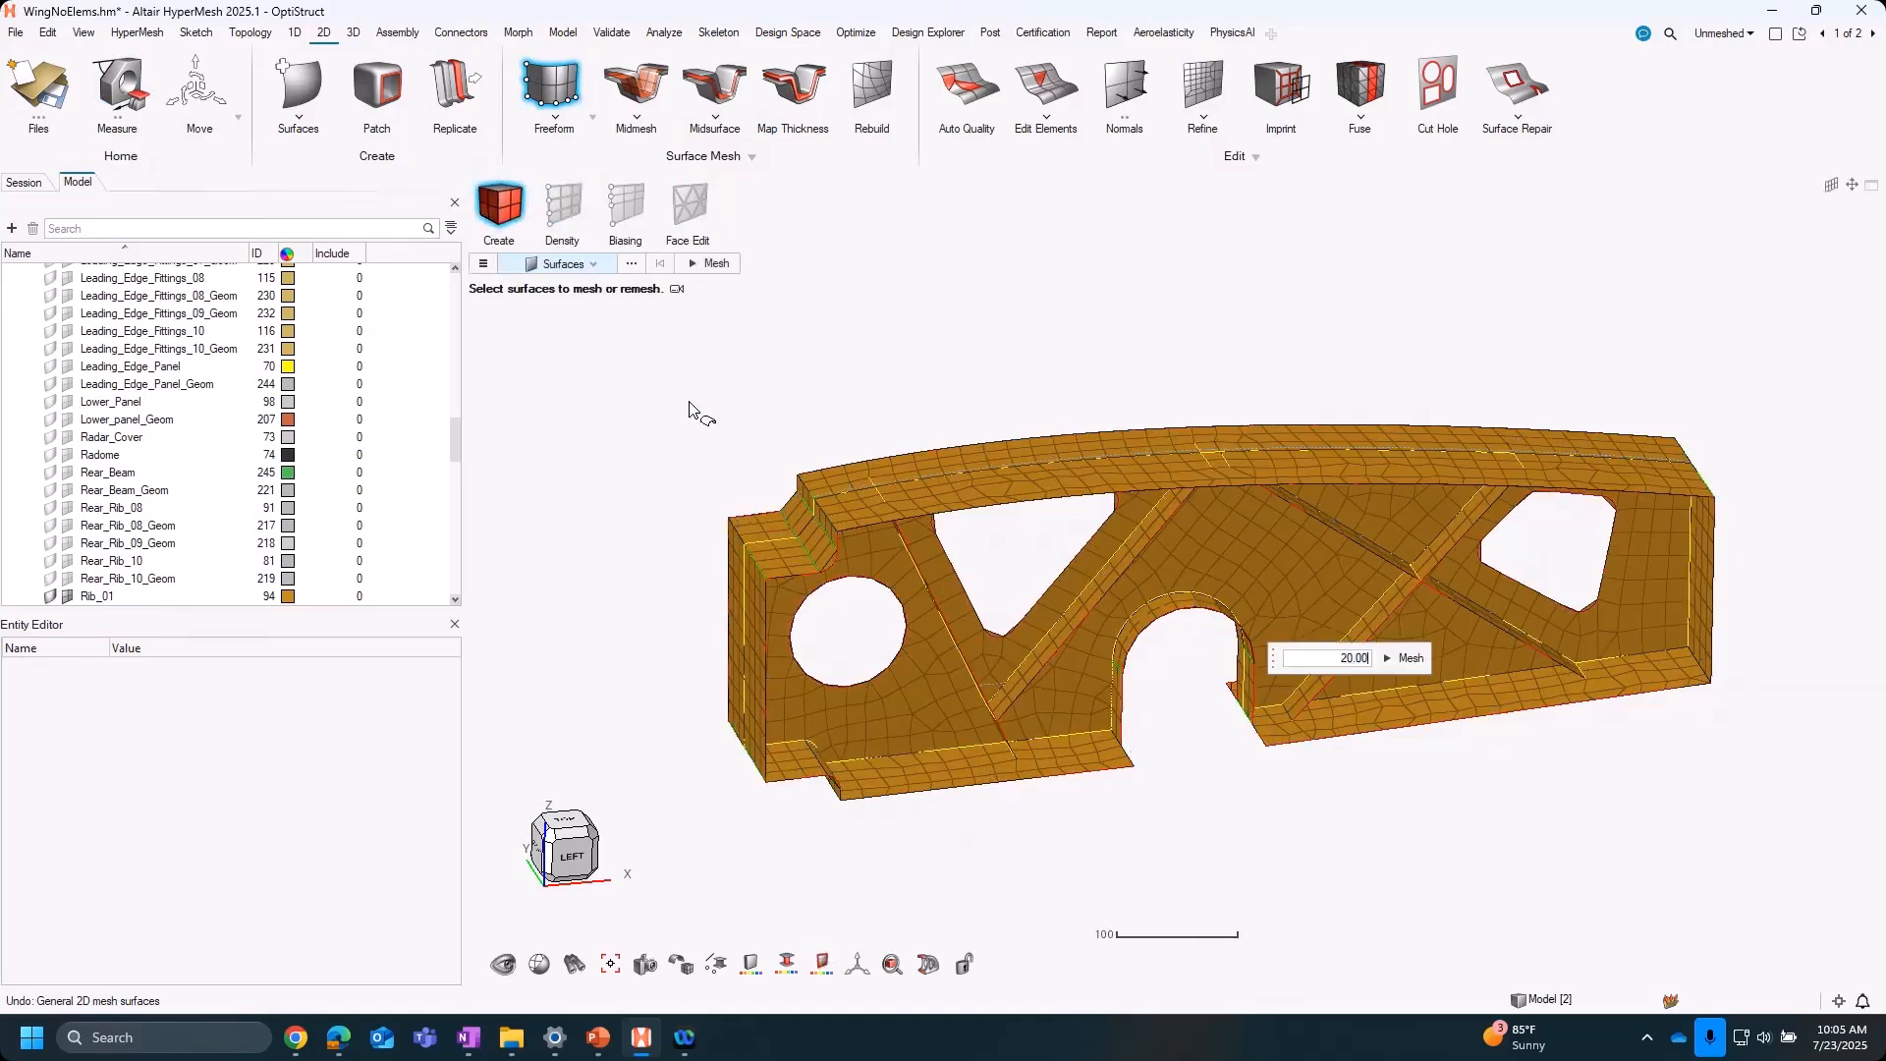
click(485, 266)
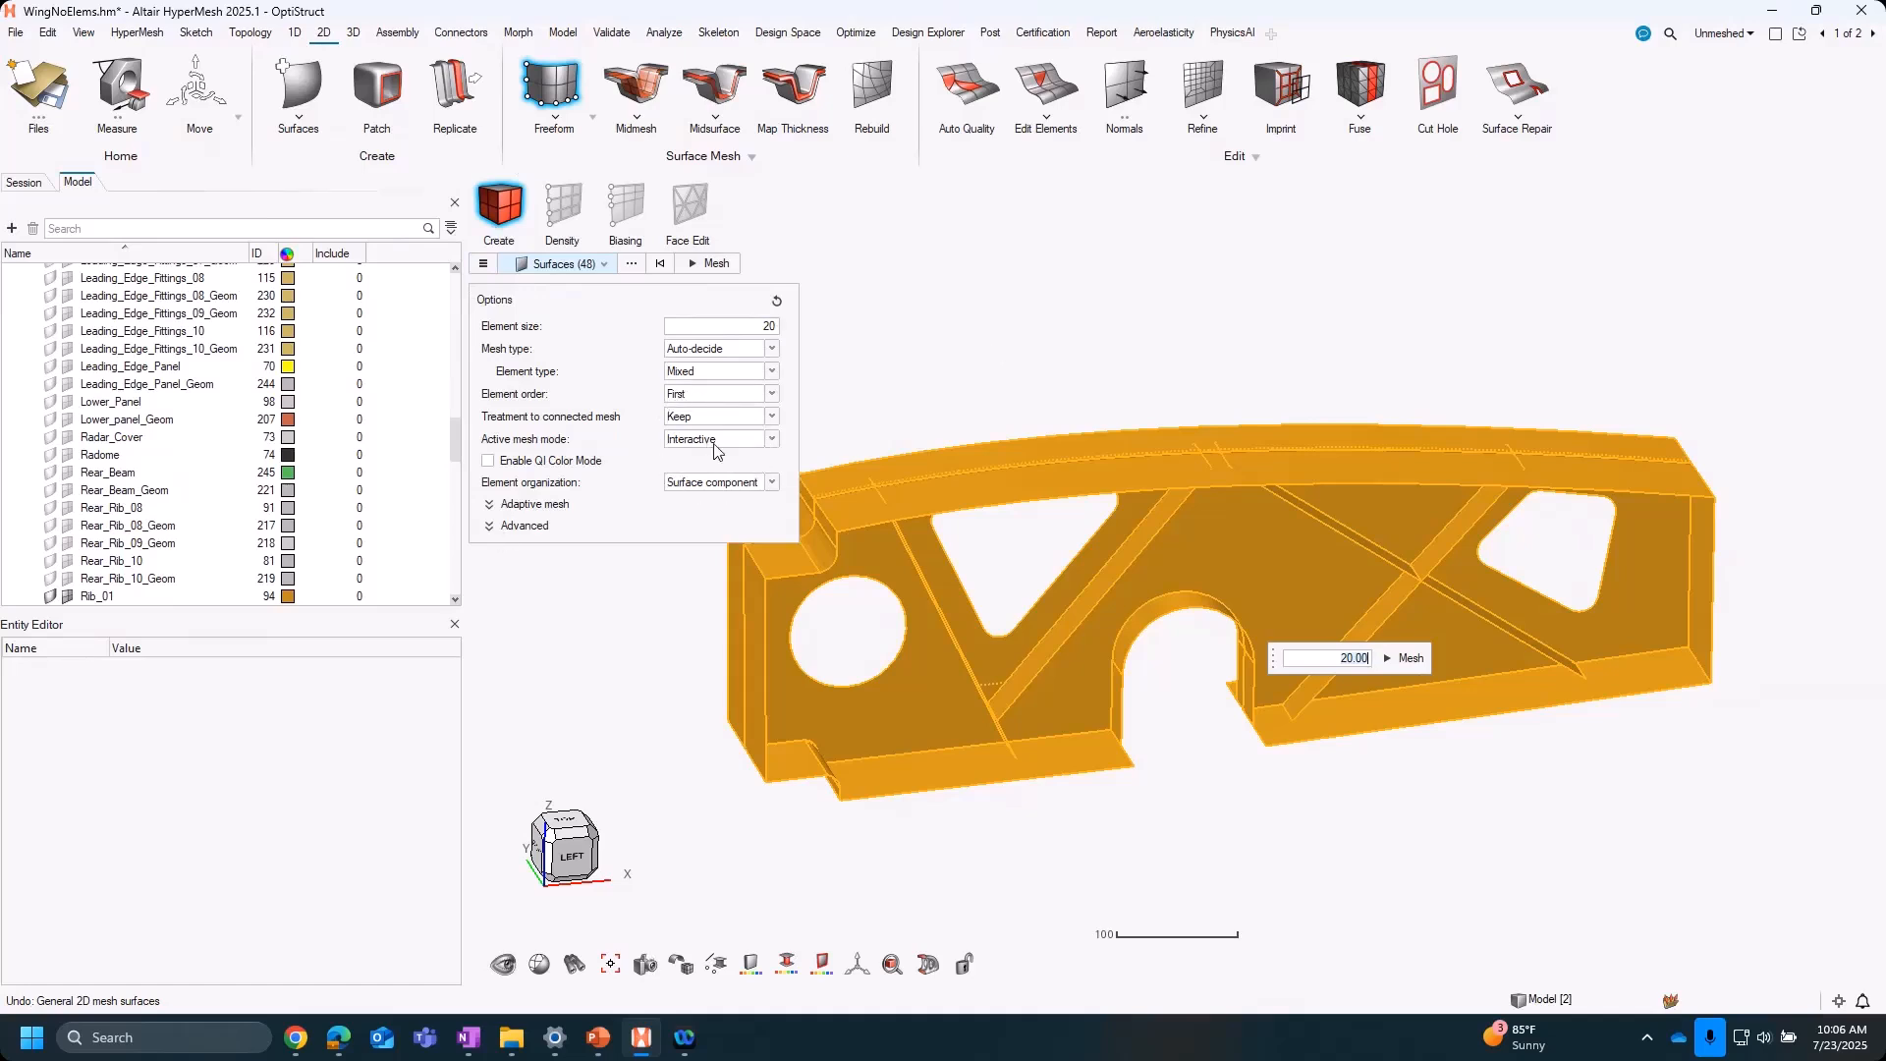
mouse_move(1020, 335)
right_down()
mouse_move(1049, 364)
mouse_move(1035, 355)
right_up()
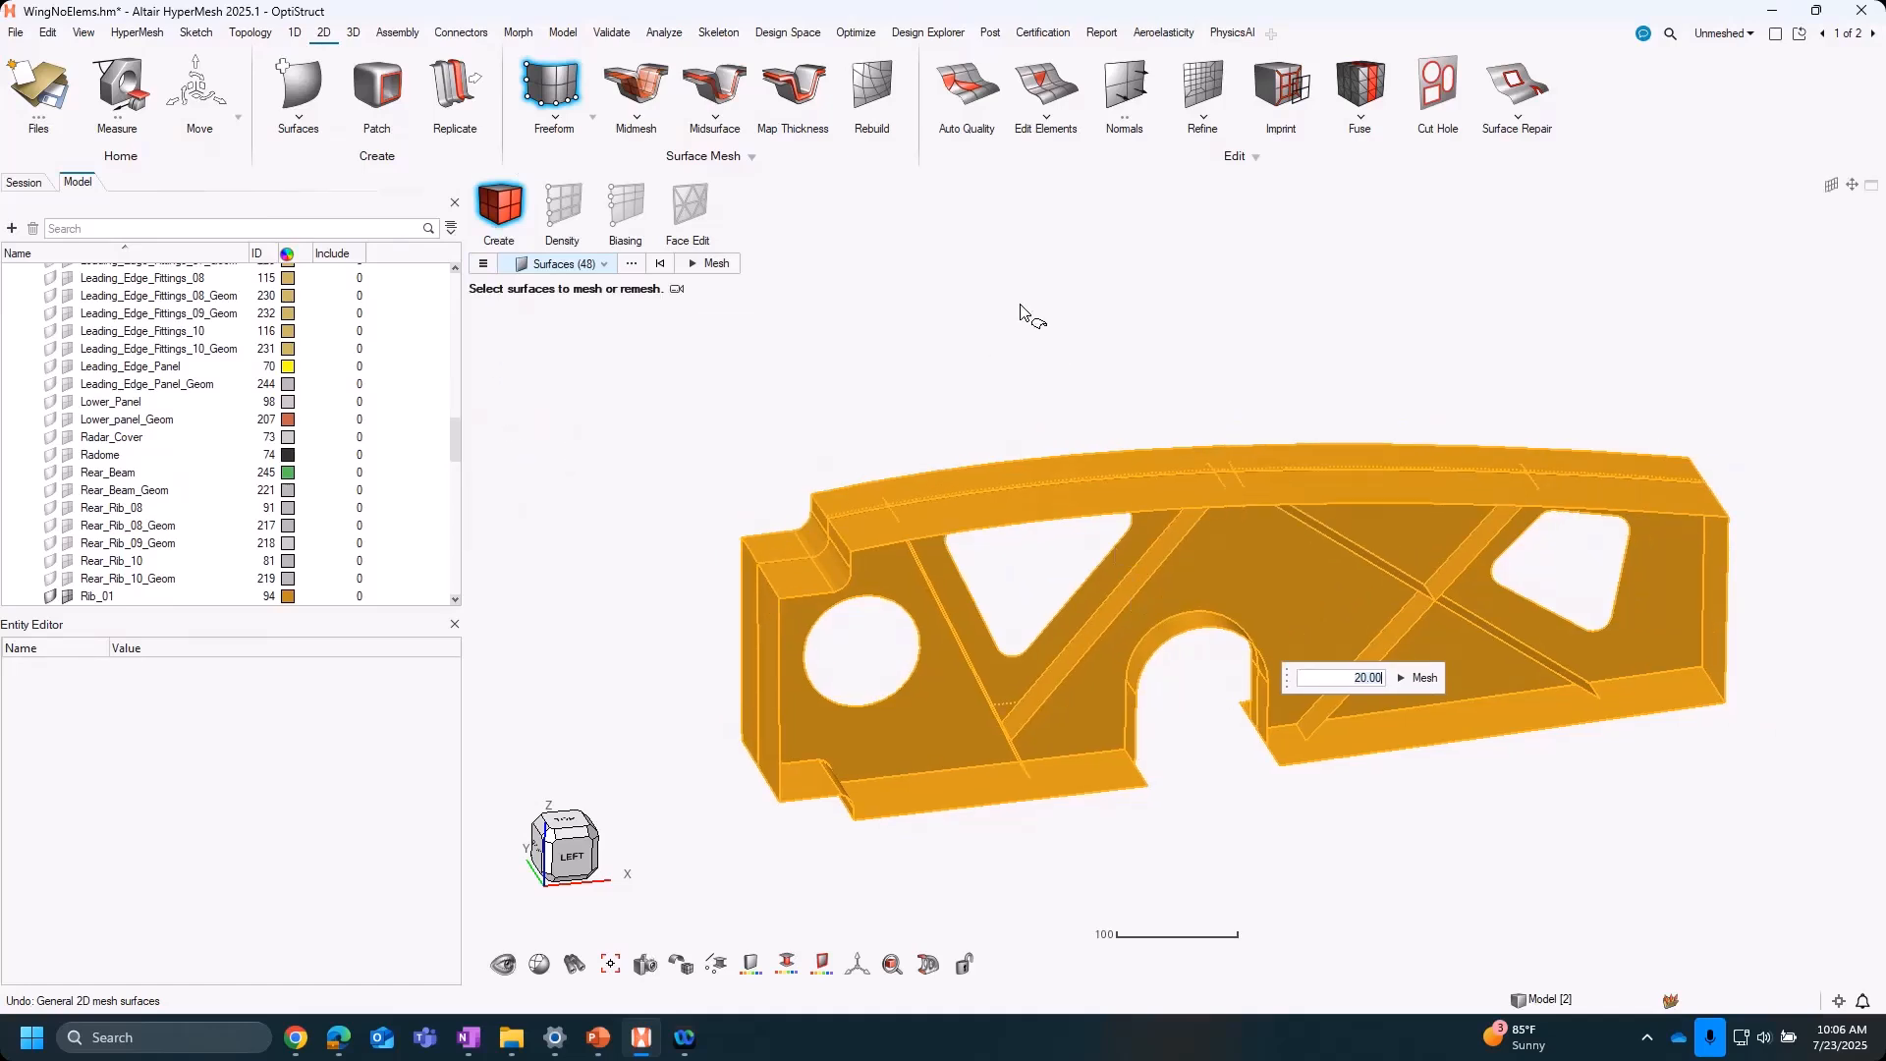
middle_click(958, 304)
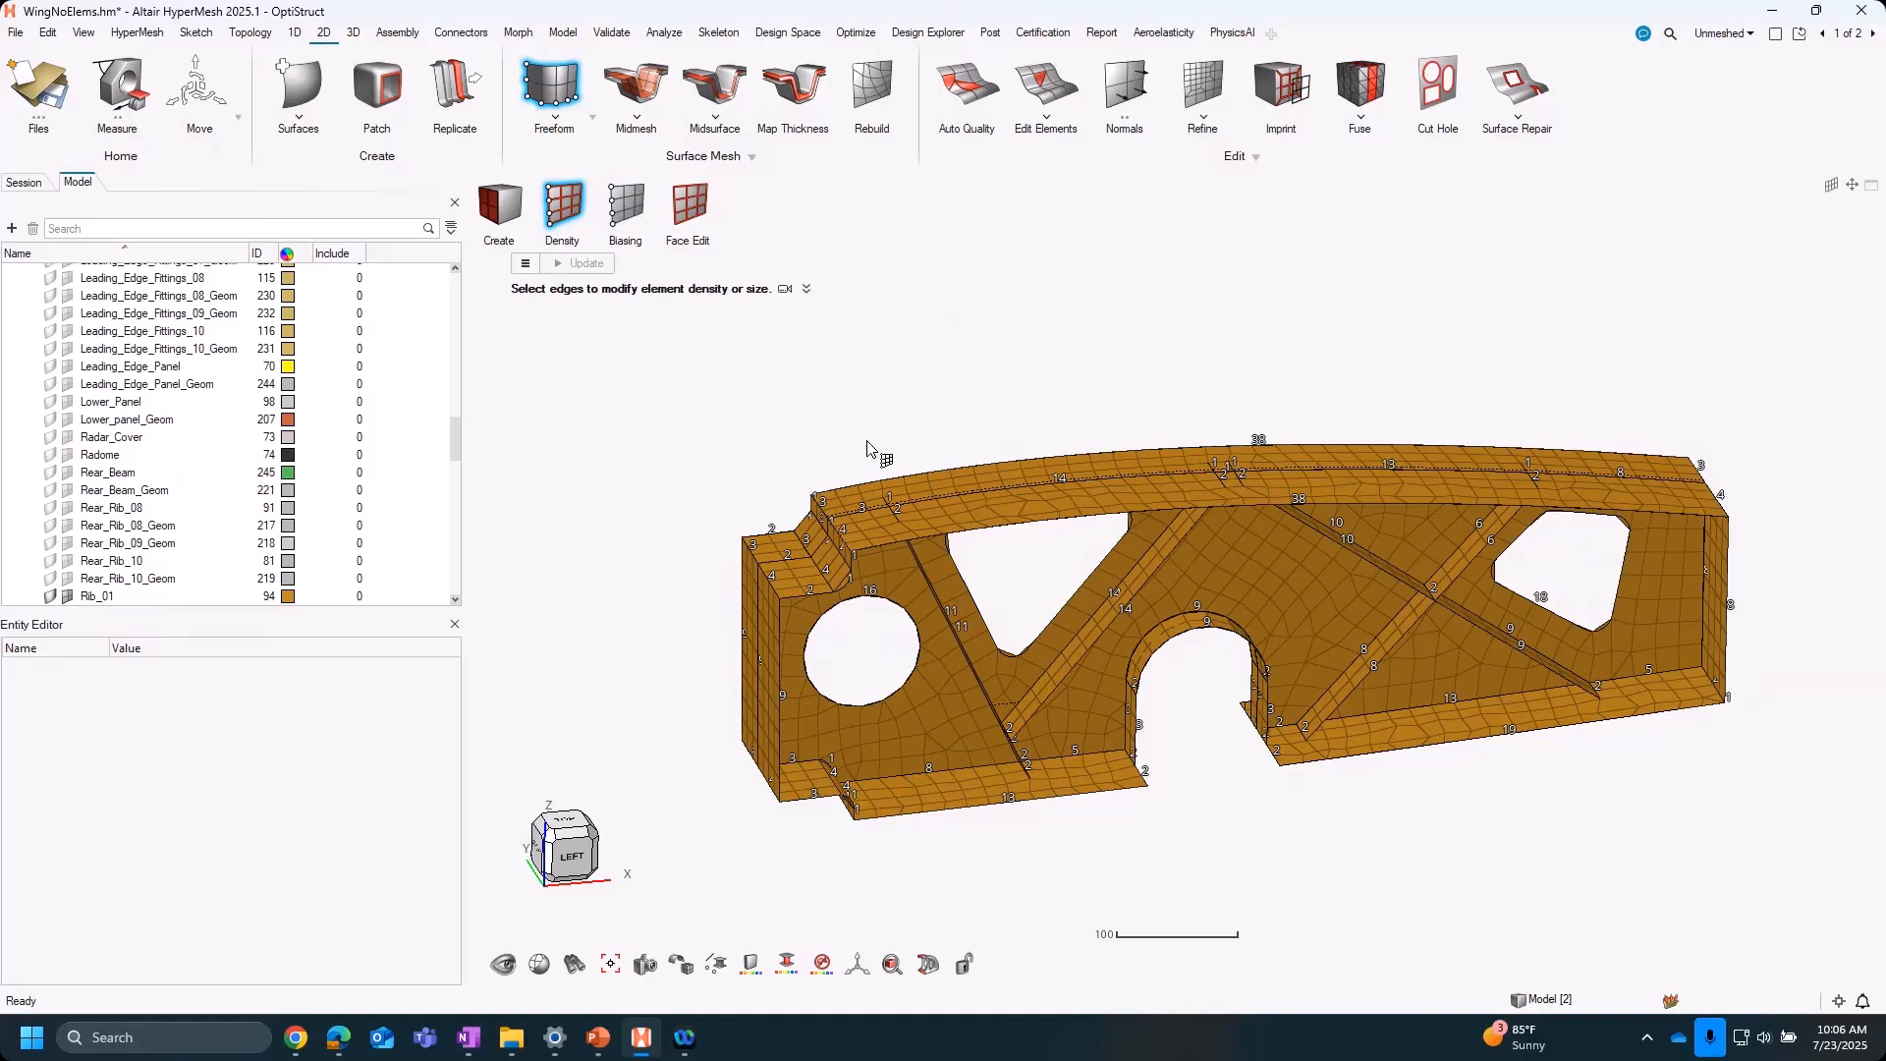
Set the density of the outer short edge between the end flange and the top flange to 4 elements
scroll(688, 496, up, 3)
scroll(727, 447, up, 5)
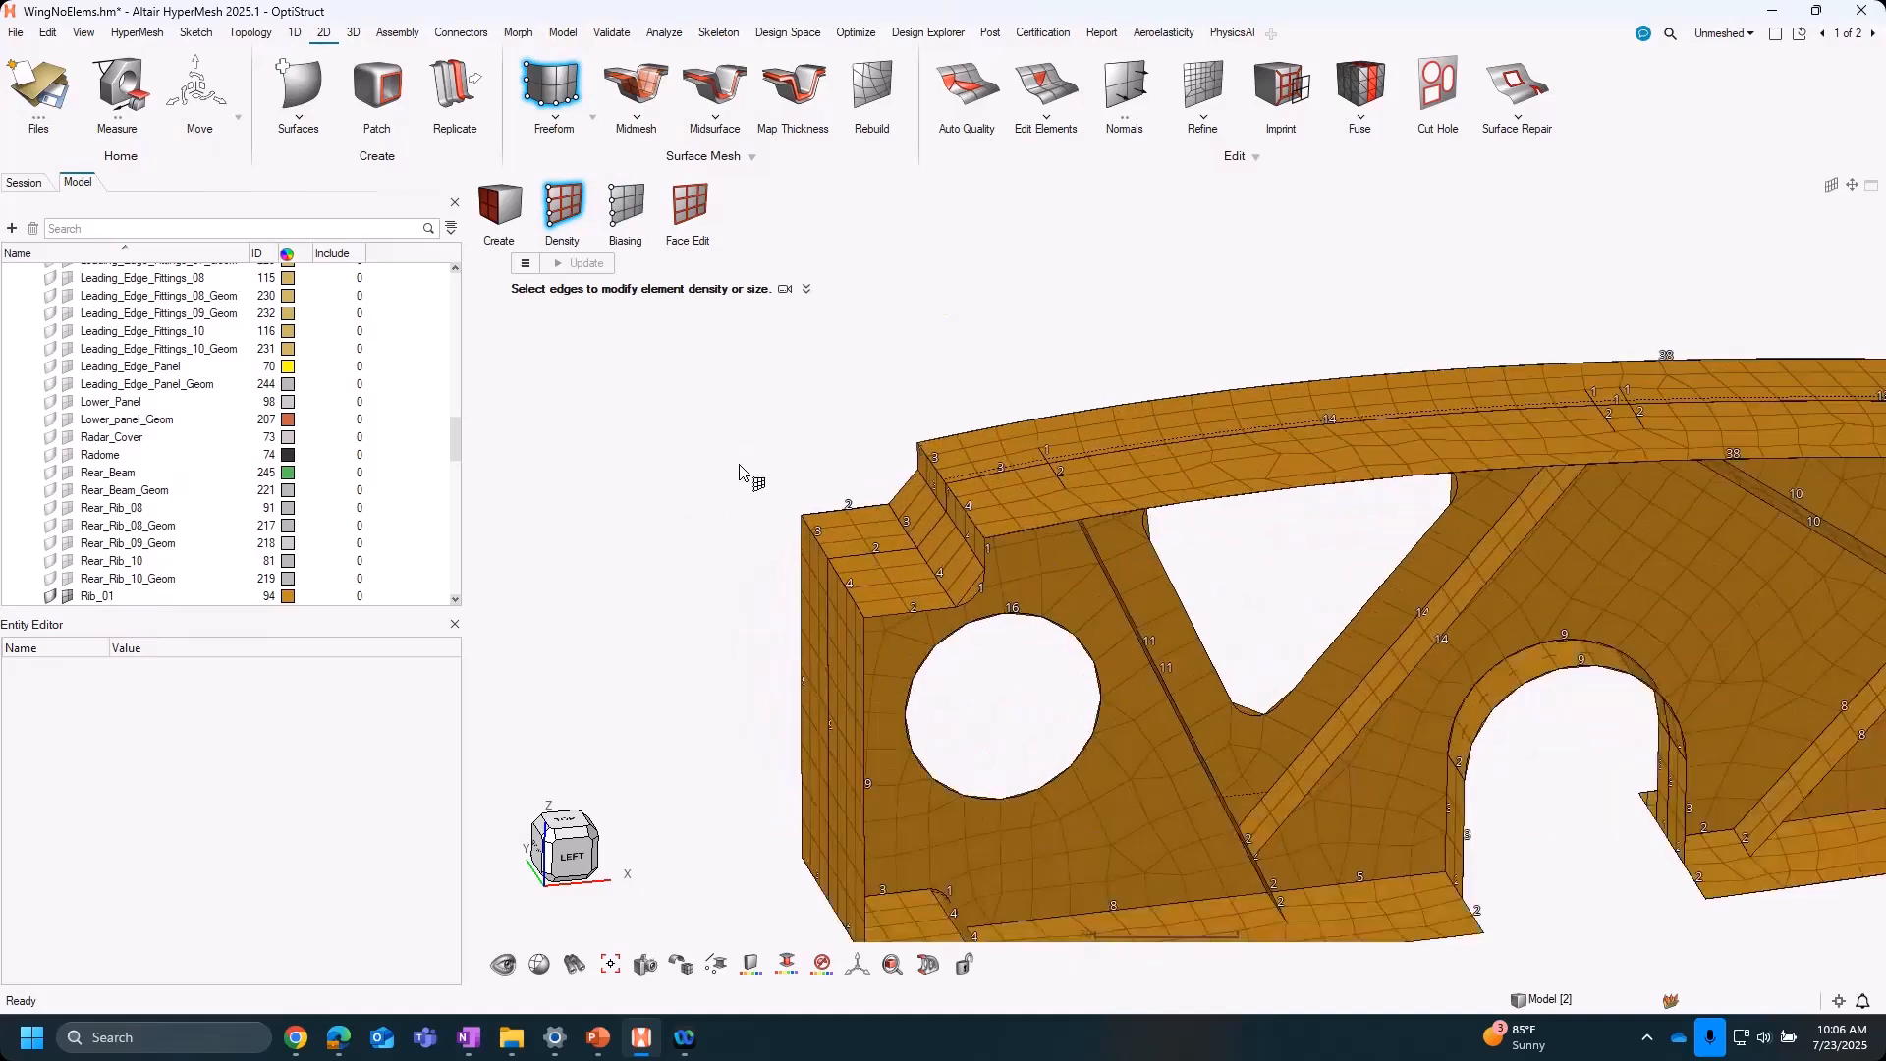
click(850, 560)
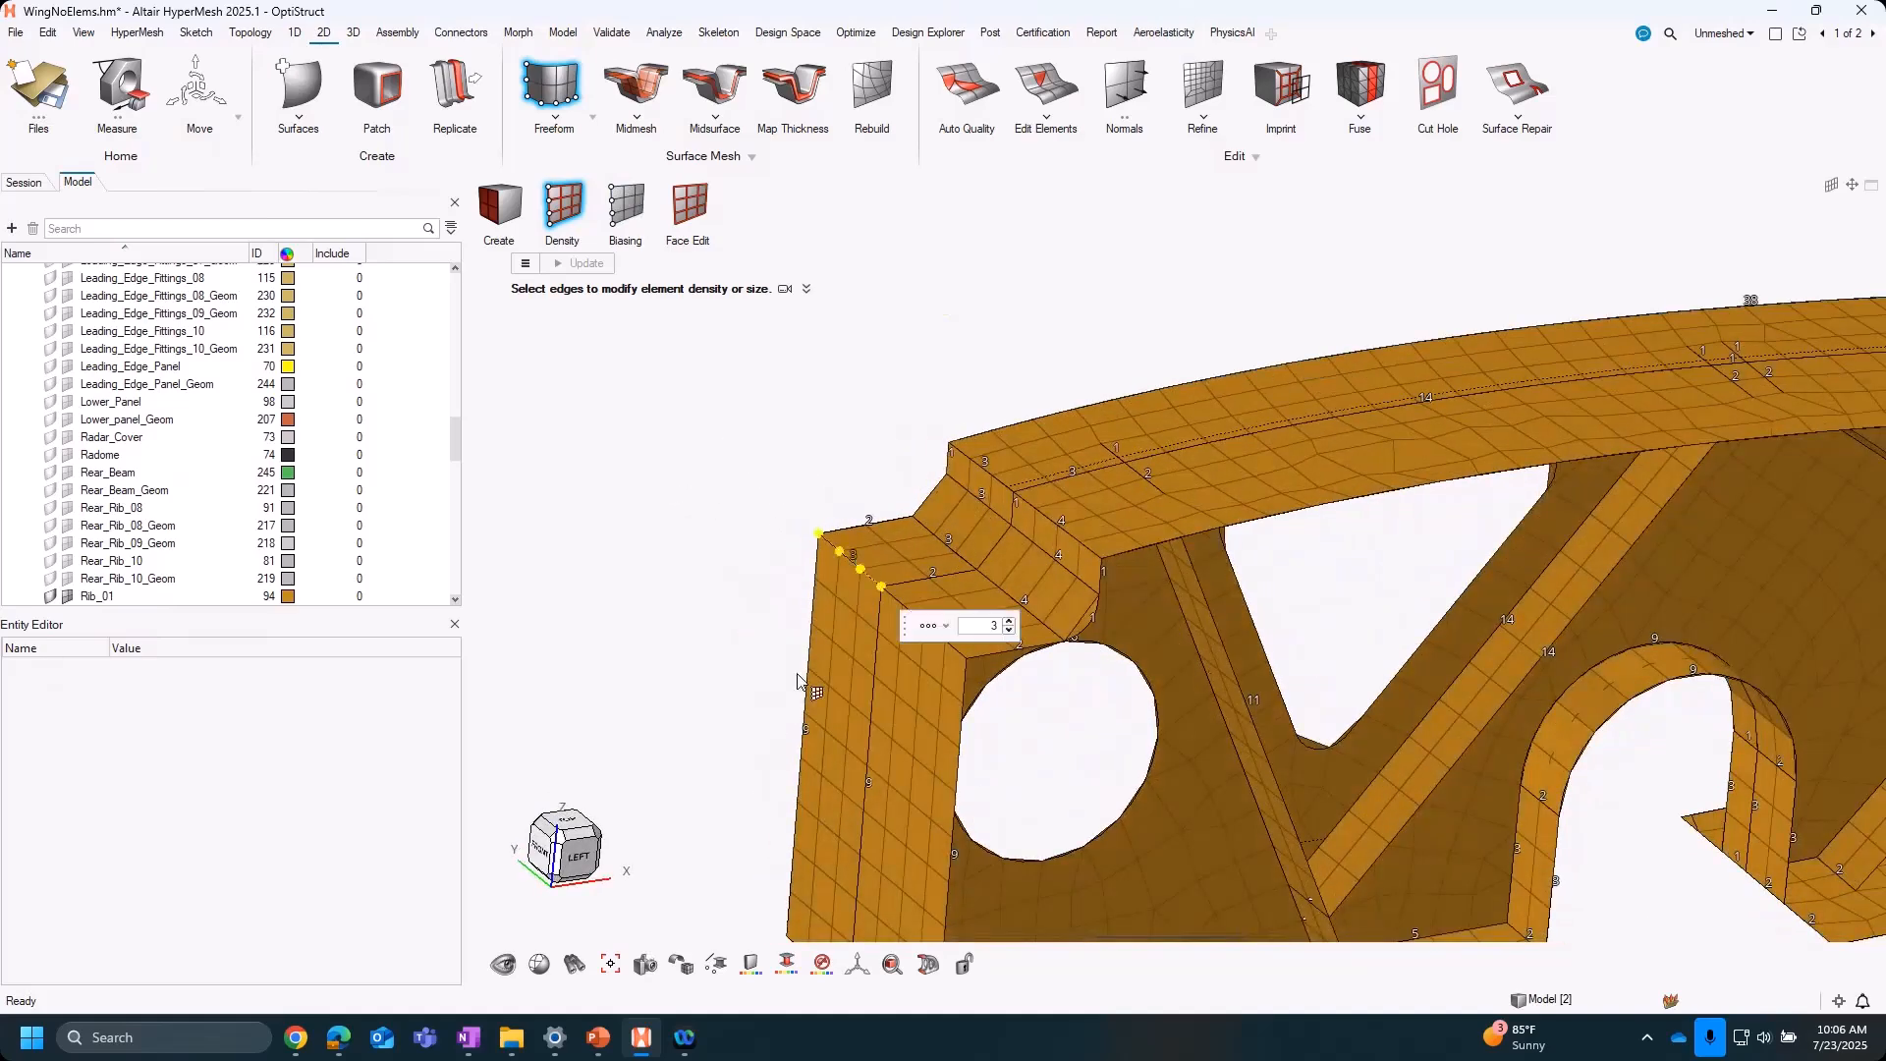
click(1009, 622)
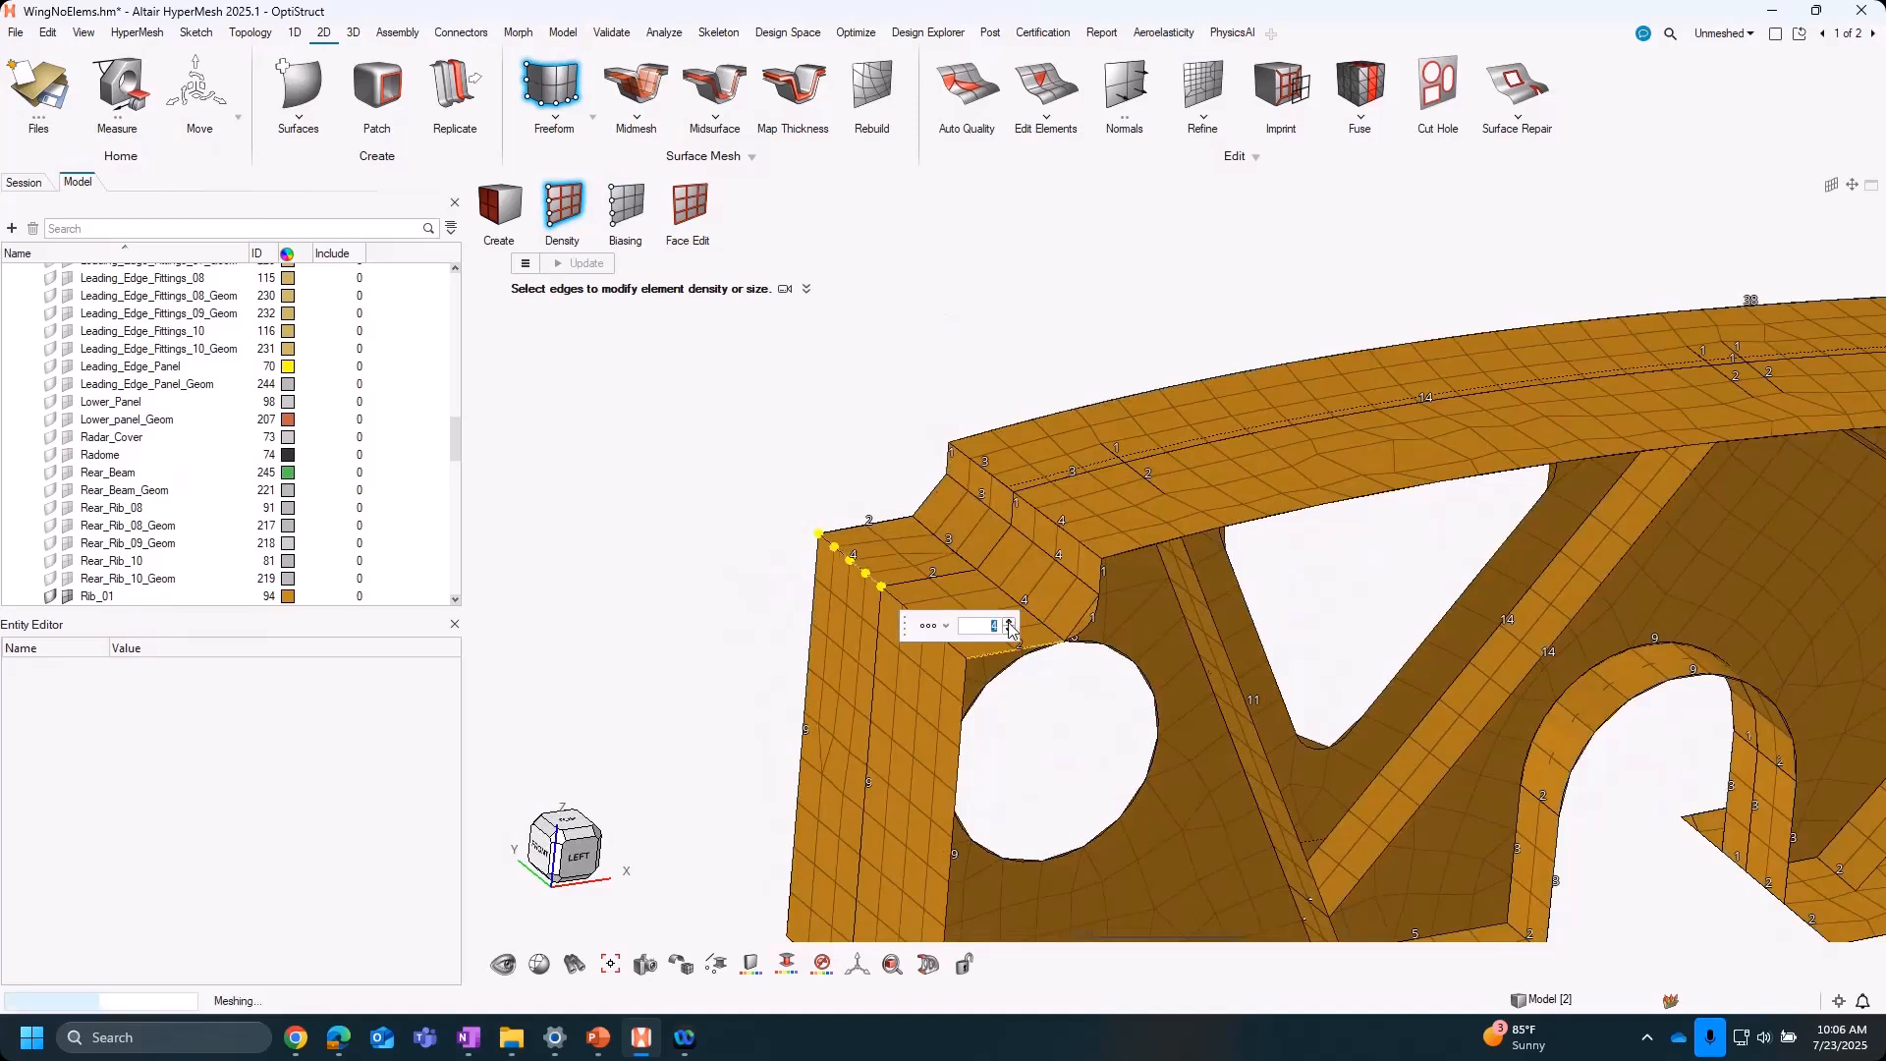
click(1009, 630)
click(1010, 624)
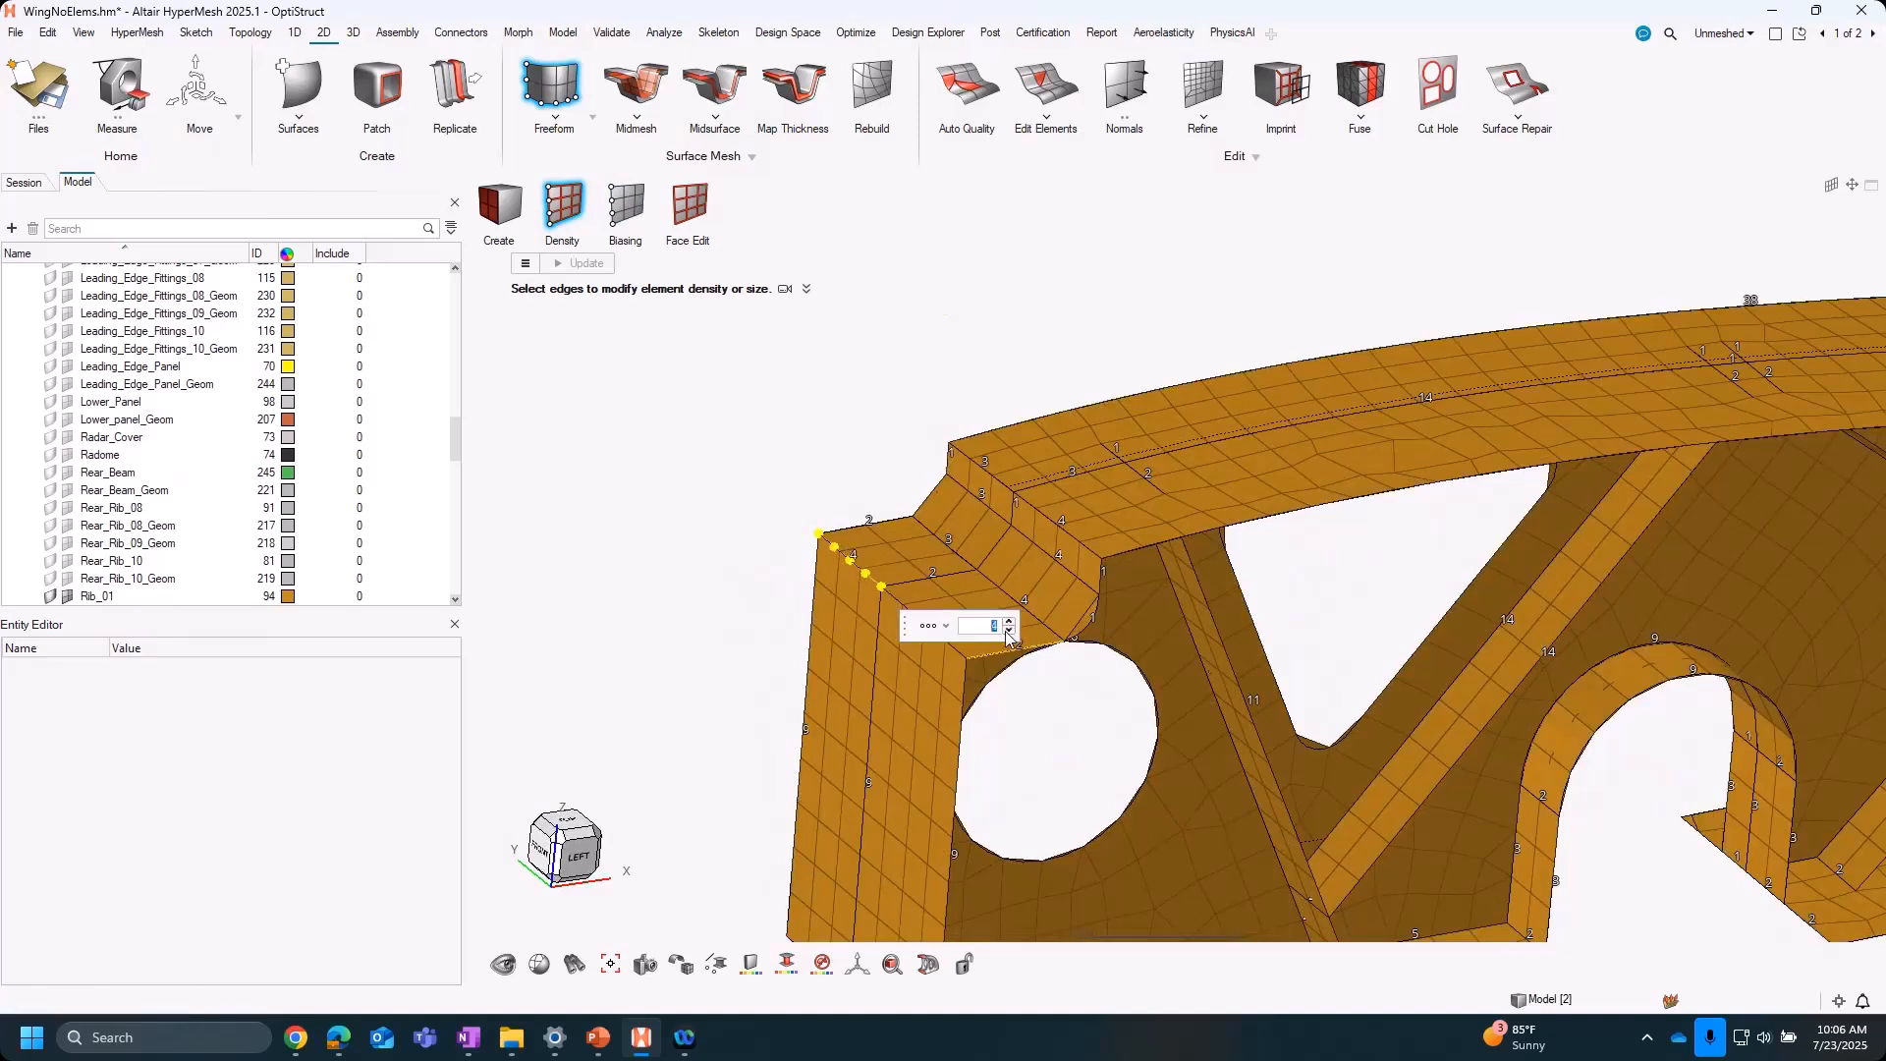
click(717, 641)
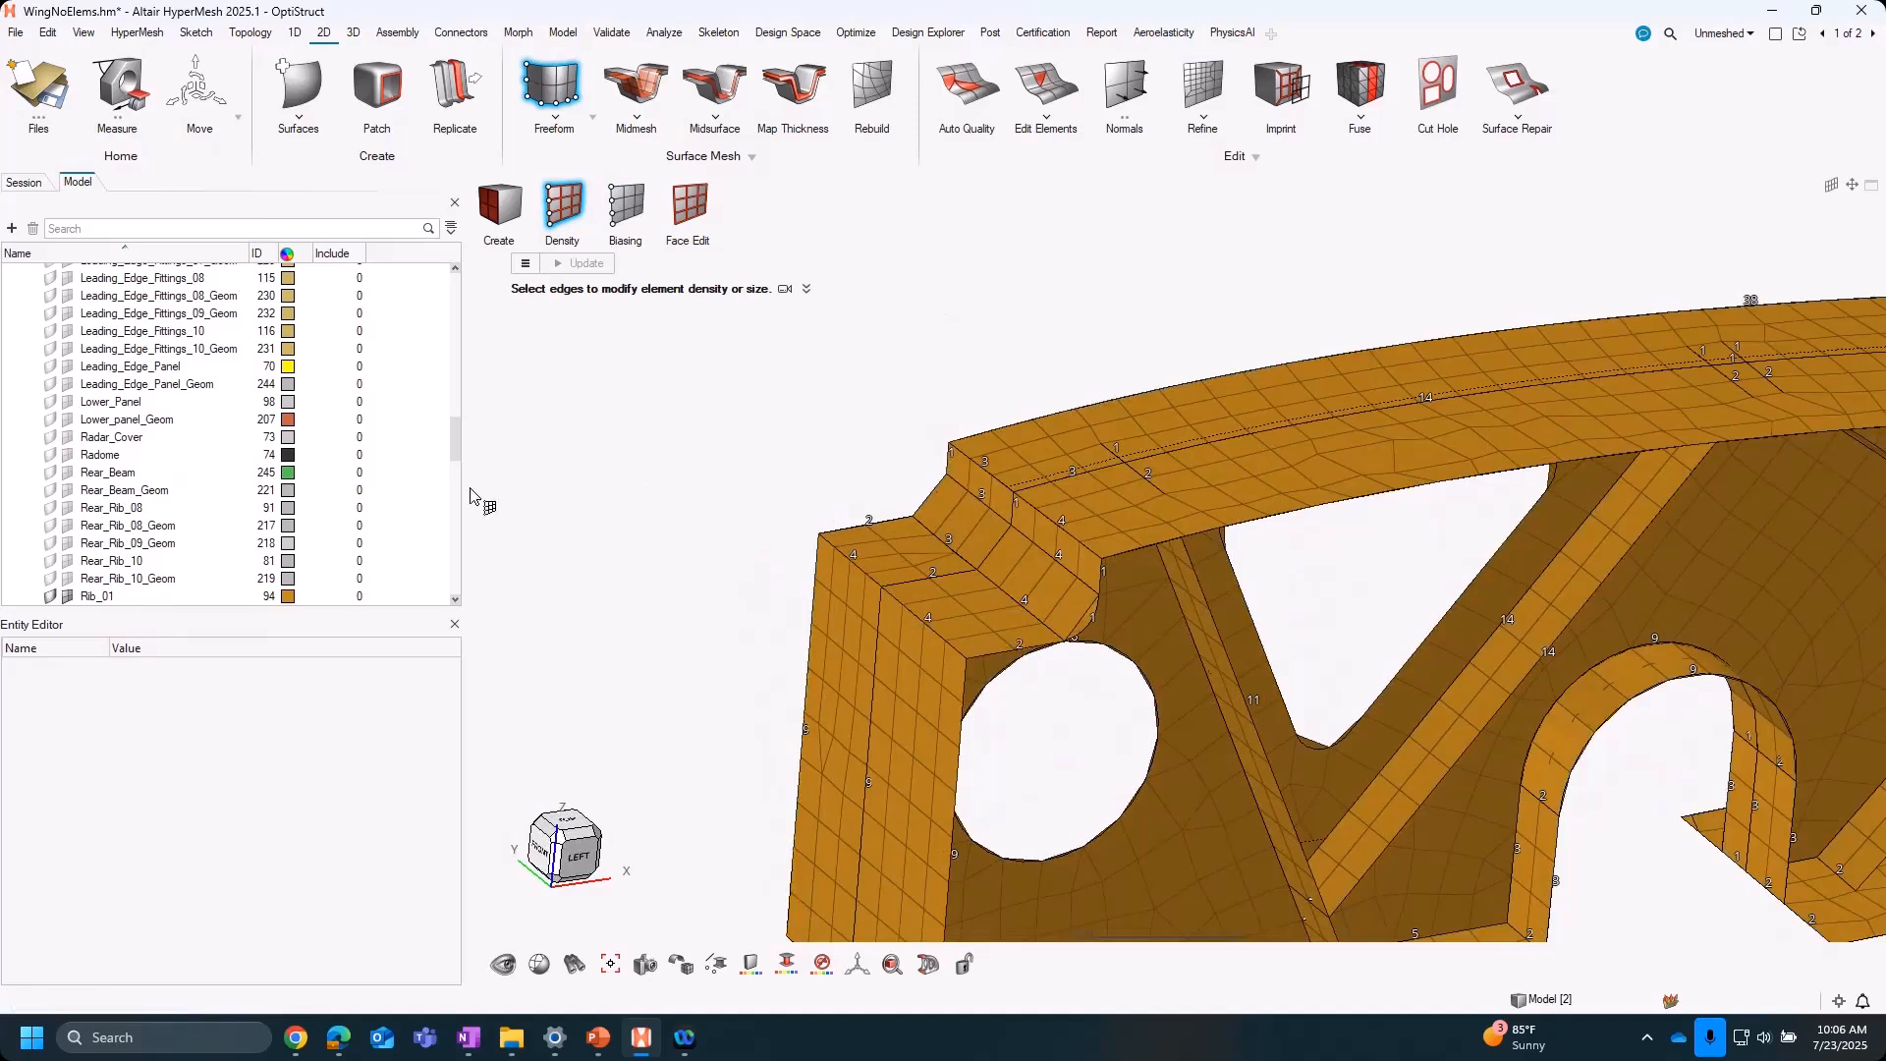
Set the density of the three vertical edges of the rib's end flange to 10 elements
middle_drag(661, 539, 745, 455)
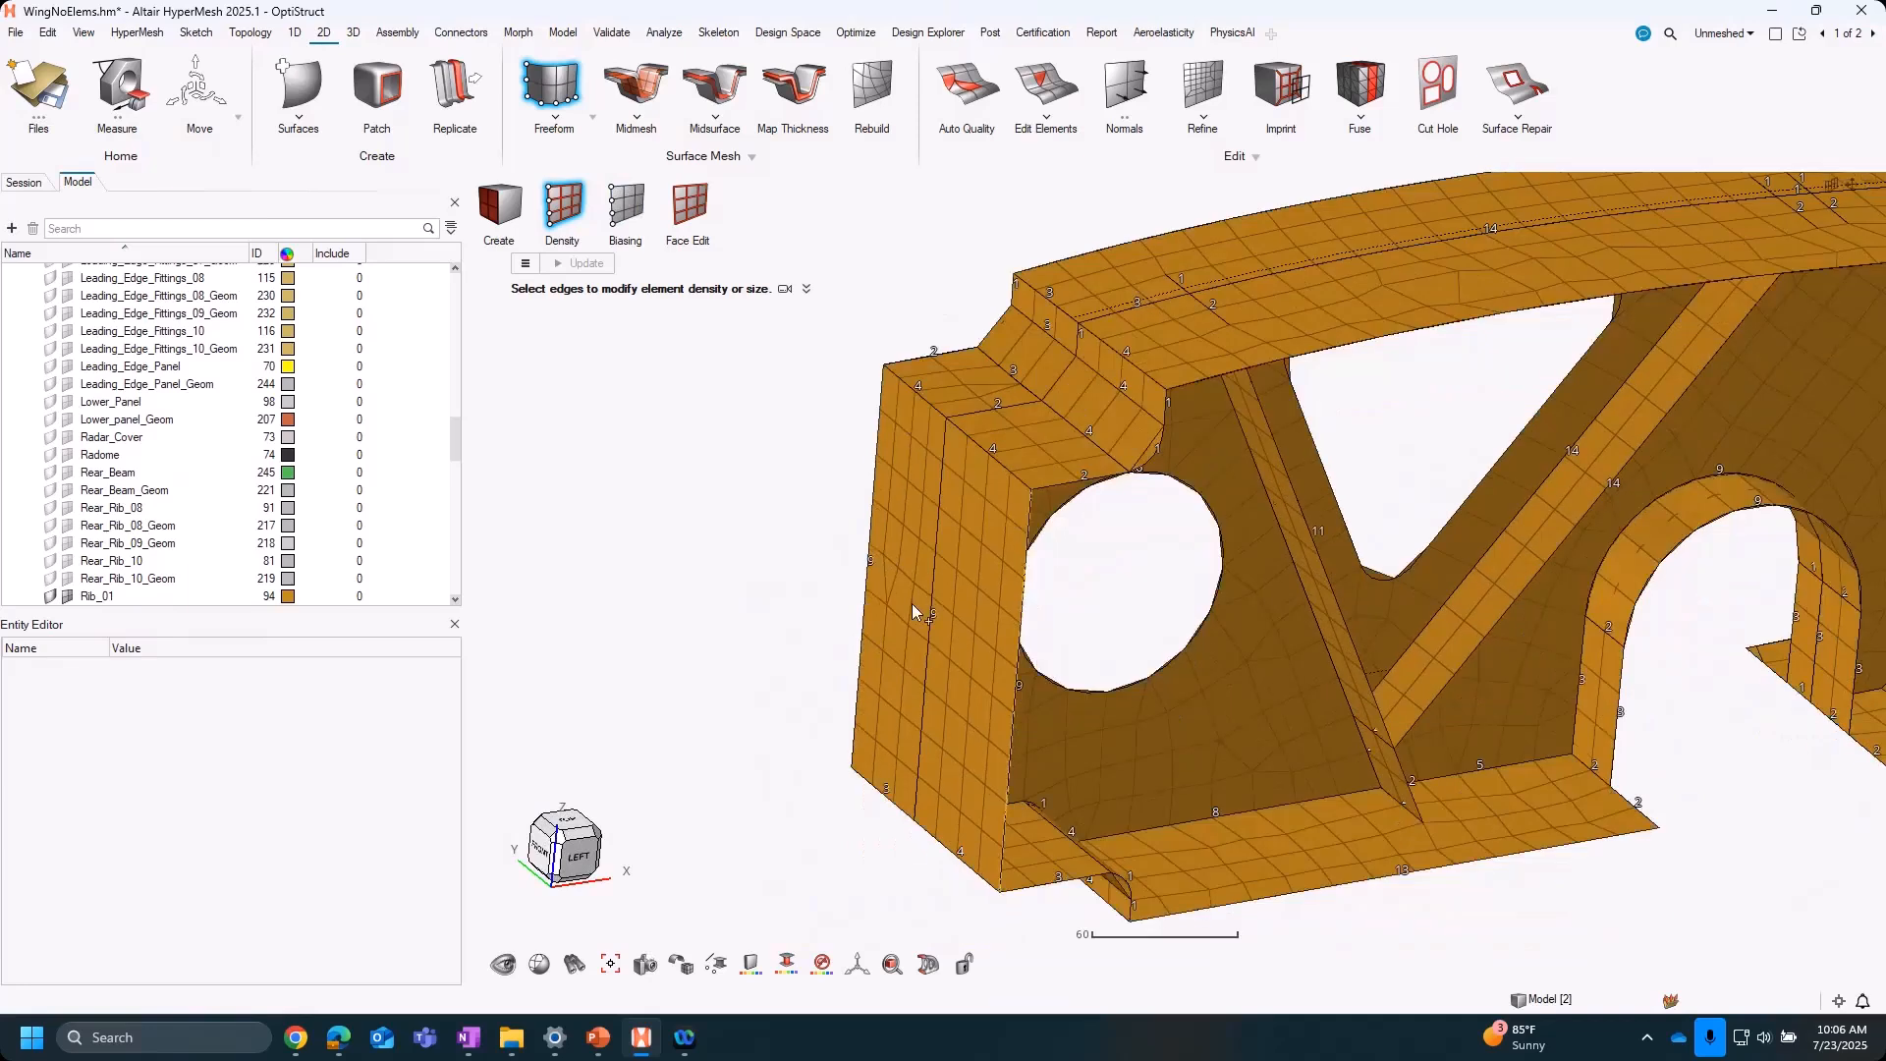
click(868, 570)
click(932, 601)
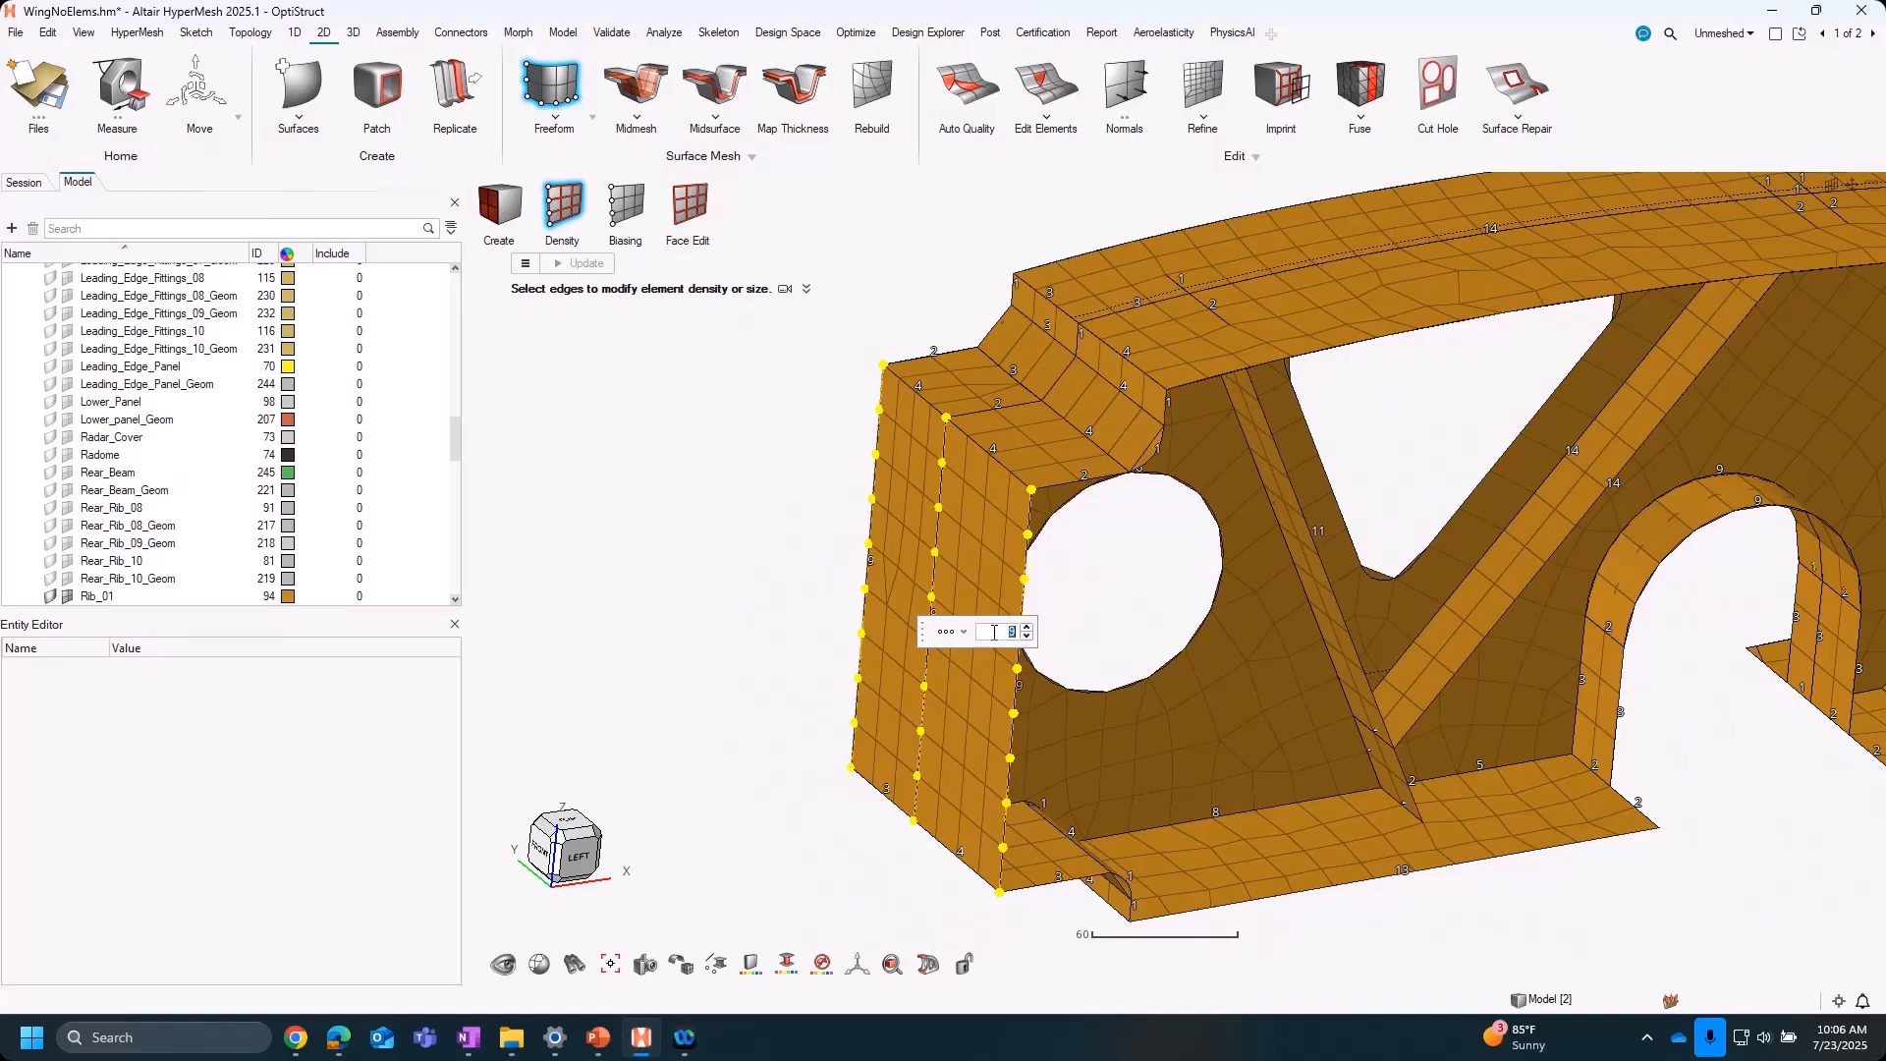
key(Return)
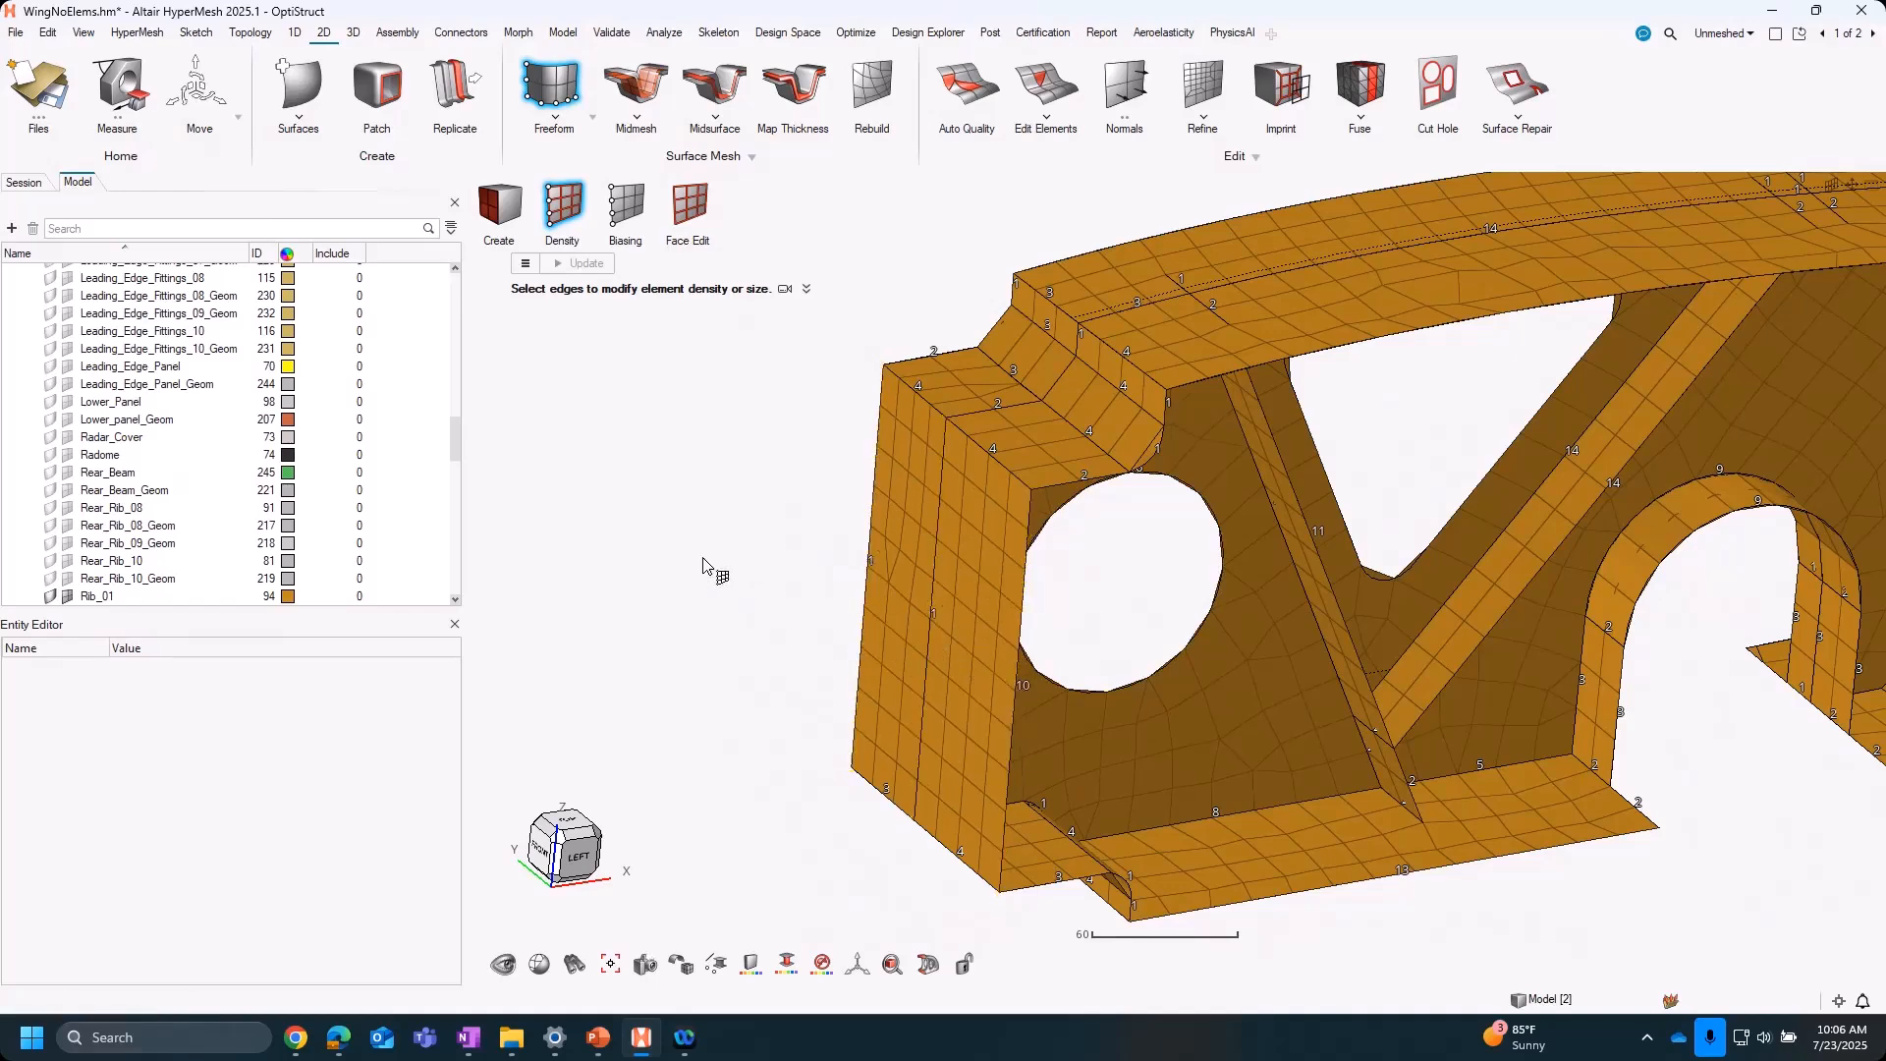
middle_drag(1052, 476, 993, 460)
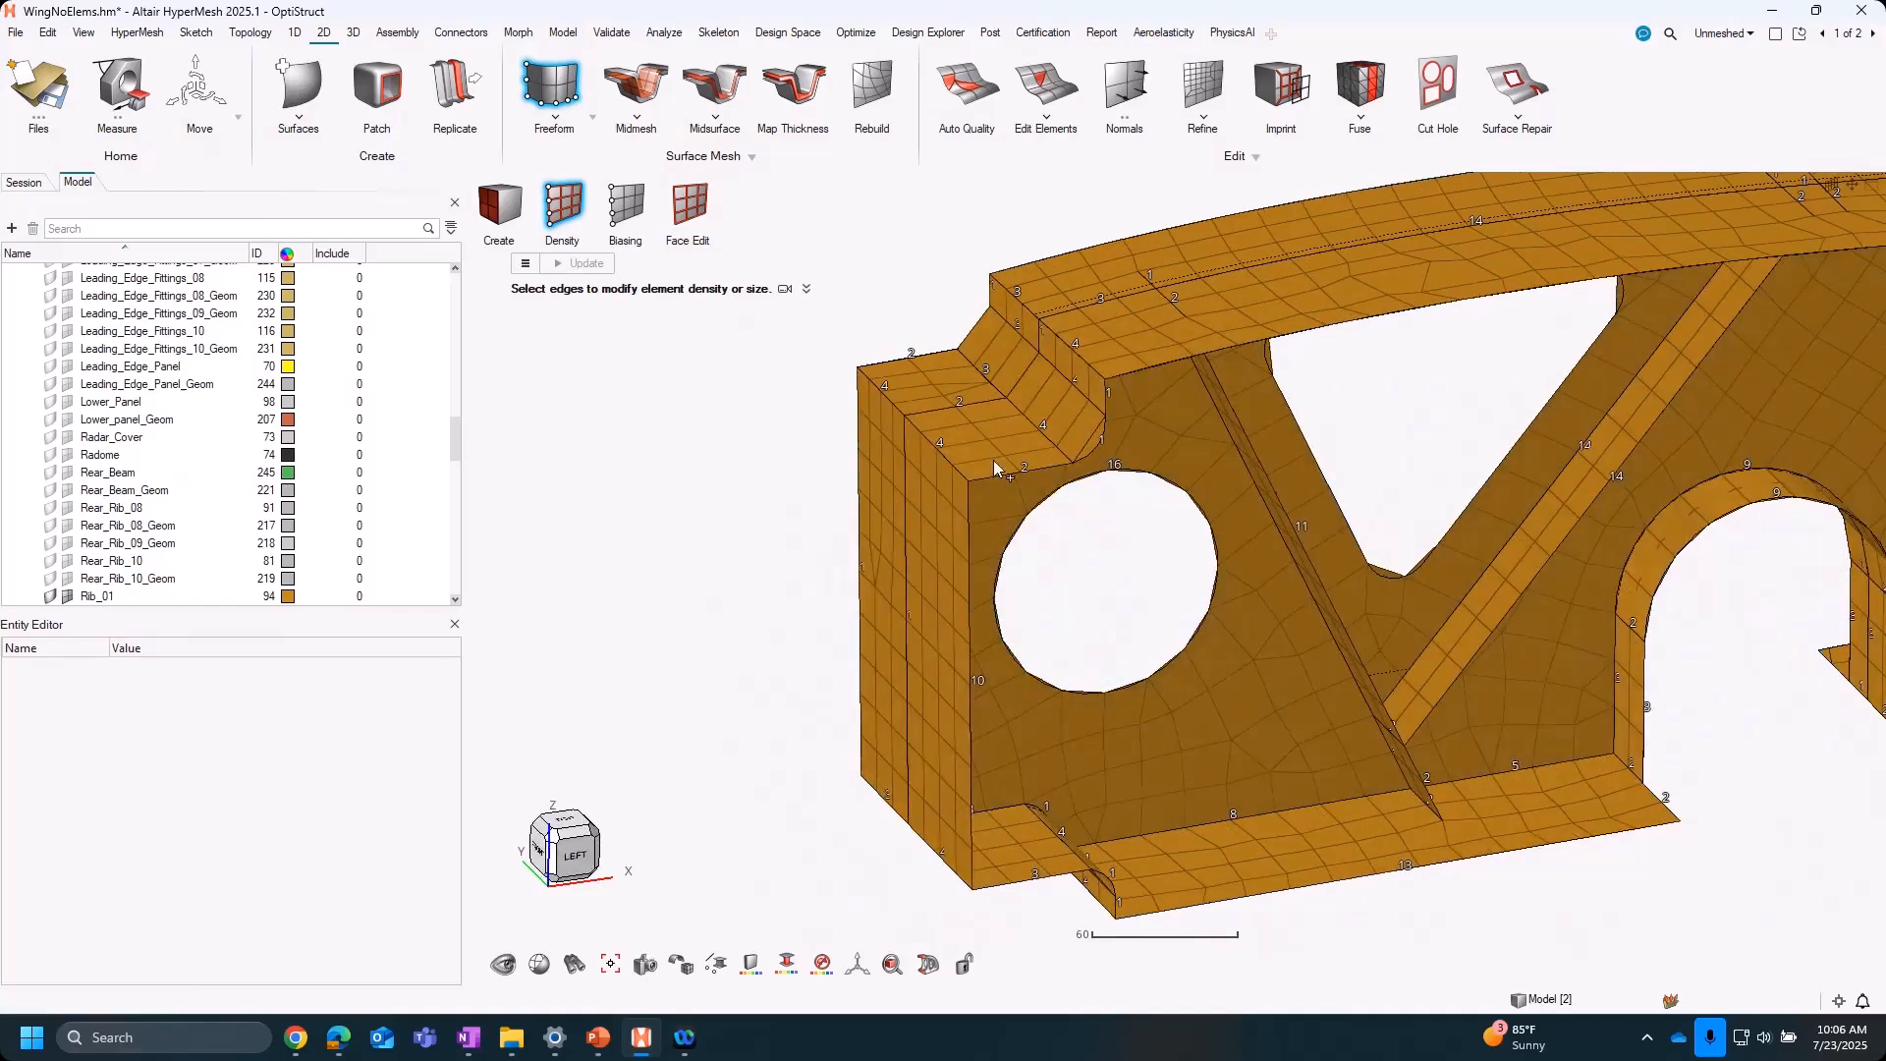
Try a density of 2 on the outer short upper edge of the end flange, and restore it to 4 elements
click(887, 393)
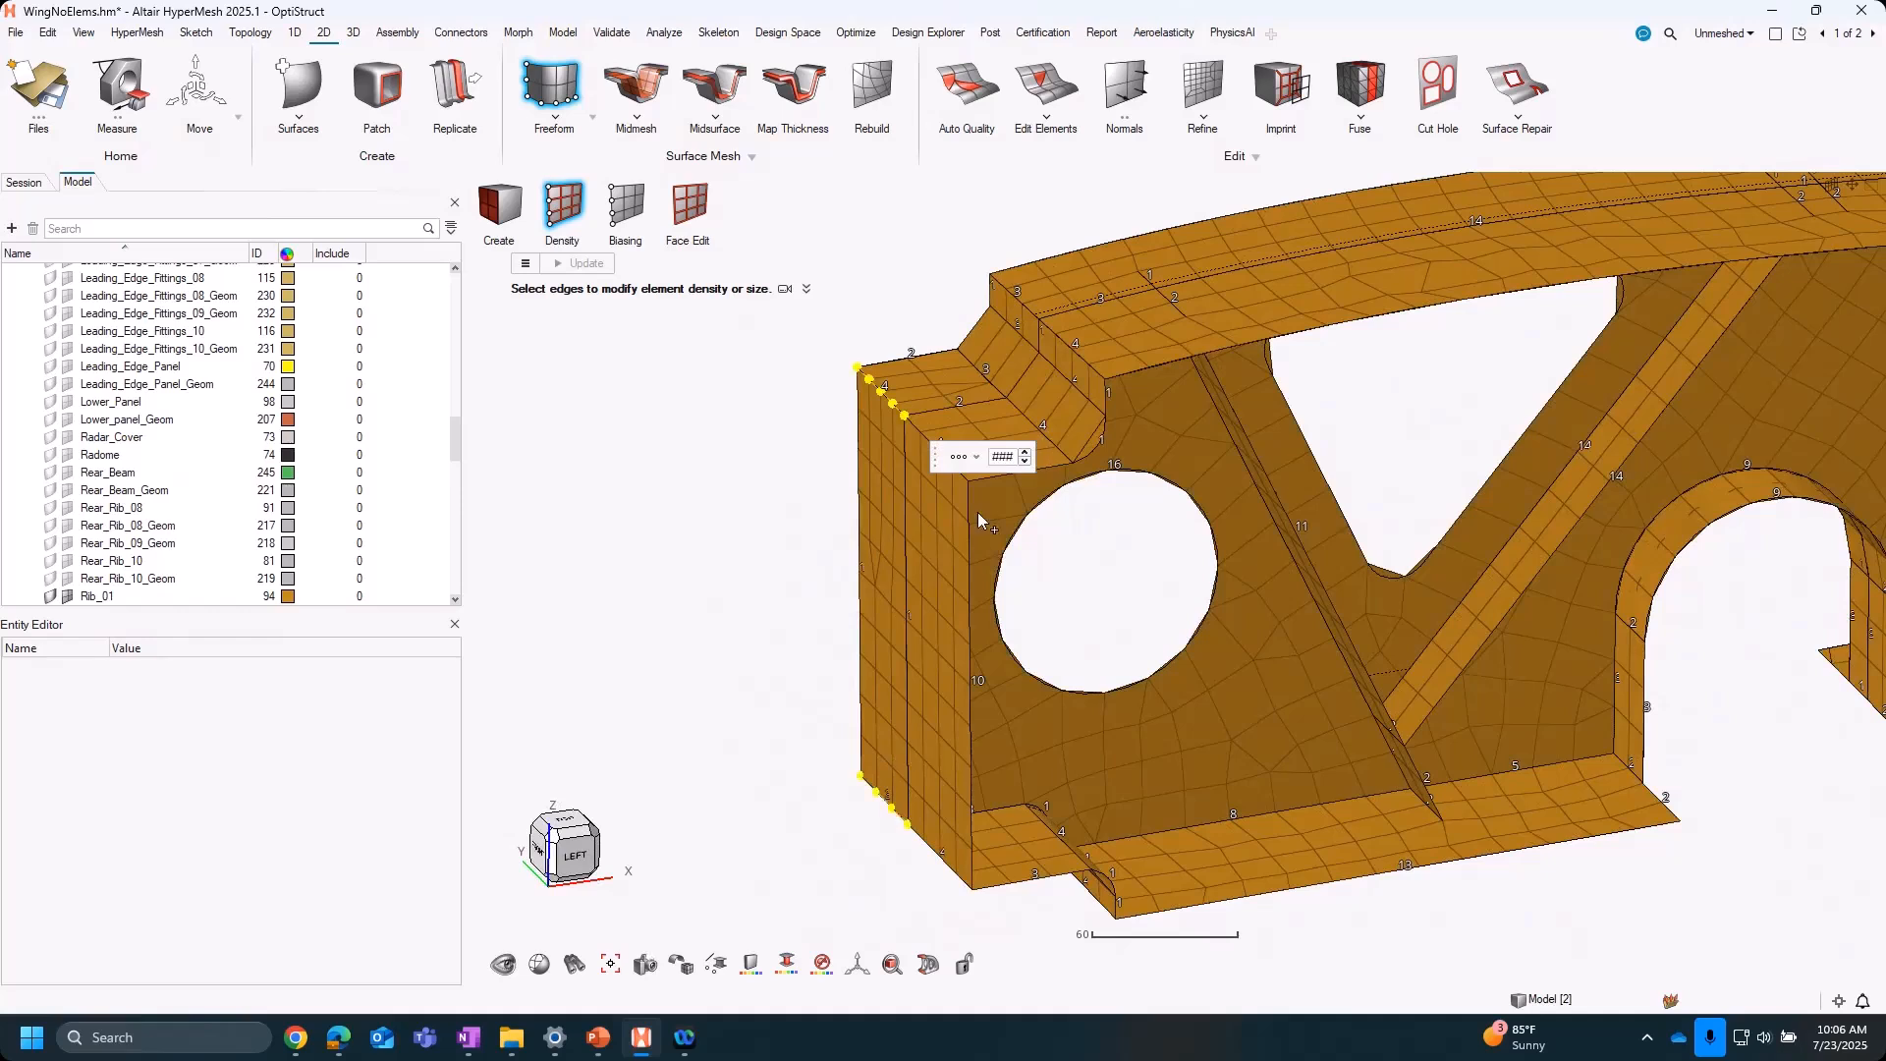
click(1026, 461)
click(1026, 460)
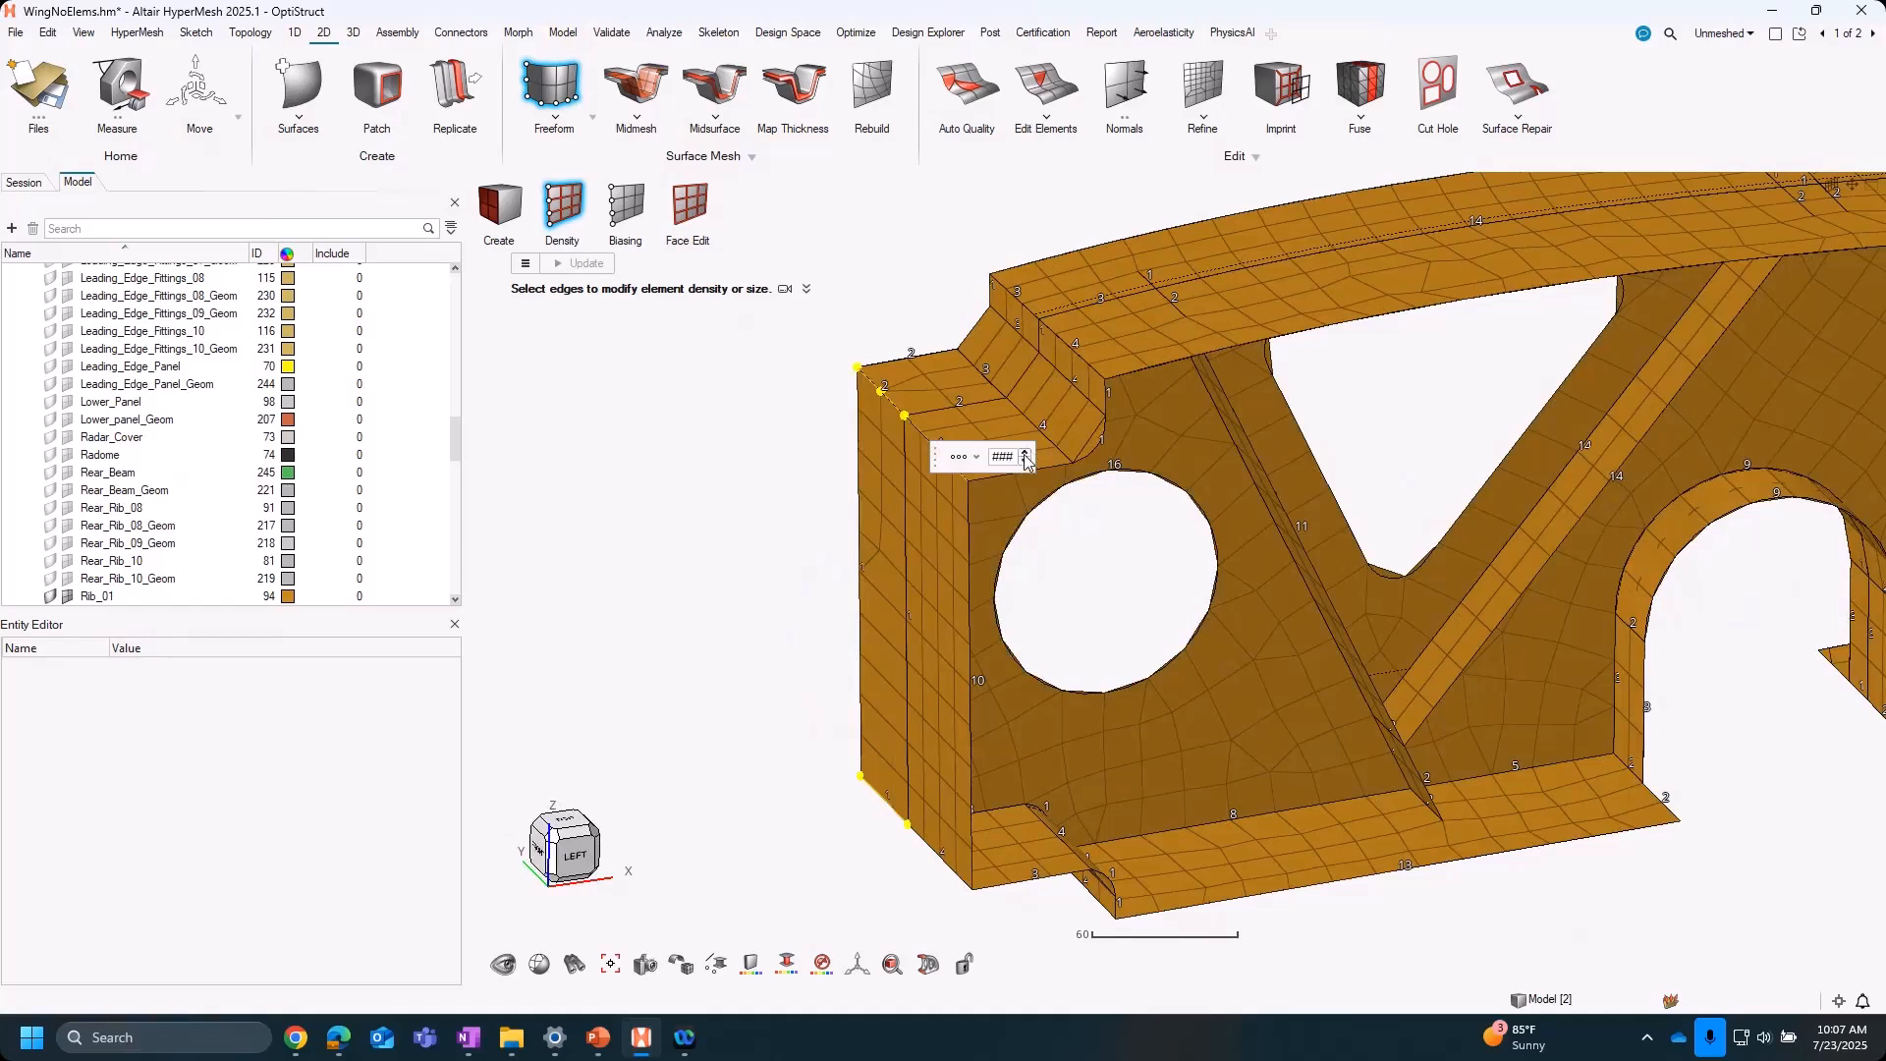
click(1026, 452)
click(1026, 452)
click(807, 633)
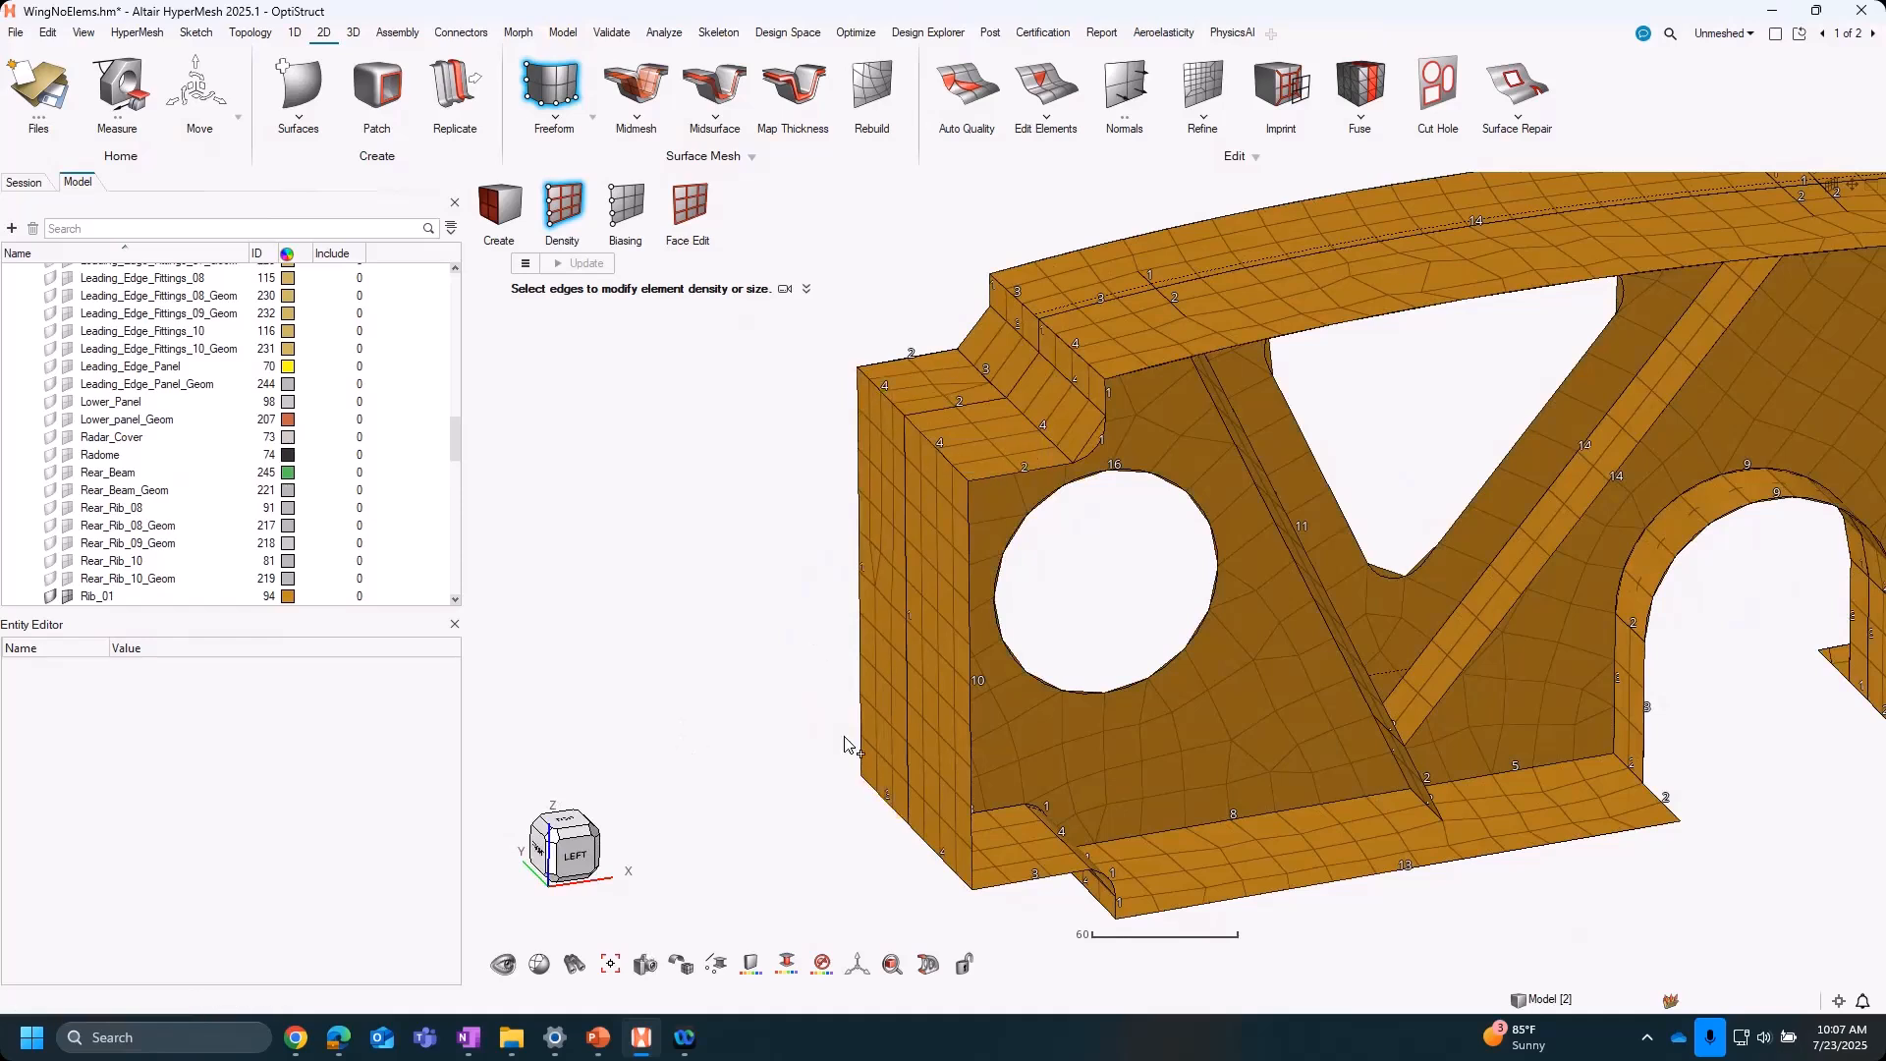
Set the density of the outer short lower edge of the end flange to 4 elements
click(885, 794)
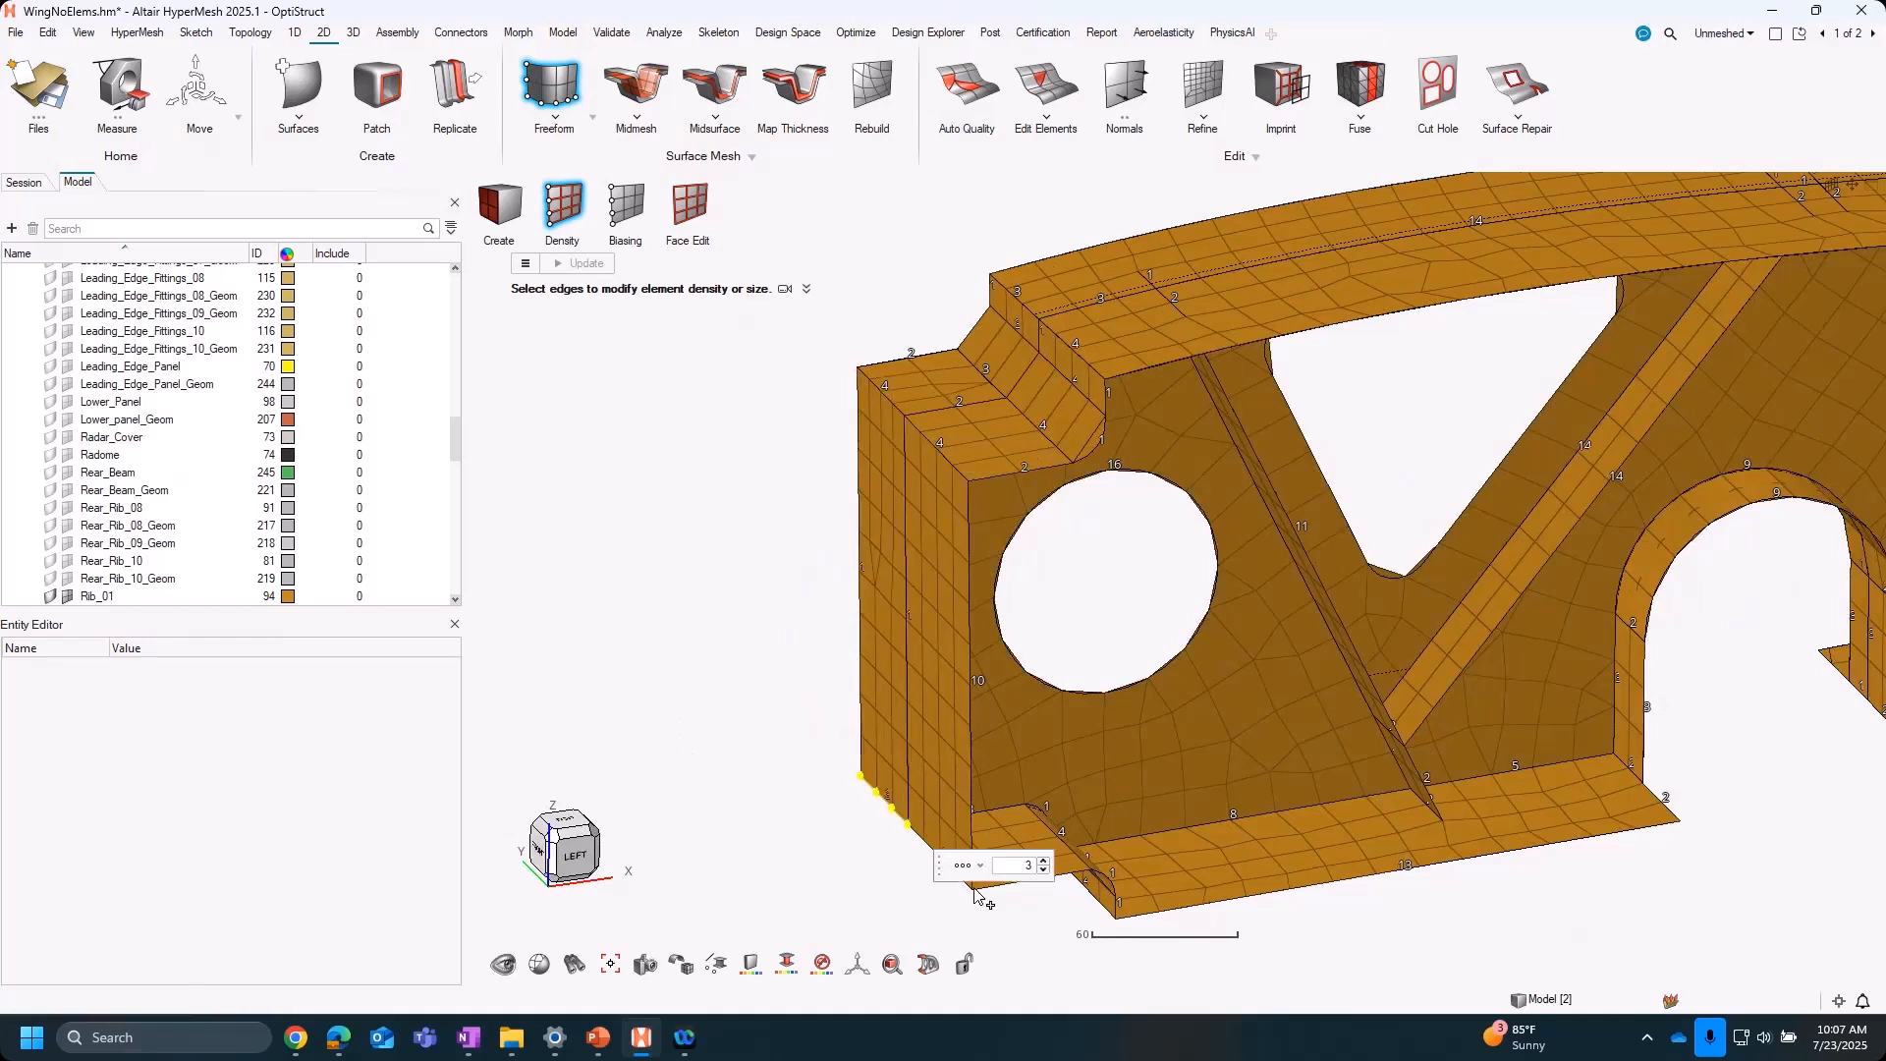
click(1043, 861)
click(723, 621)
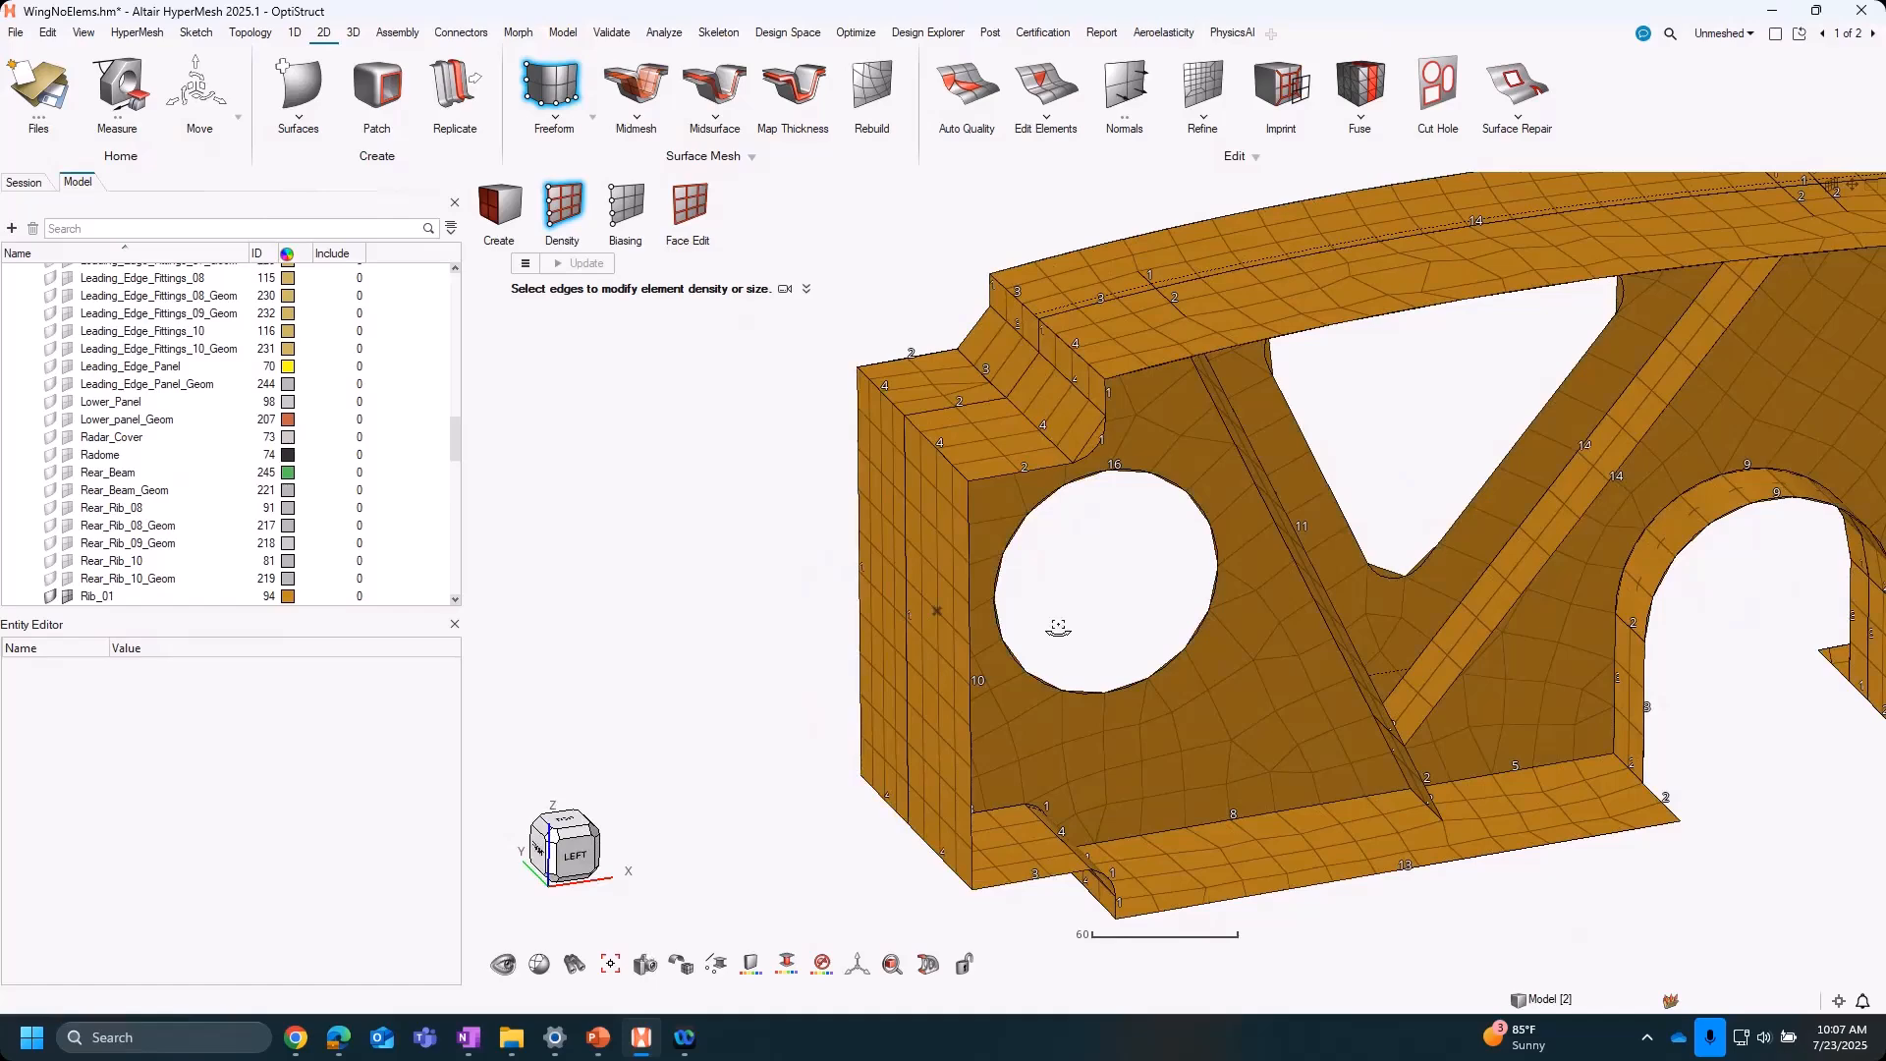
Set the density of the front vertical edge to 6 elements on the opposite end flange, beside the polygonal cutout
middle_drag(1058, 628, 1368, 878)
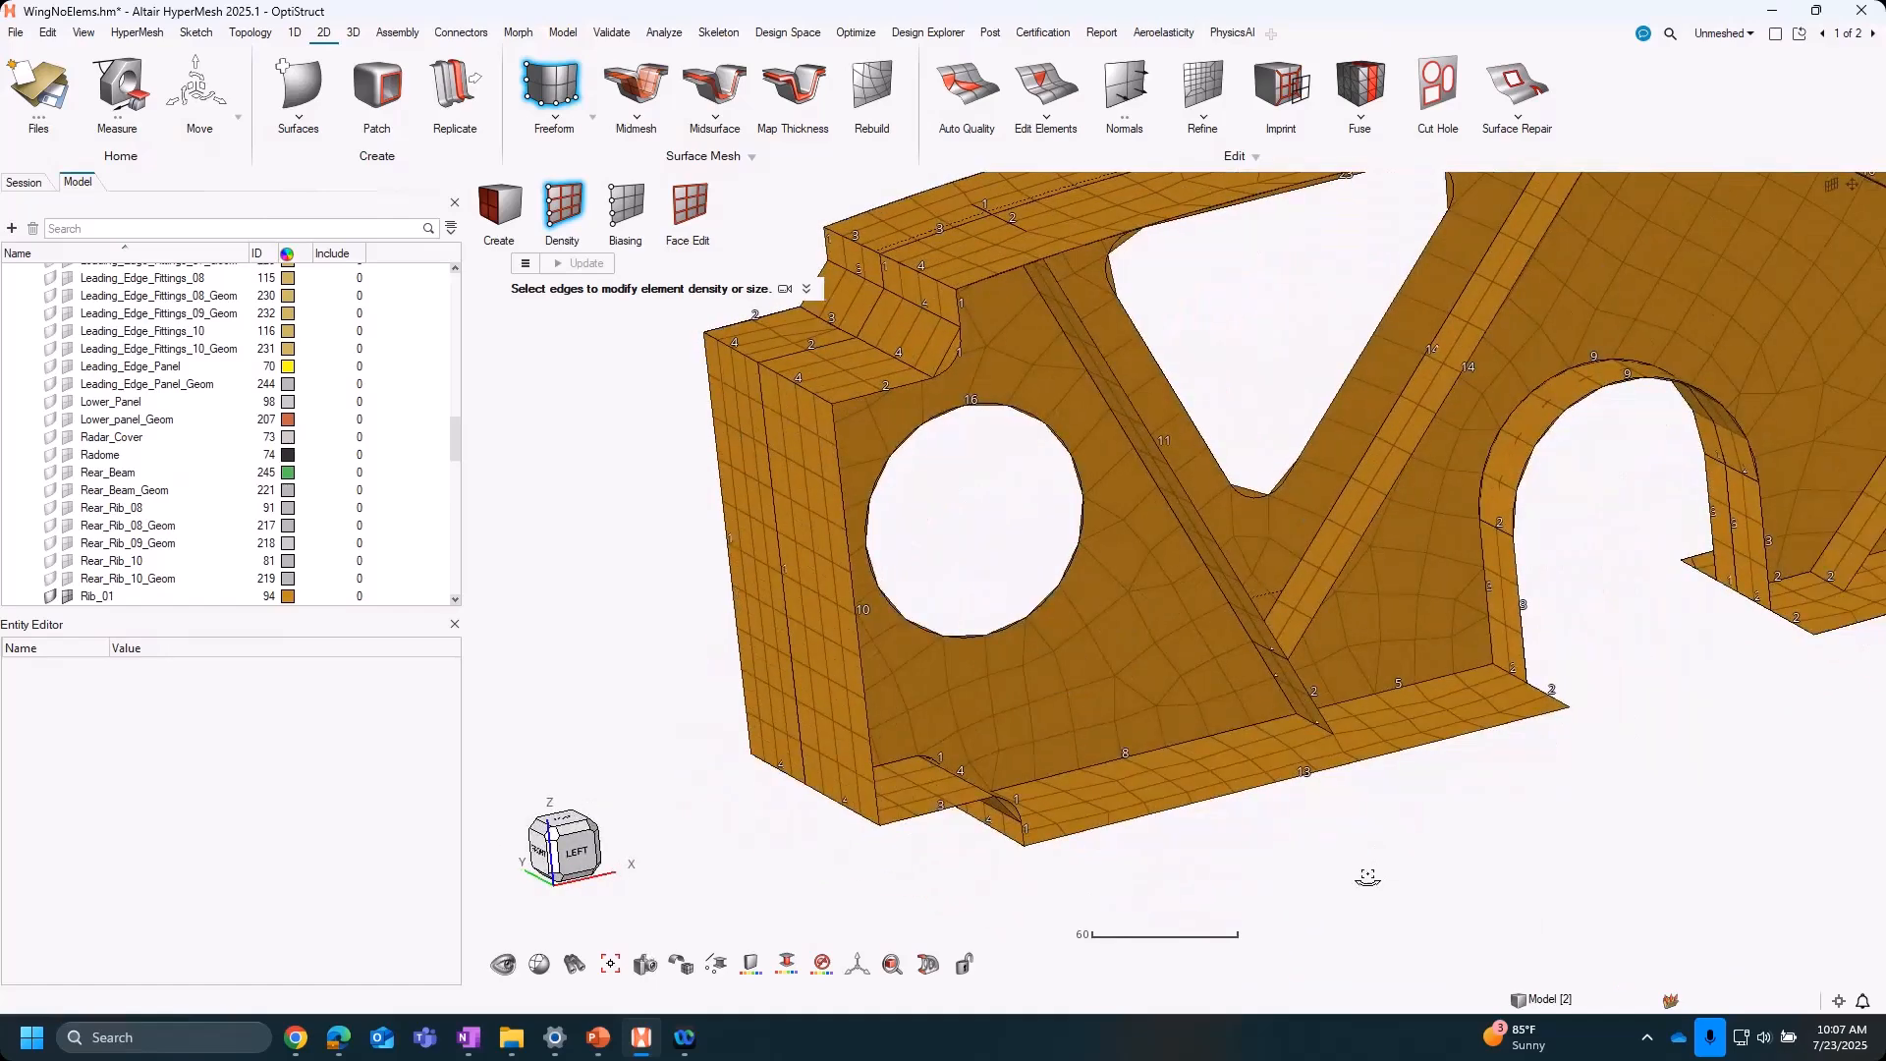
scroll(1355, 869, down, 5)
shift+drag(849, 435, 1225, 694)
click(744, 779)
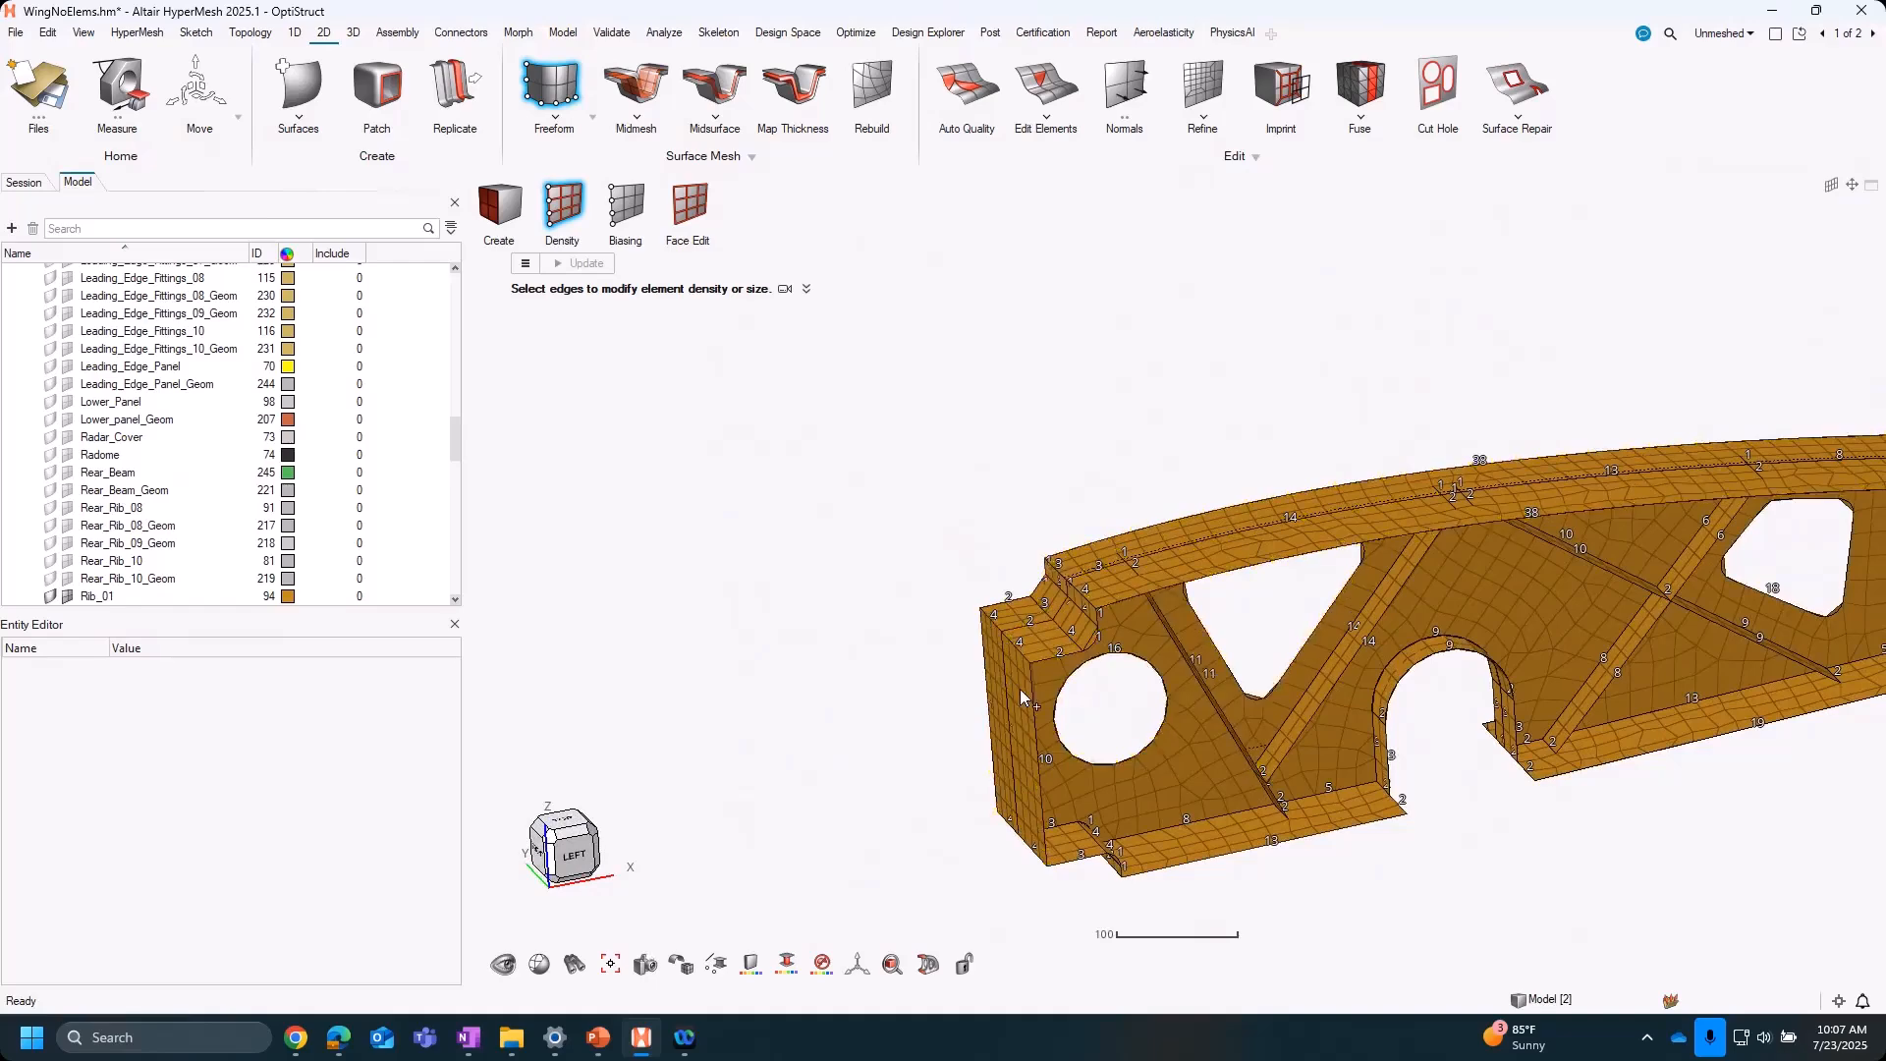
right_drag(1296, 754, 1170, 671)
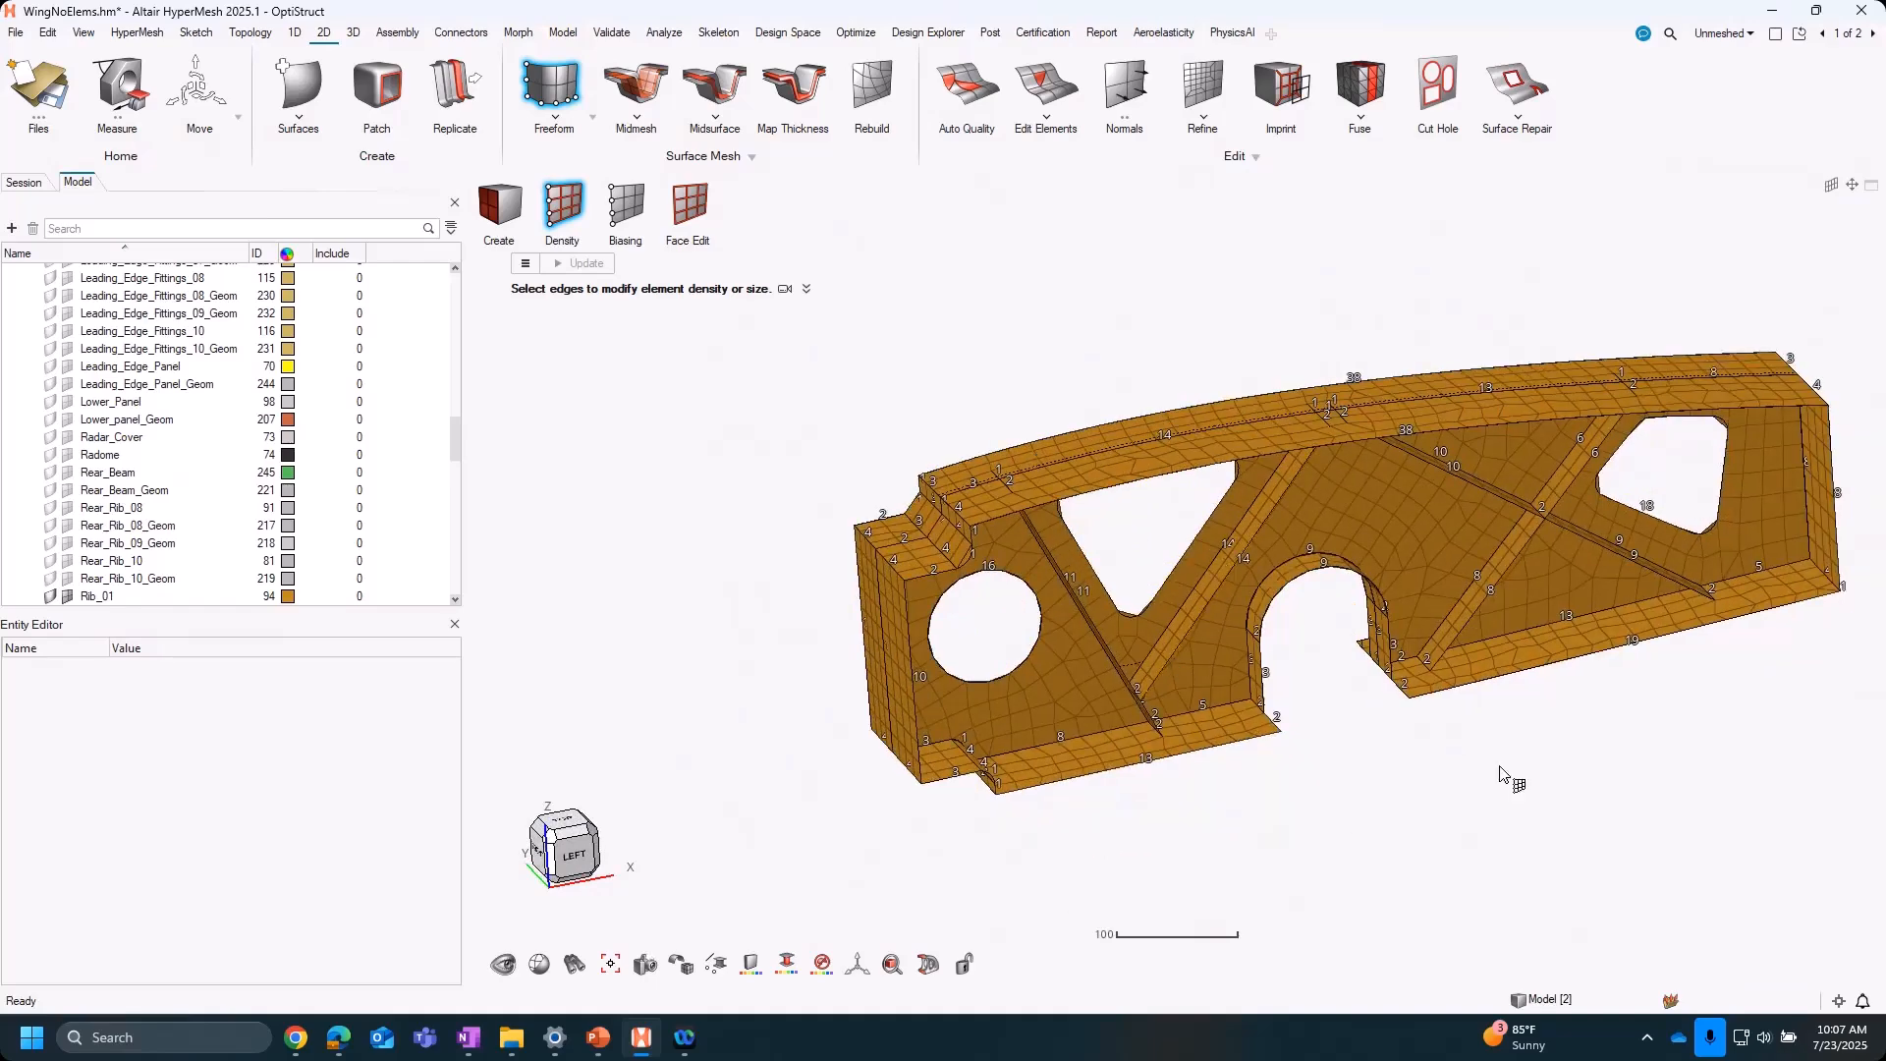
right_drag(1507, 770, 1376, 724)
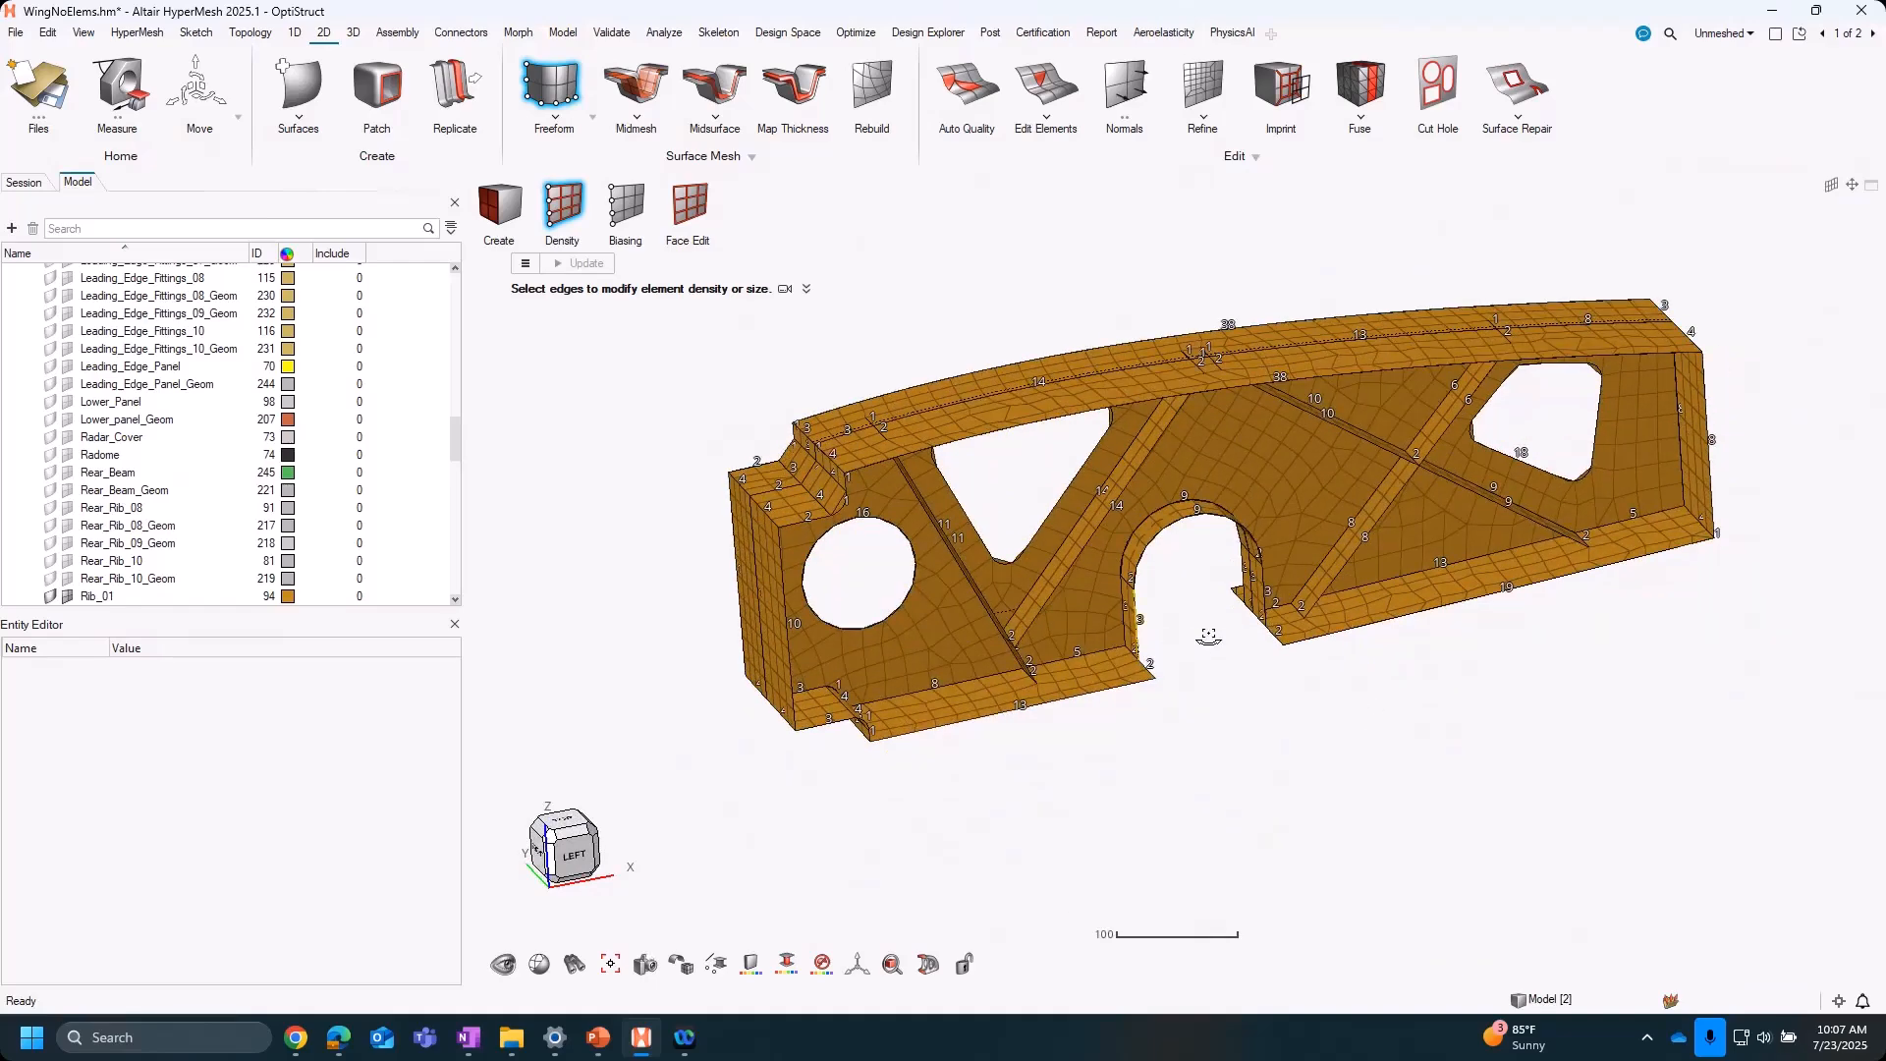
middle_drag(1209, 640, 945, 634)
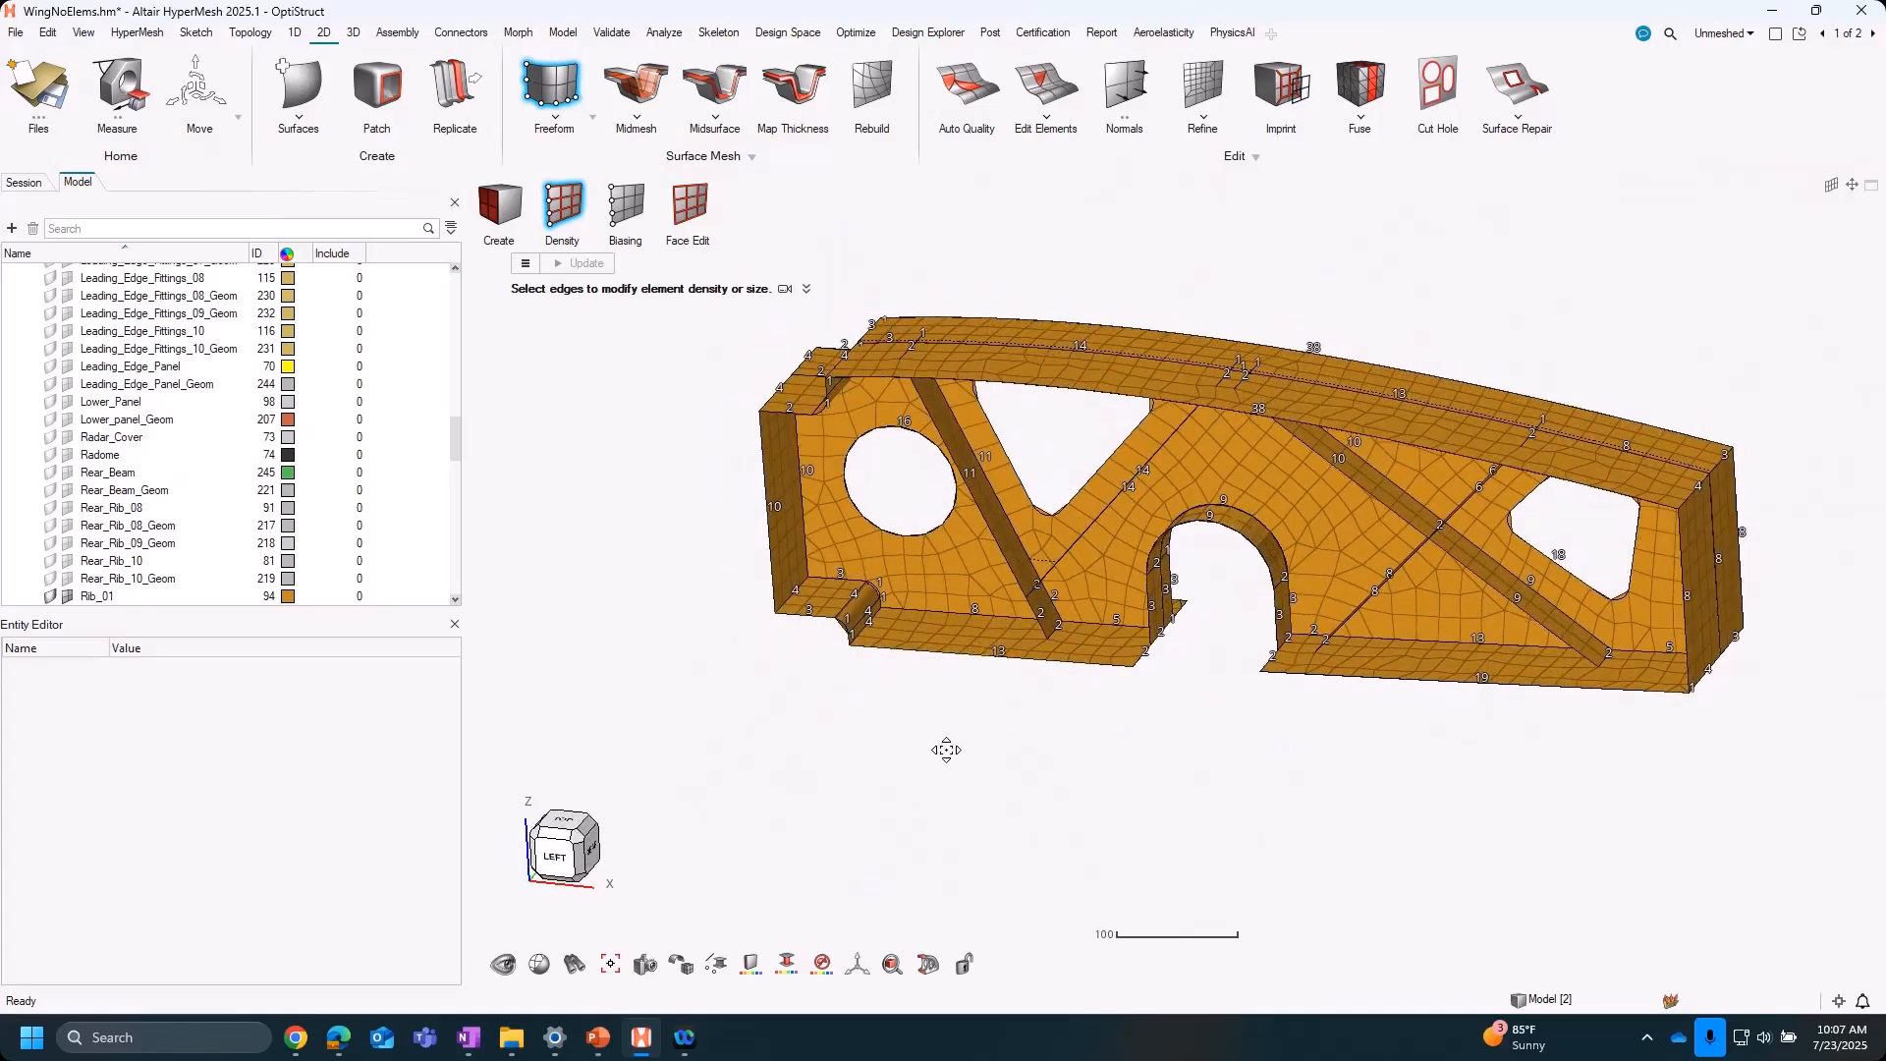
scroll(1689, 704, up, 6)
click(1280, 601)
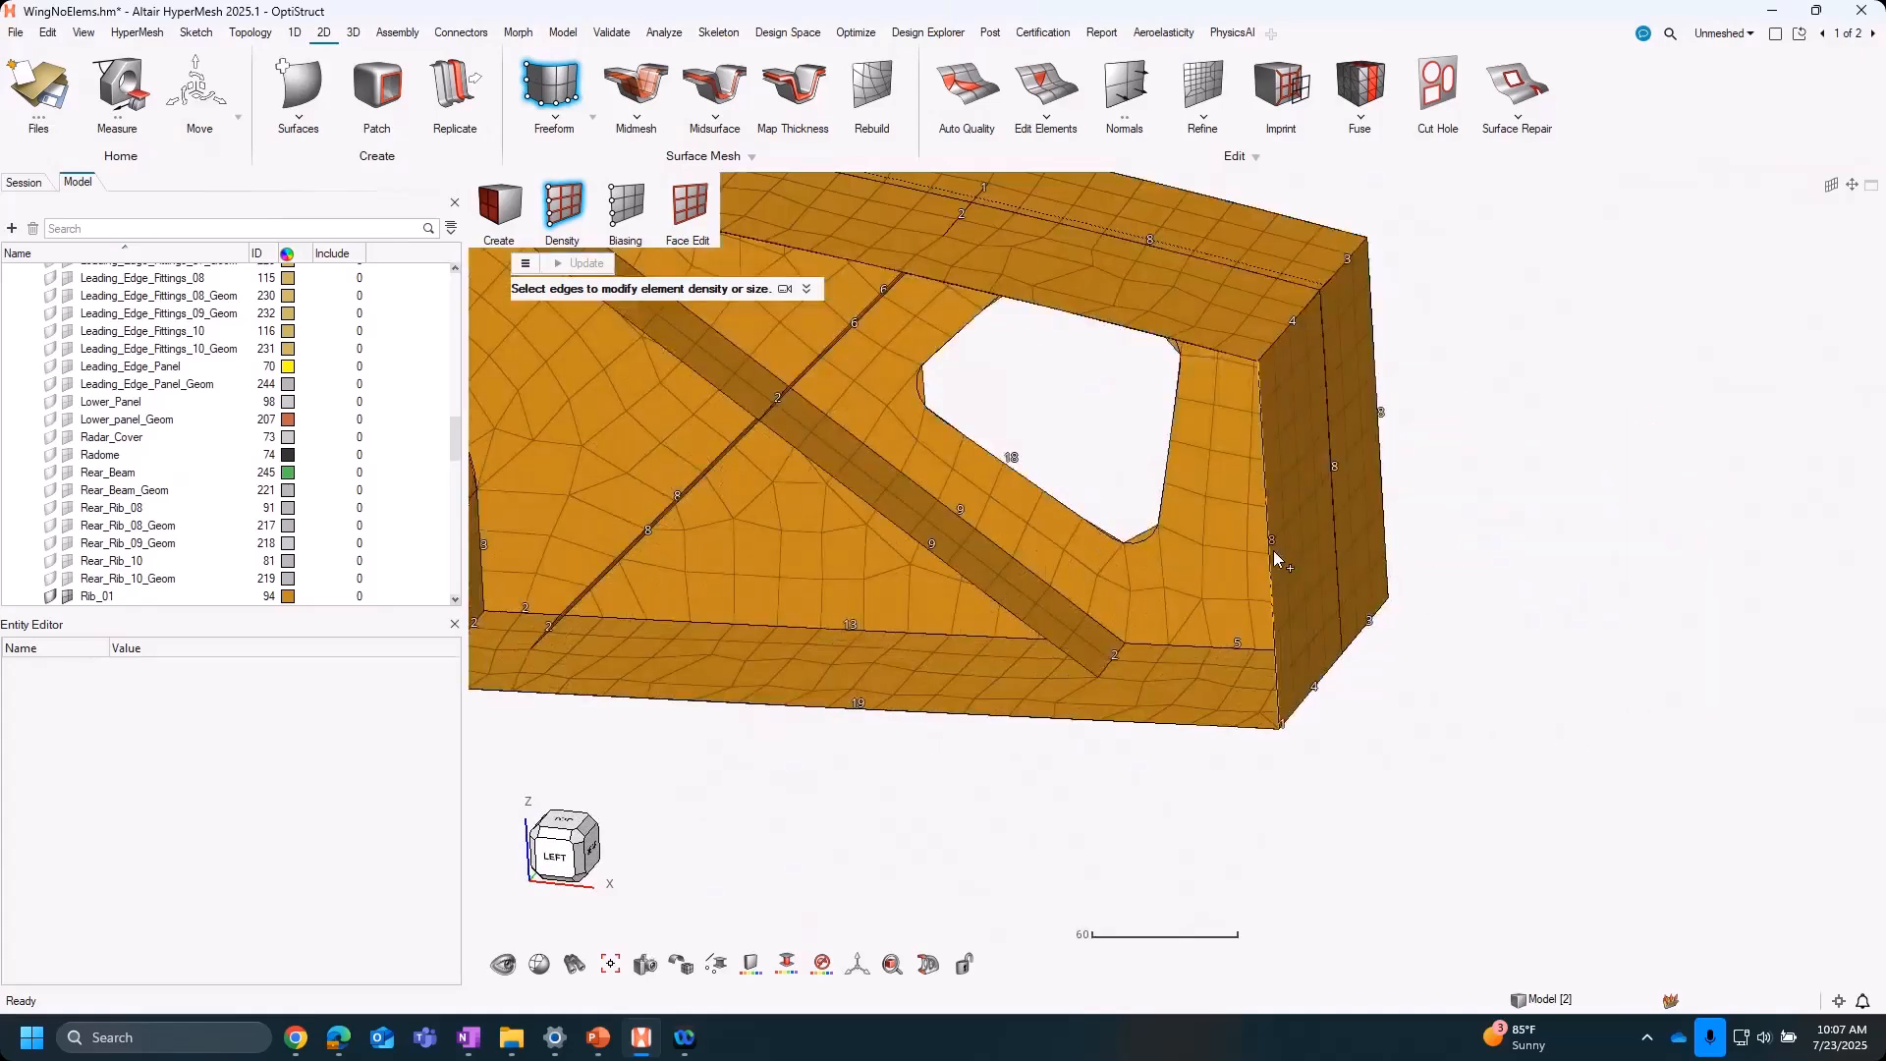
double_click(1413, 610)
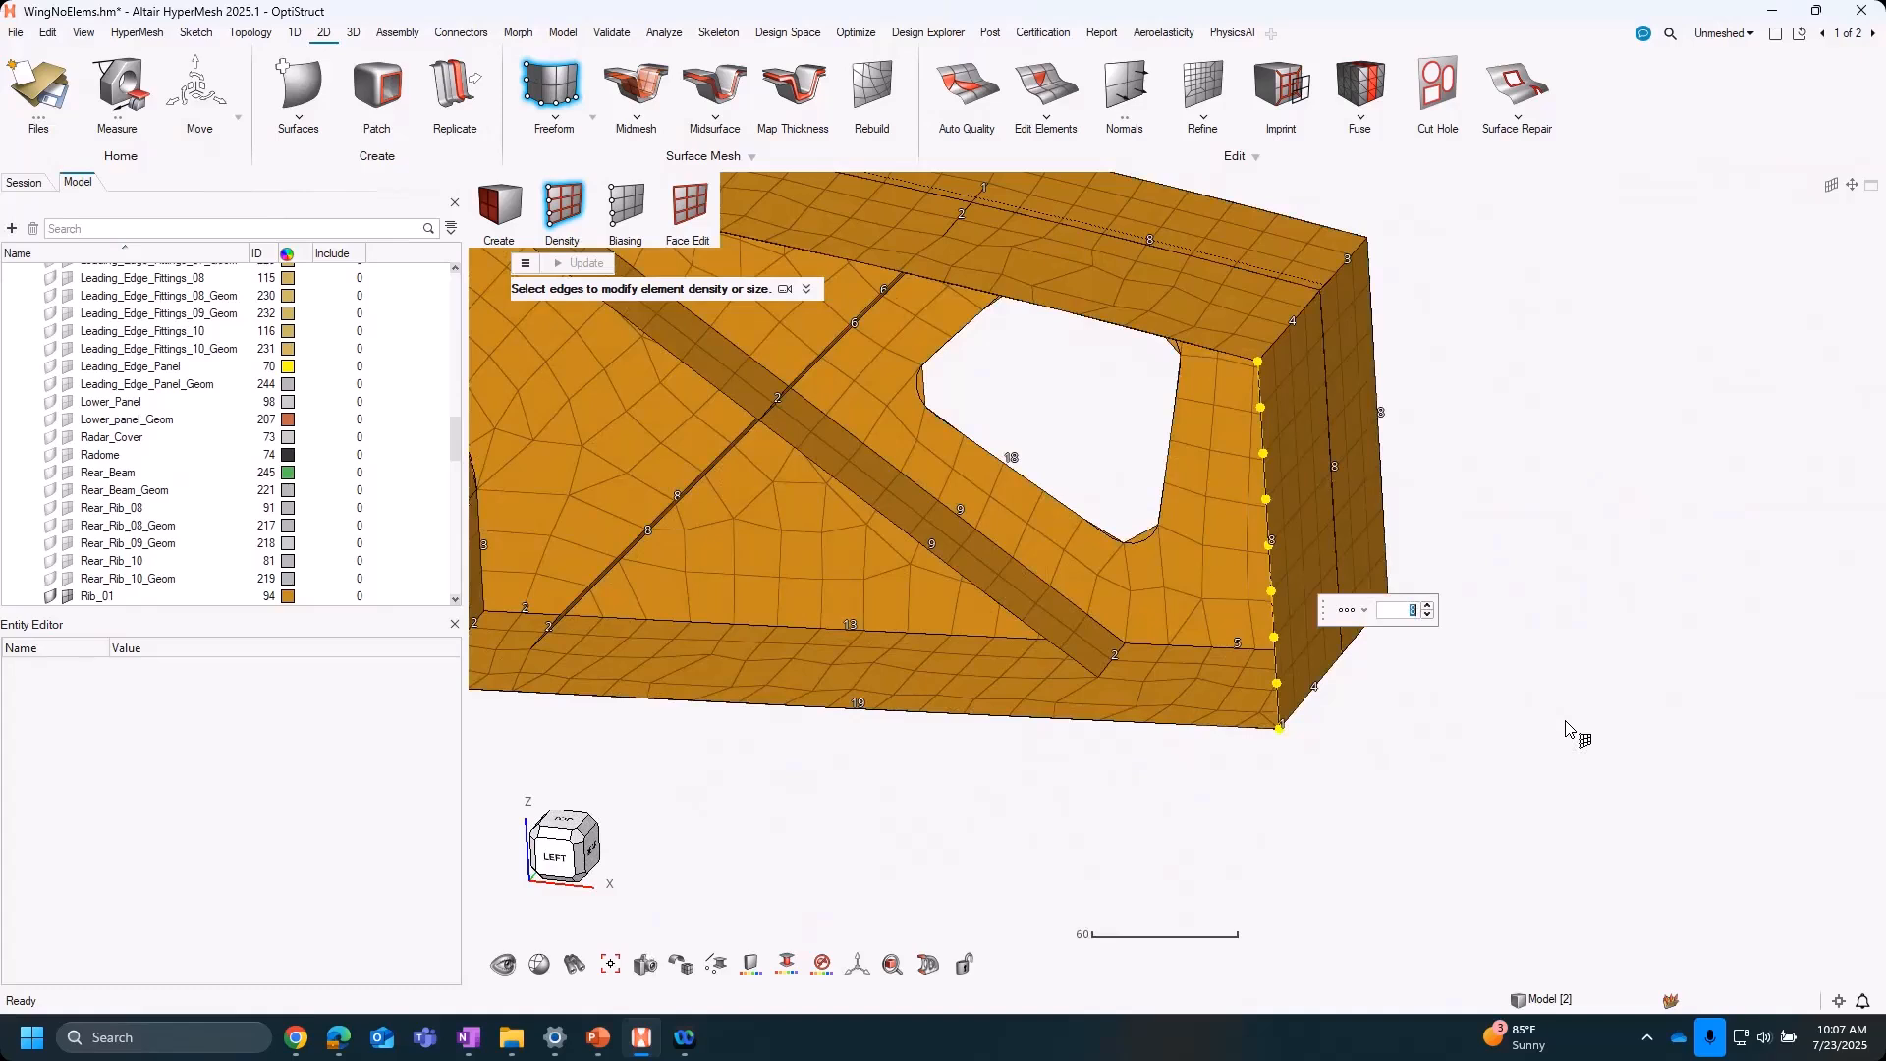
text(6)
Copy the front edge's density of 6 to the other two vertical edges of that end flange
ctrl+drag(1512, 739, 1557, 743)
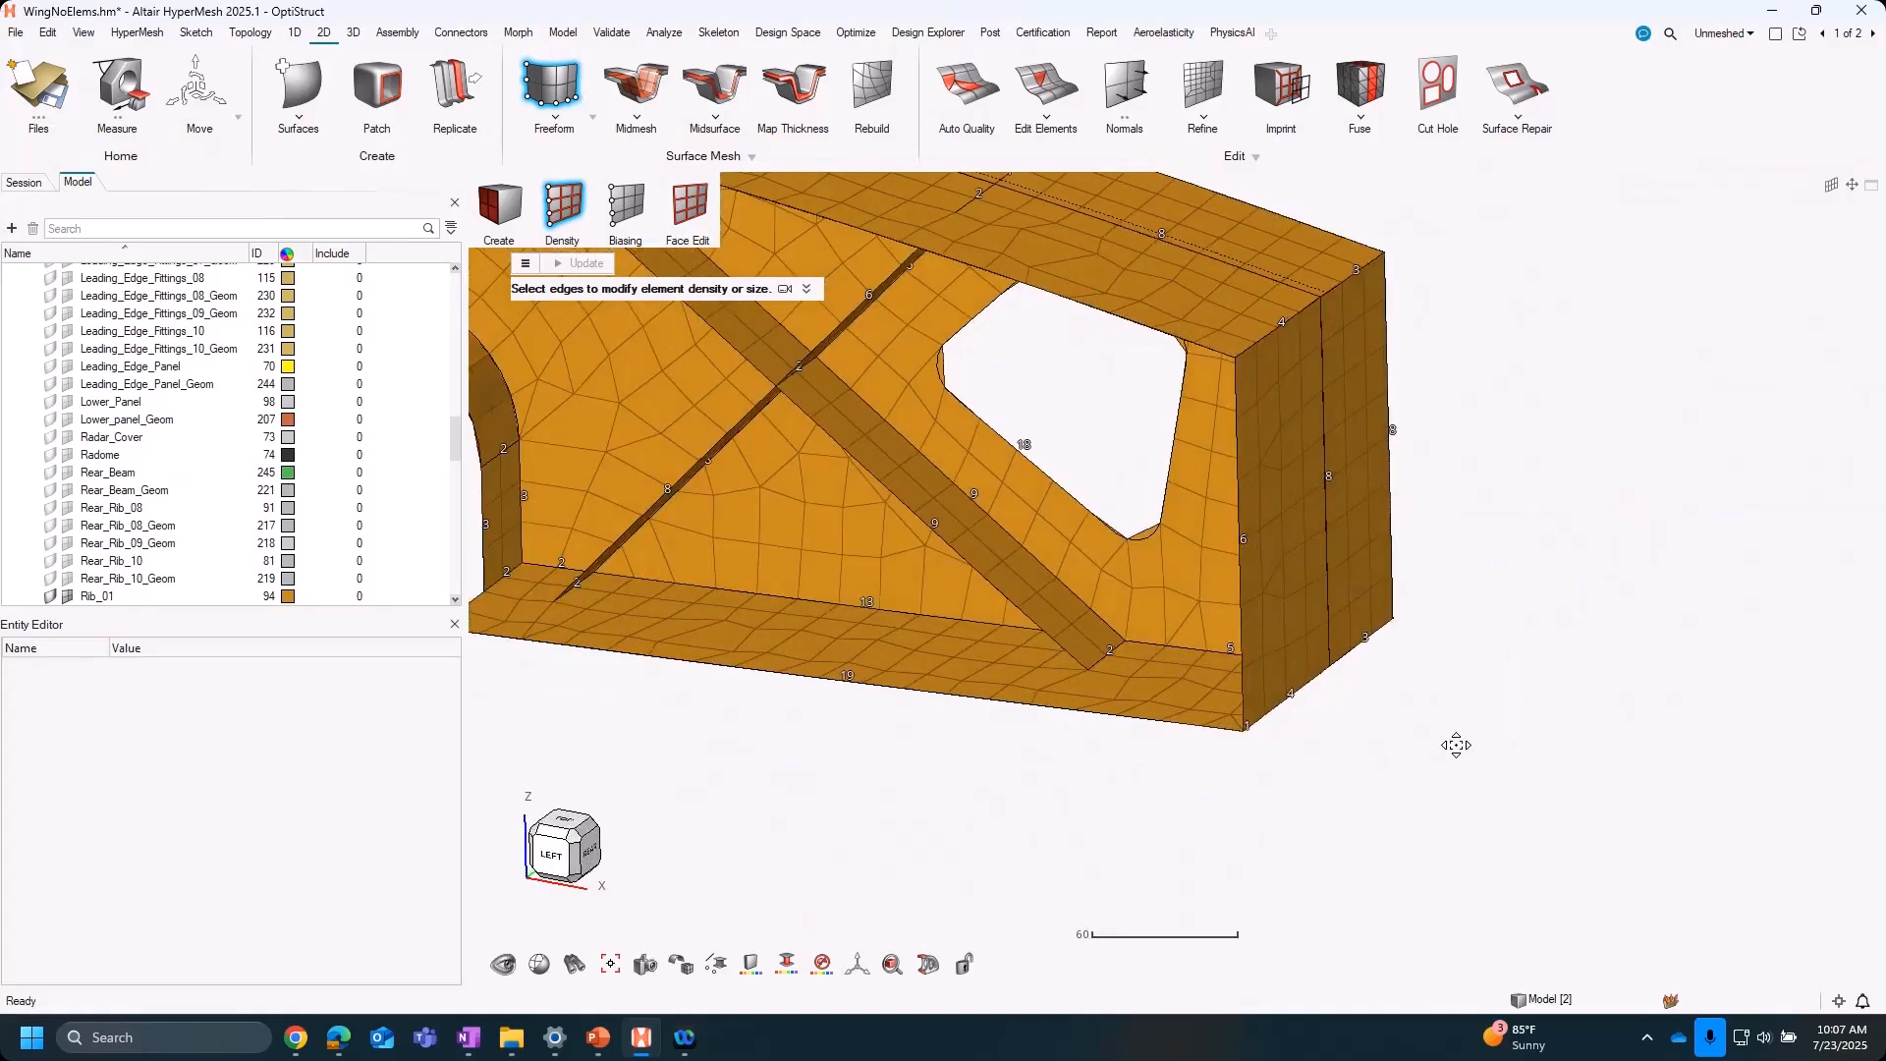
ctrl+right_drag(1457, 745, 1520, 780)
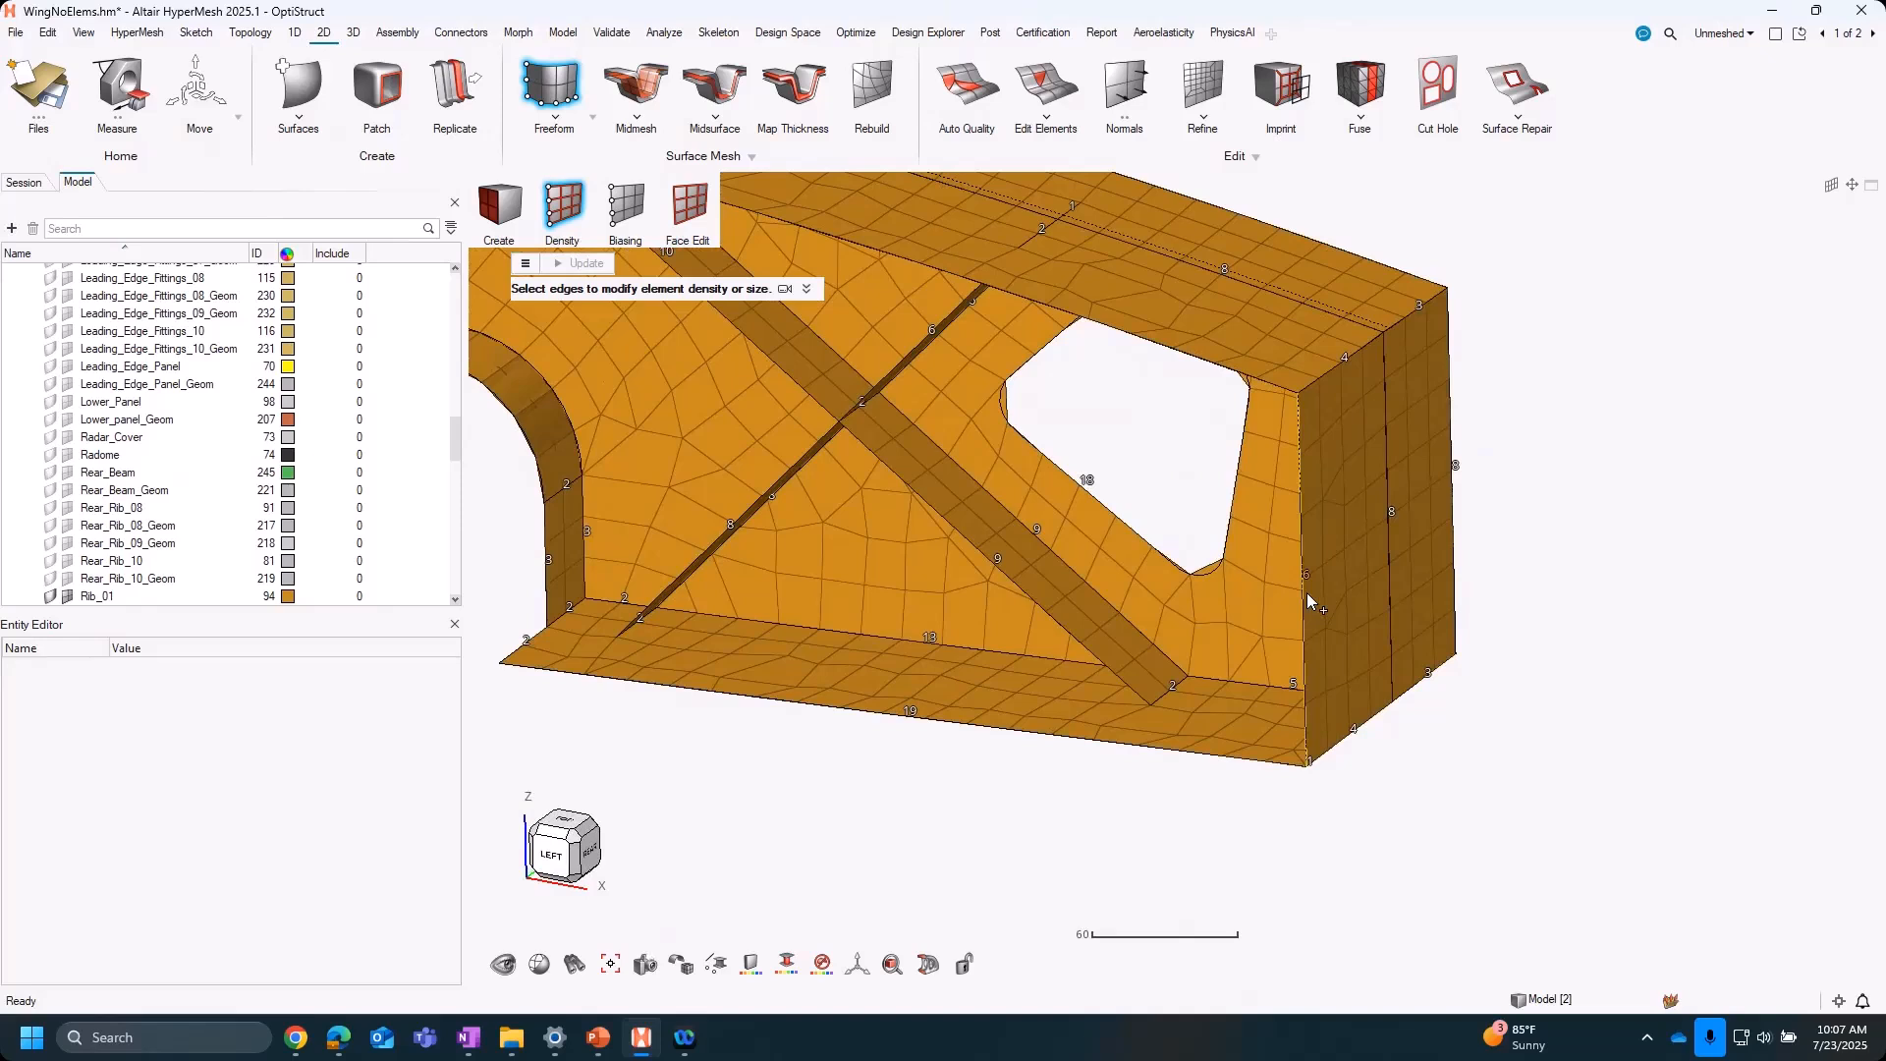
click(1307, 593)
click(1387, 511)
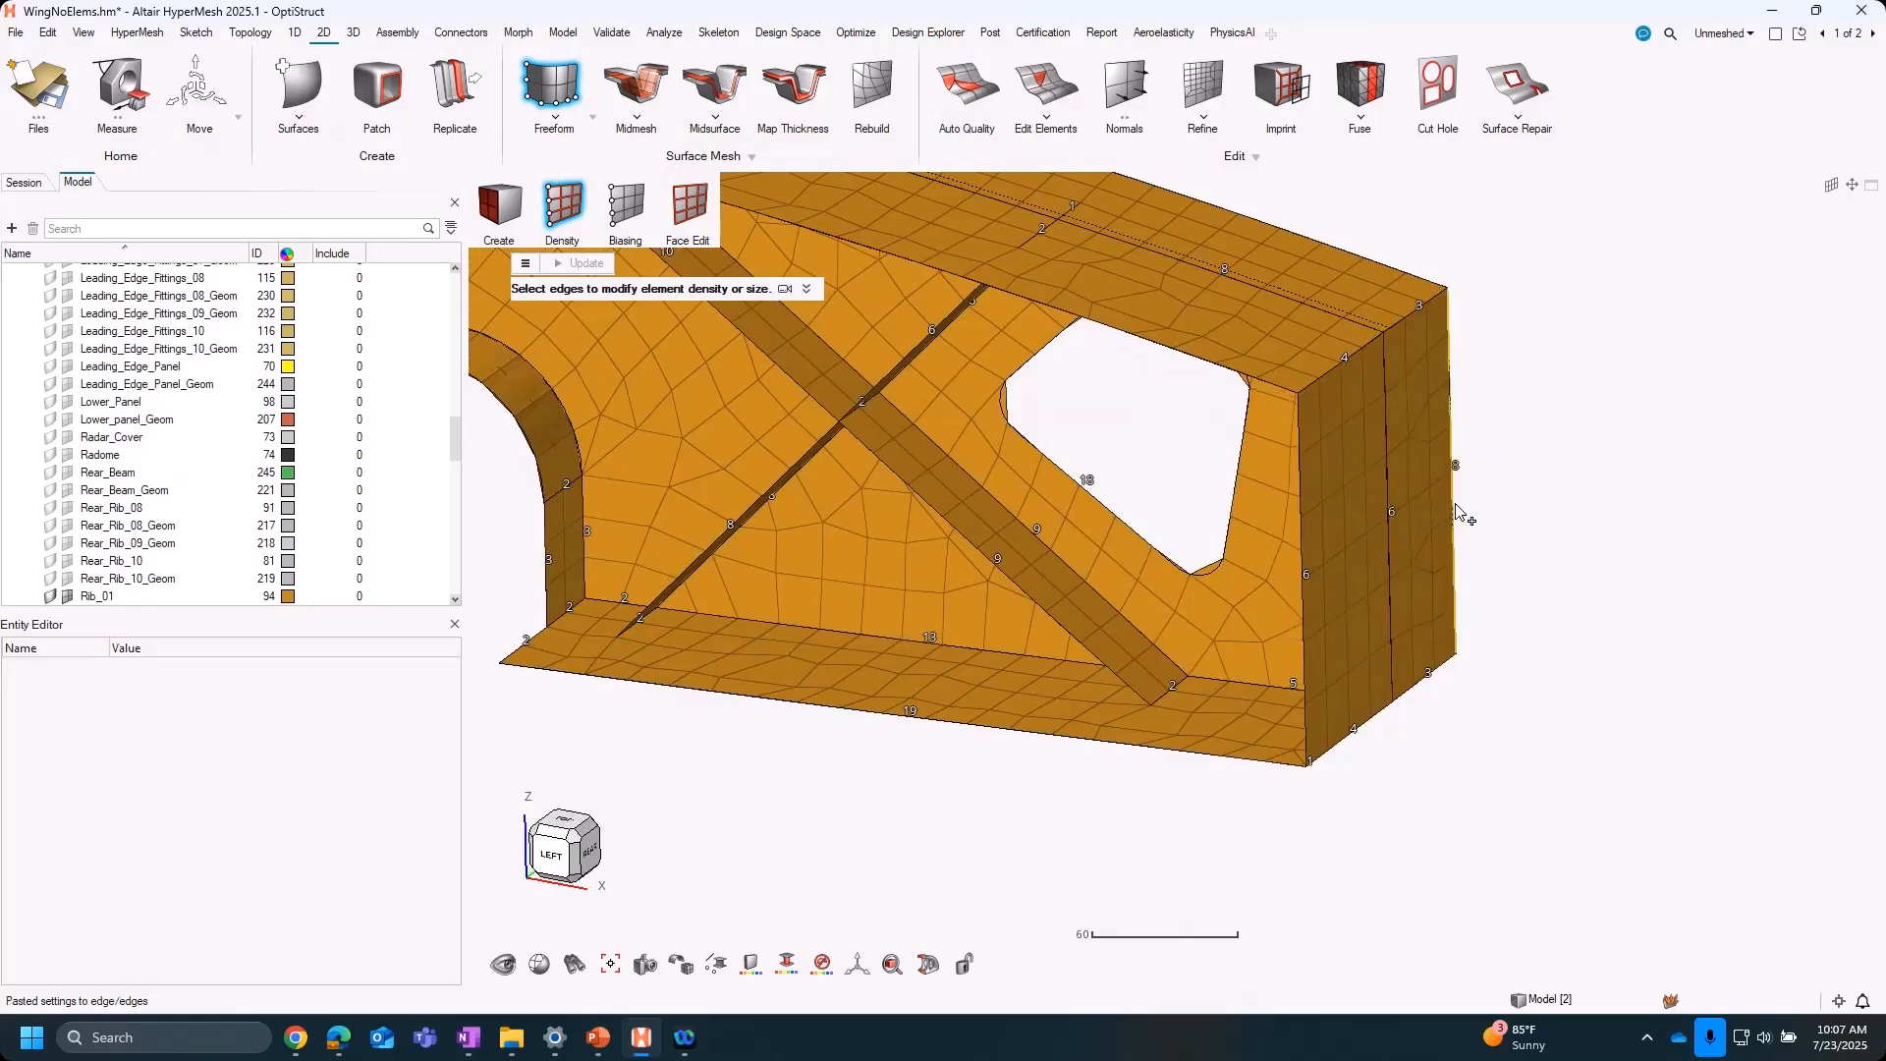
Try densities up to 71 and down to 11 on the outer long edge of the longer lower flange, and set it to 13 elements
scroll(1572, 656, down, 5)
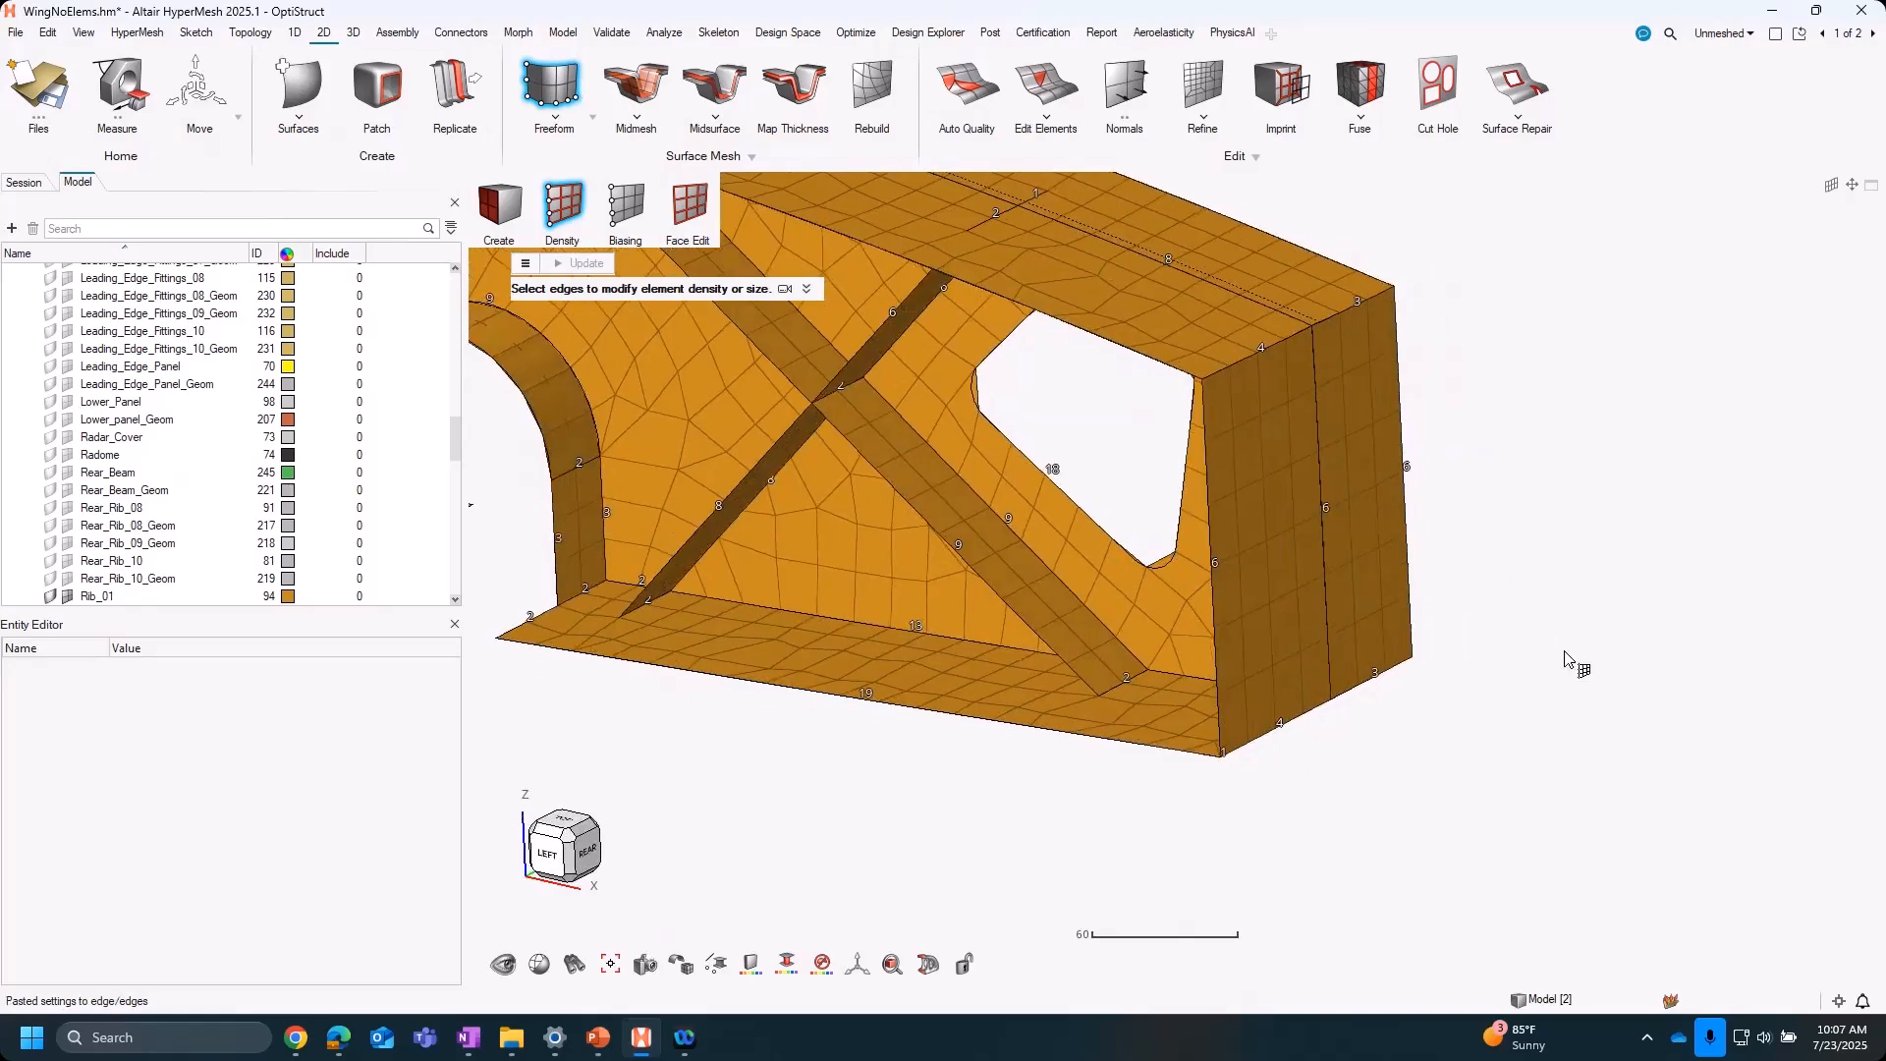
middle_drag(831, 744, 1321, 666)
scroll(1320, 669, up, 5)
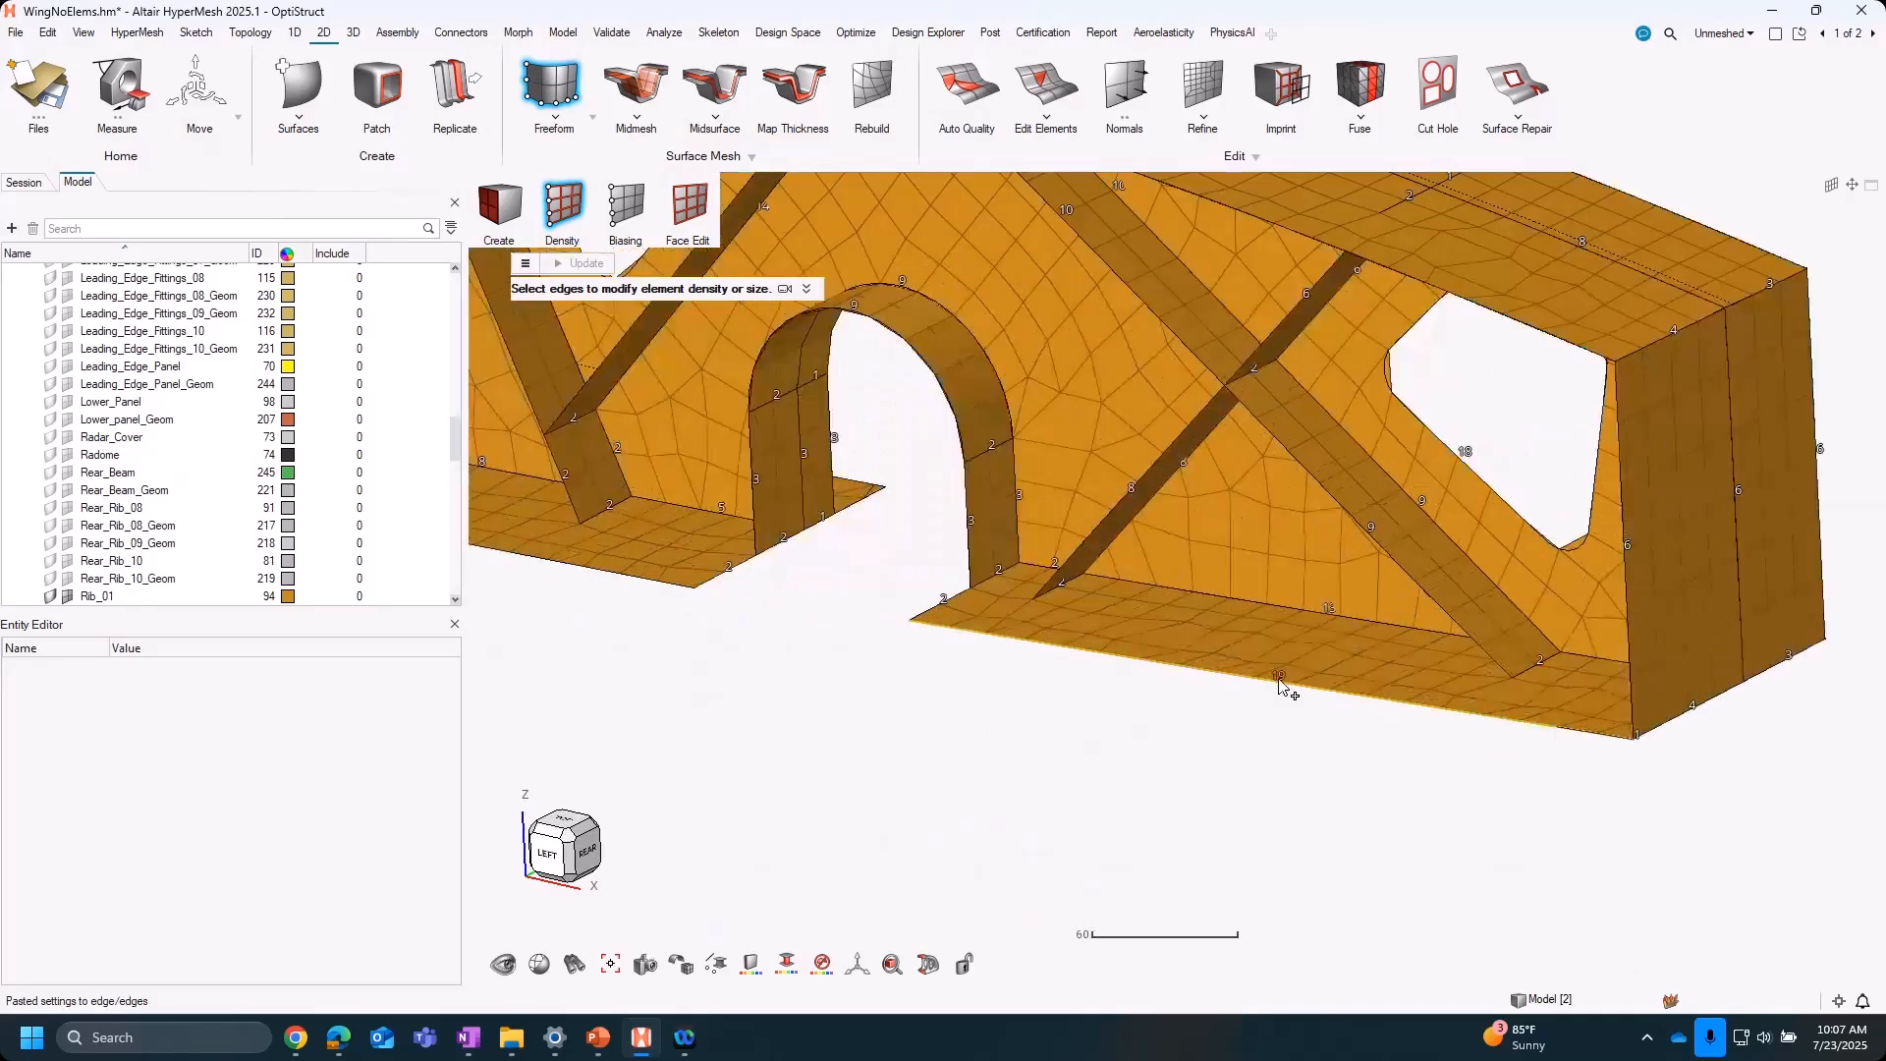
click(1316, 687)
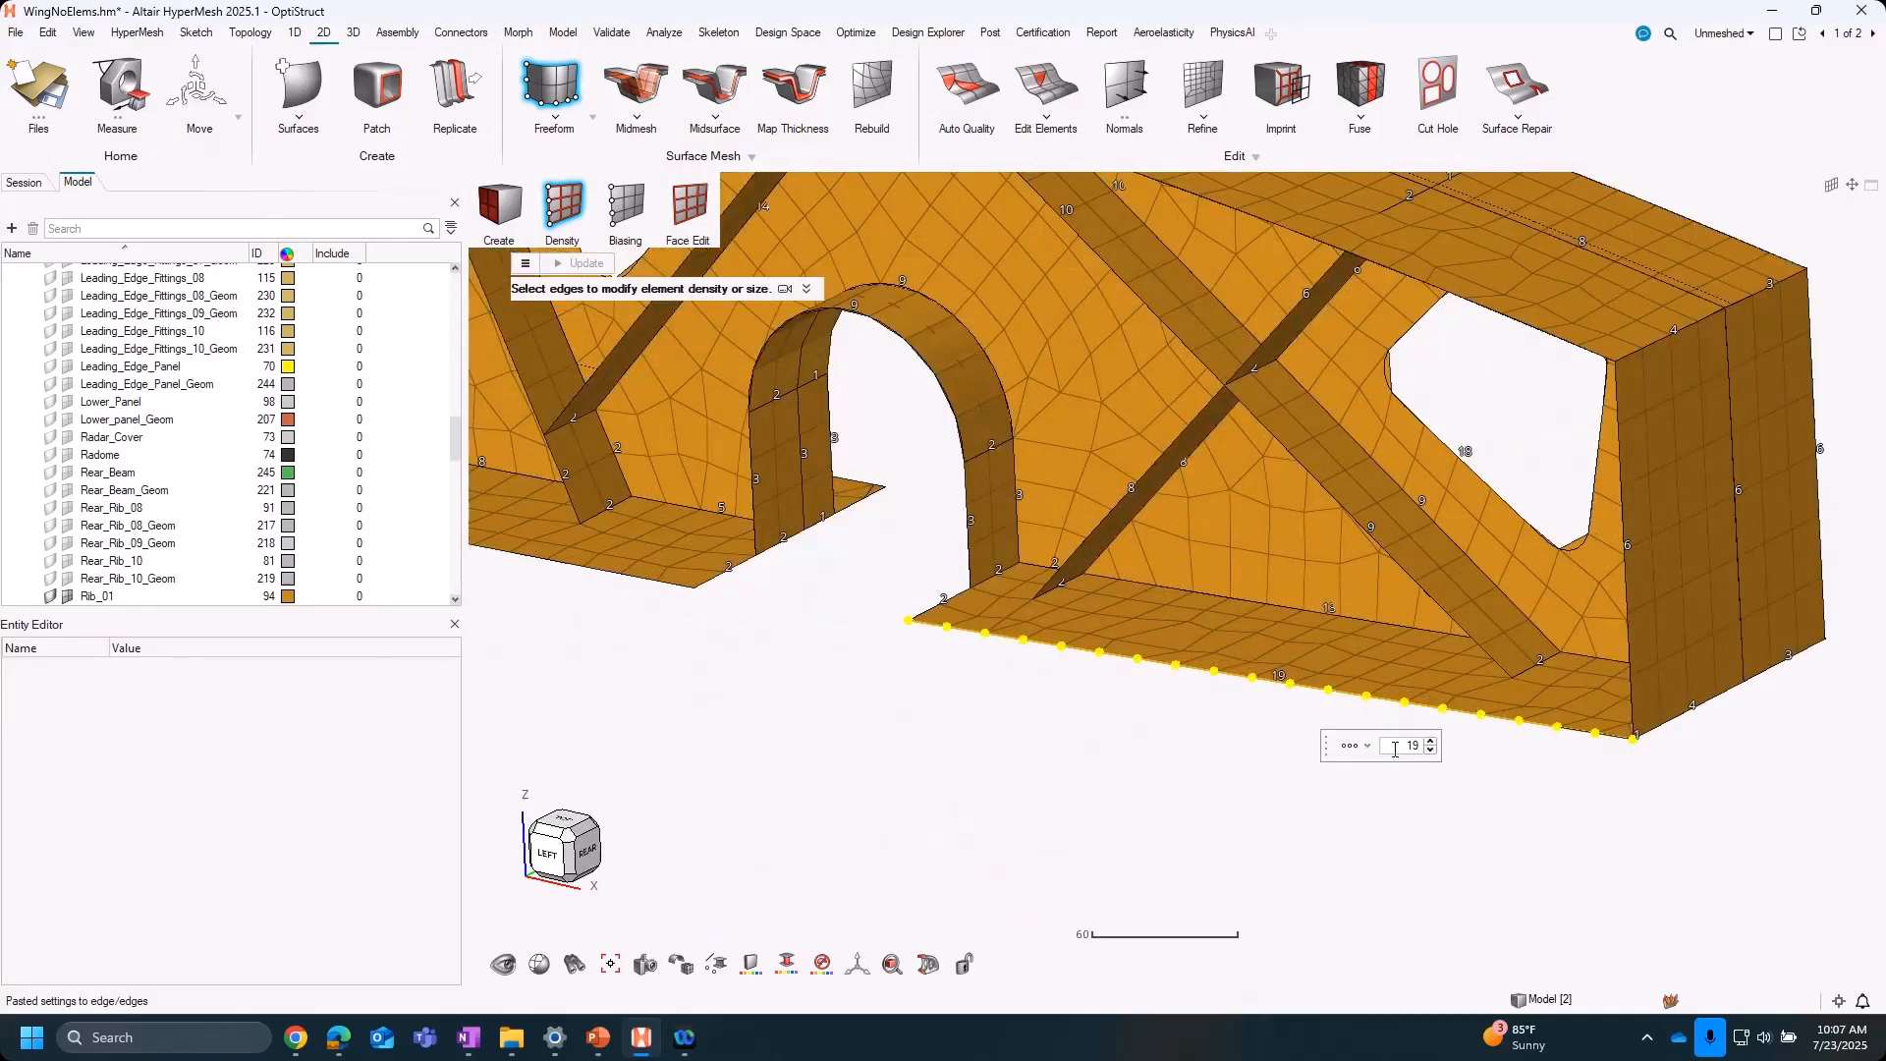
scroll(1395, 750, up, 20)
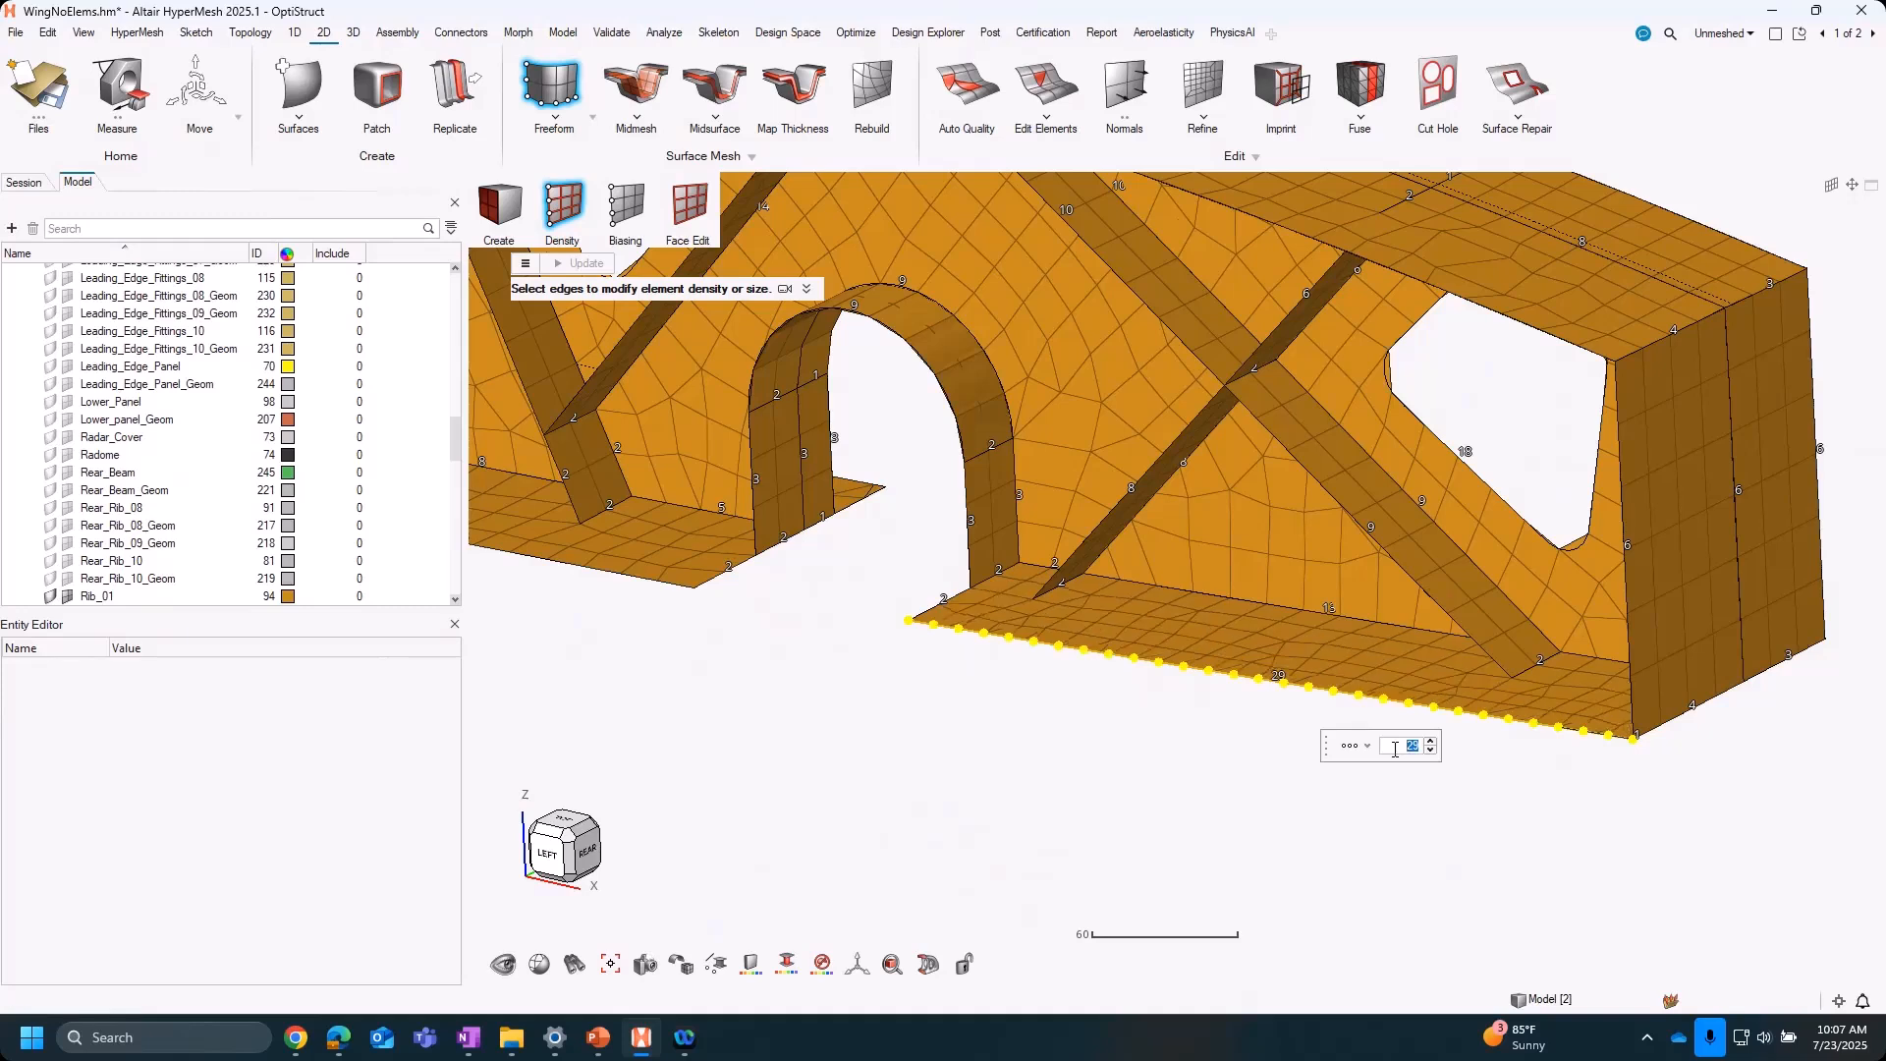
scroll(1398, 750, up, 12)
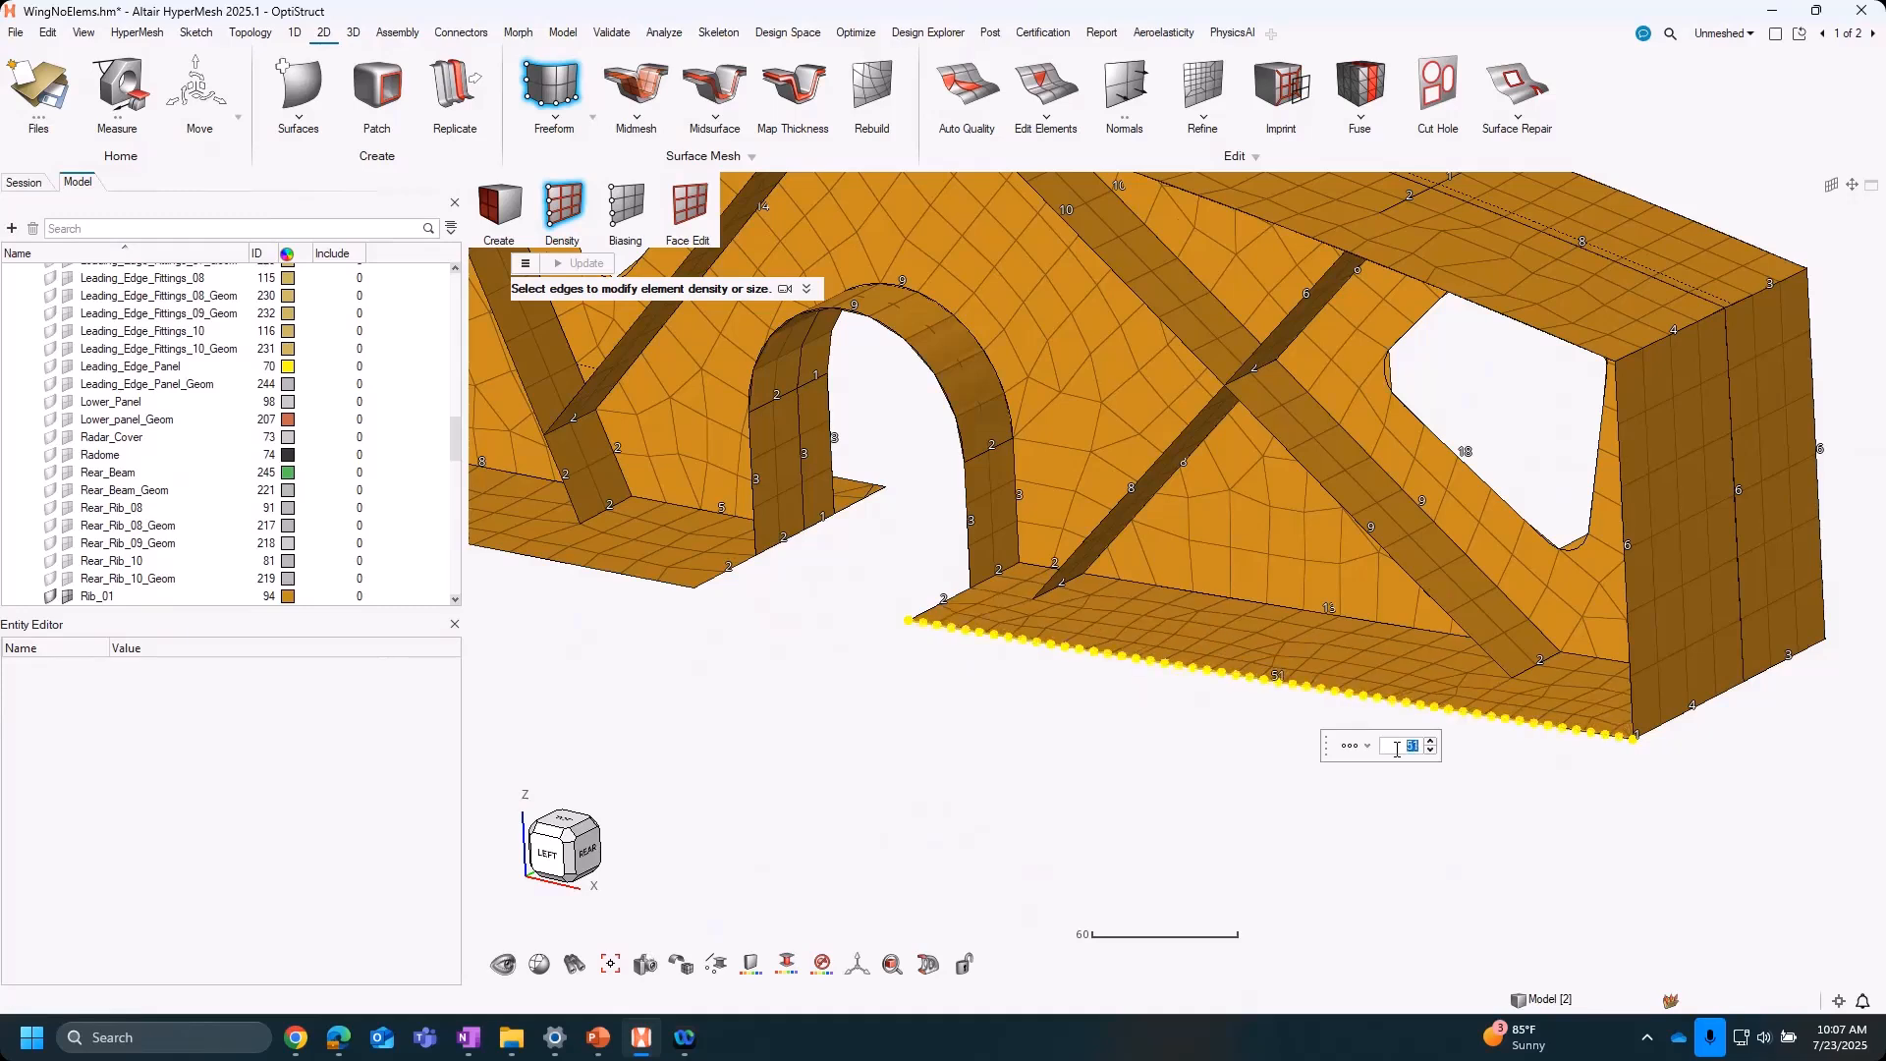
scroll(1397, 750, down, 10)
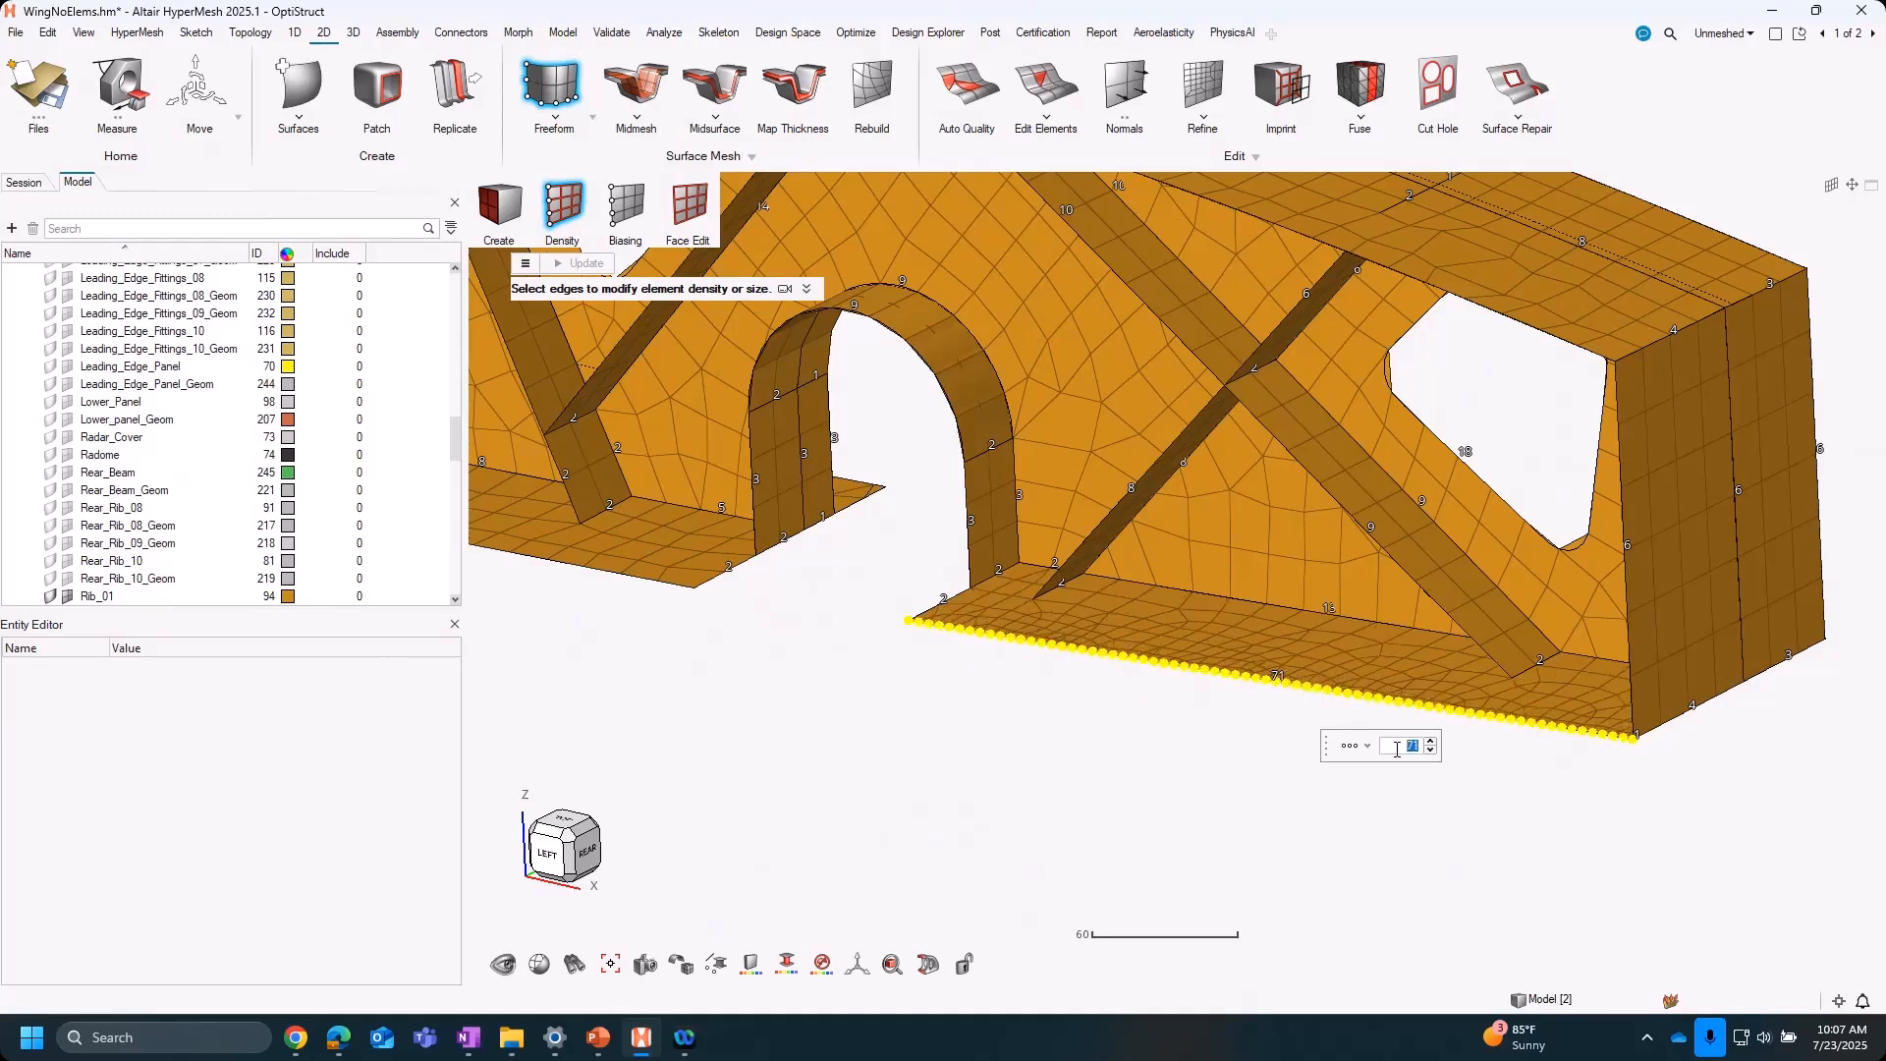
scroll(1397, 750, down, 20)
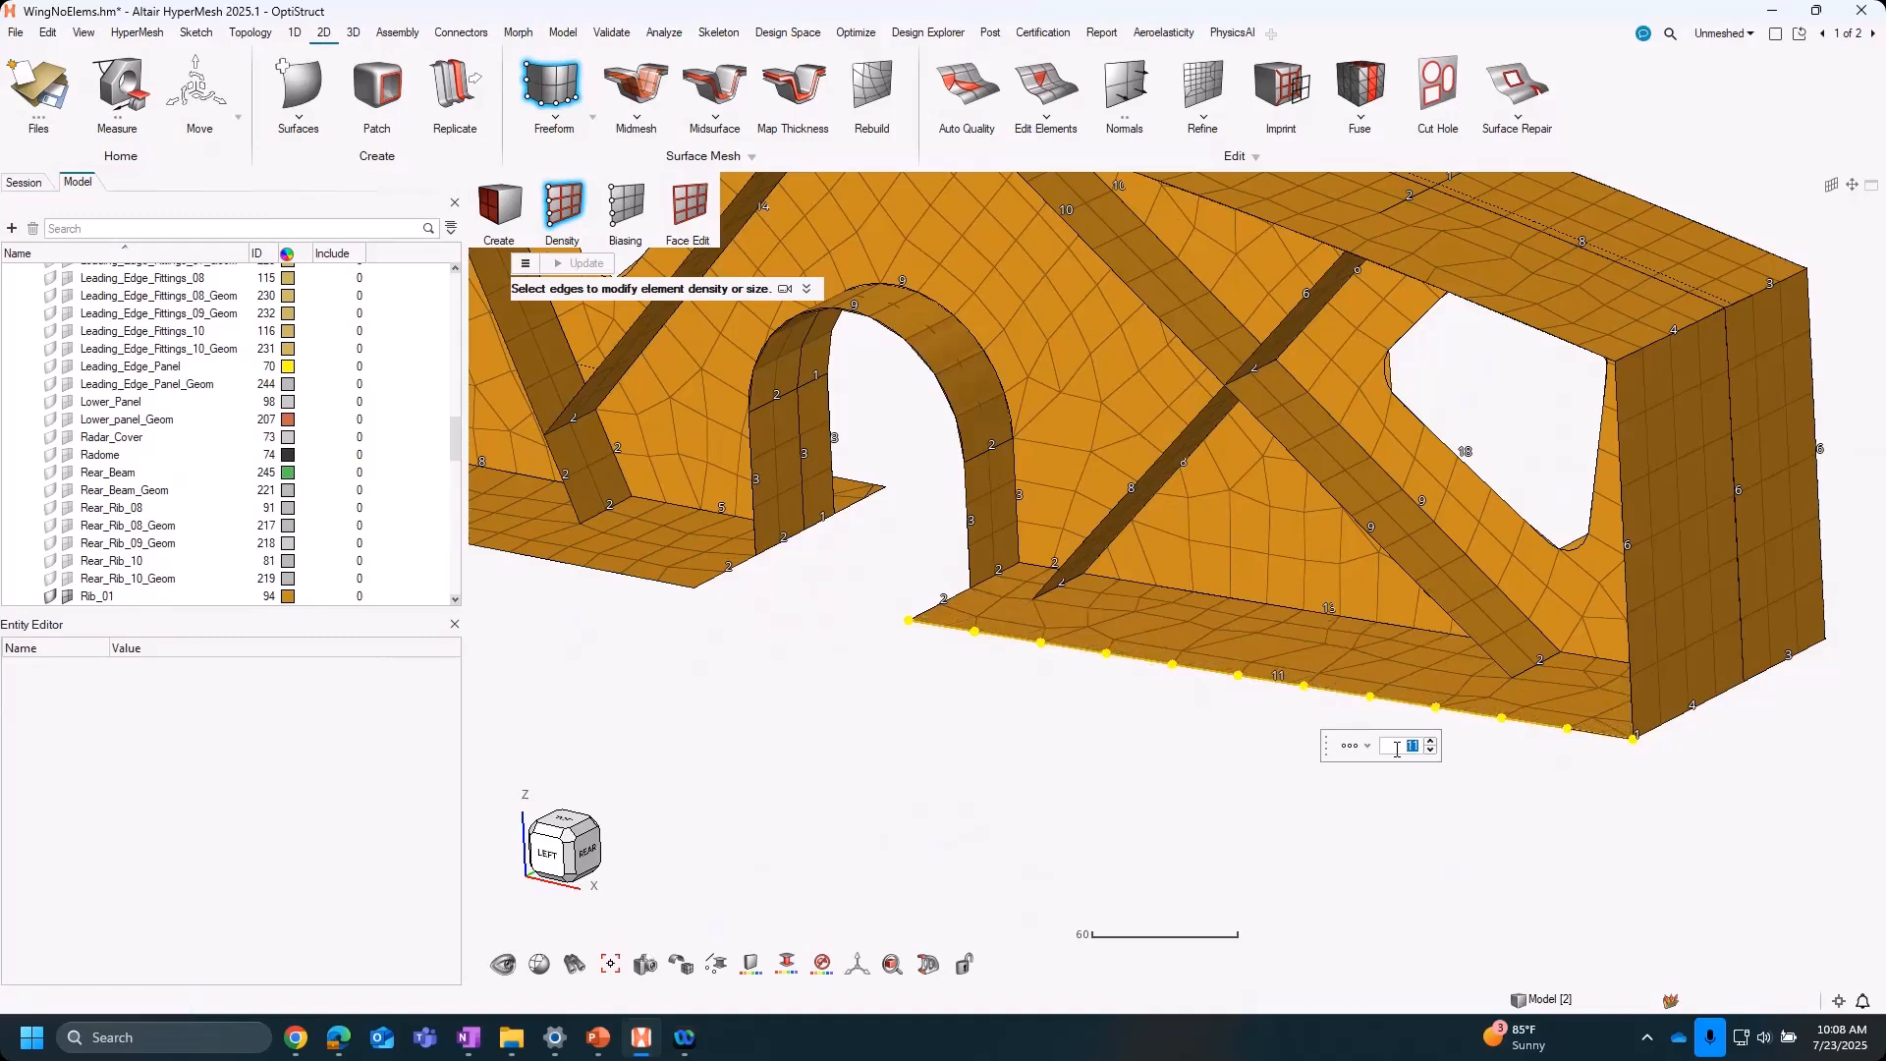
click(1430, 753)
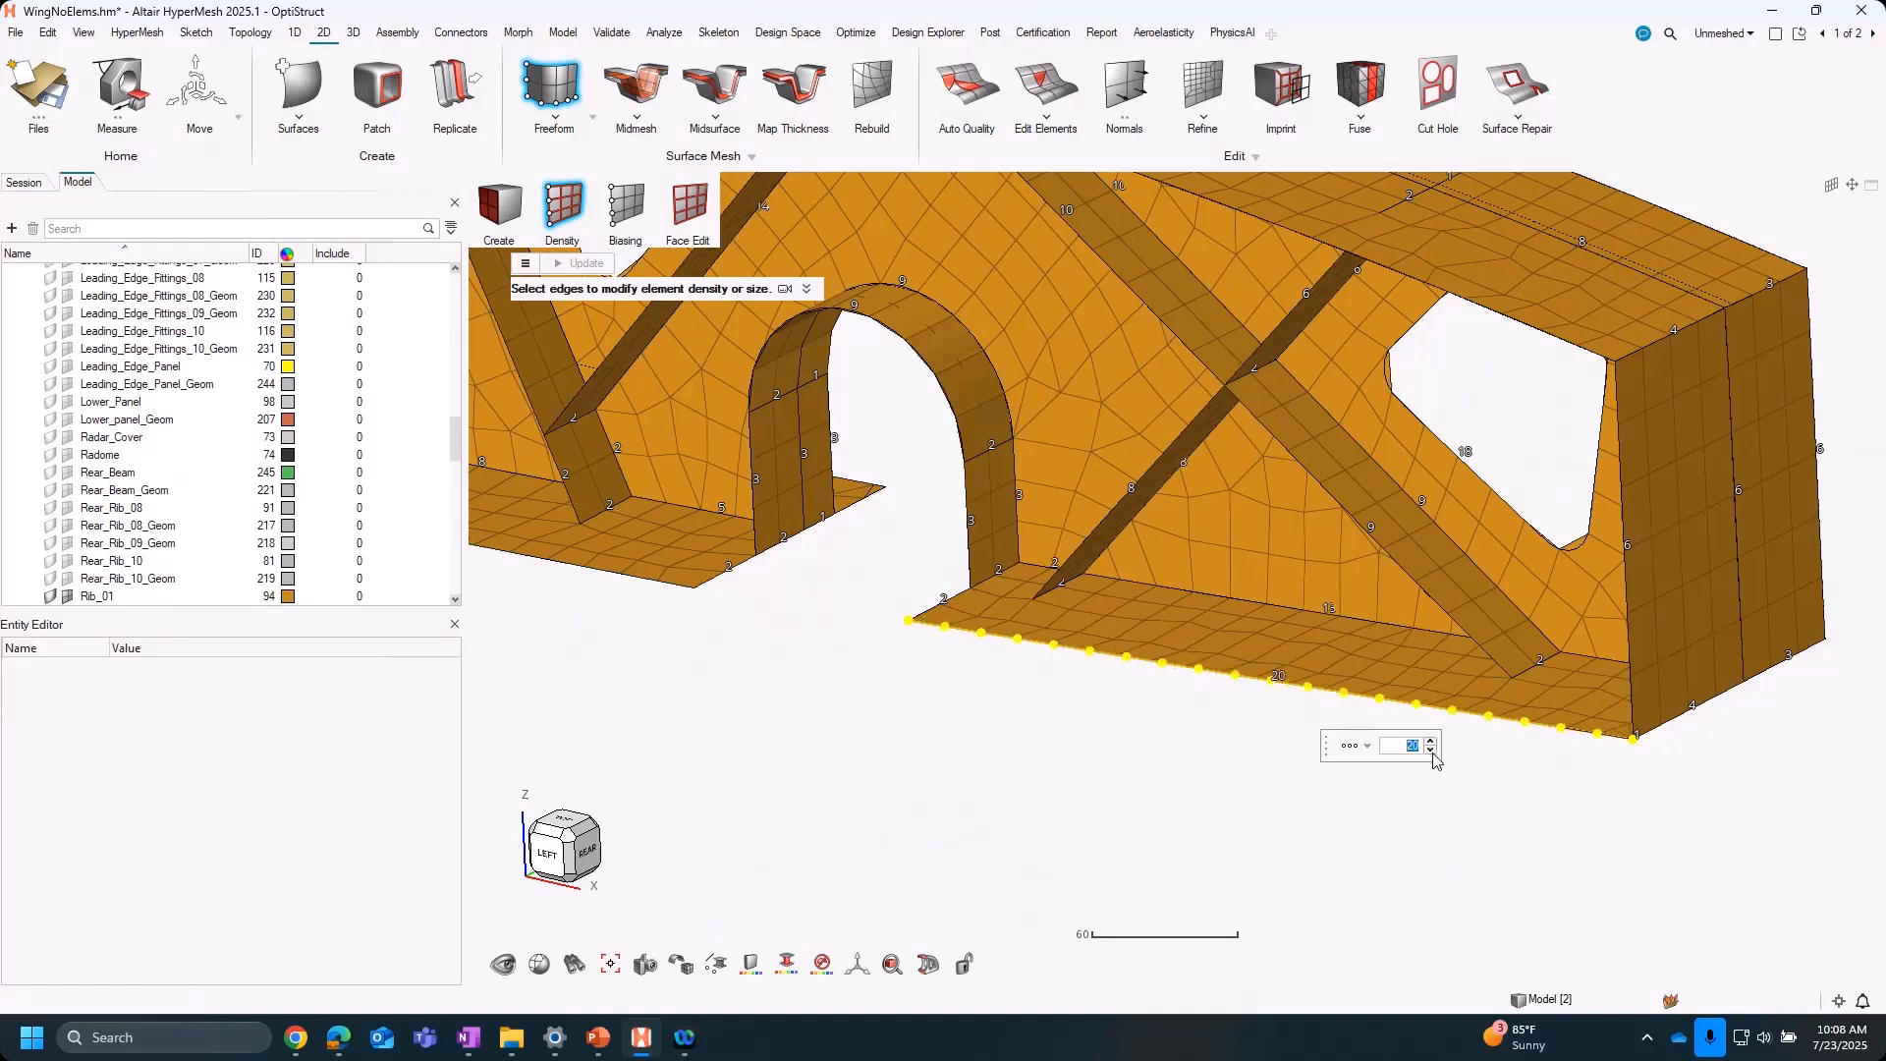
click(1430, 752)
click(1430, 753)
click(1430, 752)
click(1431, 753)
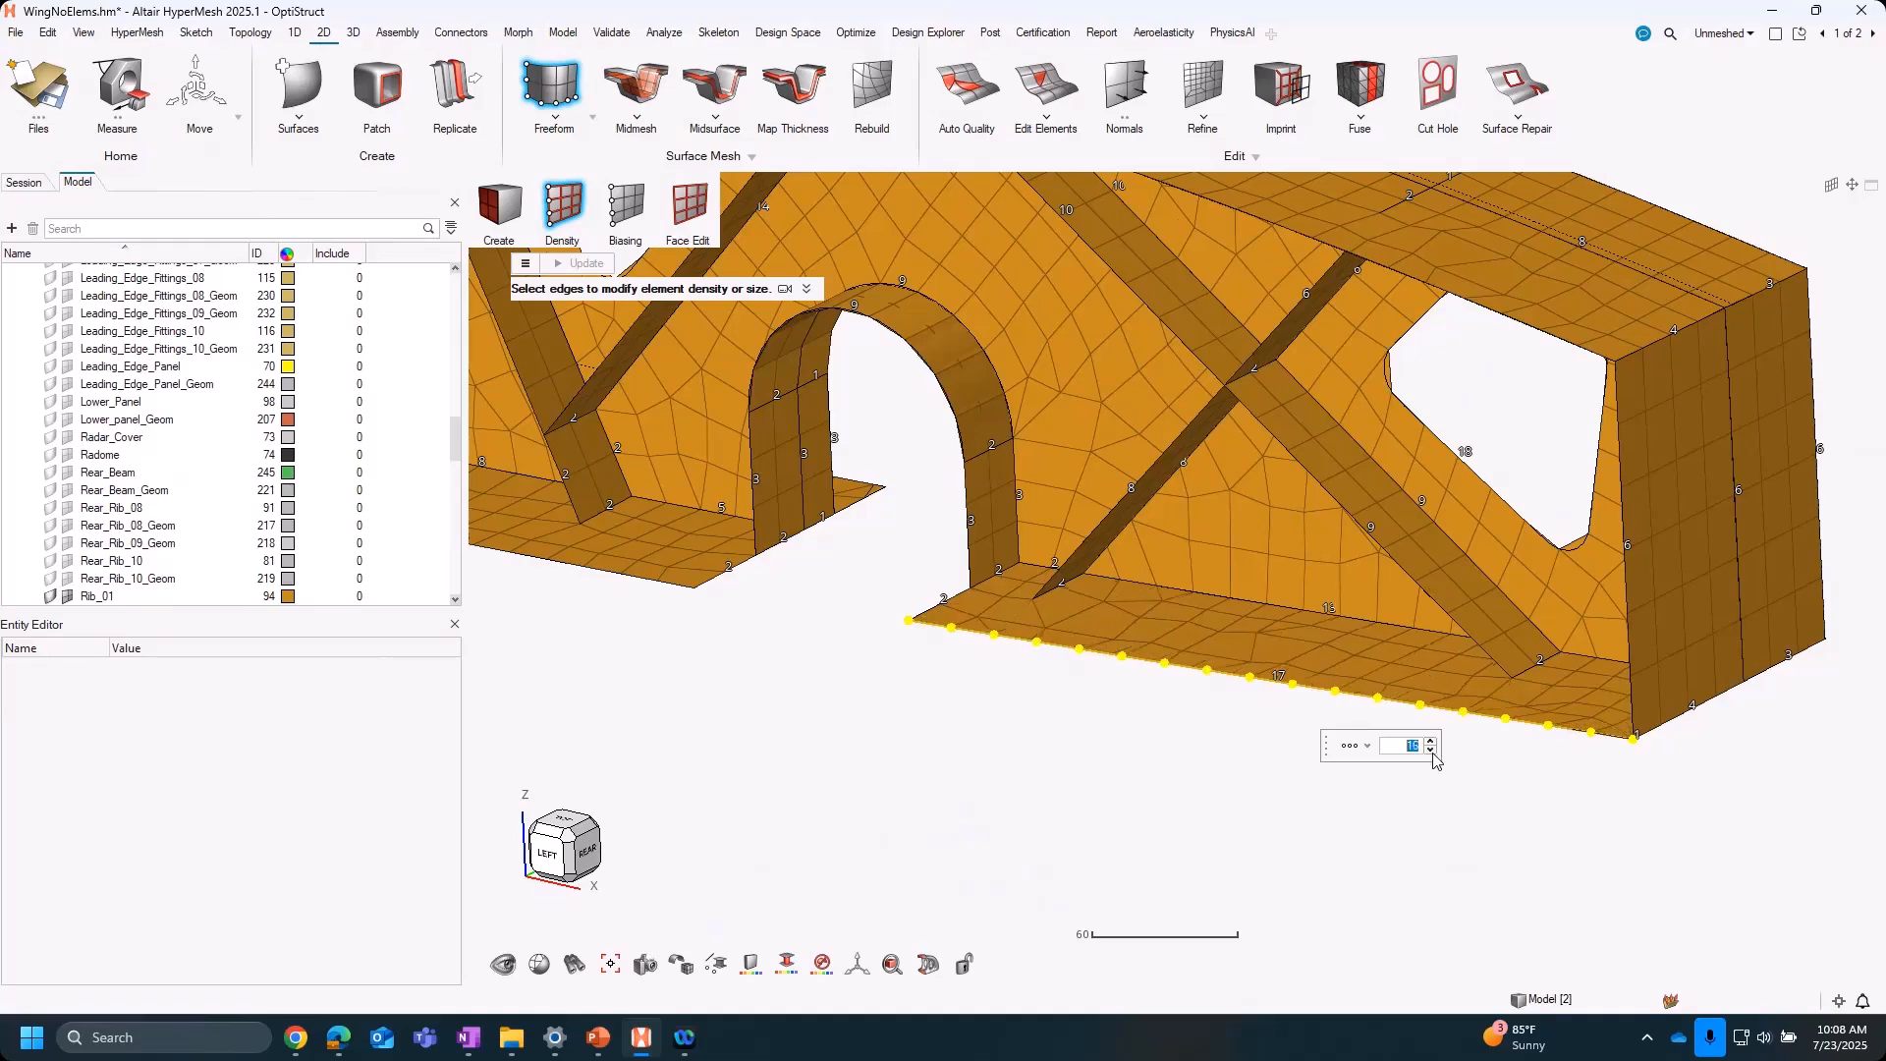
click(1430, 752)
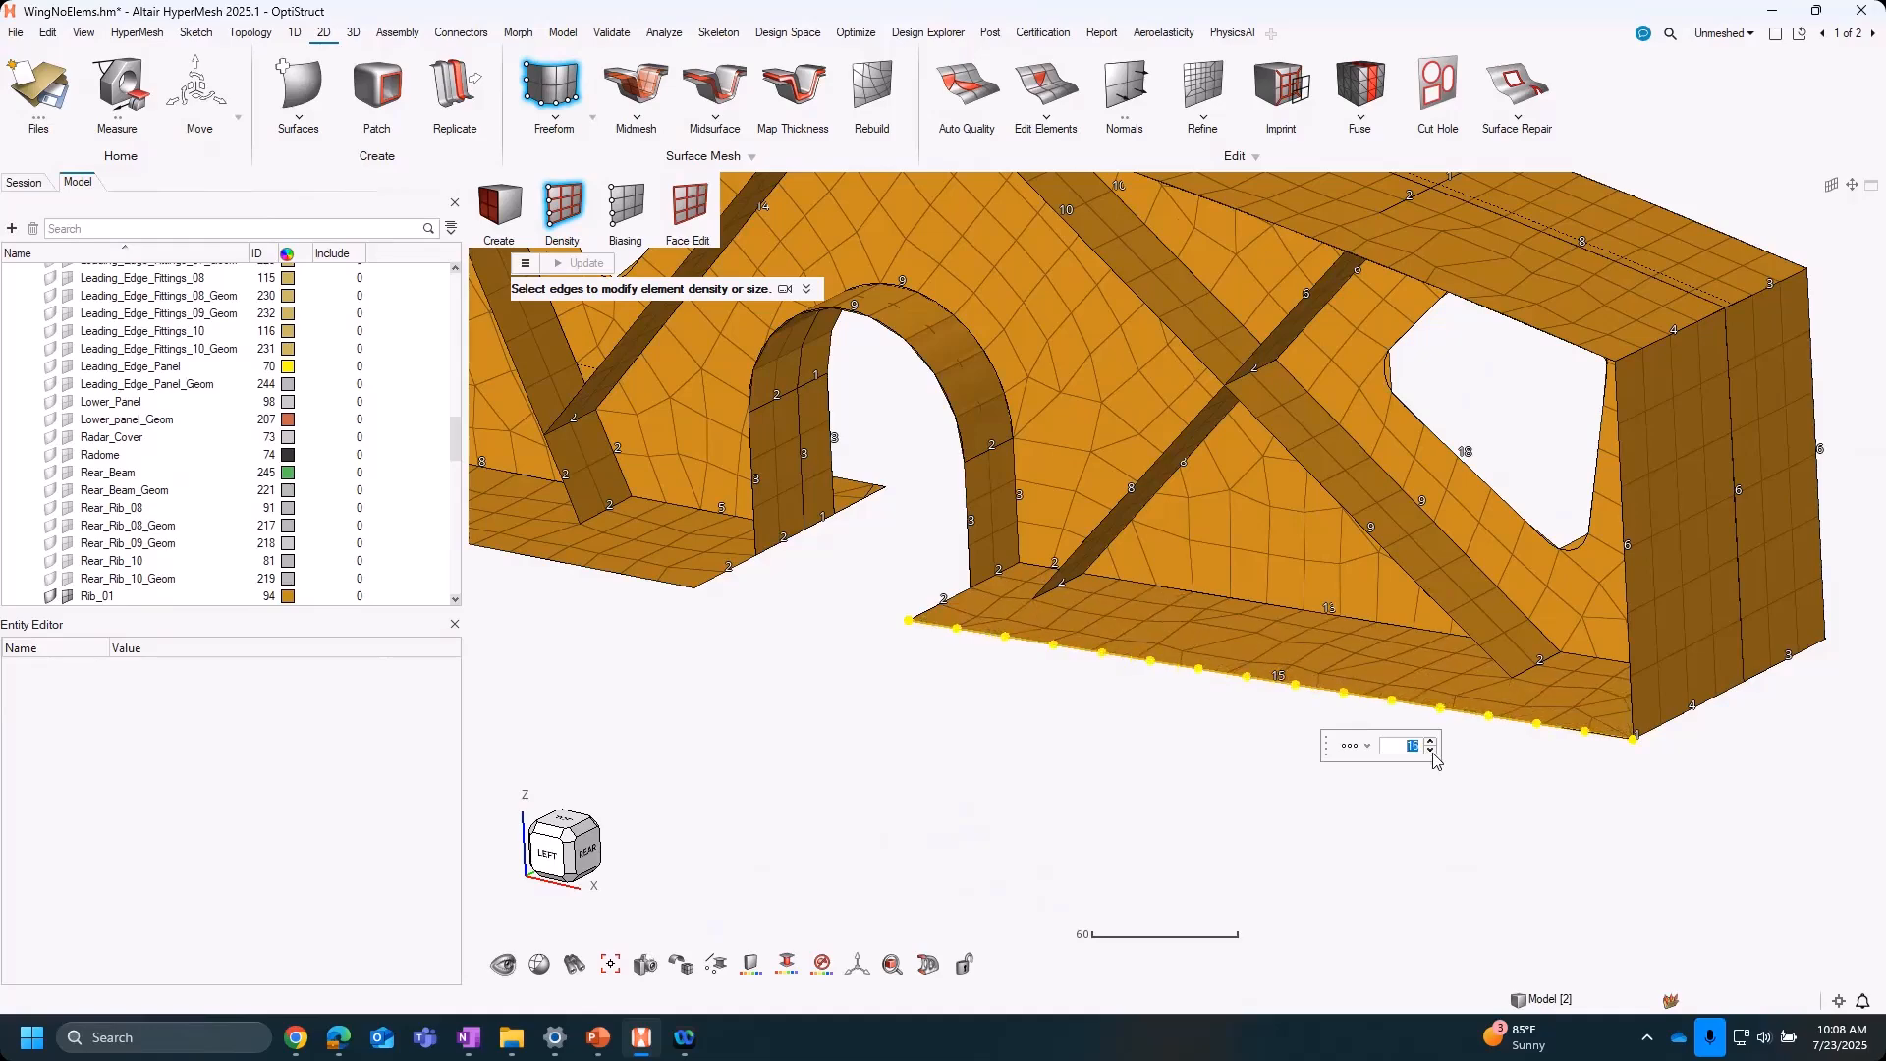
click(1430, 753)
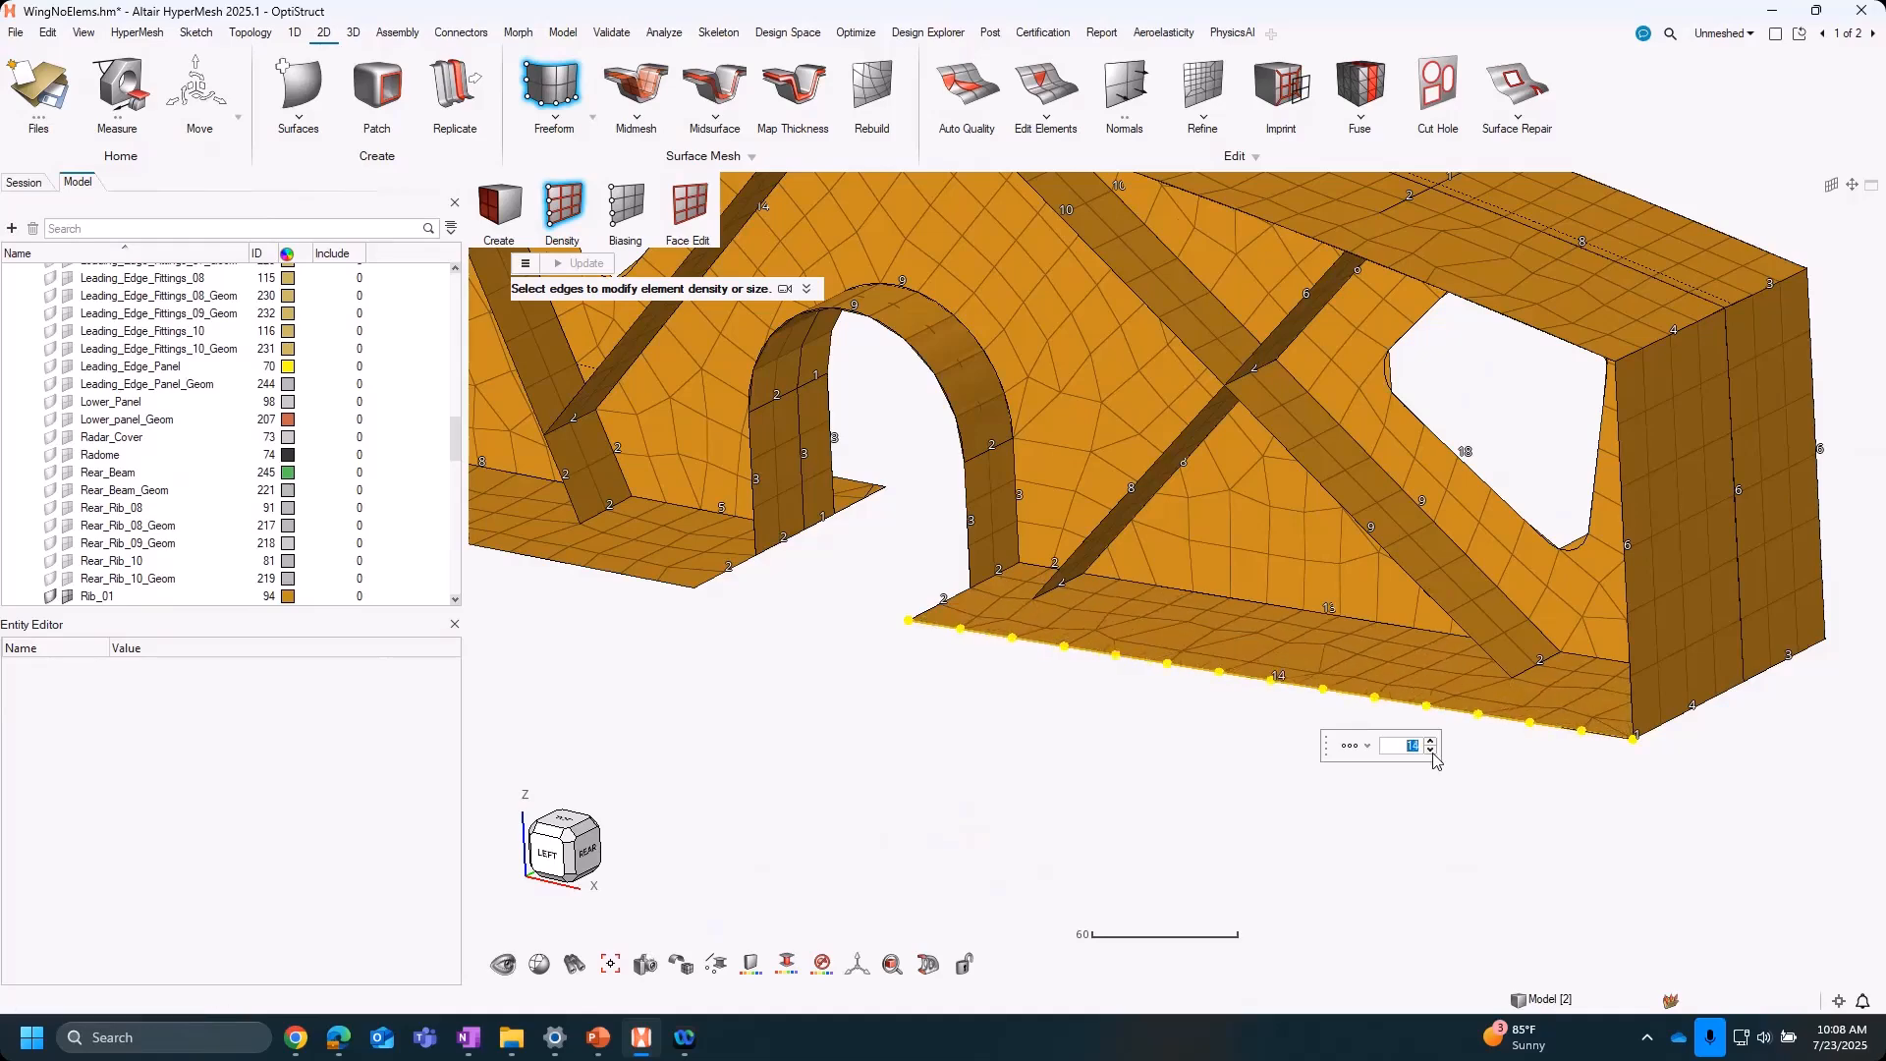
middle_click(1384, 592)
middle_drag(1405, 844, 1445, 807)
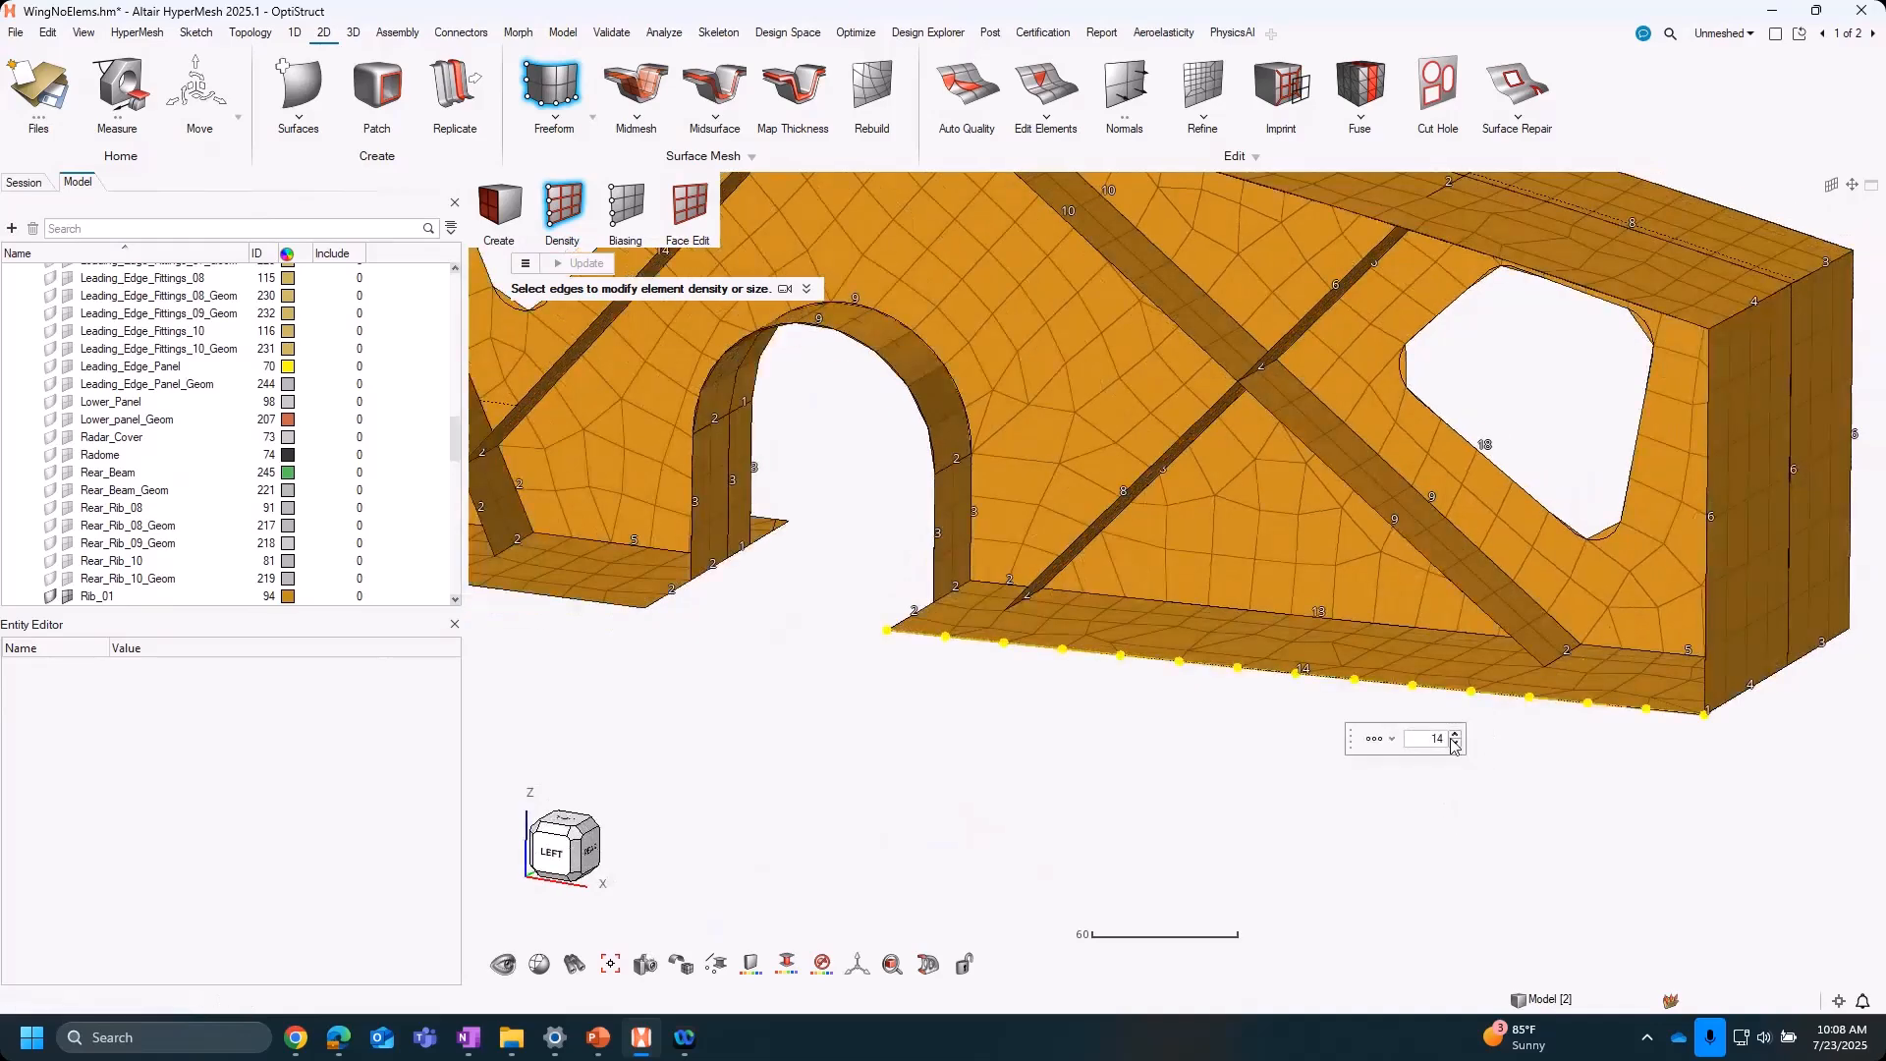
click(1456, 733)
click(1458, 745)
click(1459, 745)
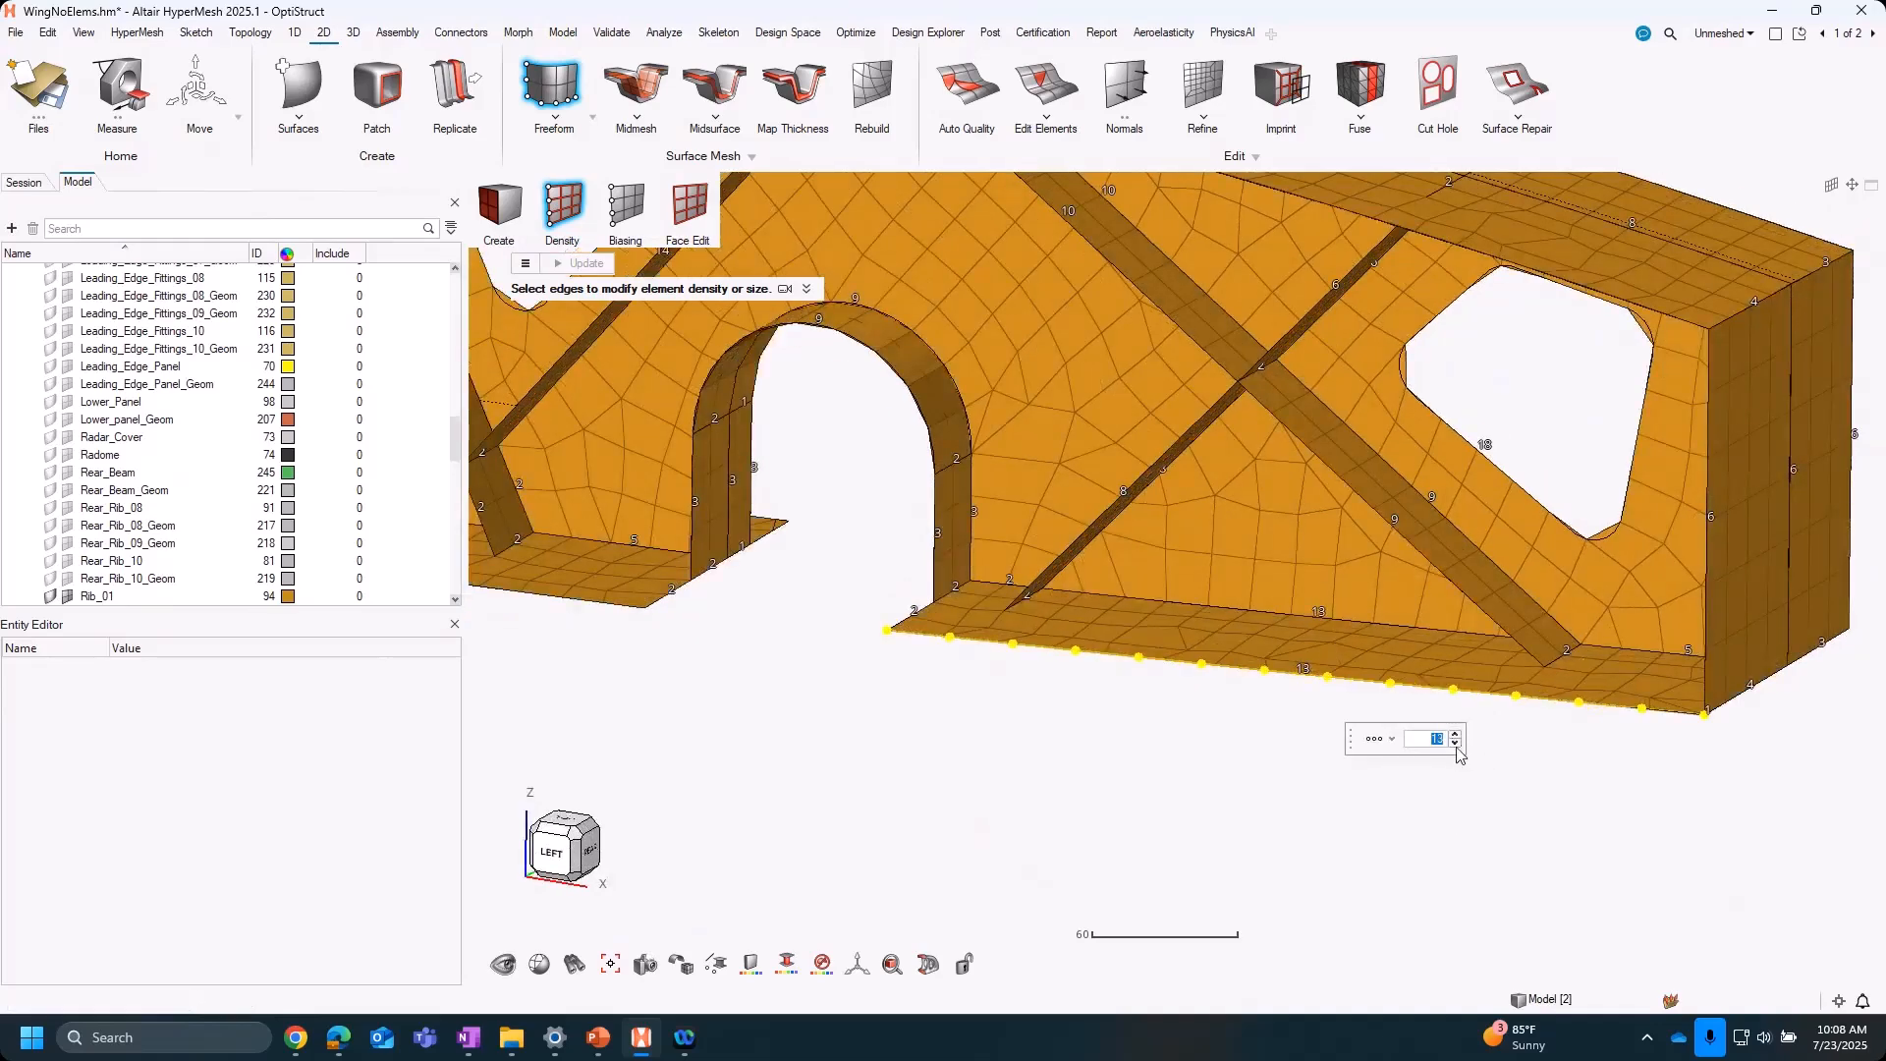
click(943, 913)
Try a bell curve bias distribution on the long edges of the rib's curved upper flange
middle_drag(1389, 758, 1378, 747)
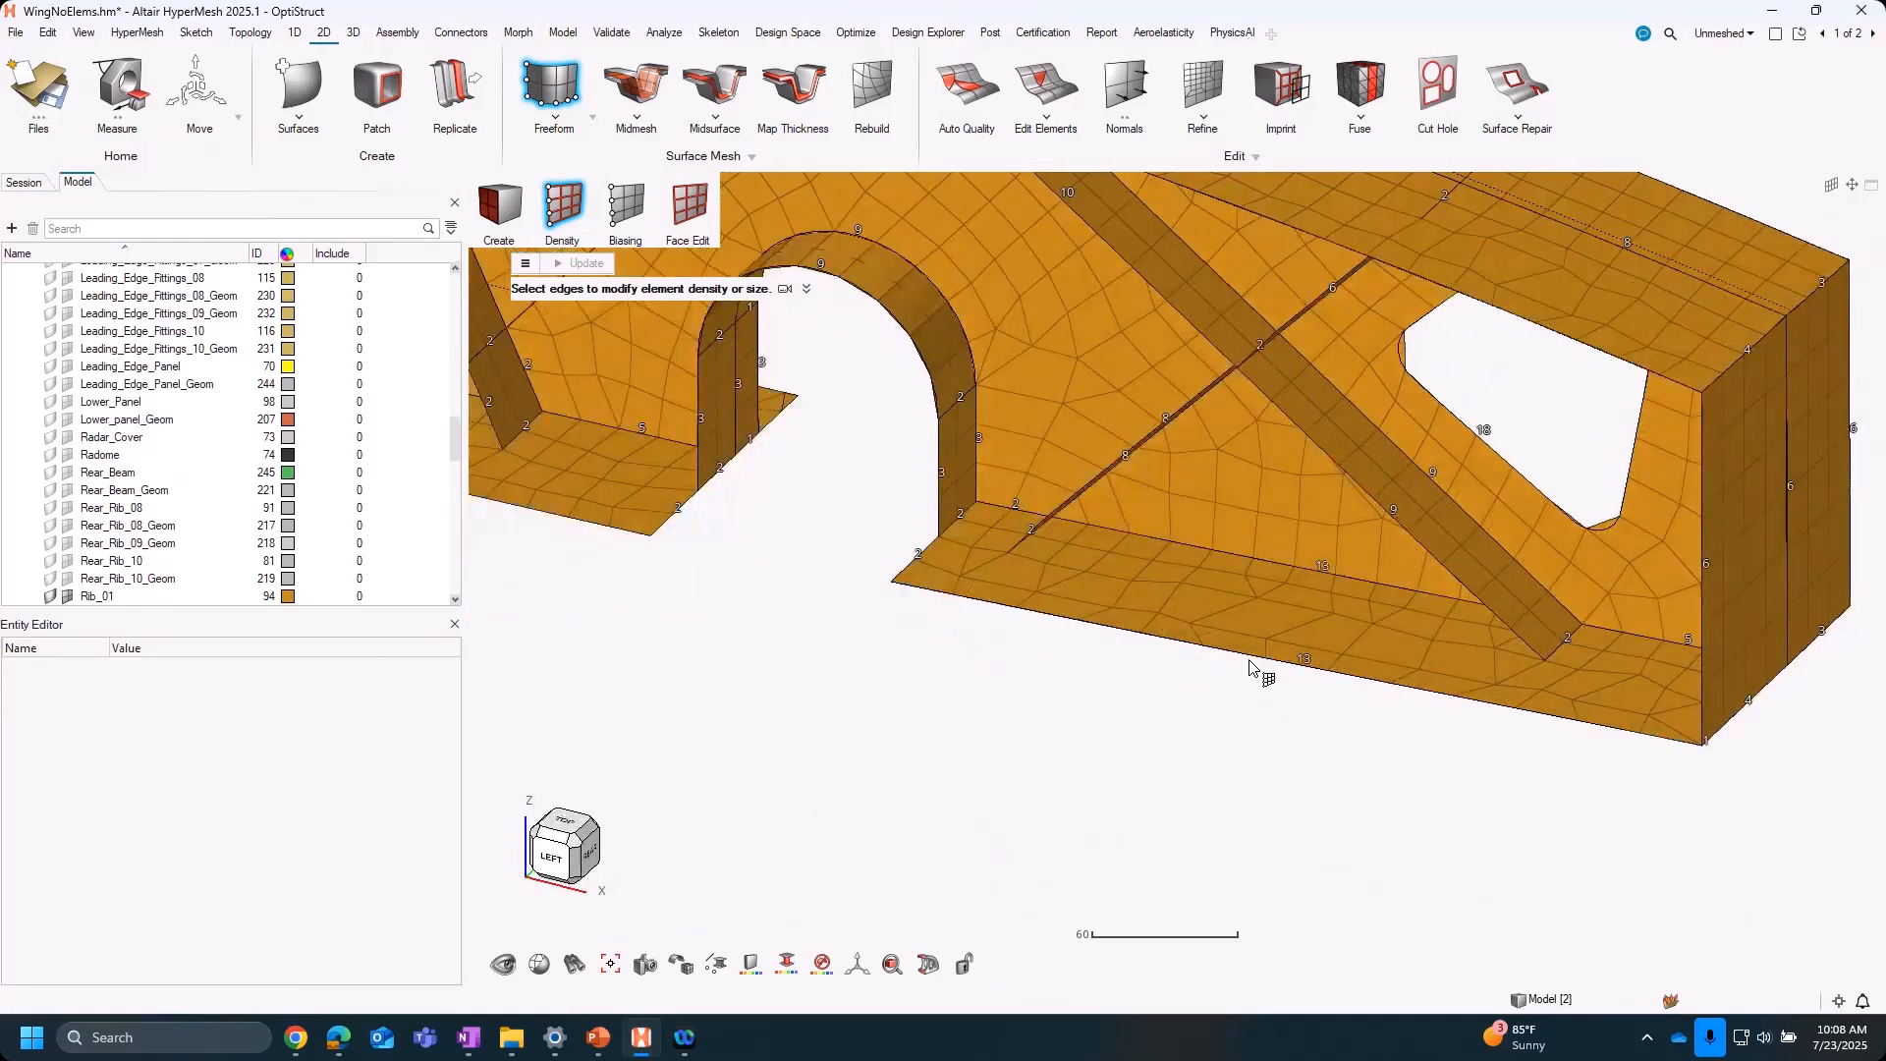
right_drag(960, 661, 1177, 684)
scroll(1136, 666, down, 3)
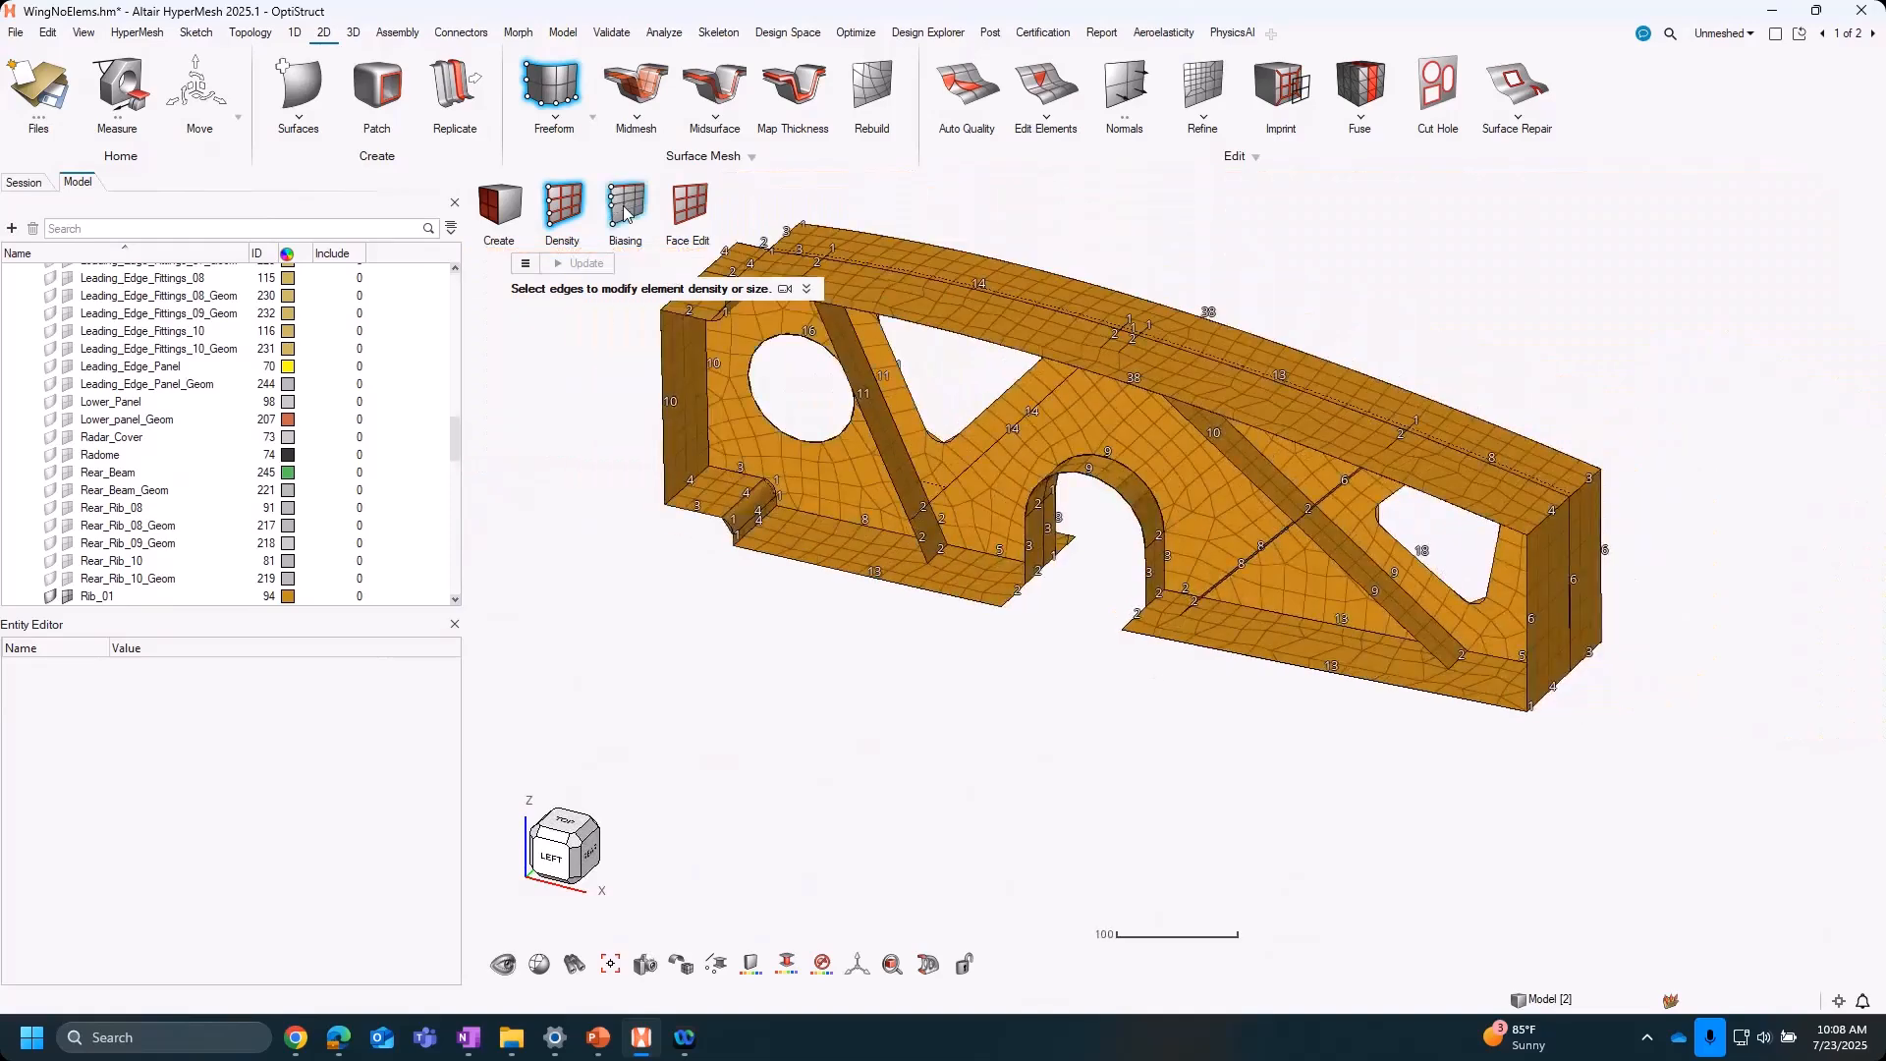
click(625, 208)
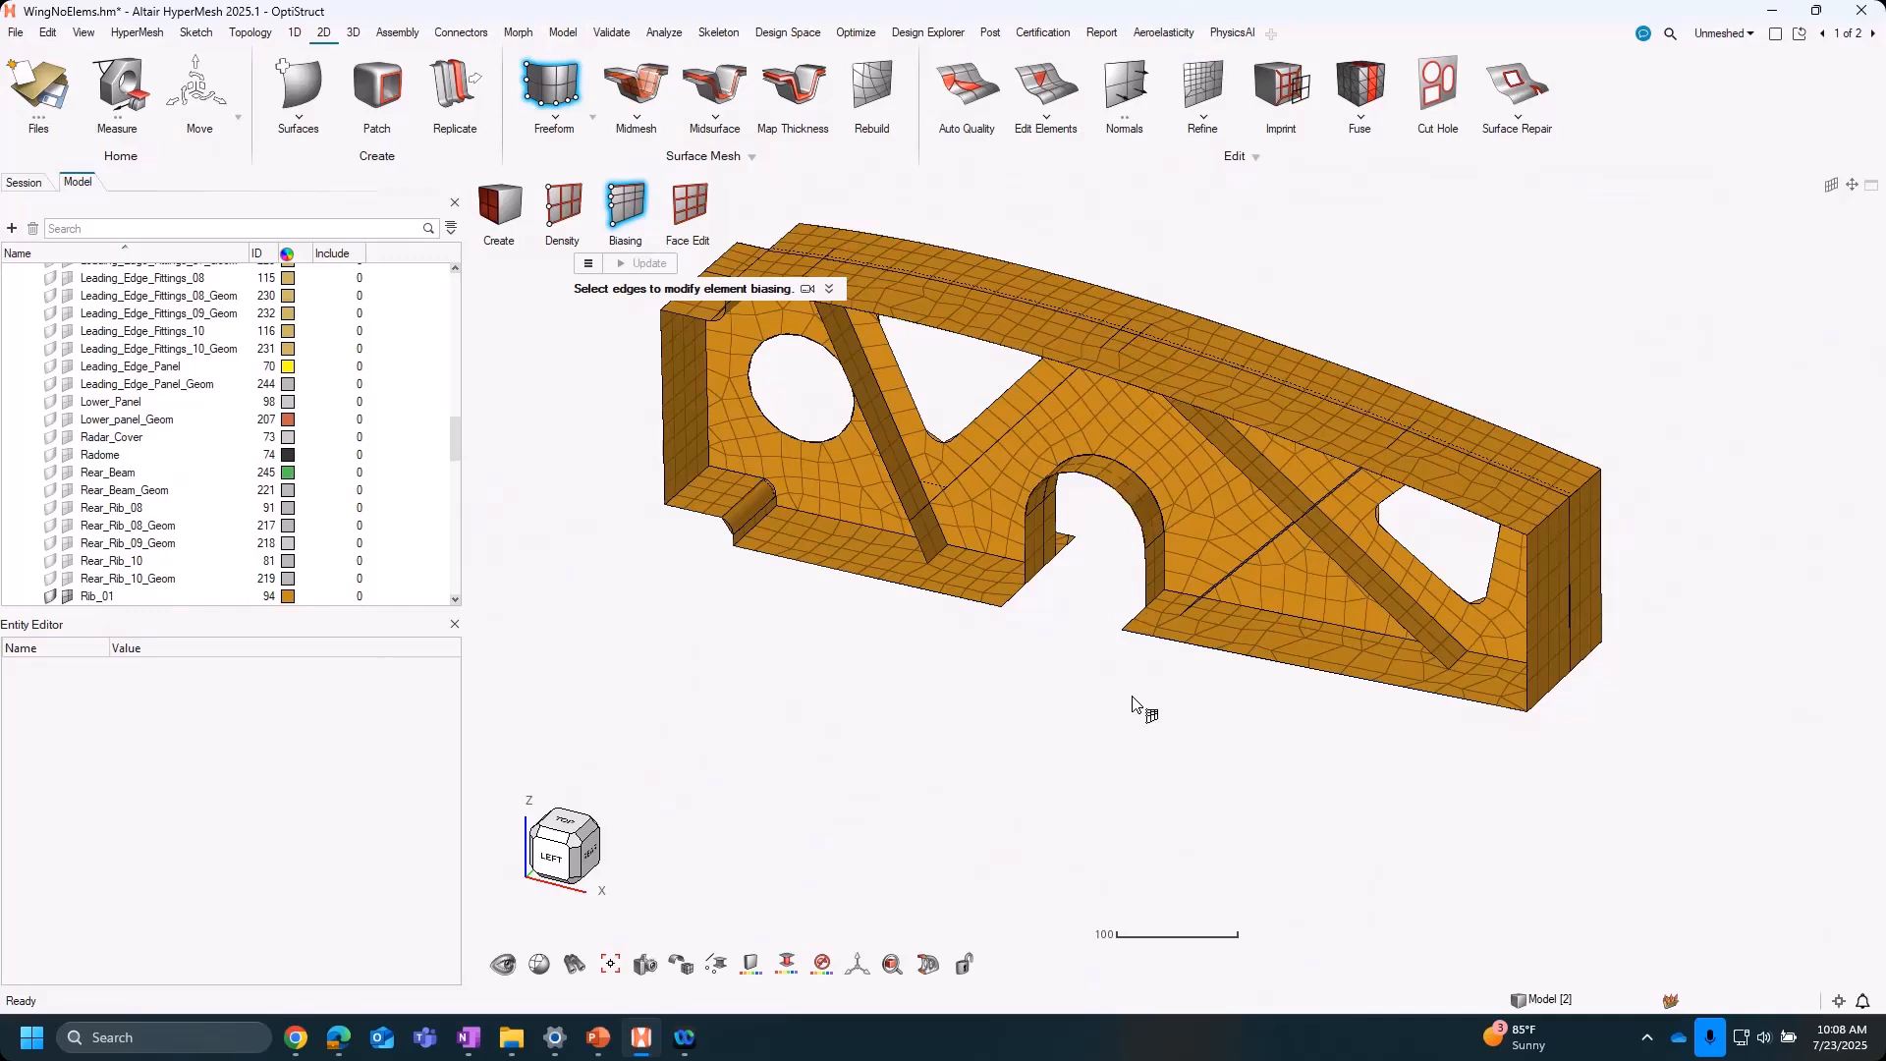
middle_drag(1182, 750, 1053, 799)
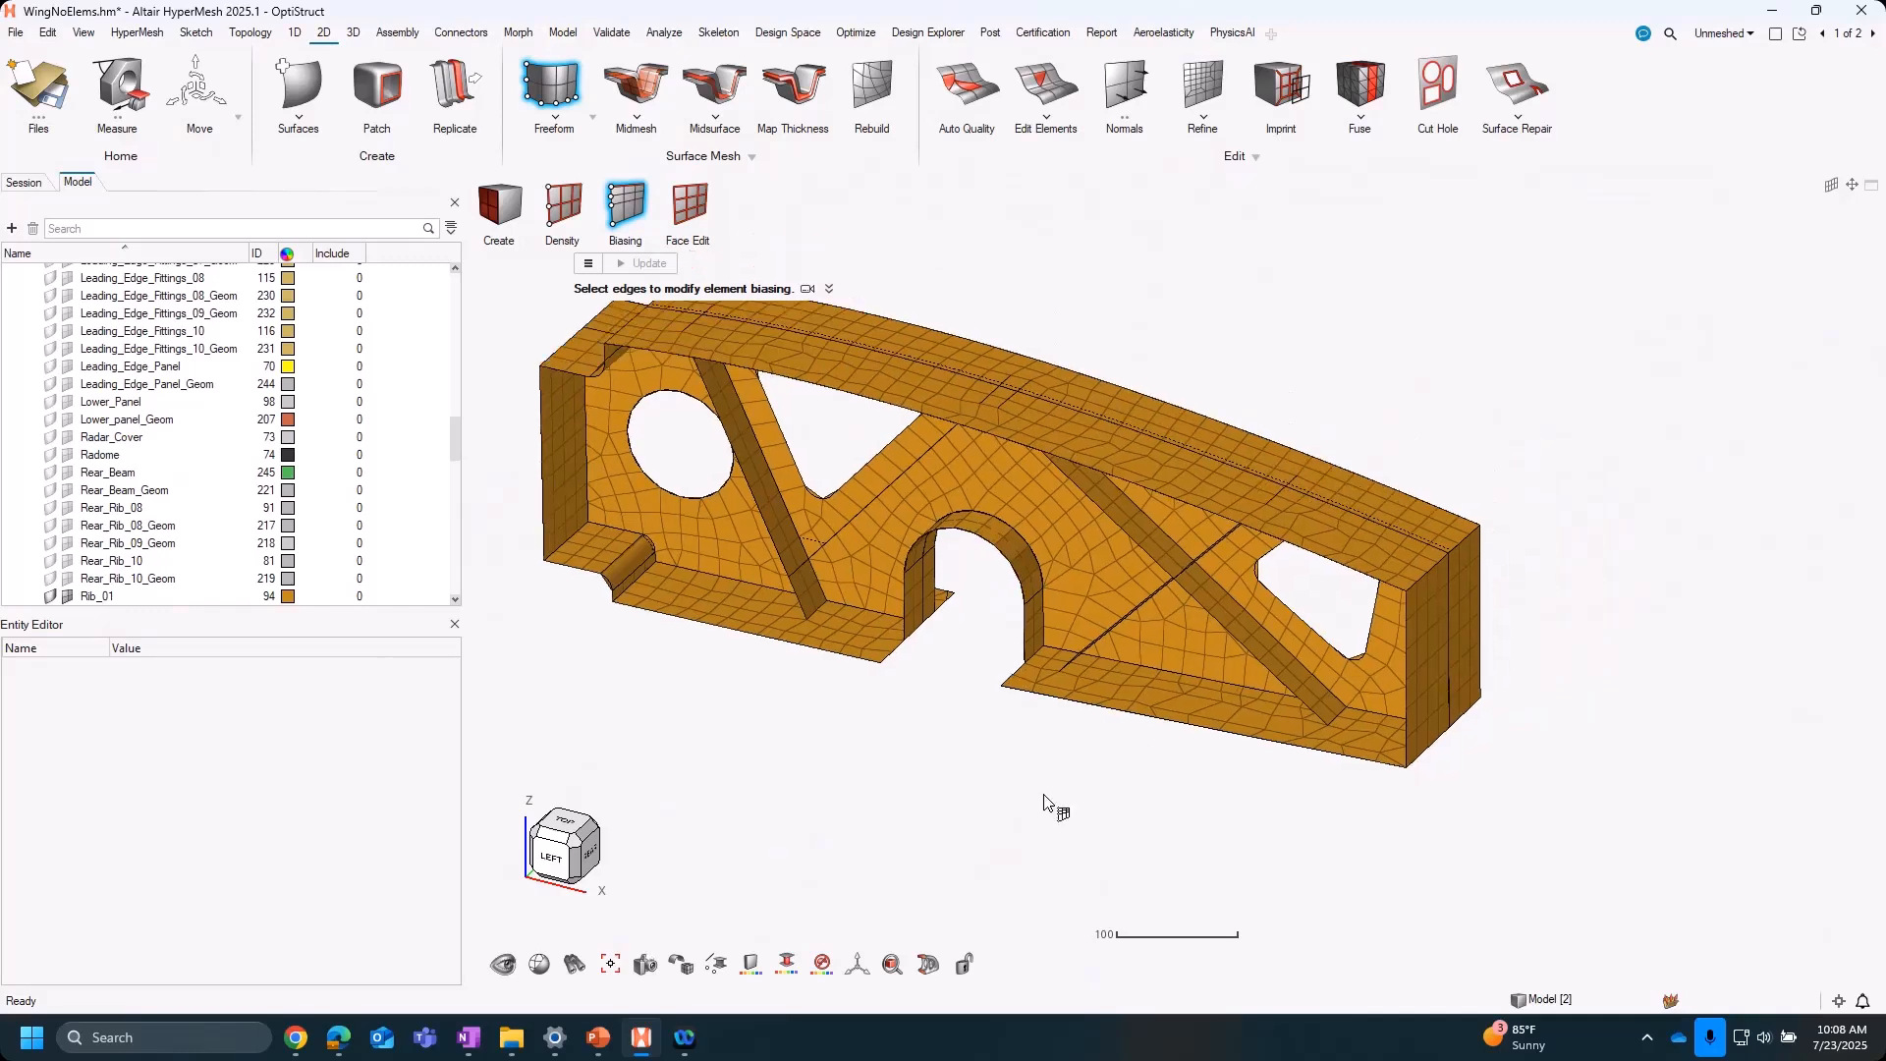
click(1423, 506)
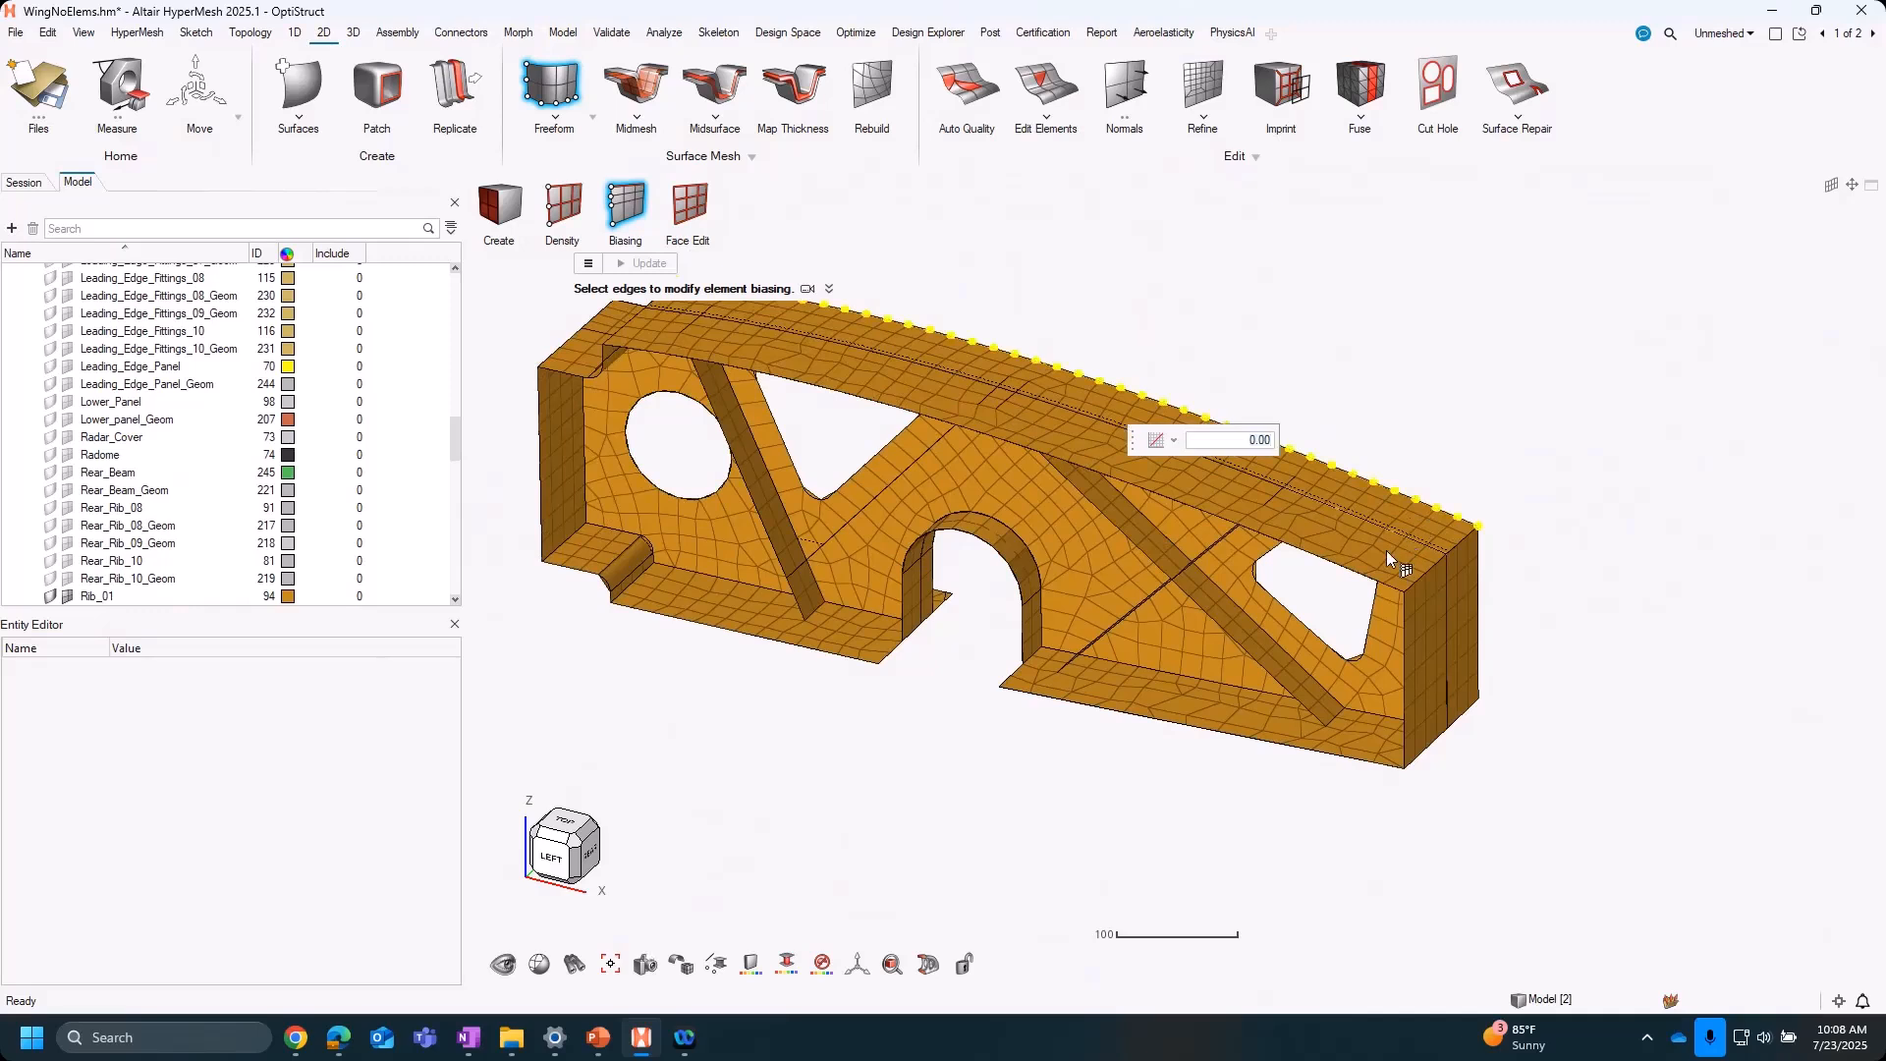
click(1356, 571)
click(1200, 452)
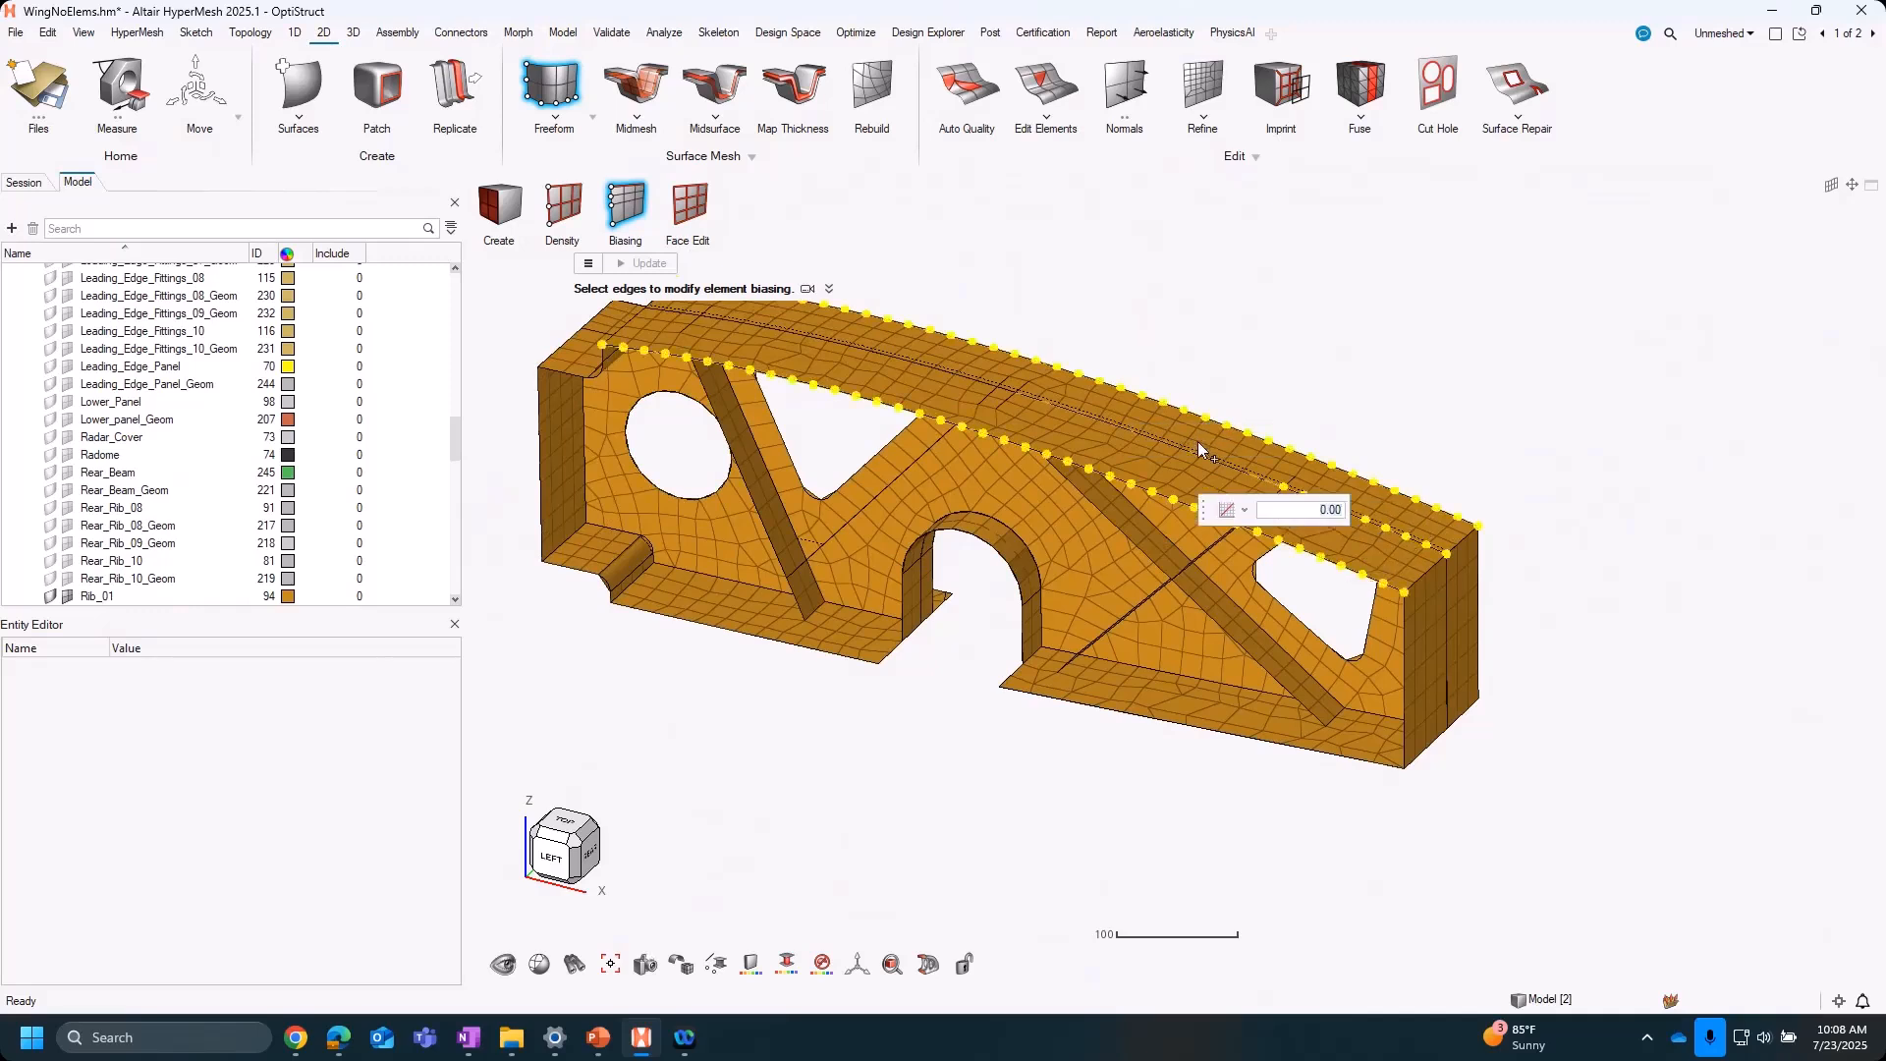
click(942, 368)
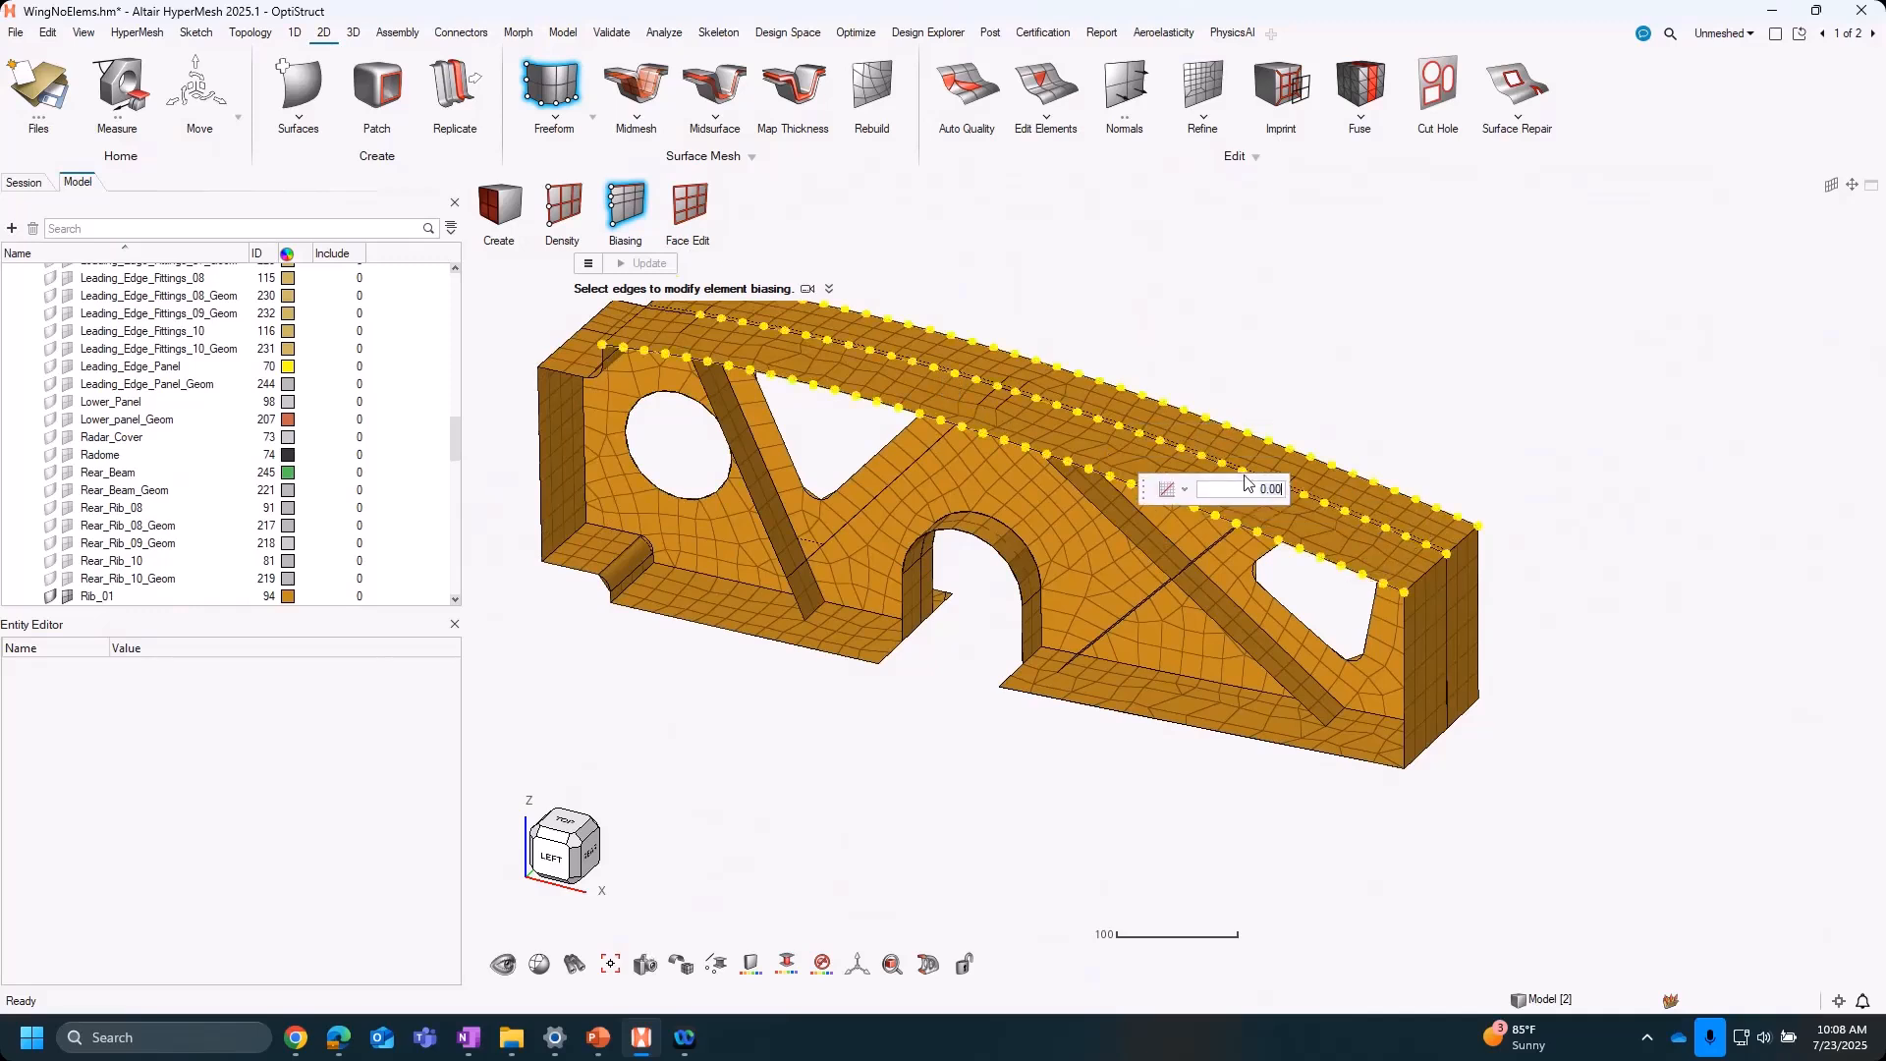
click(1184, 492)
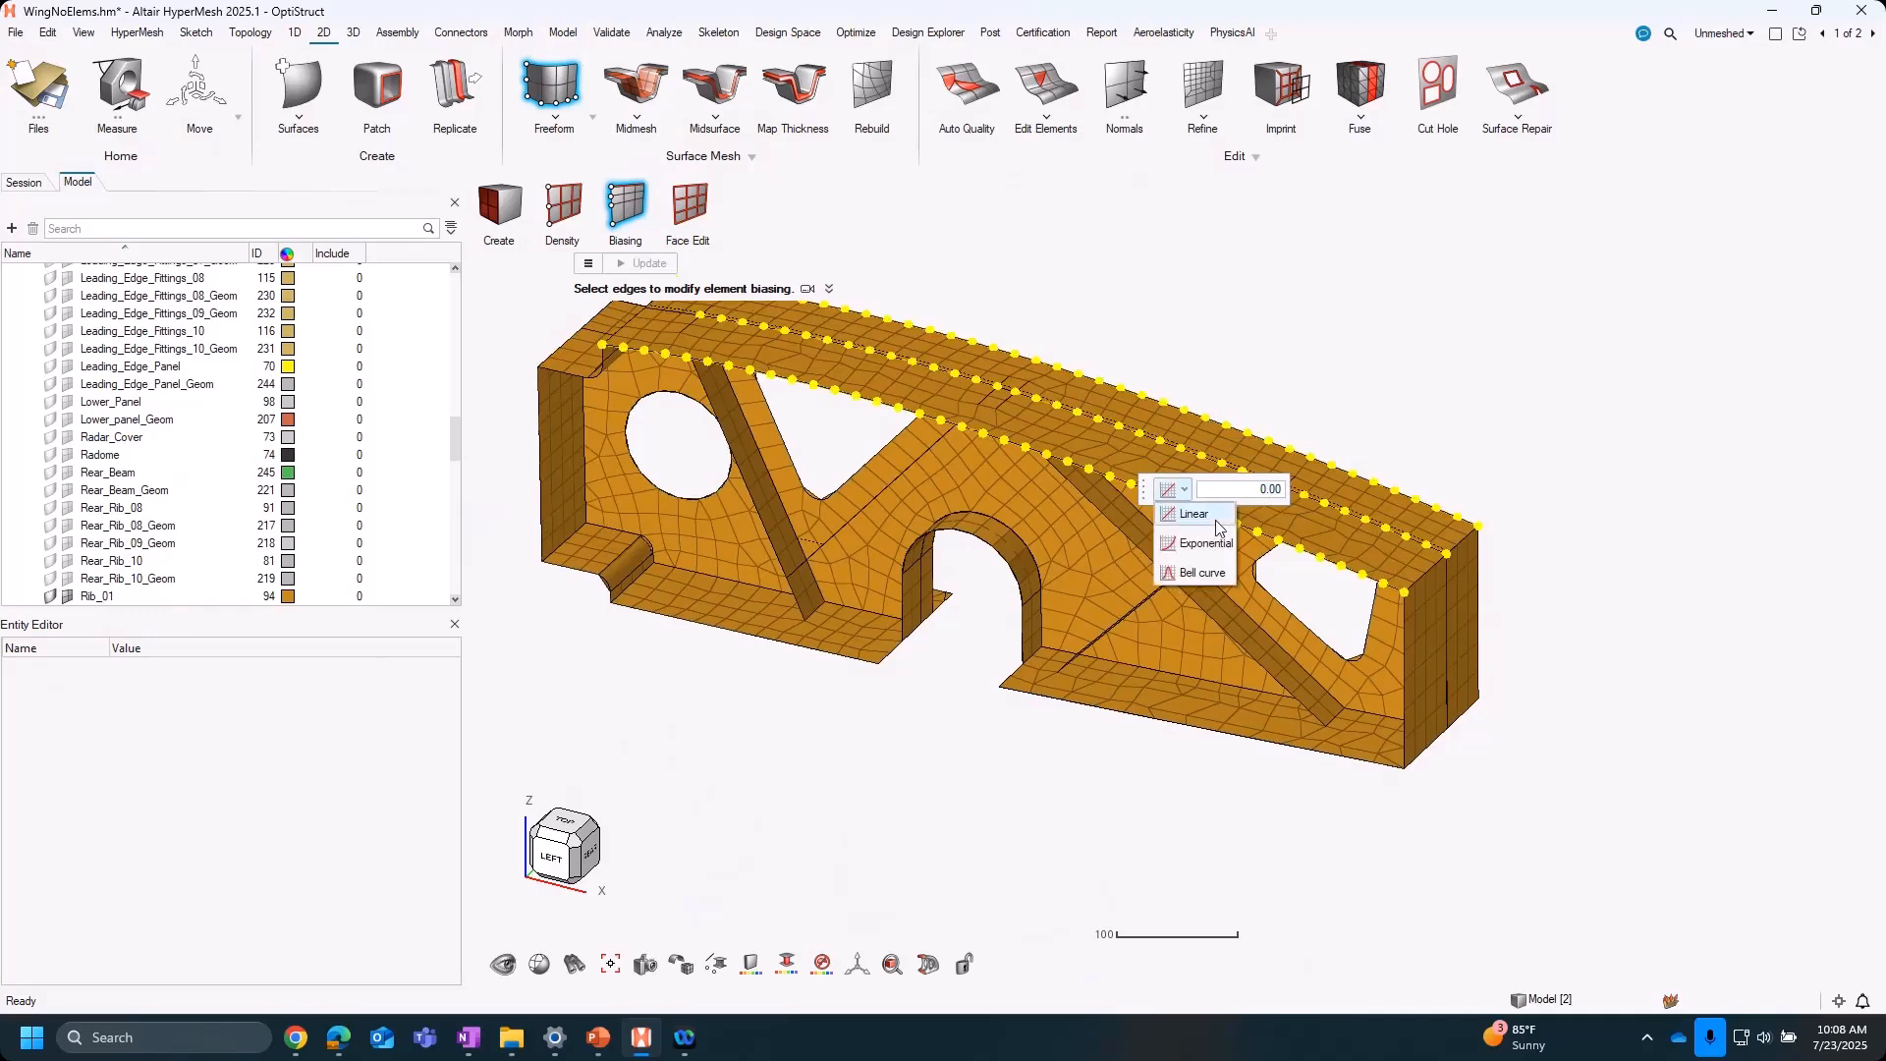
click(1218, 573)
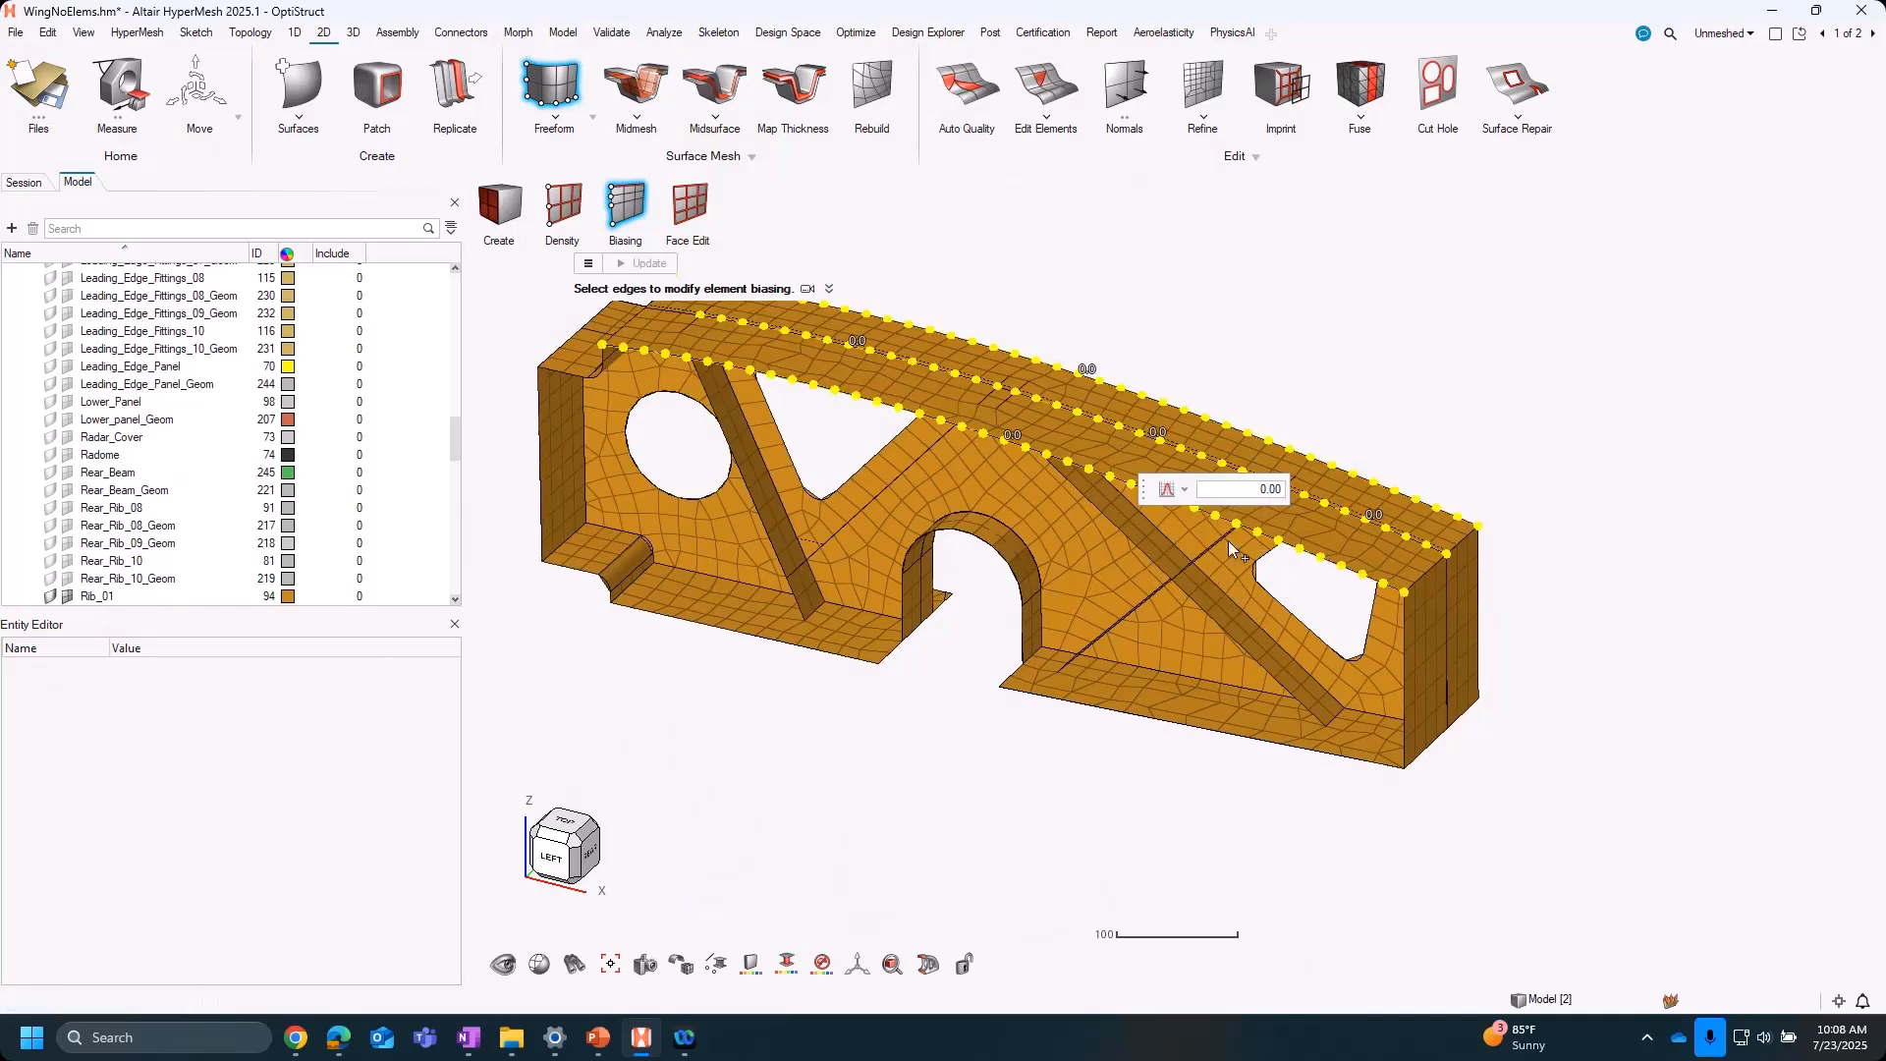
Try a linear bias of 10 on the selected upper flange edges, undo it, and clear the edge selection
click(1167, 491)
click(1174, 517)
text(10)
key(Return)
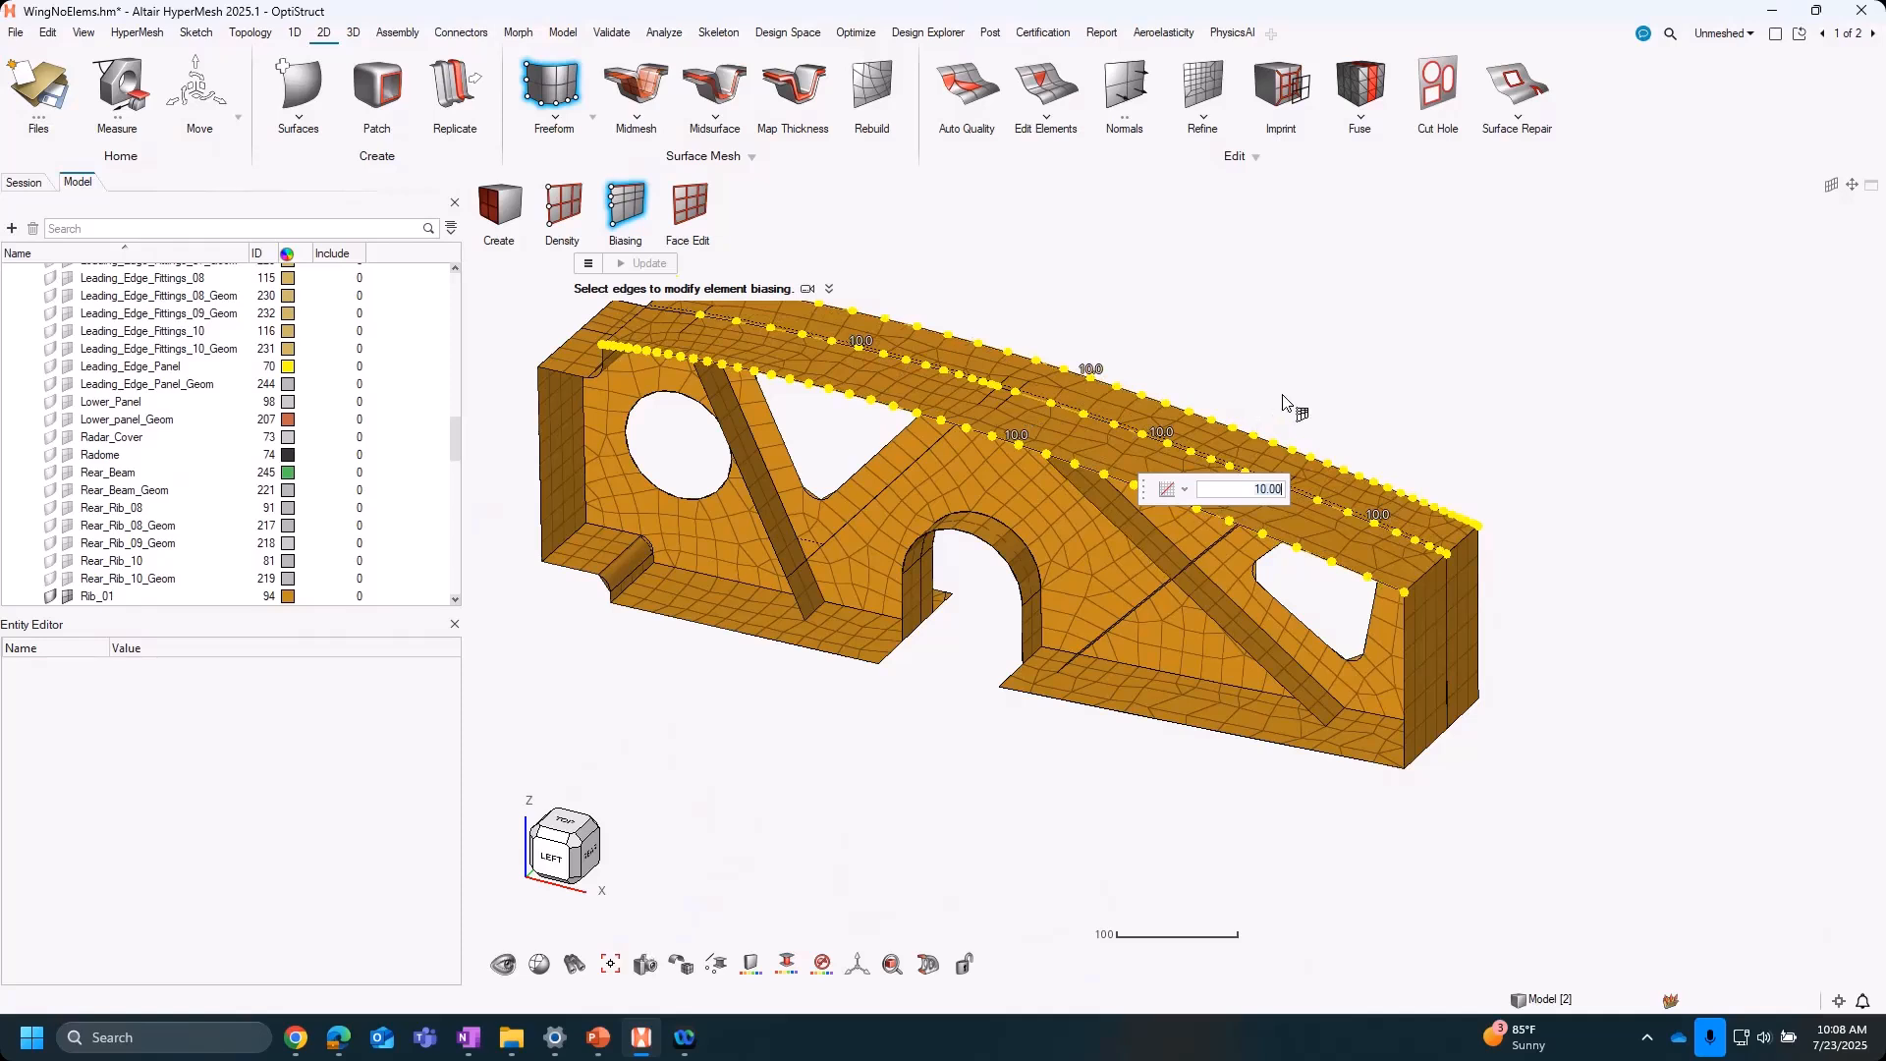
key(ctrl+z)
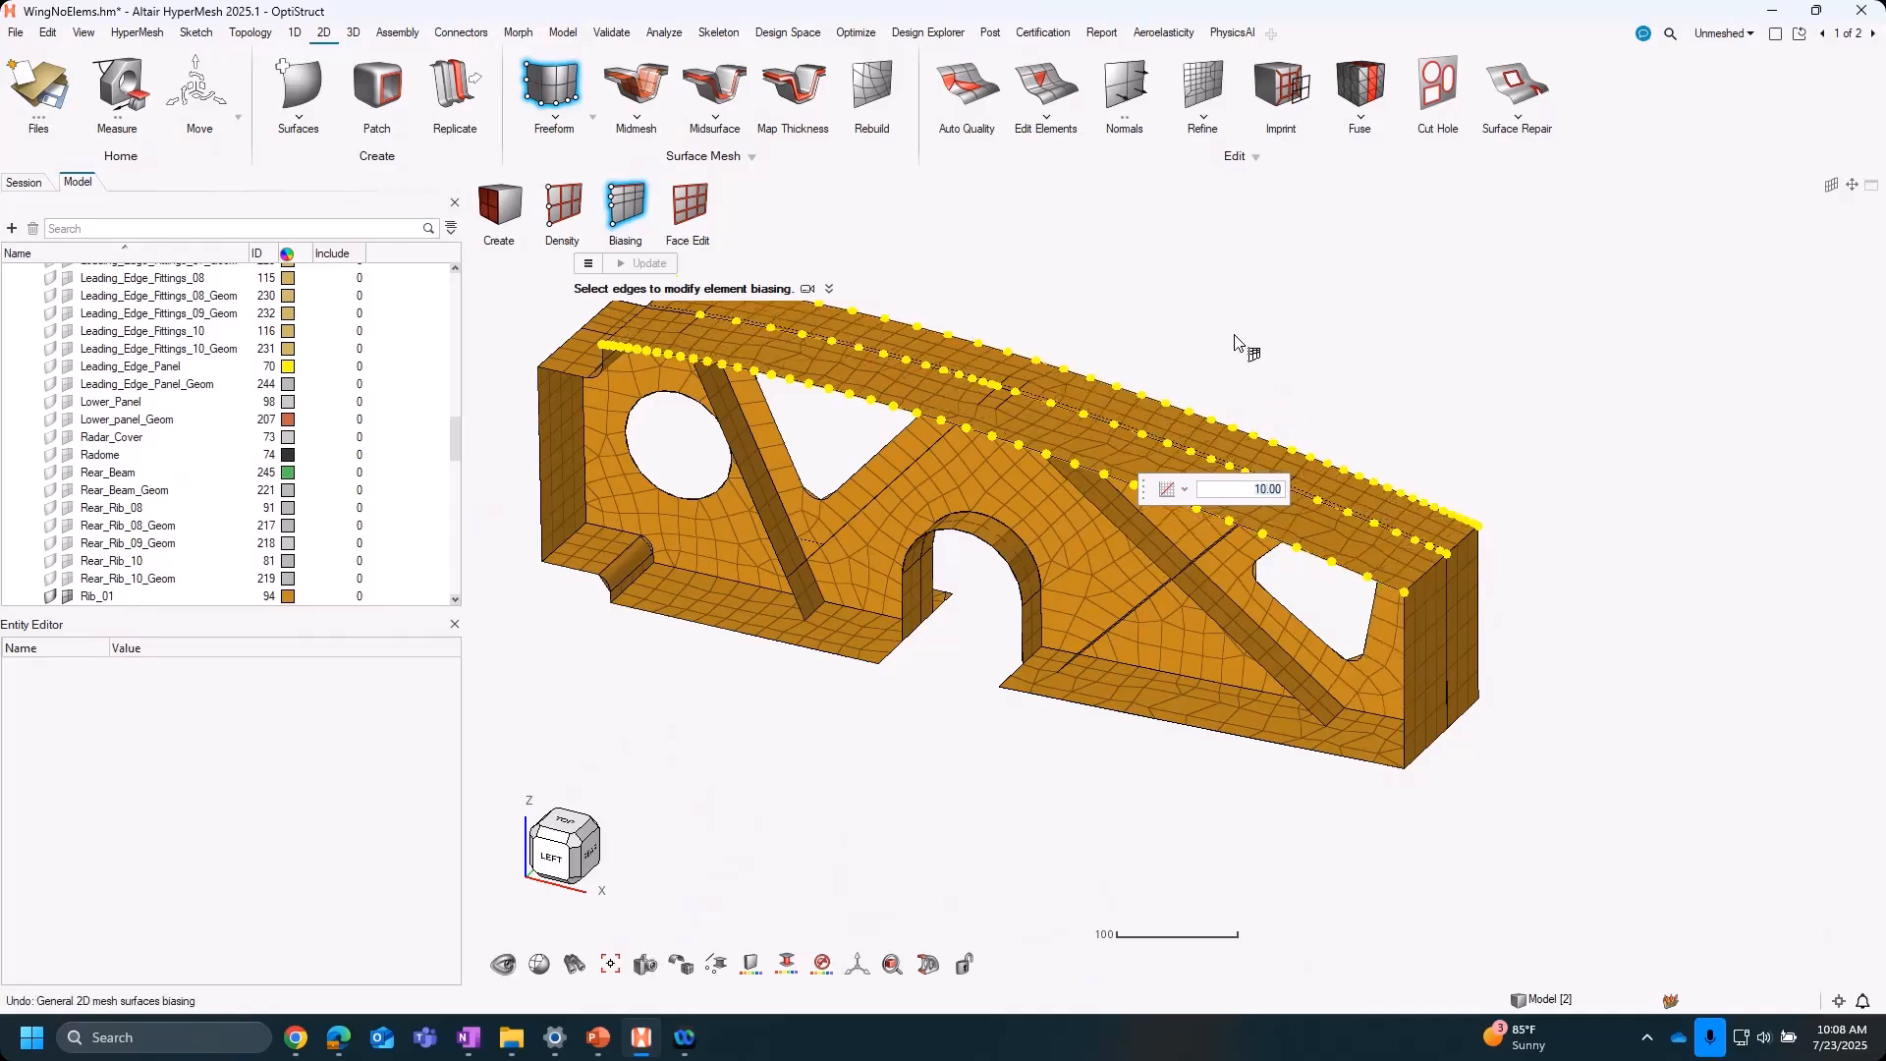
key(Escape)
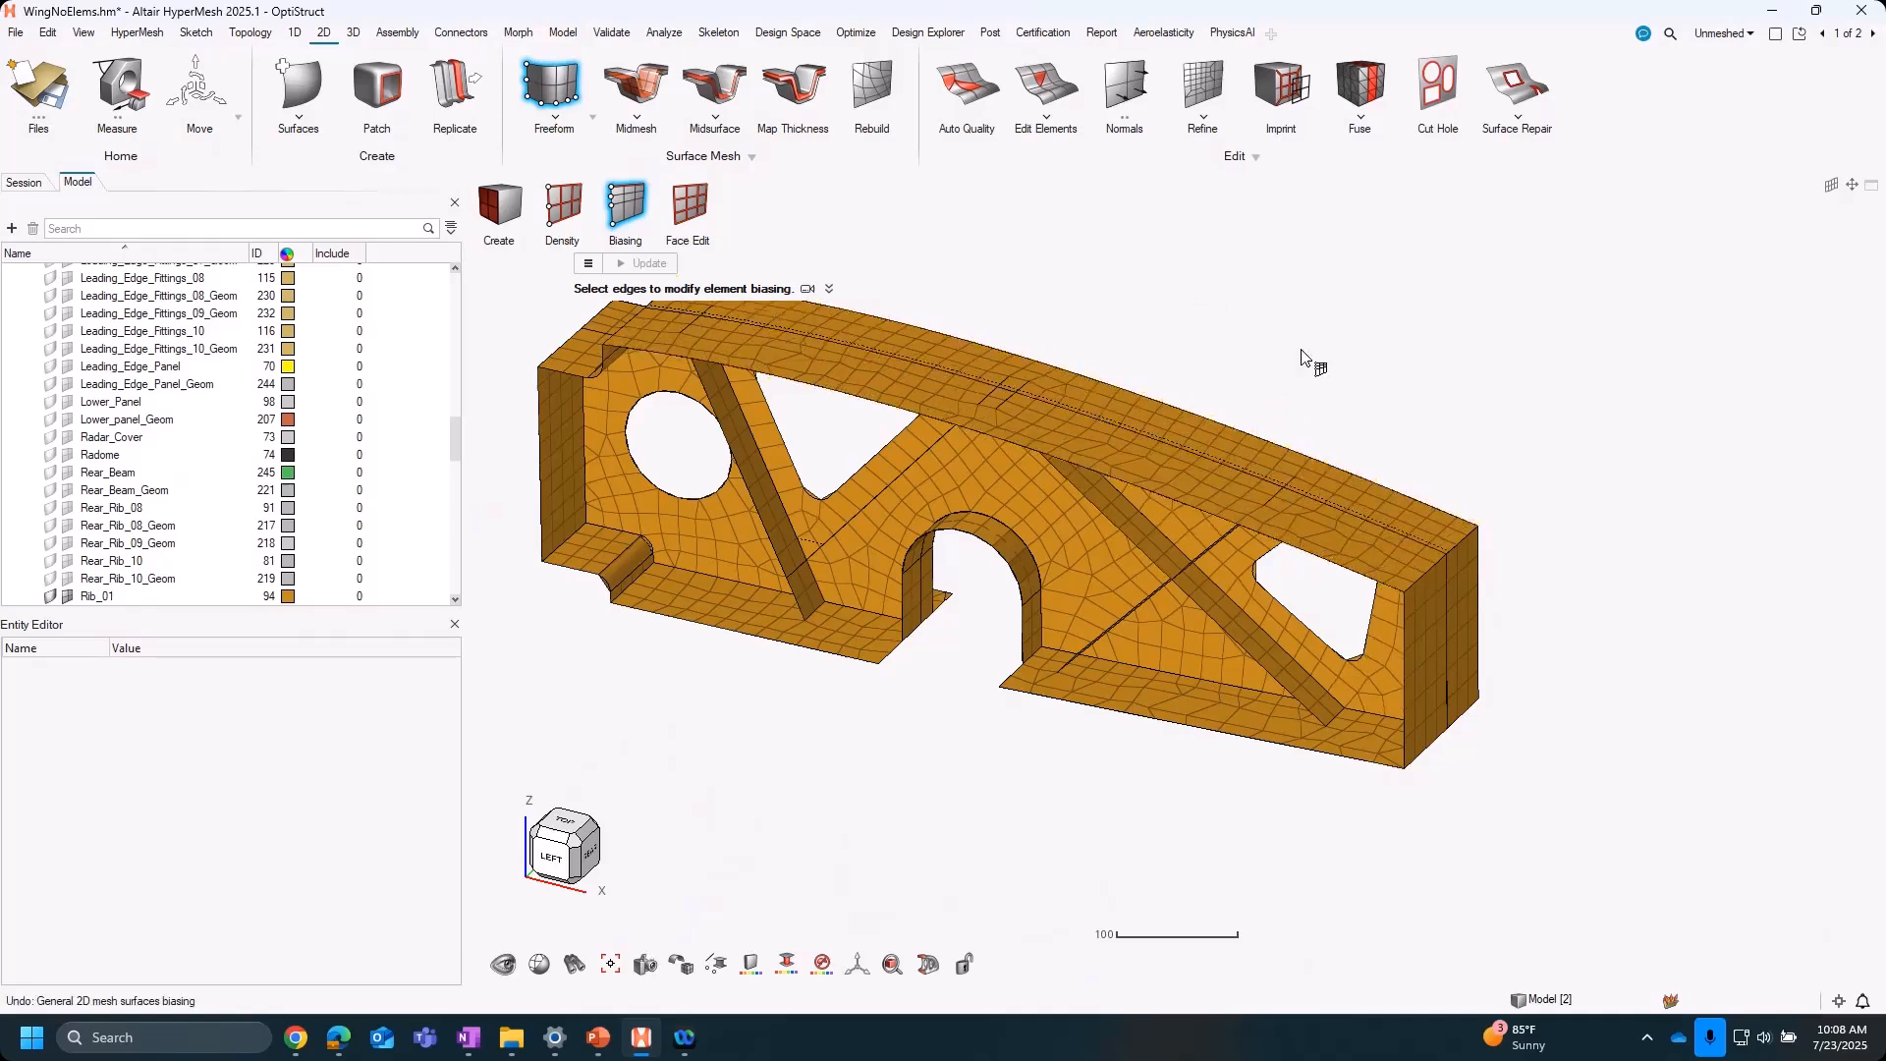
Try linear biases of -10 and 10 on three long upper flange edges near the polygonal cutout end
click(1395, 521)
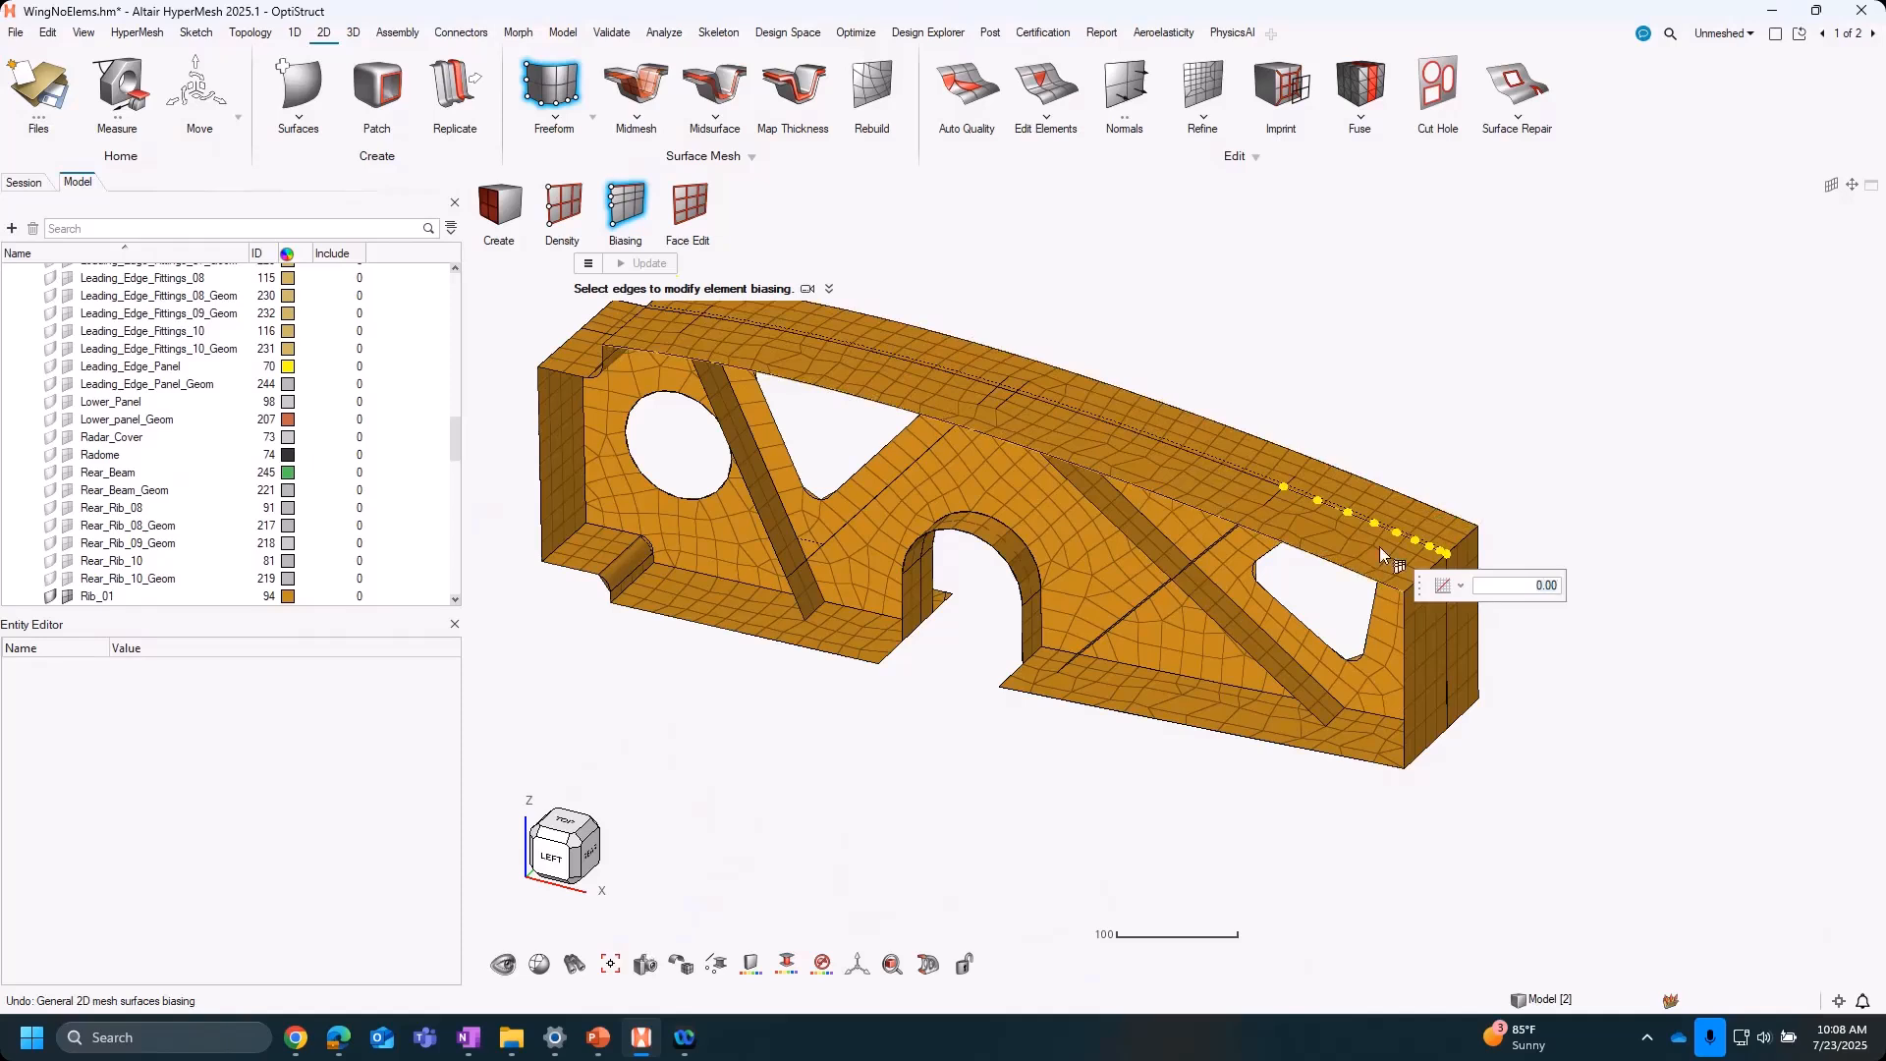
scroll(1597, 535, up, 3)
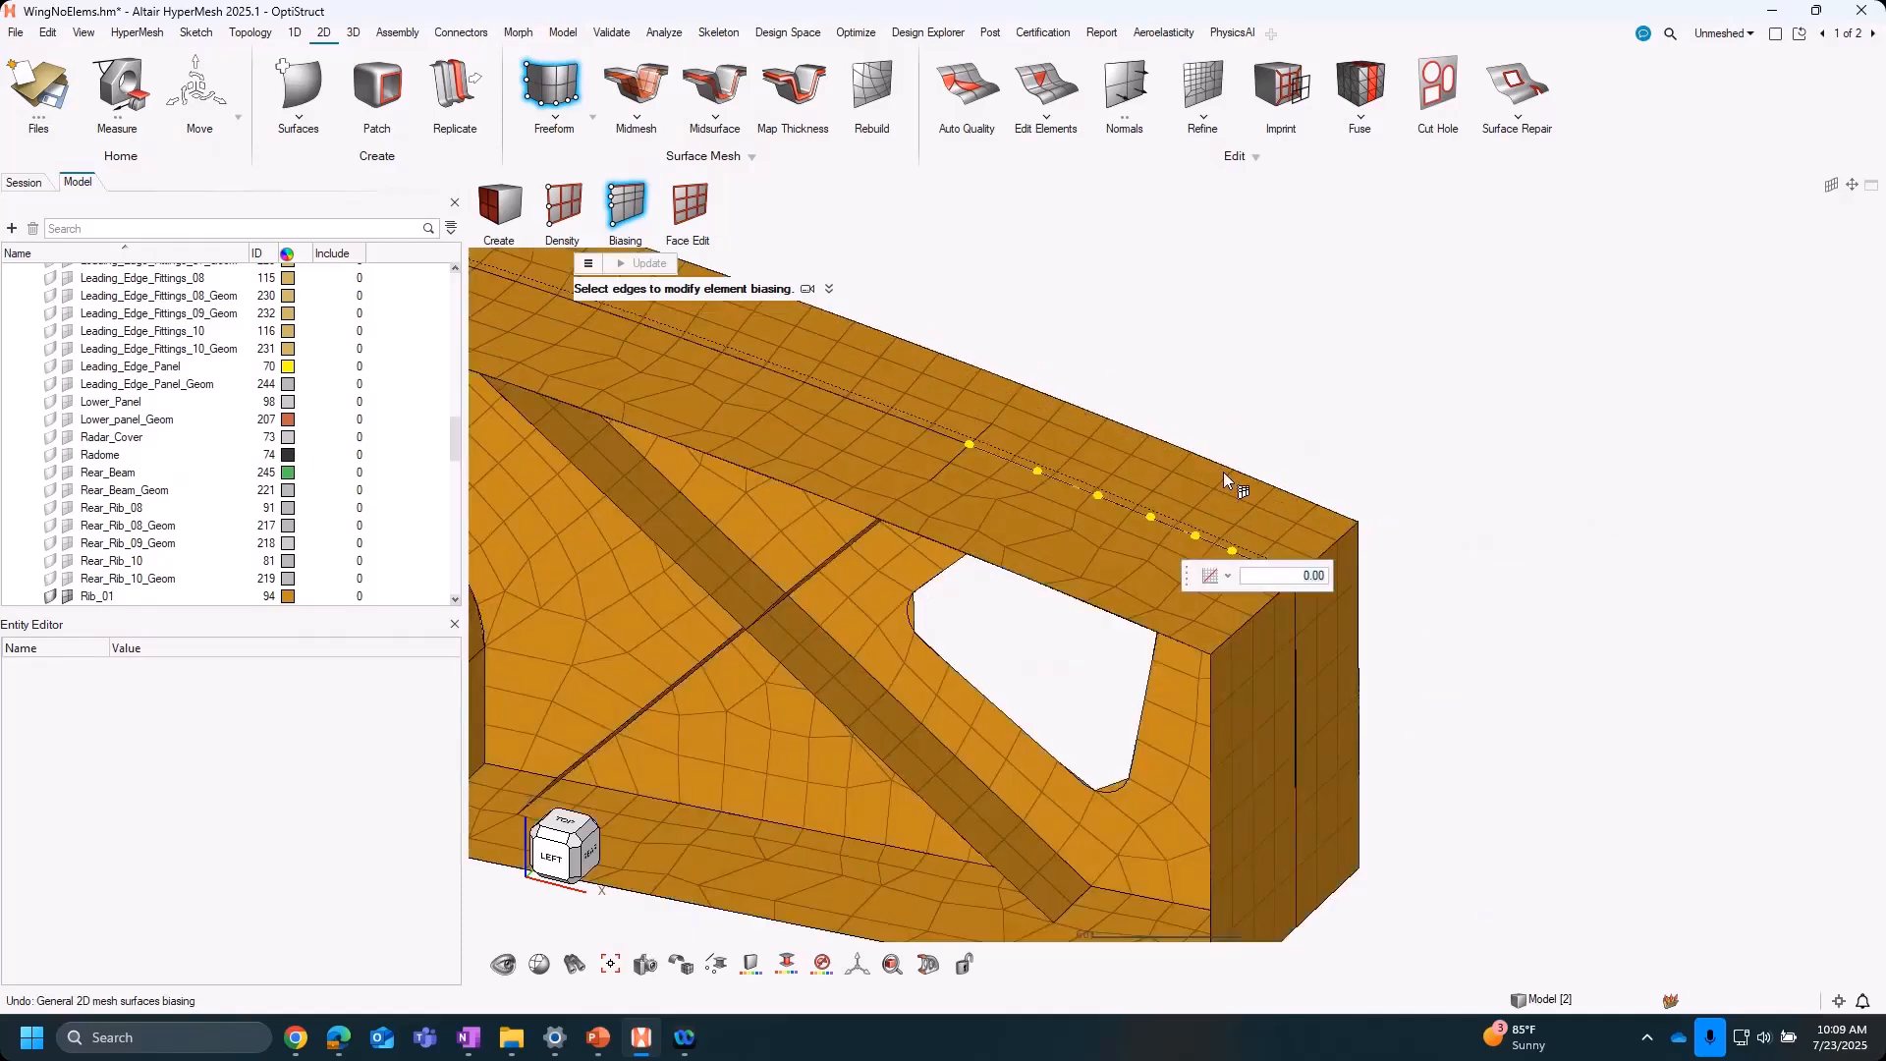
click(1228, 466)
right_drag(1154, 537, 1243, 608)
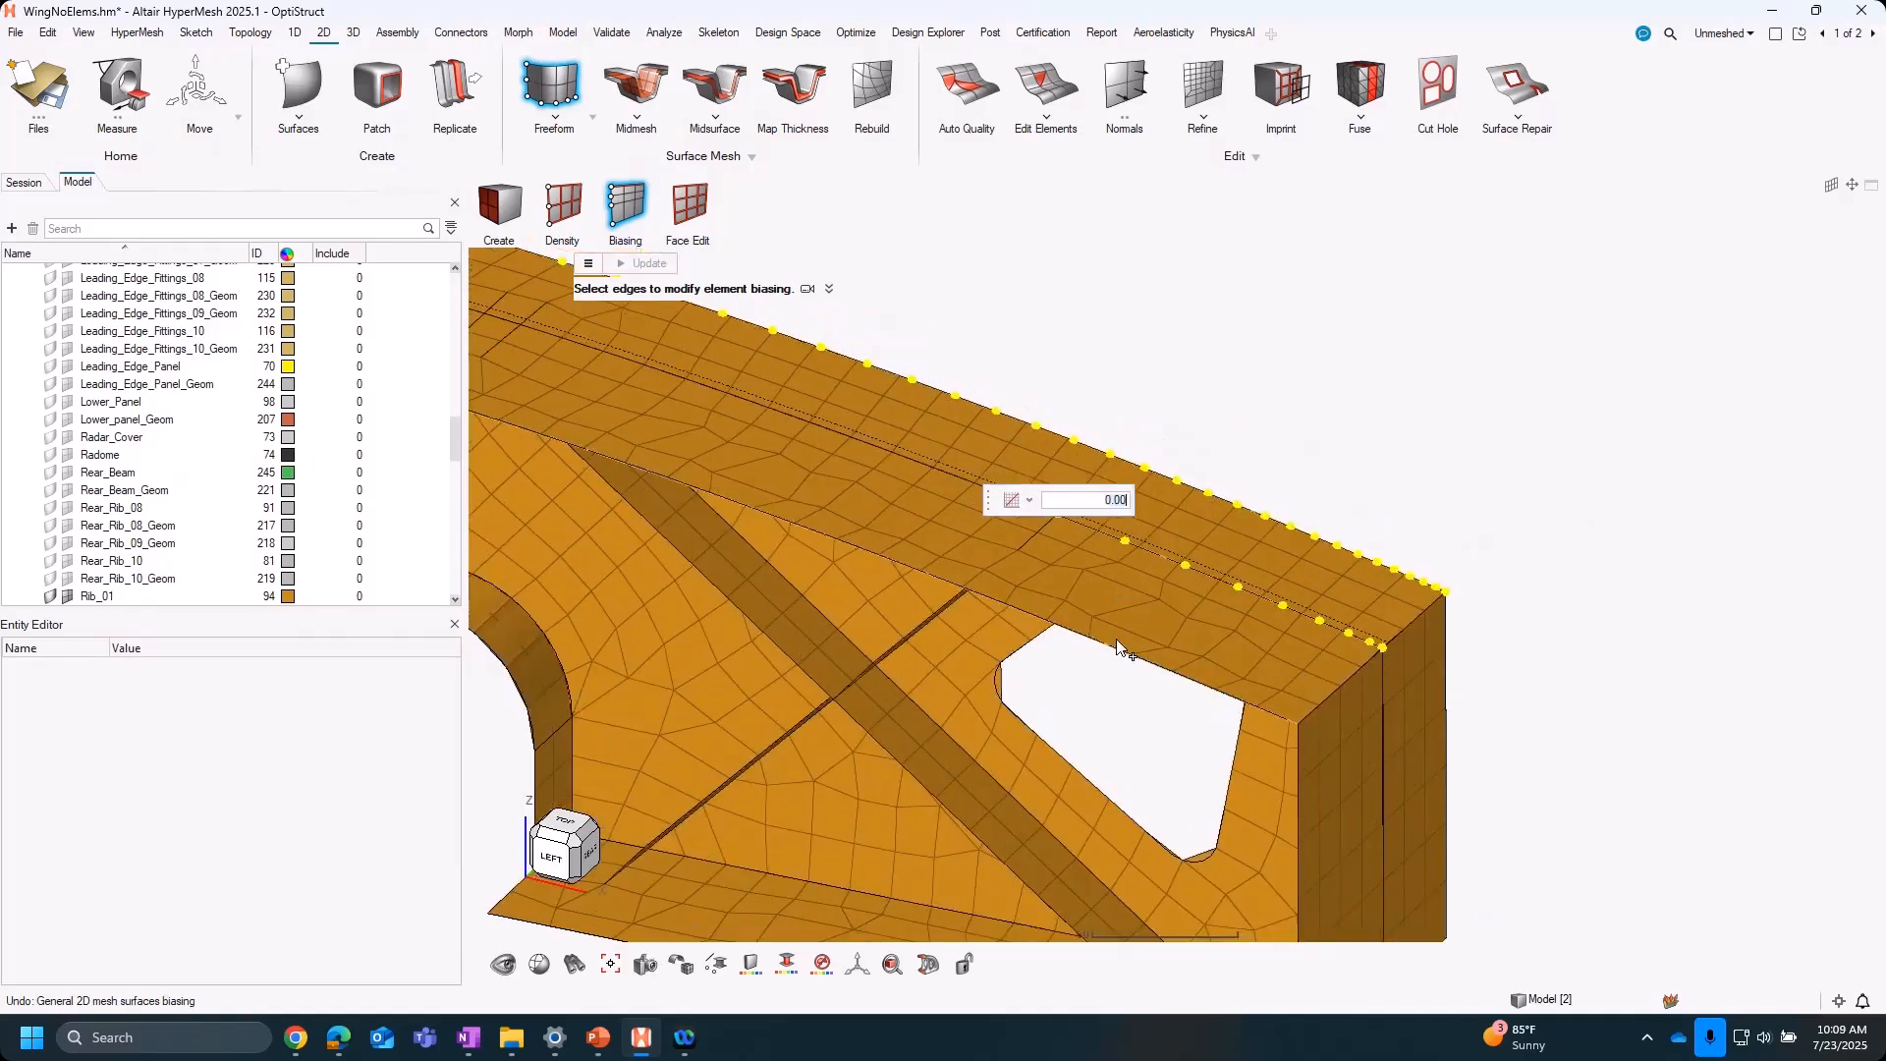
click(1117, 647)
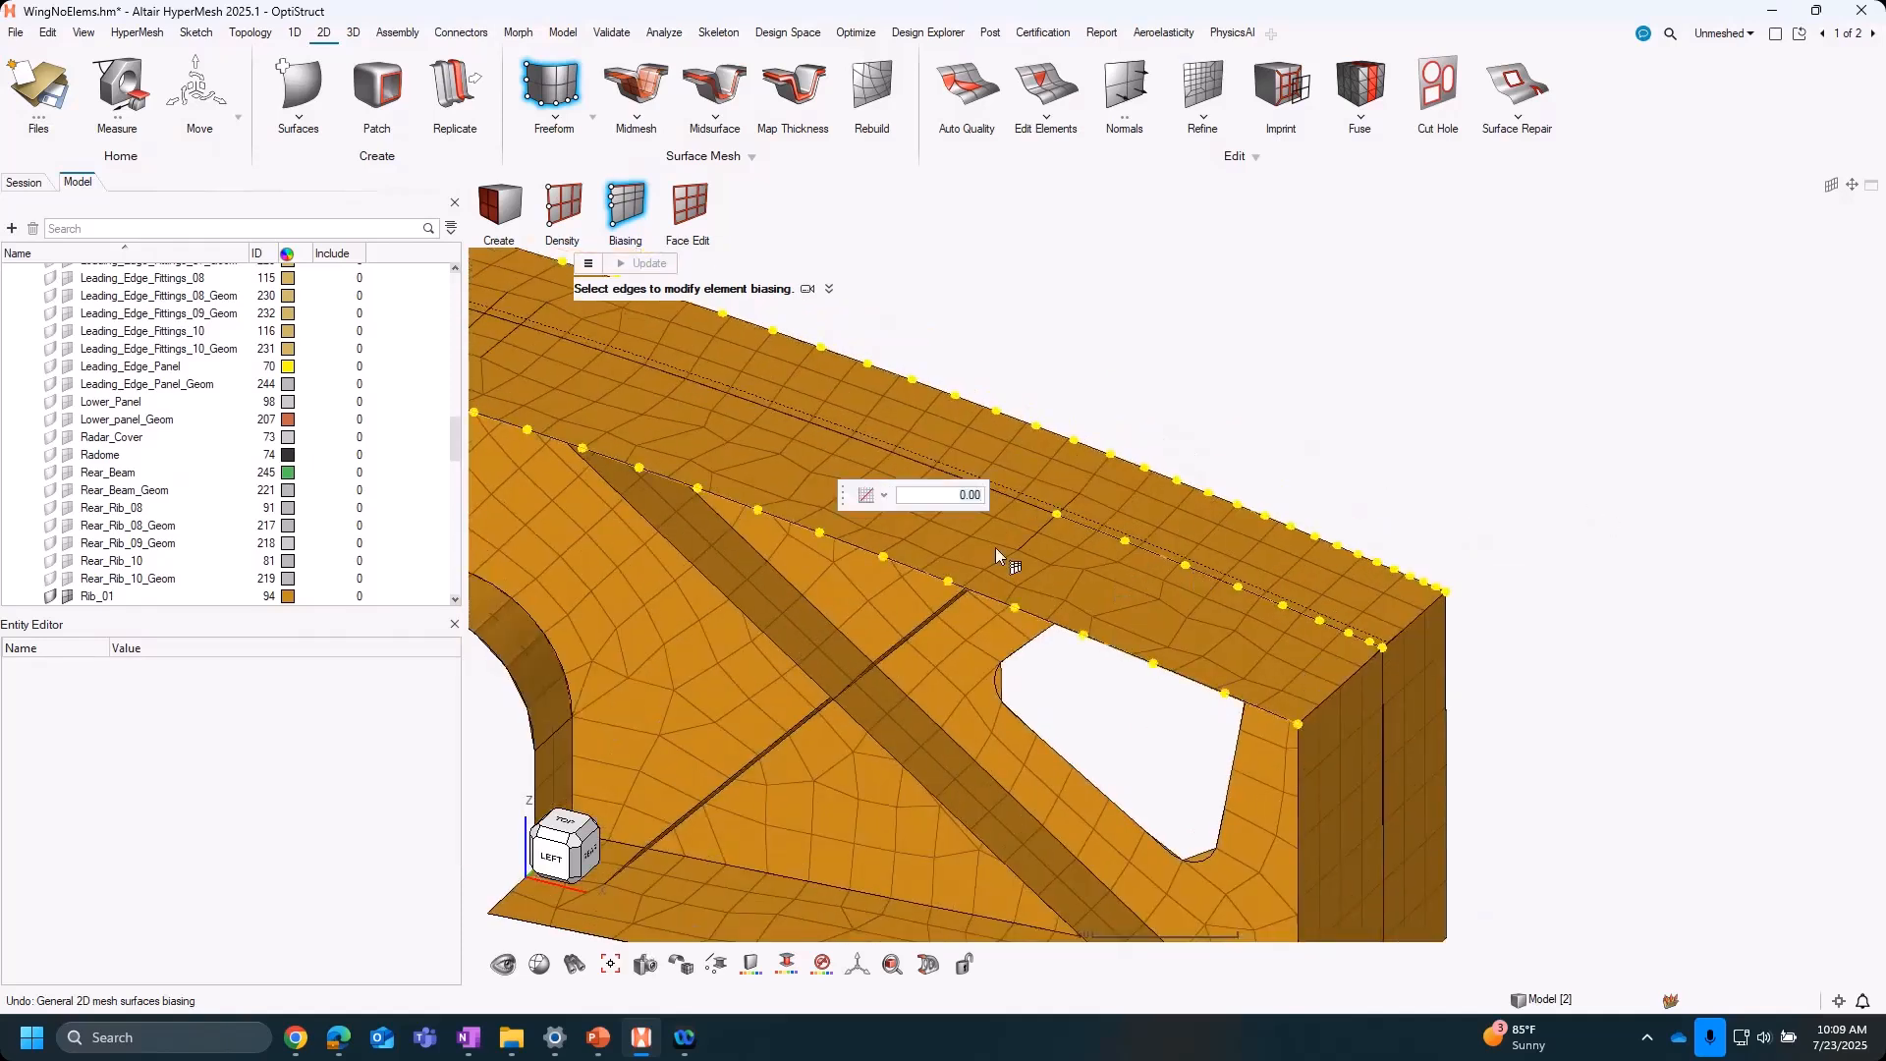
click(938, 490)
key(Return)
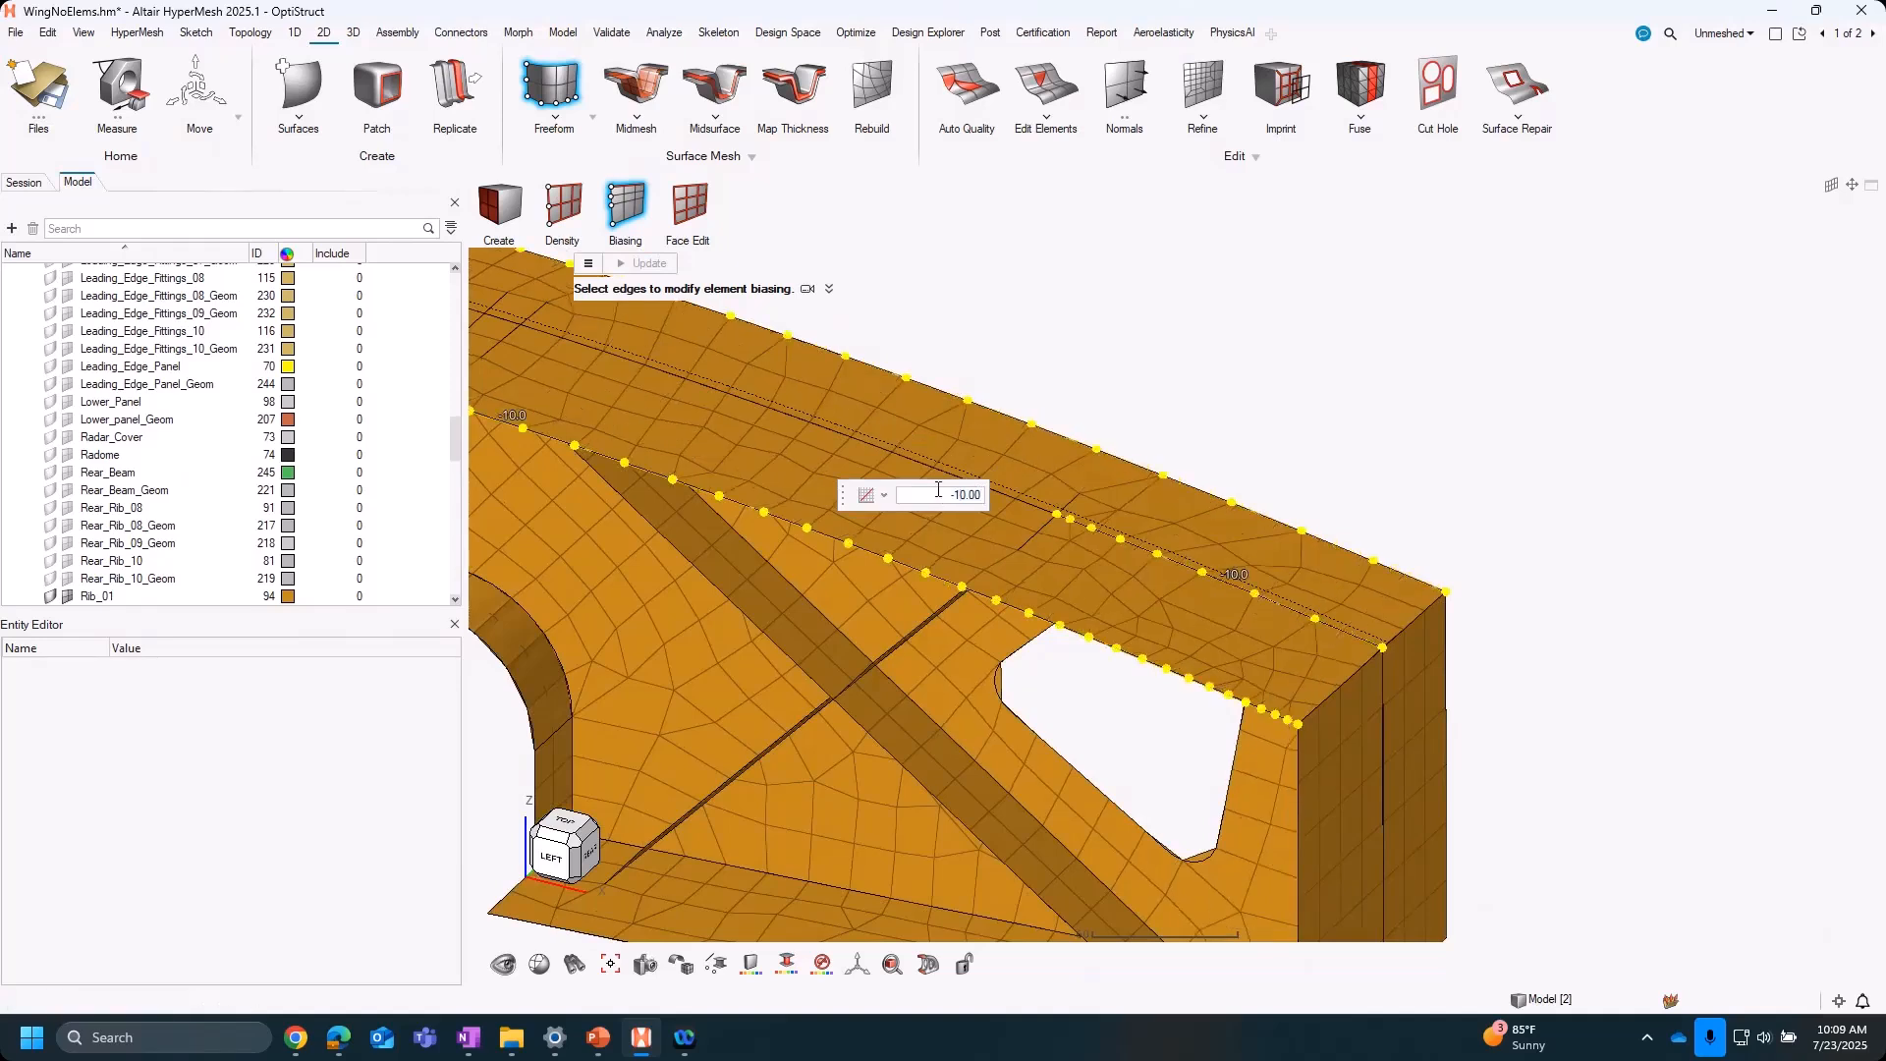
key(Return)
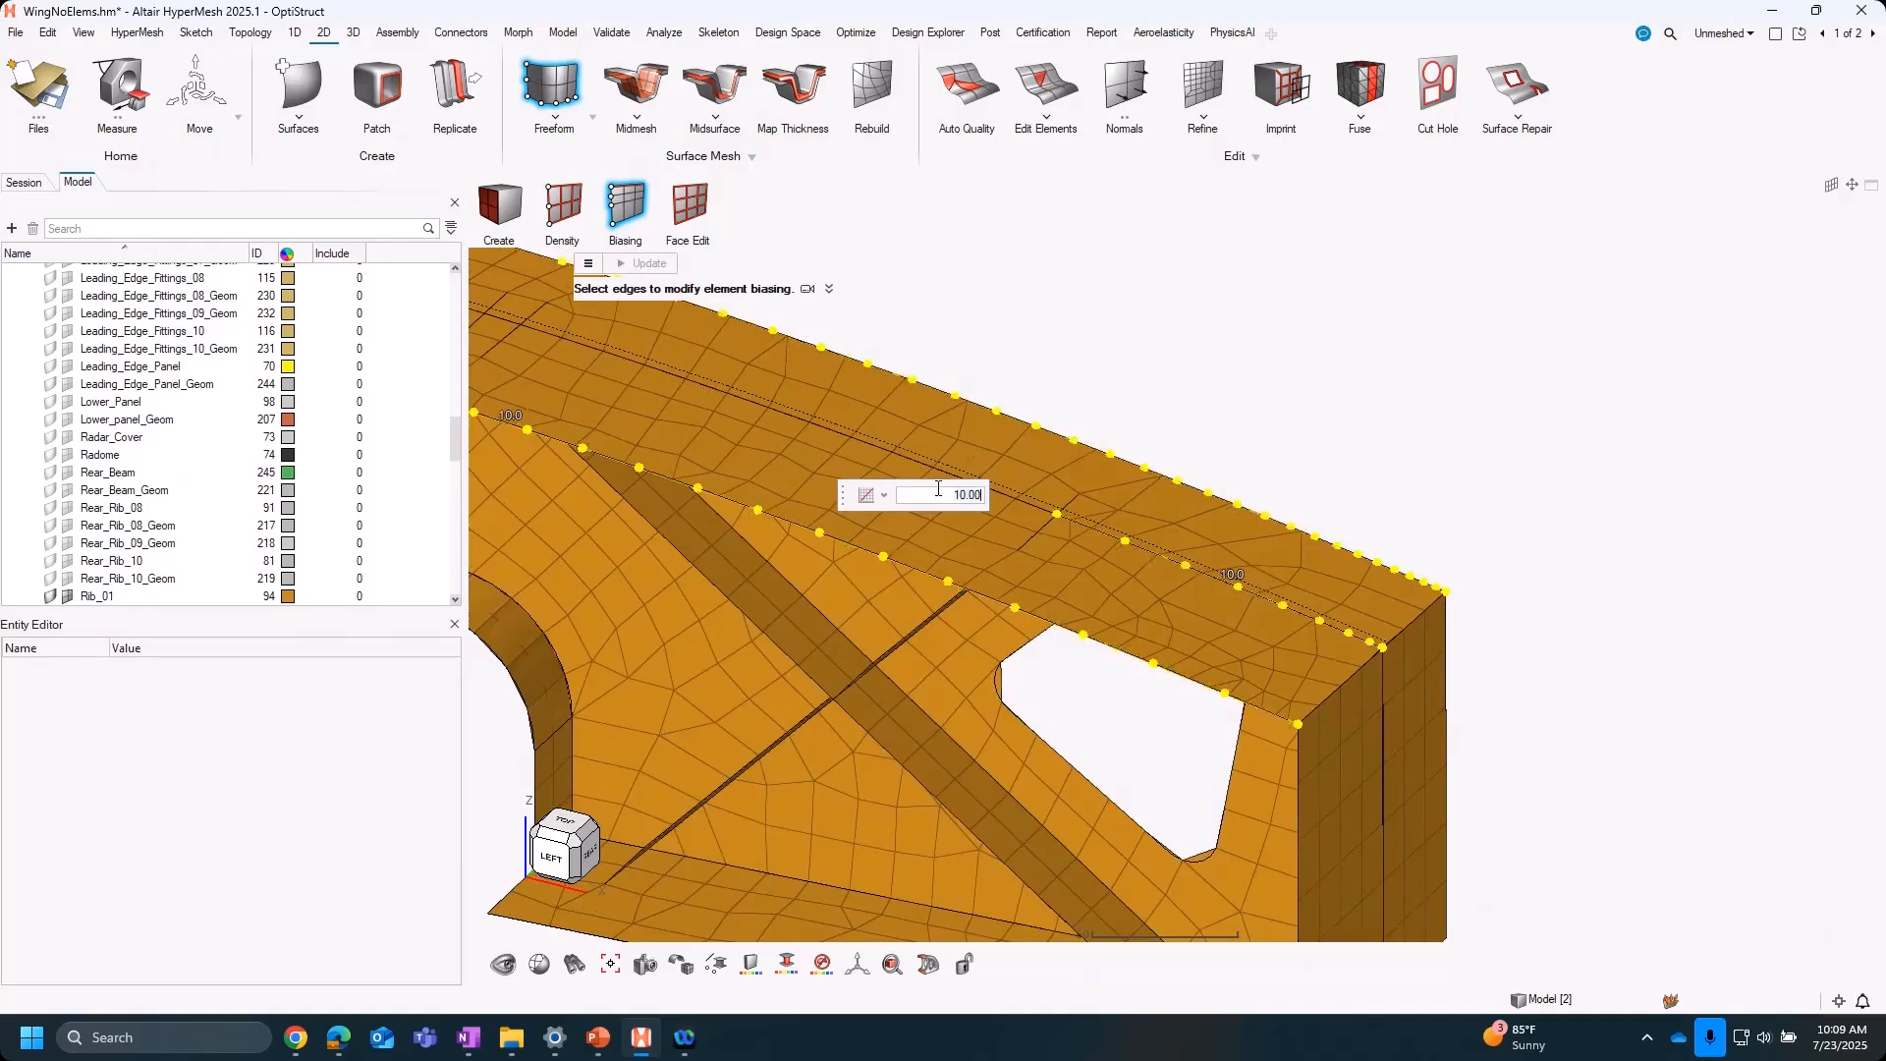
Undo the last biasing change on the upper flange edges
right_drag(1117, 321, 1489, 371)
scroll(1488, 371, down, 3)
right_drag(1116, 652, 1020, 664)
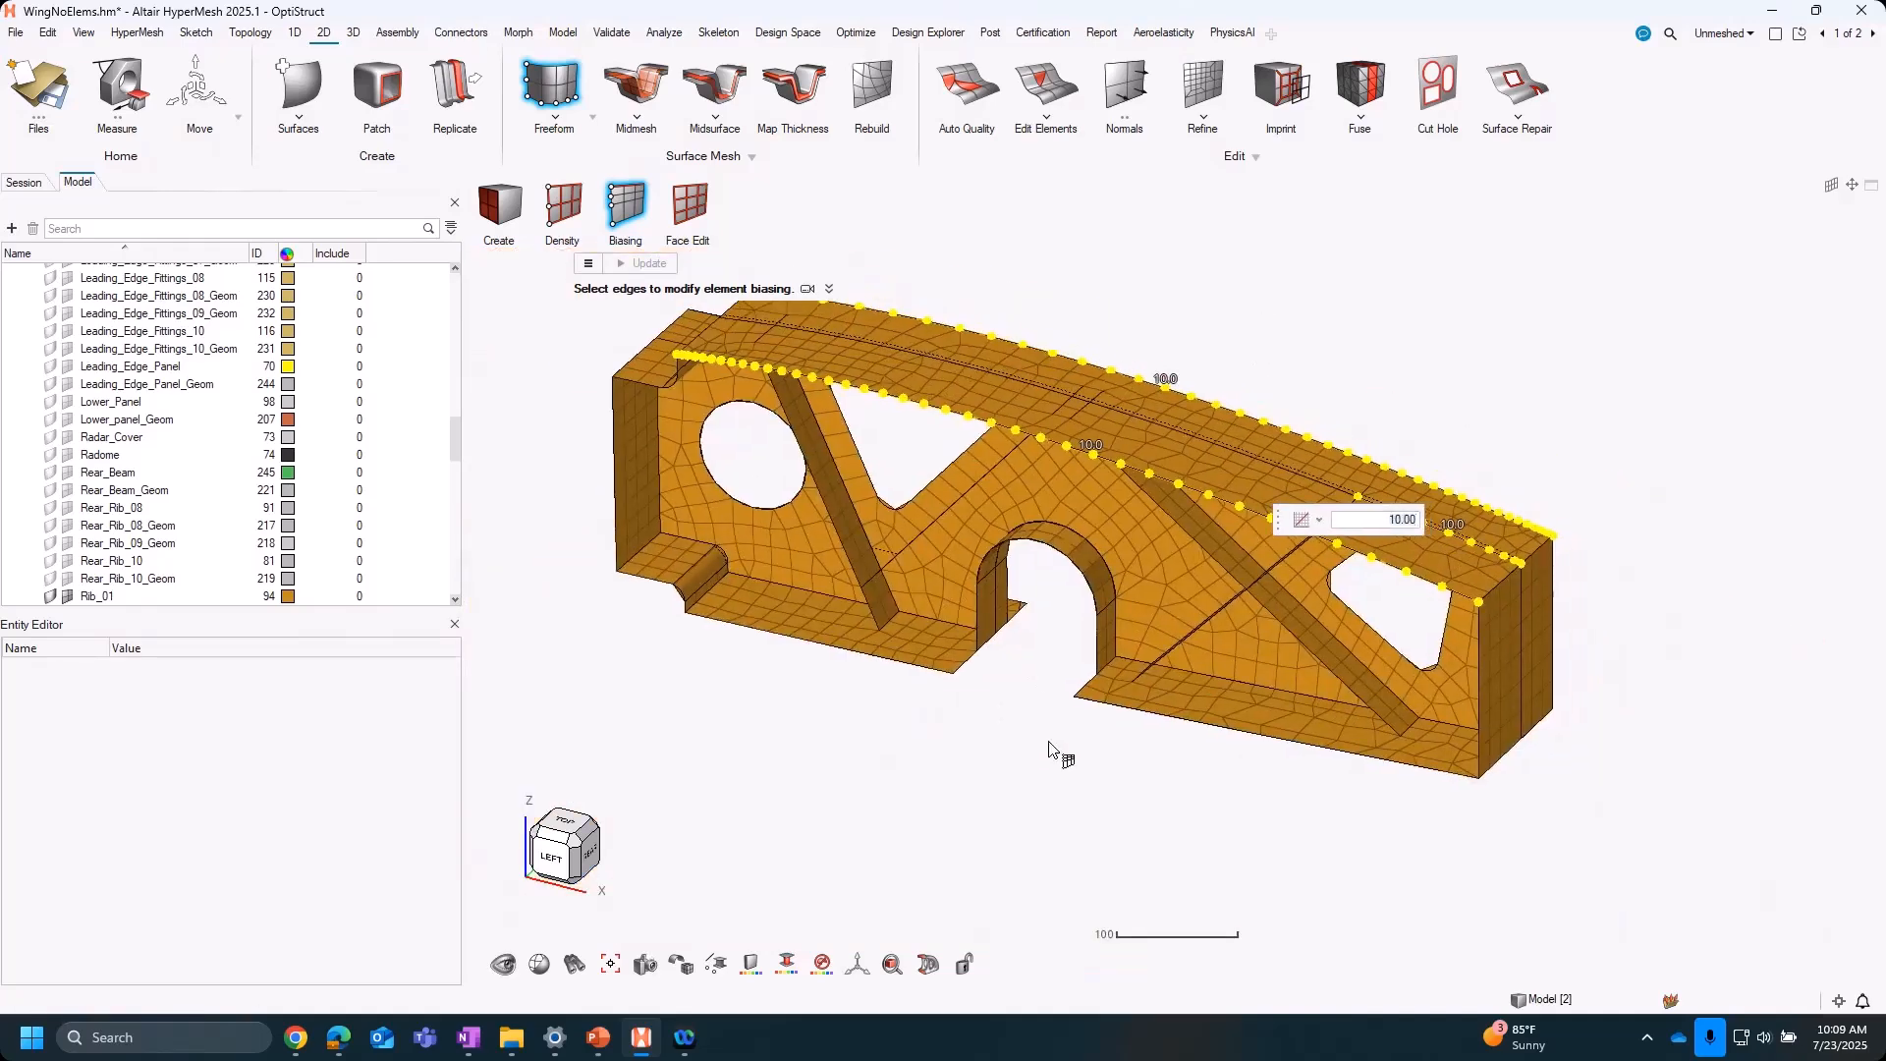
key(ctrl+z)
right_drag(1082, 741, 992, 764)
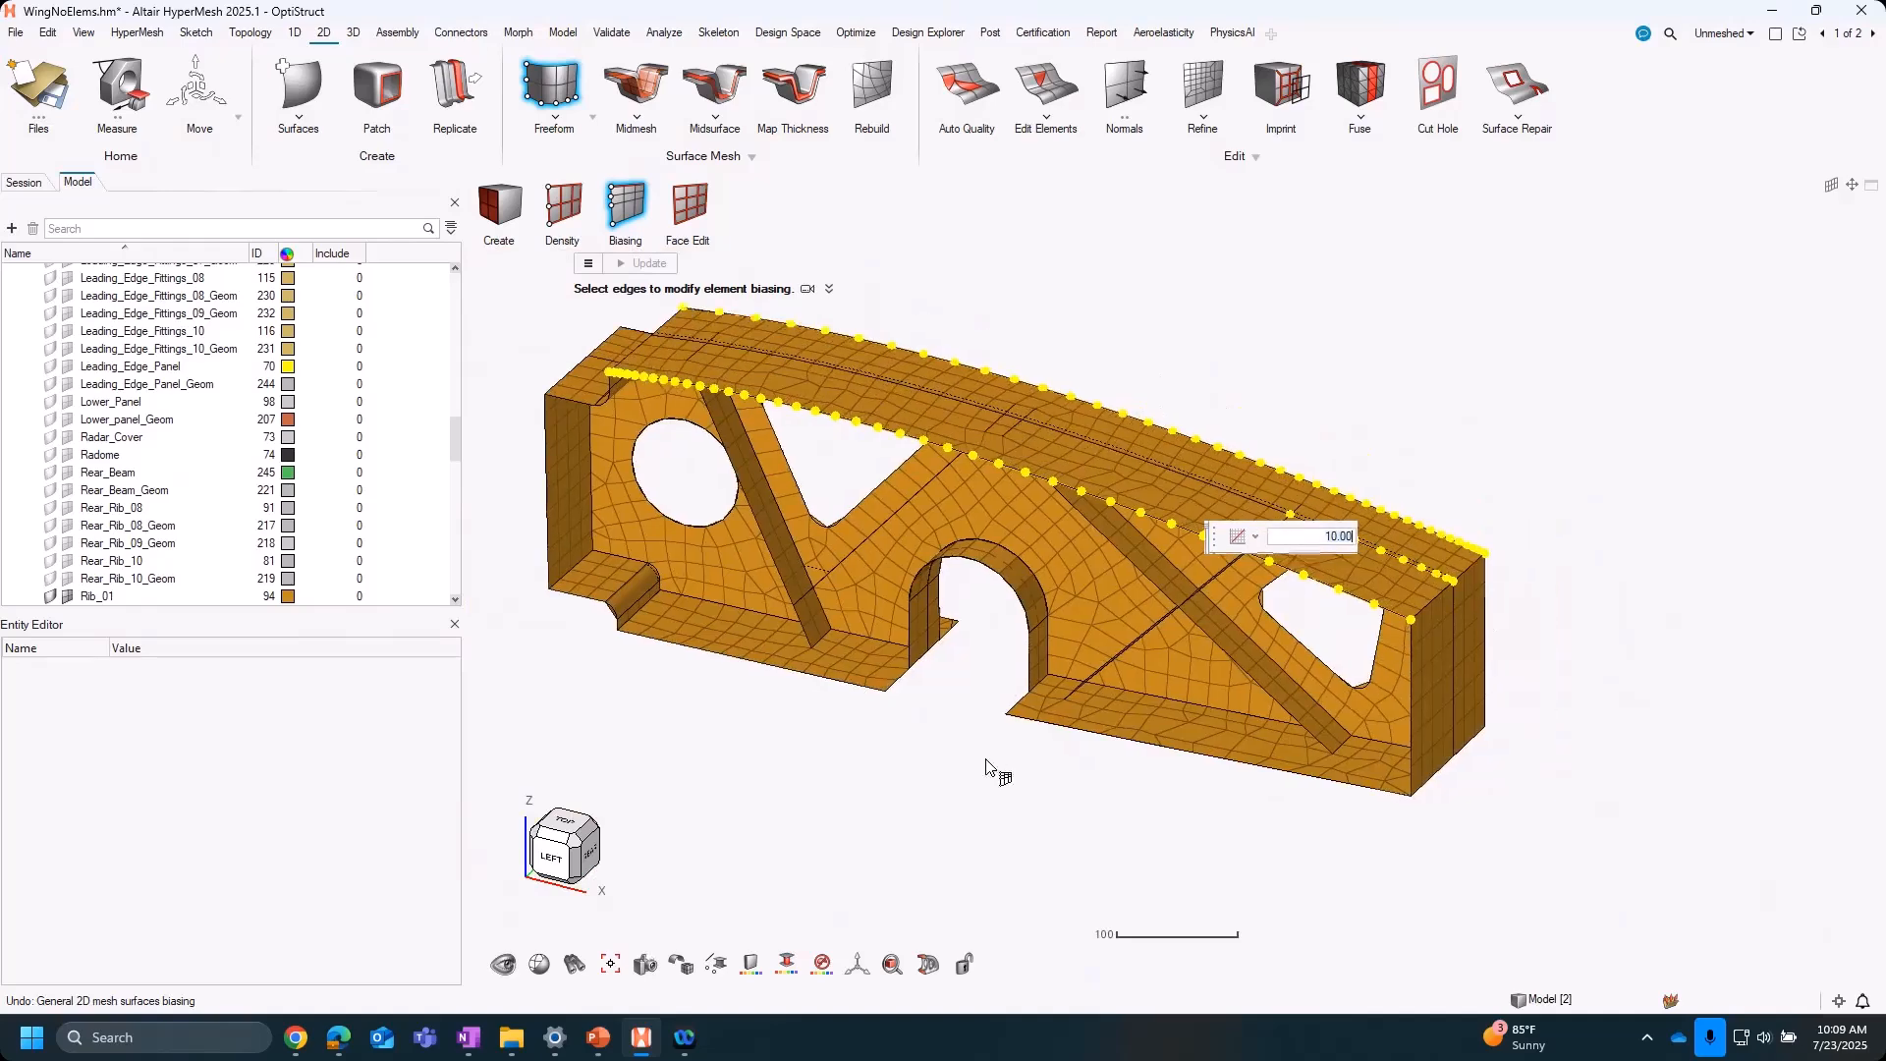
Examine the mapping method assigned to each rib surface in Face Edit, and exit the Freeform tool
click(691, 205)
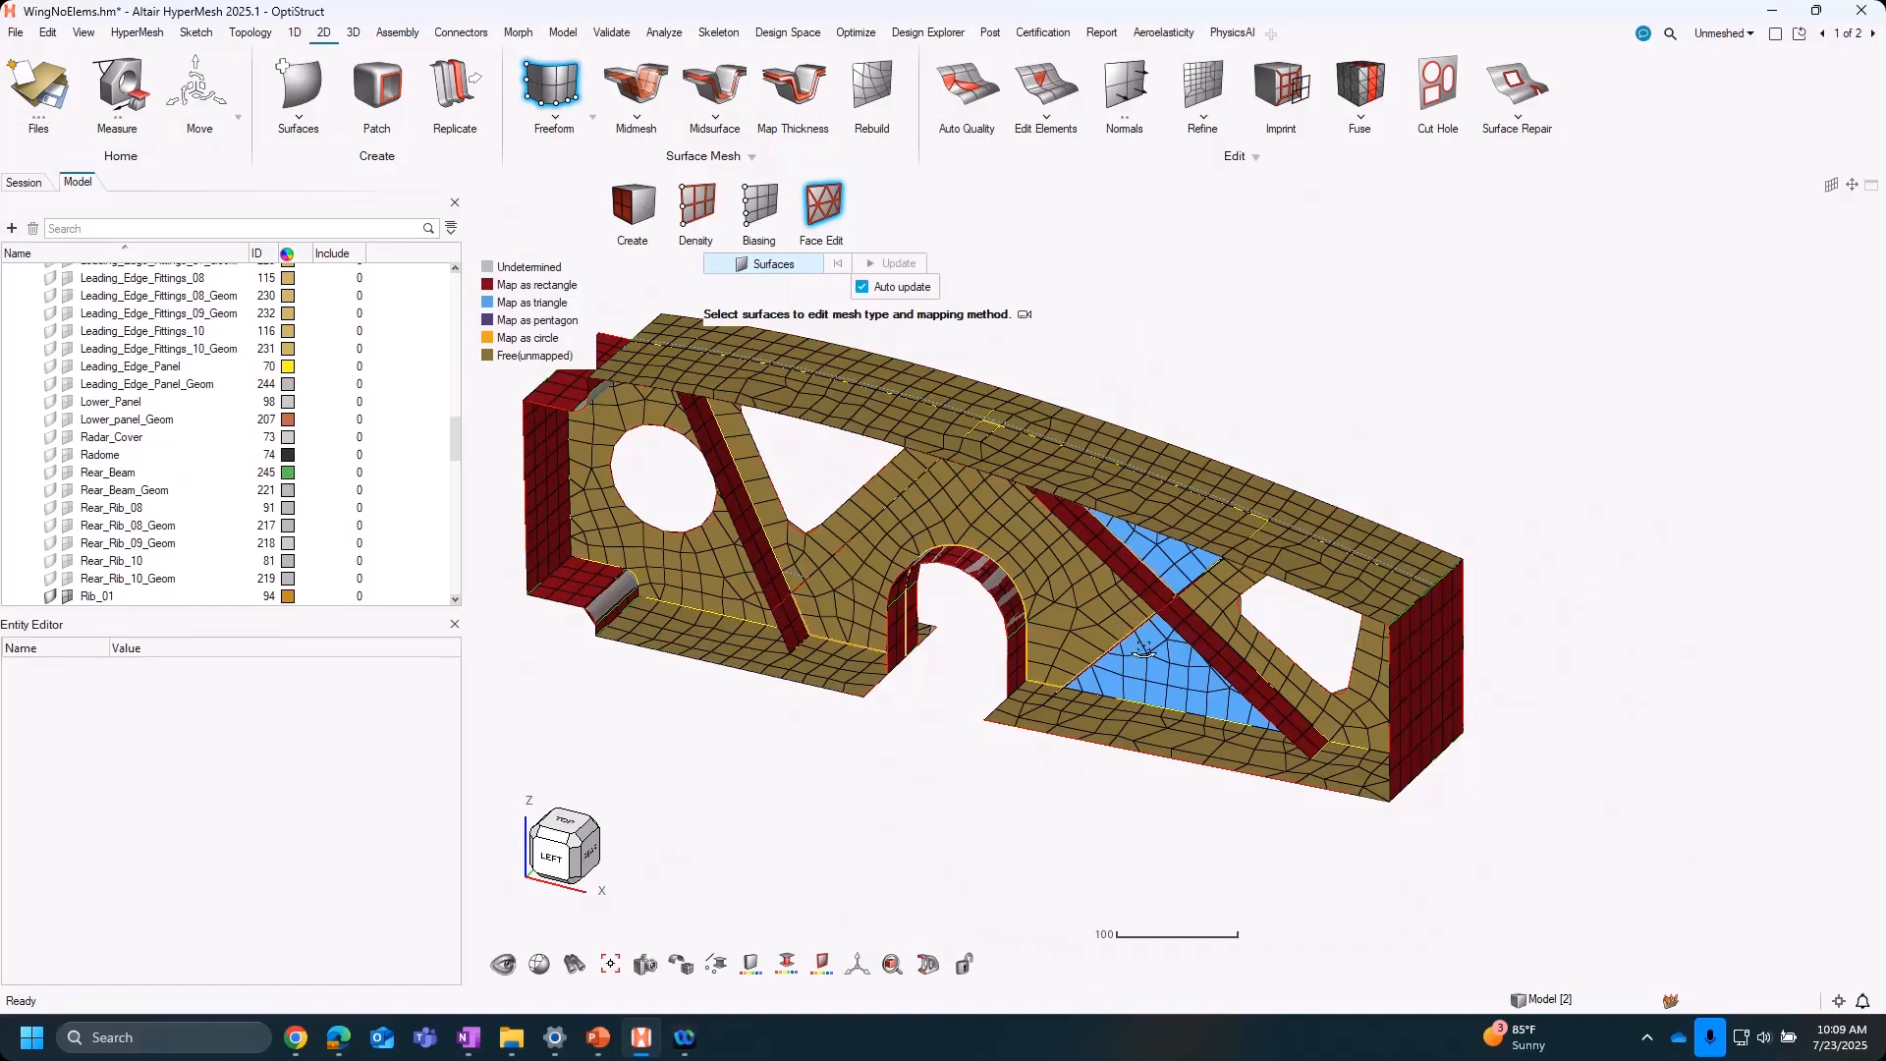
middle_drag(1100, 535, 1182, 629)
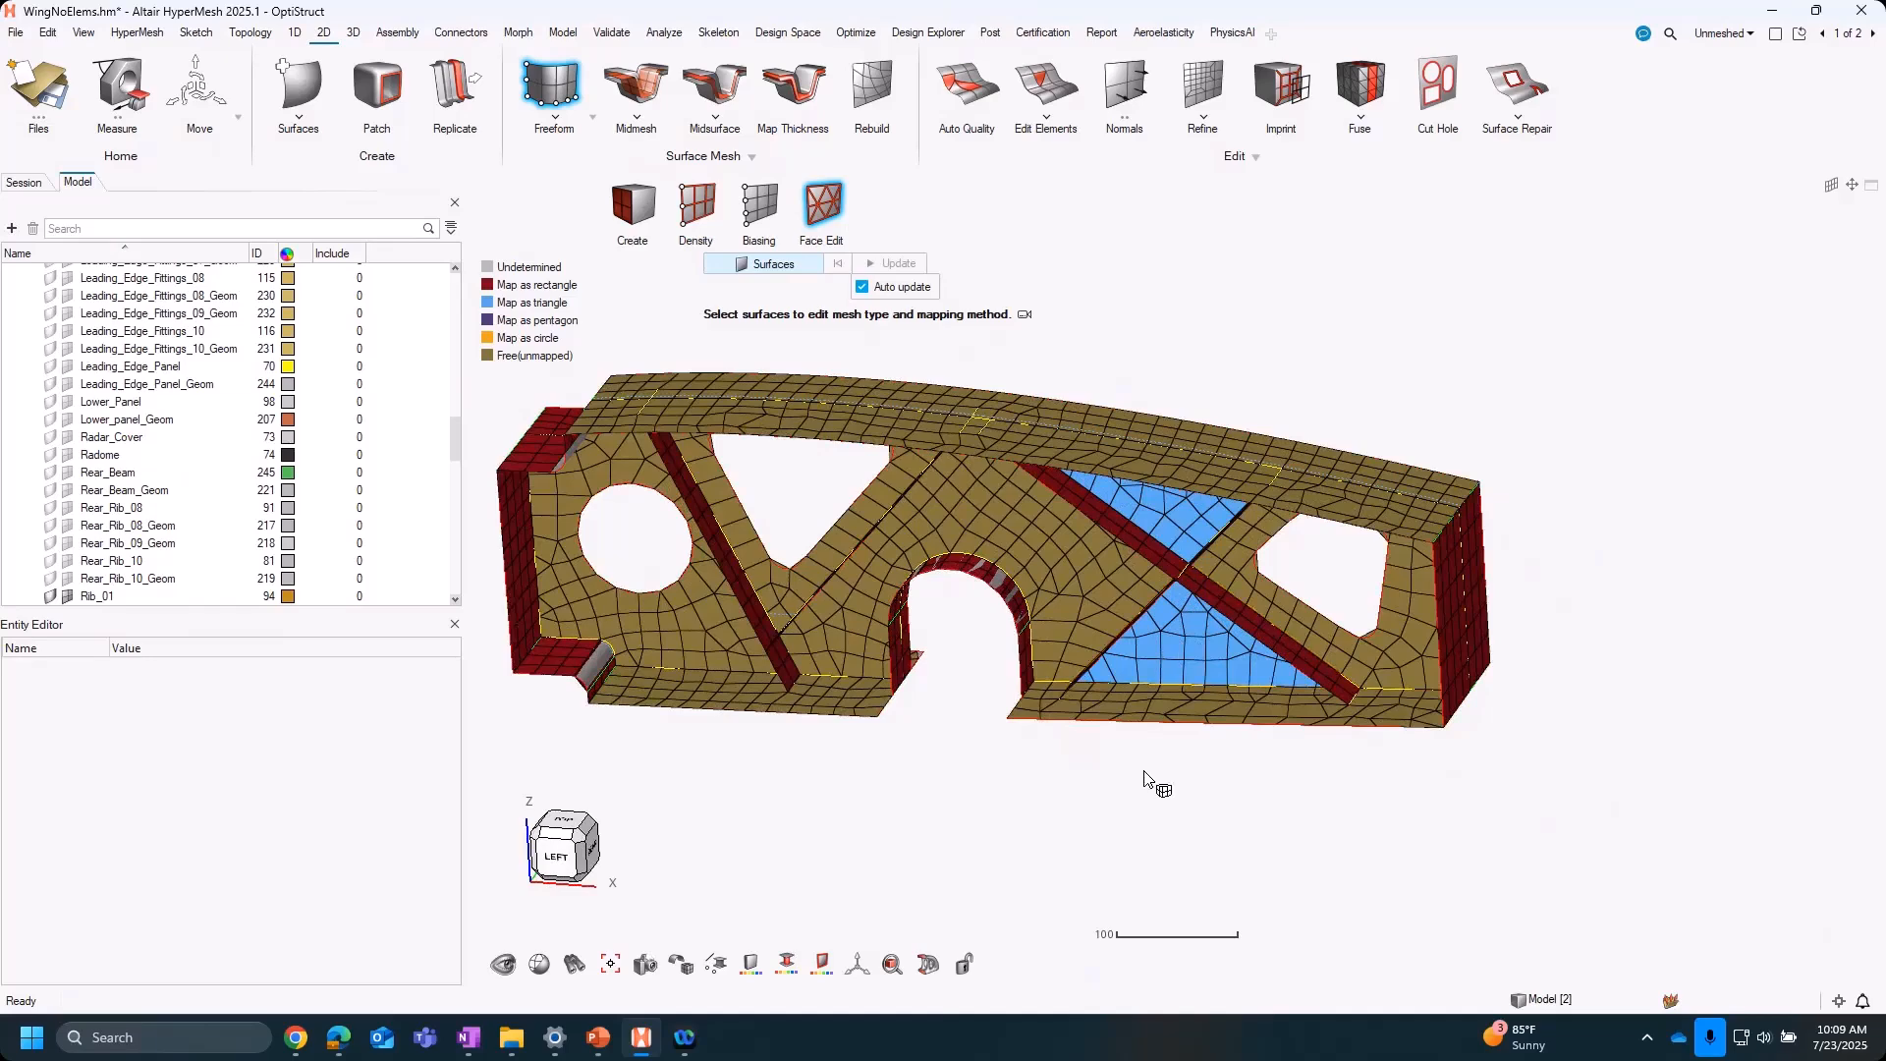
right_drag(1148, 763, 1299, 764)
mouse_move(1084, 701)
middle_down()
mouse_move(1067, 652)
mouse_move(1163, 620)
mouse_move(1087, 640)
mouse_move(1053, 701)
middle_up()
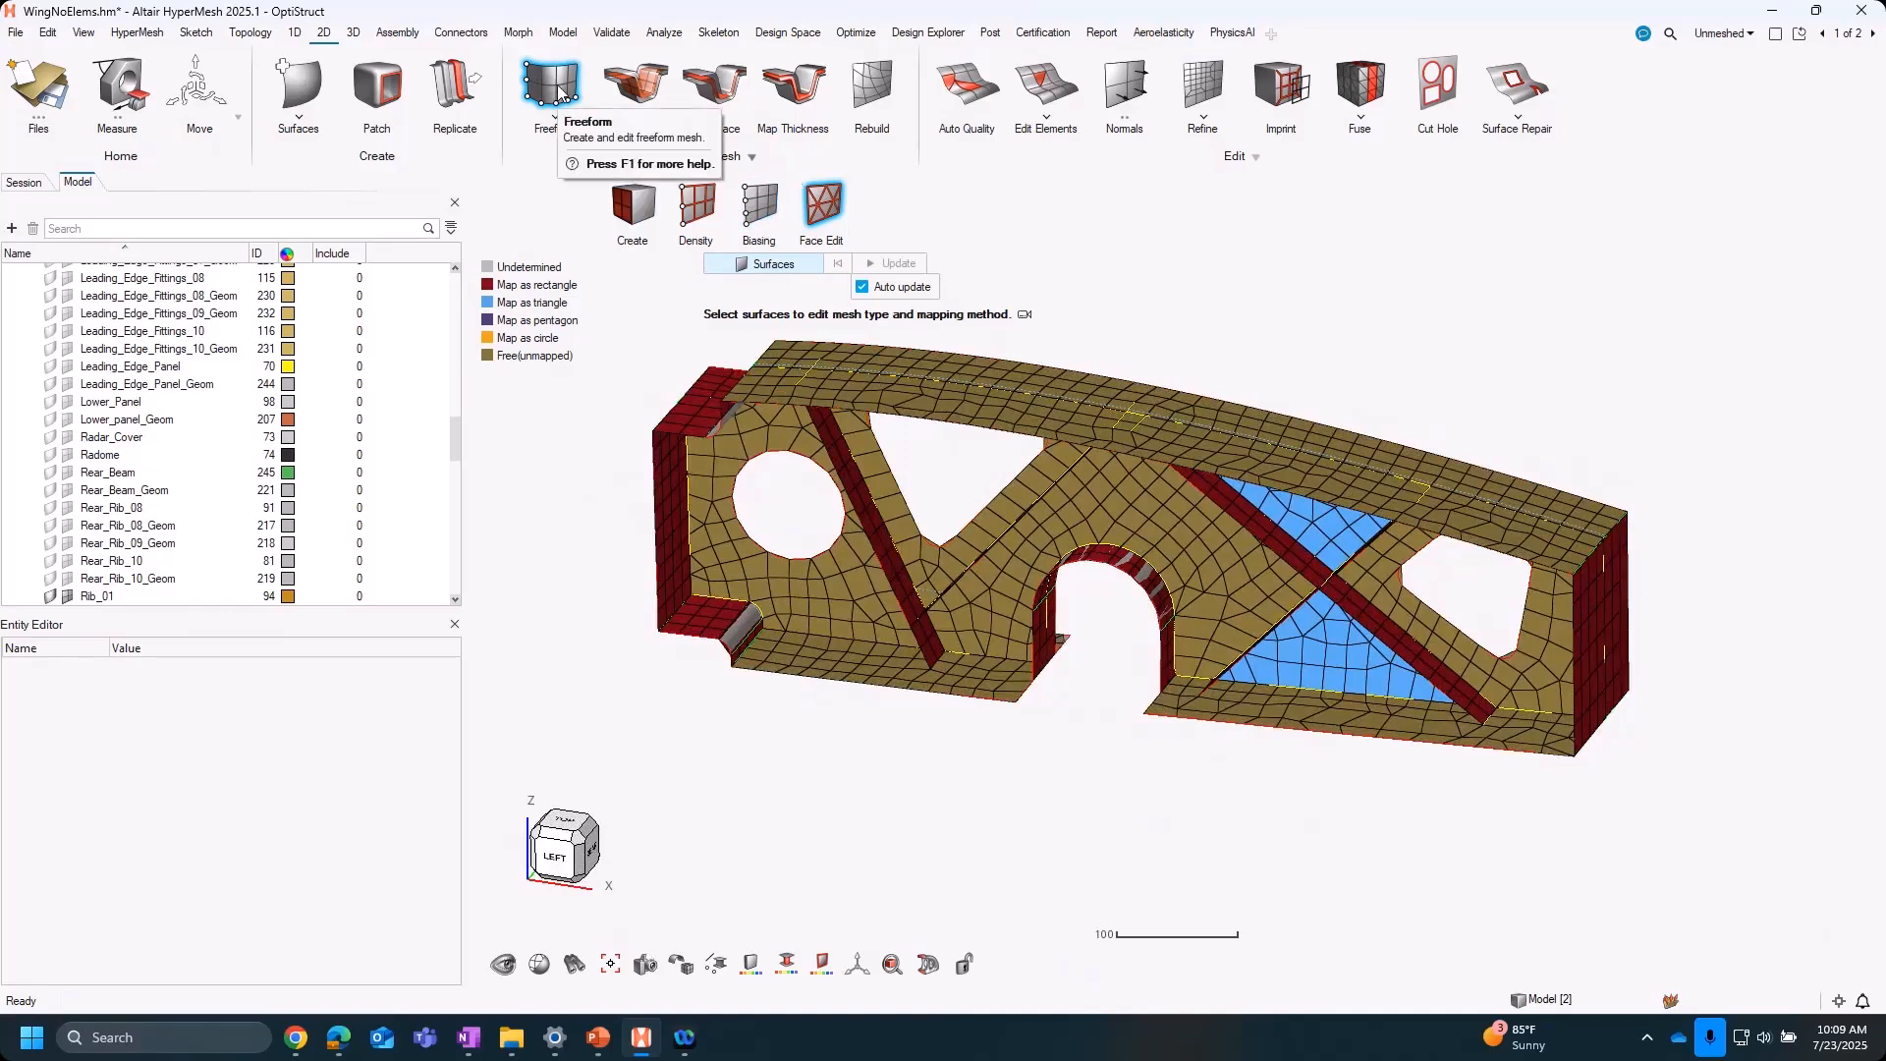
key(Escape)
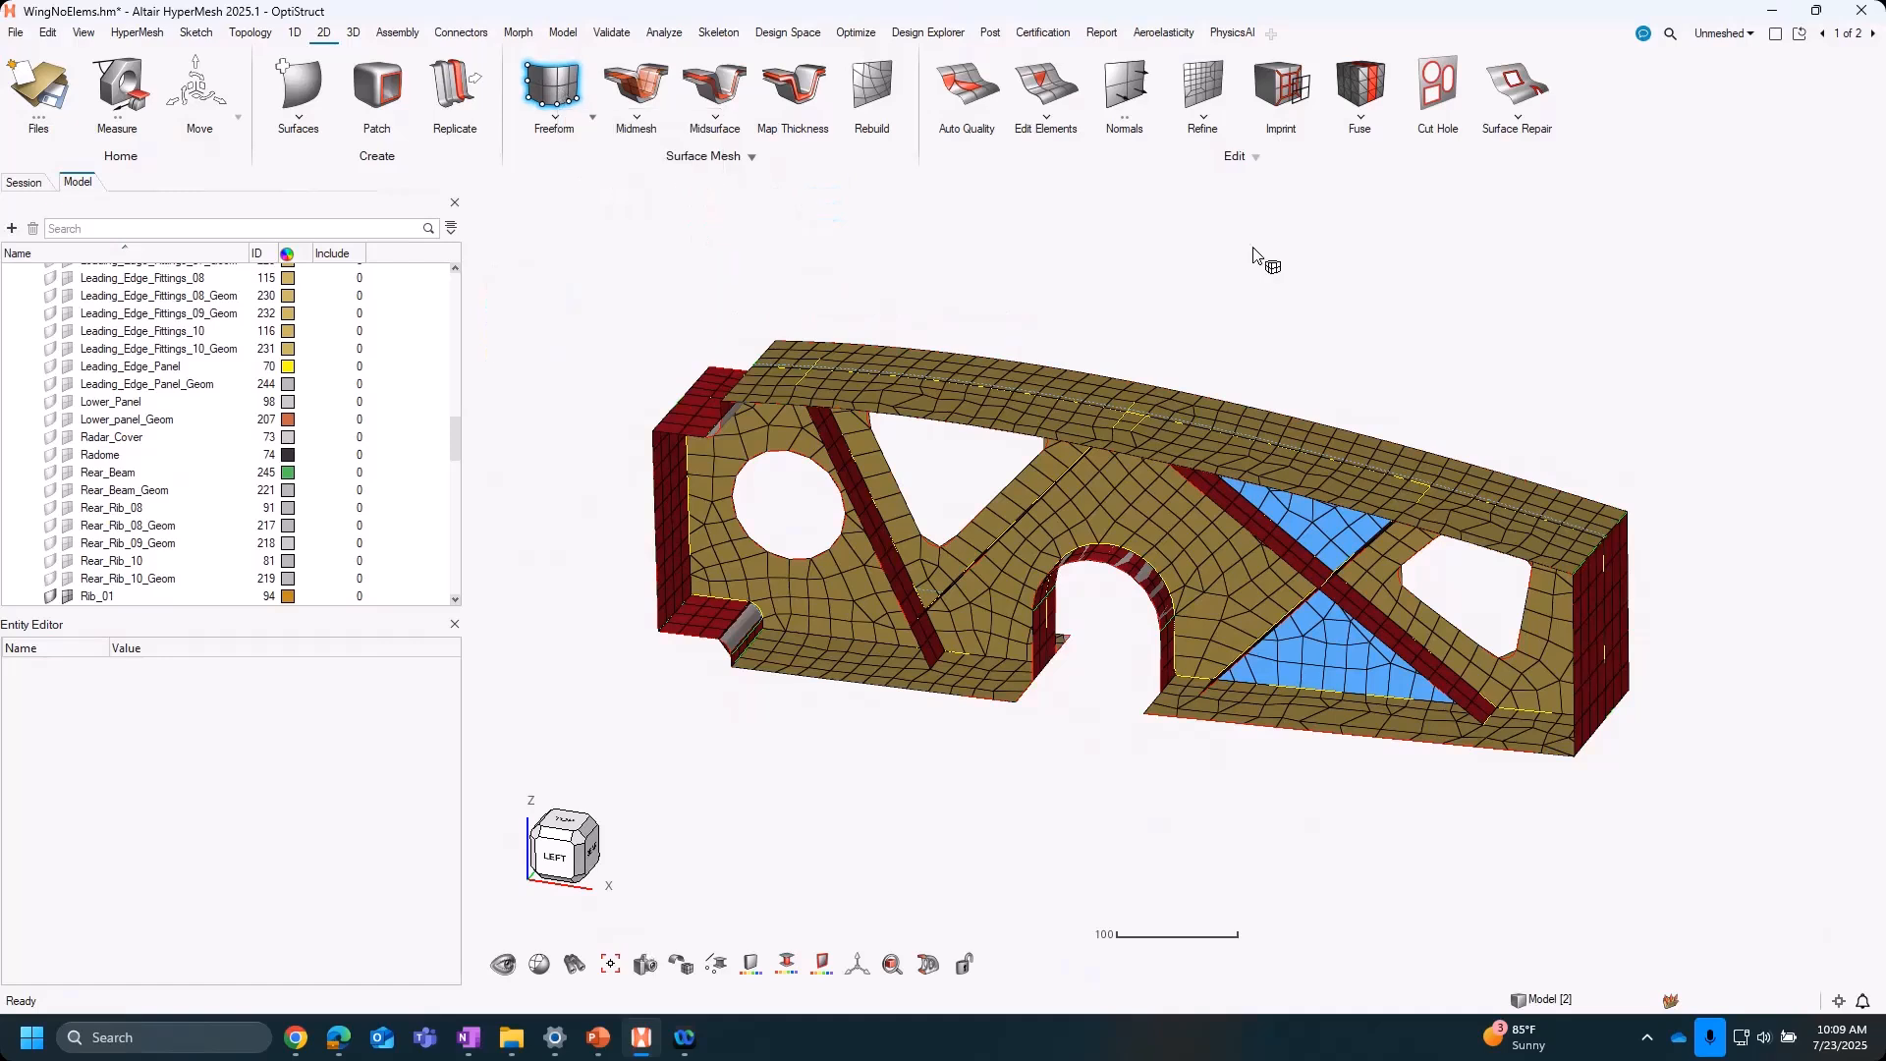
right_drag(1140, 255, 1144, 291)
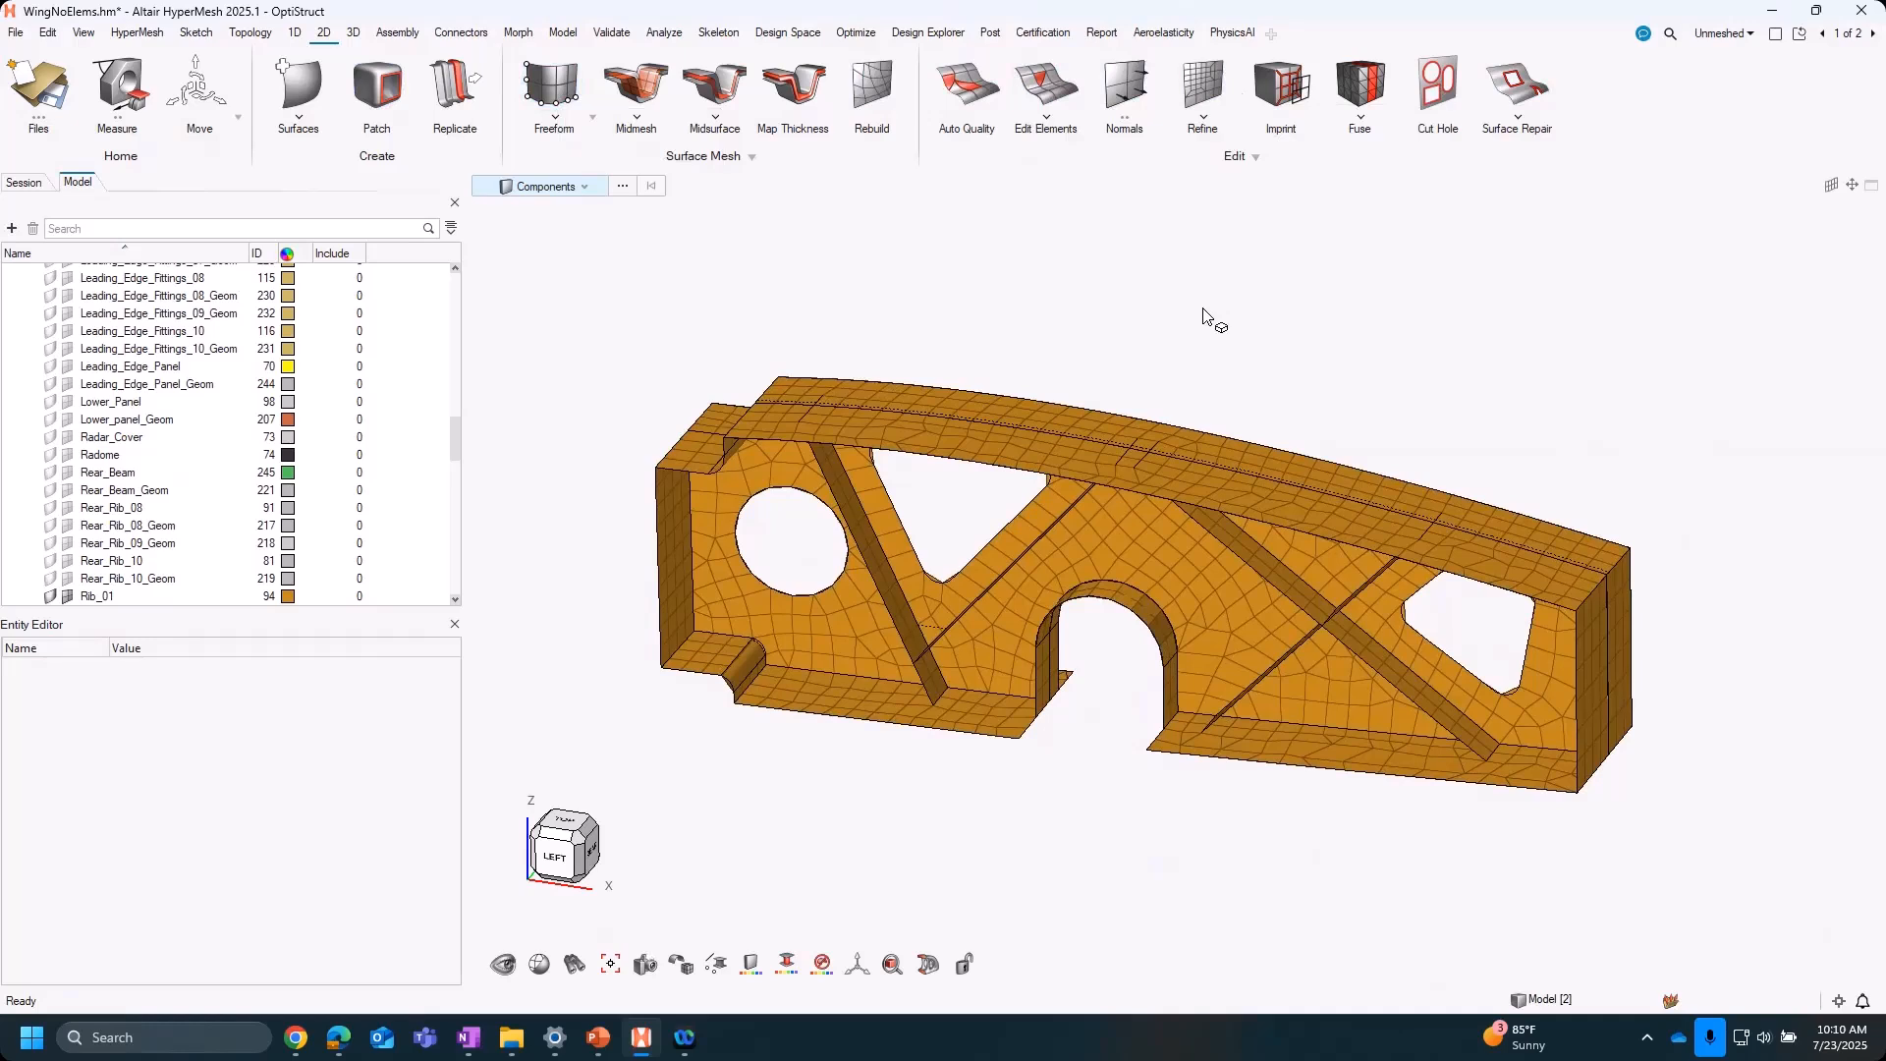
Remesh all displayed rib elements with Freeform, using elements as the input and an element size of 10
click(568, 96)
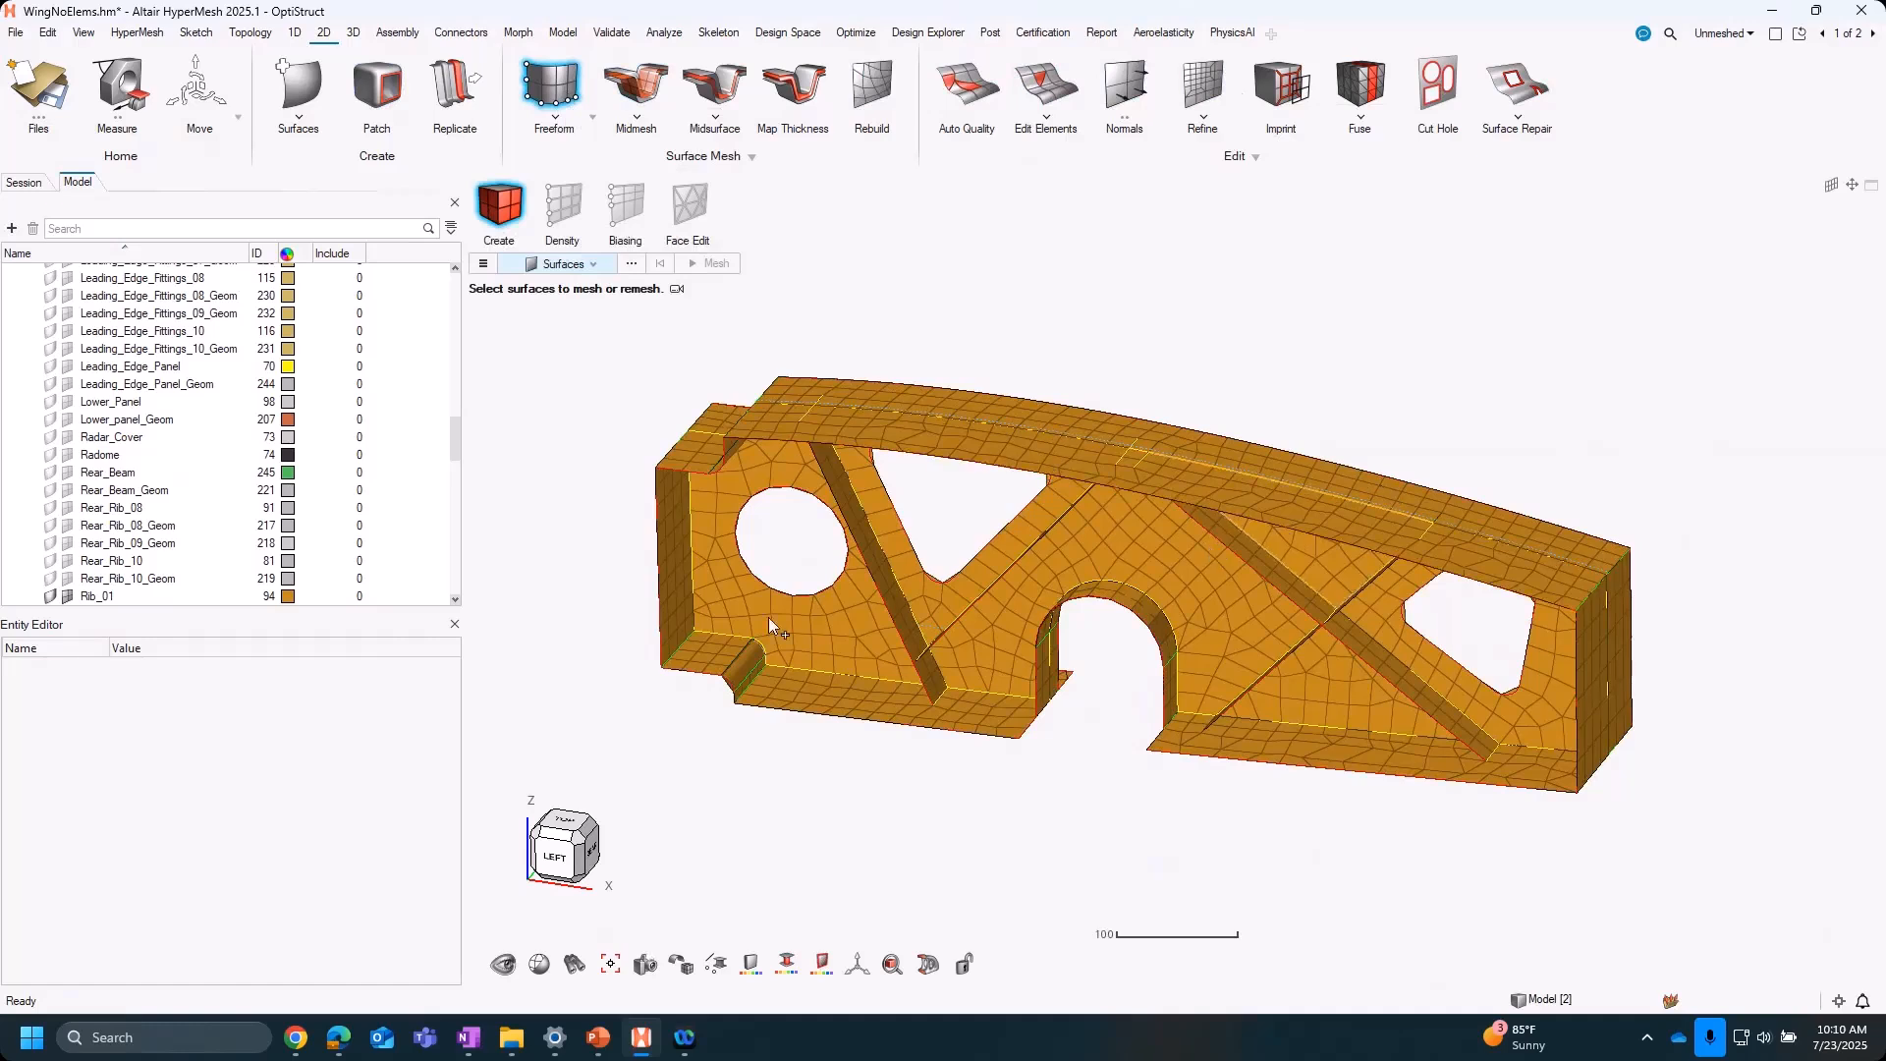
click(565, 265)
click(547, 325)
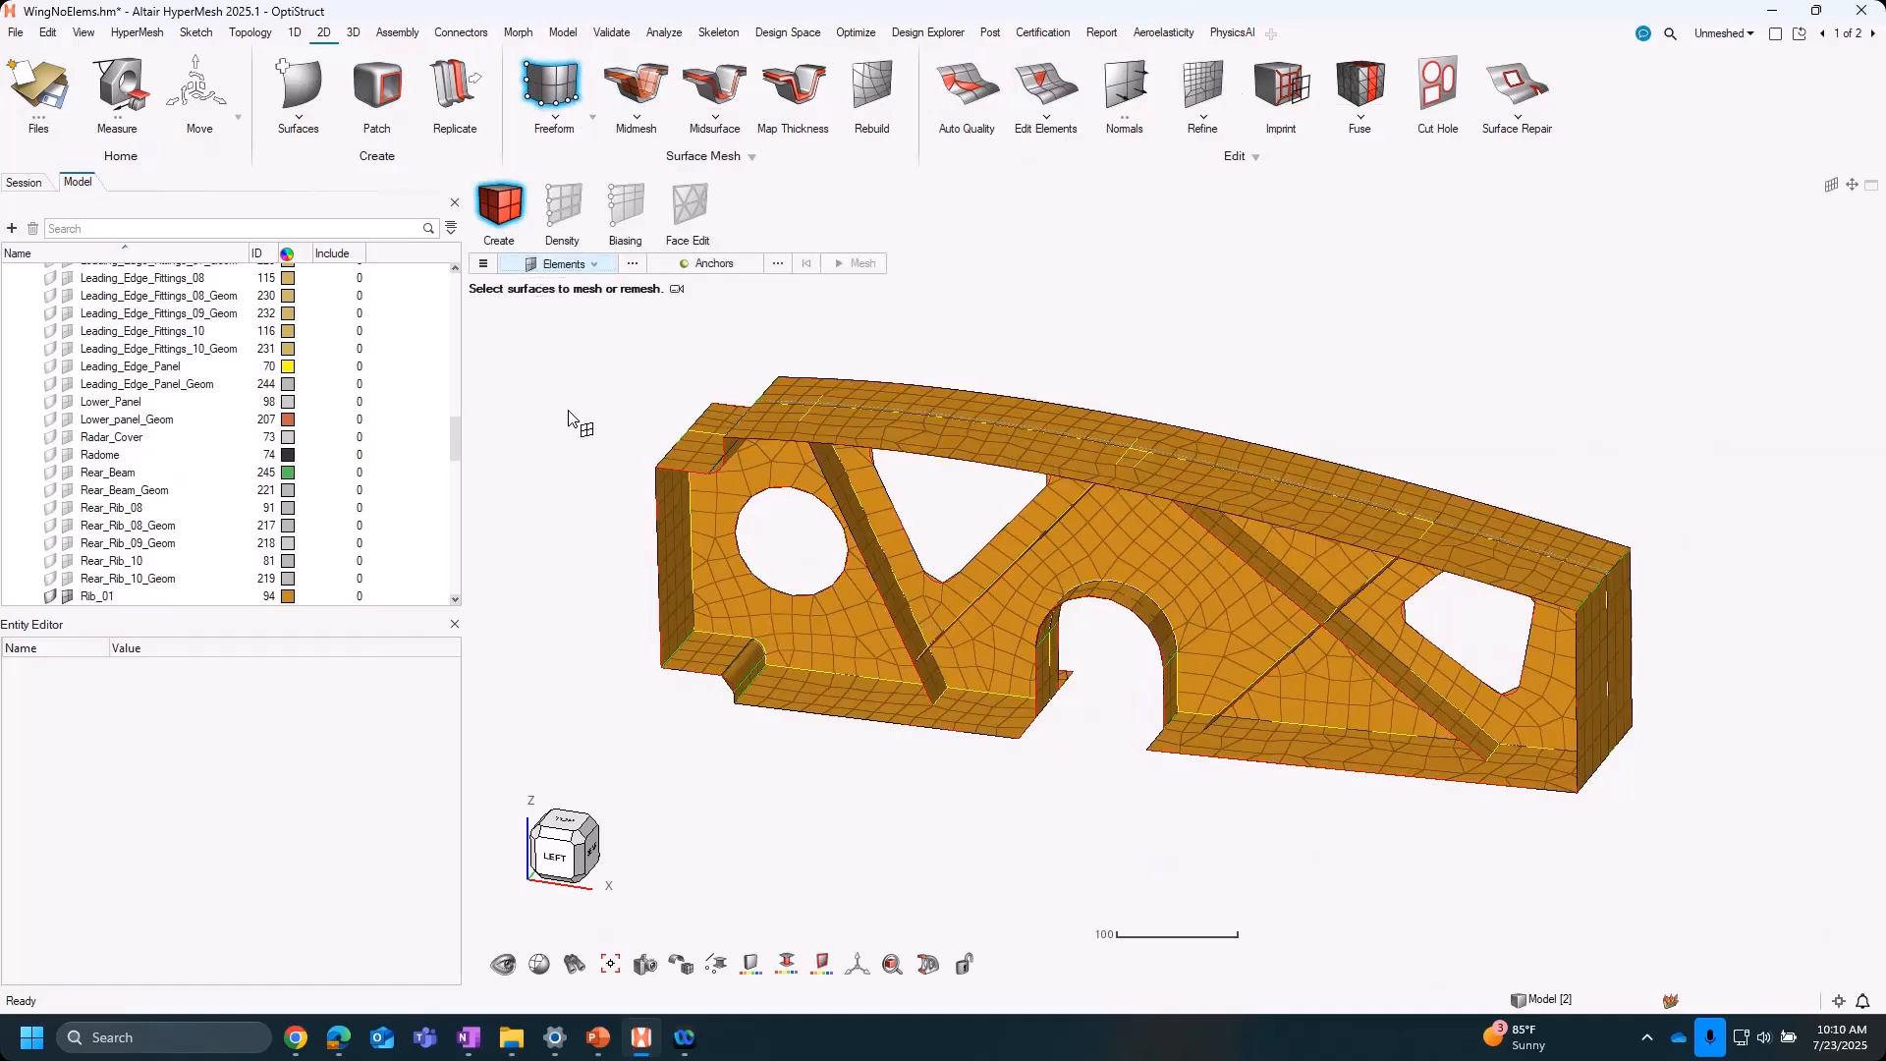
key(ctrl+a)
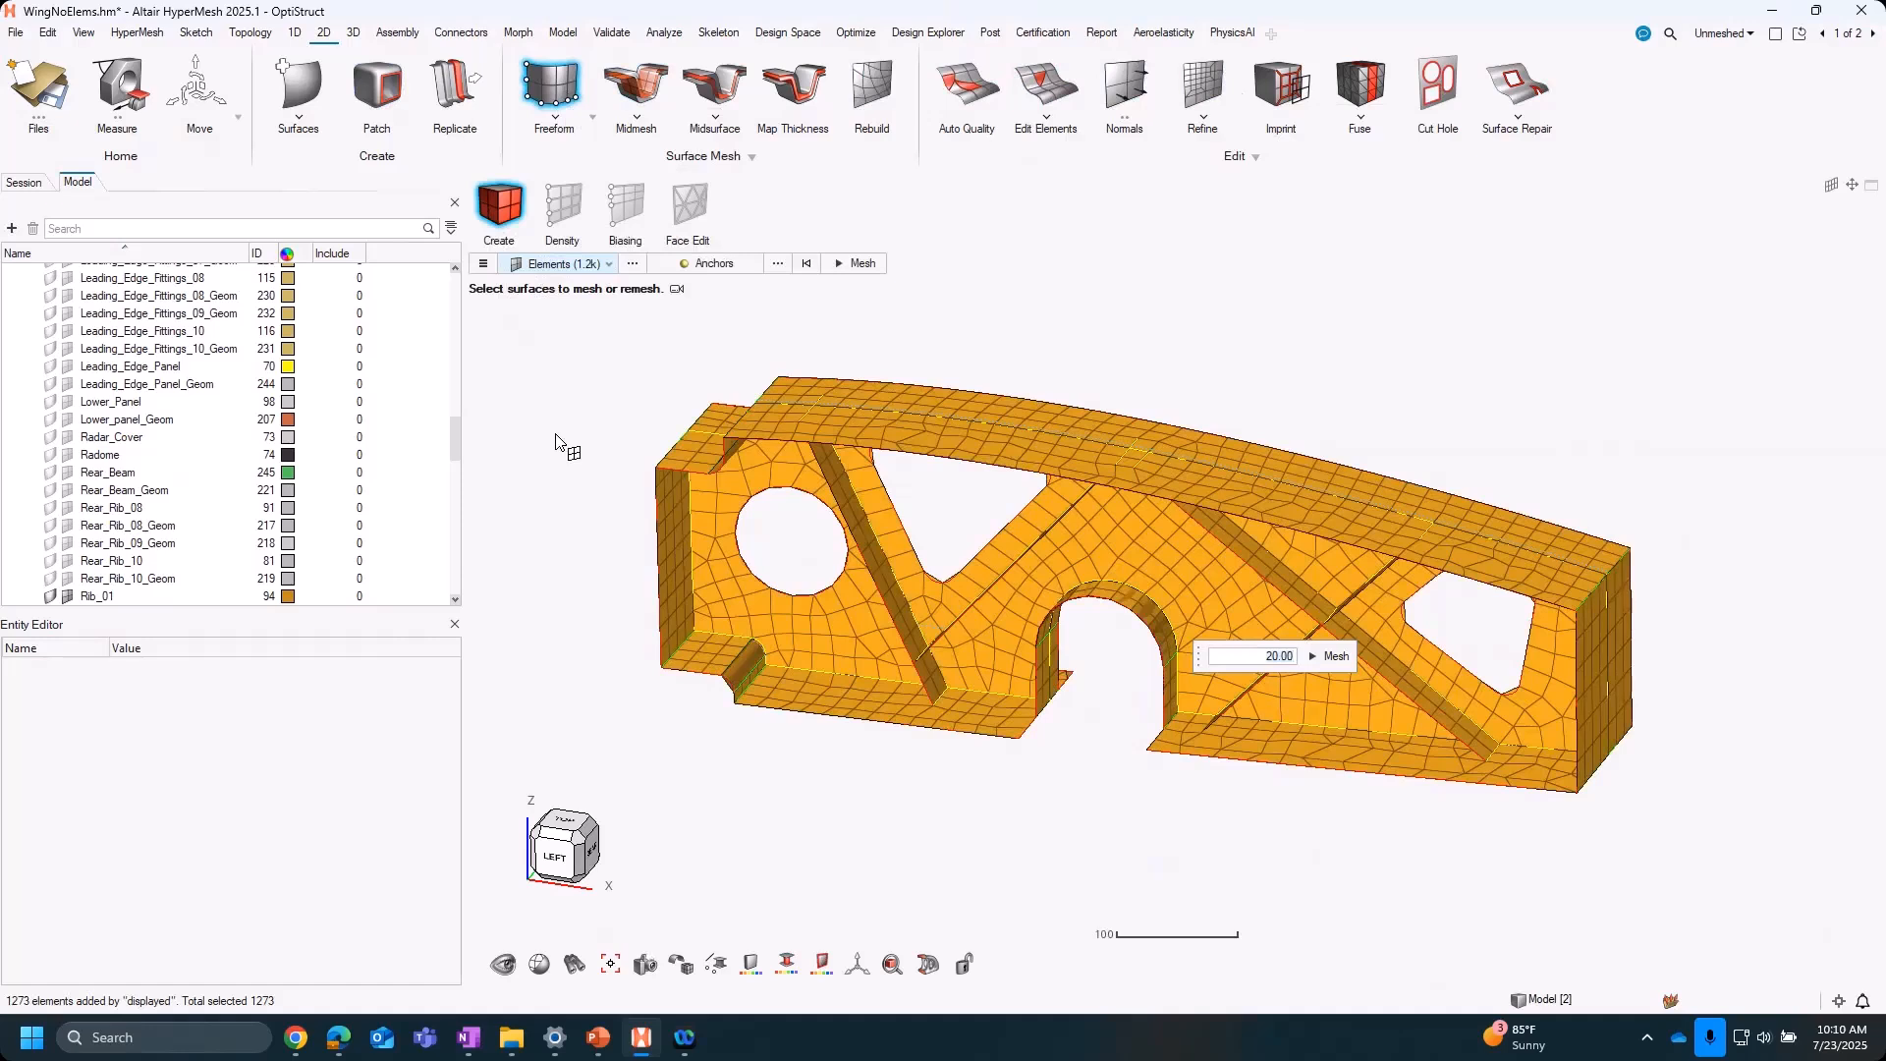
text(10)
key(Return)
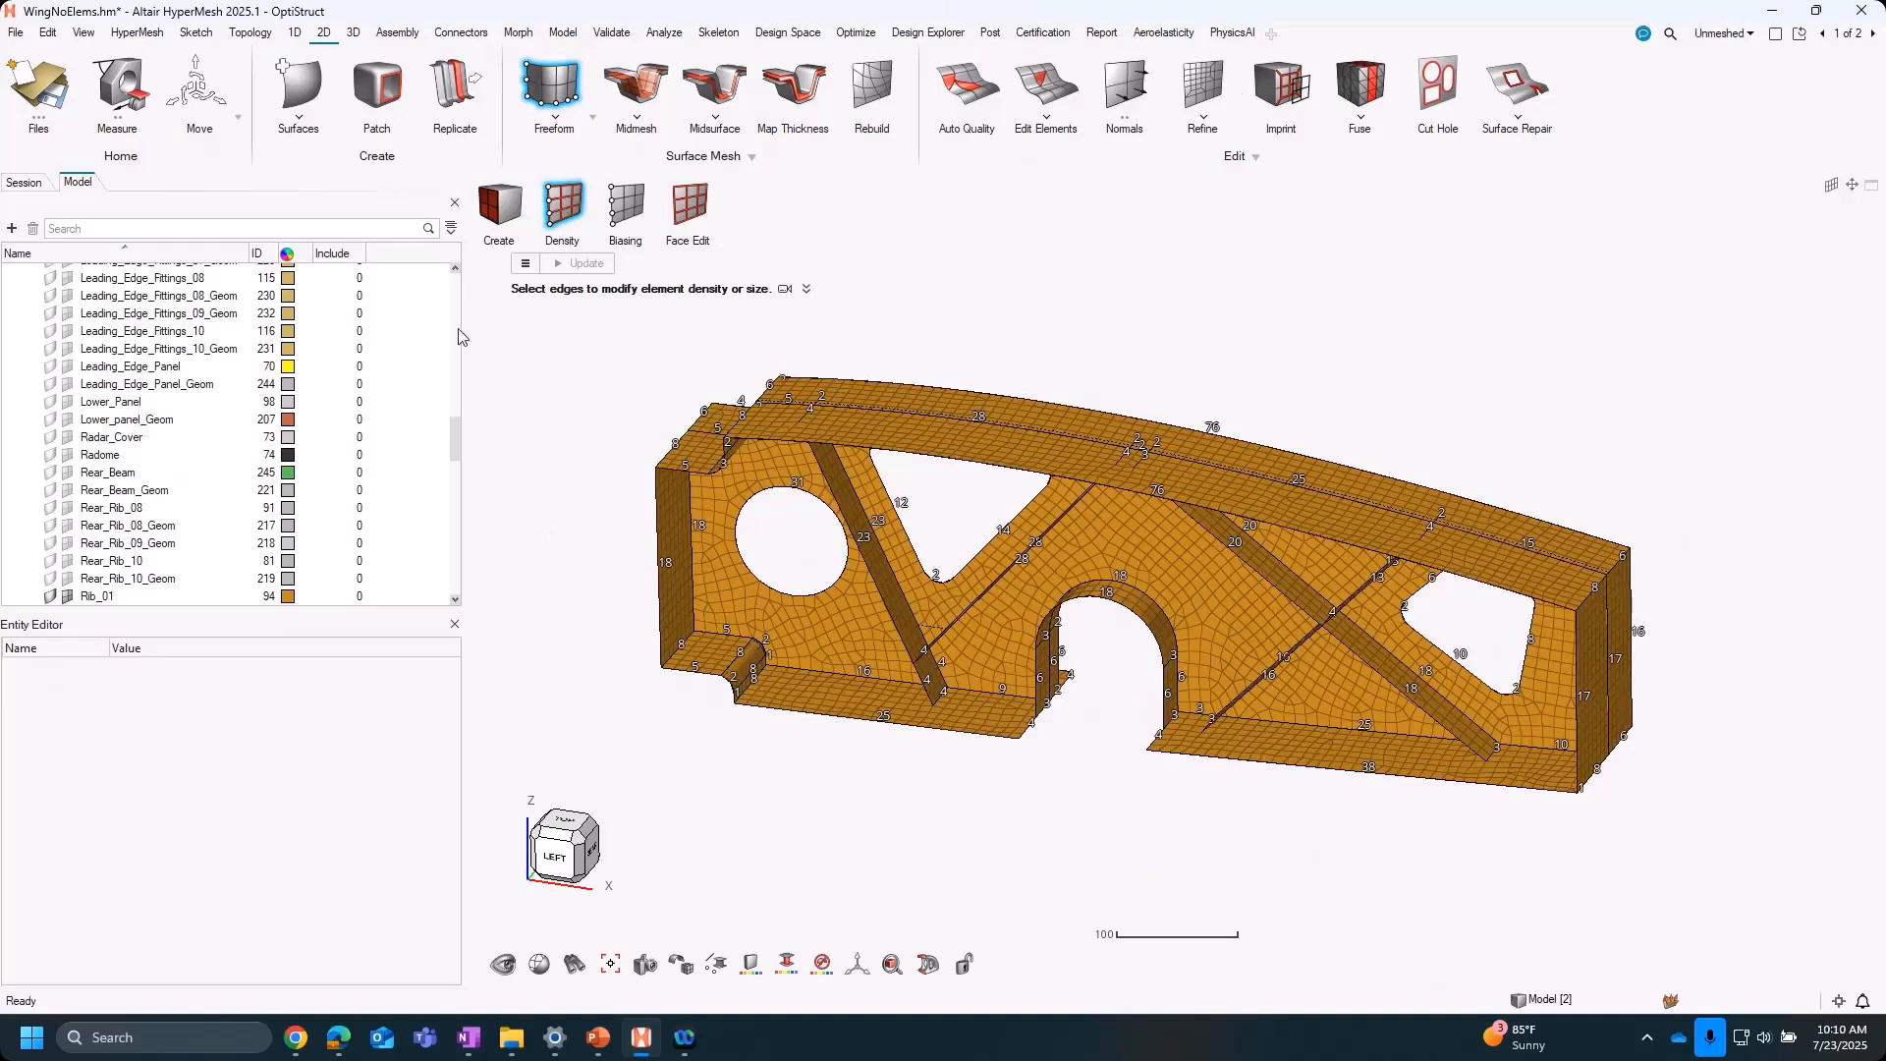
Look at the advanced By Component element selection for Freeform meshing, and cancel it without selecting anything
click(501, 204)
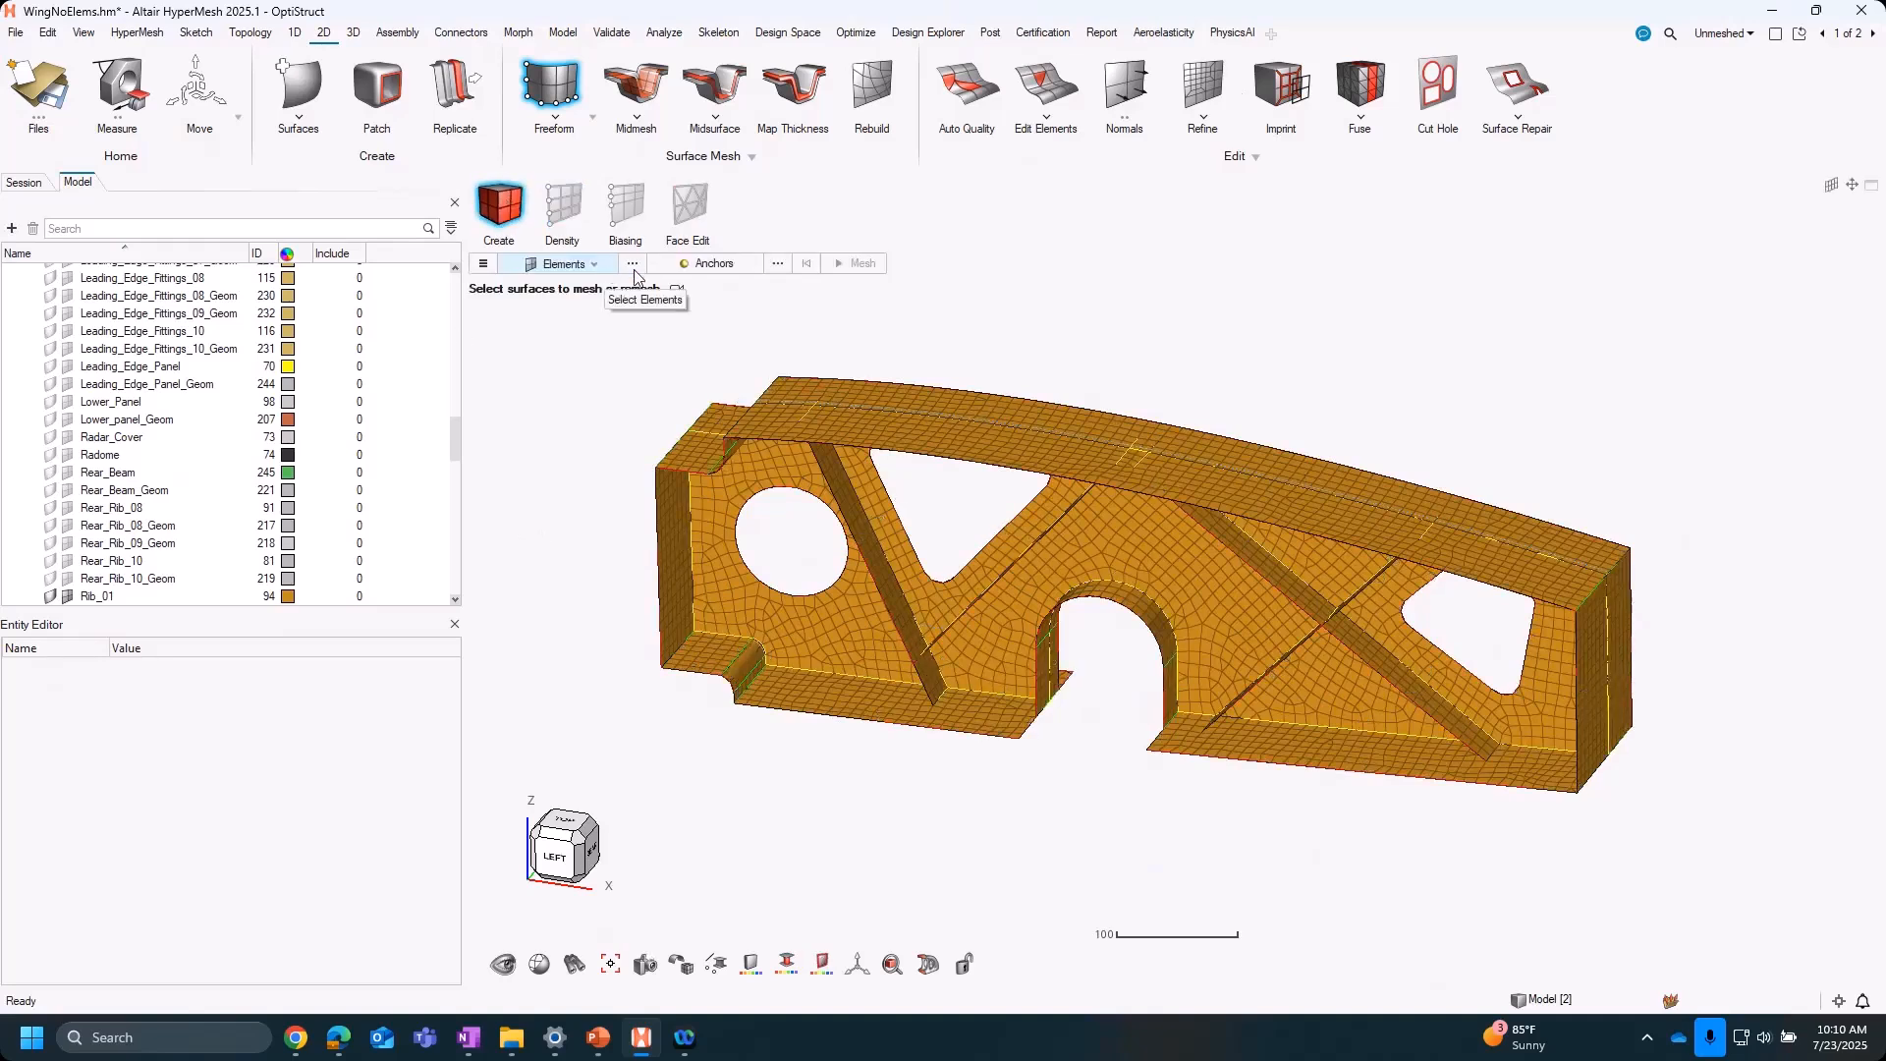
click(635, 275)
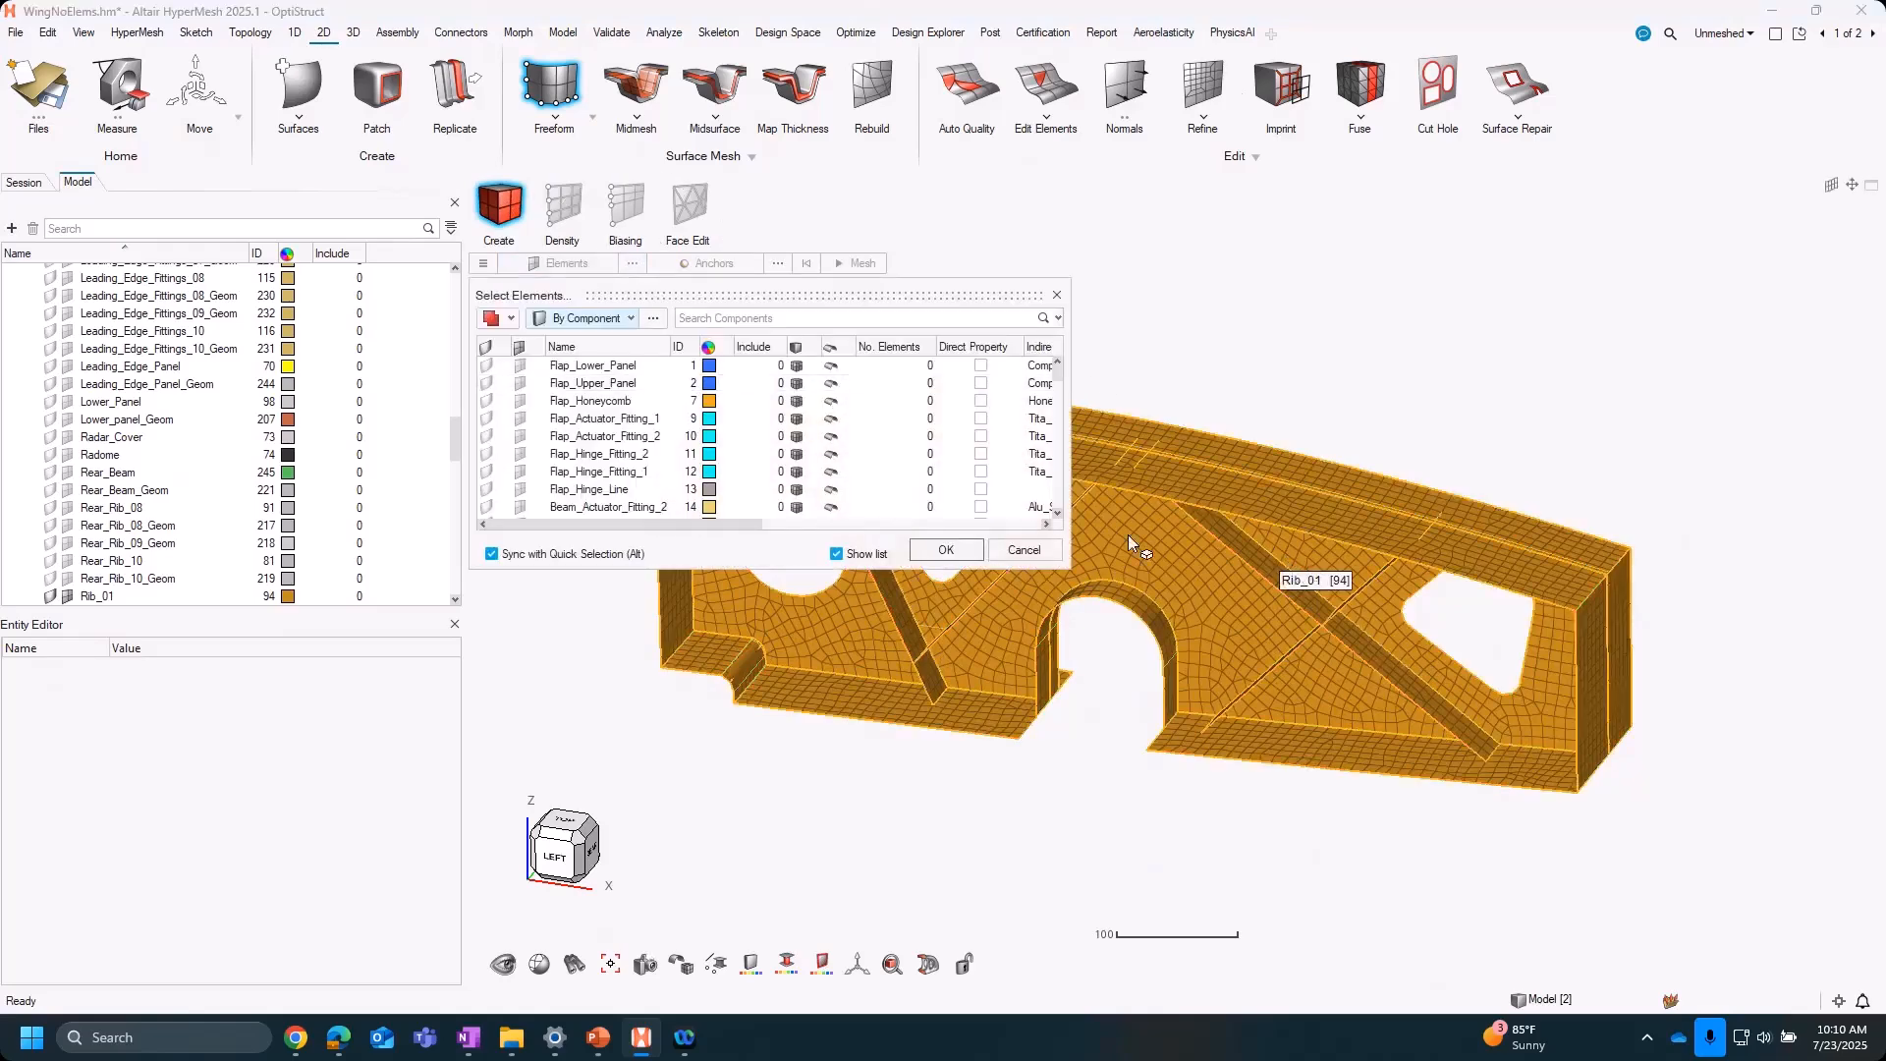
click(1039, 550)
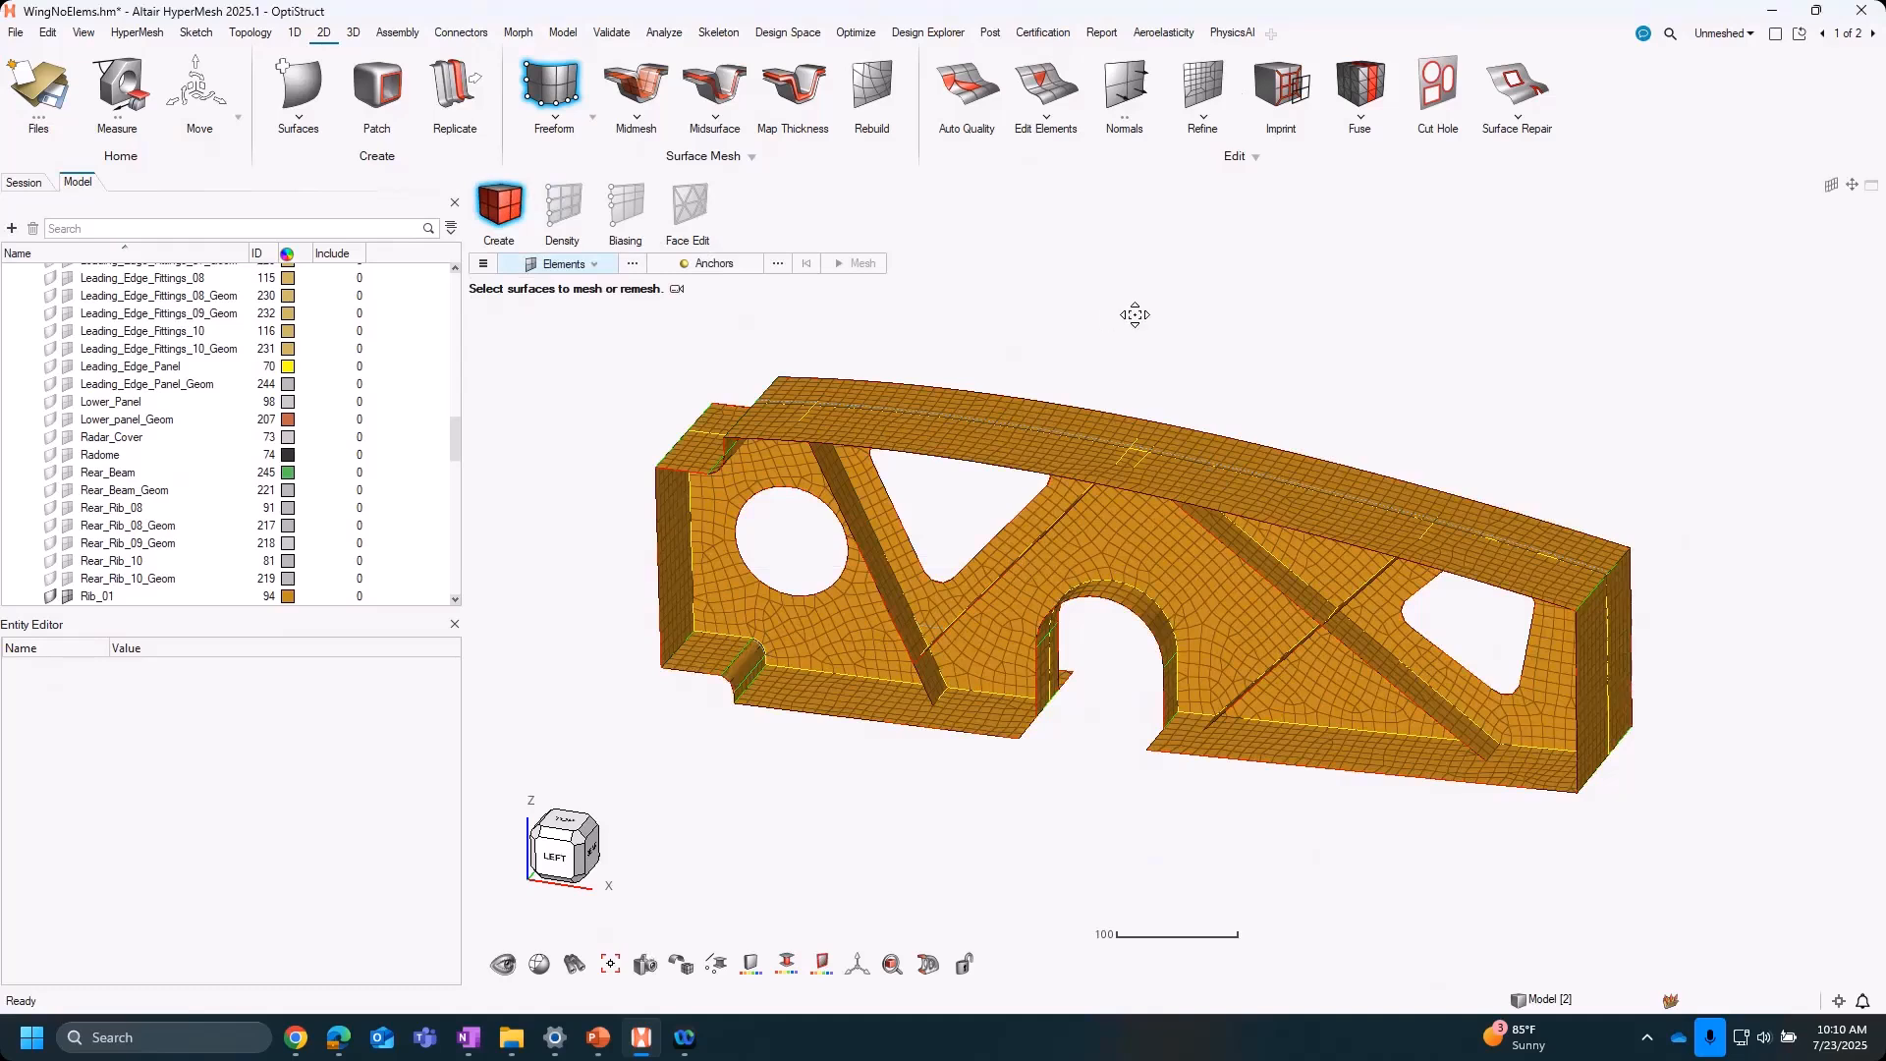
Switch the surface meshing tool from Freeform to Map Mesh
right_drag(1134, 314, 1177, 337)
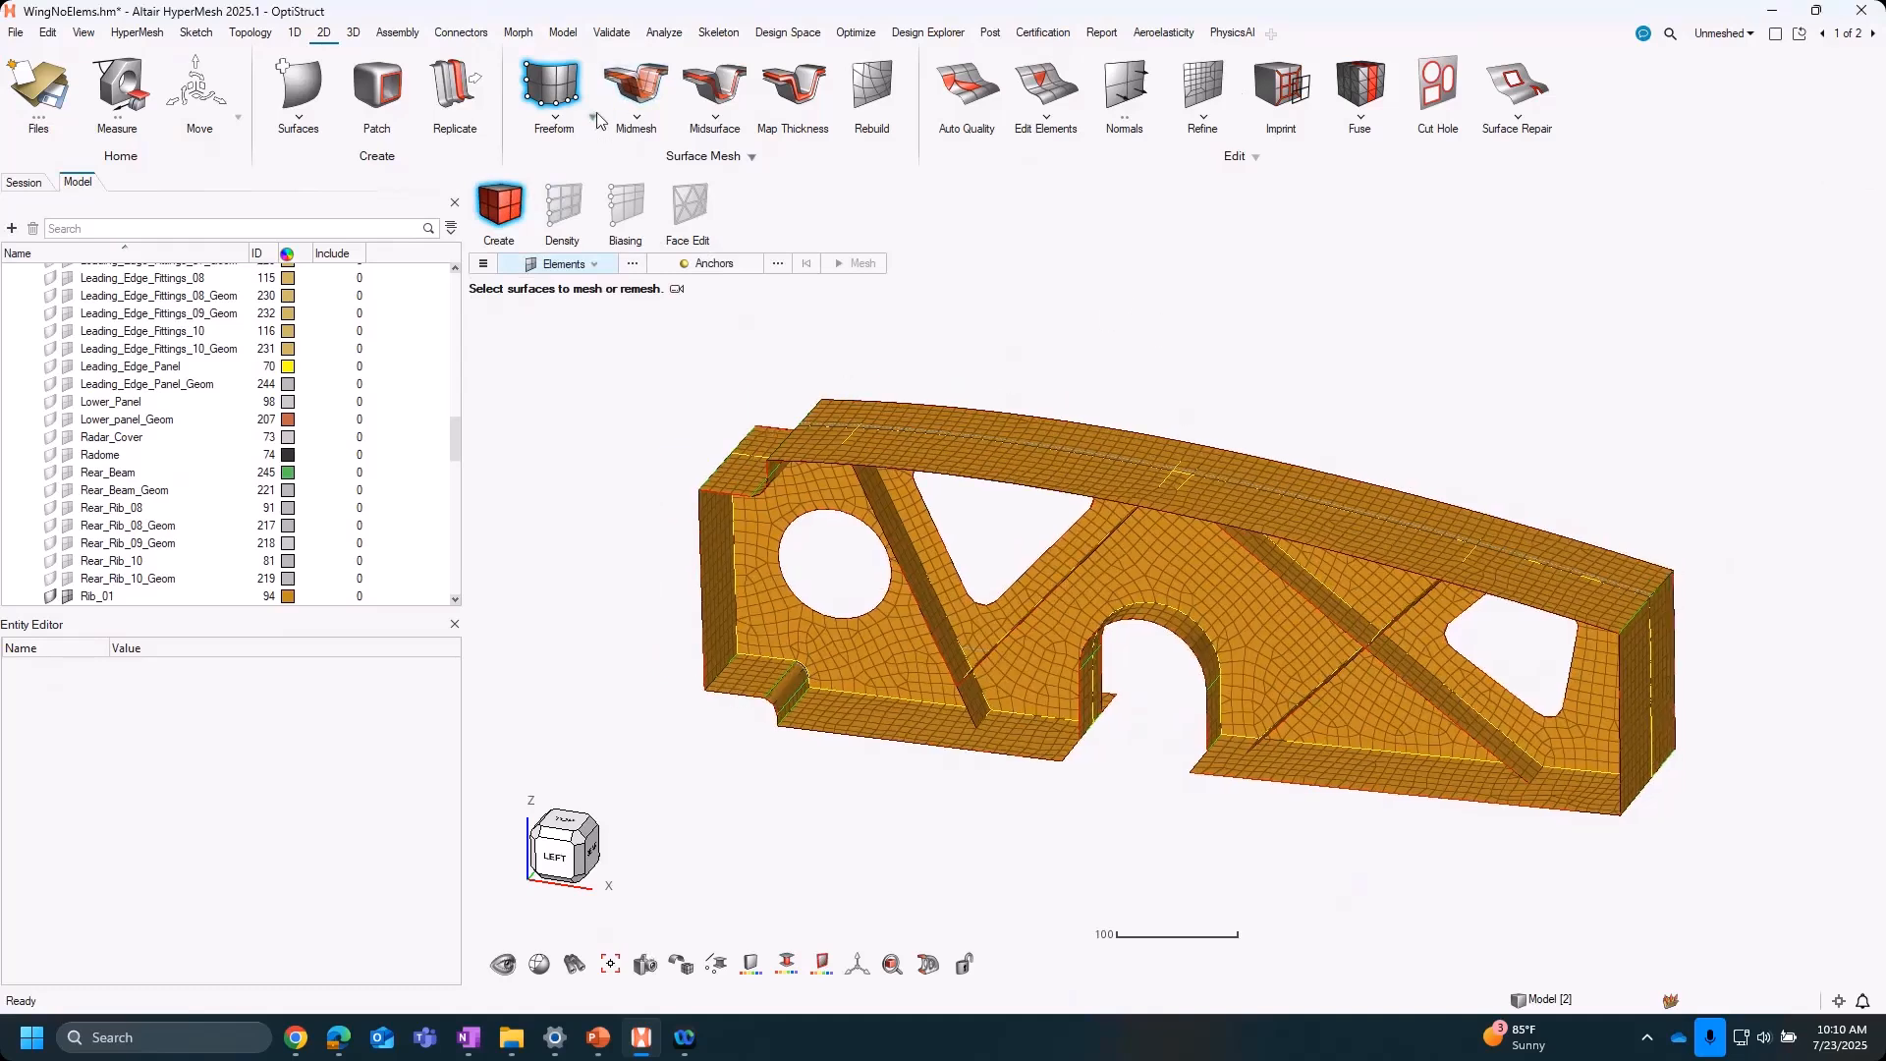
click(595, 114)
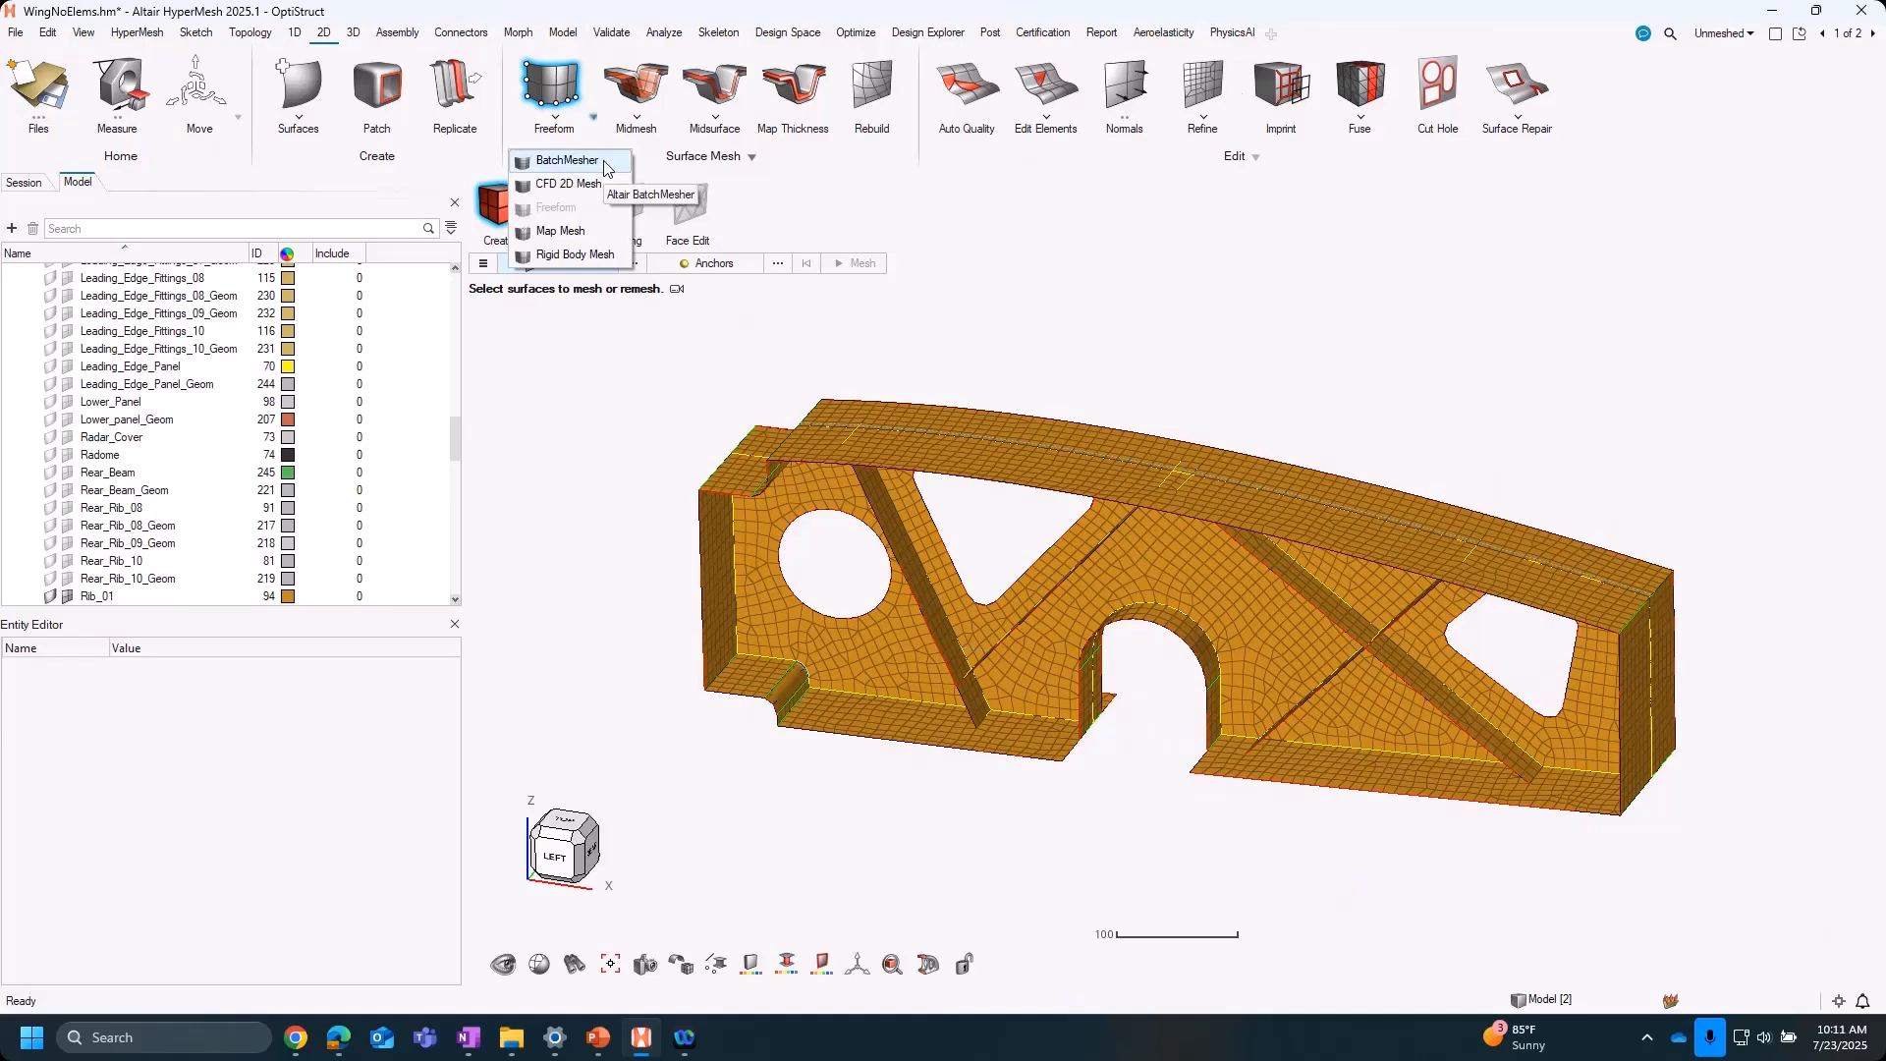
click(602, 236)
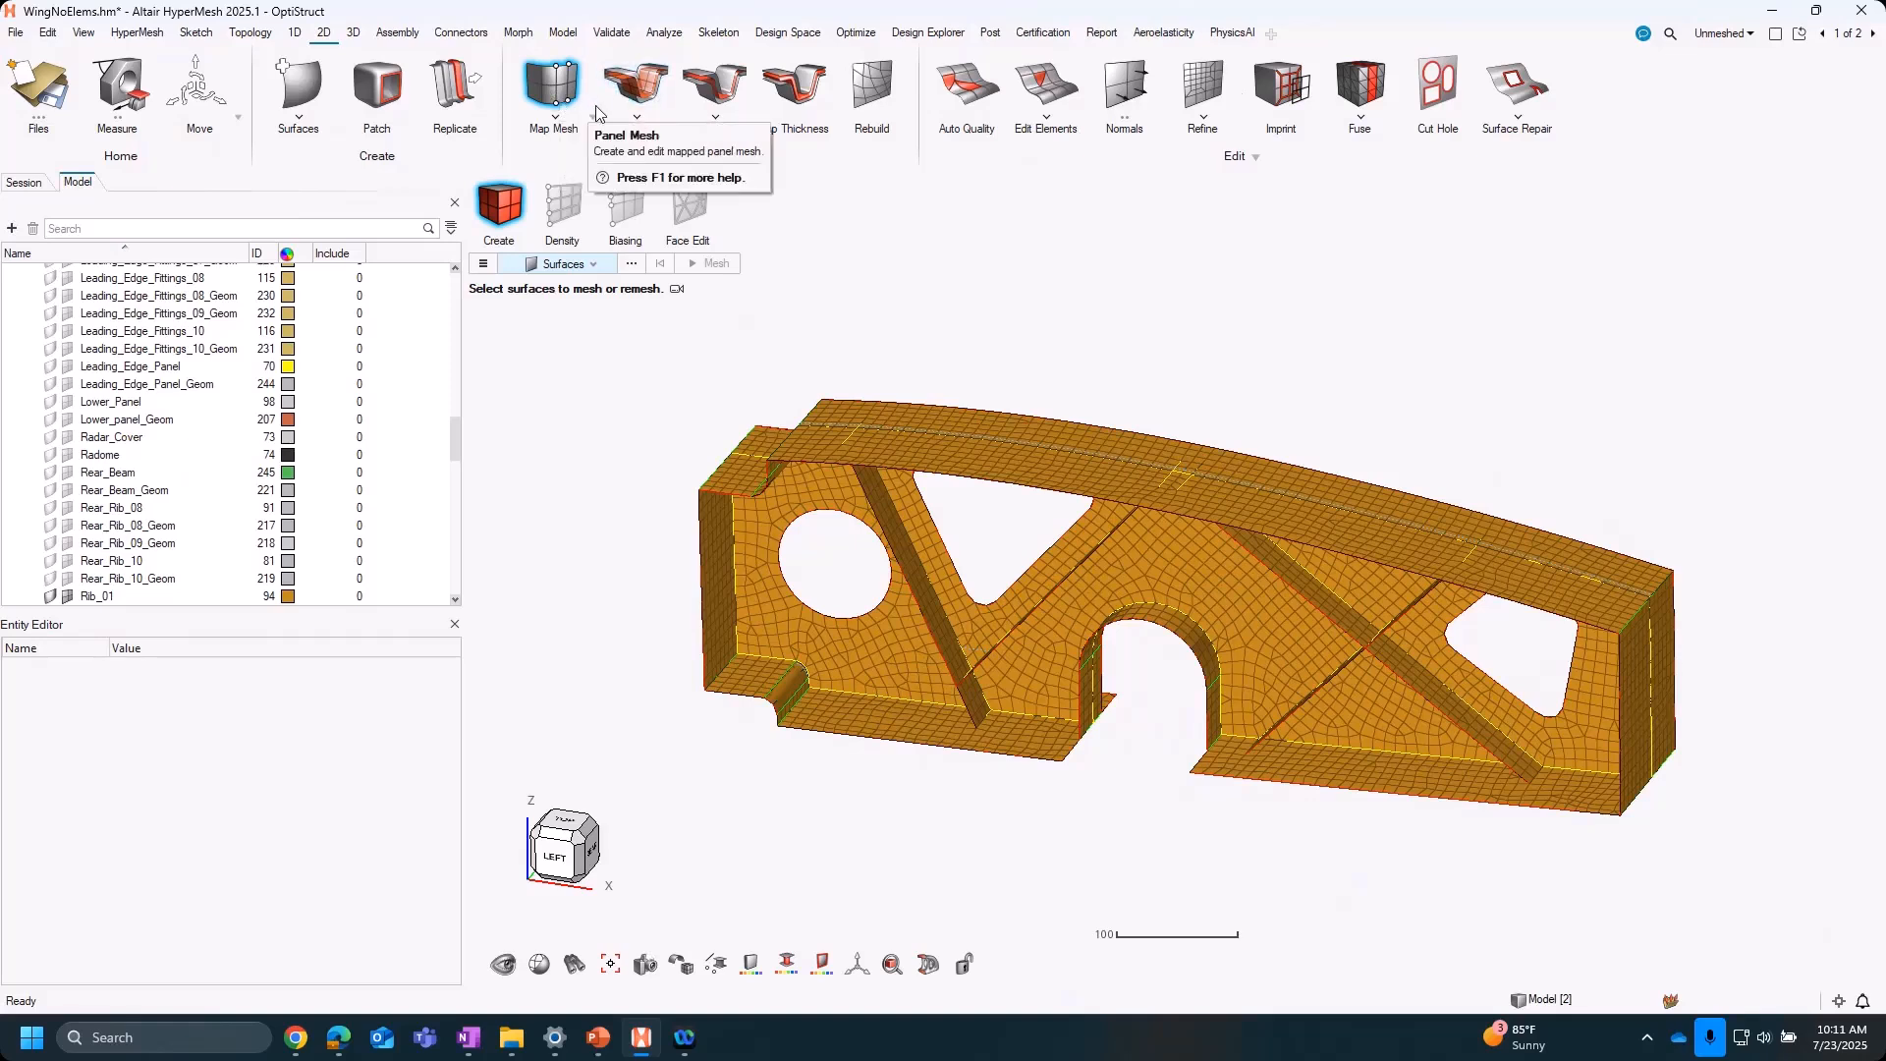
Switch the surface meshing tool from Map Mesh back to Freeform and exit the tool
click(602, 125)
click(594, 117)
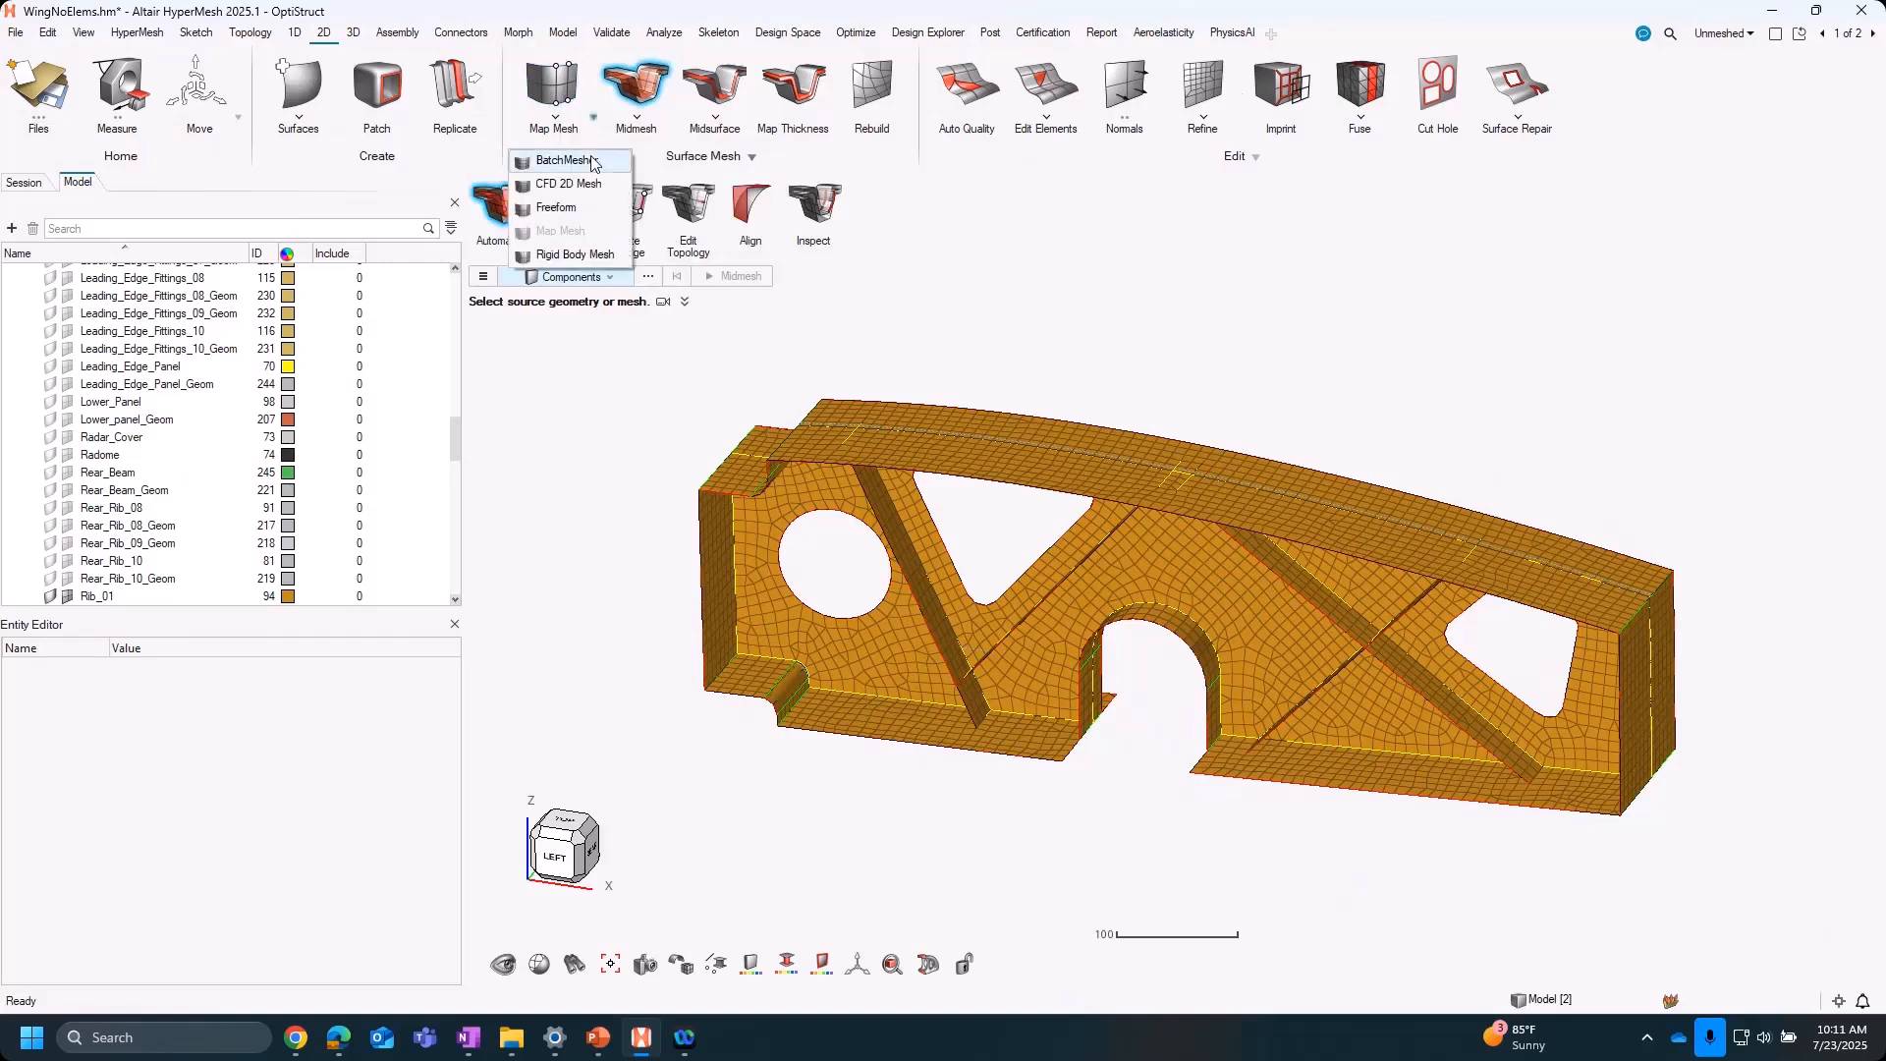
click(598, 209)
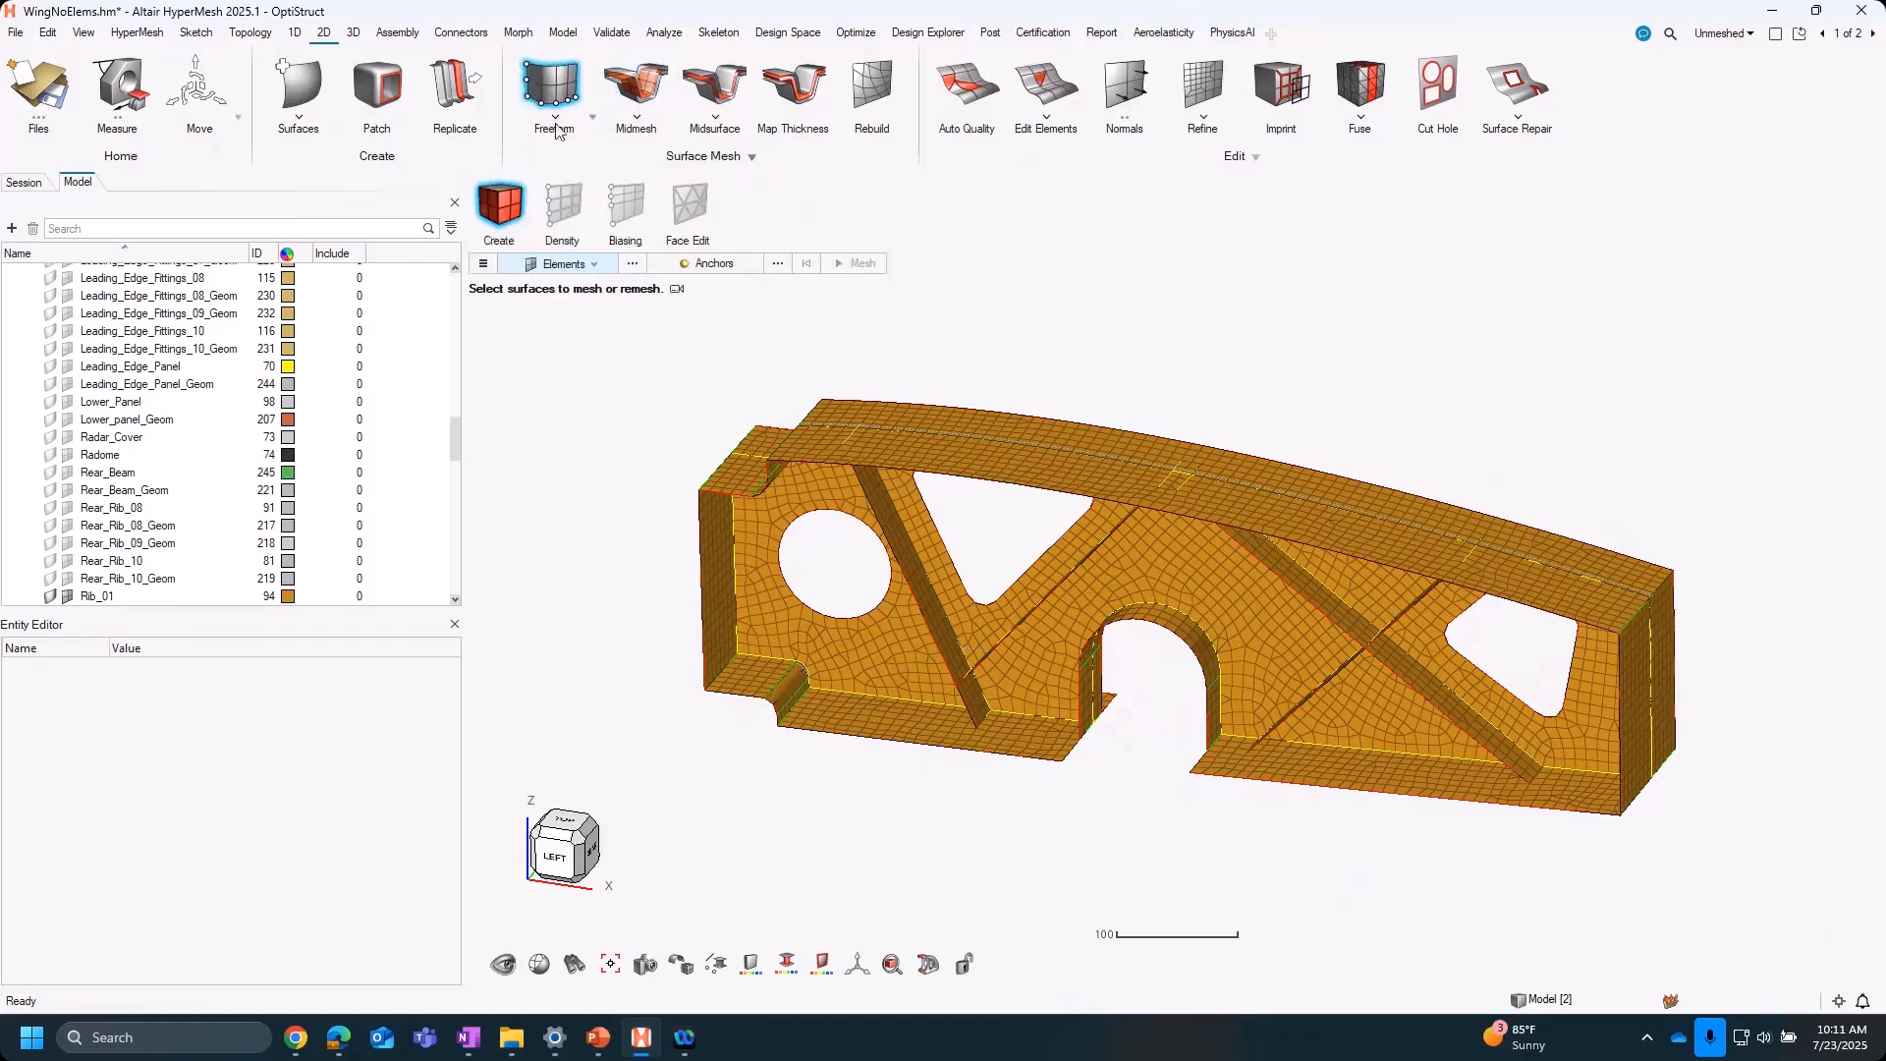
key(Escape)
Undo the last Freeform remesh of the rib elements
right_drag(1112, 252, 1023, 237)
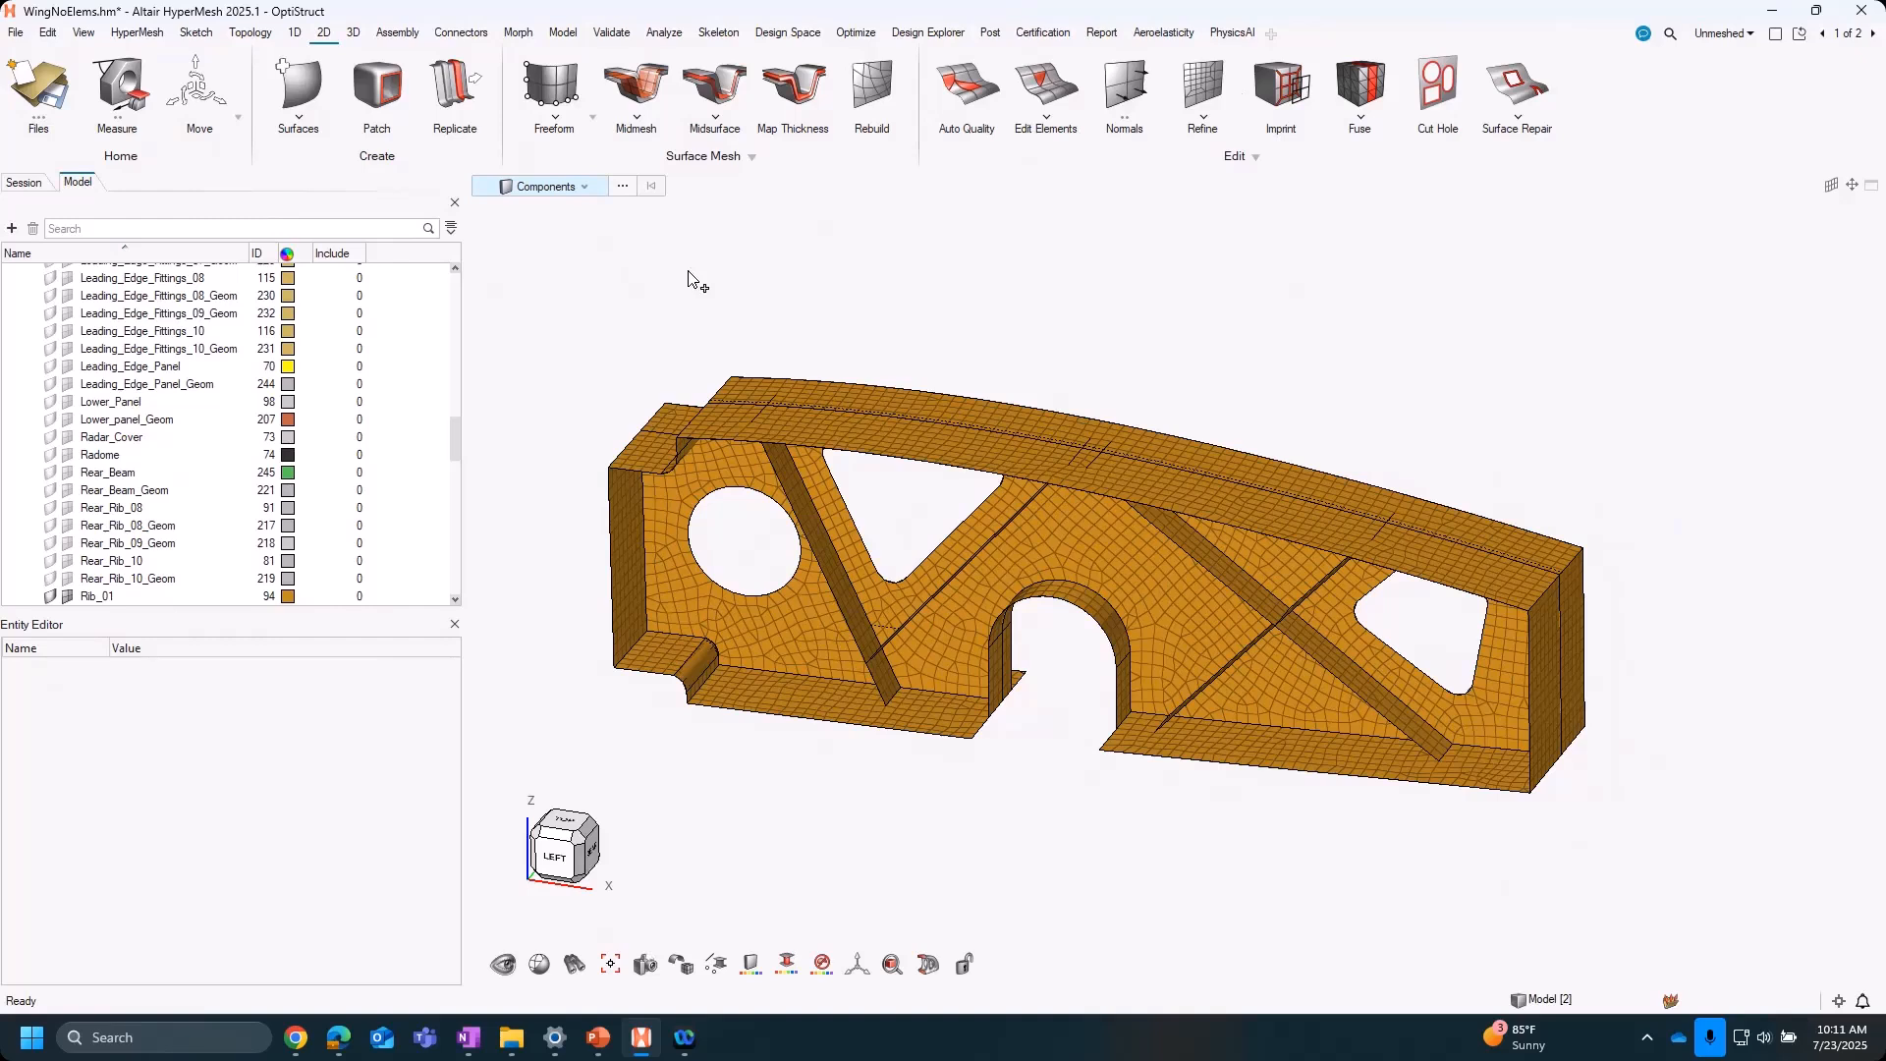
key(ctrl+z)
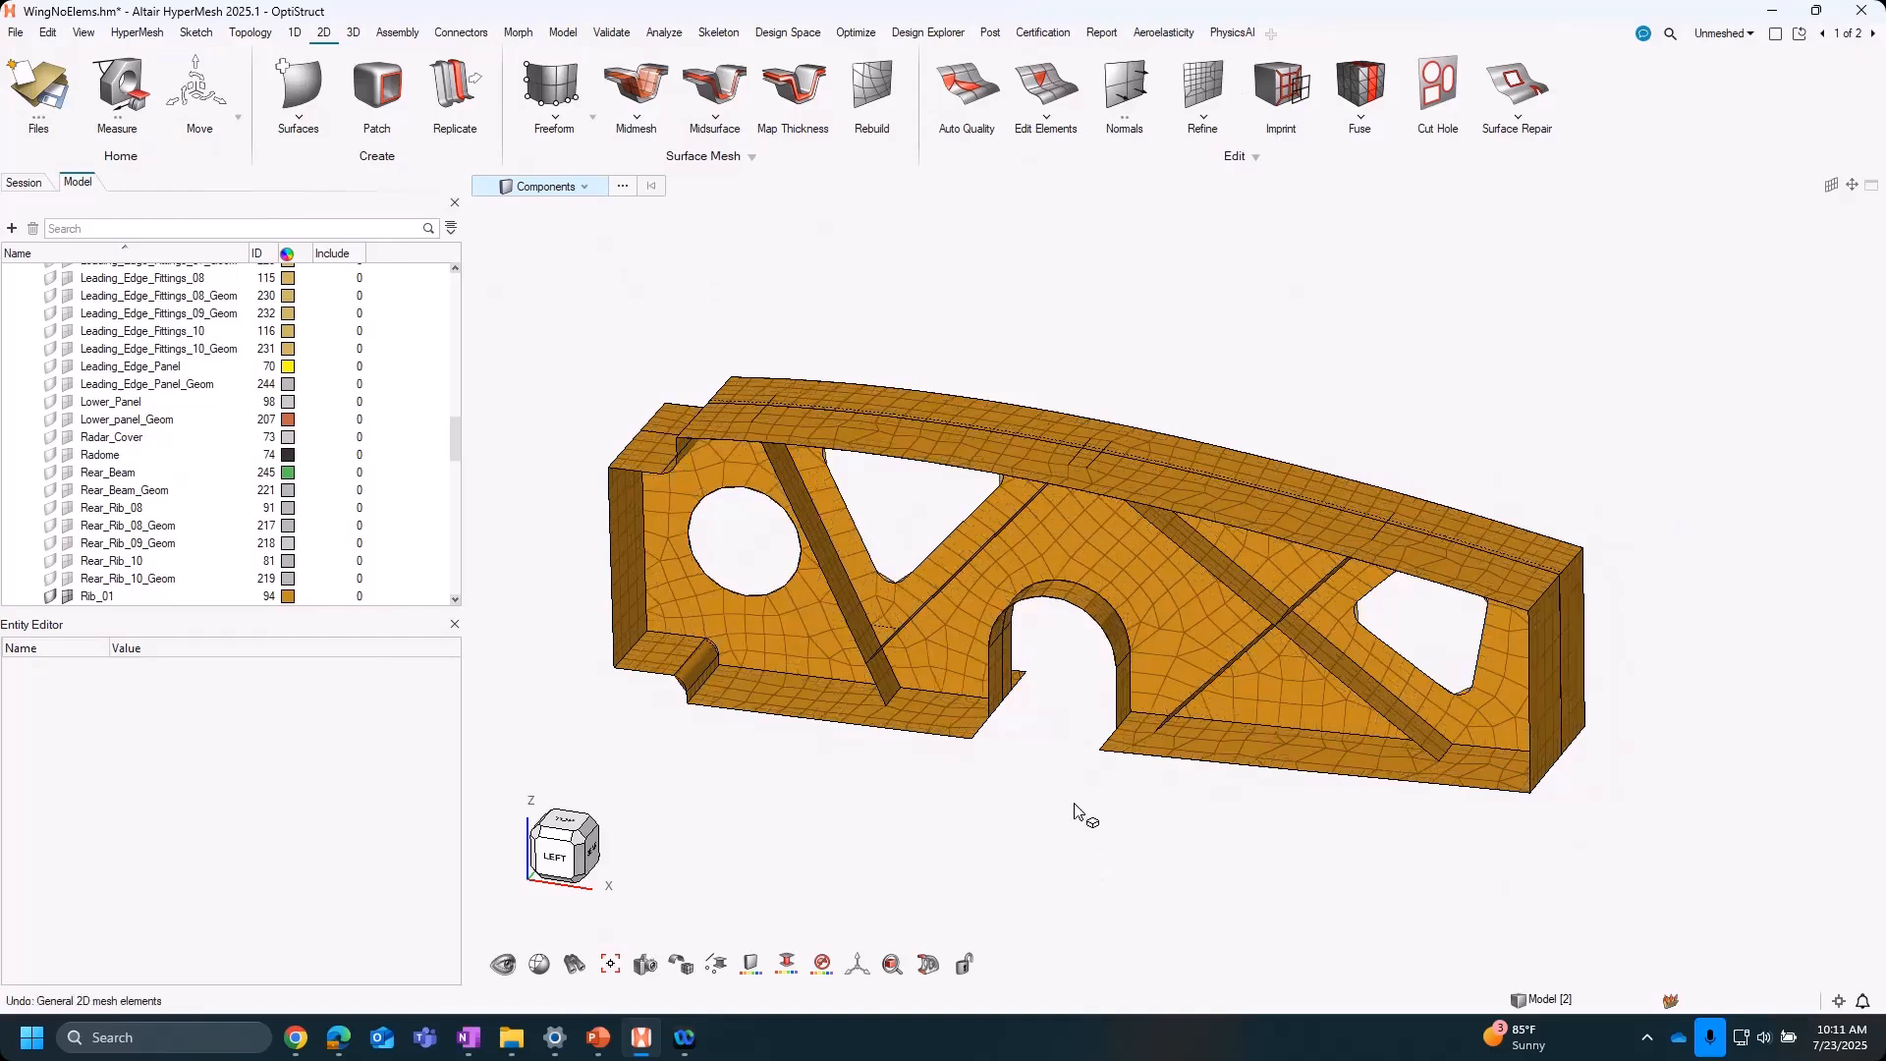
click(569, 86)
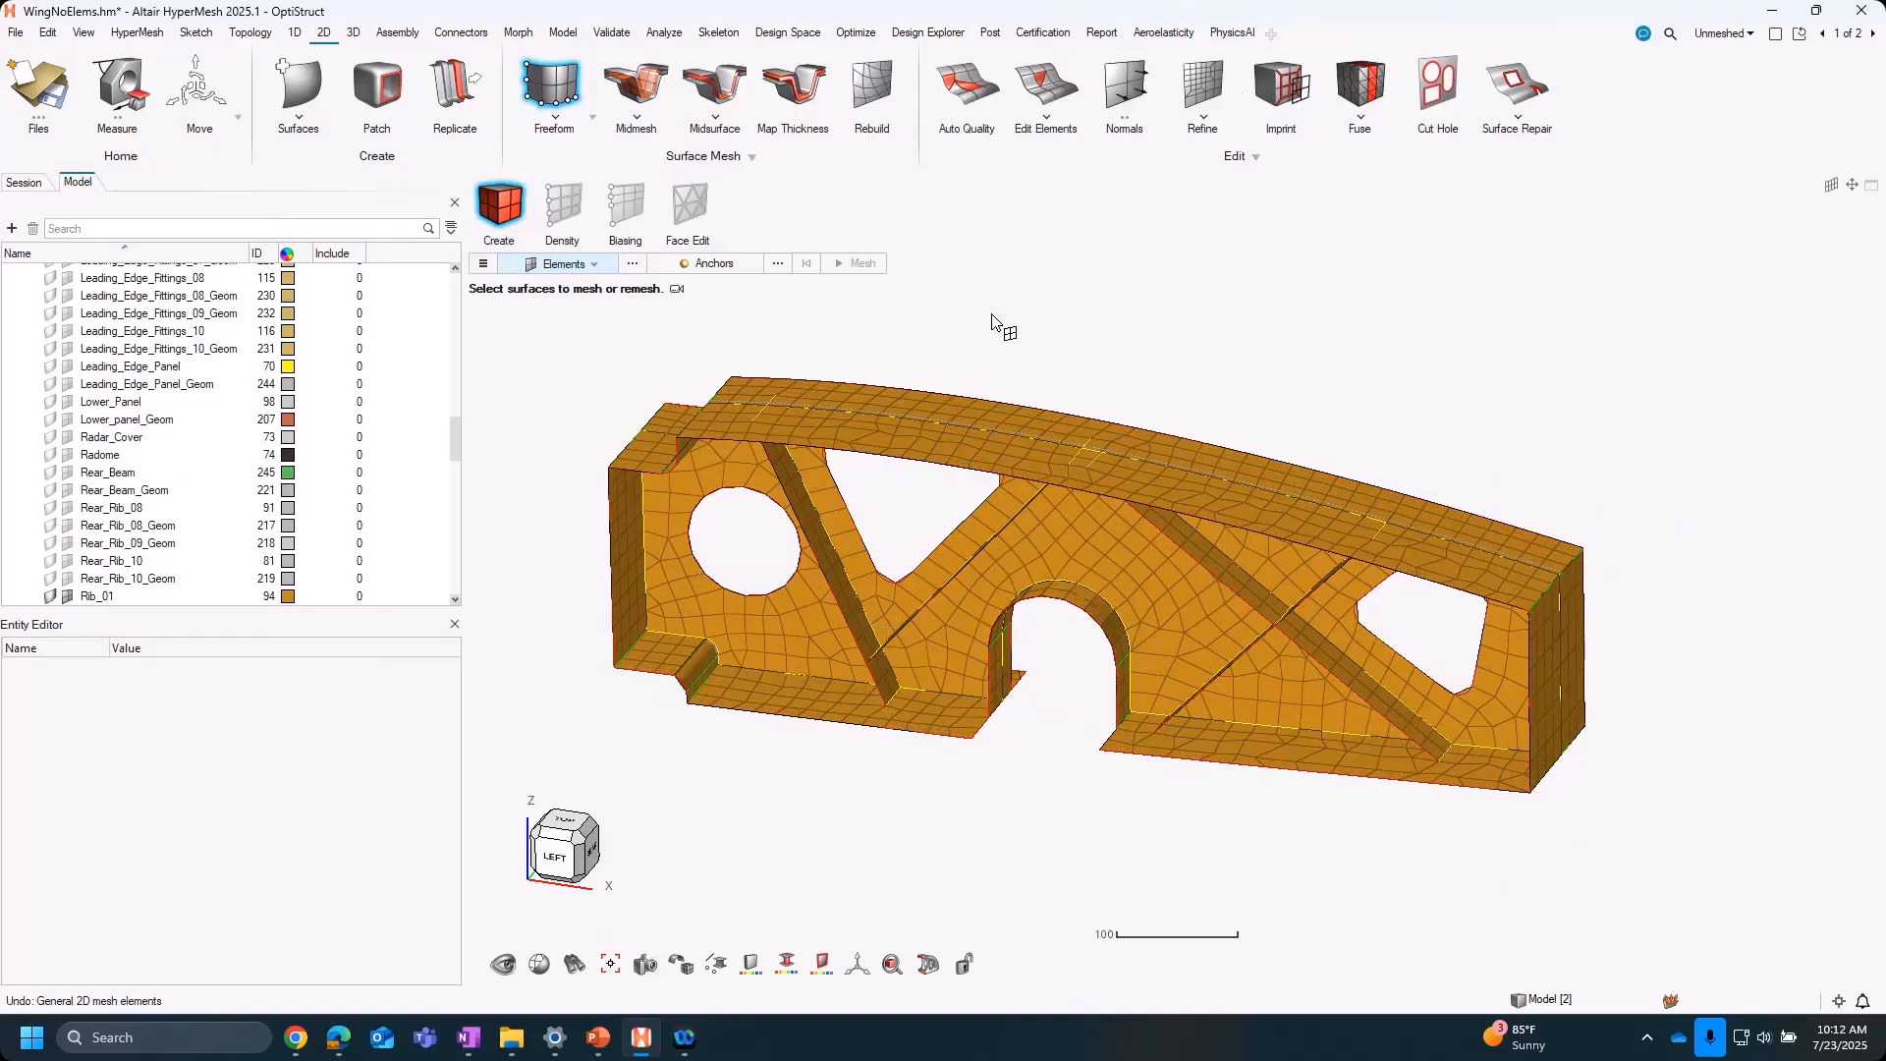
Select all displayed rib elements for Rebuild, and review the basic and circular-hole mesh parameters without changing them
click(862, 91)
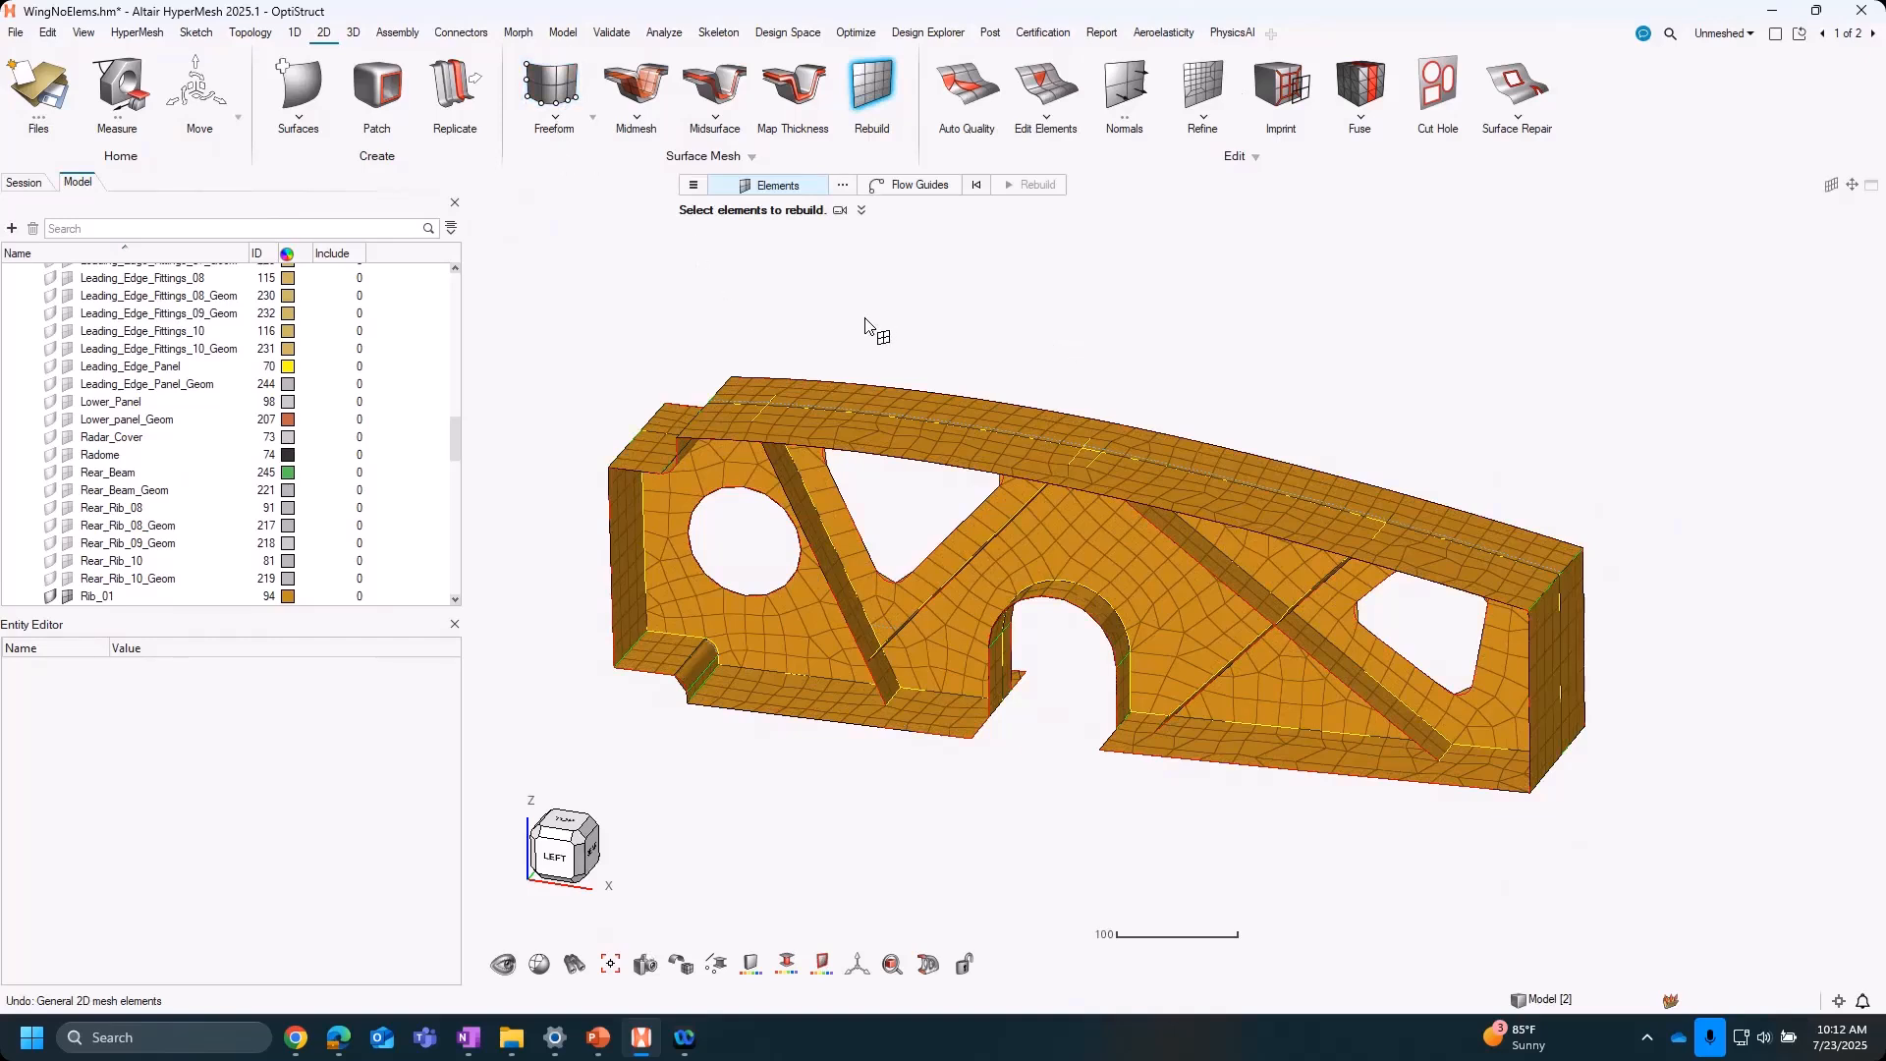
key(ctrl+a)
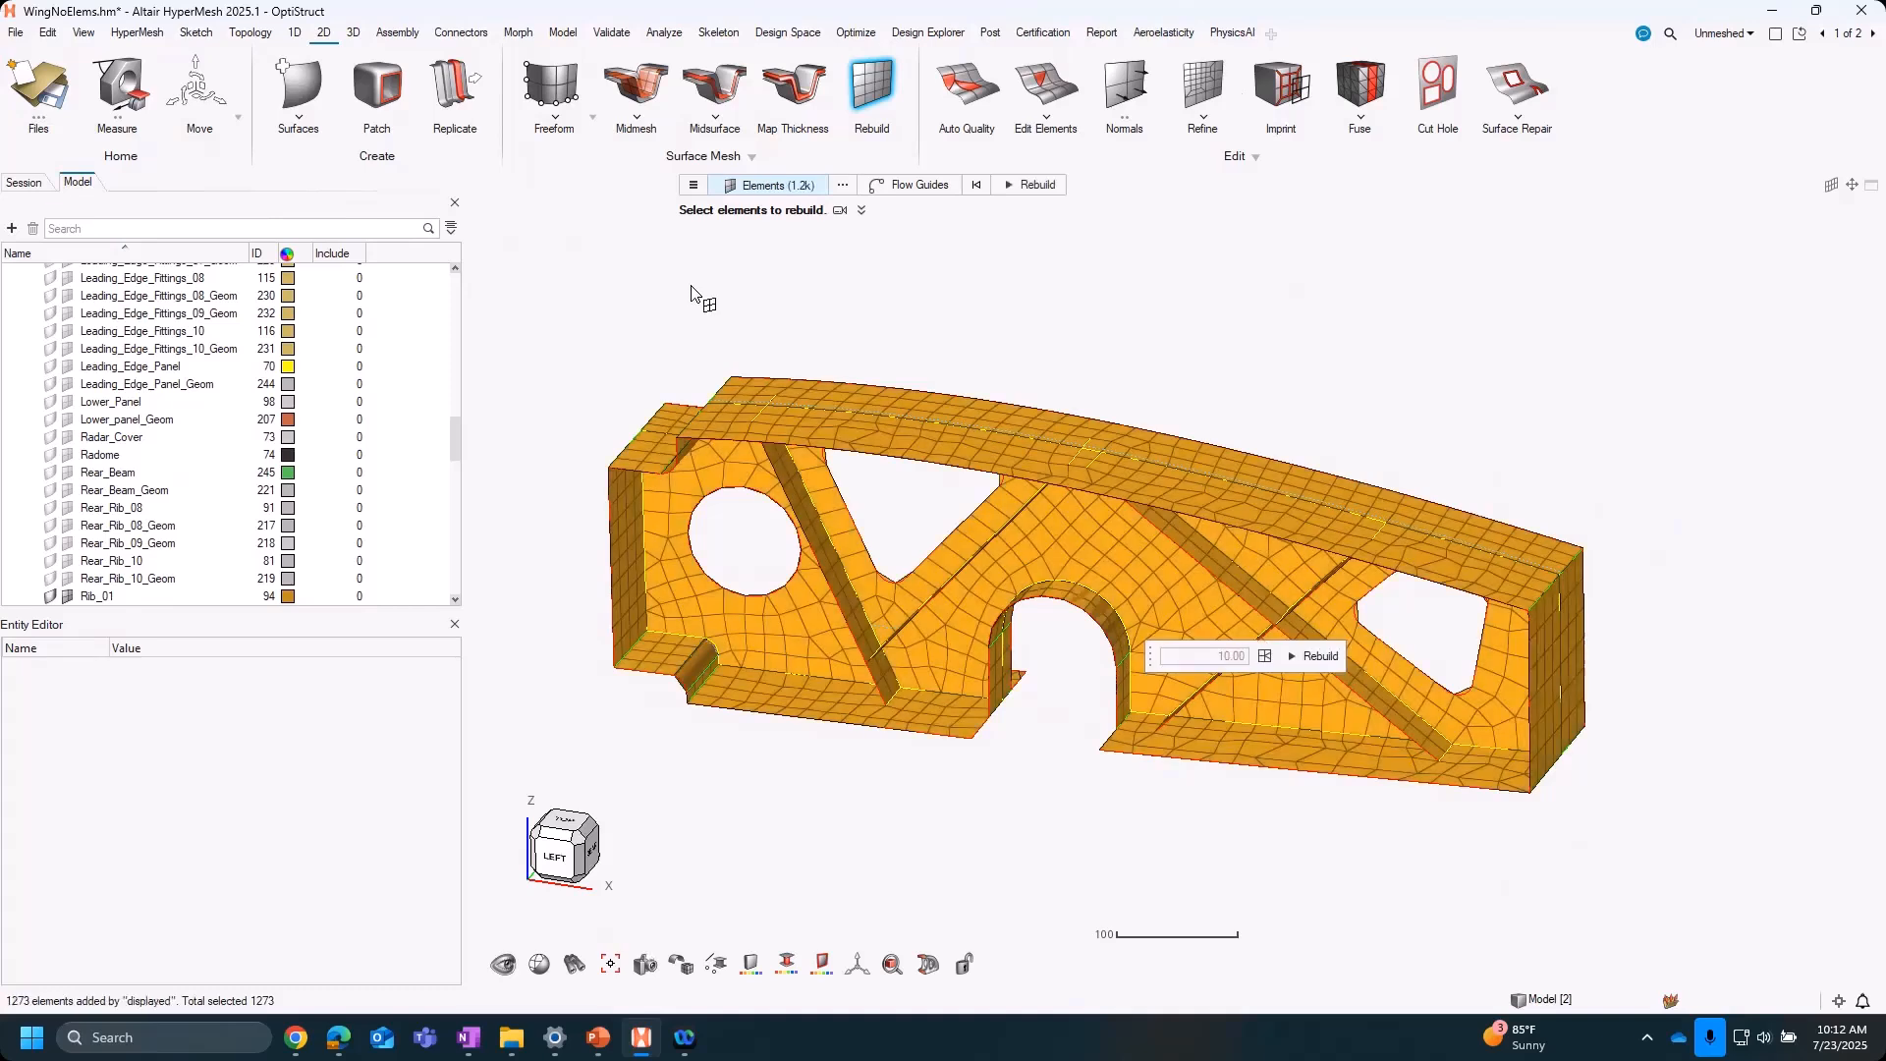
click(693, 185)
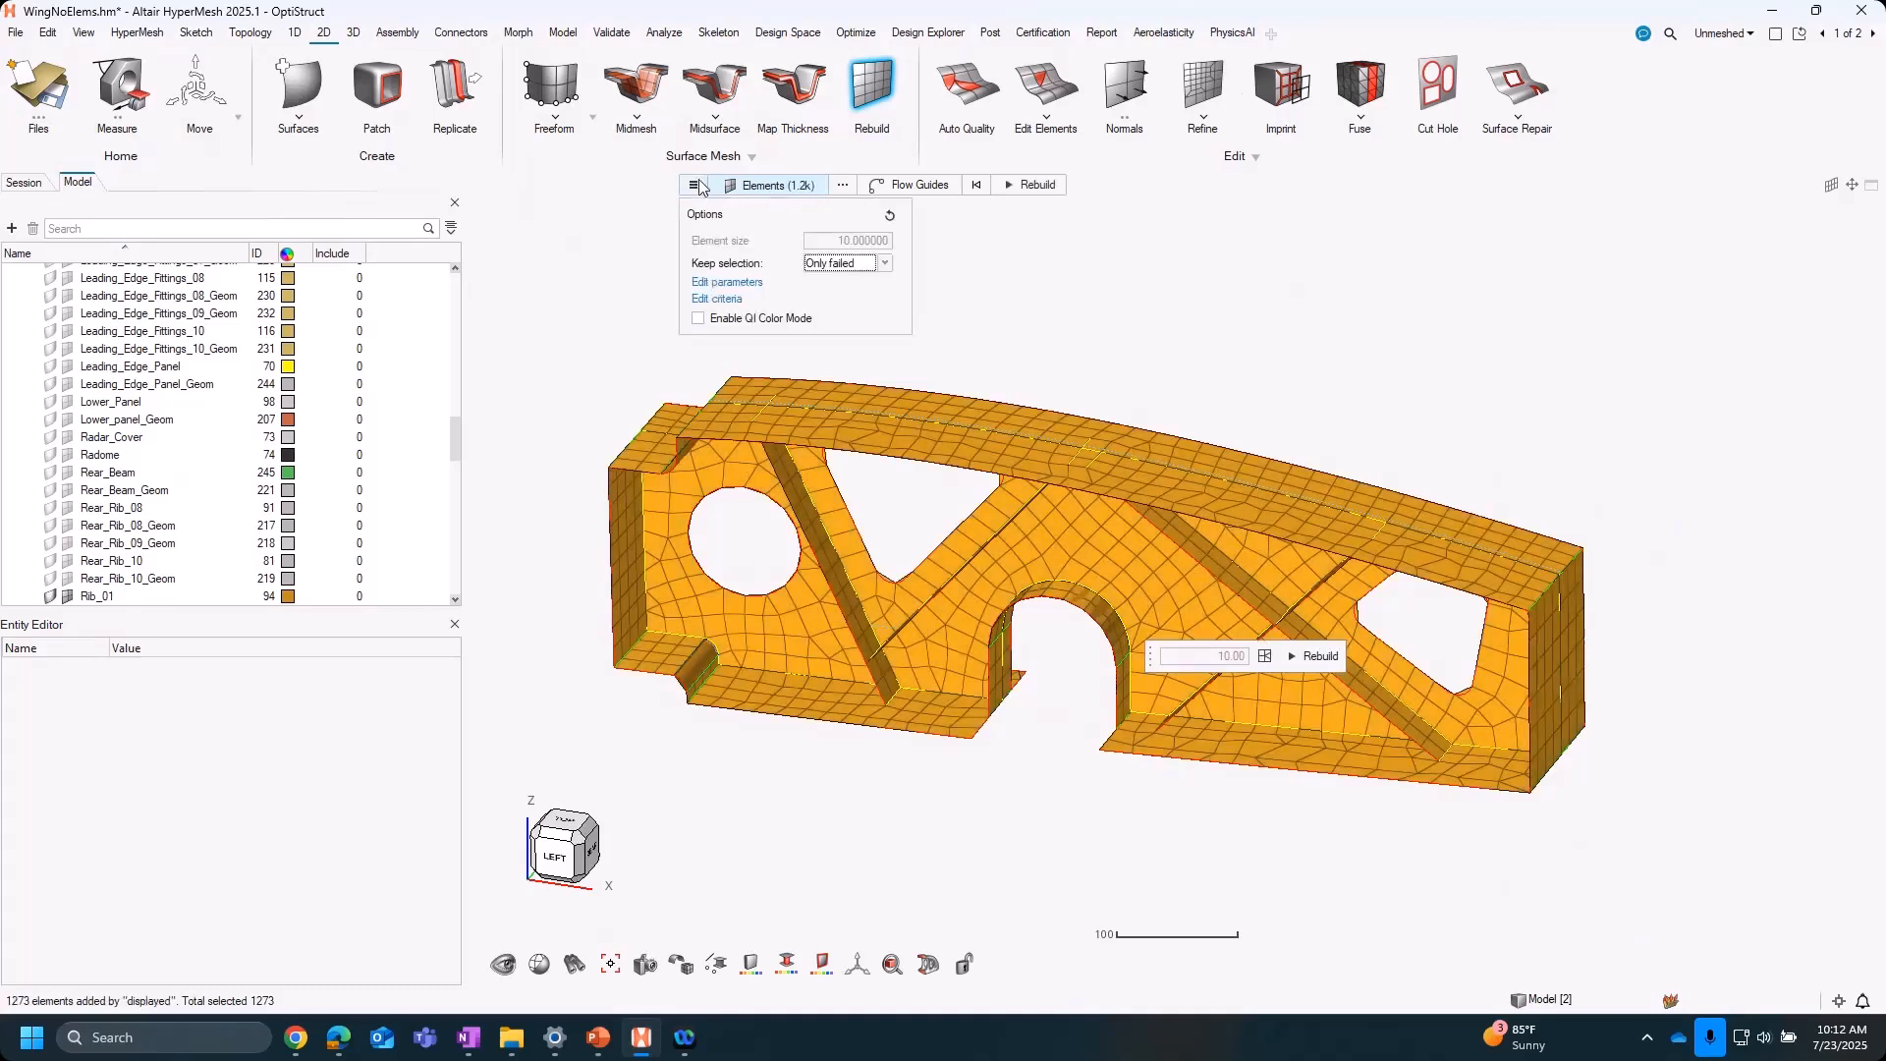
click(756, 290)
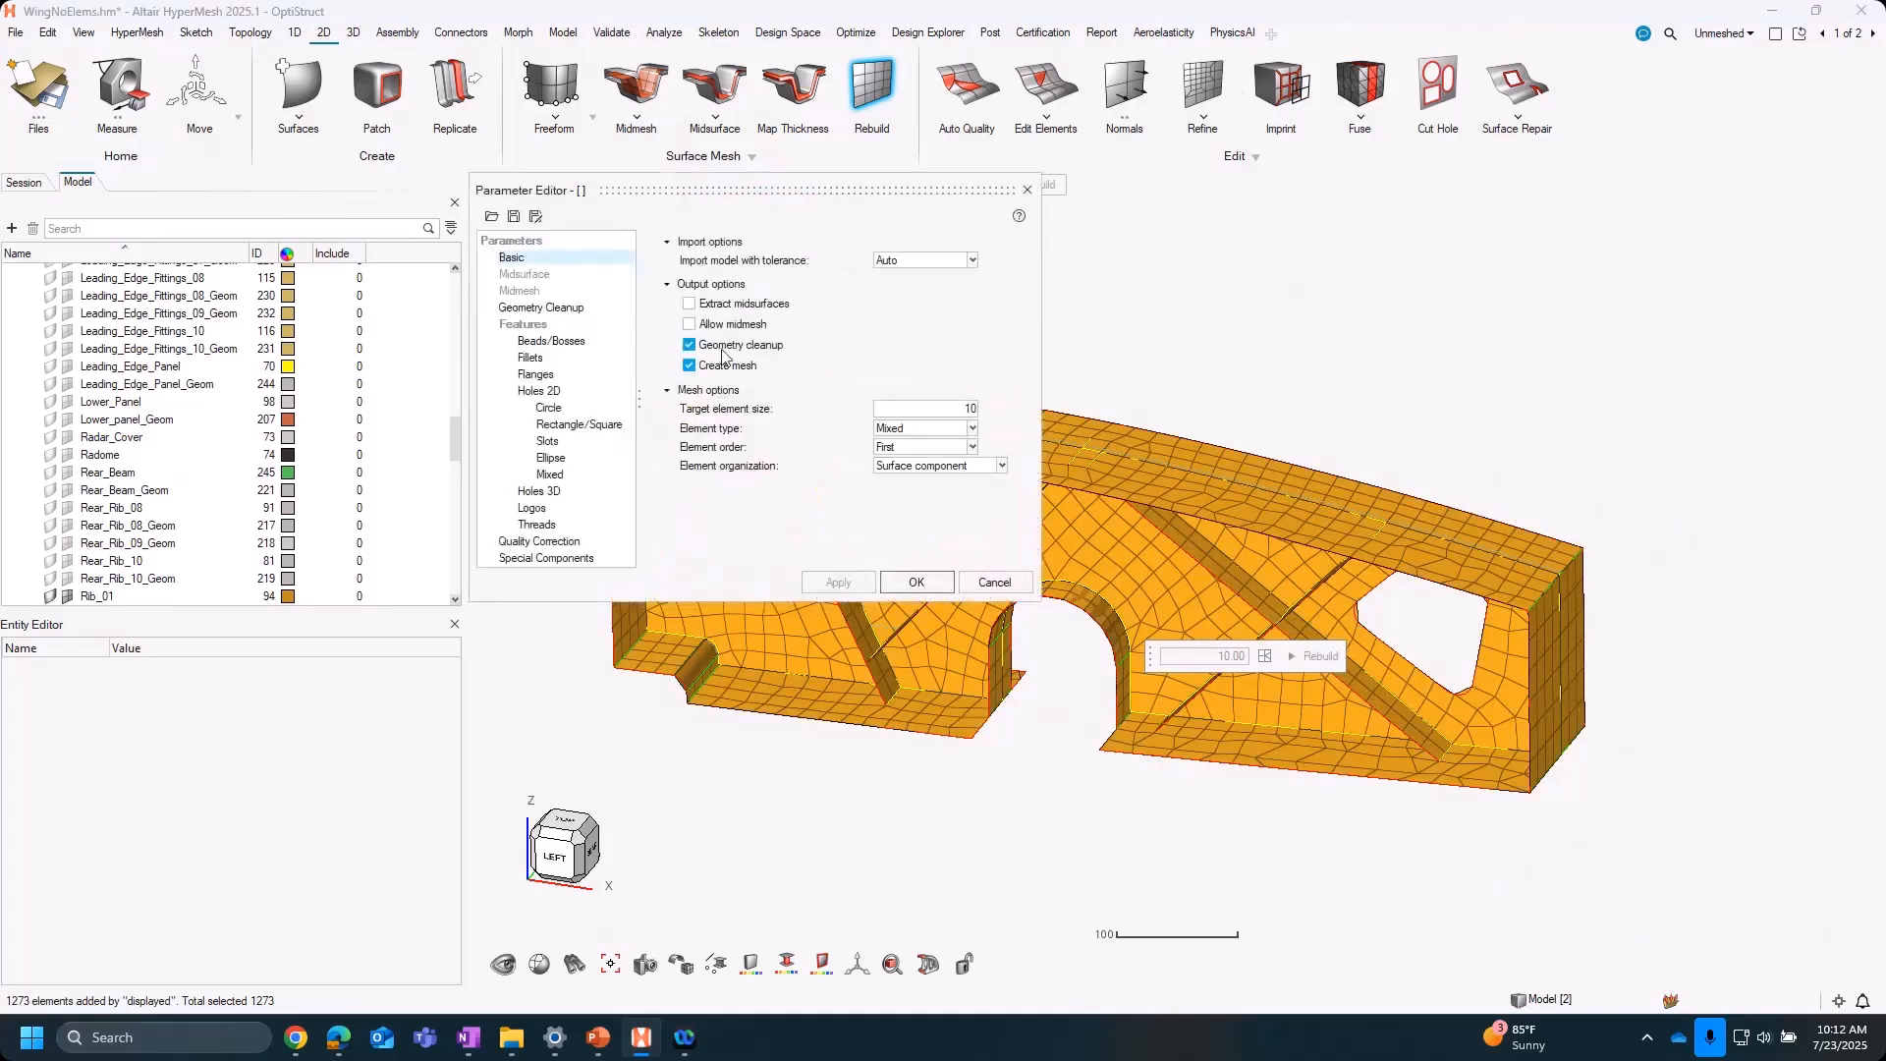
click(588, 407)
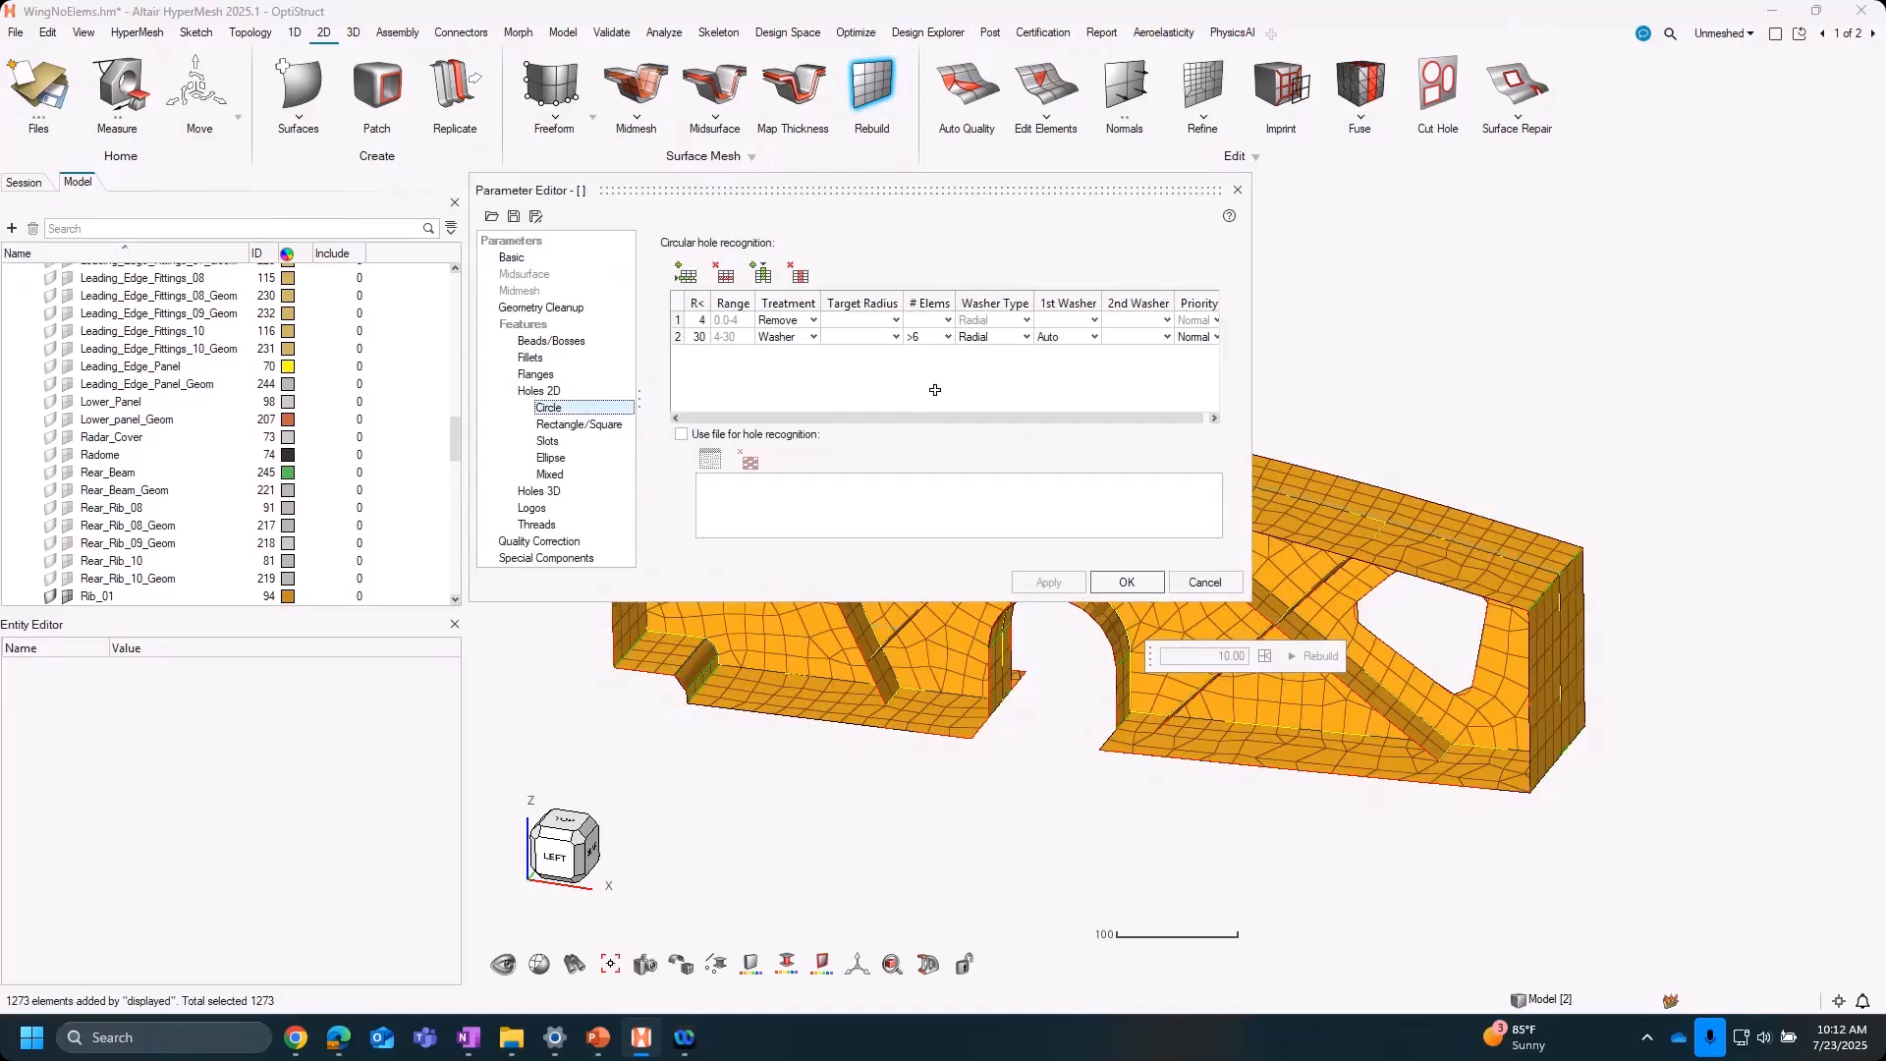
click(1216, 584)
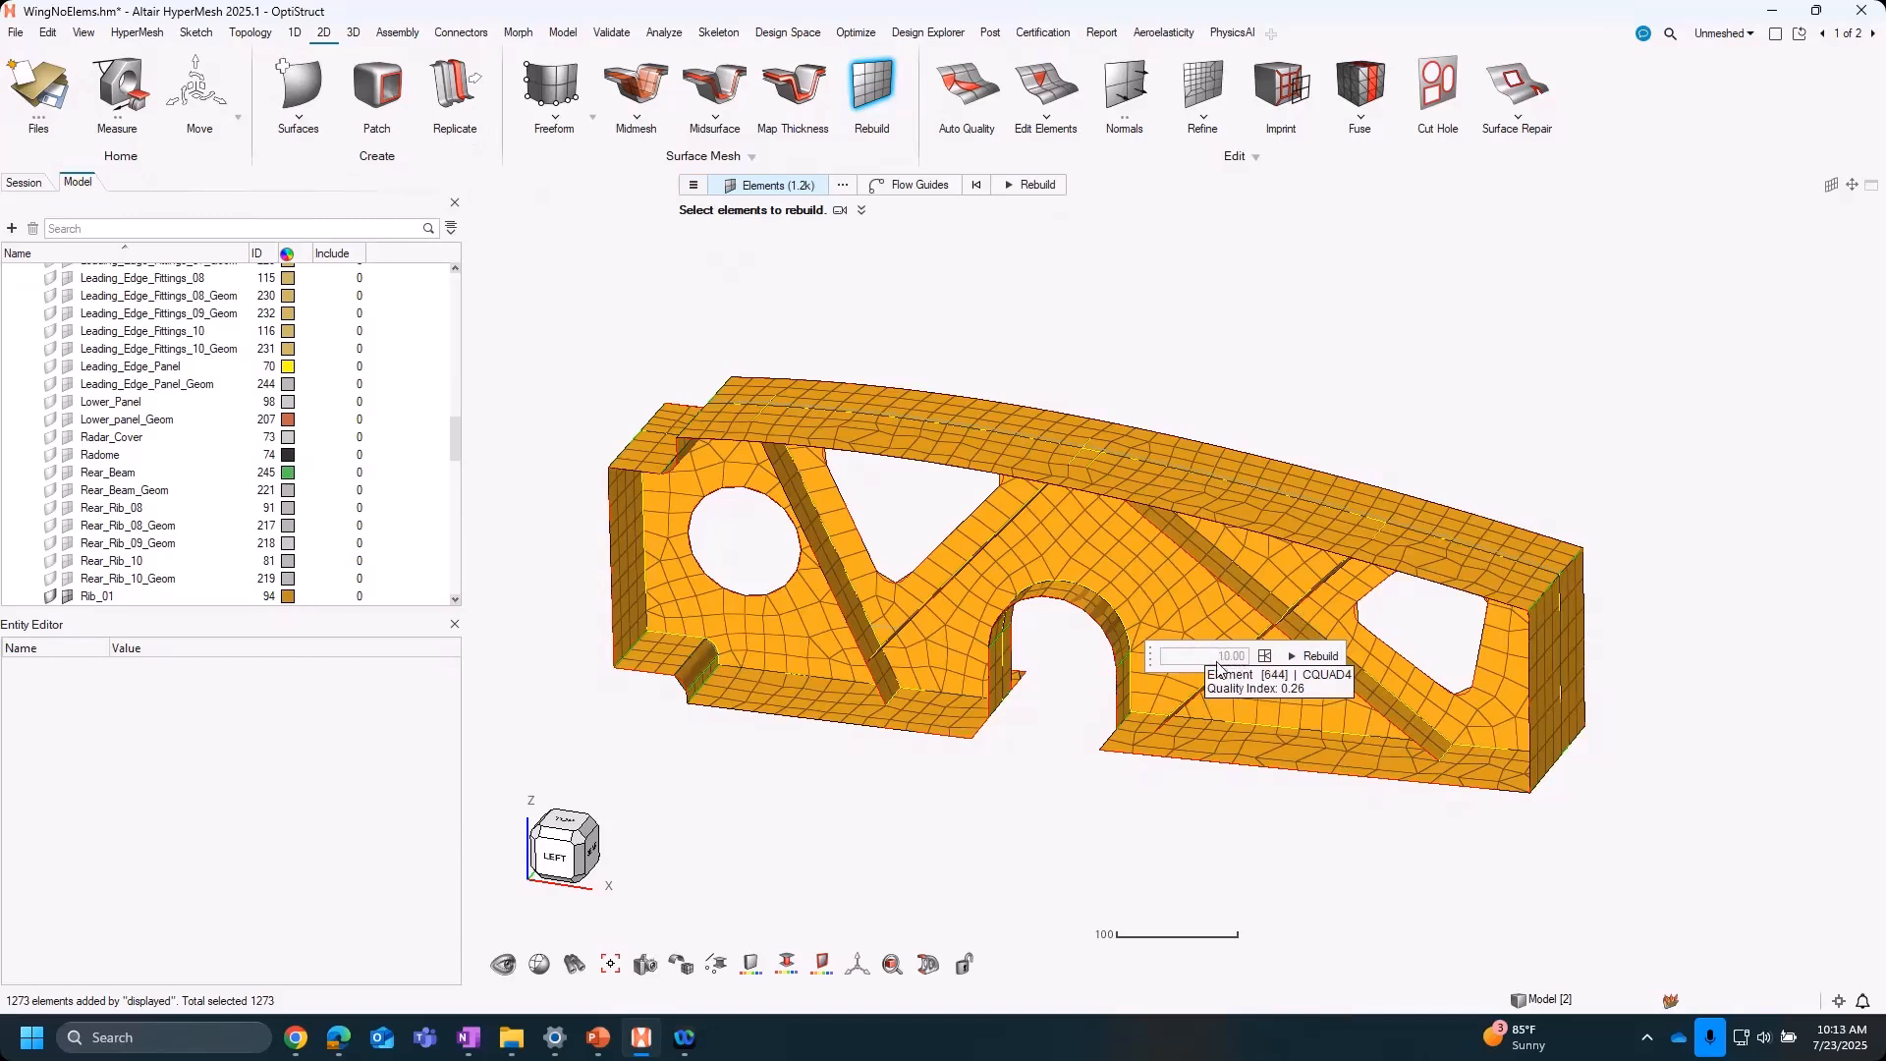
Review the 2D element quality criteria and the Rebuild options without changing them
click(693, 187)
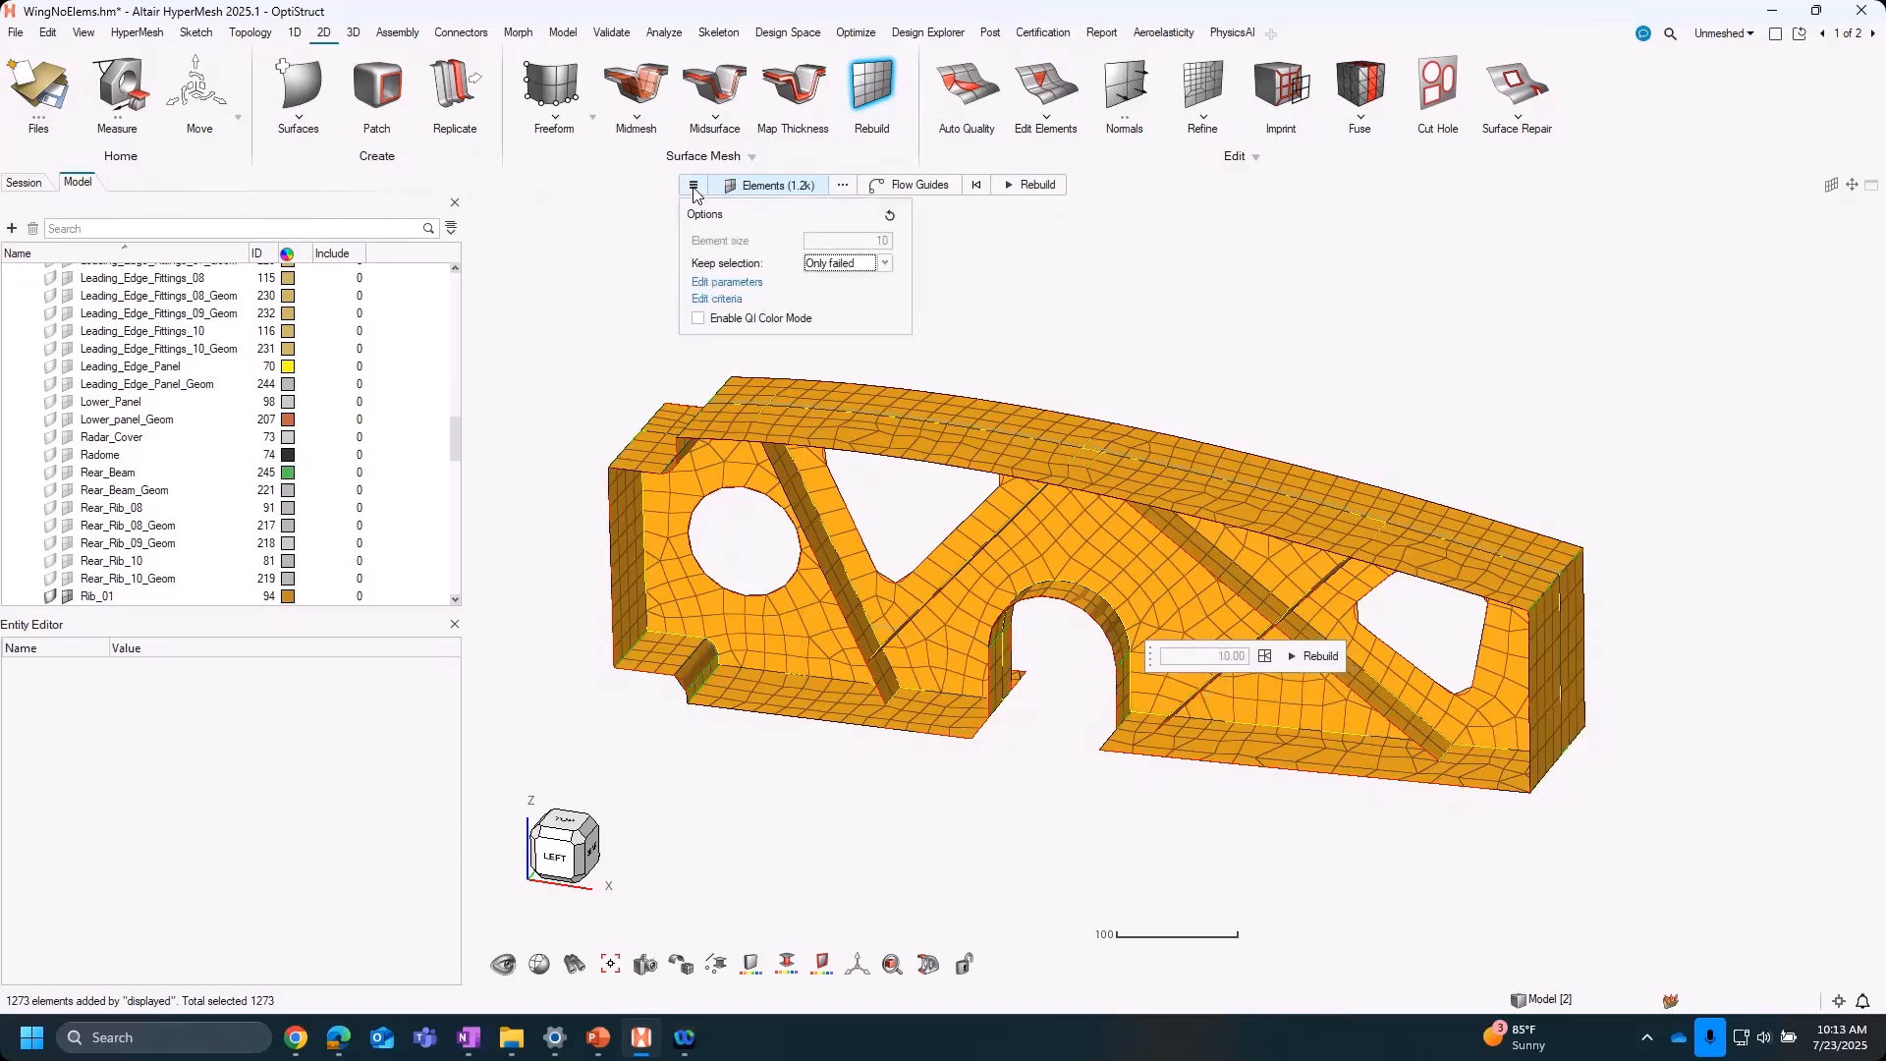
click(736, 300)
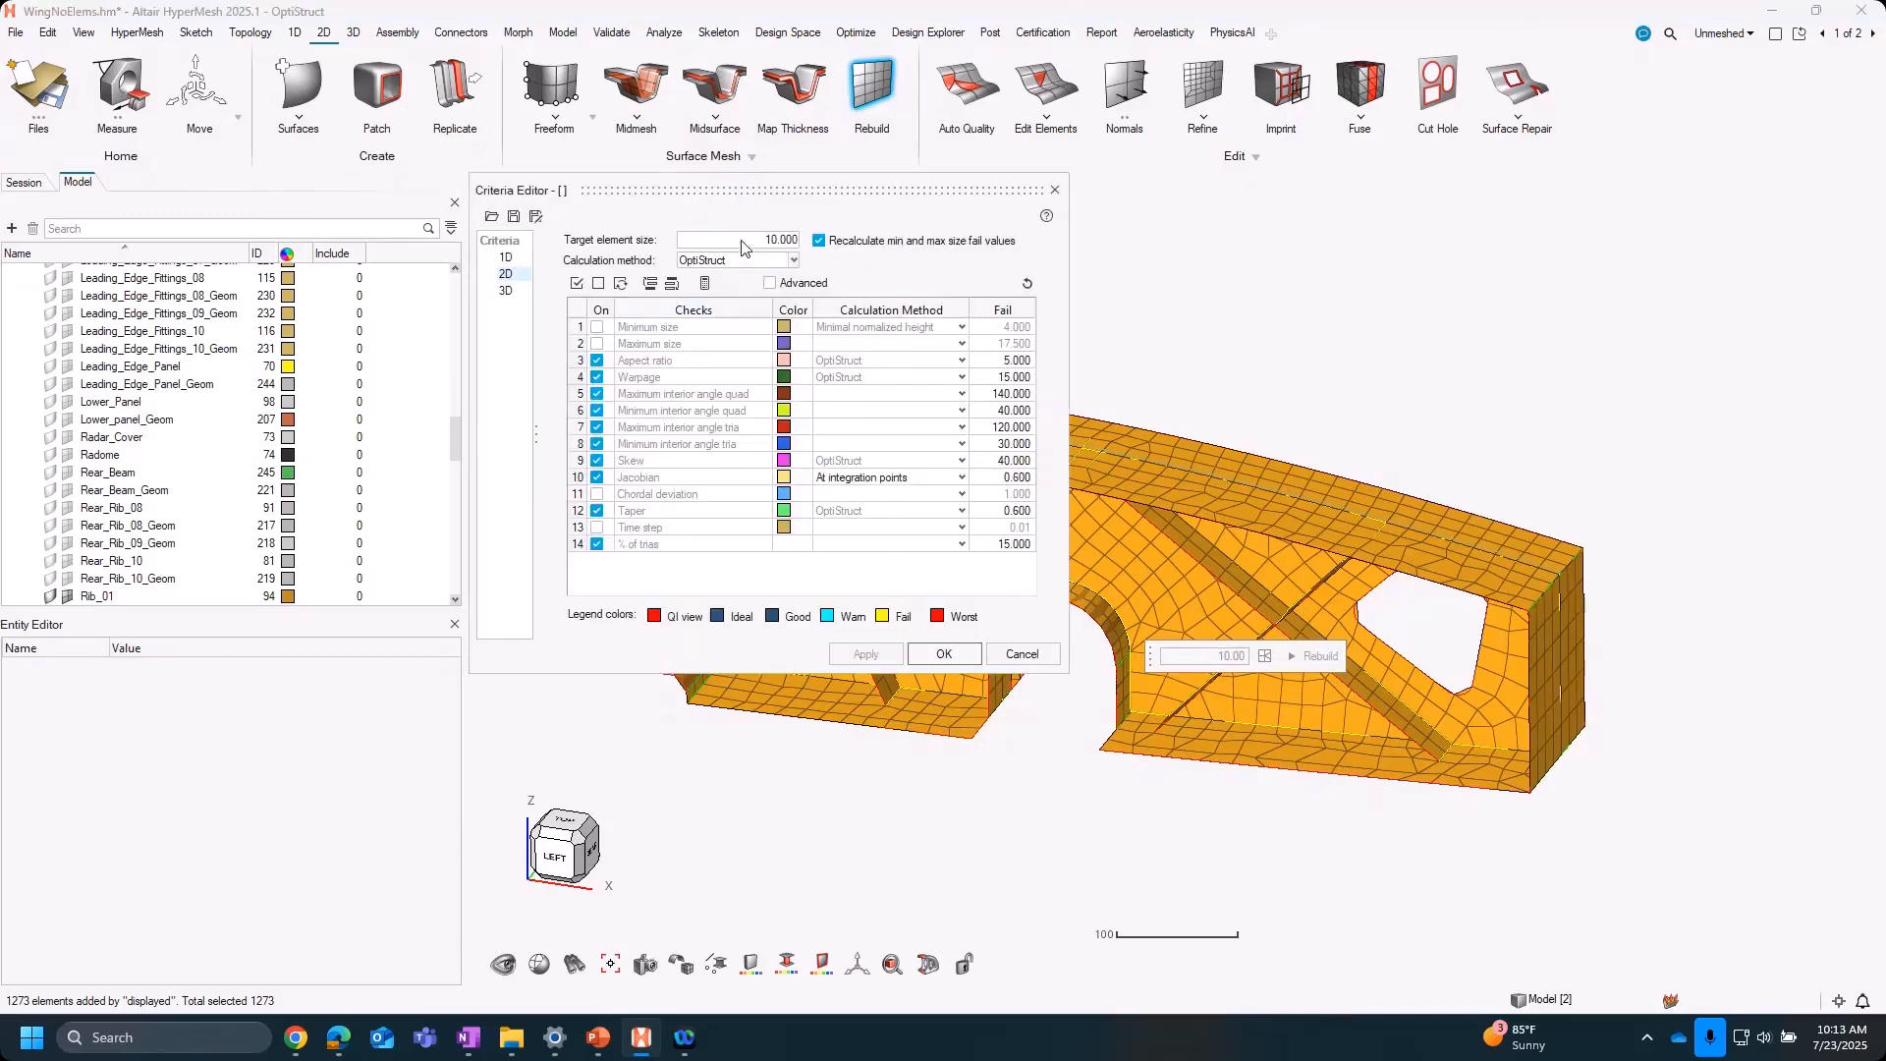
click(1055, 190)
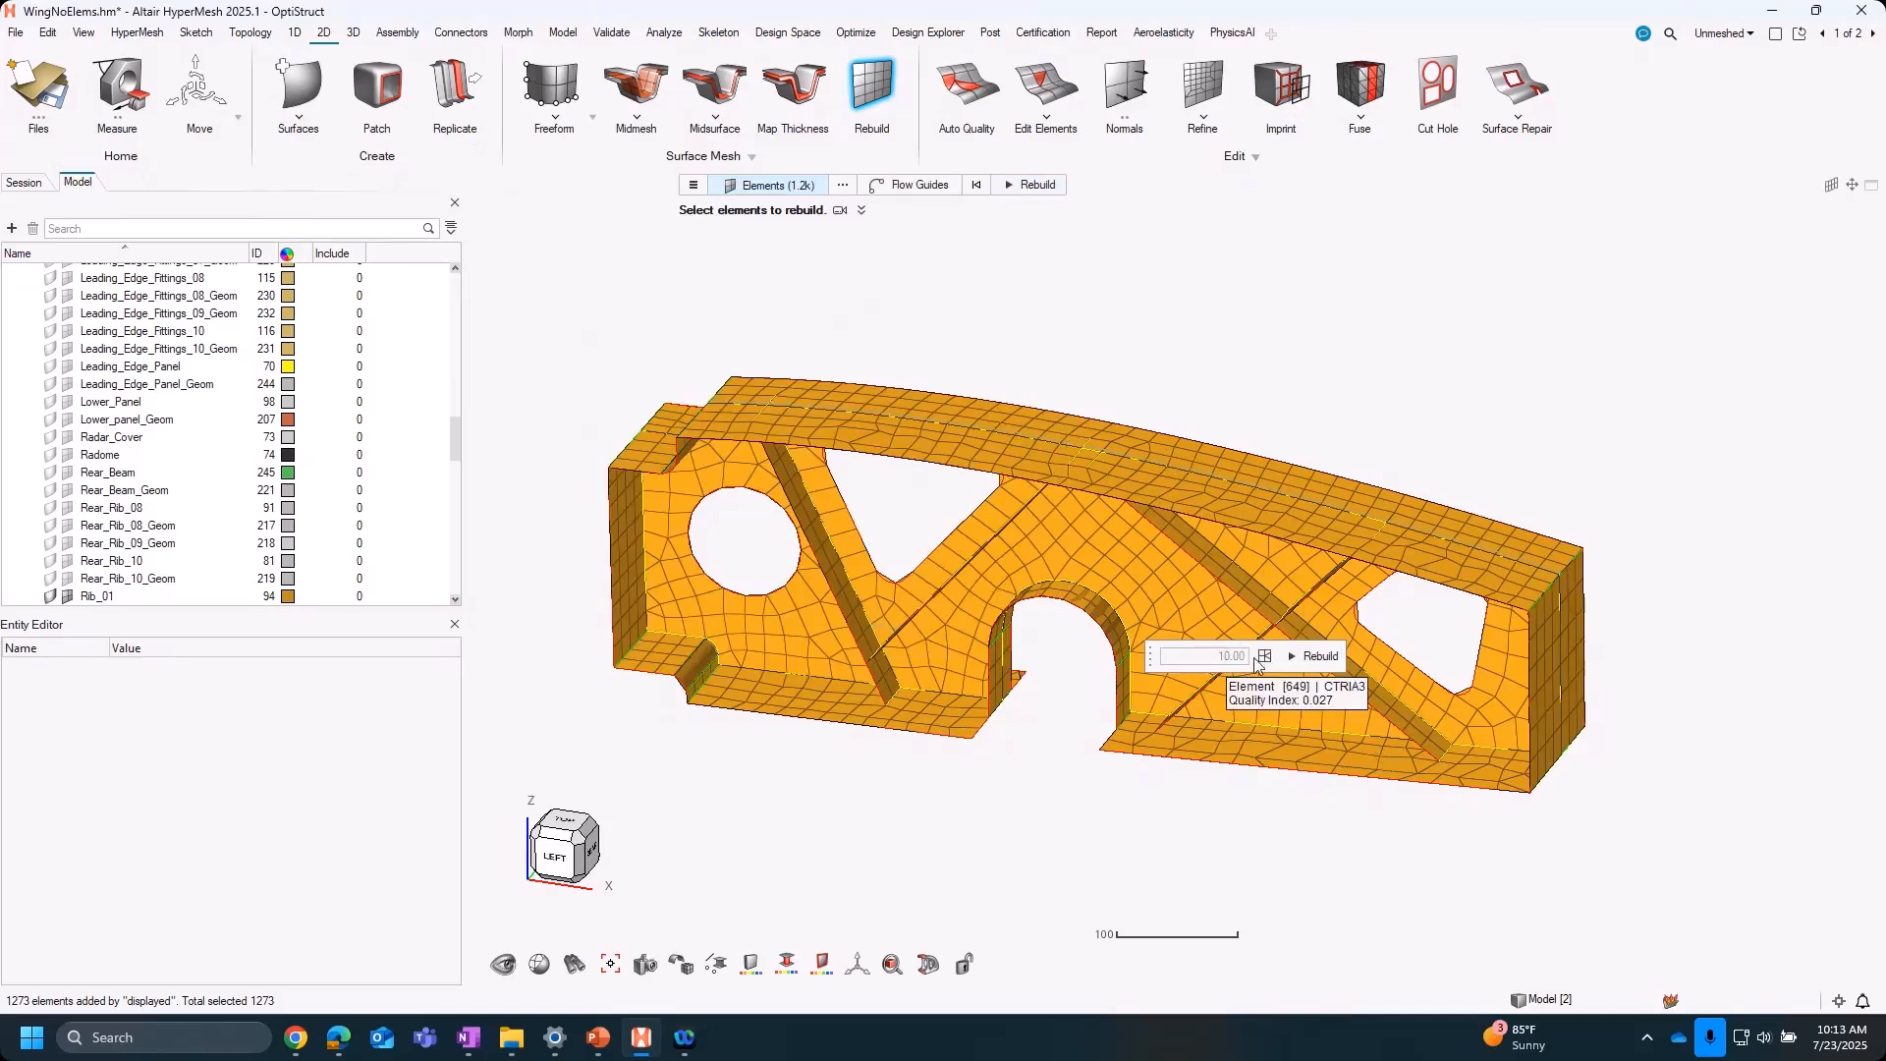
click(692, 185)
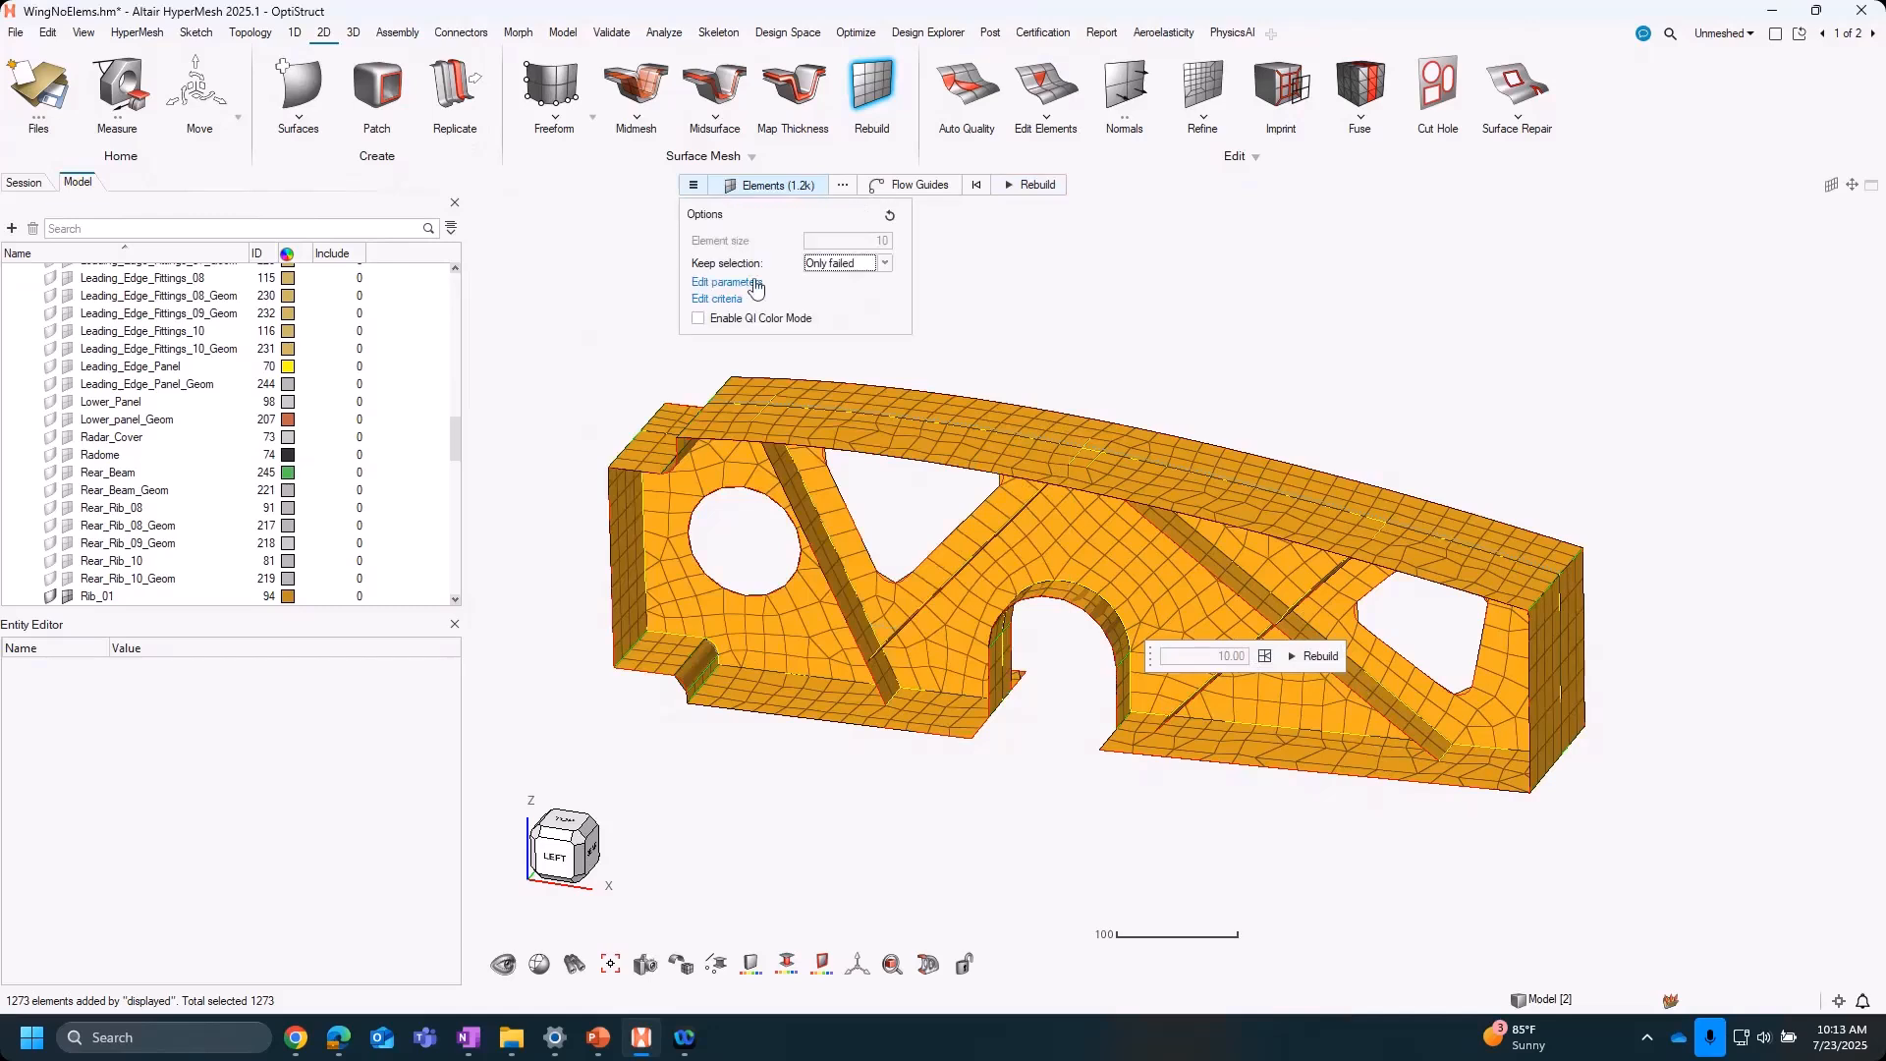
click(693, 185)
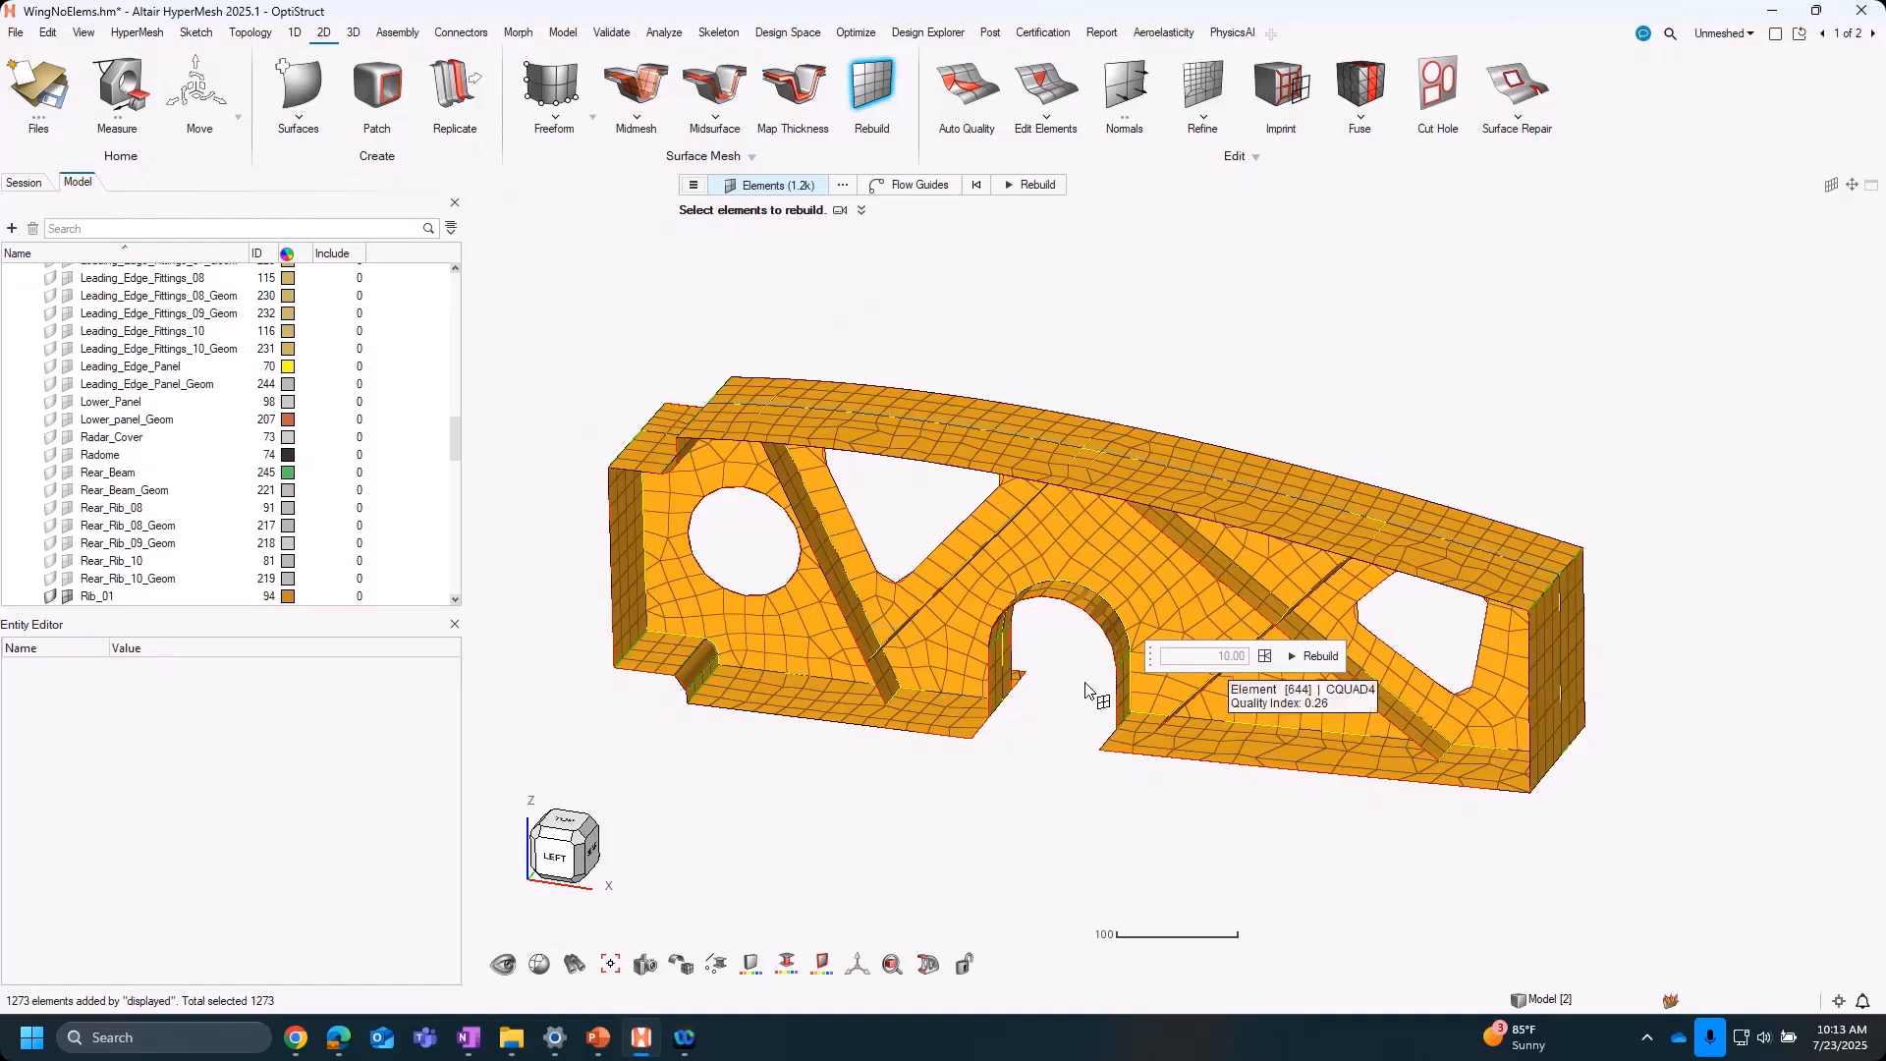
Sketch a curved flow guide through seven locations on the rib web around the arched cutout, and add it to the rebuild
click(929, 186)
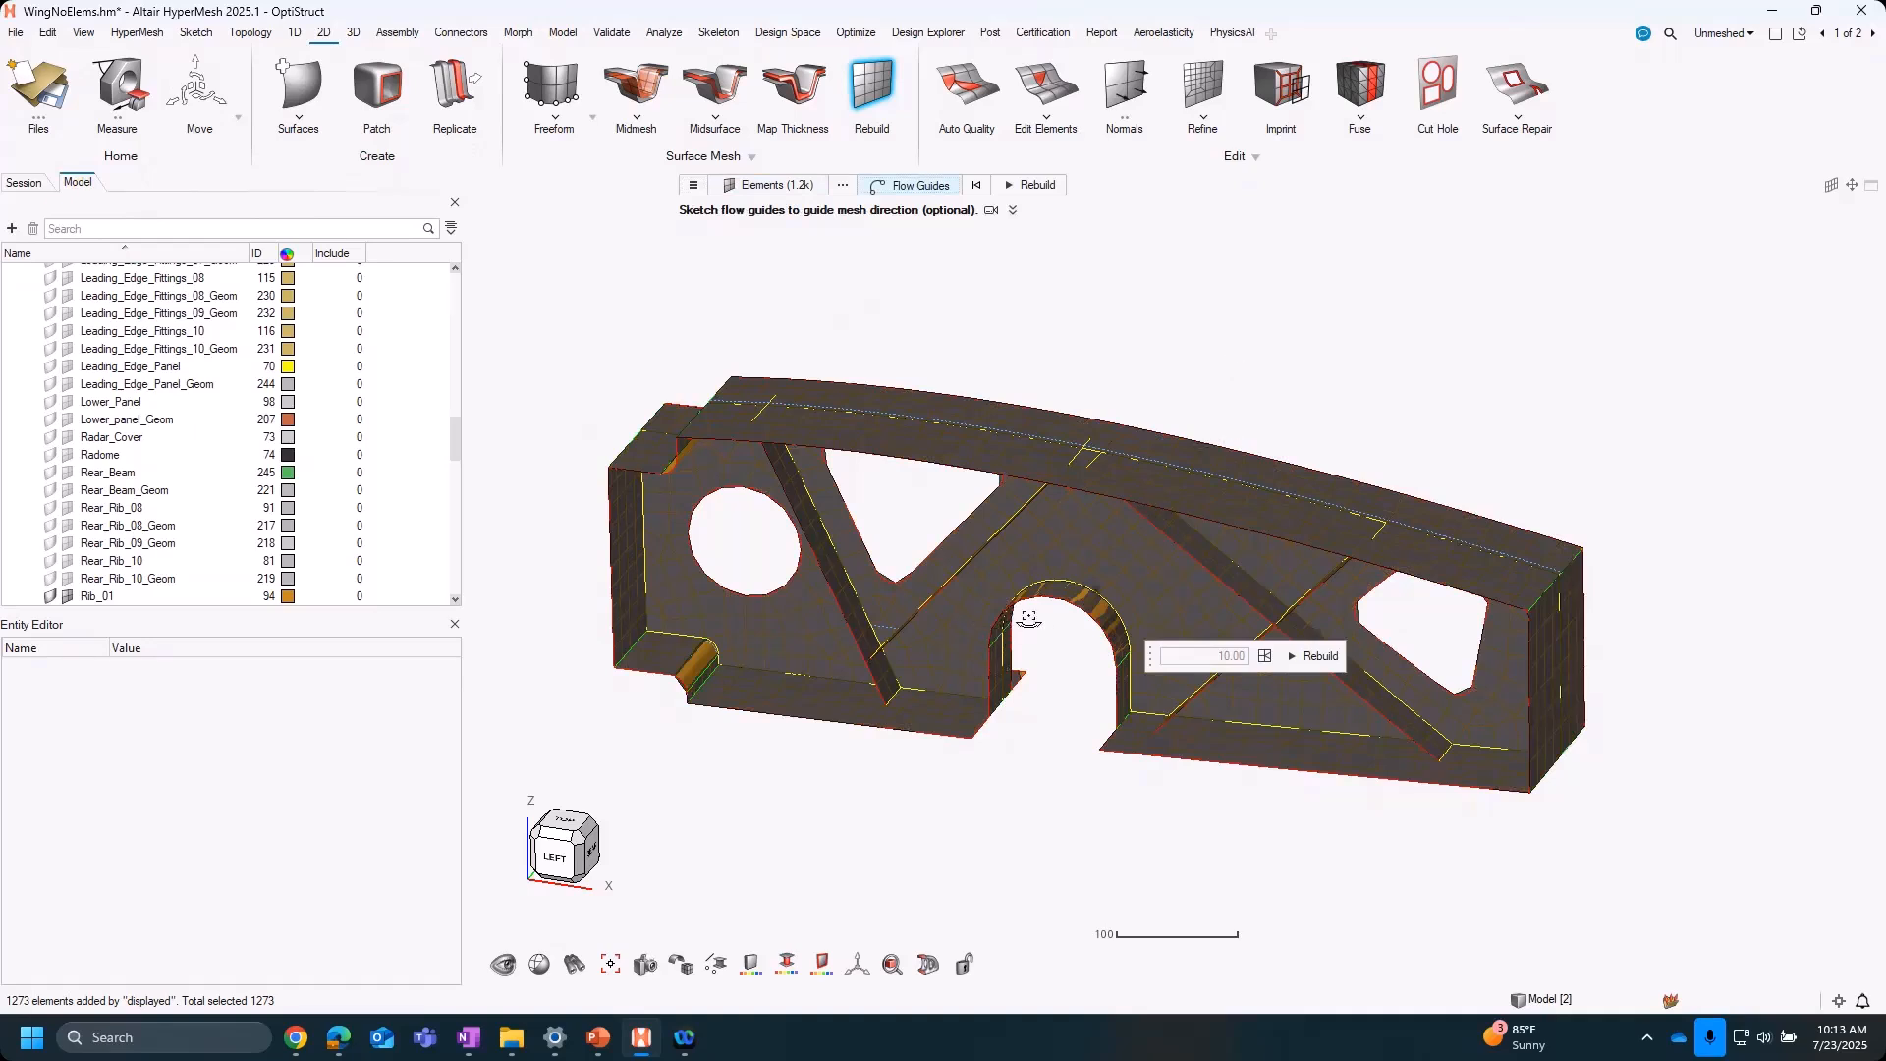
middle_drag(1028, 621, 1032, 716)
scroll(1022, 682, up, 3)
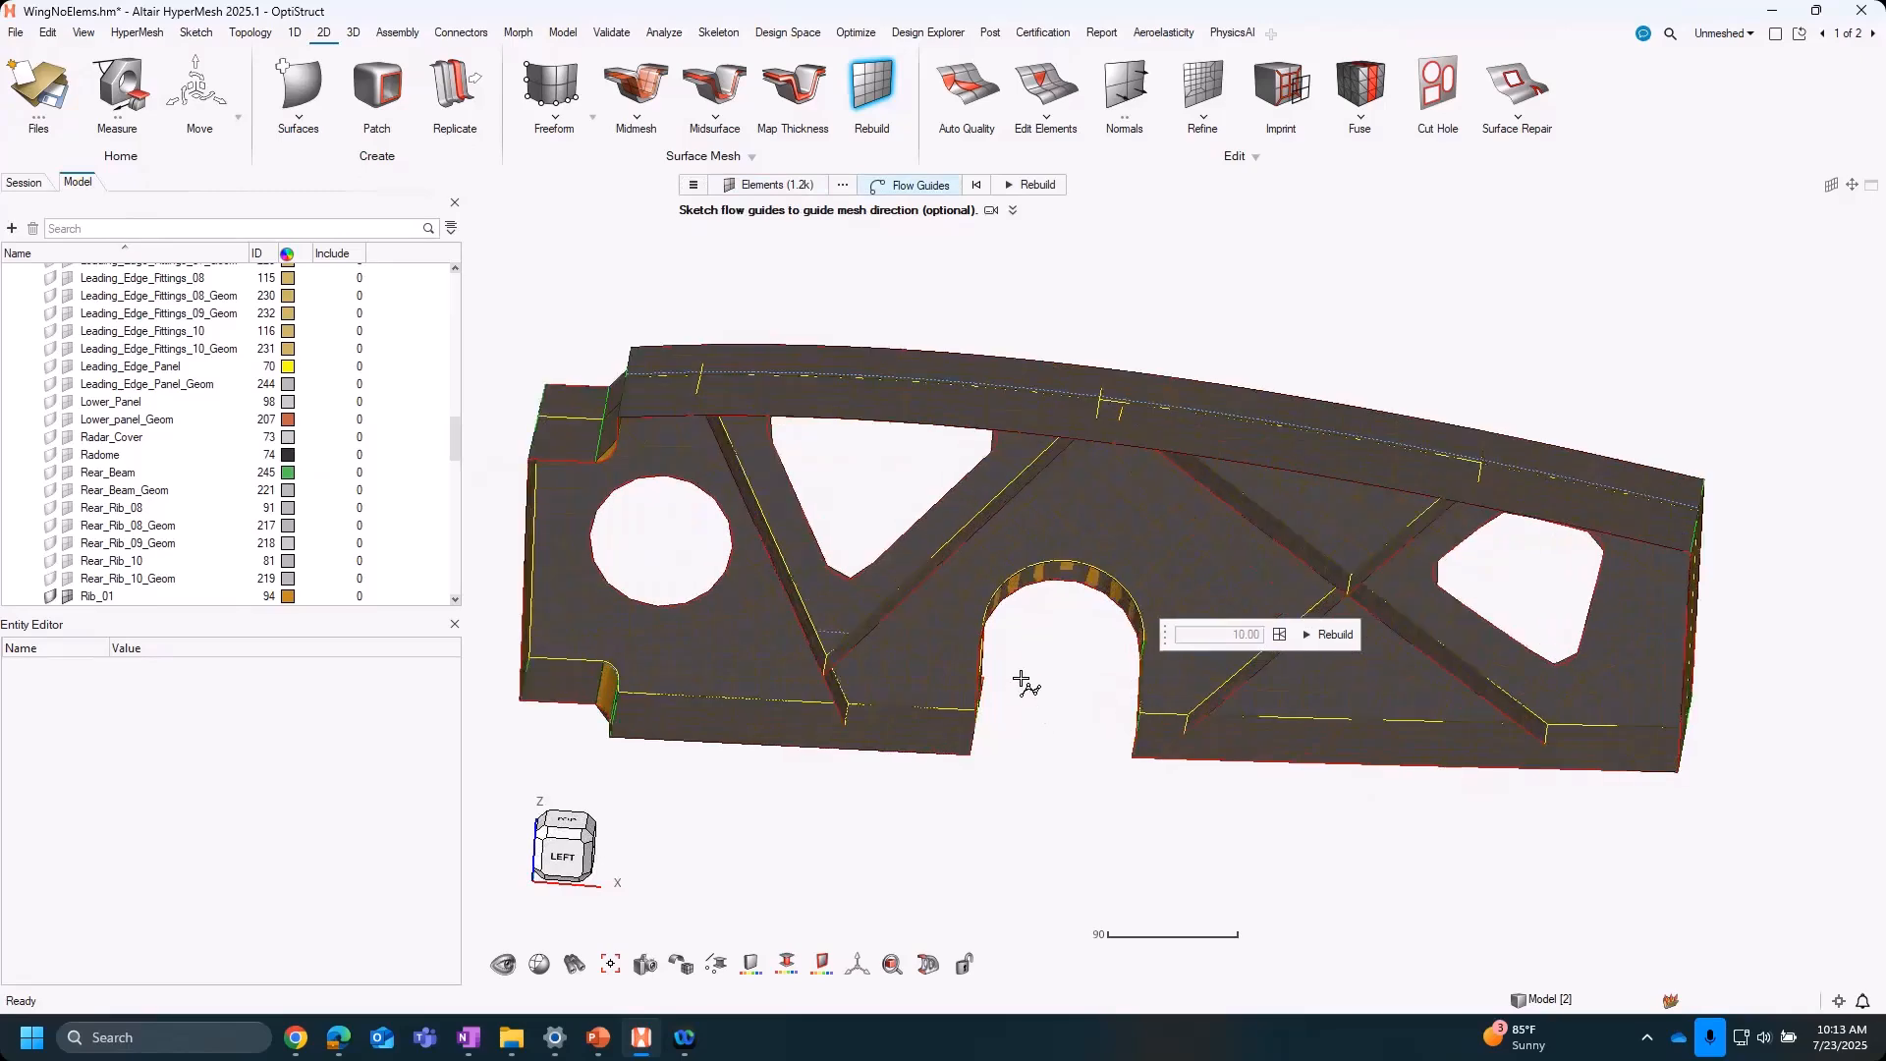
mouse_move(1132, 678)
middle_down()
mouse_move(1158, 670)
mouse_move(1115, 655)
middle_up()
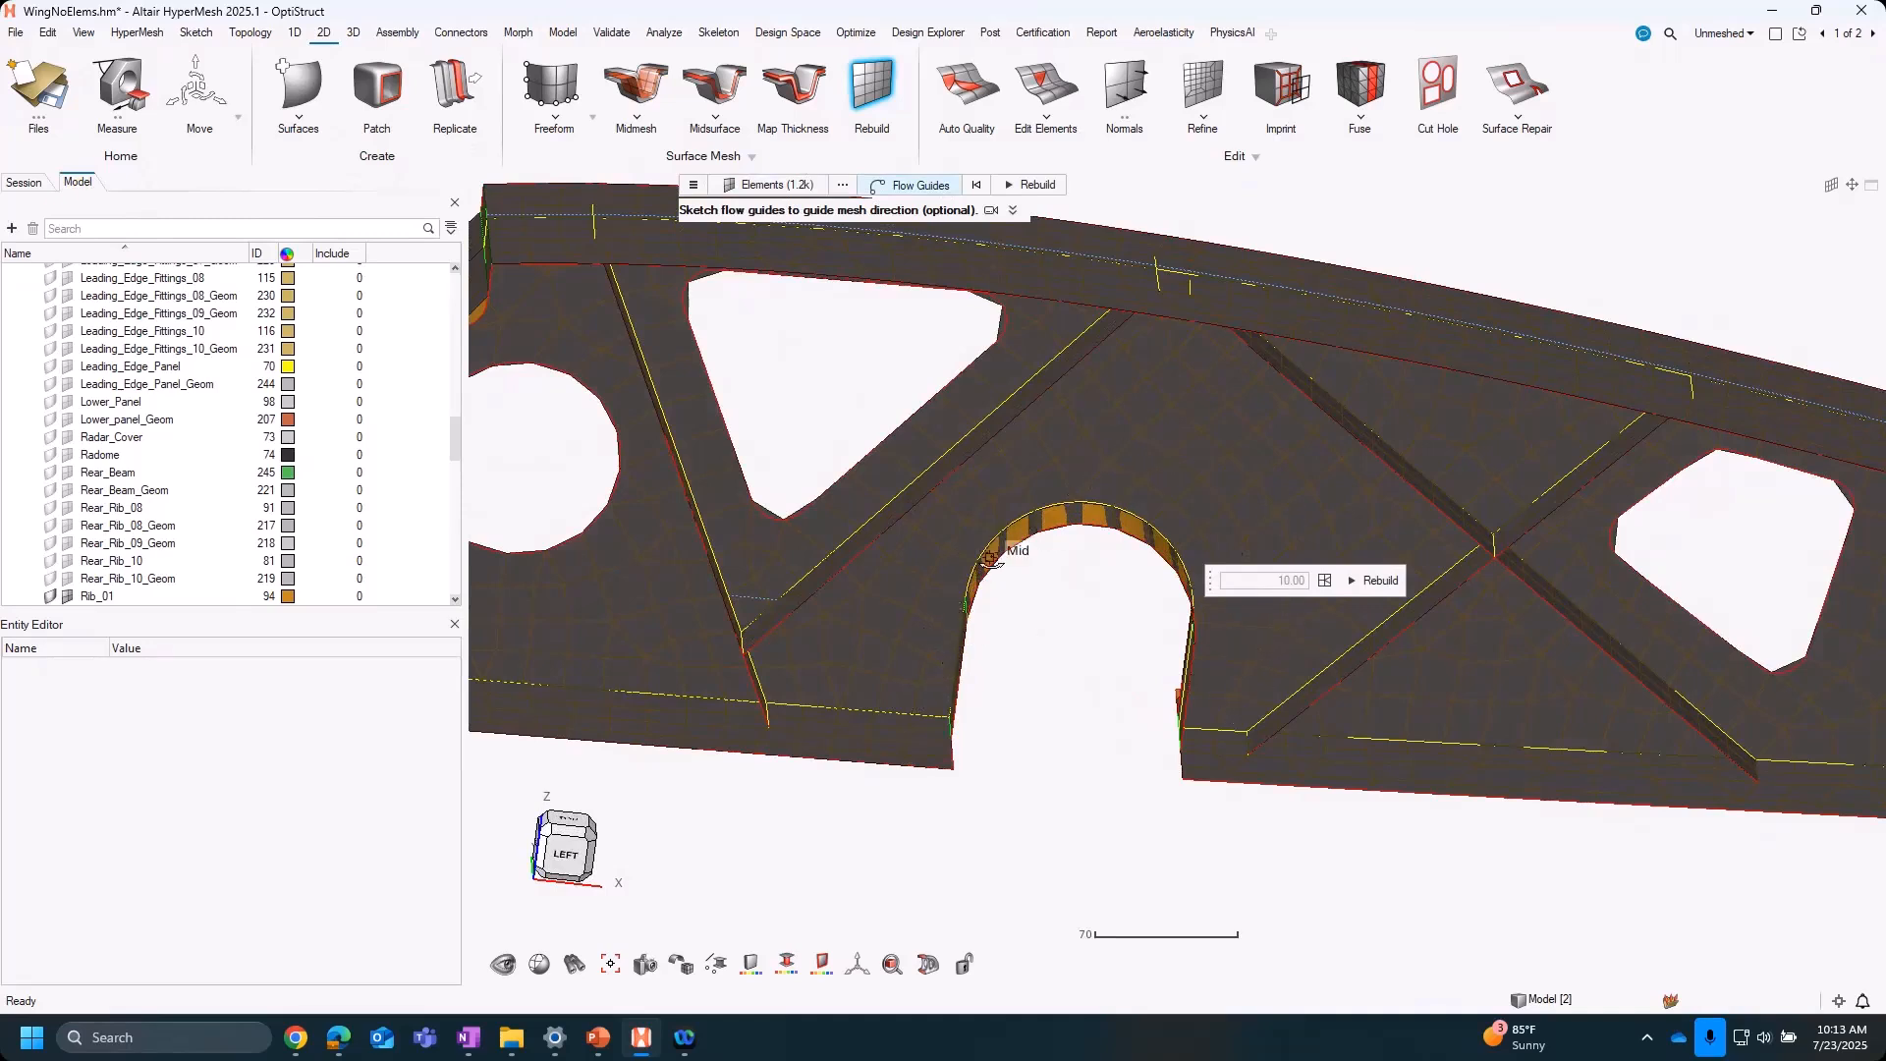
middle_drag(927, 716, 905, 686)
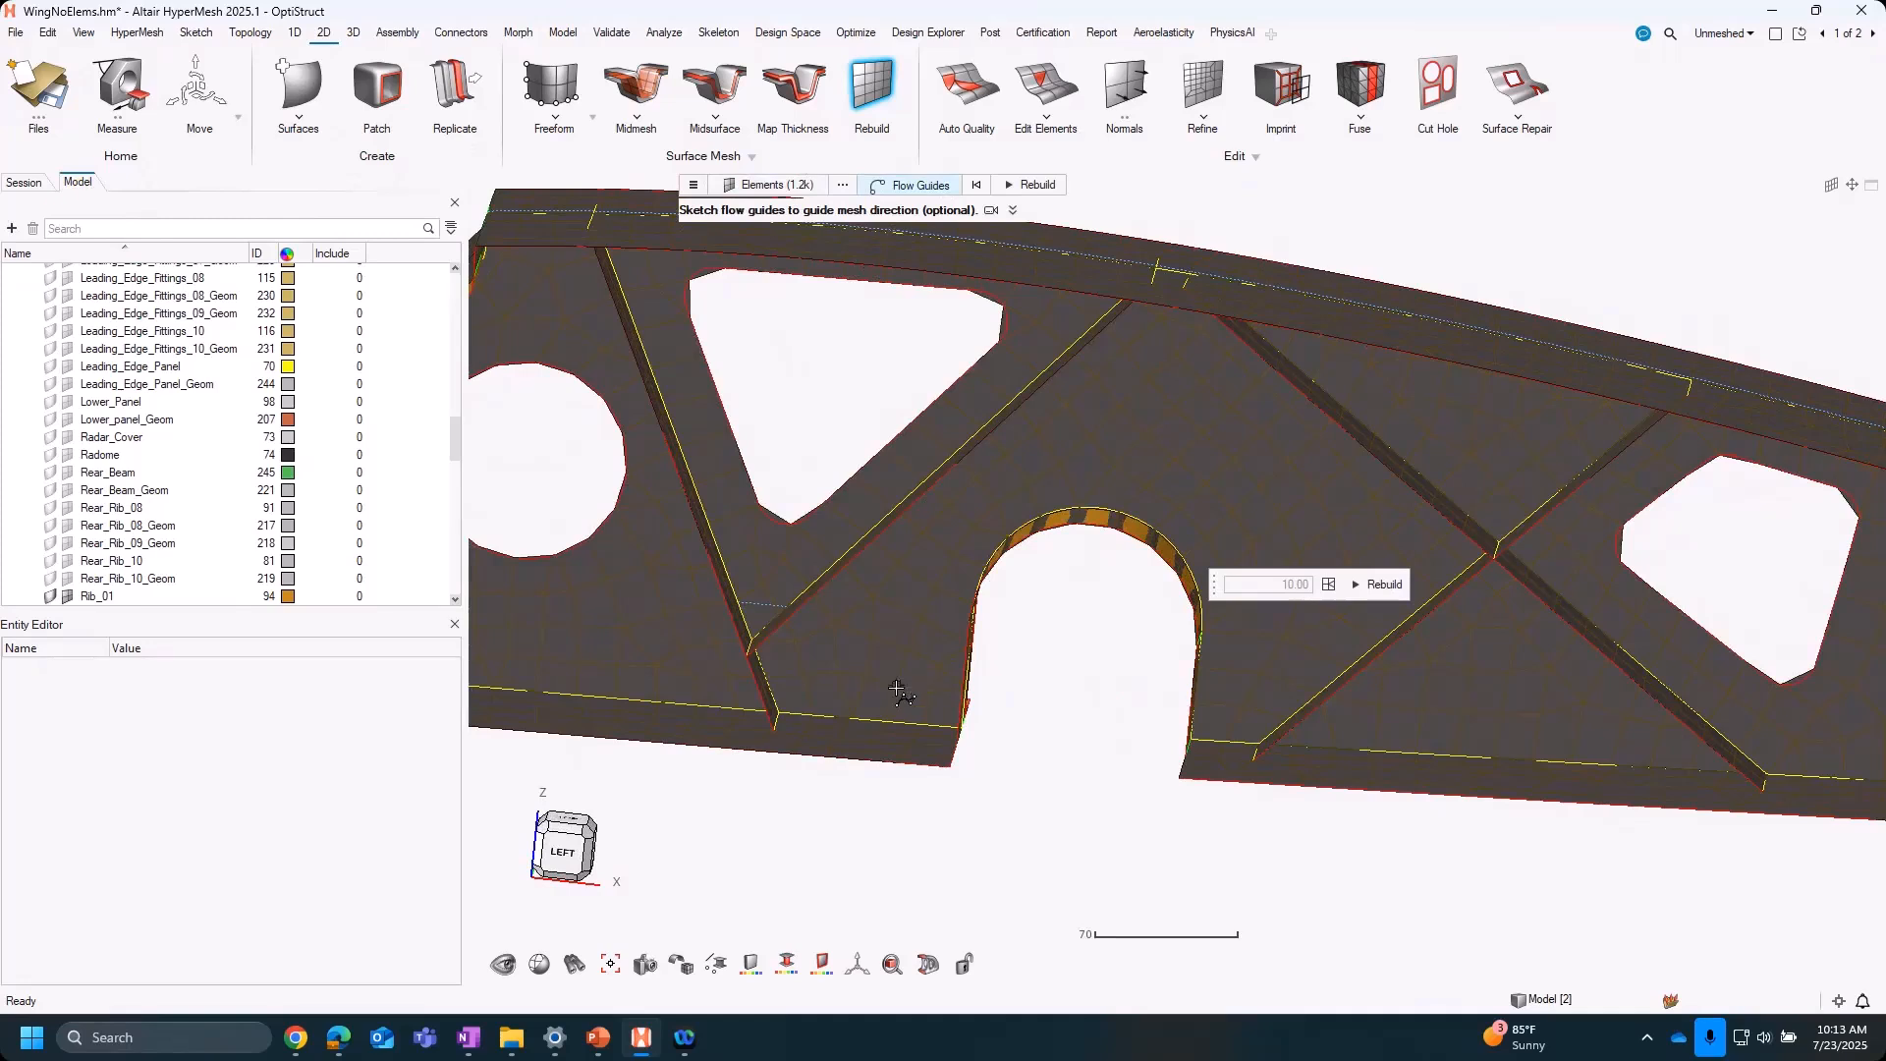
click(902, 668)
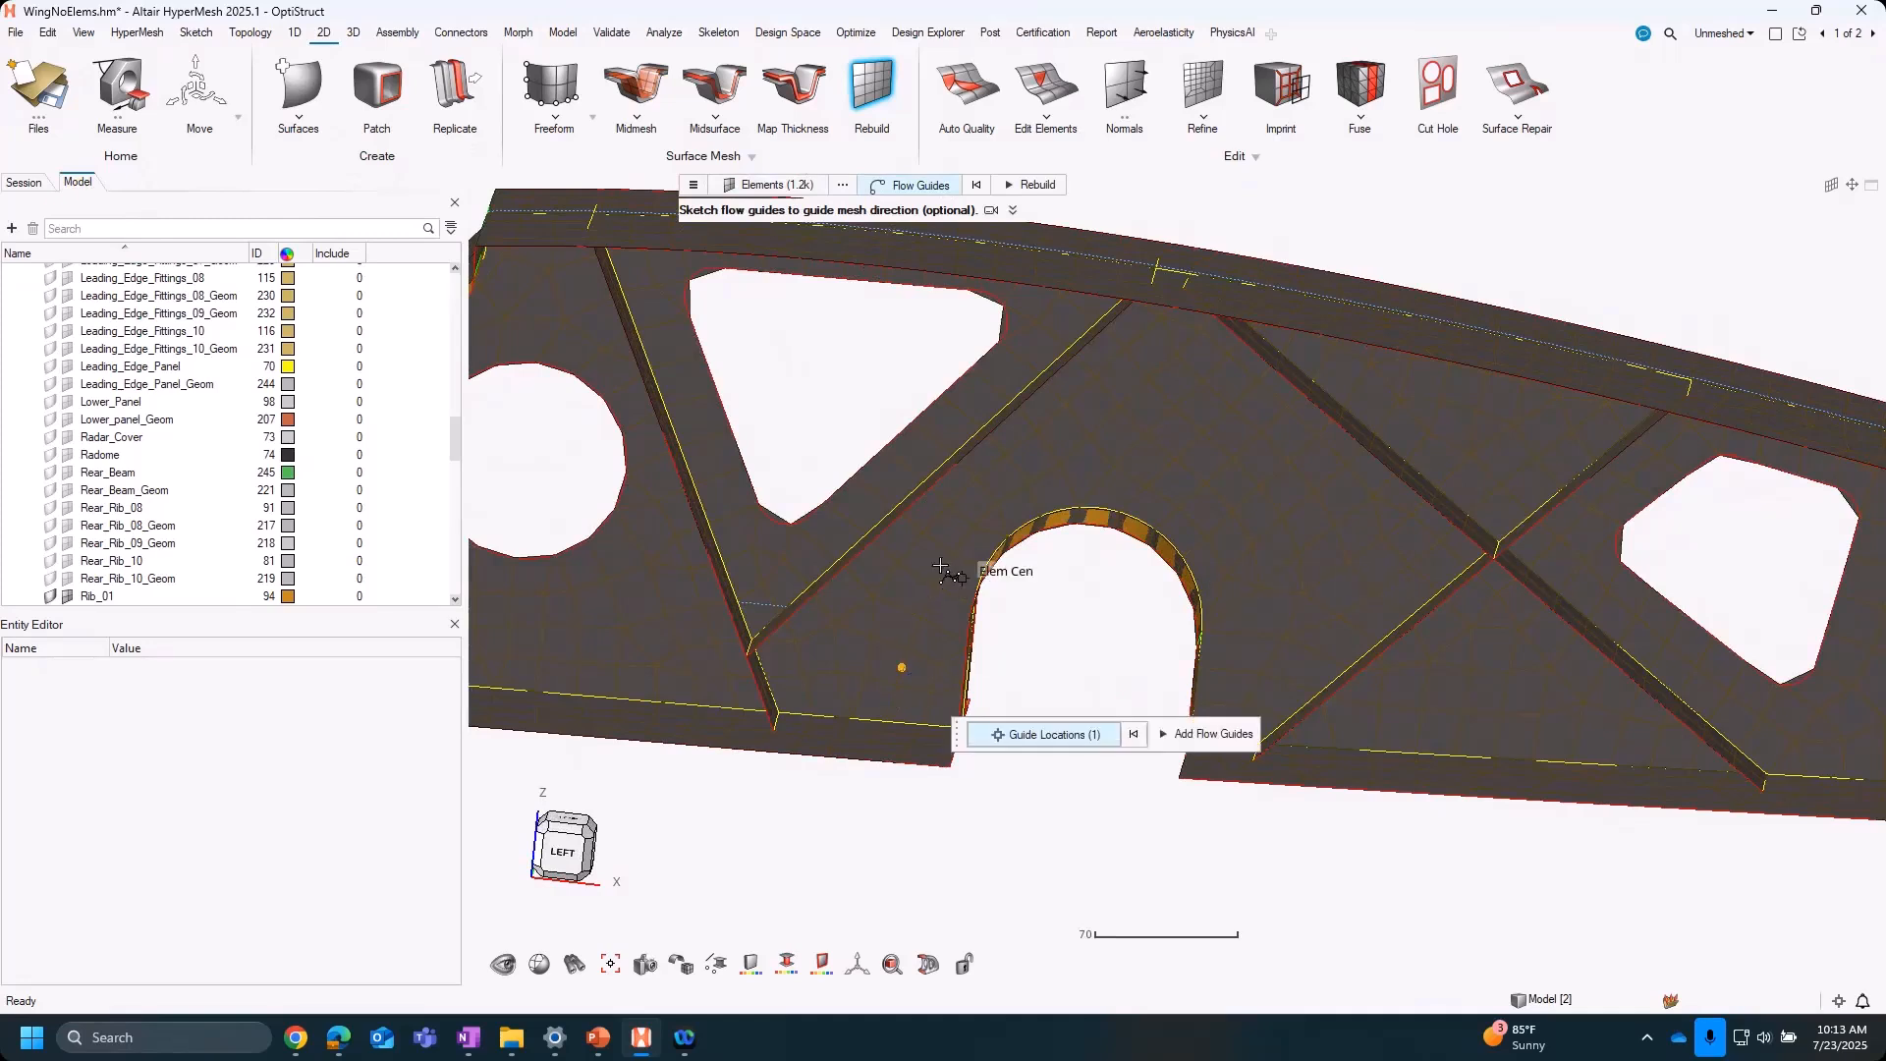
click(944, 570)
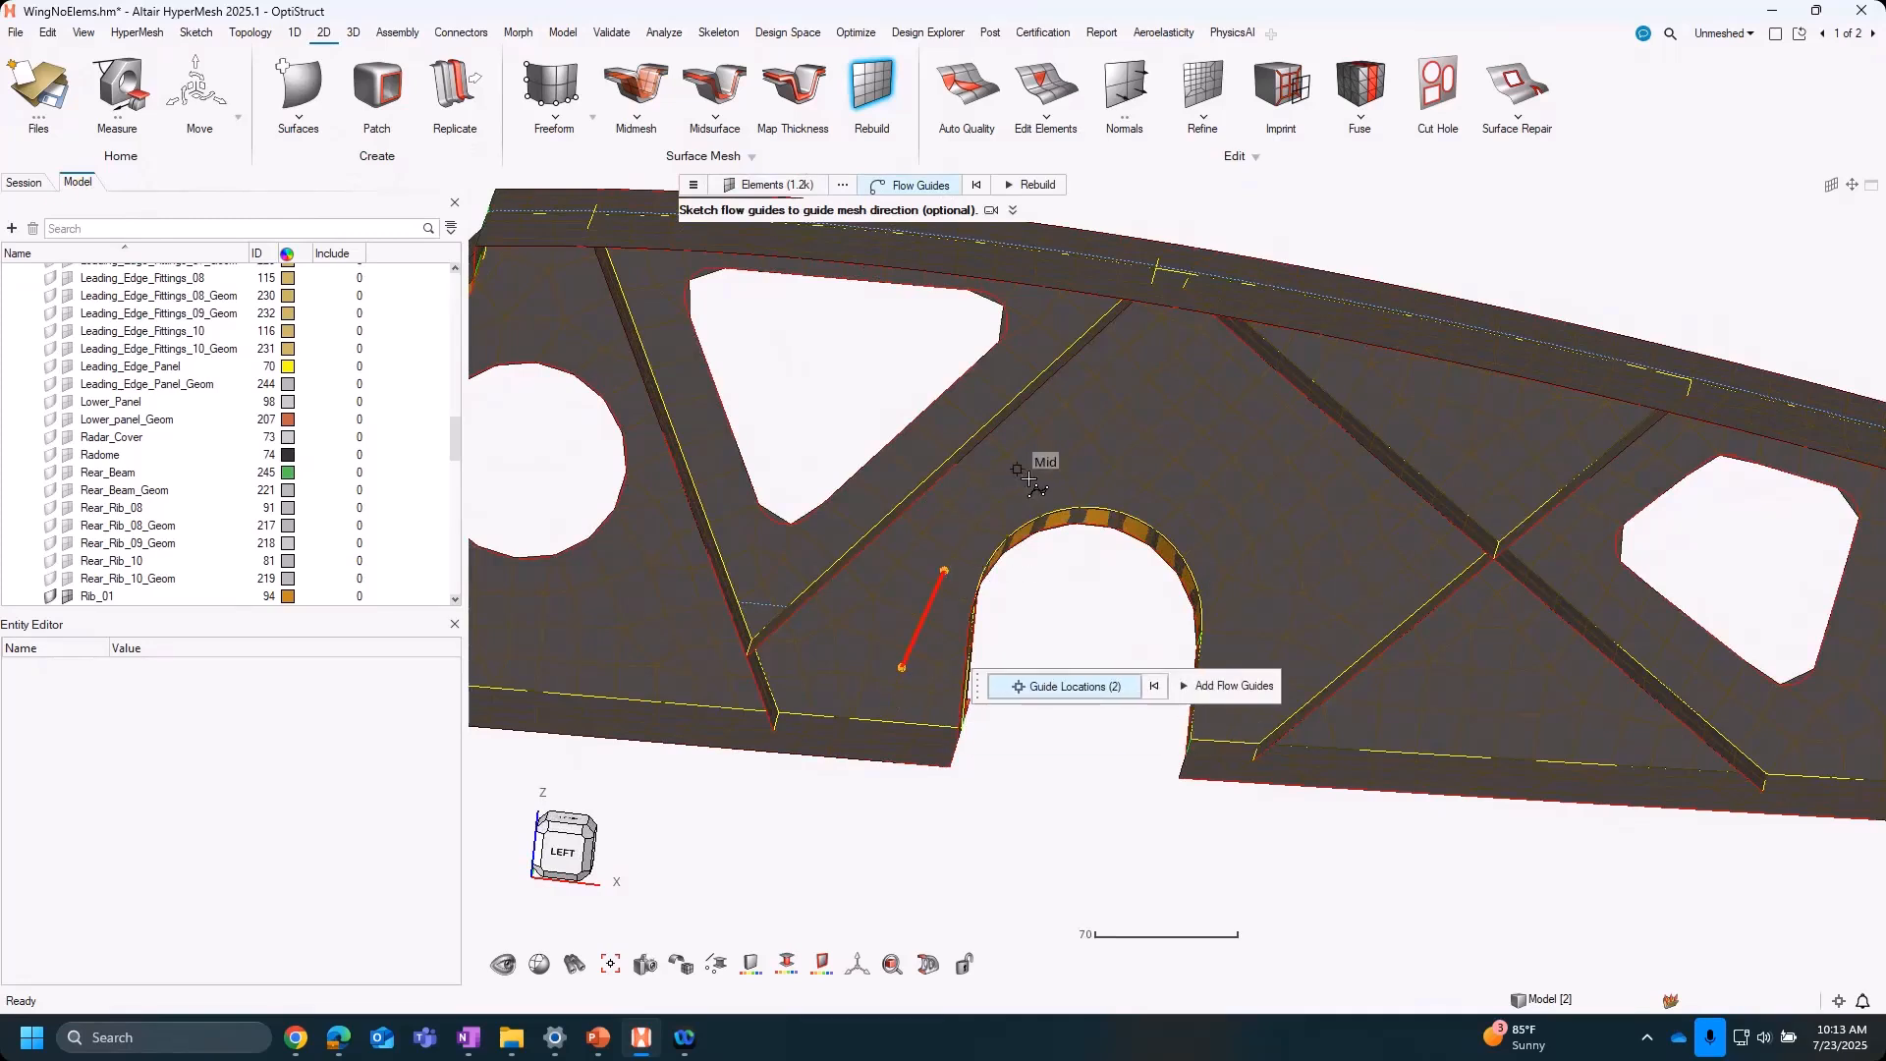
click(1018, 469)
click(1145, 461)
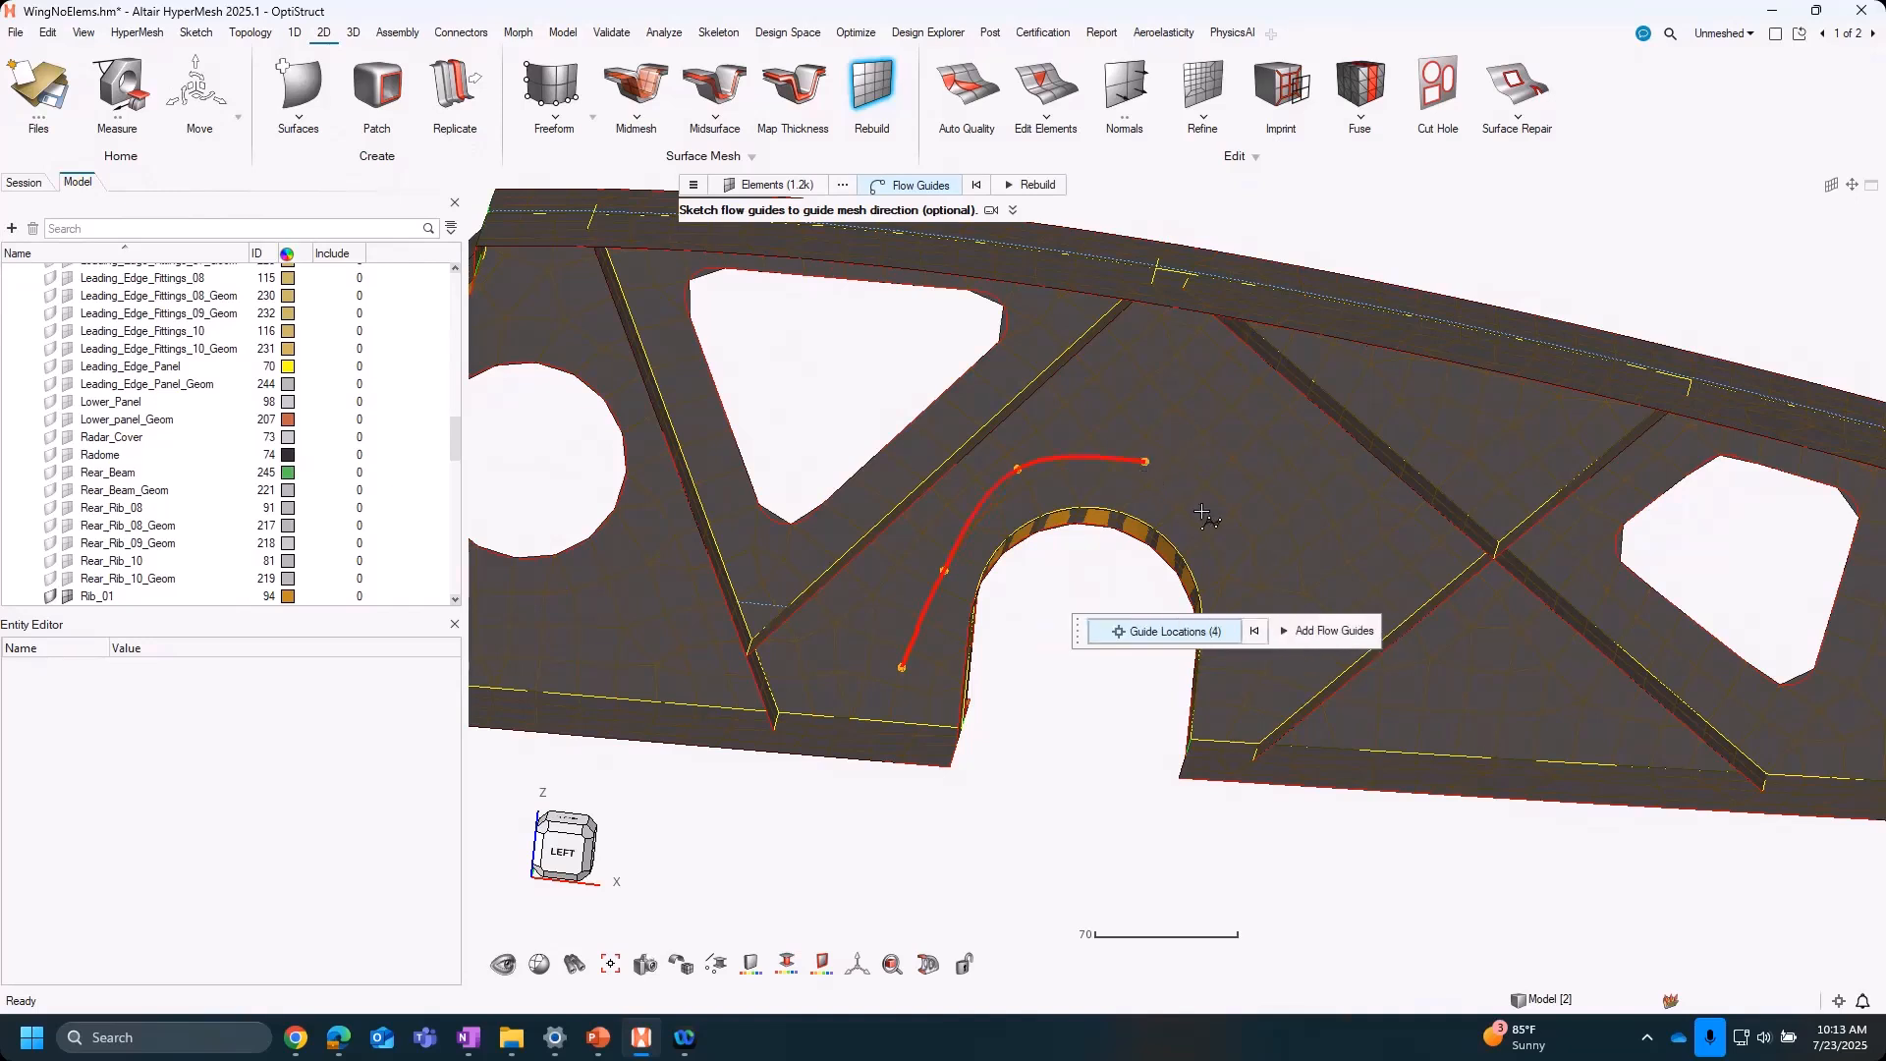
click(1231, 543)
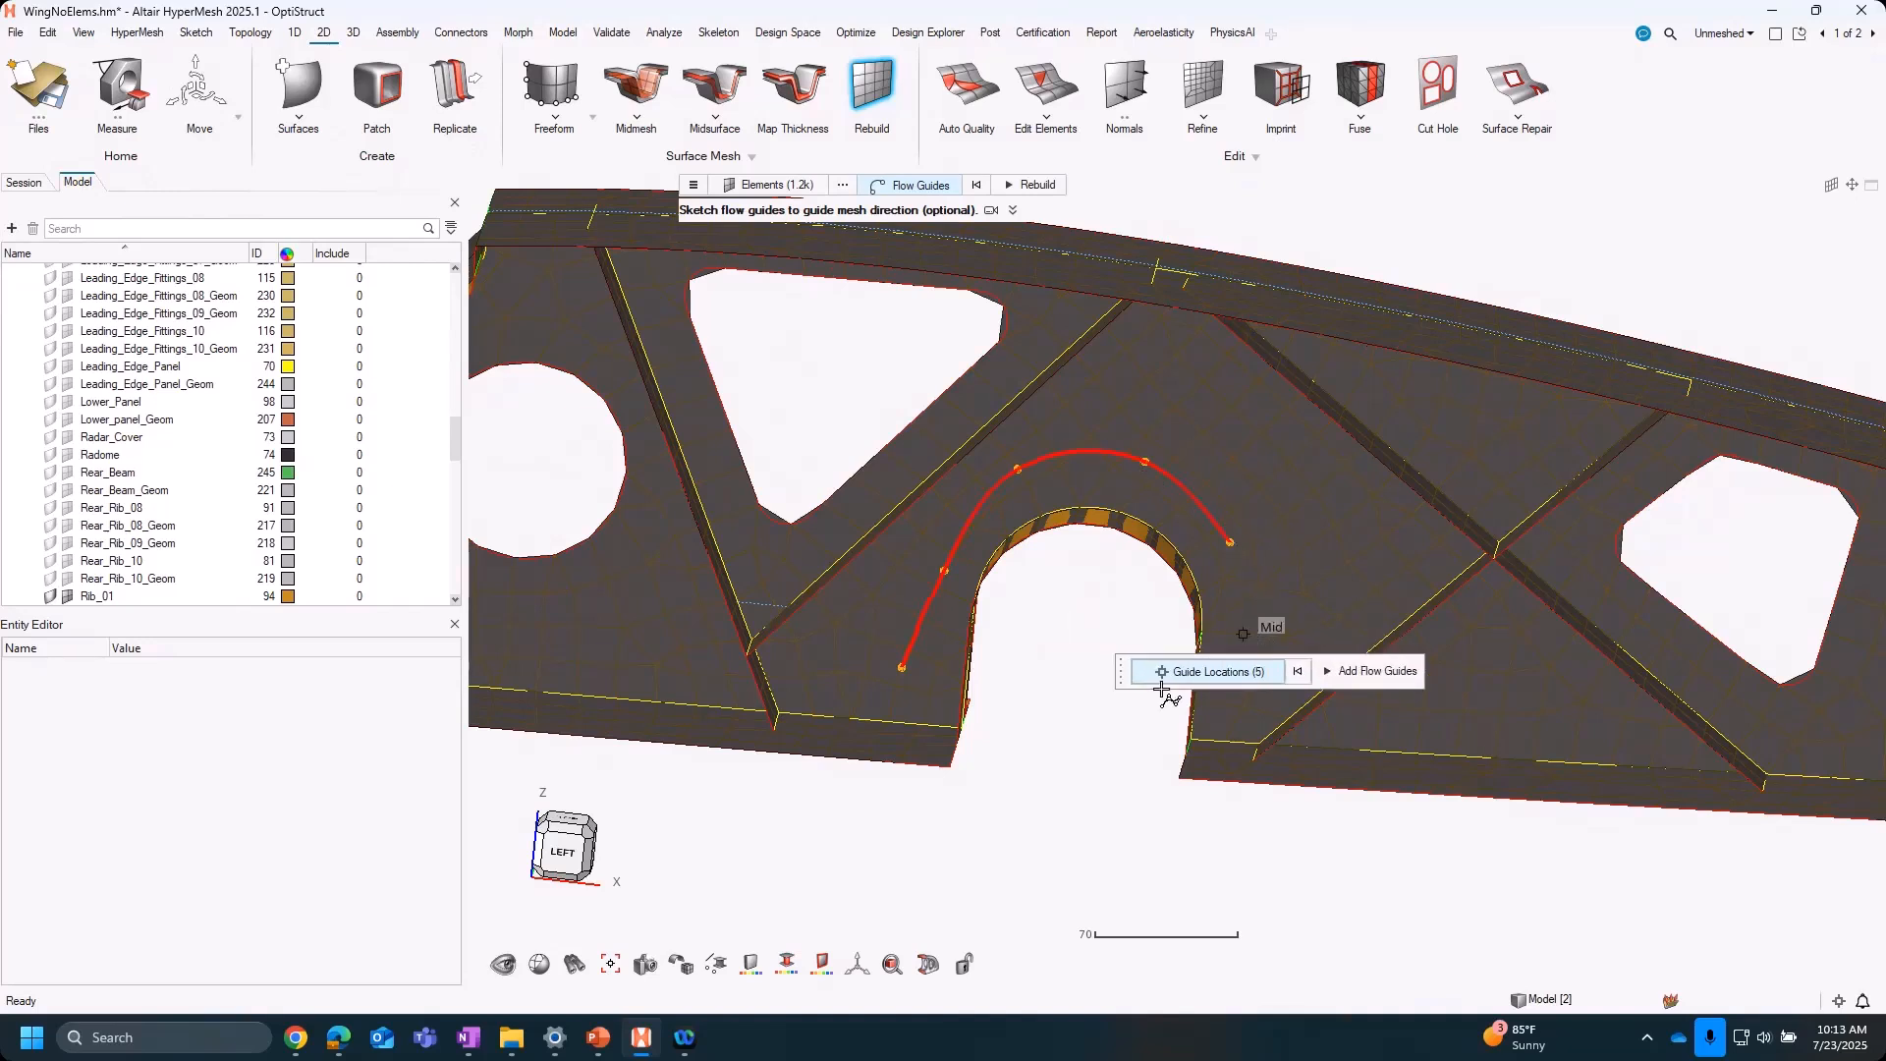
drag(1123, 673, 1400, 356)
click(1243, 634)
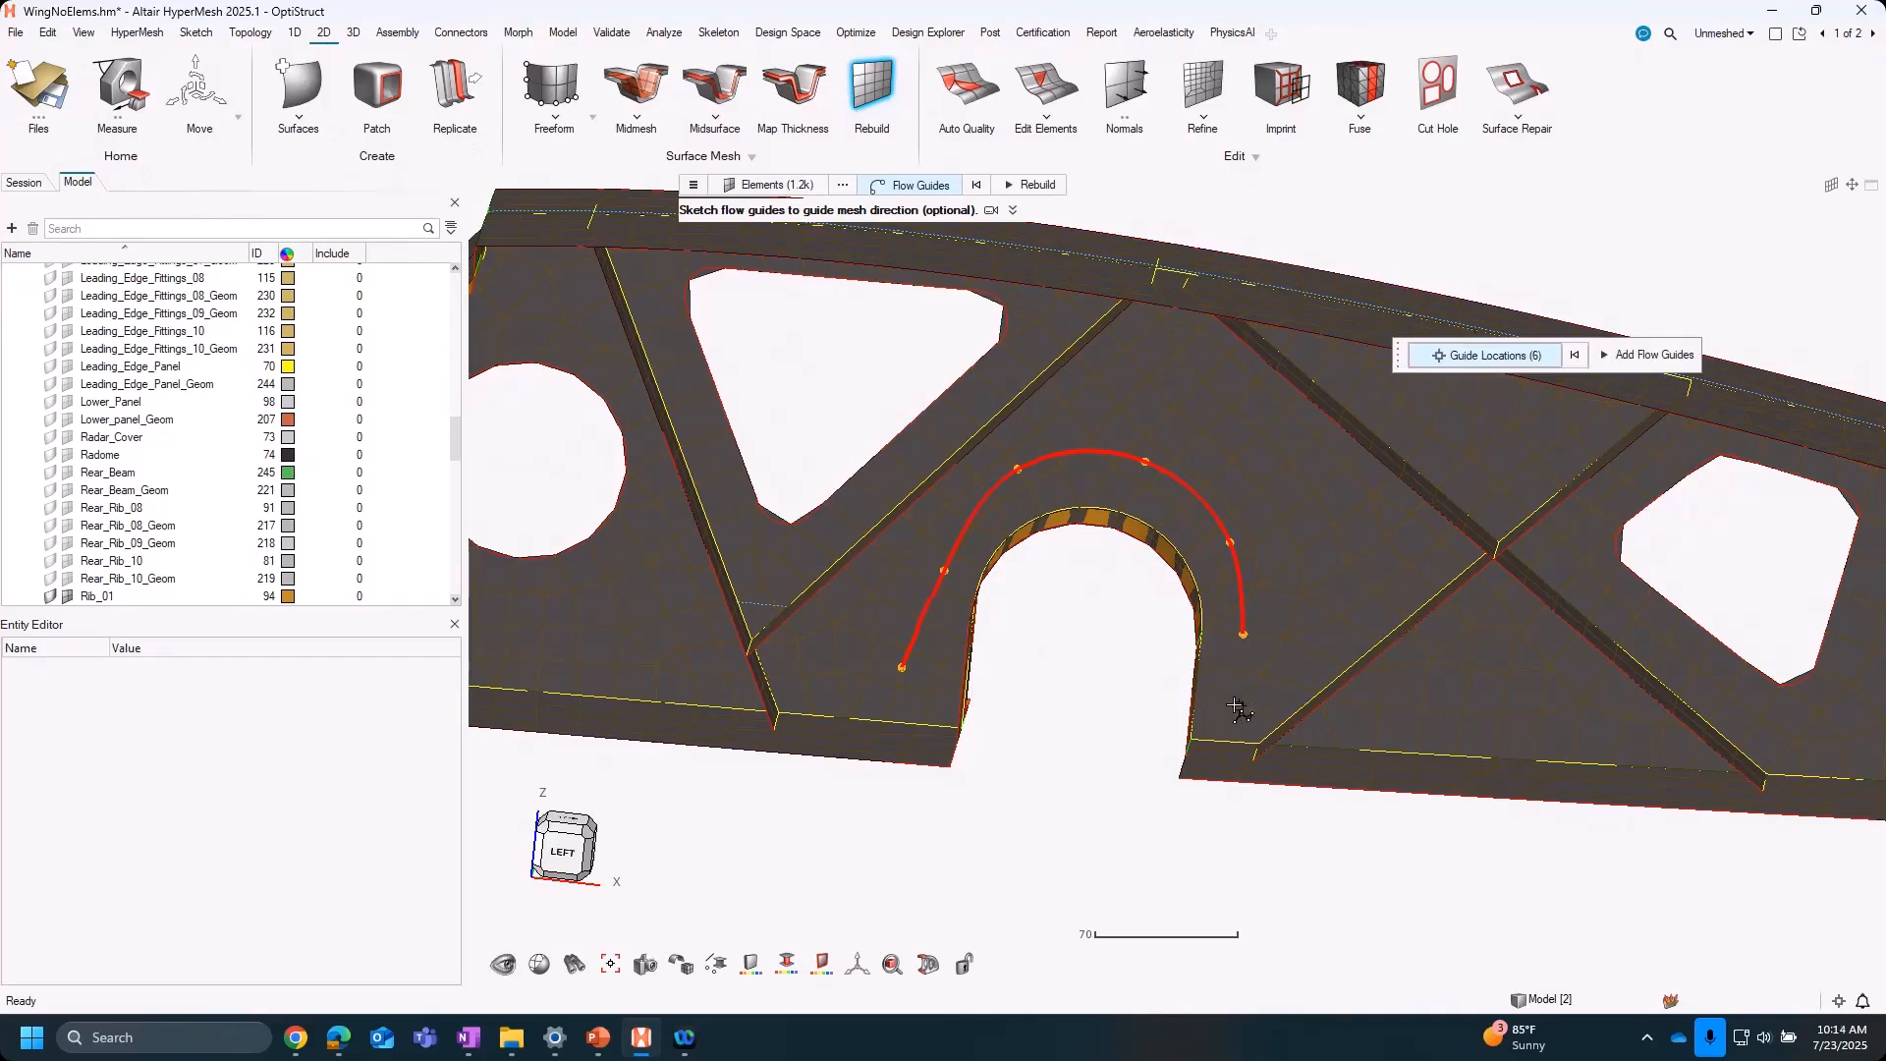
click(1233, 704)
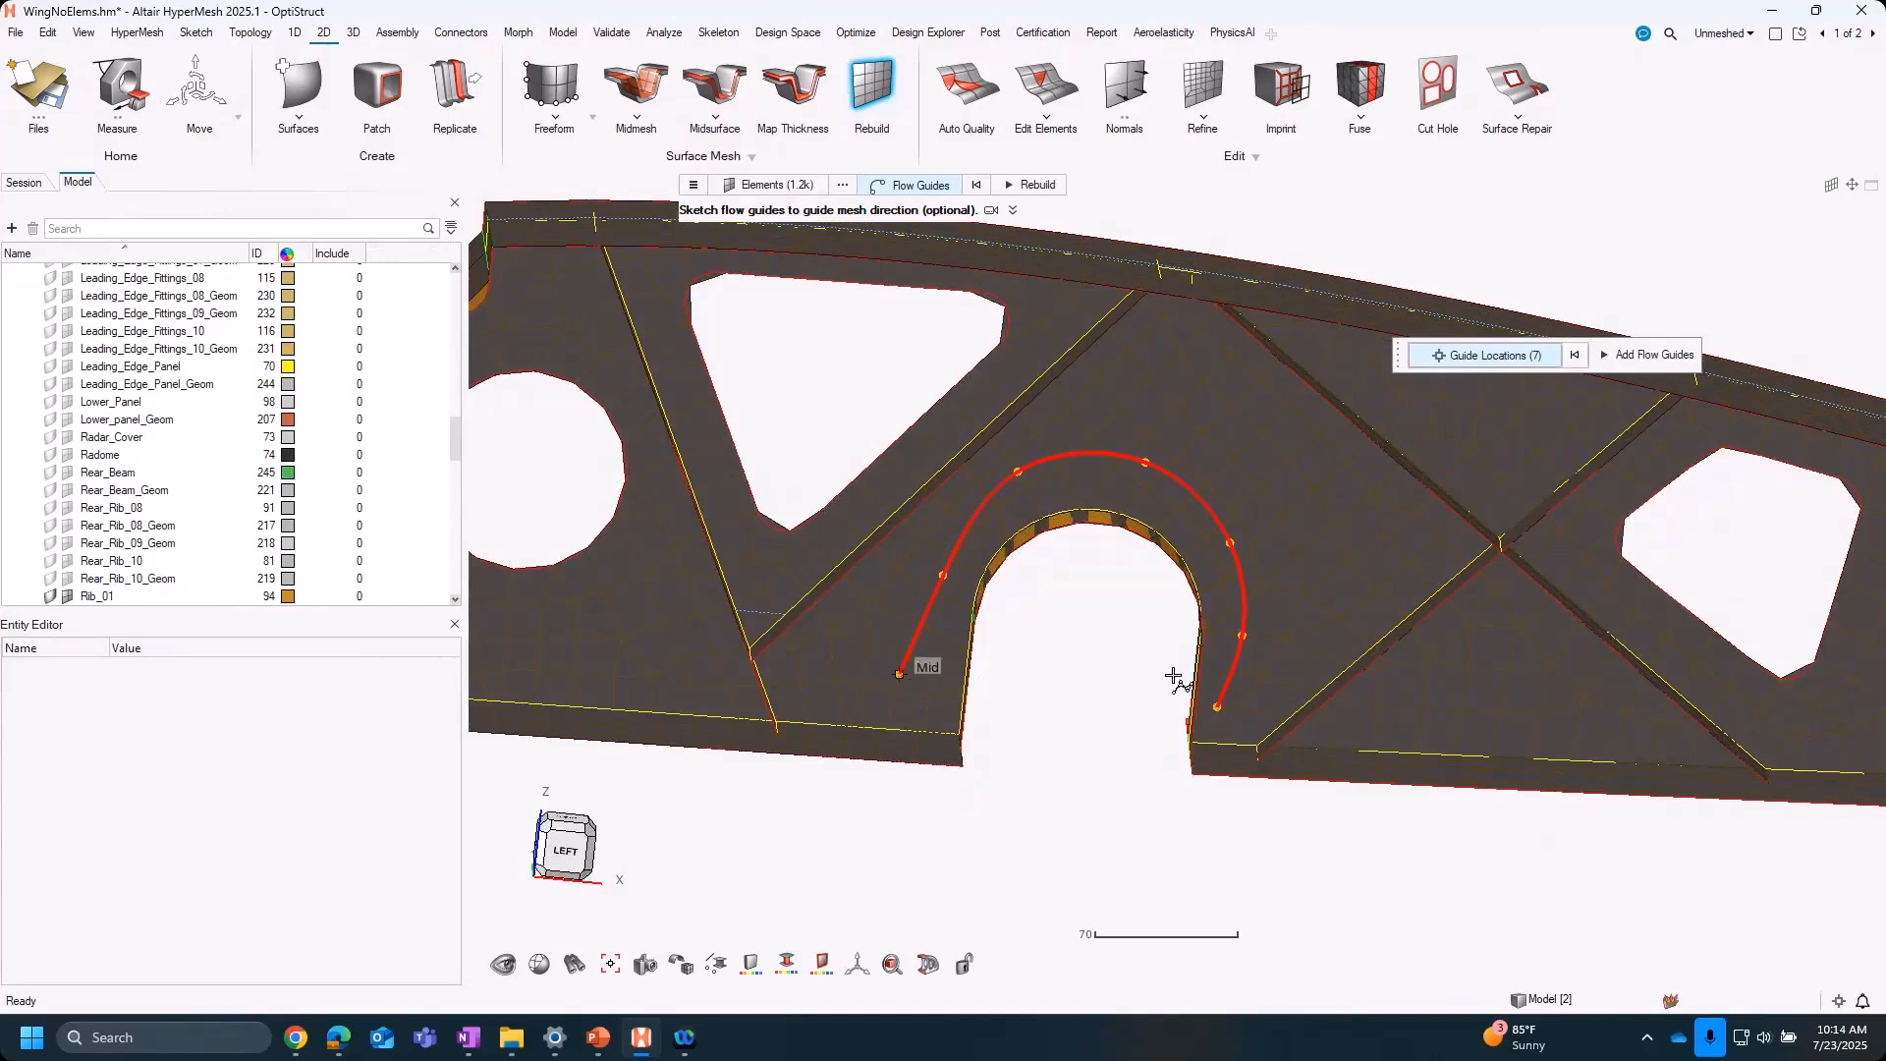
click(1684, 357)
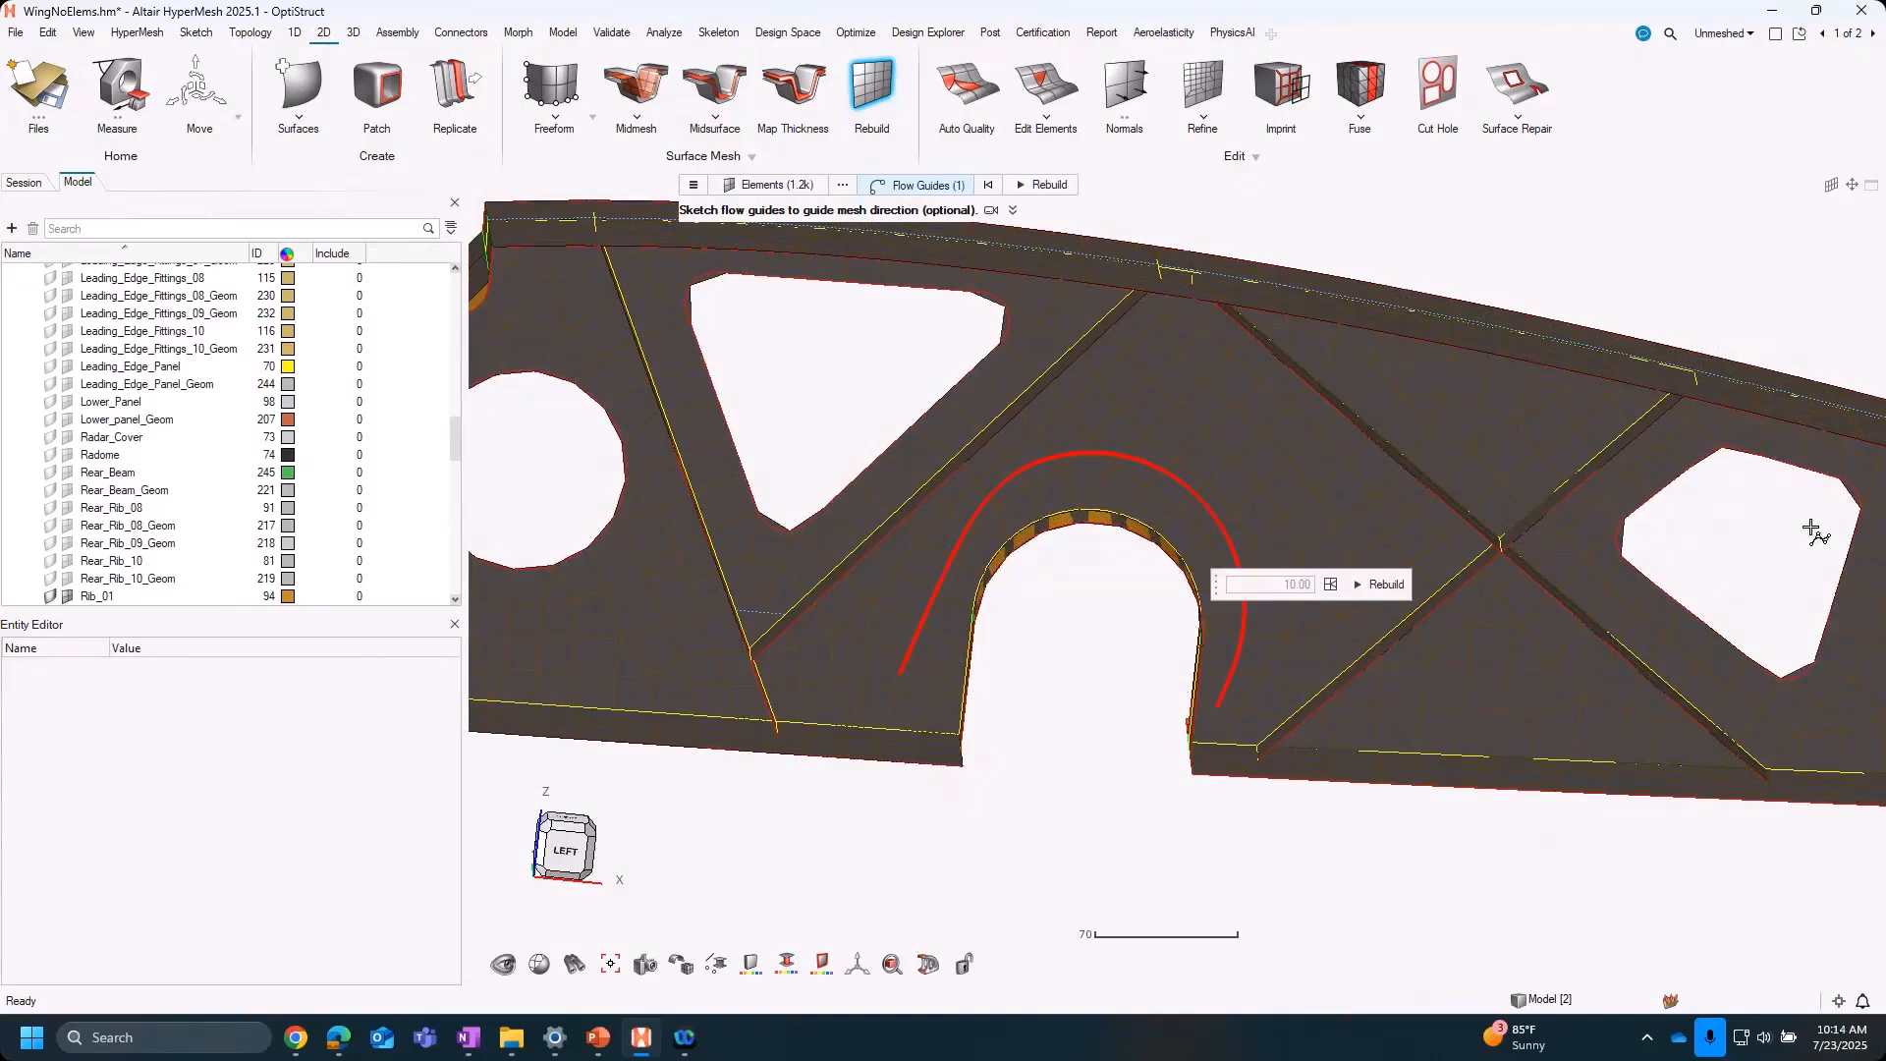
Rebuild the selected rib elements using the flow guide around the arched cutout
scroll(1551, 539, down, 1)
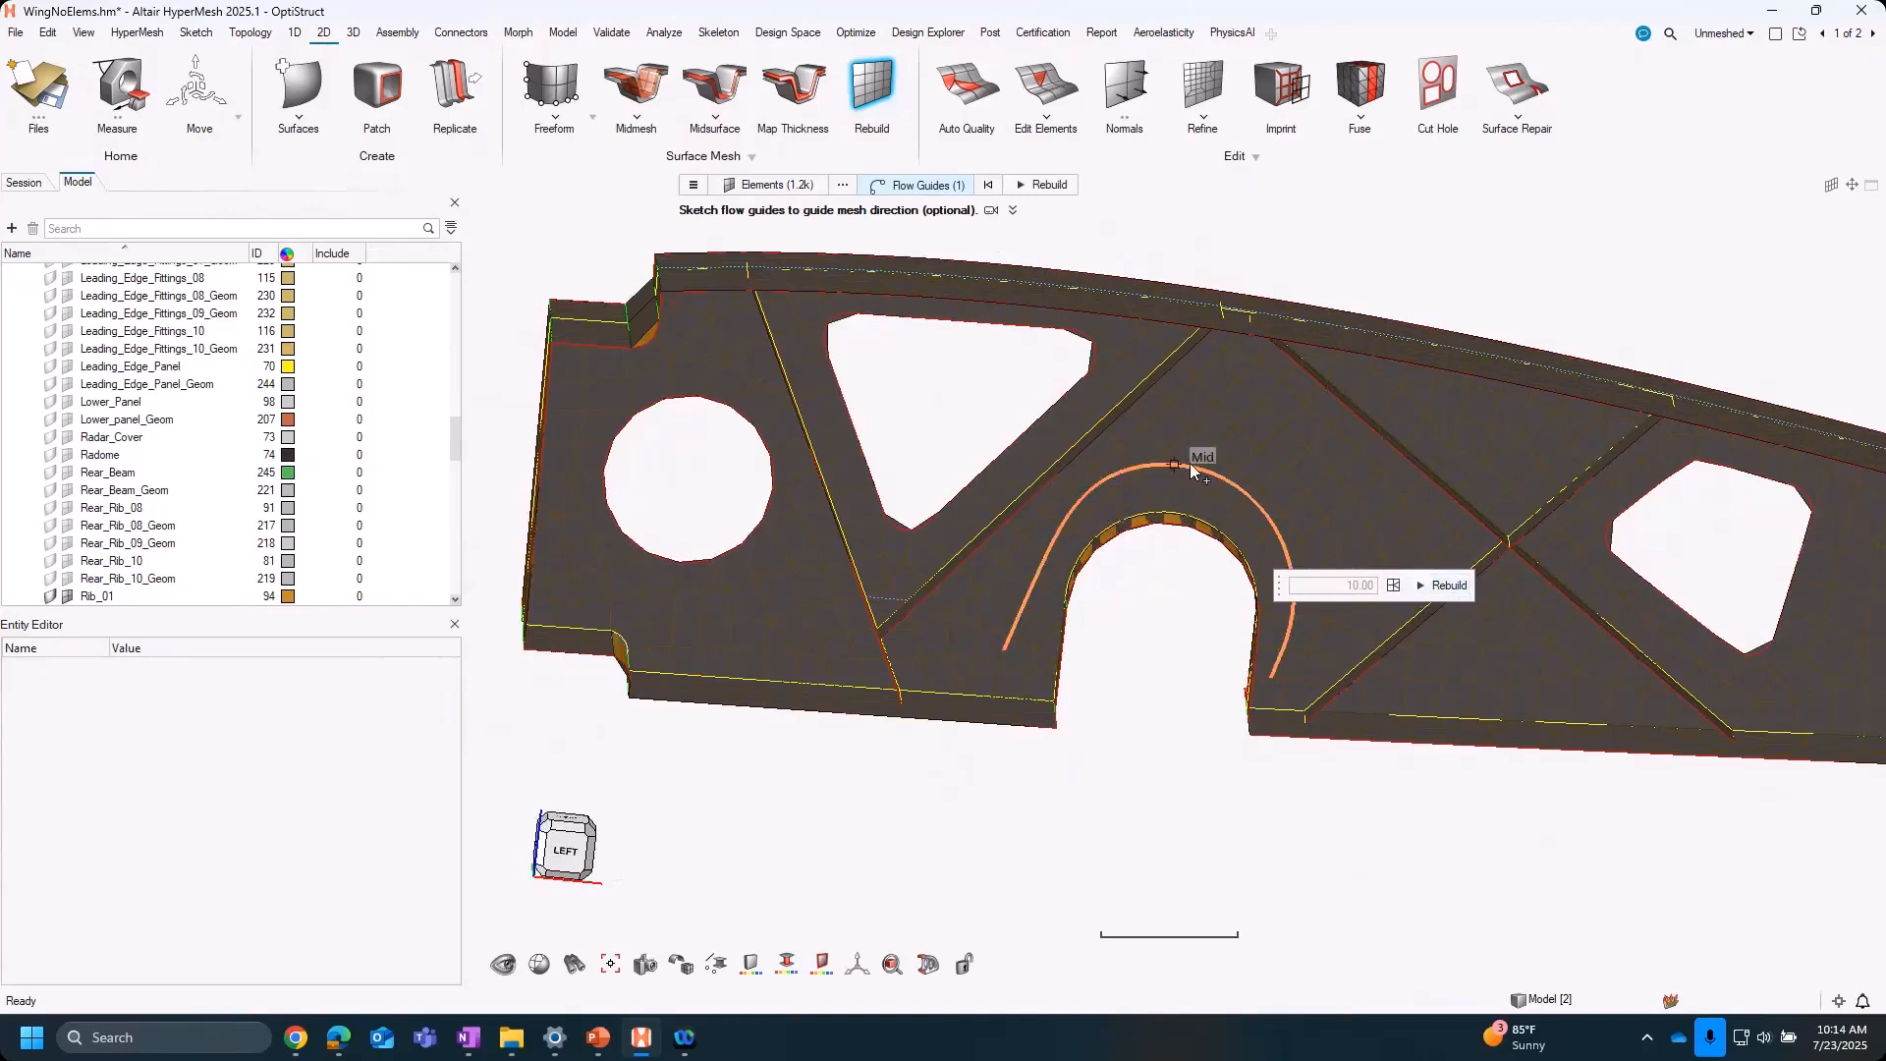
click(1444, 586)
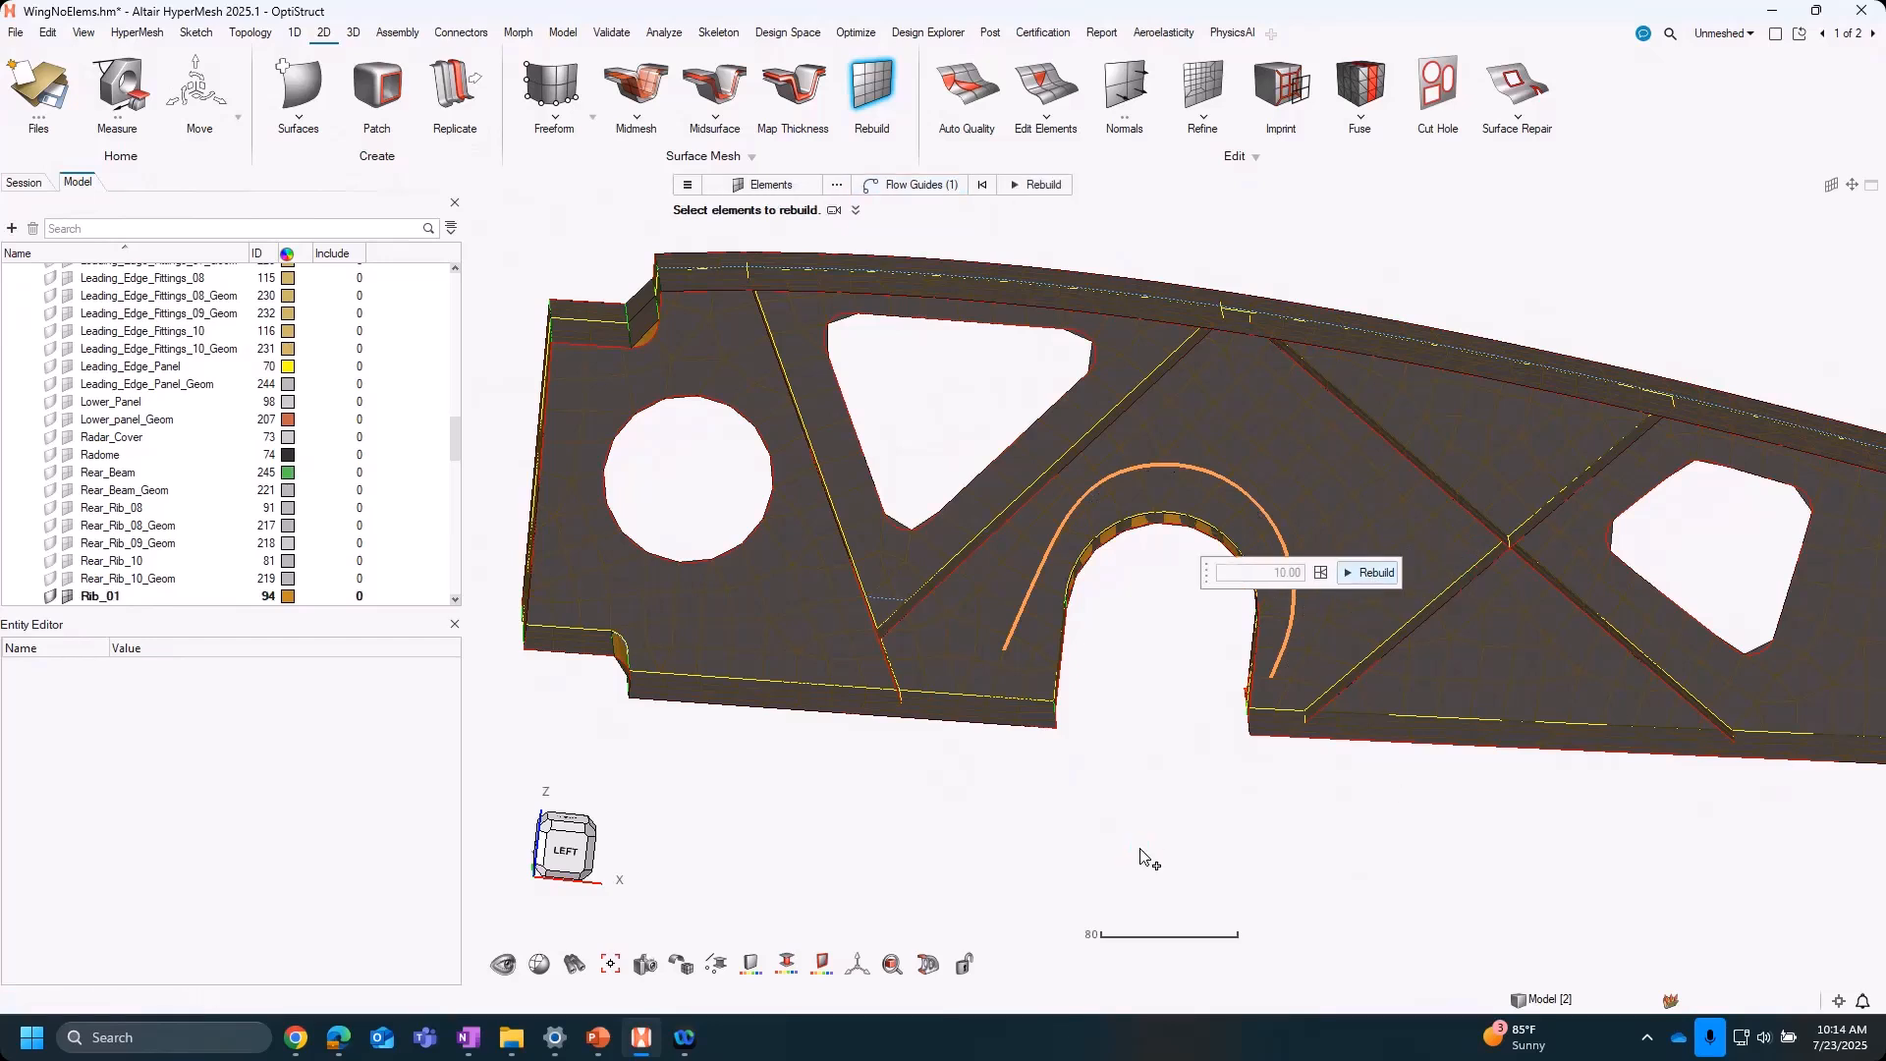
Examine the rebuilt mesh along the flow guide, around the arched cutout, across the stiffeners and near the end opening
scroll(1073, 541, up, 4)
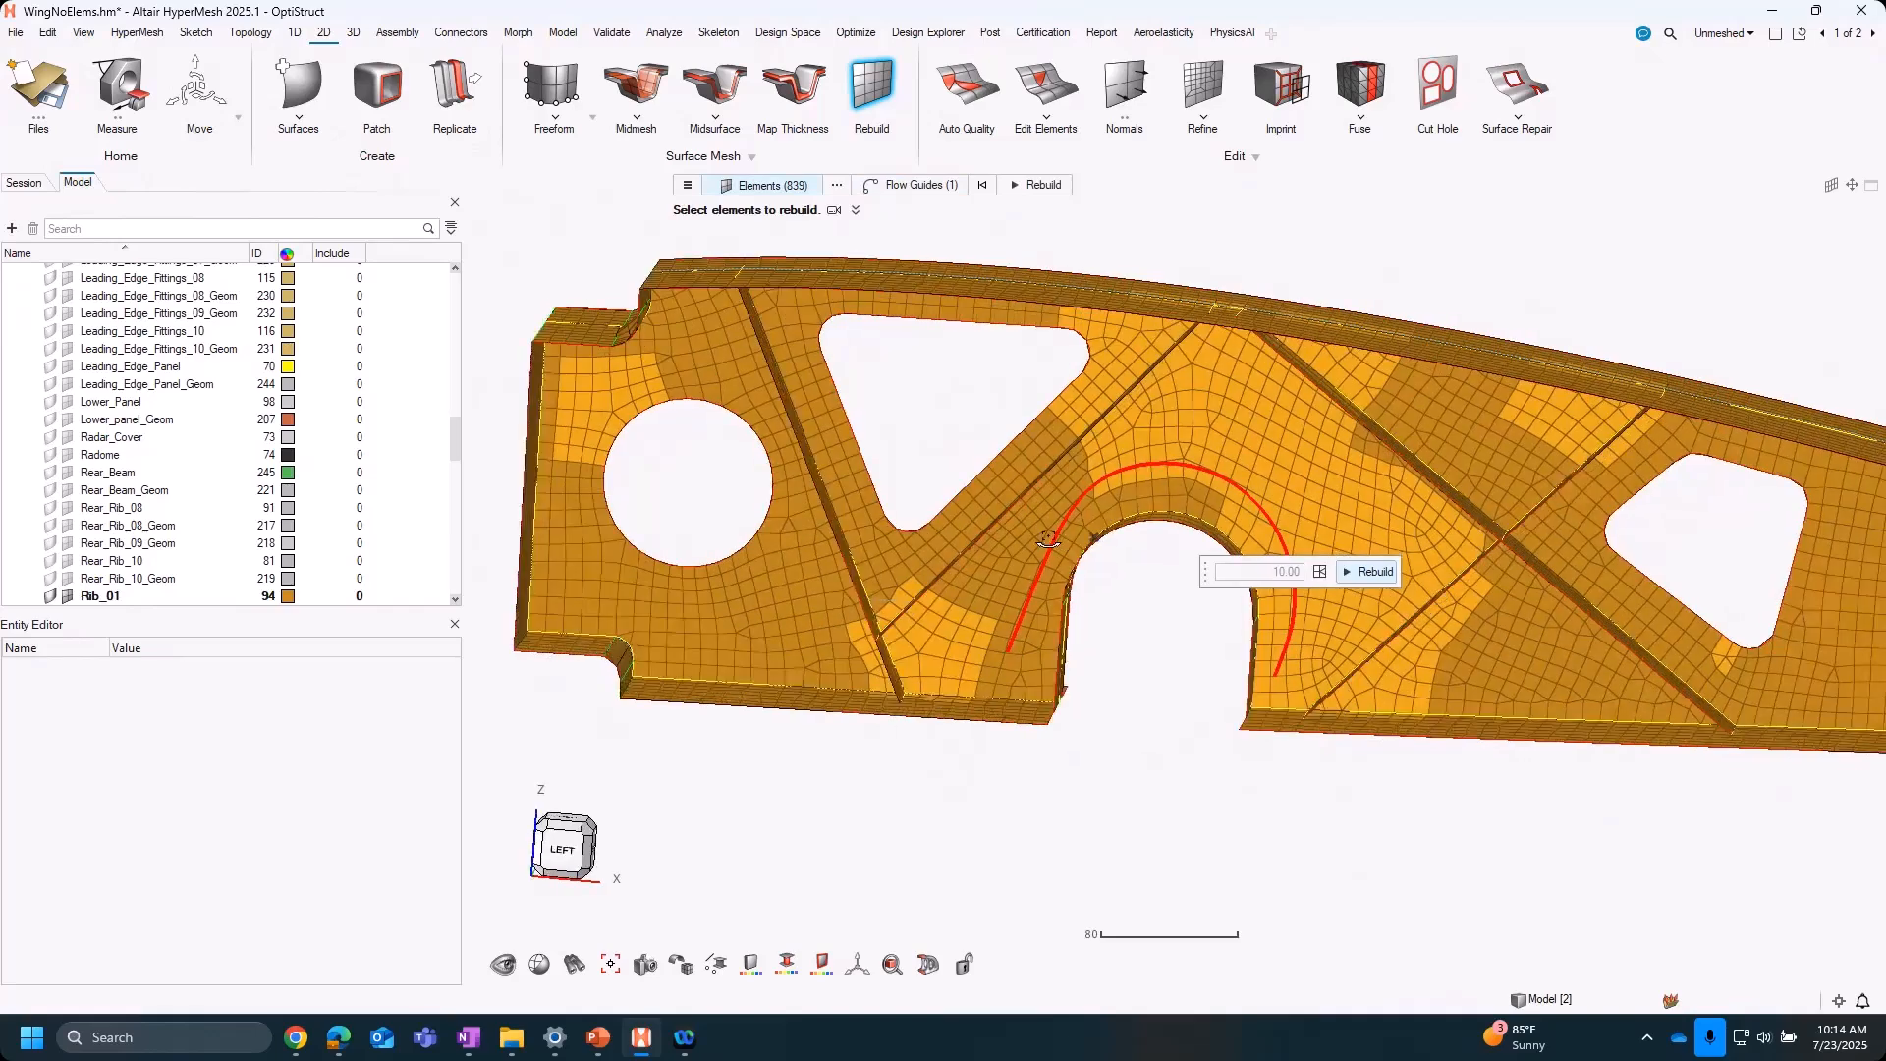
middle_drag(1396, 735, 1355, 739)
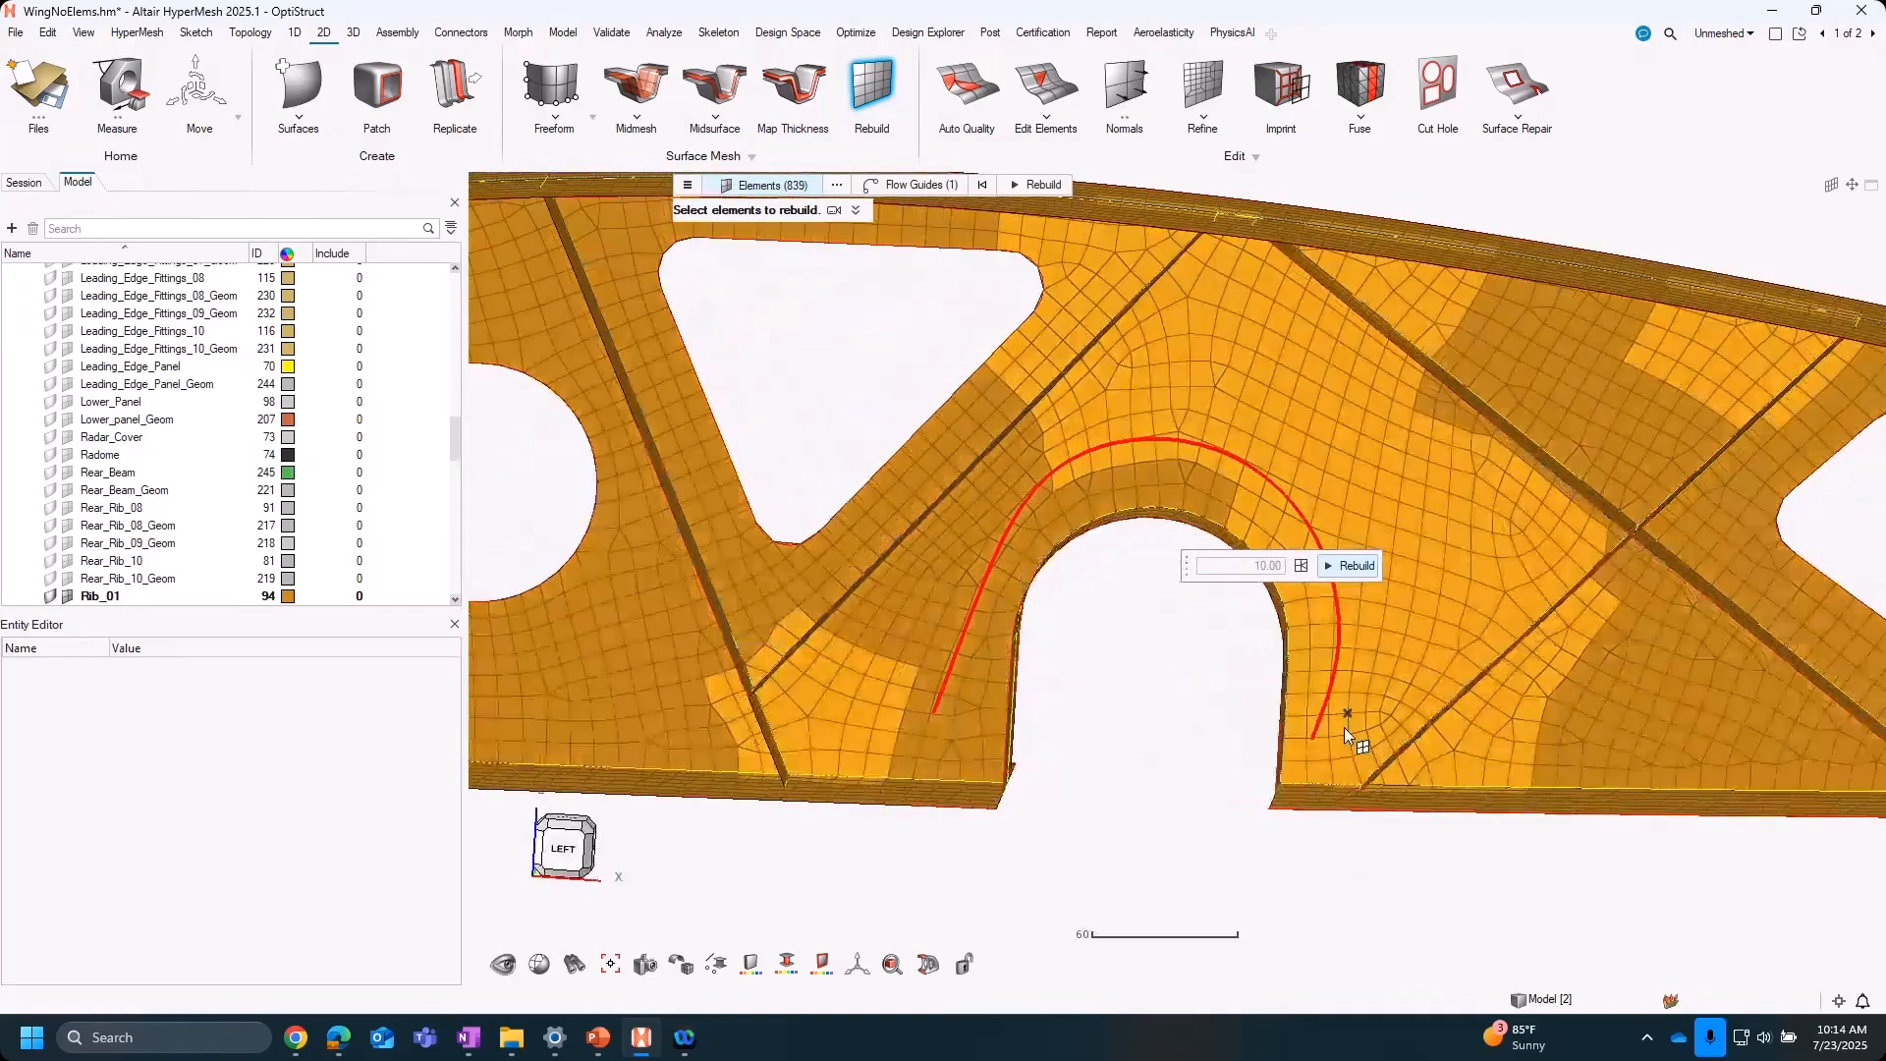
drag(1191, 568, 1586, 766)
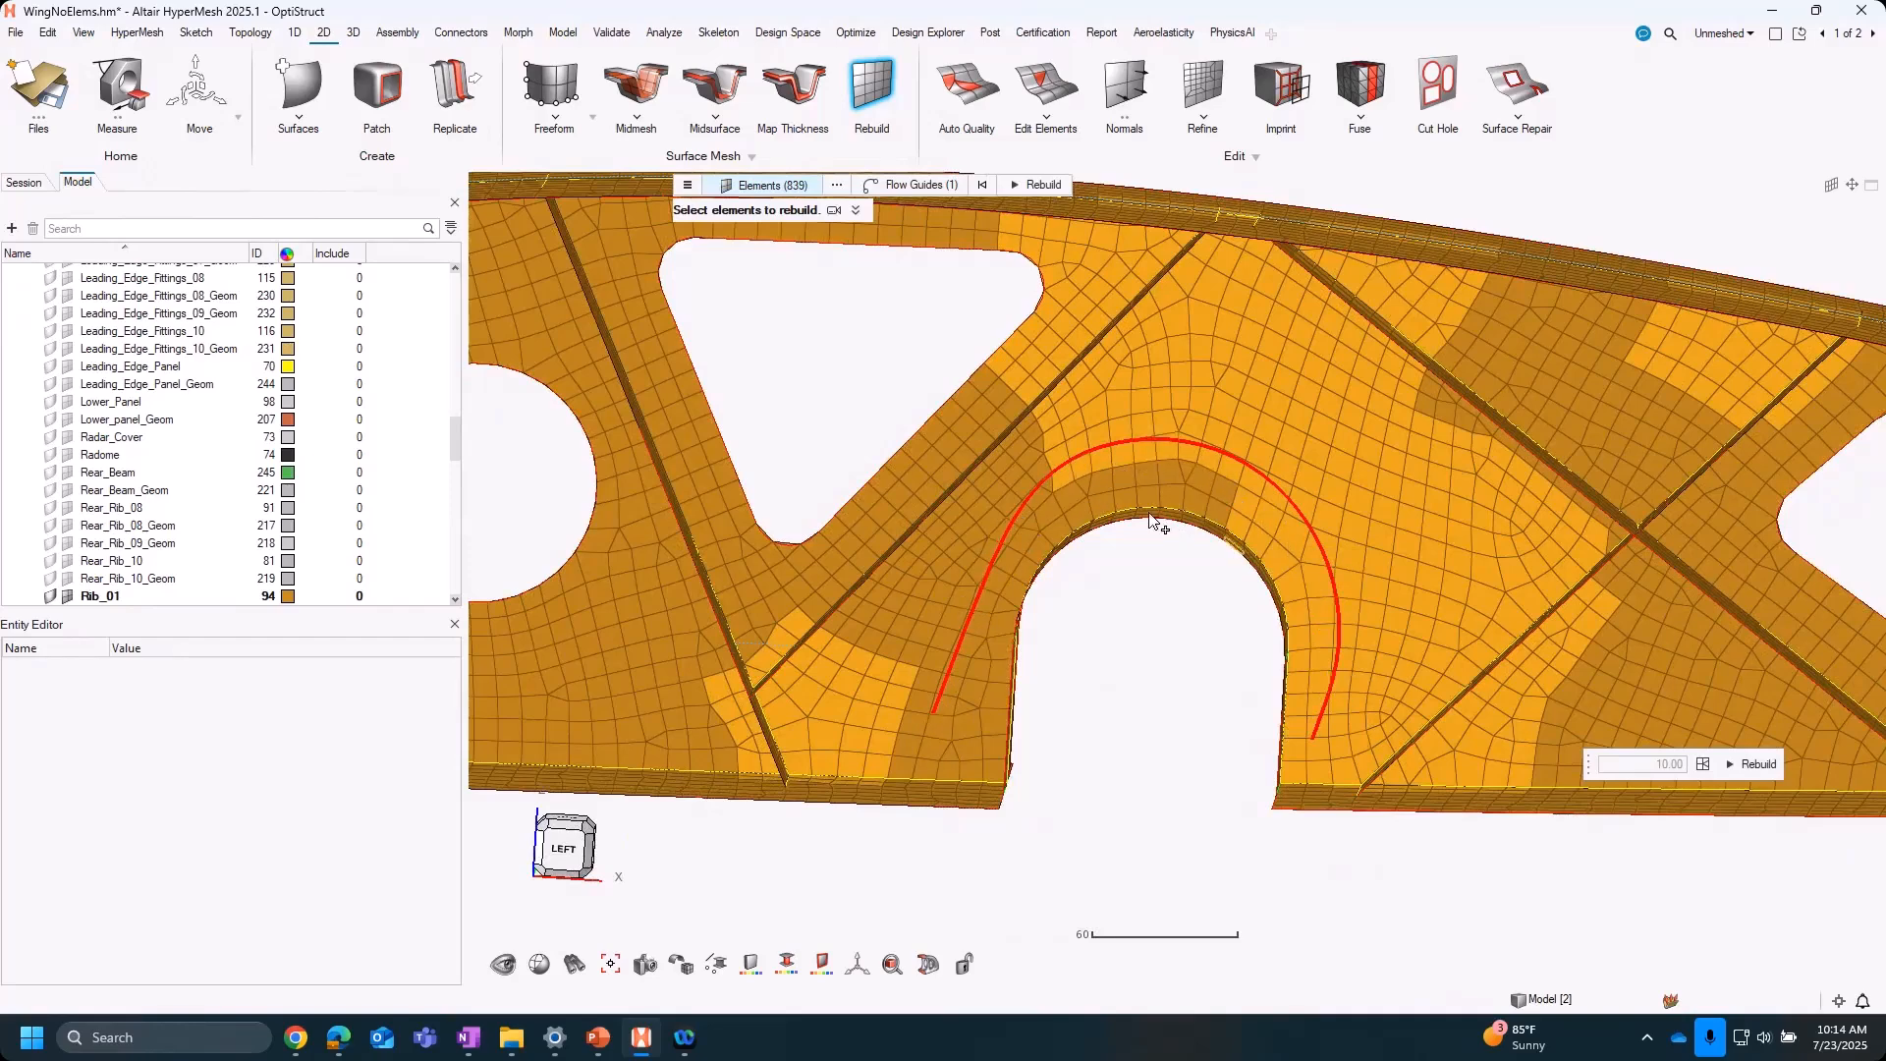
middle_drag(1109, 594, 1096, 640)
scroll(1096, 640, down, 3)
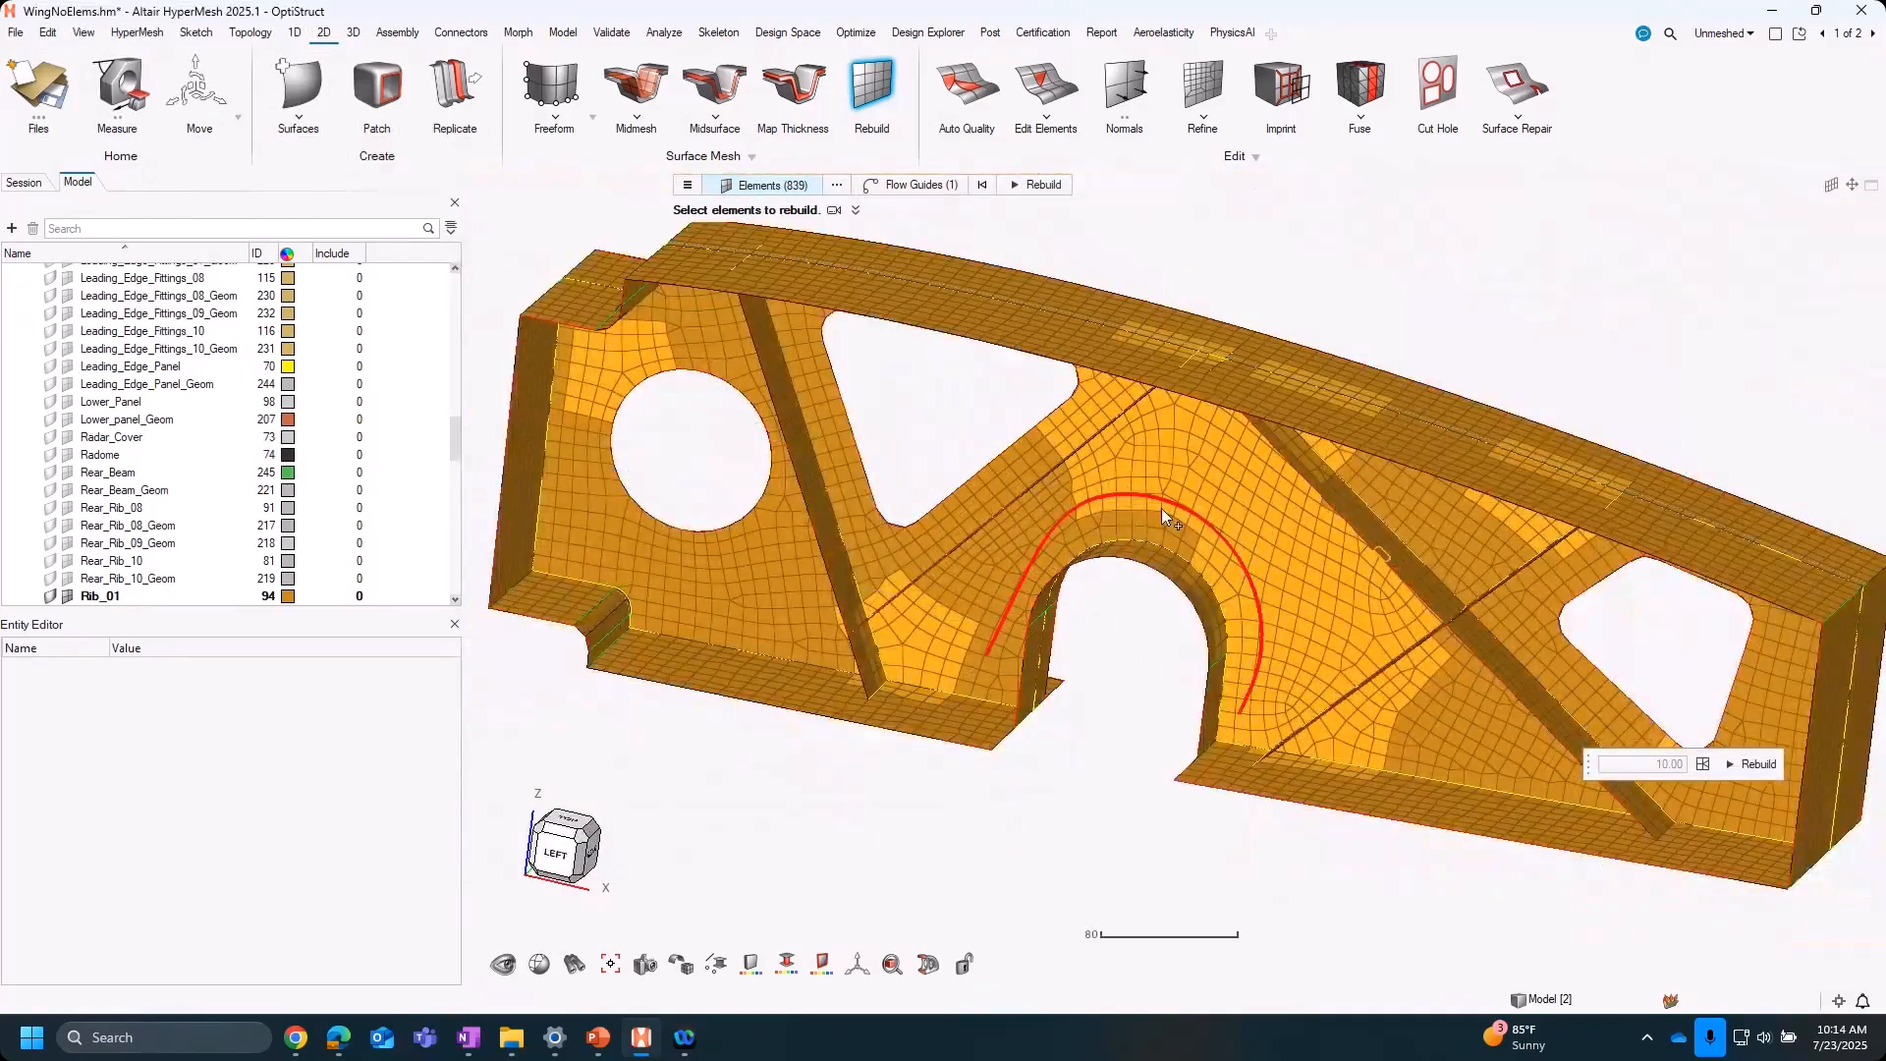
right_drag(1161, 509, 919, 491)
middle_drag(1337, 517, 1500, 532)
scroll(1500, 539, up, 4)
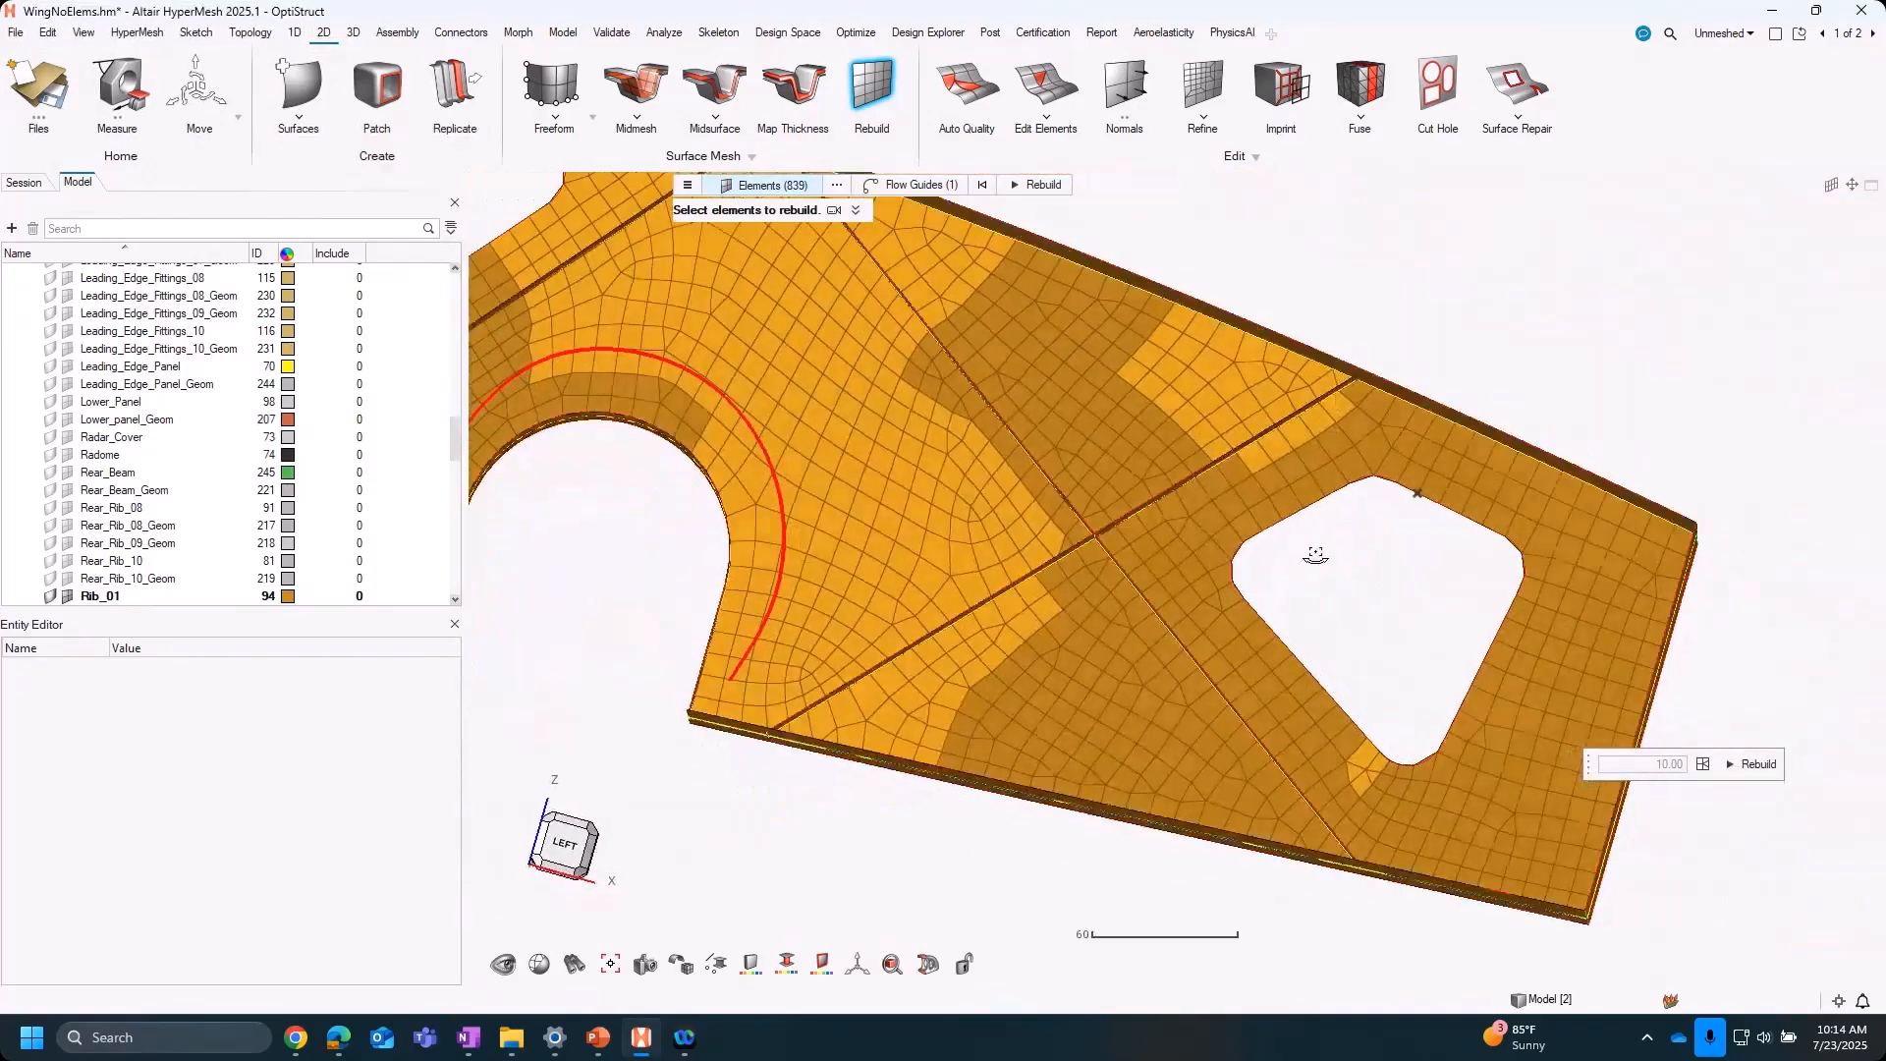
middle_drag(1273, 570, 1285, 742)
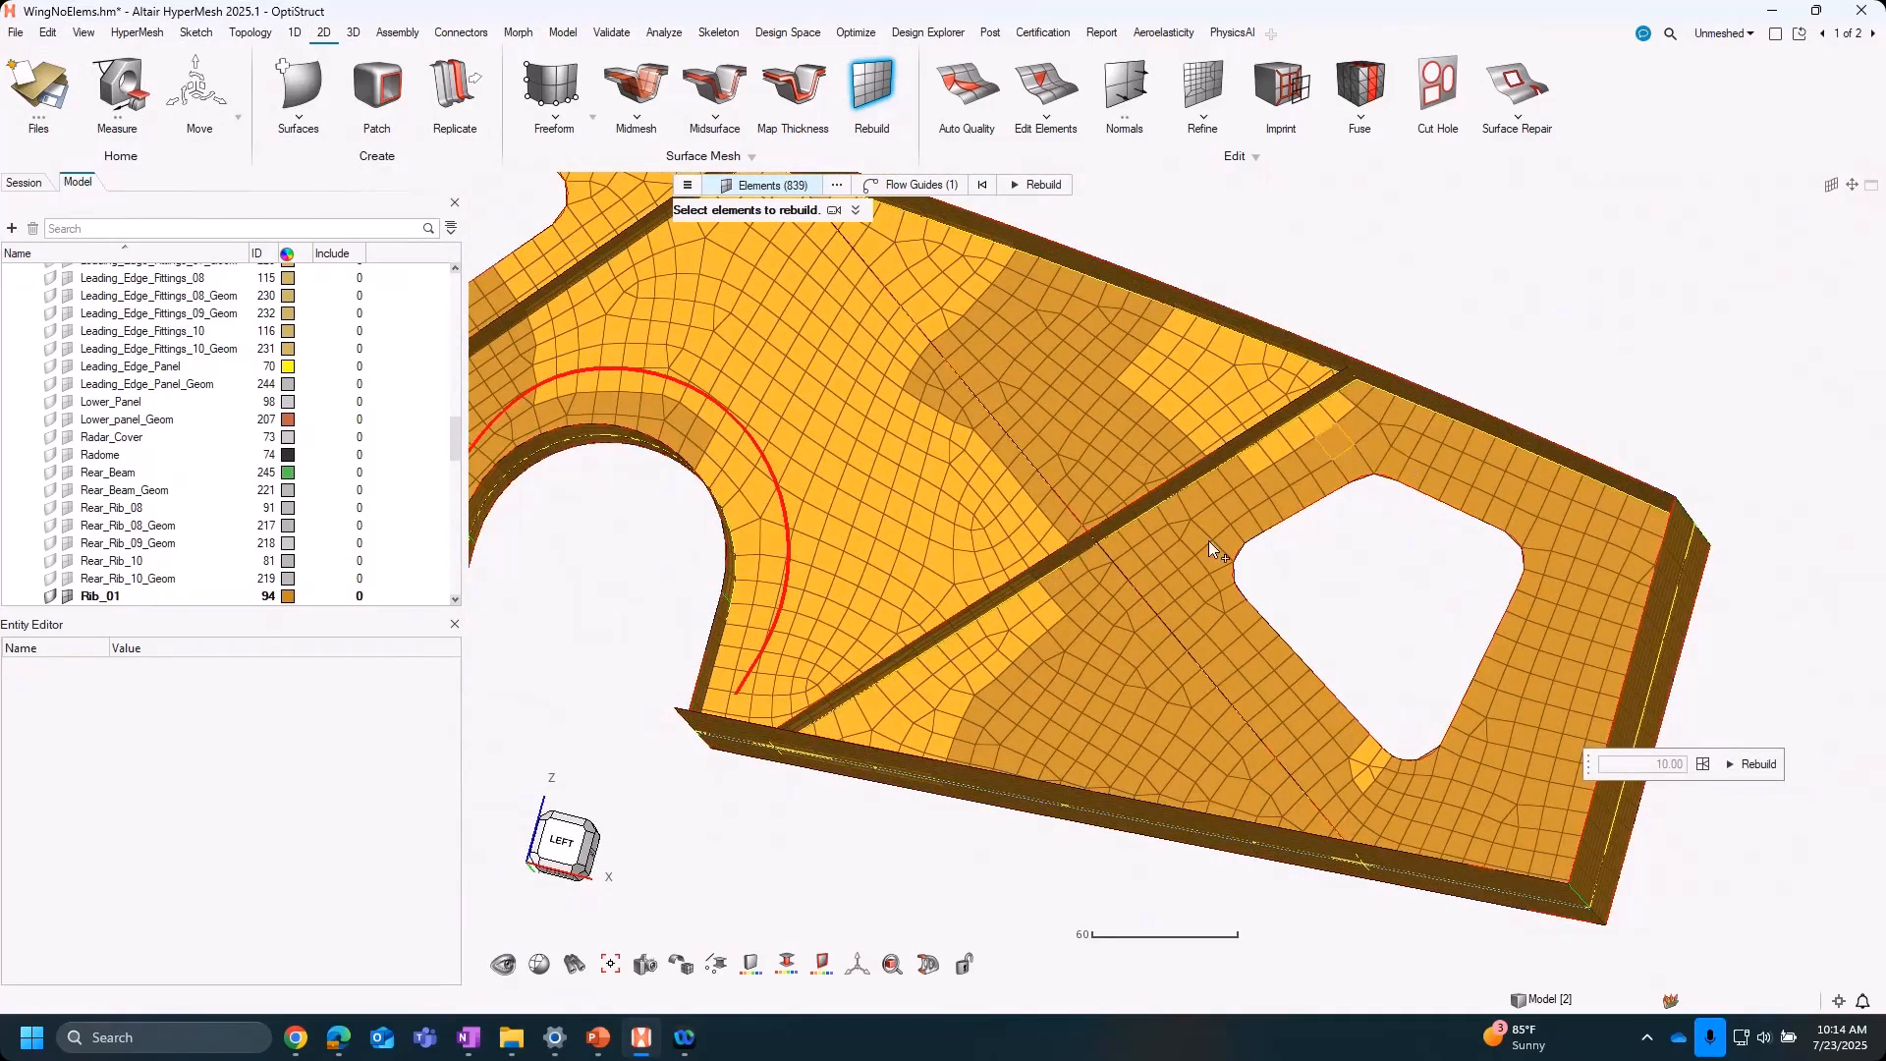
Inspect the rebuilt mesh across the whole rib from several angles and clear the element and flow guide selections
right_drag(1051, 625, 1288, 631)
scroll(1288, 630, down, 3)
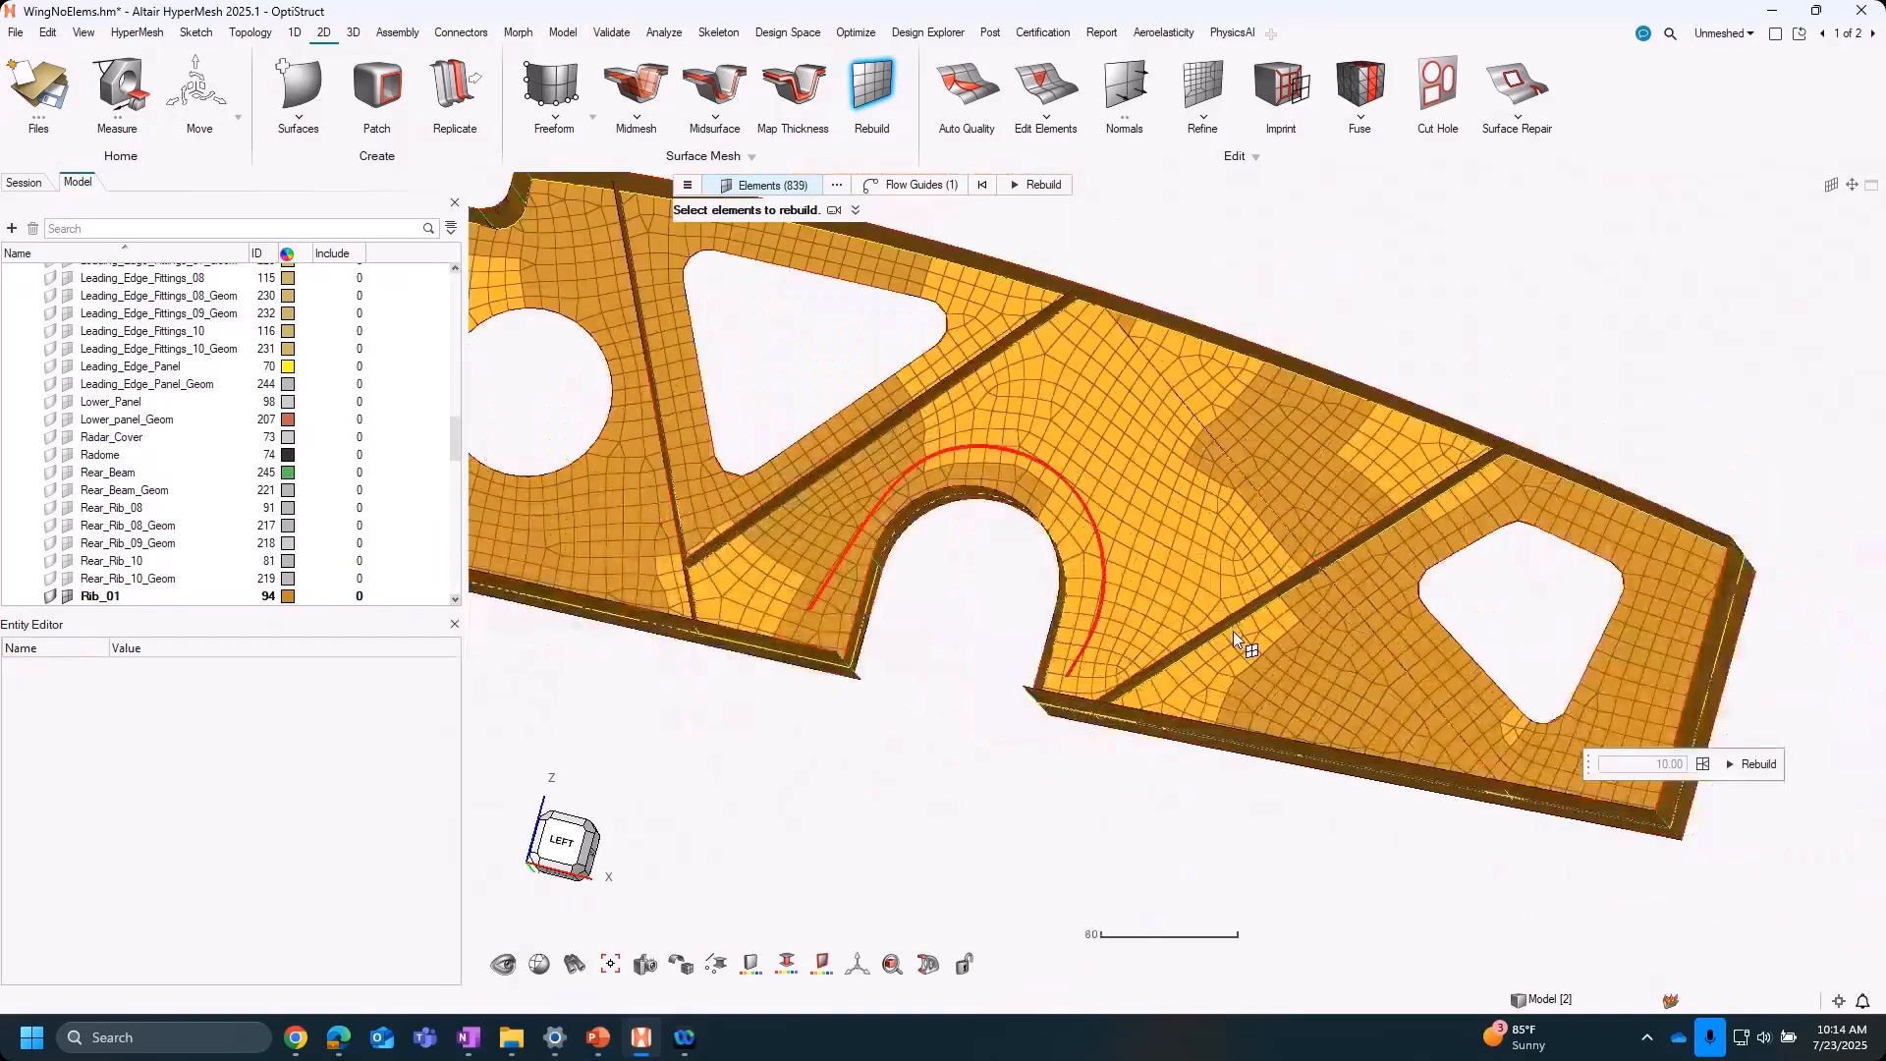
scroll(1234, 630, down, 1)
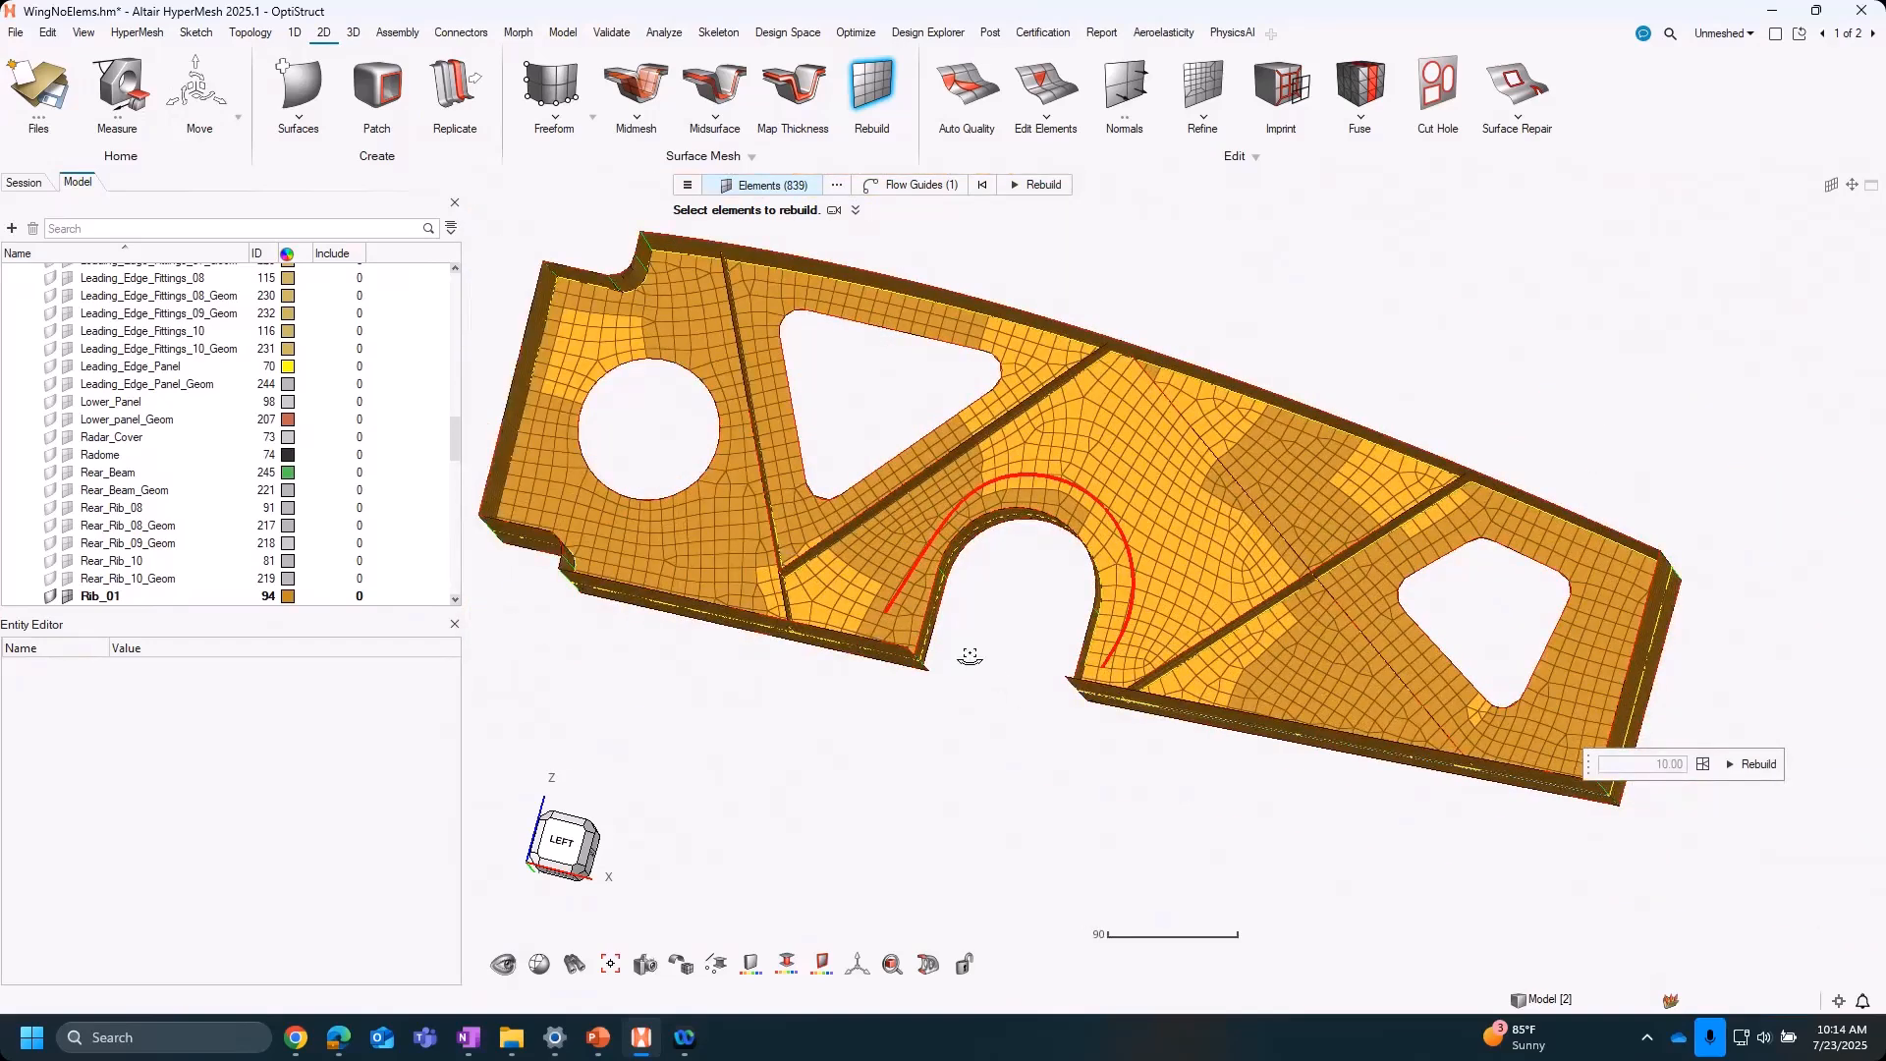
ctrl+drag(971, 655, 1005, 634)
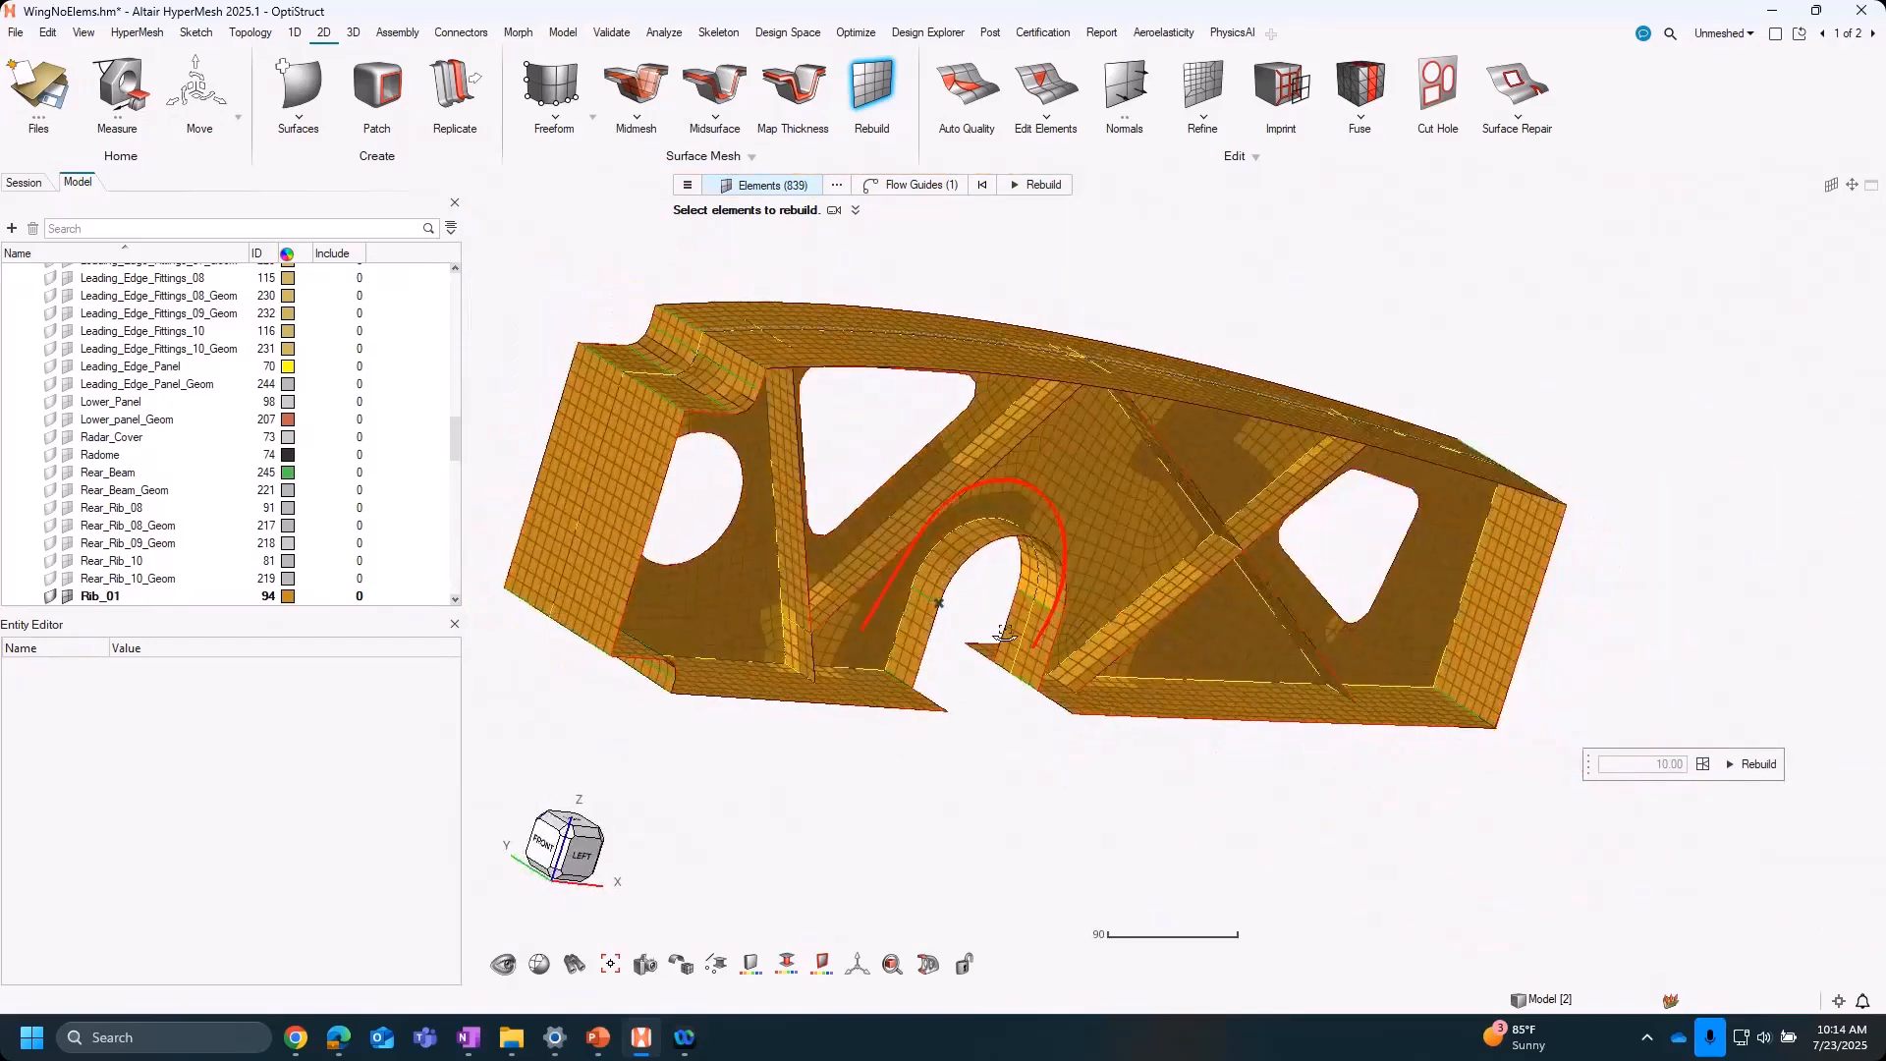
middle_drag(1005, 634, 978, 660)
right_drag(1023, 694, 1160, 729)
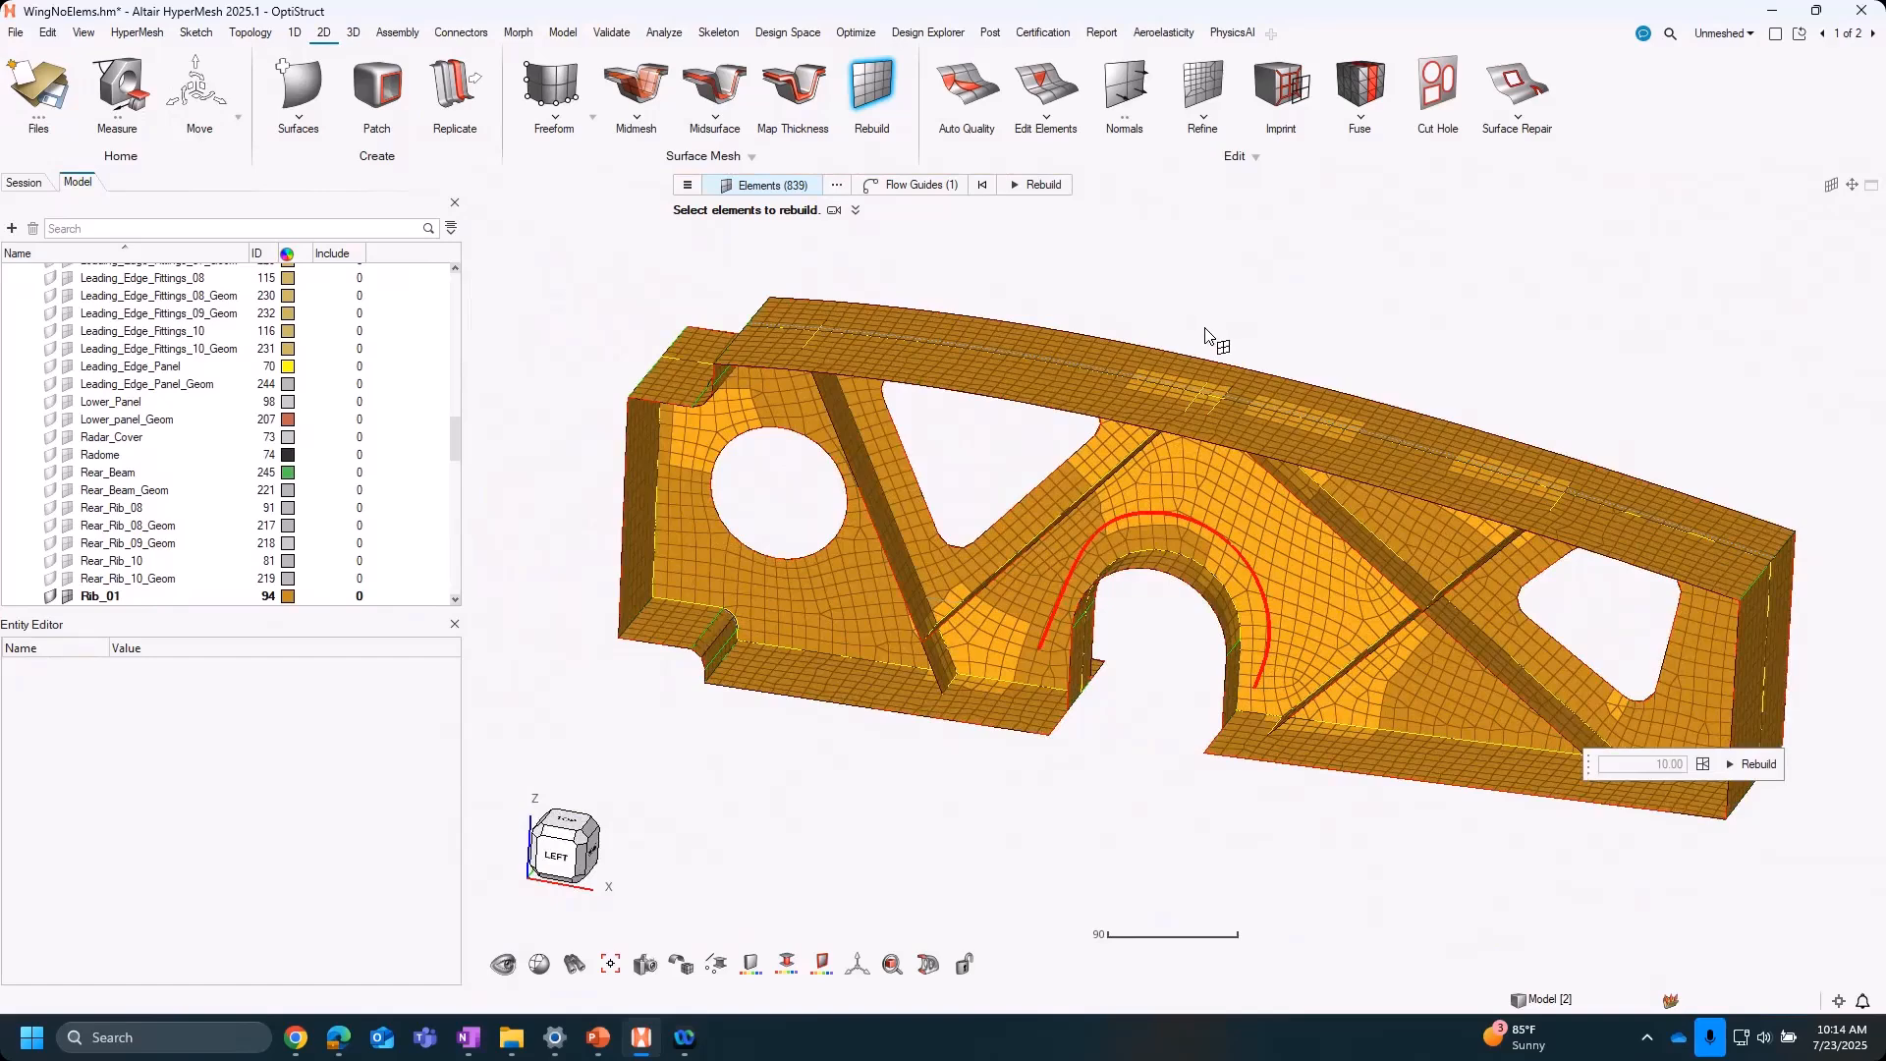
middle_click(1205, 332)
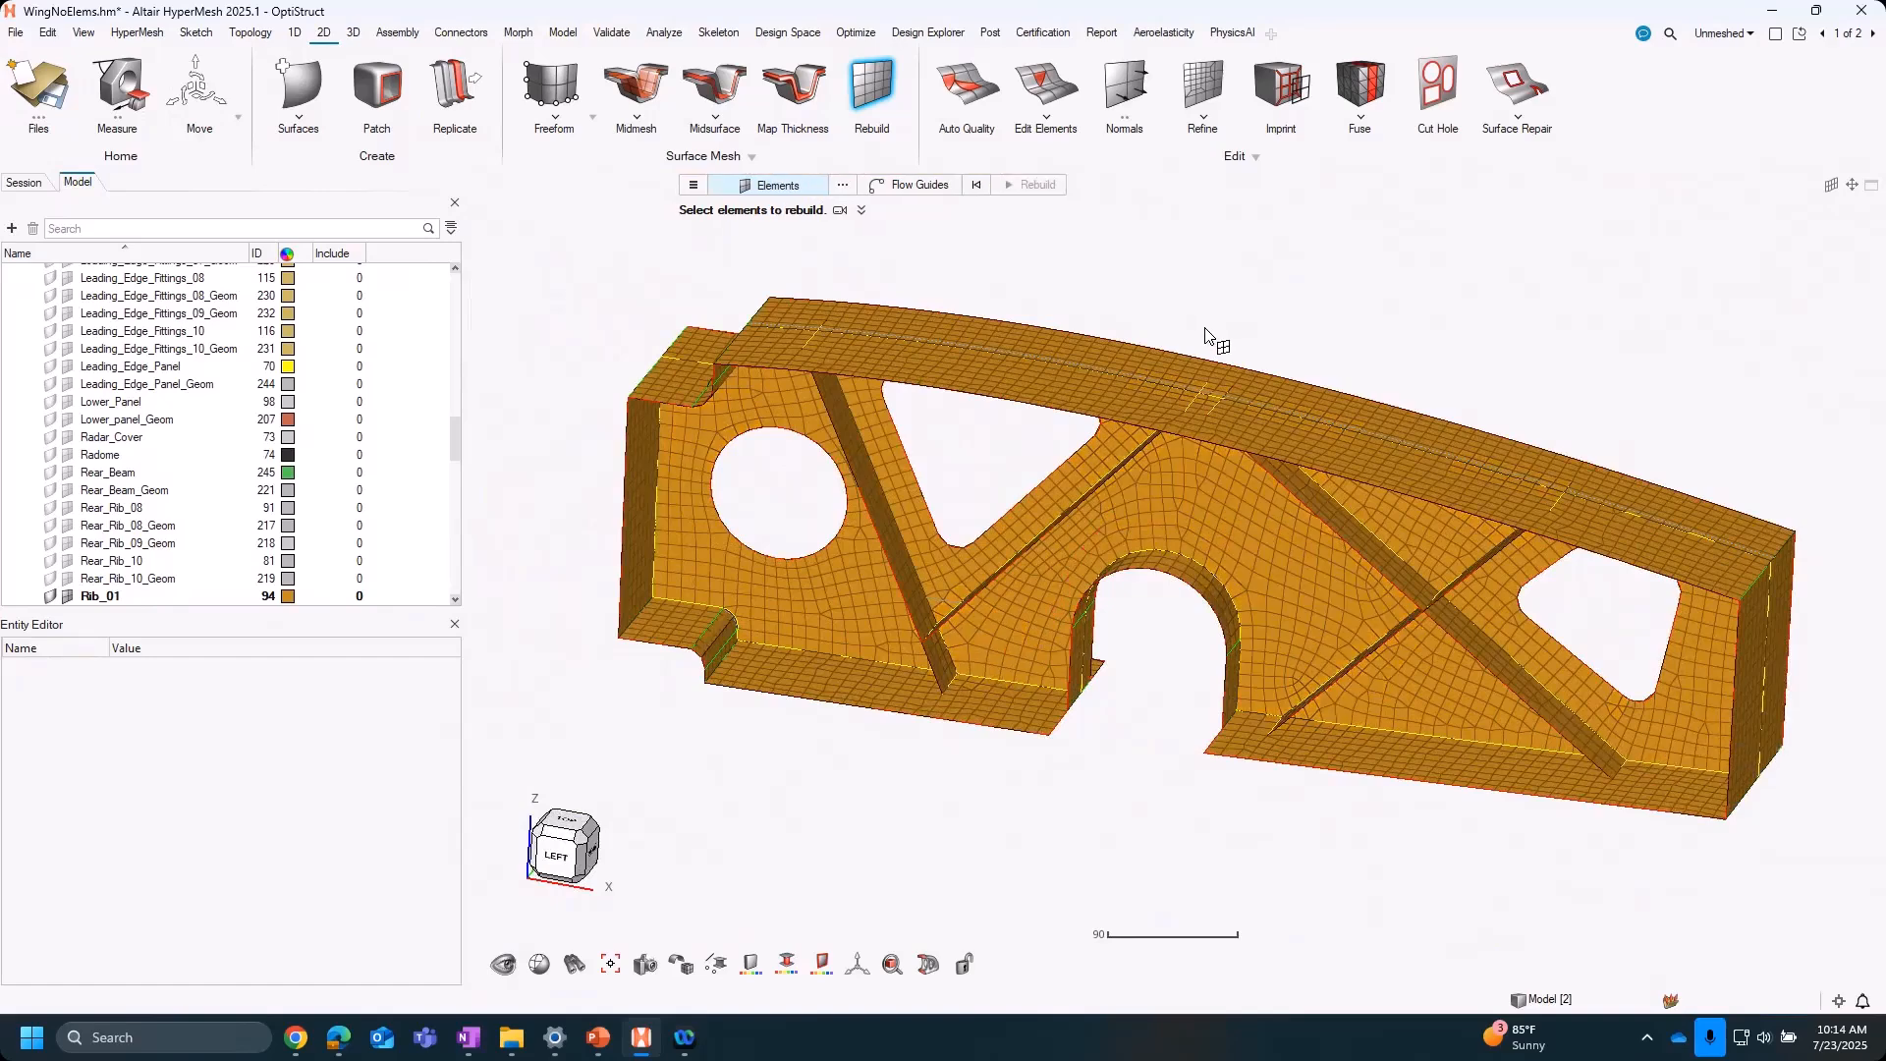
Use the Move element-editing tool to reposition mesh nodes slightly on the rib's lower flange
click(1047, 87)
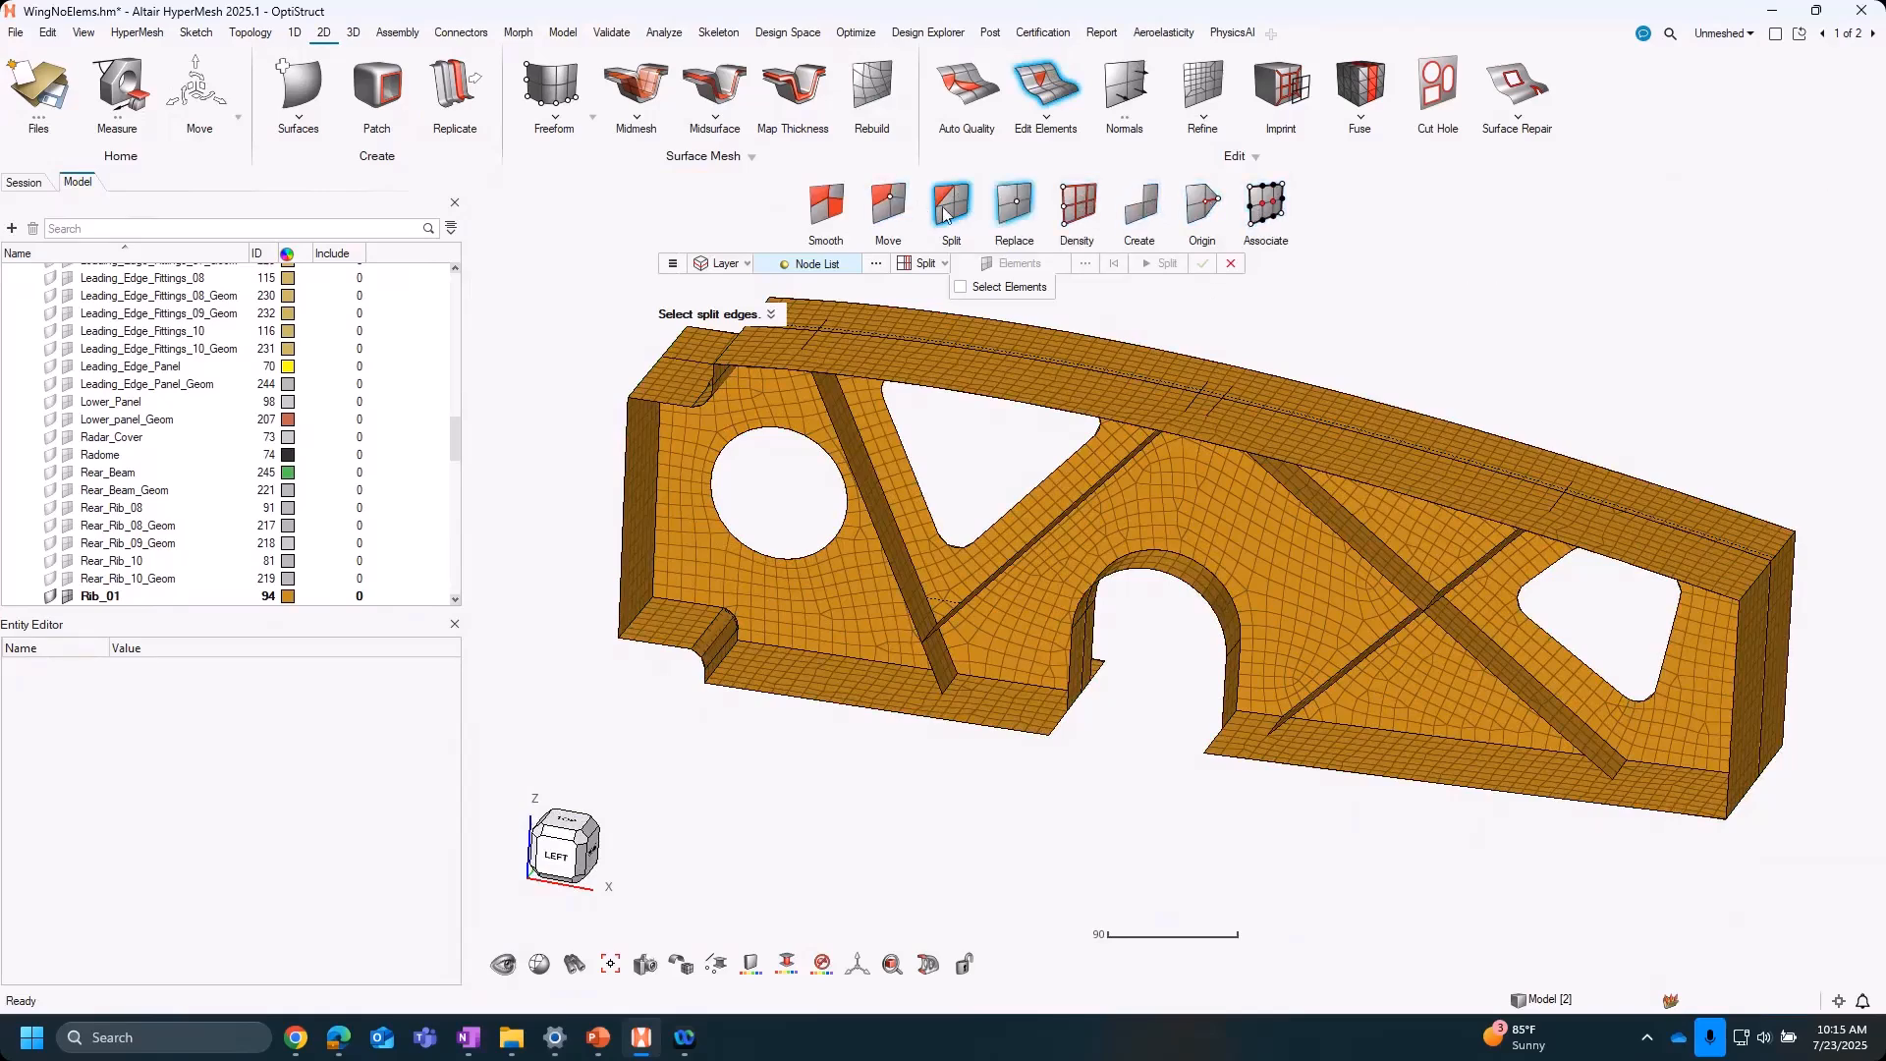
click(888, 204)
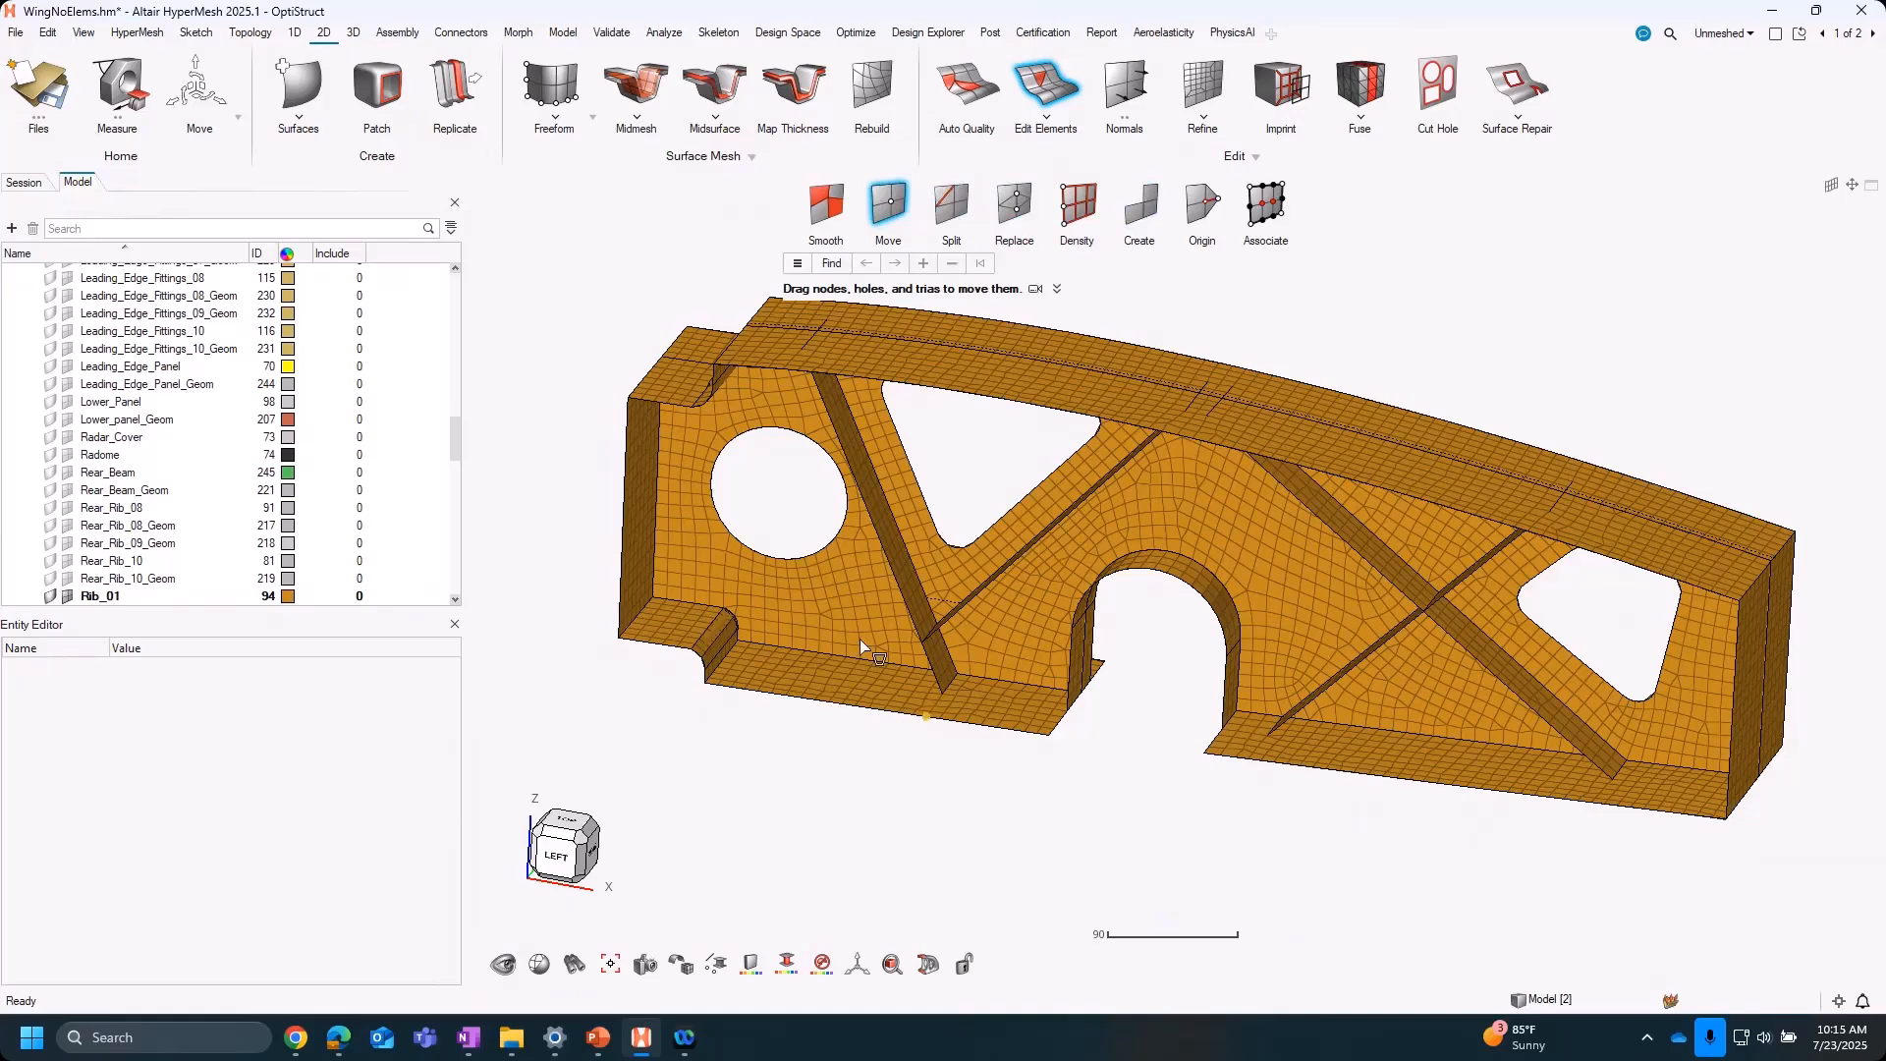
scroll(859, 639, up, 5)
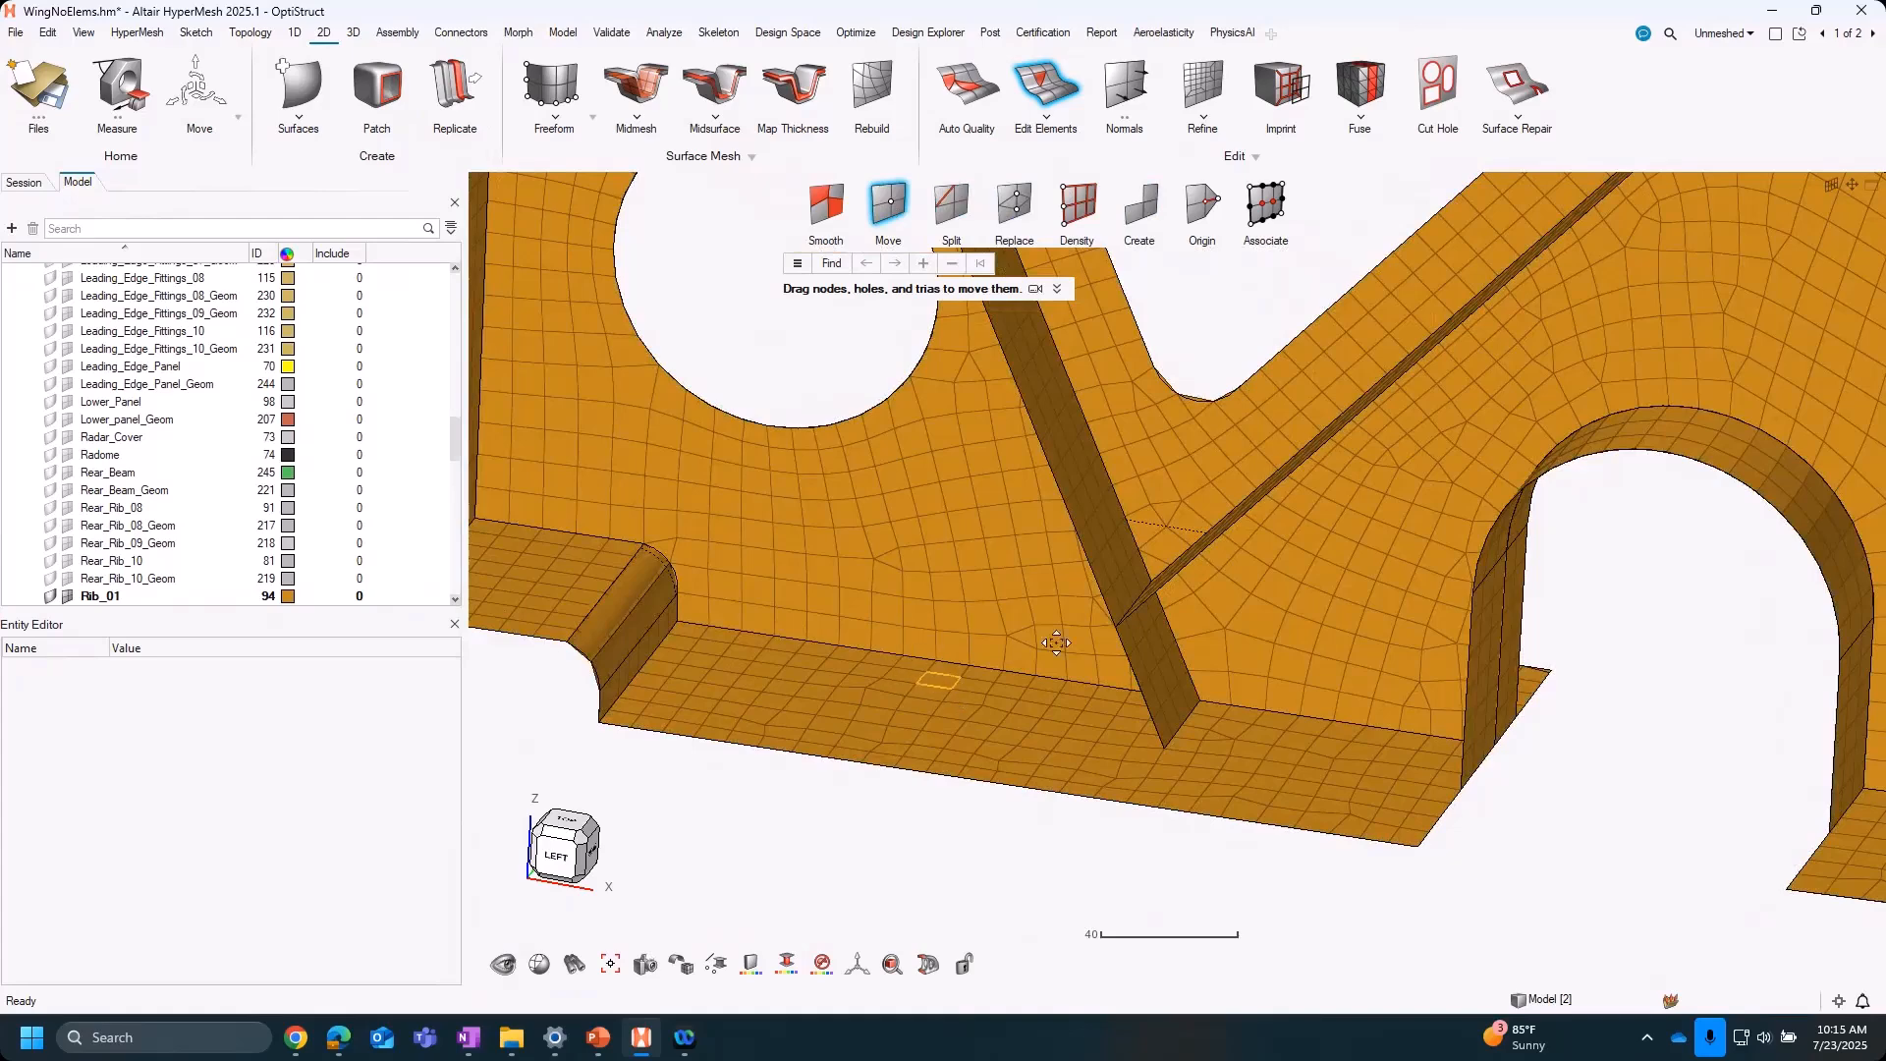
scroll(958, 643, up, 3)
scroll(982, 676, up, 3)
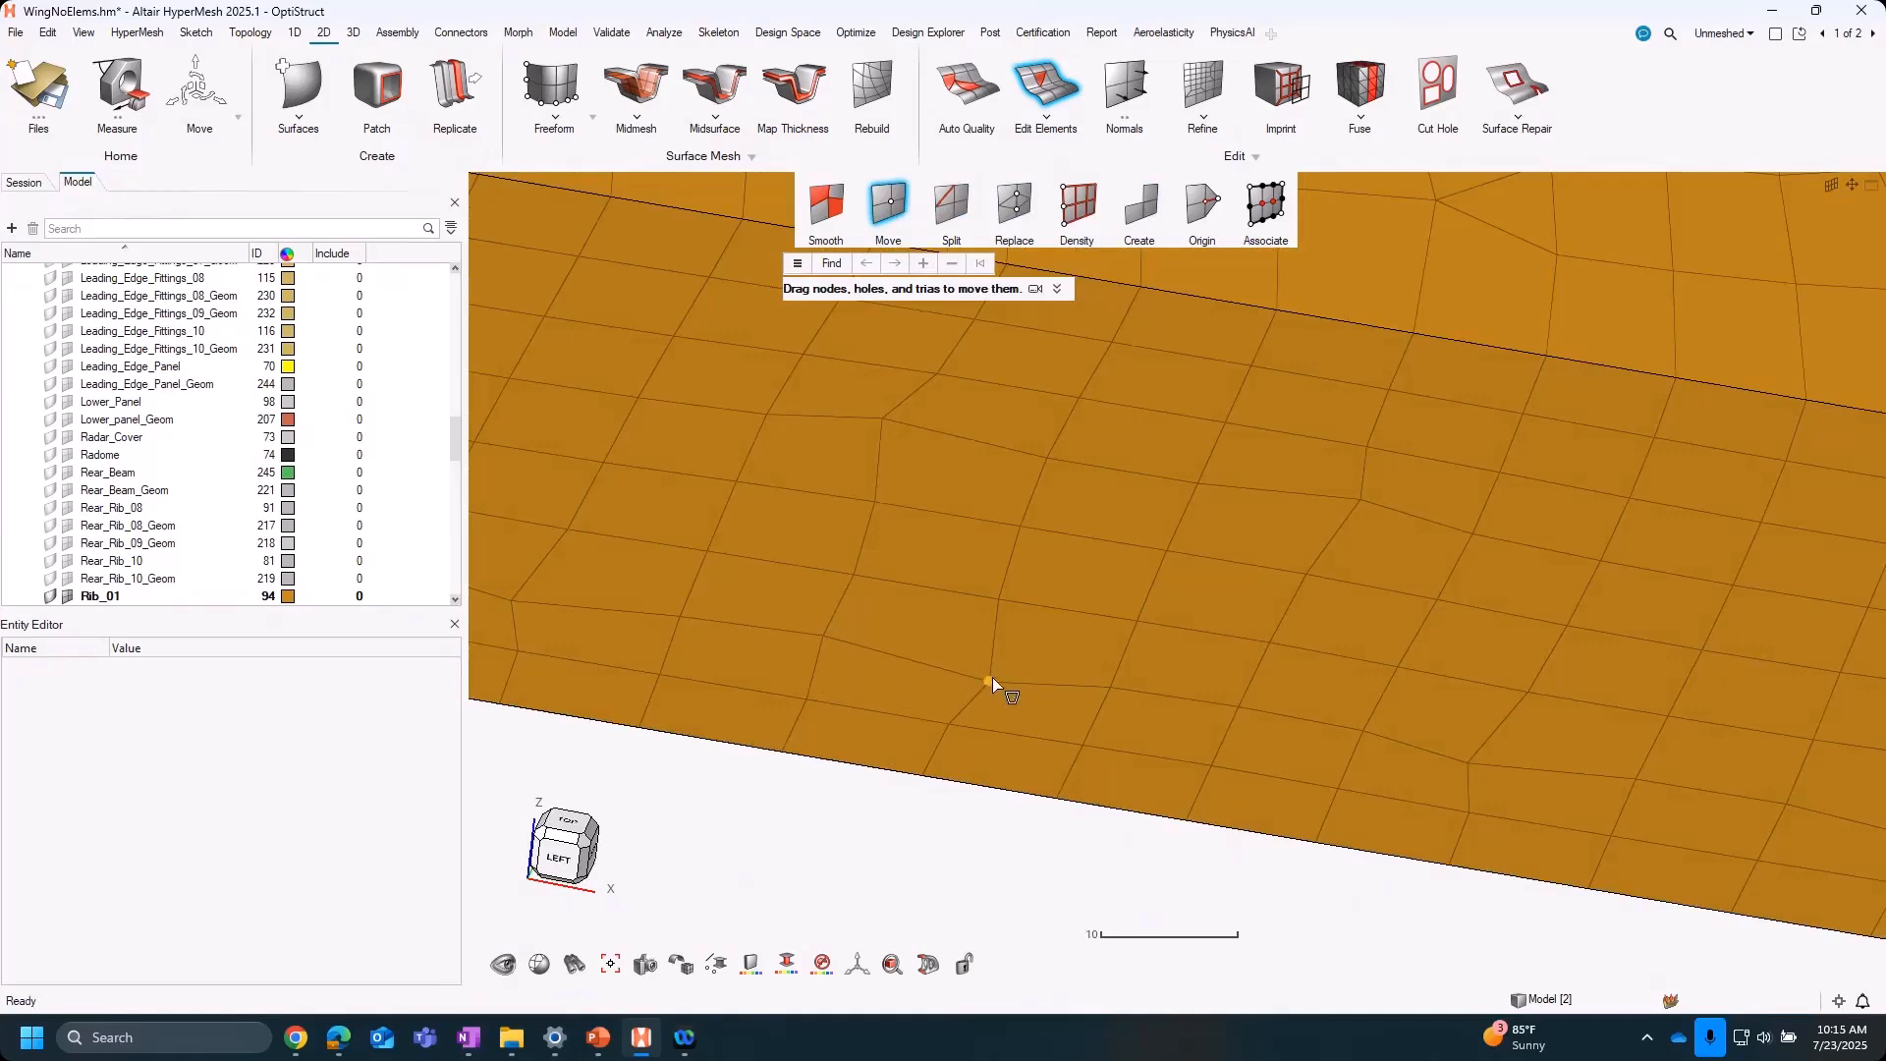
ctrl+drag(1026, 676, 1095, 682)
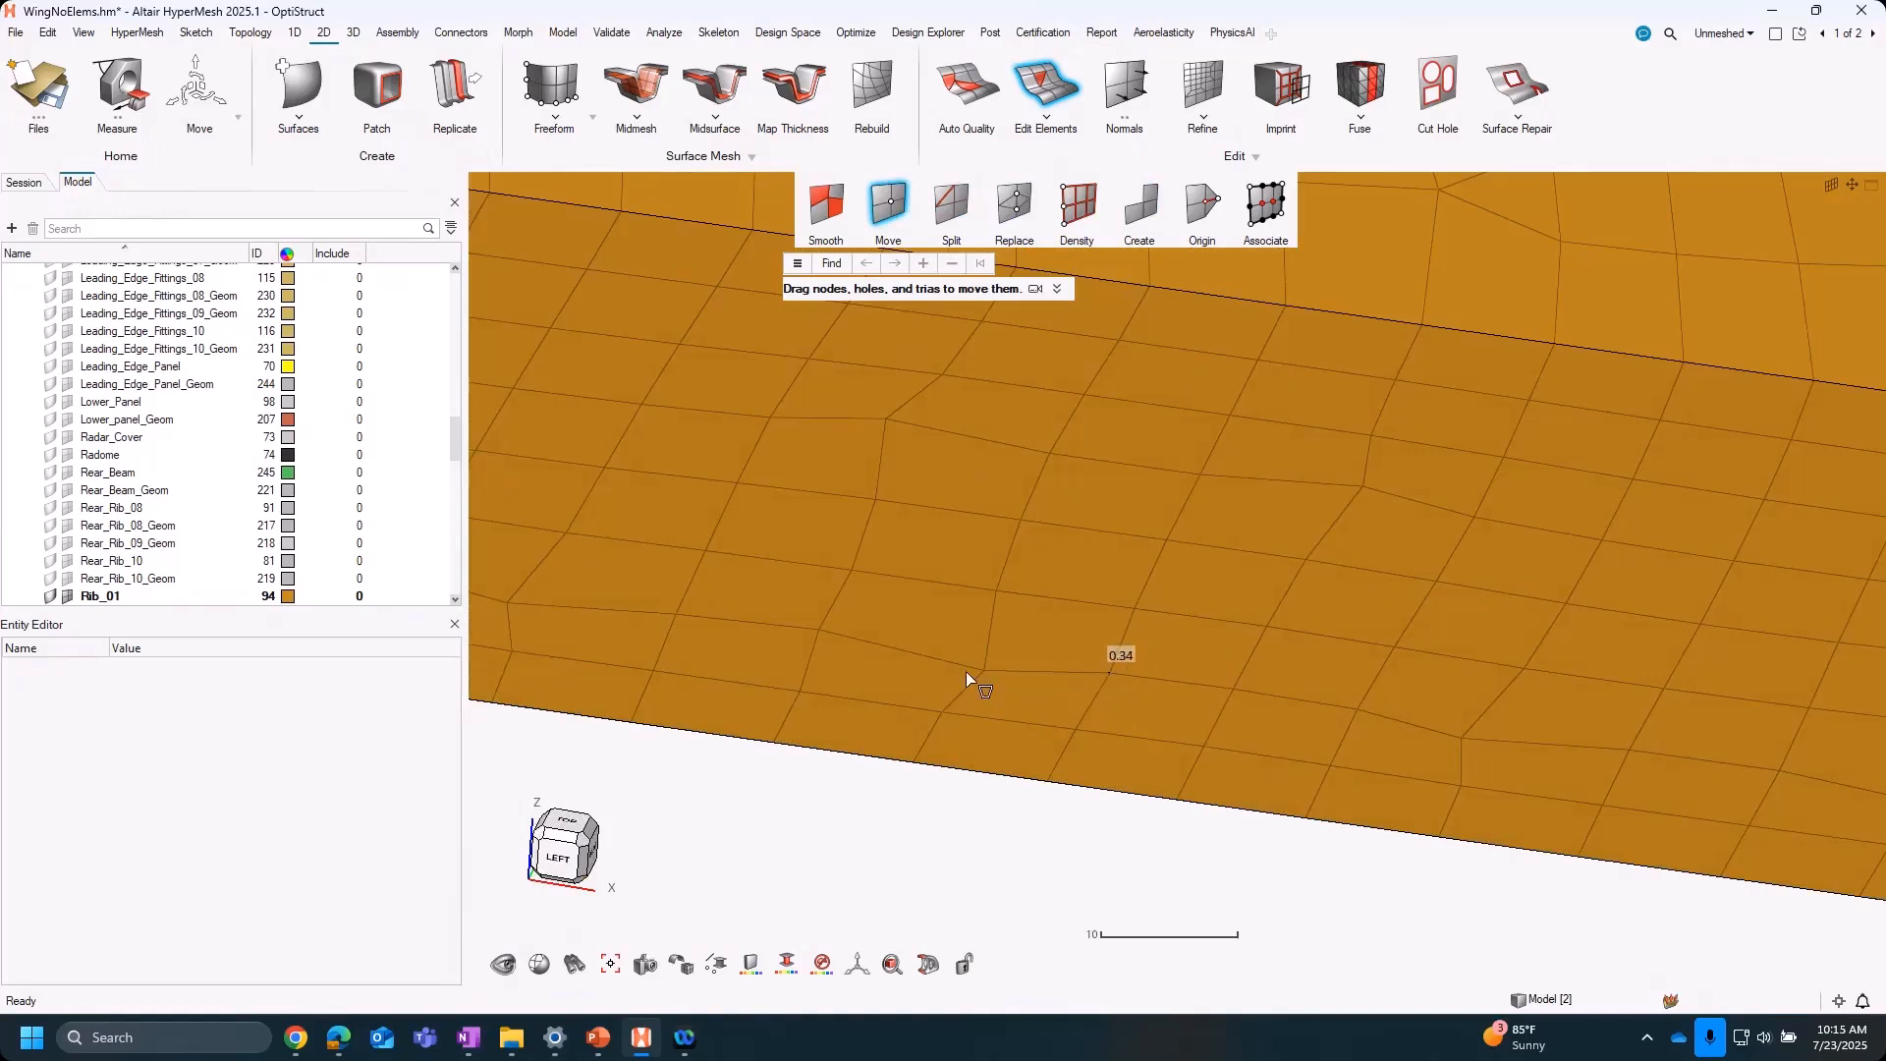
scroll(977, 672, down, 2)
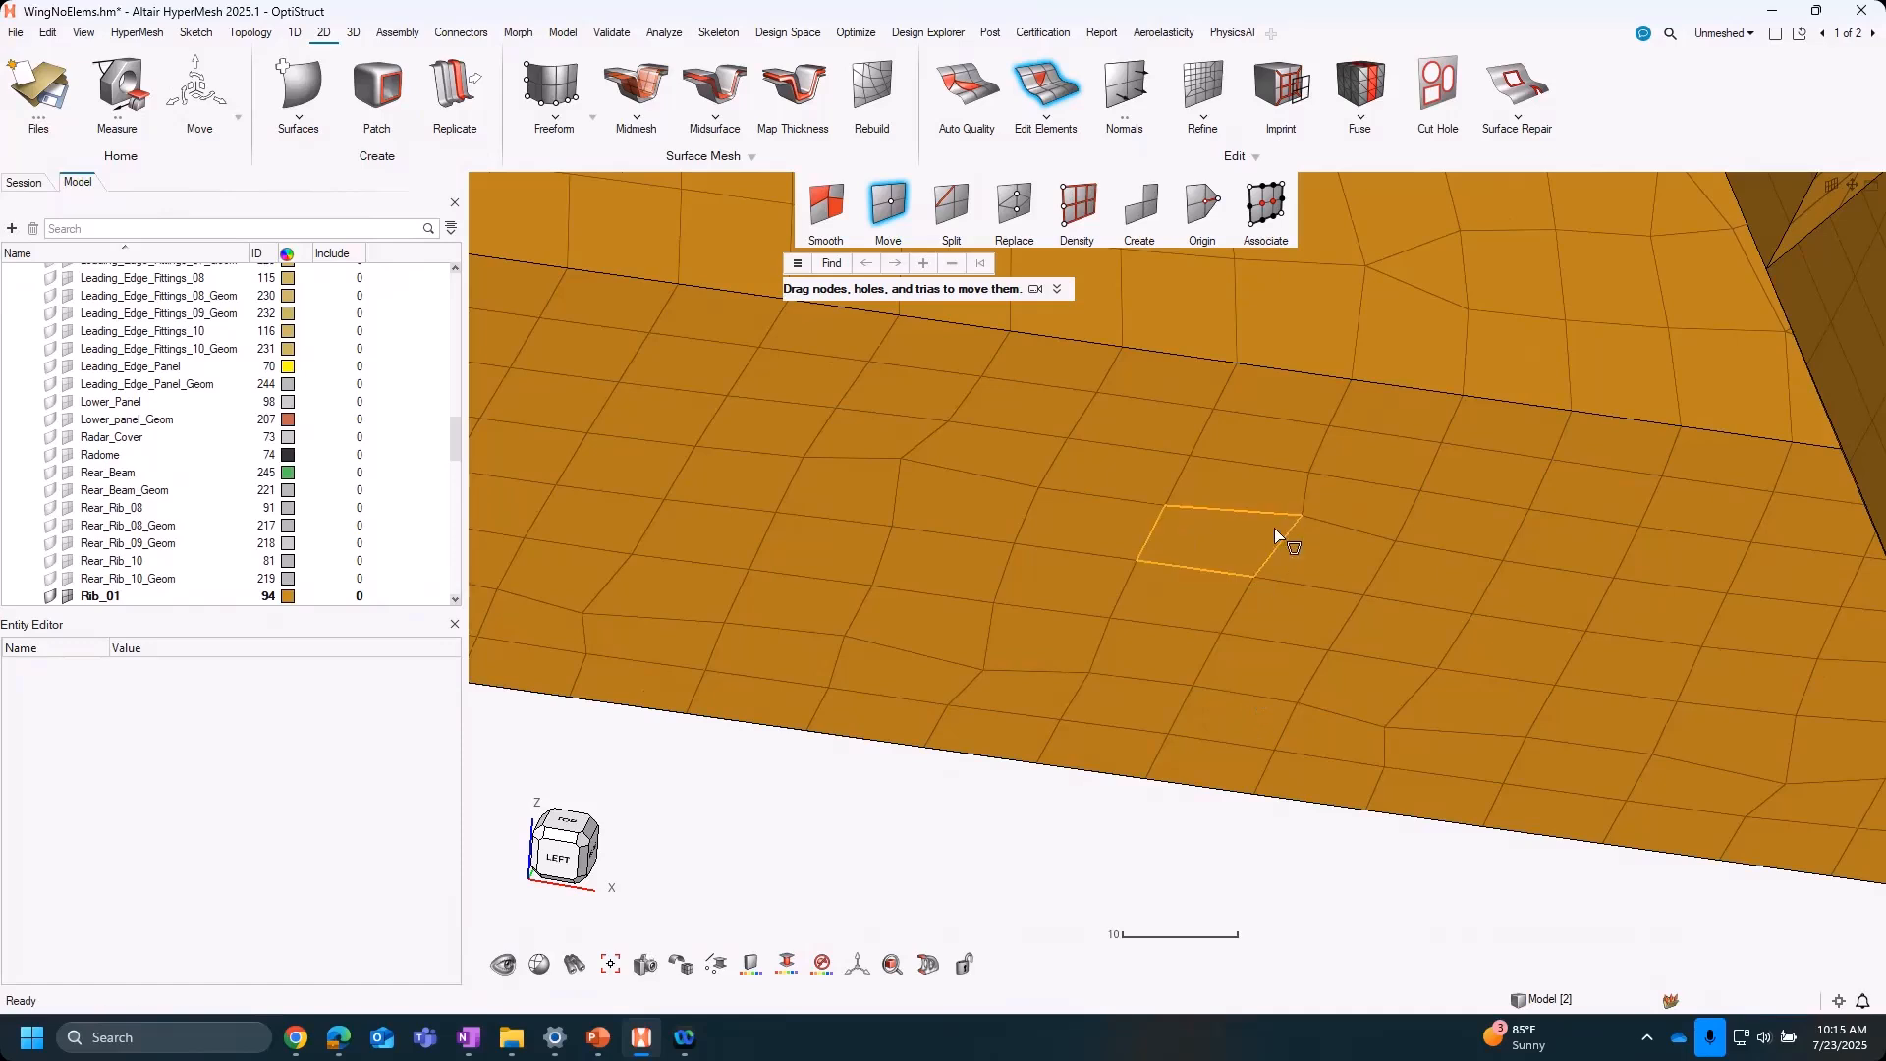
mouse_move(1138, 562)
mouse_down()
mouse_move(1158, 580)
mouse_move(1135, 562)
mouse_up()
scroll(1115, 600, down, 3)
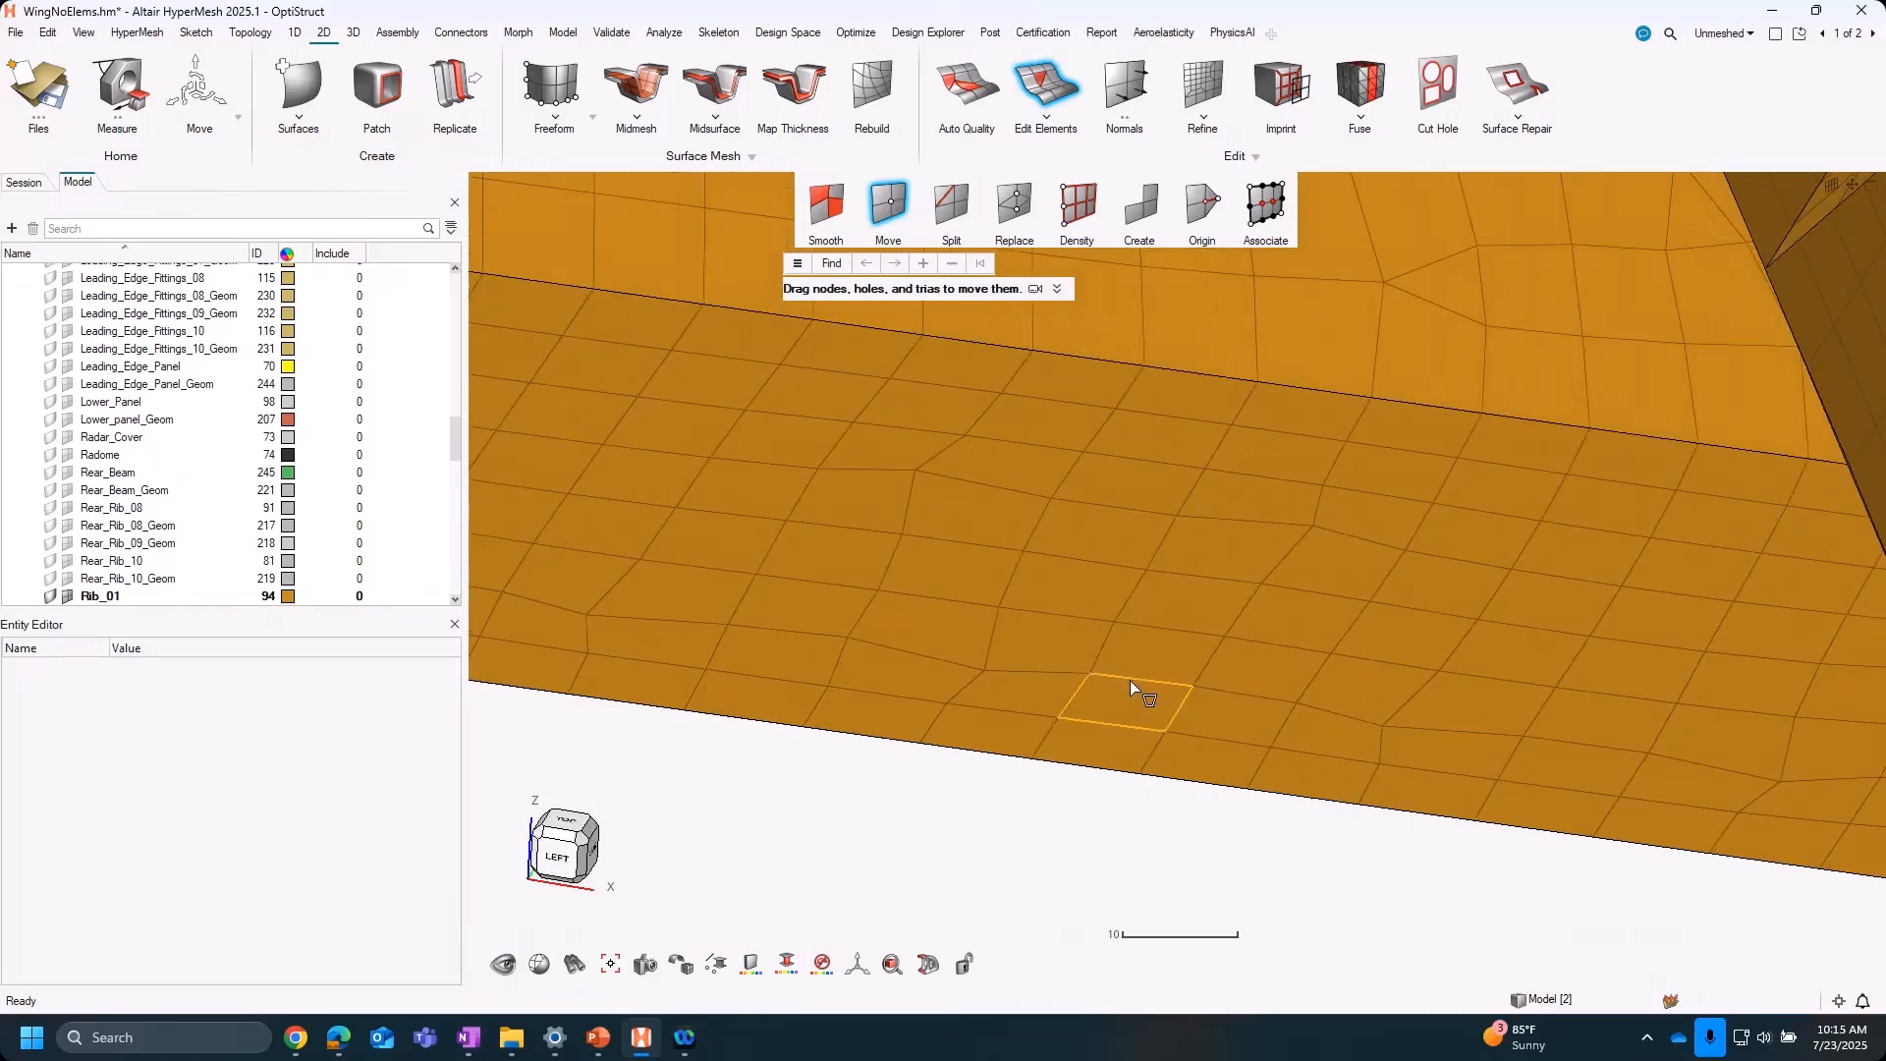
Shift the mesh in the rib web between the circular hole and the neighbouring stiffener with the Move tool
scroll(1199, 604, down, 4)
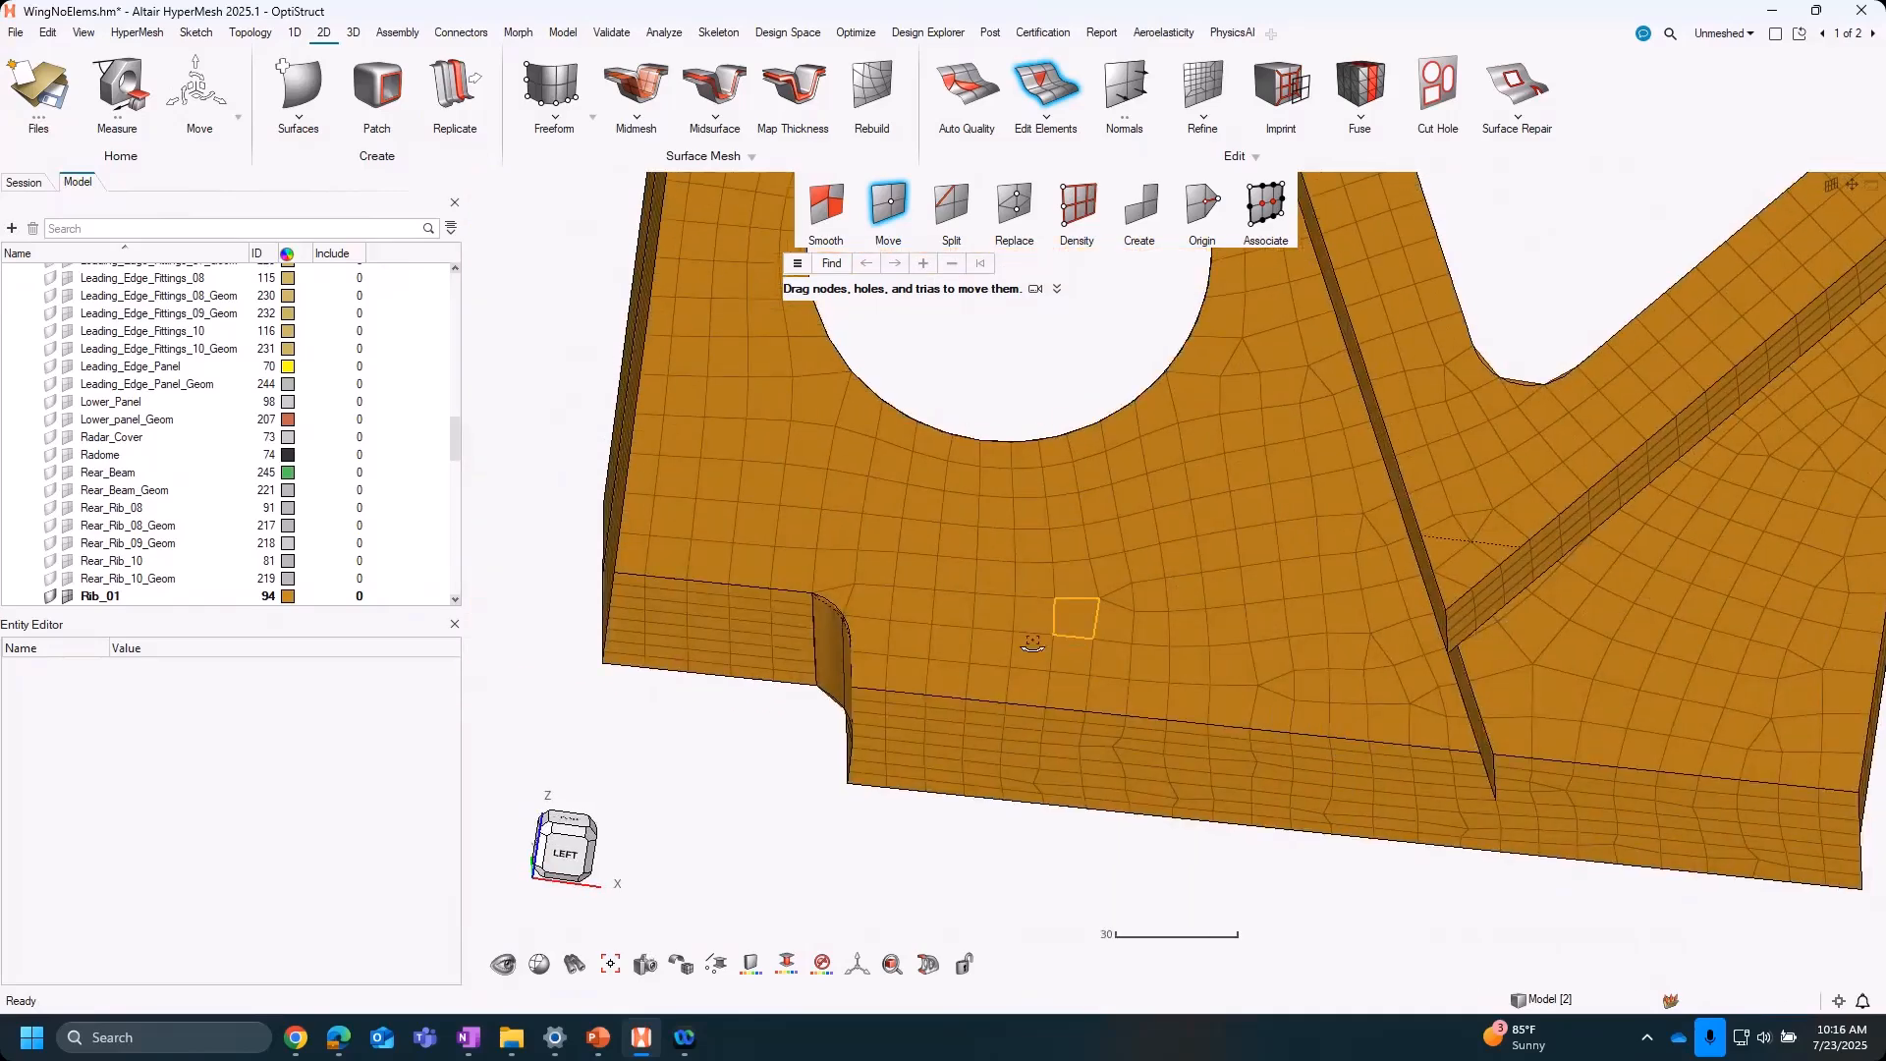
middle_drag(1052, 635, 1072, 650)
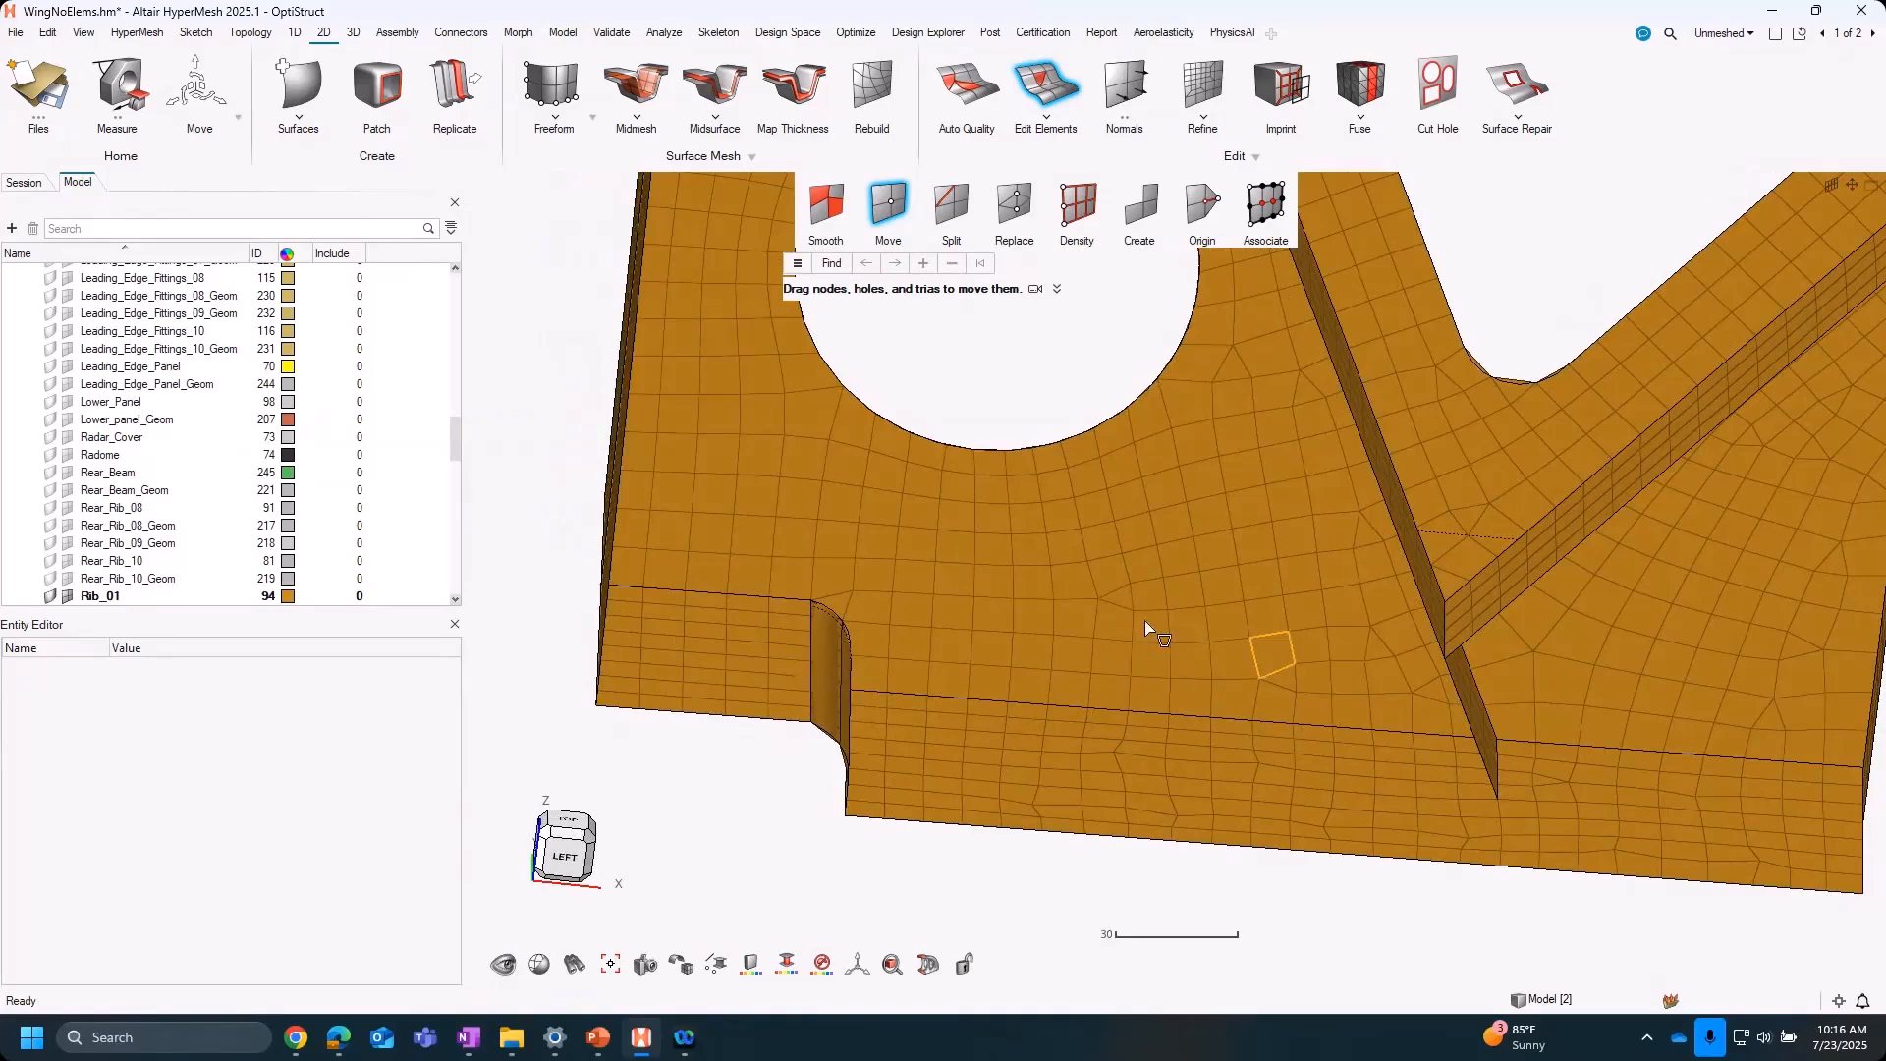
scroll(1083, 602, up, 3)
right_drag(1082, 596, 991, 592)
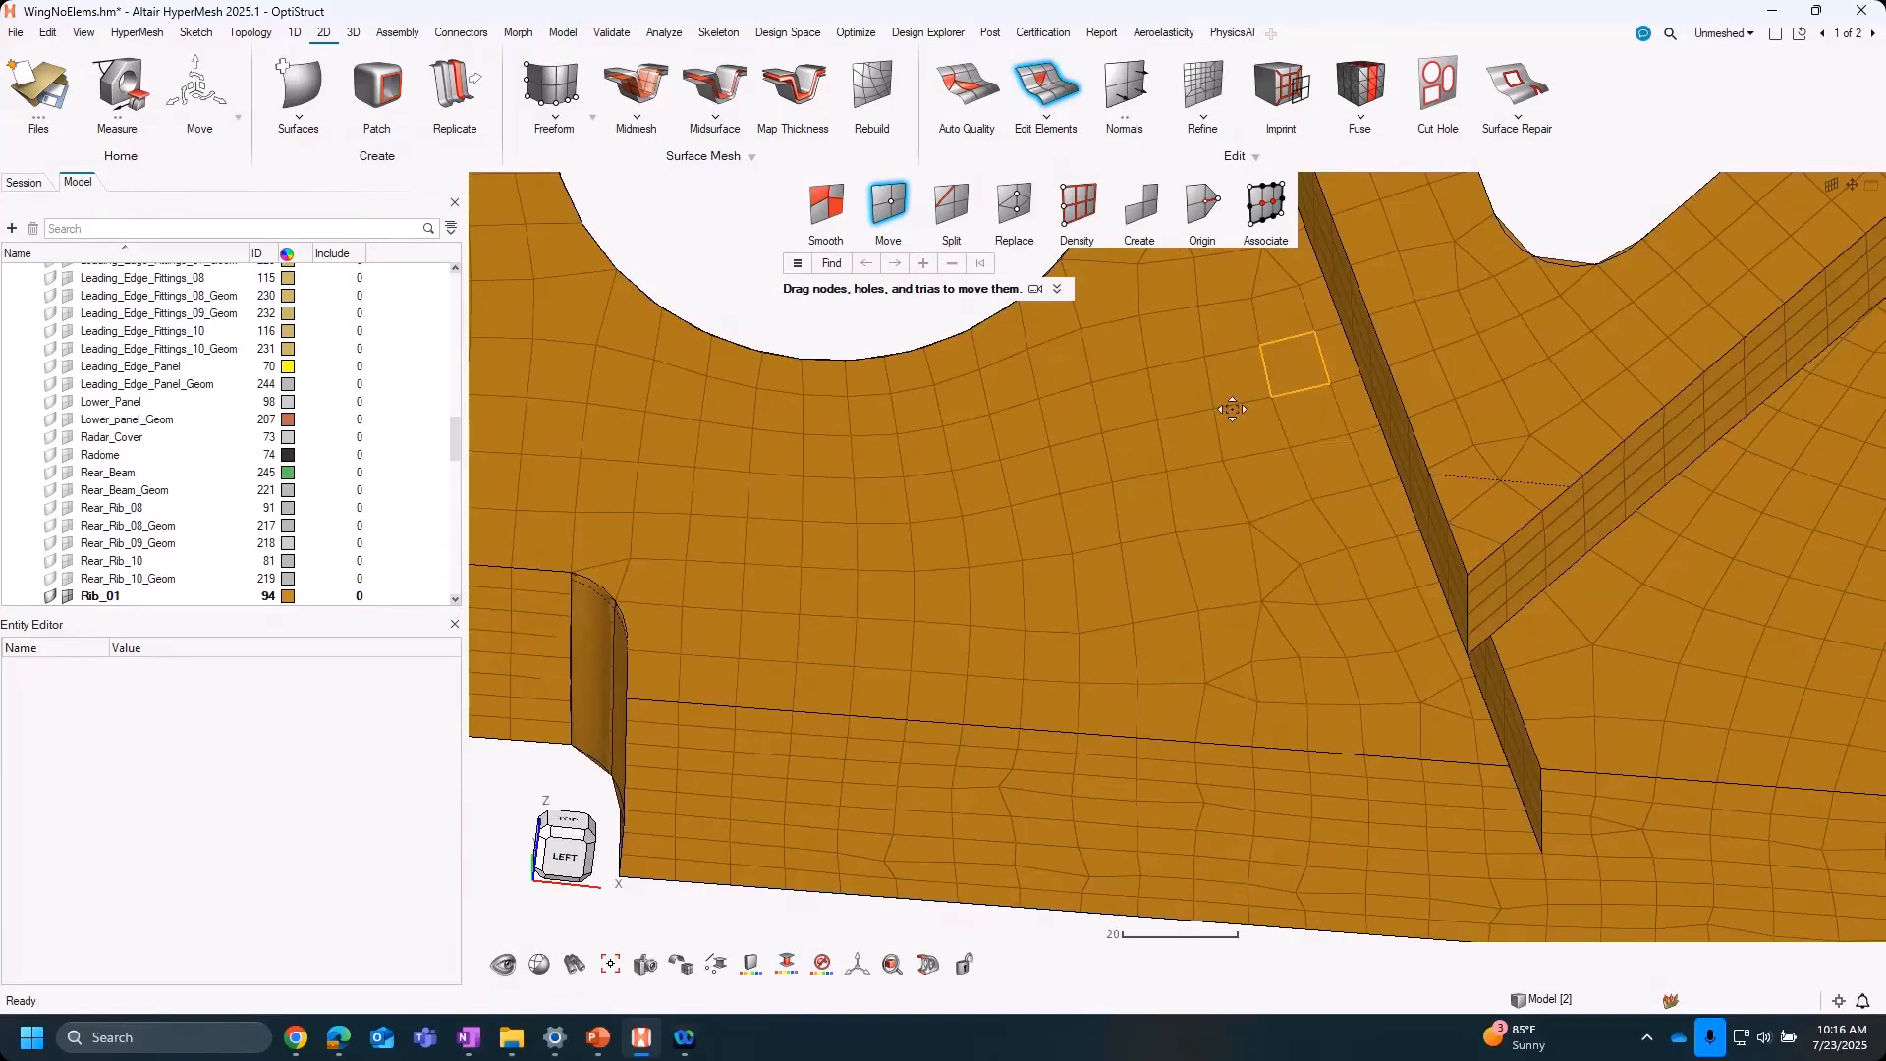
right_drag(1241, 433, 1302, 622)
drag(1324, 468, 1242, 467)
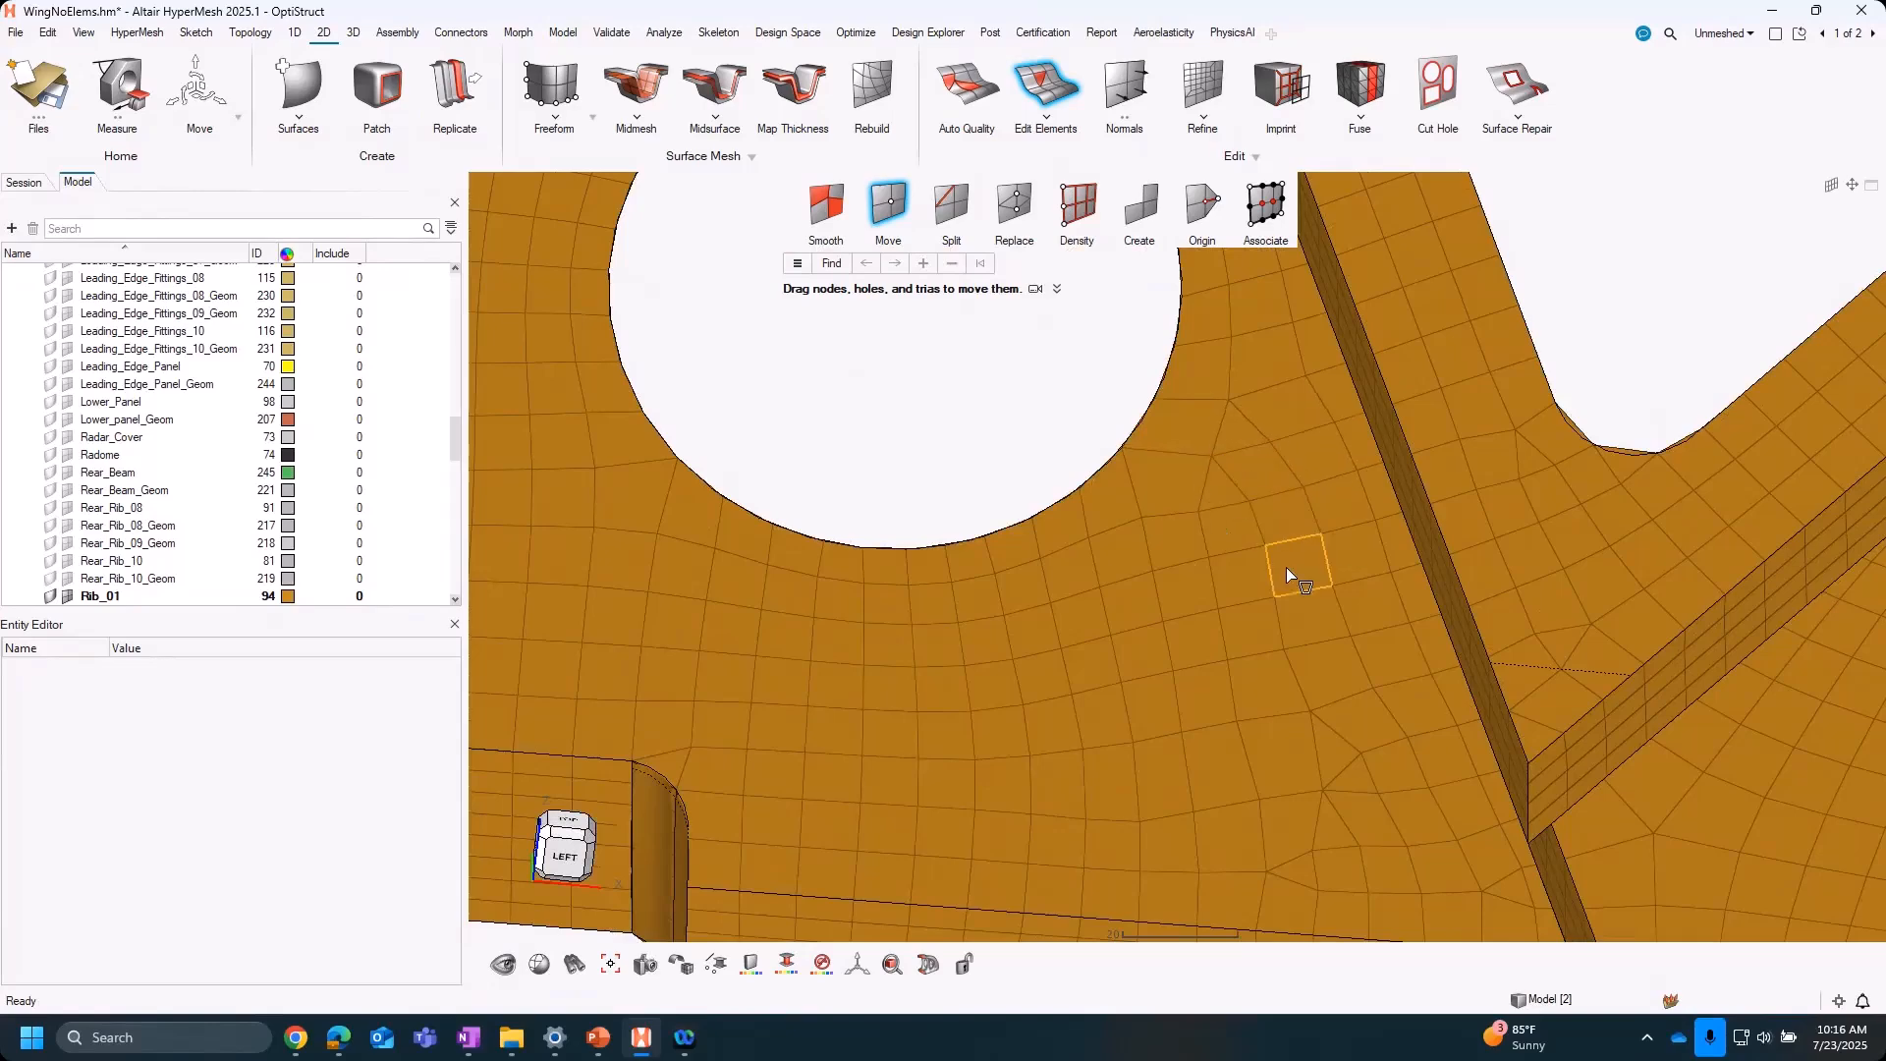
scroll(1287, 568, down, 3)
Shift the mesh in the web area between the diagonal stiffener and the arched cutout
right_drag(1086, 660, 814, 665)
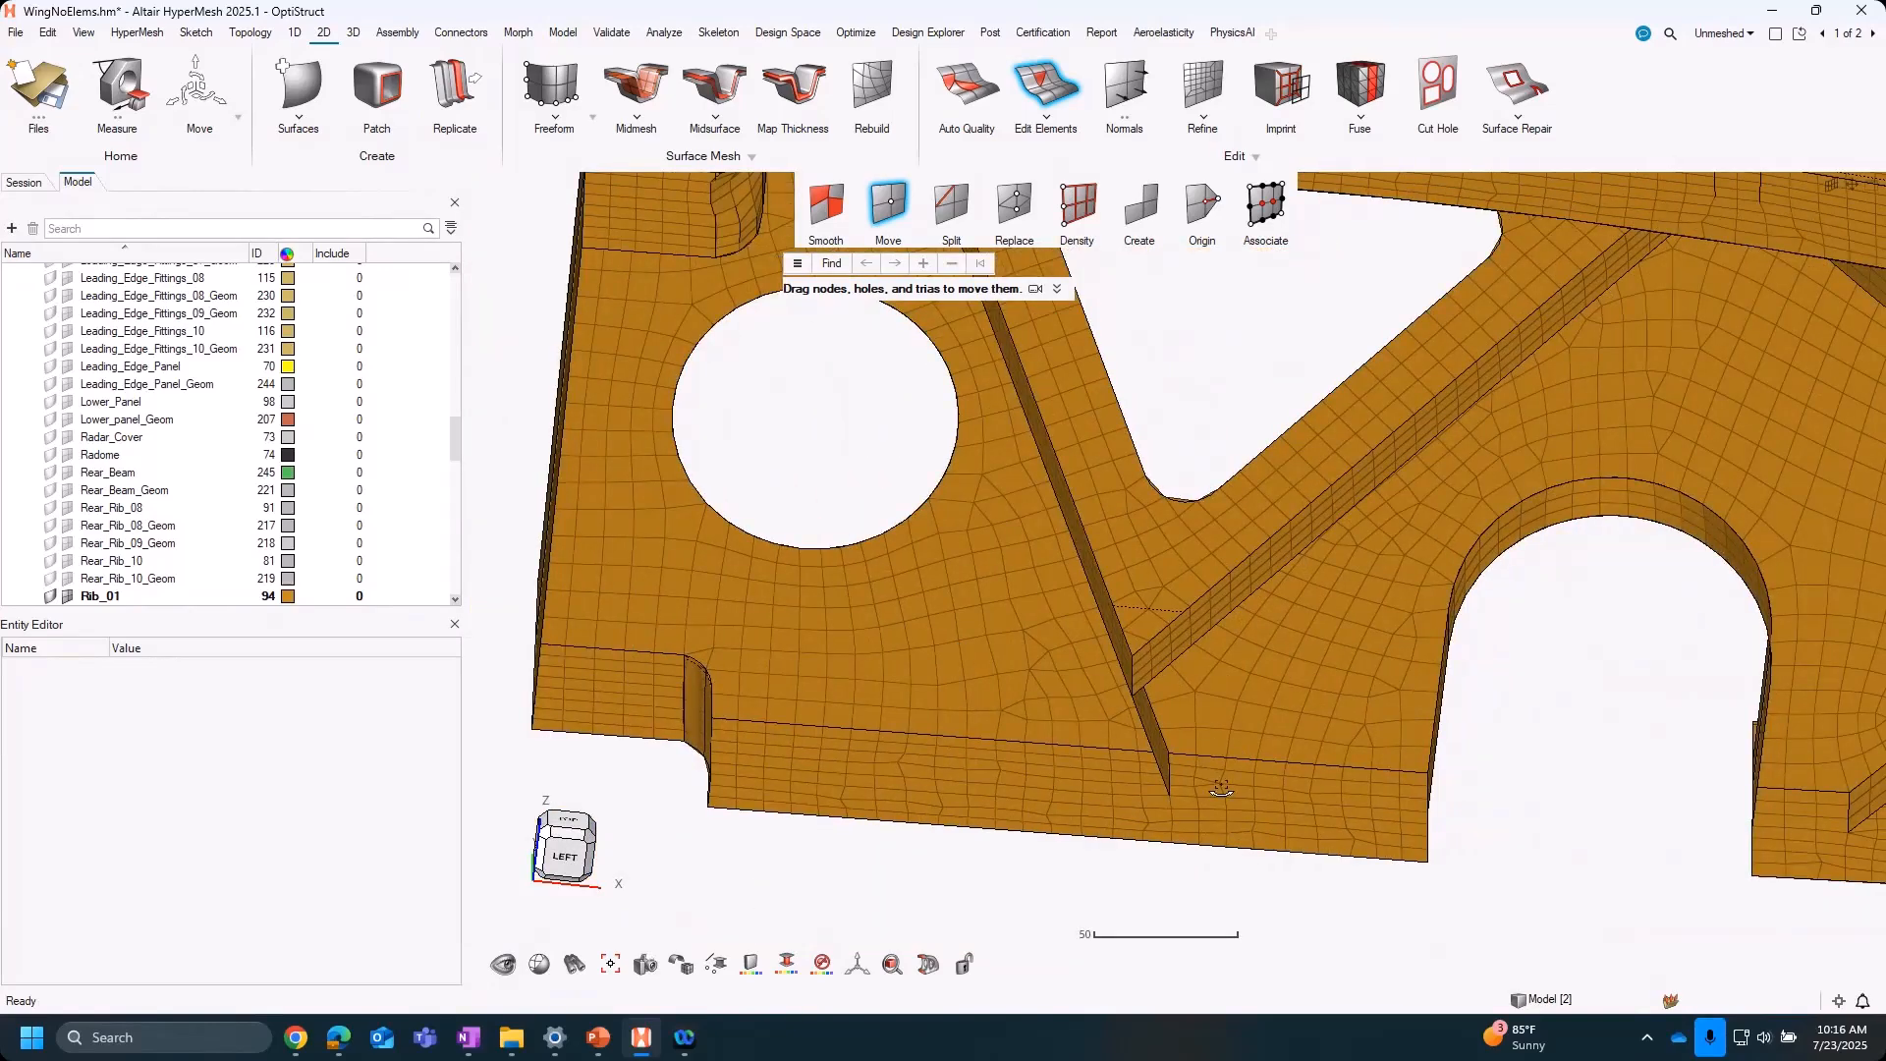
scroll(1348, 539, up, 5)
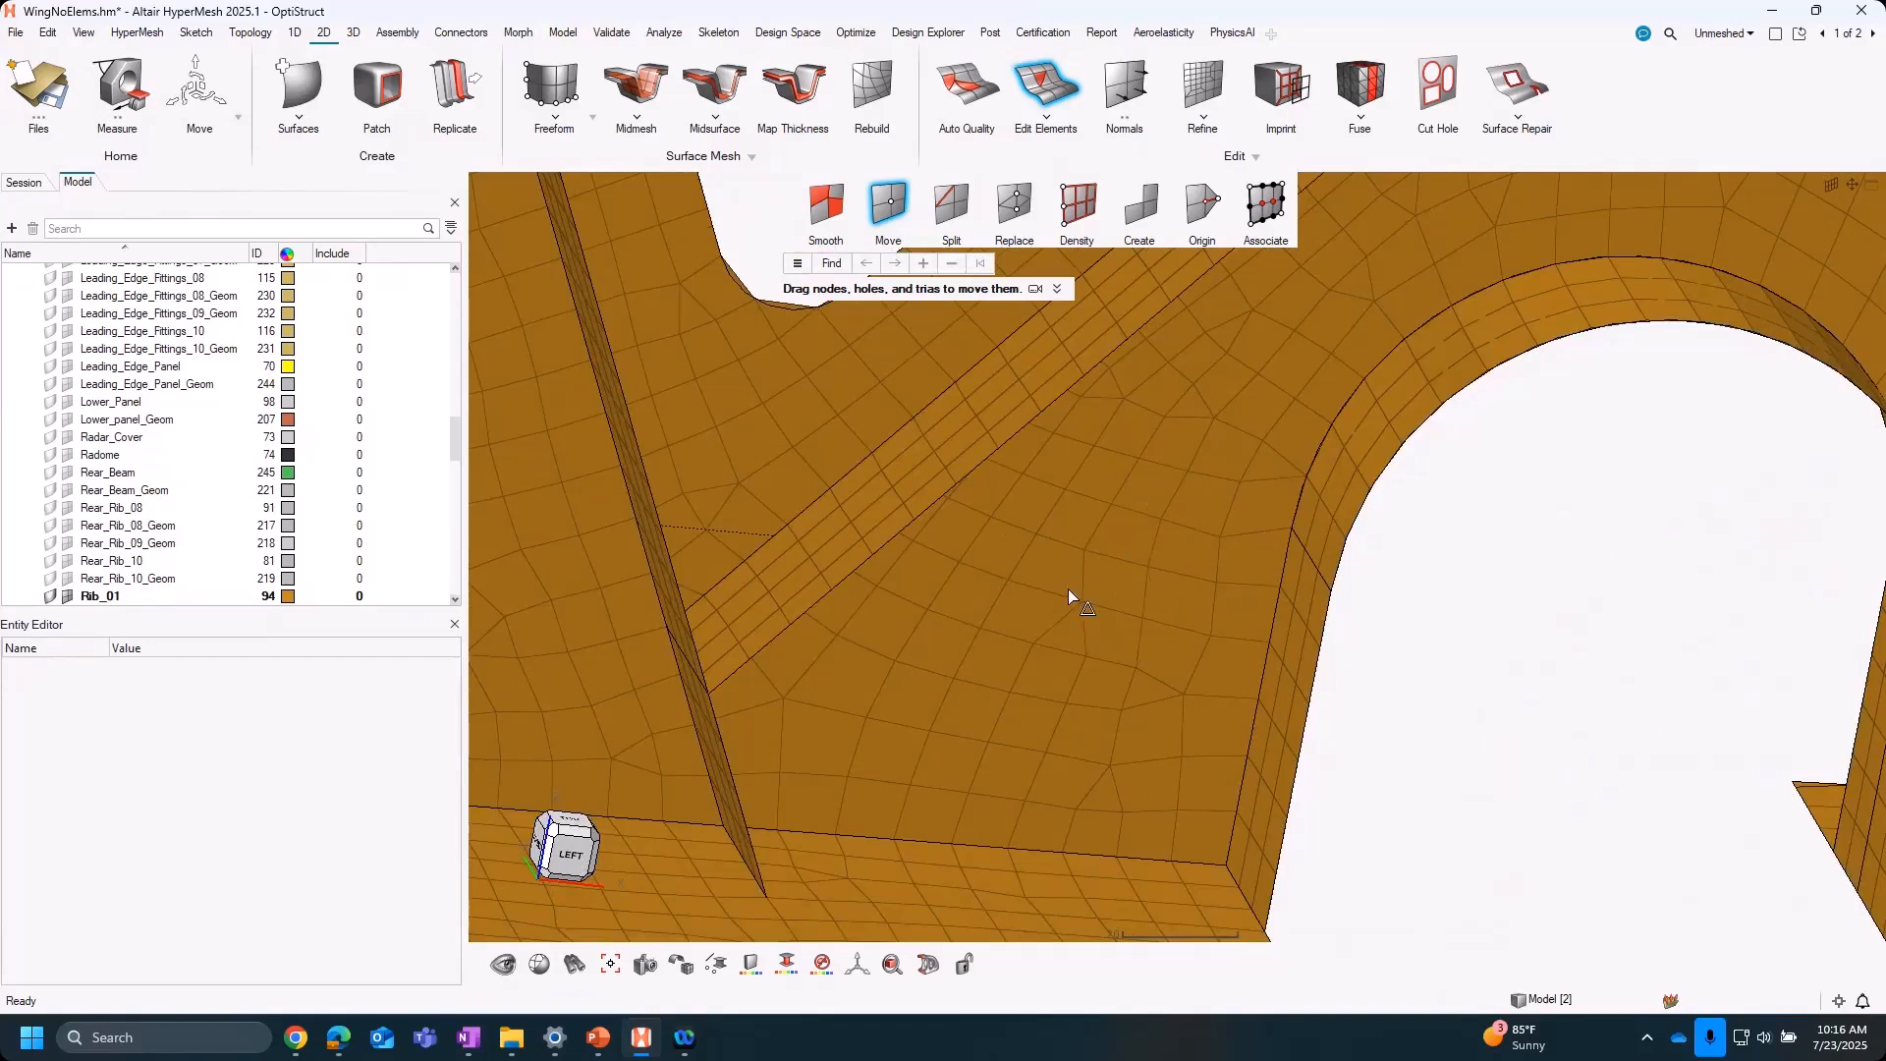
drag(1176, 474, 1166, 405)
scroll(1139, 634, down, 5)
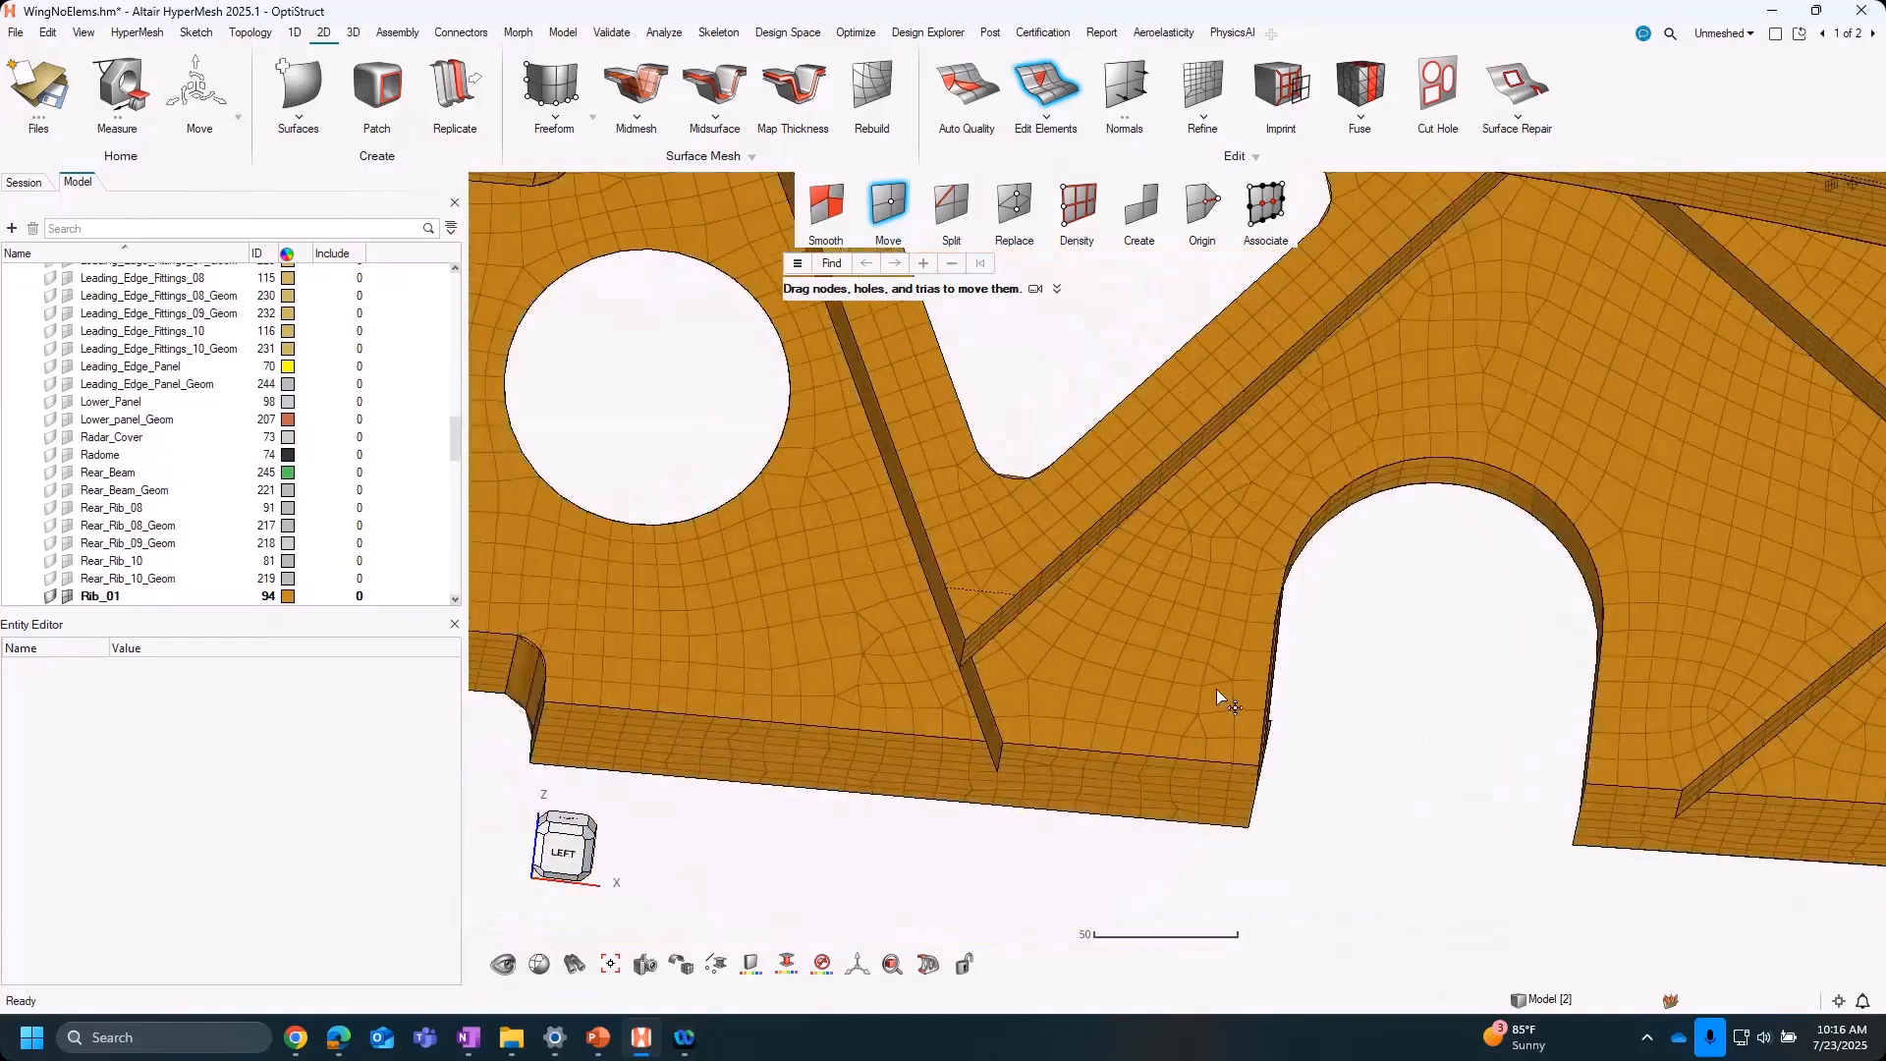
Move several neighbouring nodes on the lower flange well out of line to distort a patch of elements
right_drag(912, 618, 1134, 537)
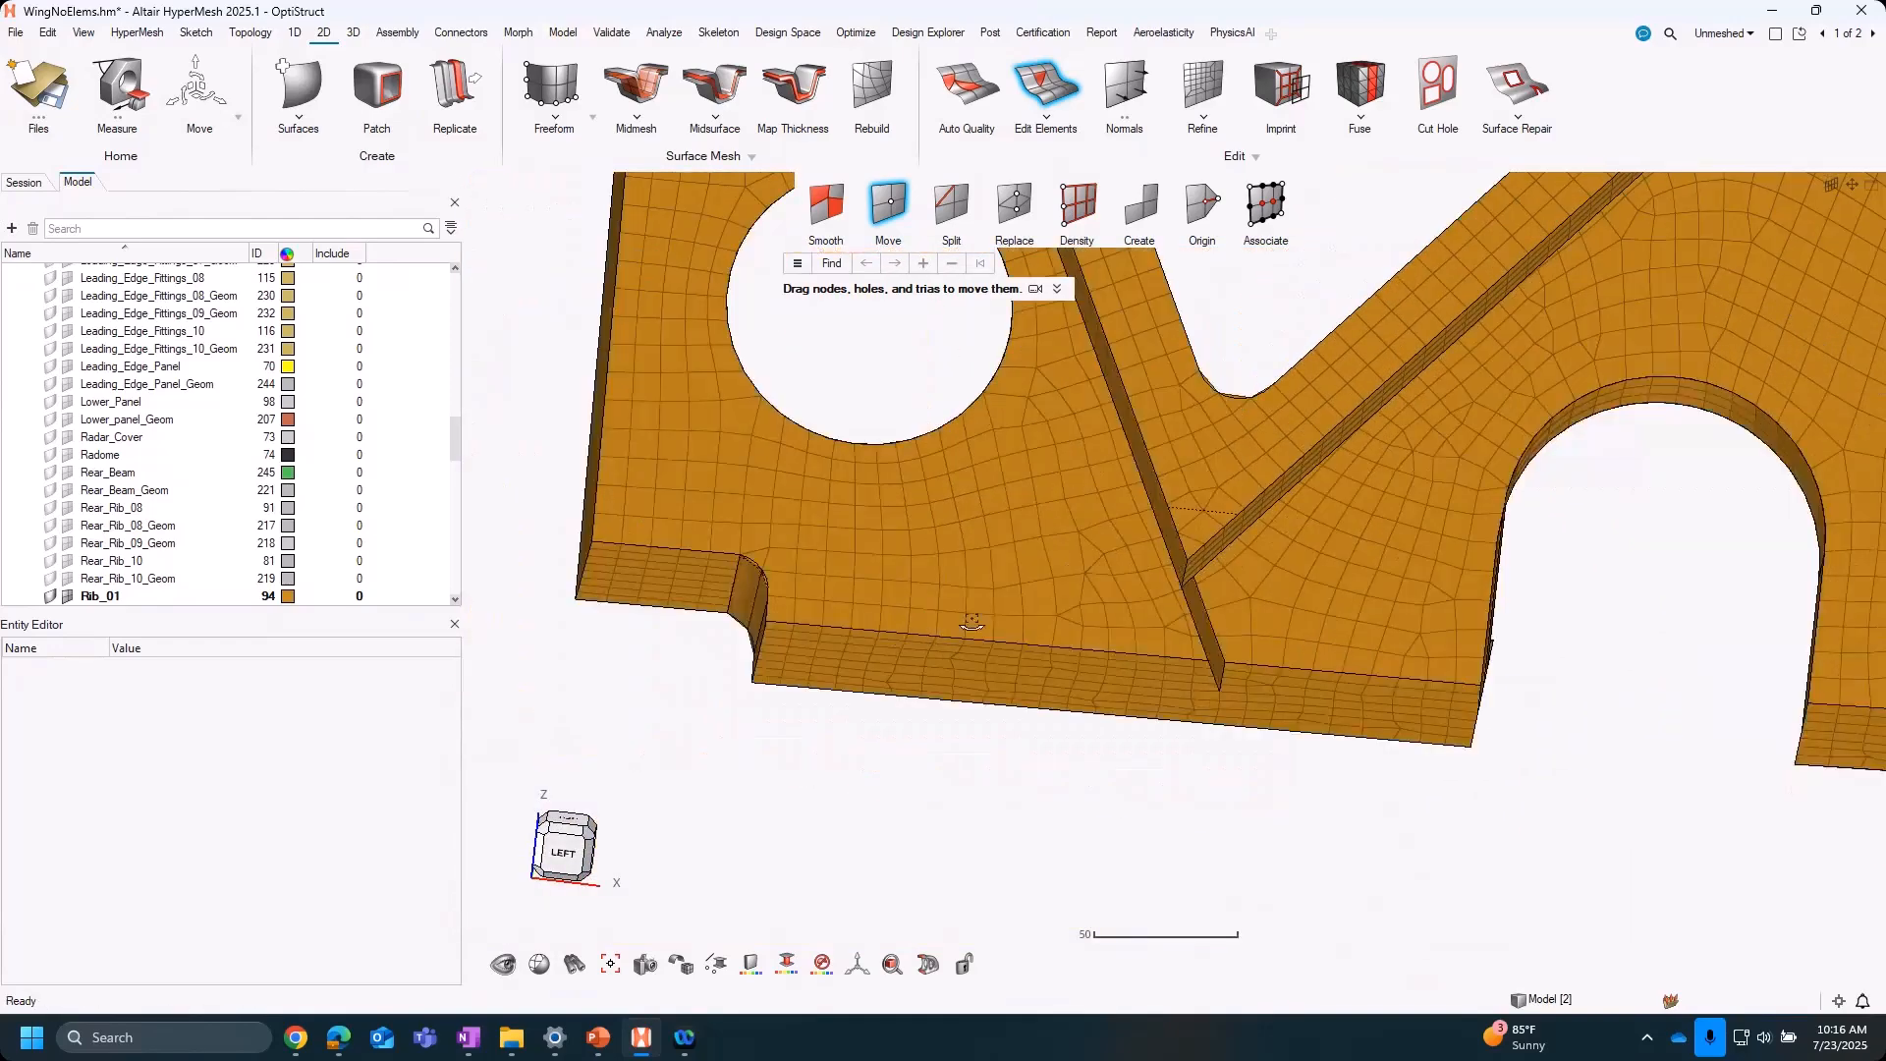
middle_drag(926, 628, 970, 693)
right_drag(970, 694, 1027, 568)
scroll(1028, 572, up, 5)
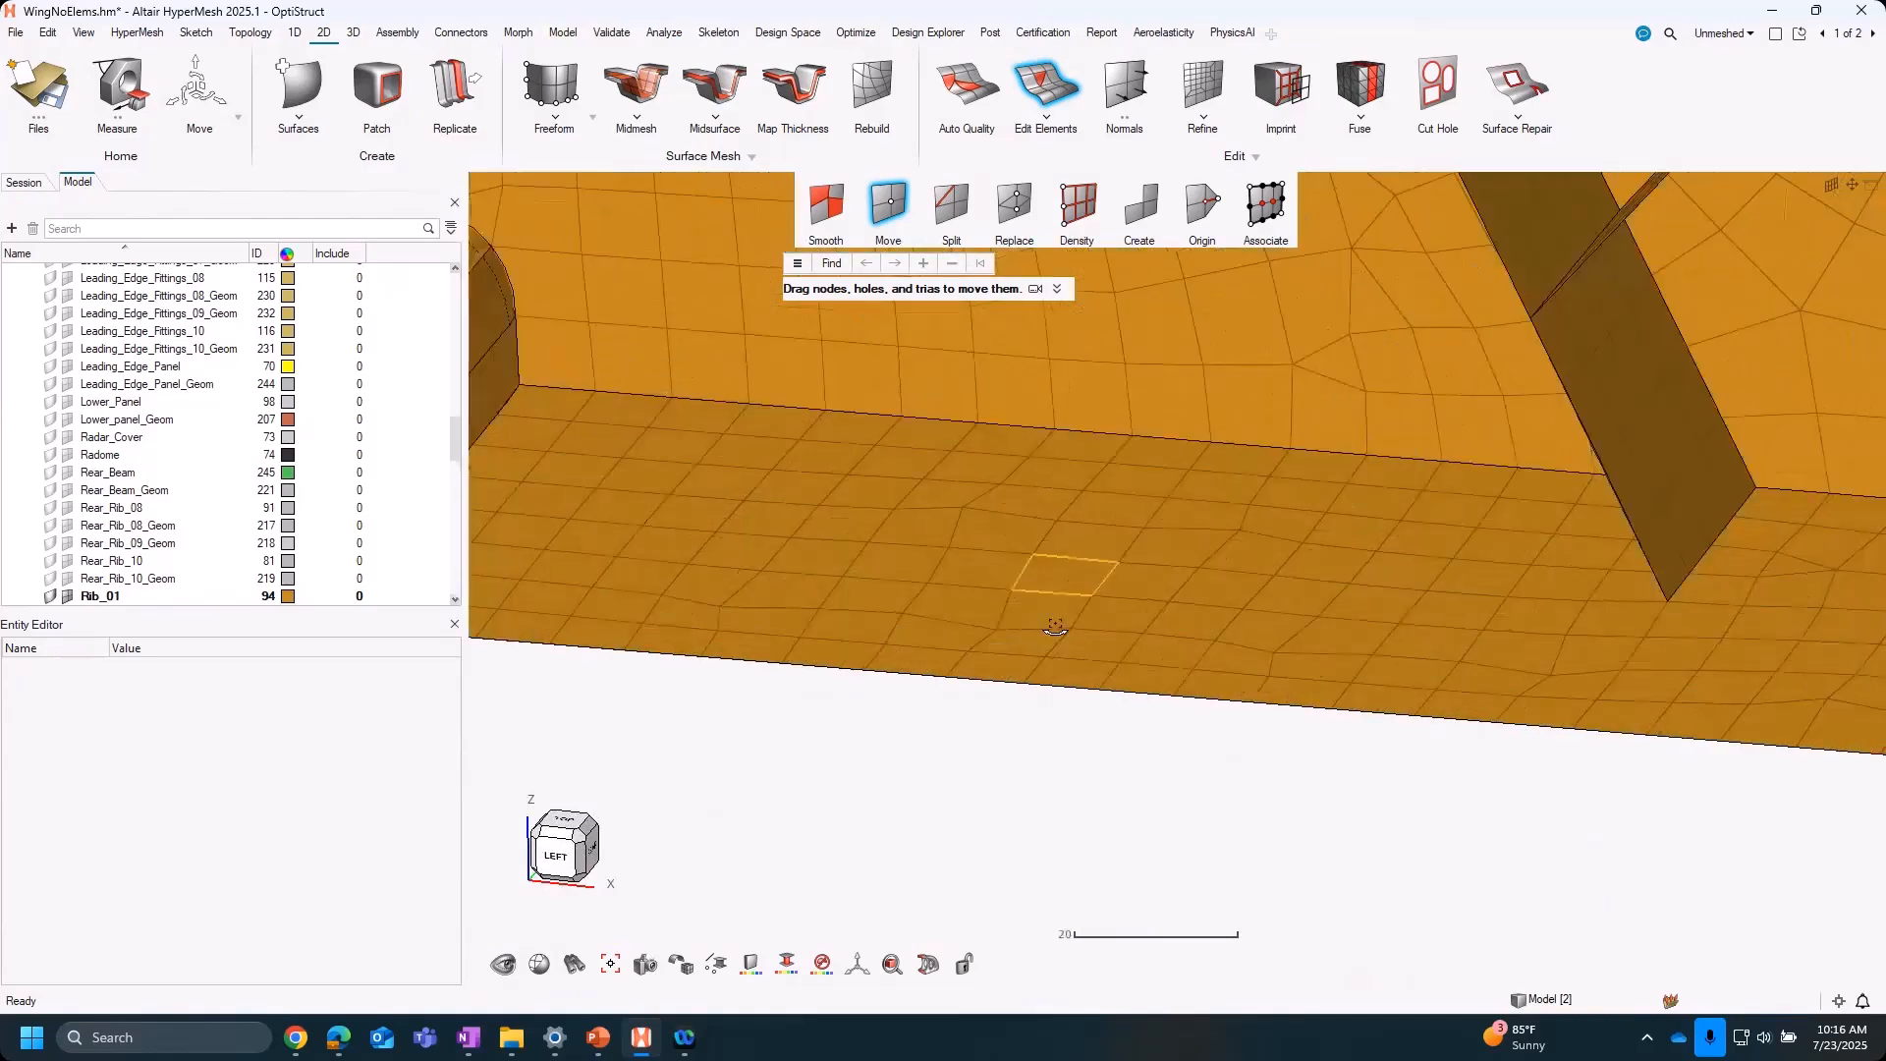
middle_drag(1057, 627, 922, 576)
drag(921, 576, 941, 568)
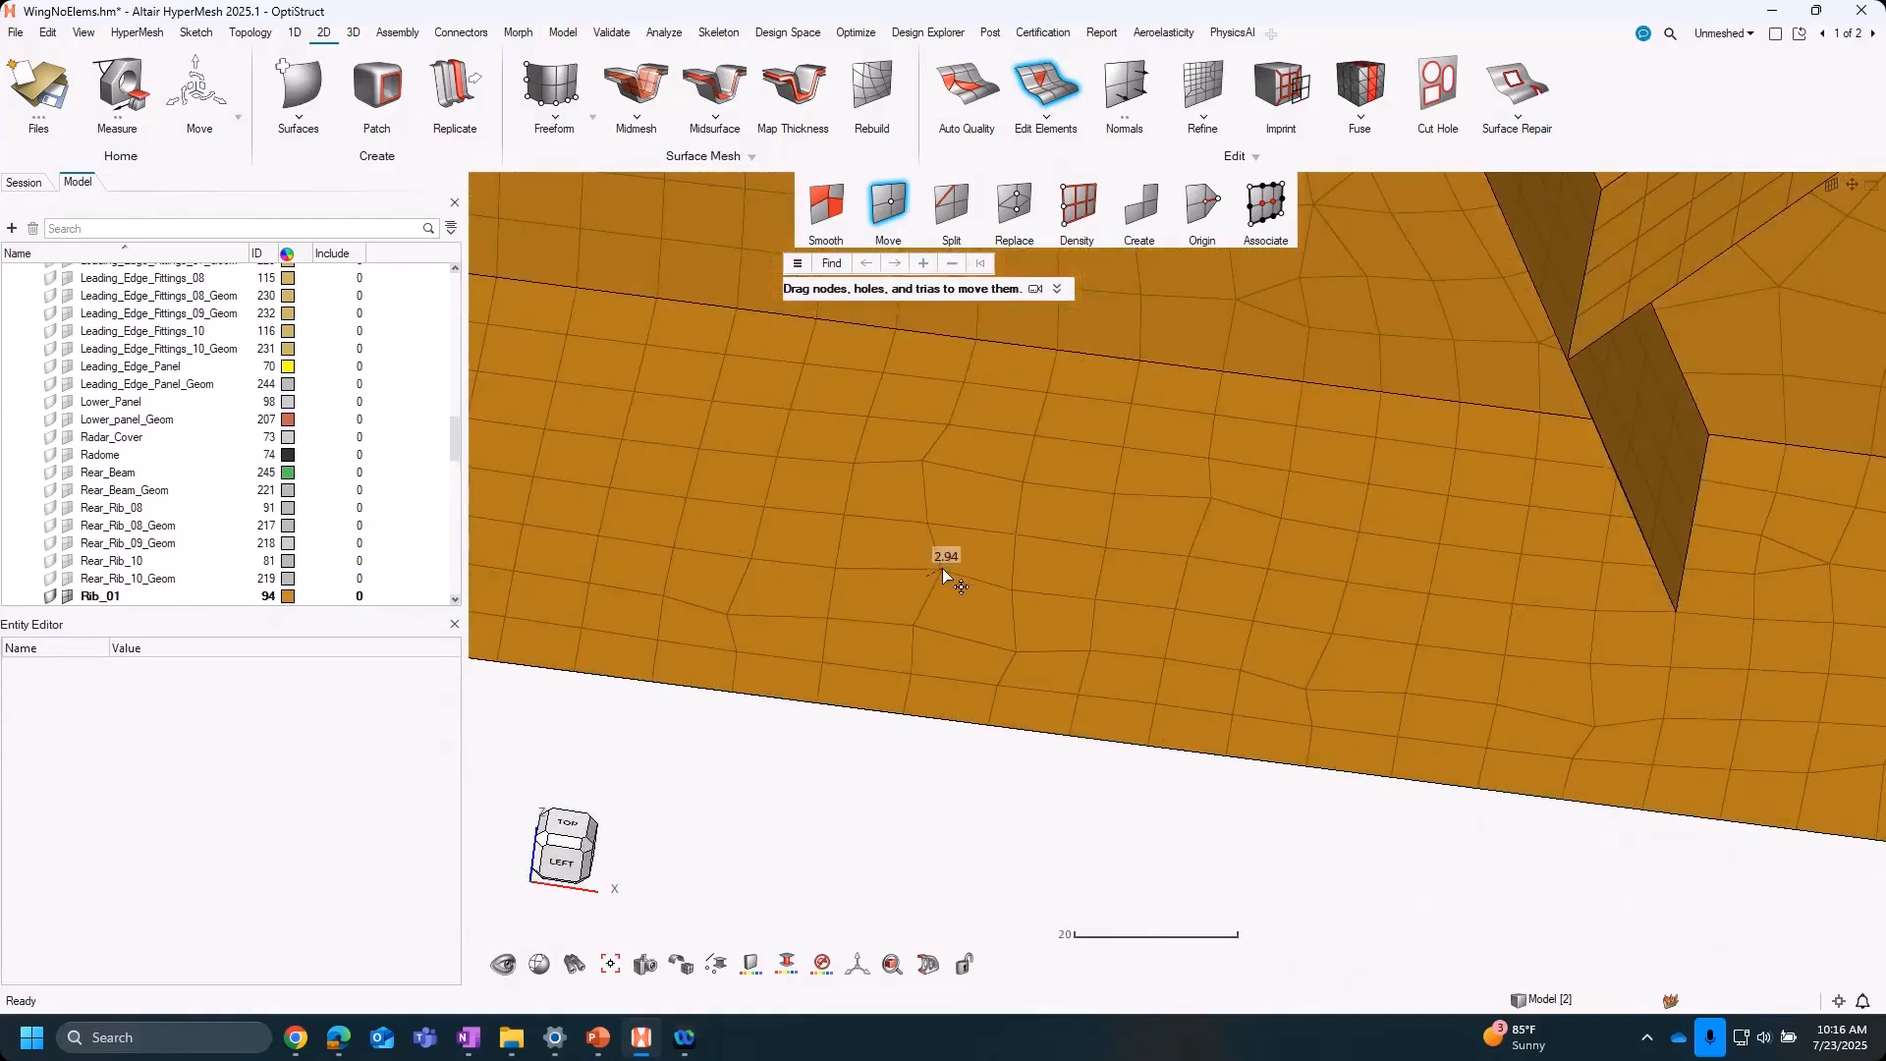
drag(845, 517, 975, 503)
drag(766, 511, 929, 567)
middle_drag(930, 567, 959, 570)
right_drag(1179, 582, 1254, 622)
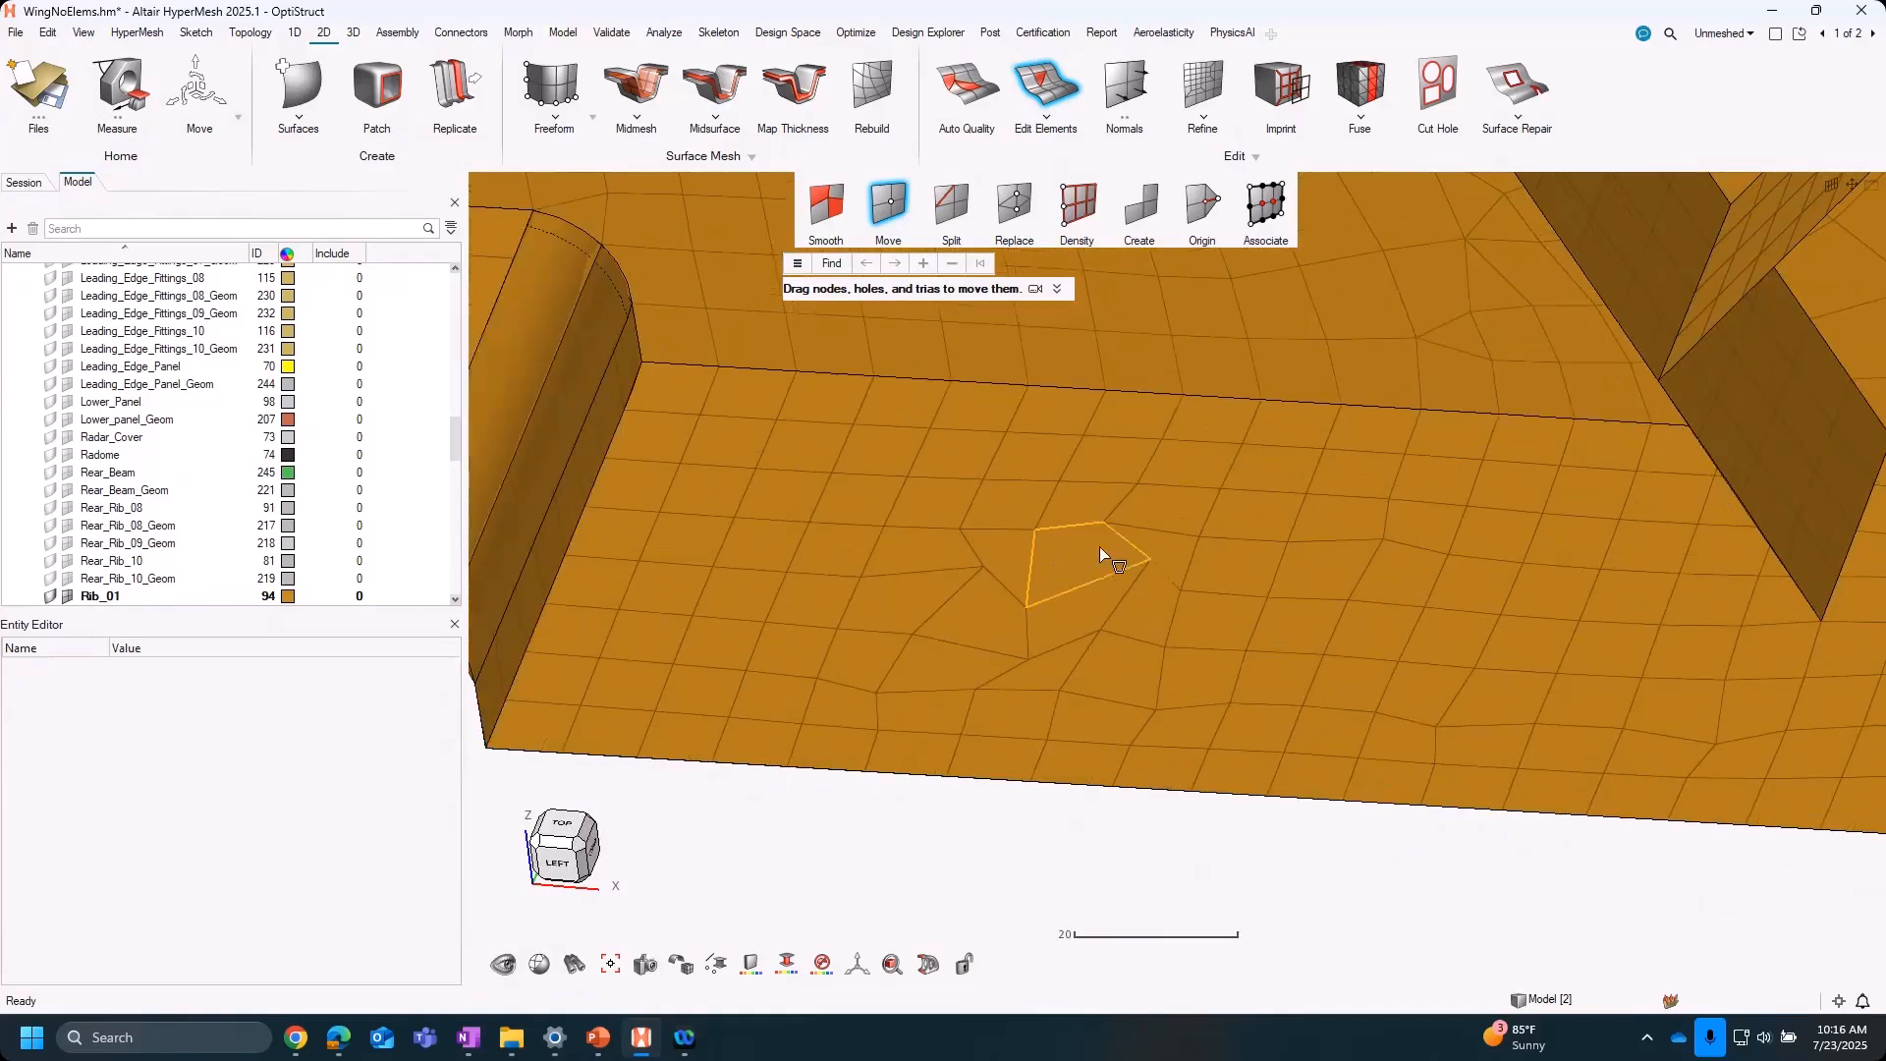
mouse_move(1201, 534)
middle_down()
mouse_move(1292, 522)
mouse_move(1245, 549)
mouse_move(1079, 573)
mouse_move(1071, 557)
middle_up()
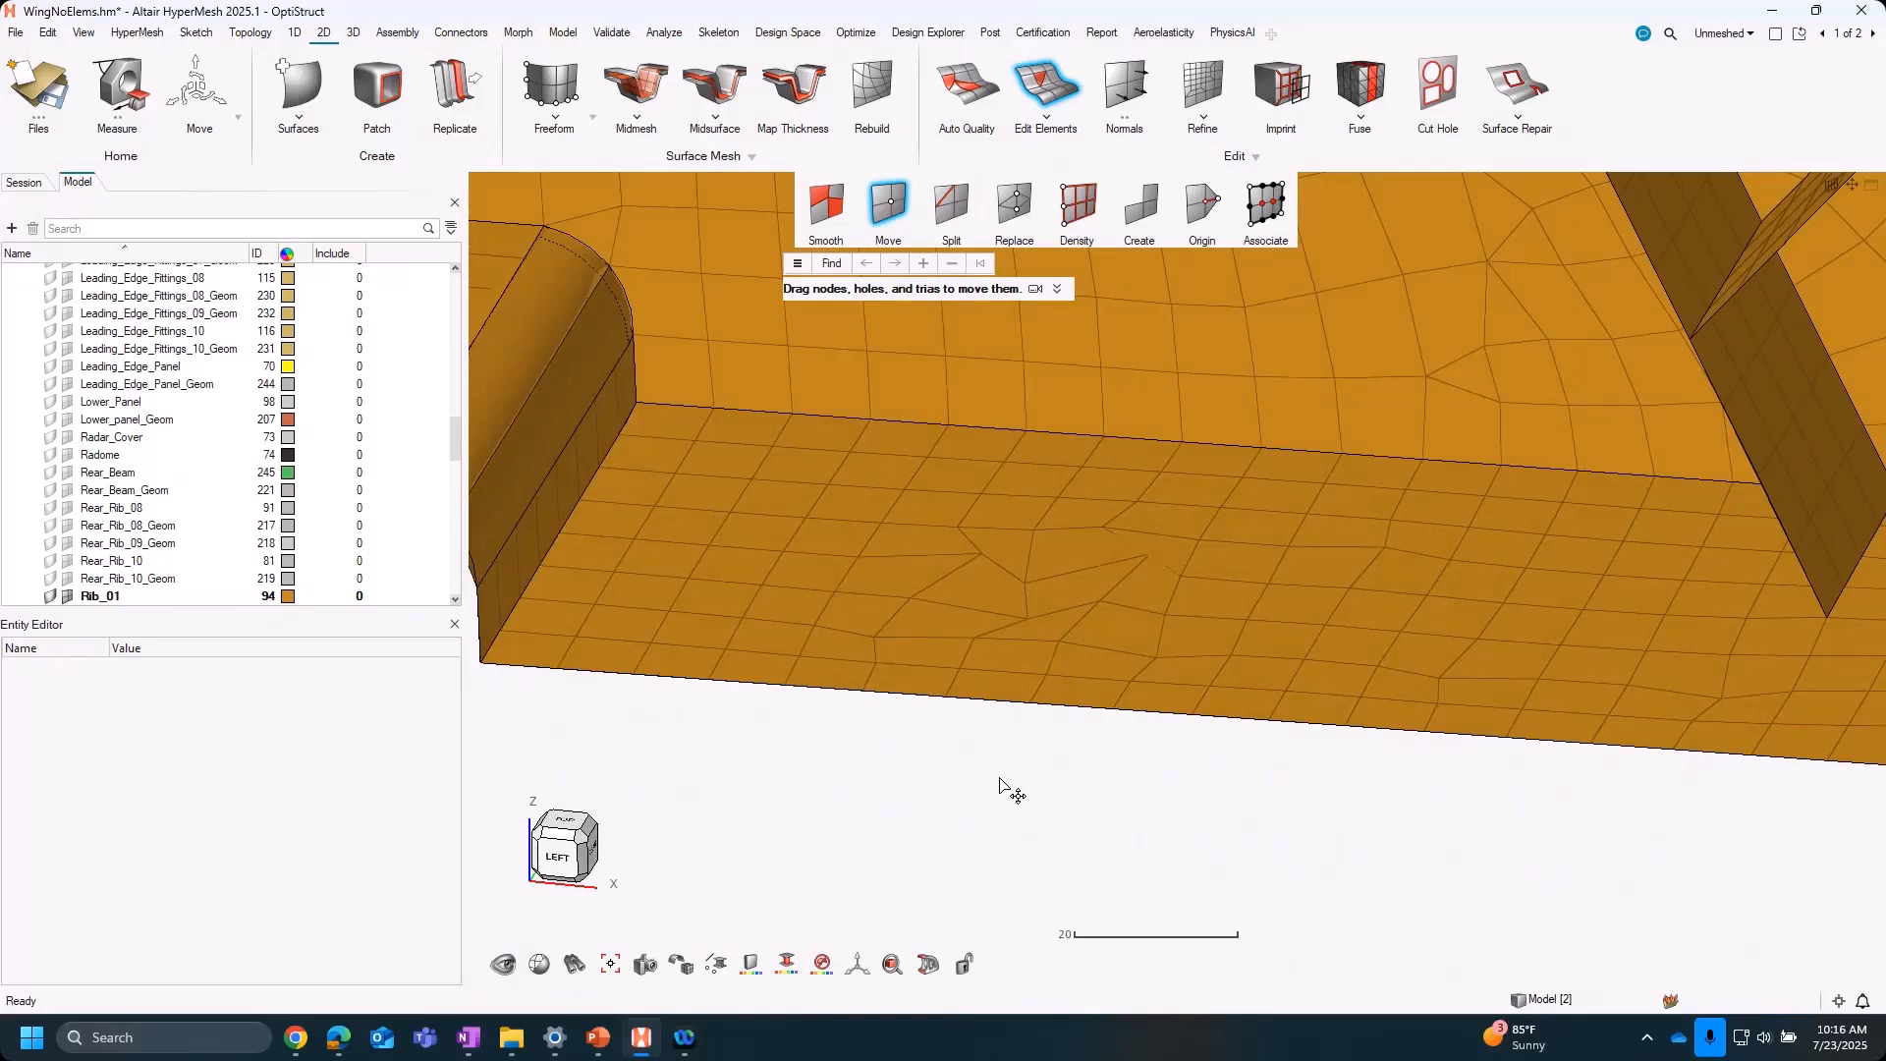
Smooth the block of elements around the distorted patch on the lower flange using the Auto smoothing method
click(834, 199)
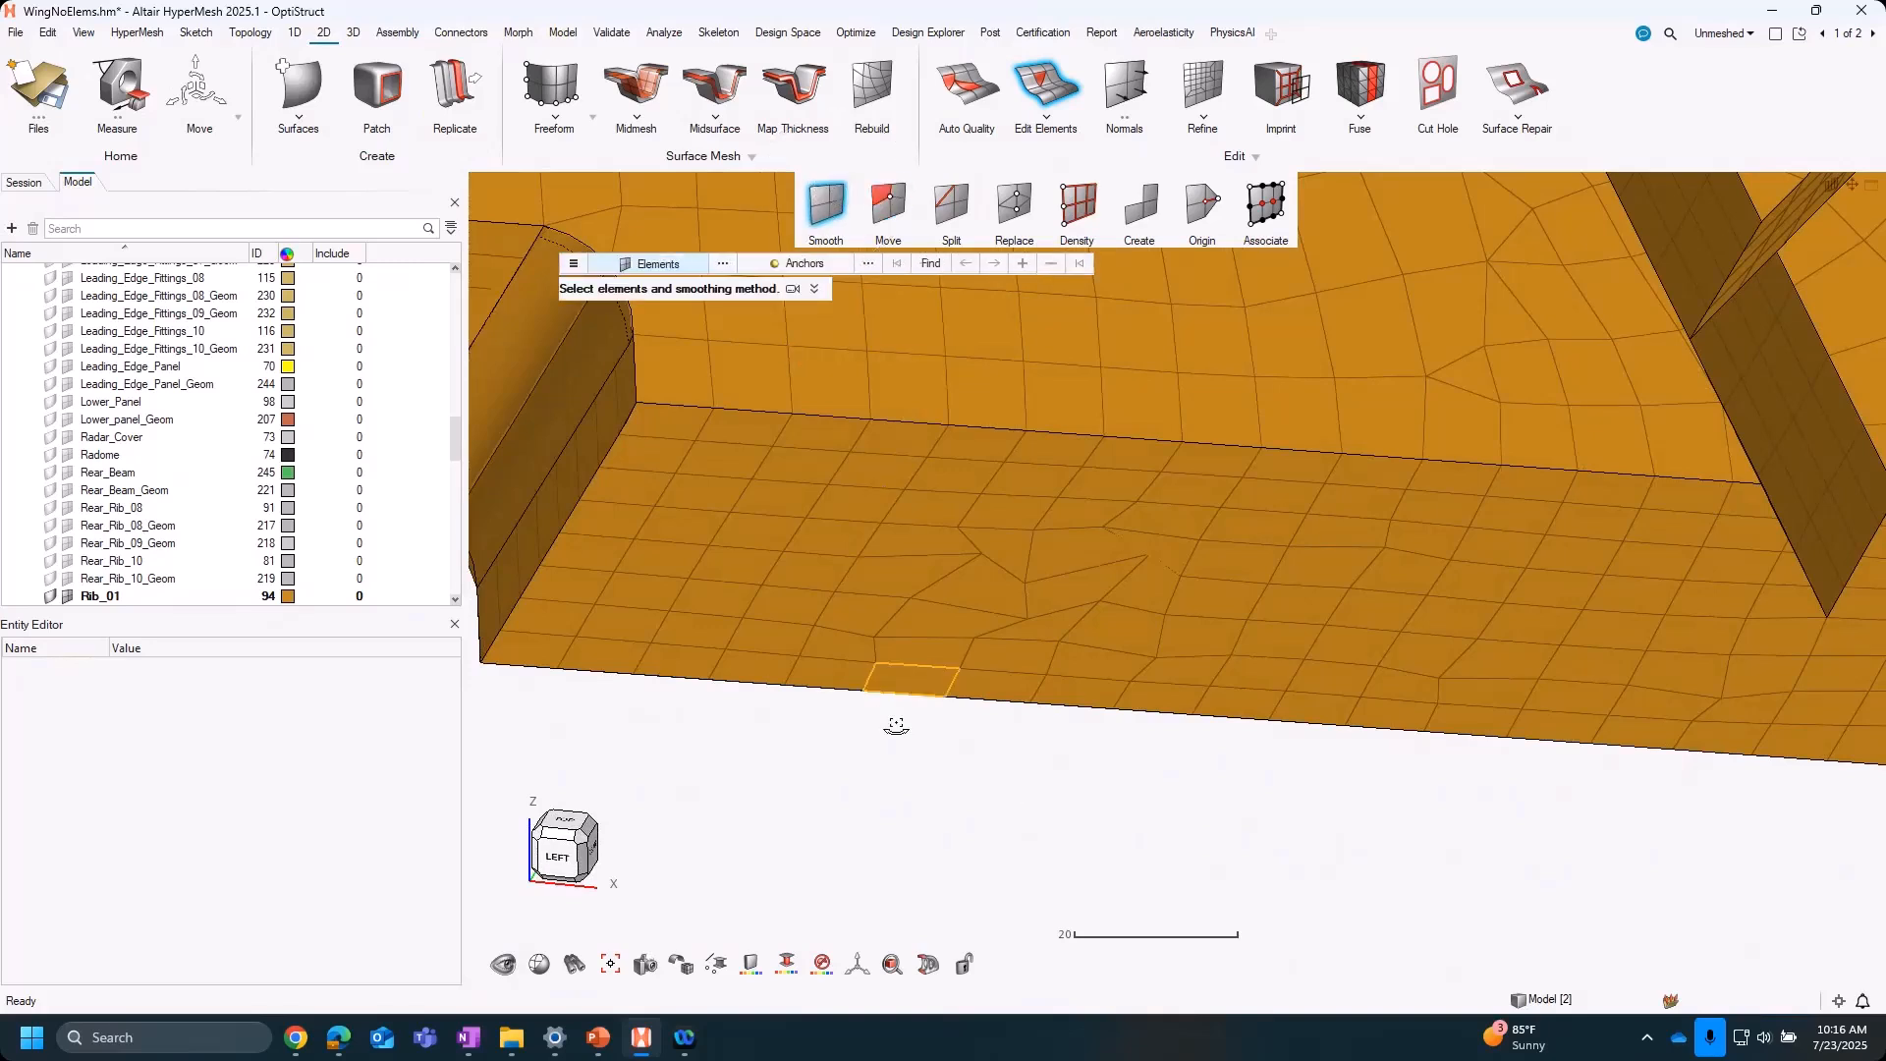
middle_drag(893, 717, 885, 754)
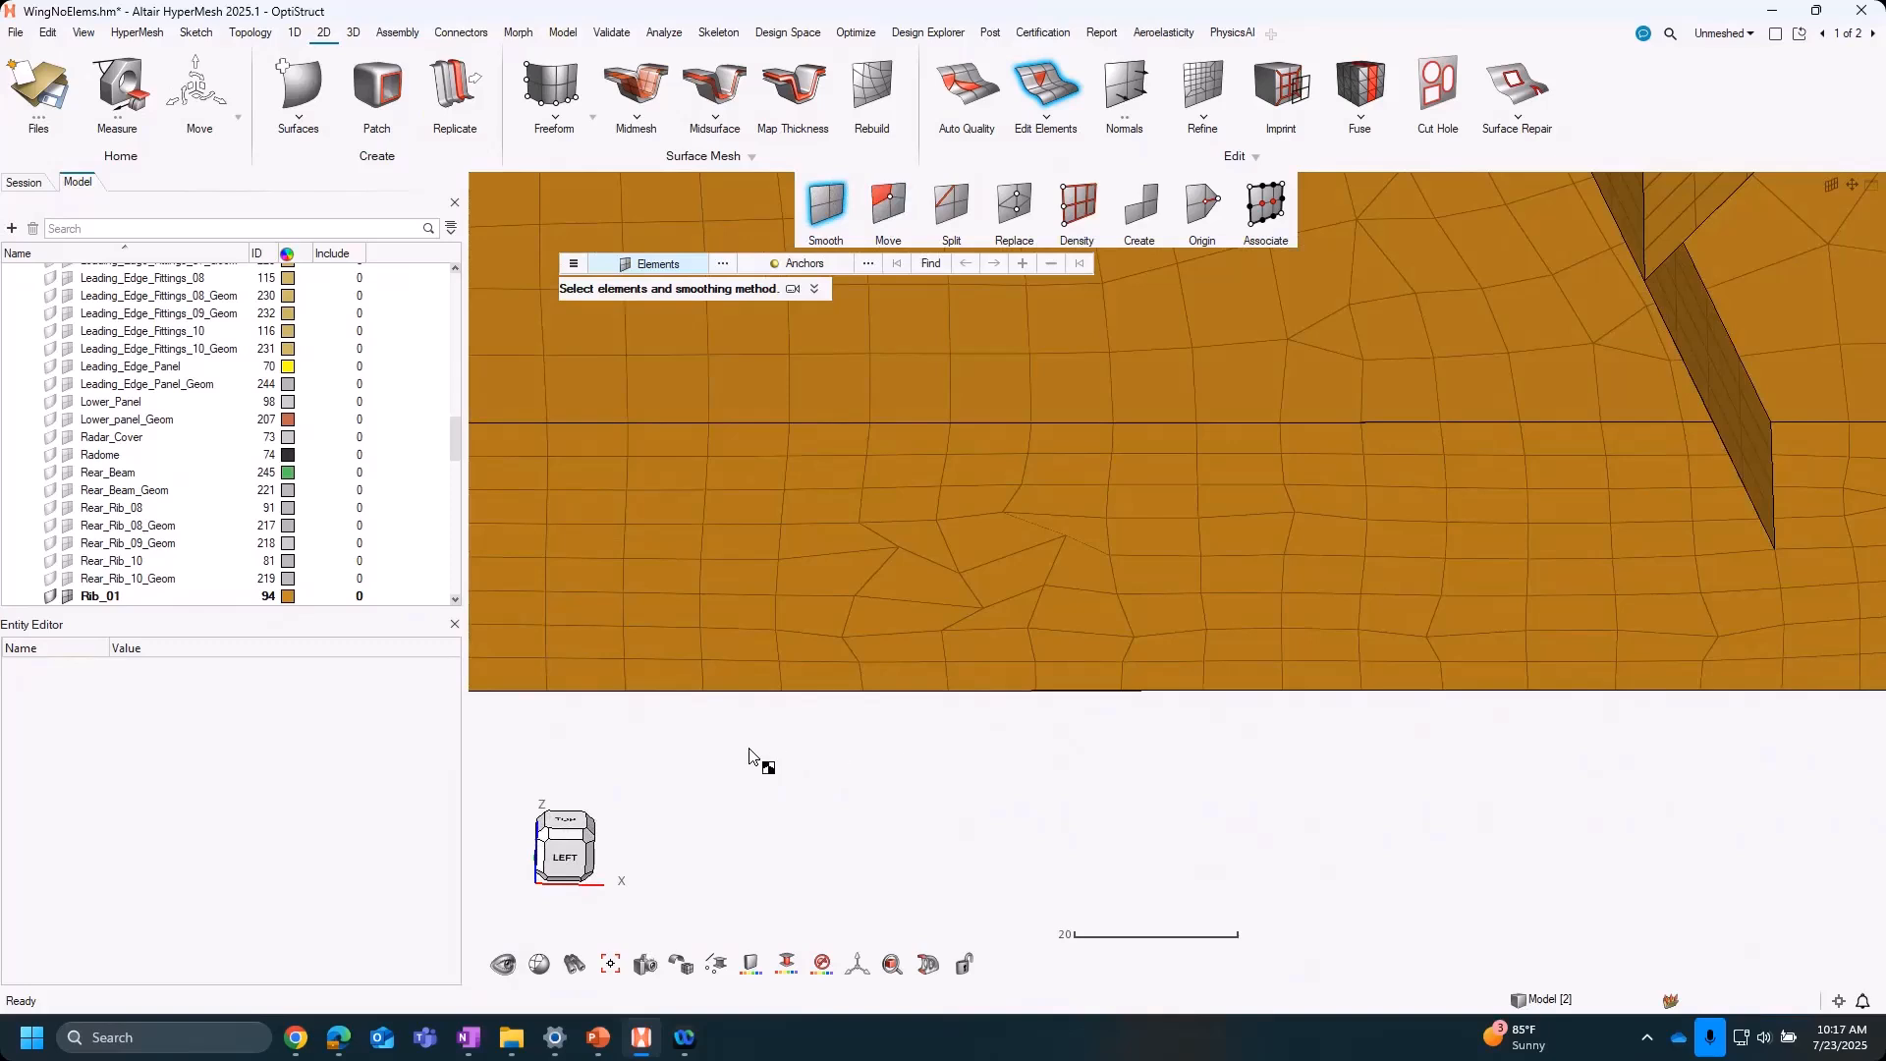
drag(727, 792, 1291, 424)
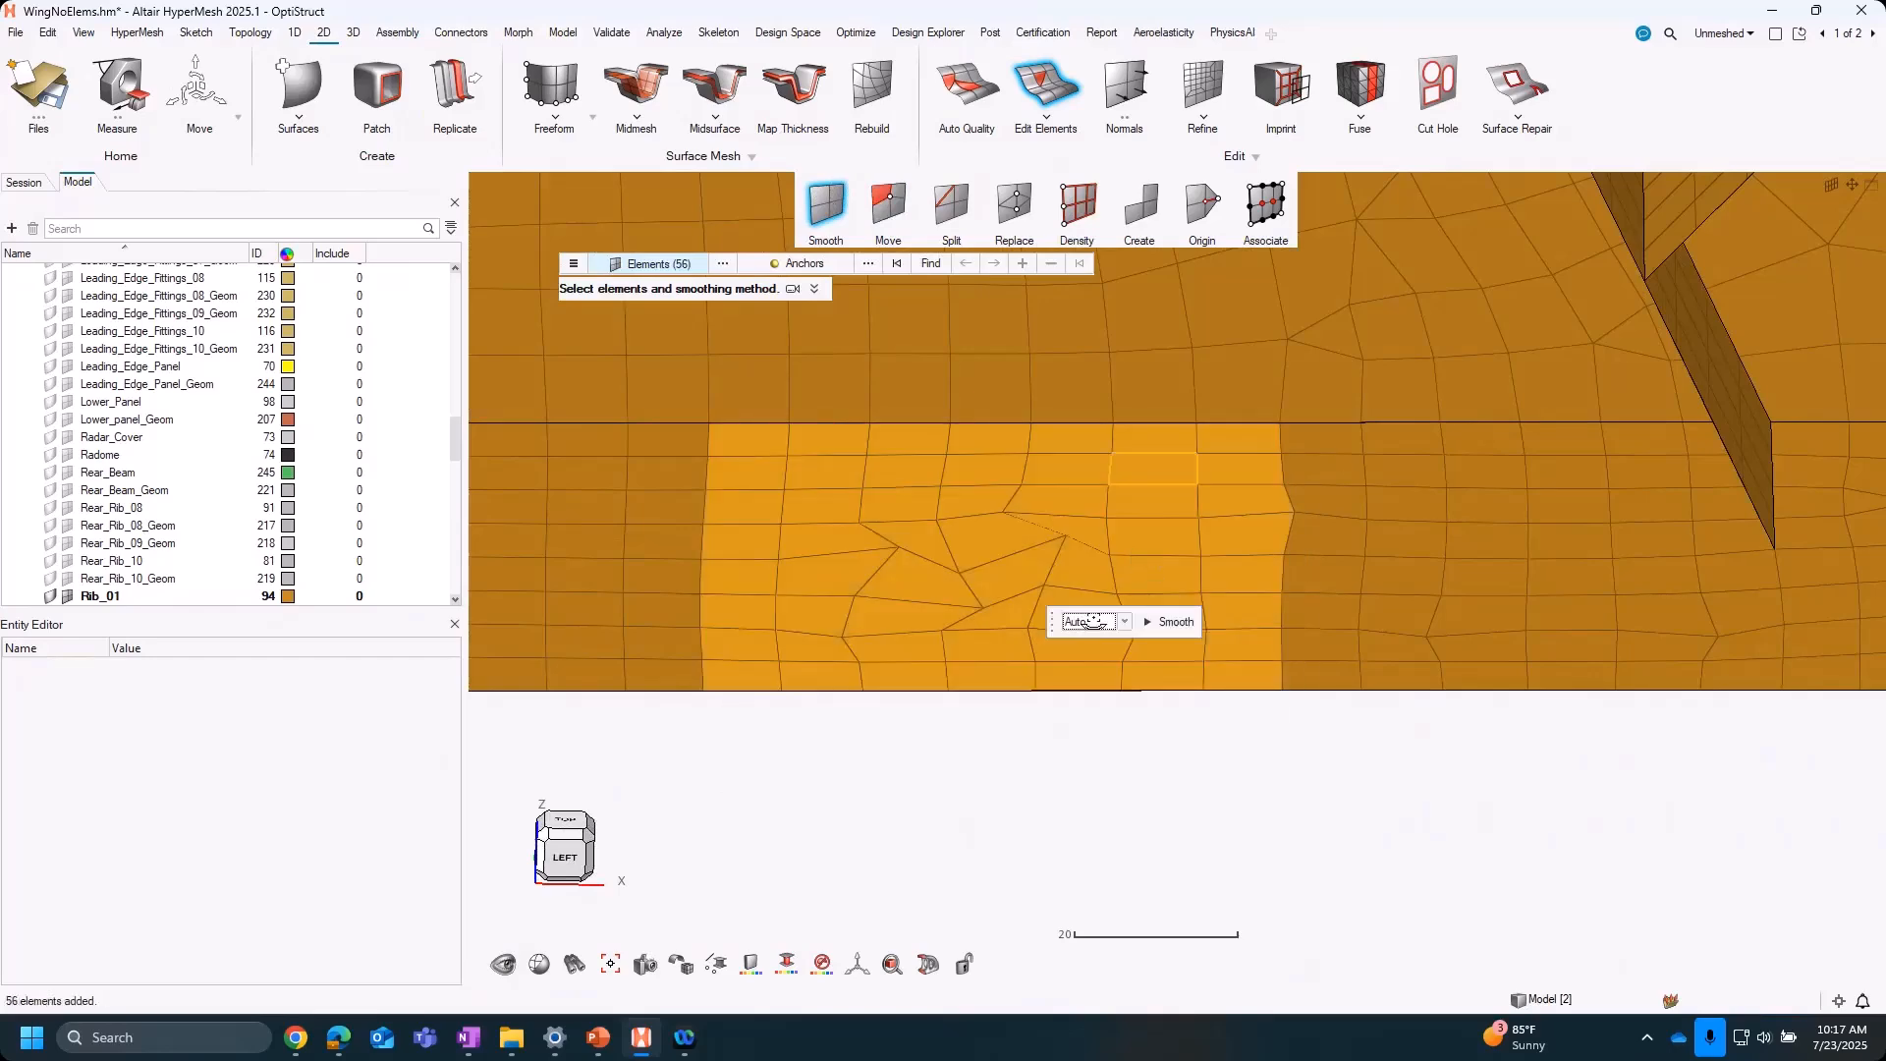
middle_drag(1093, 621, 1014, 623)
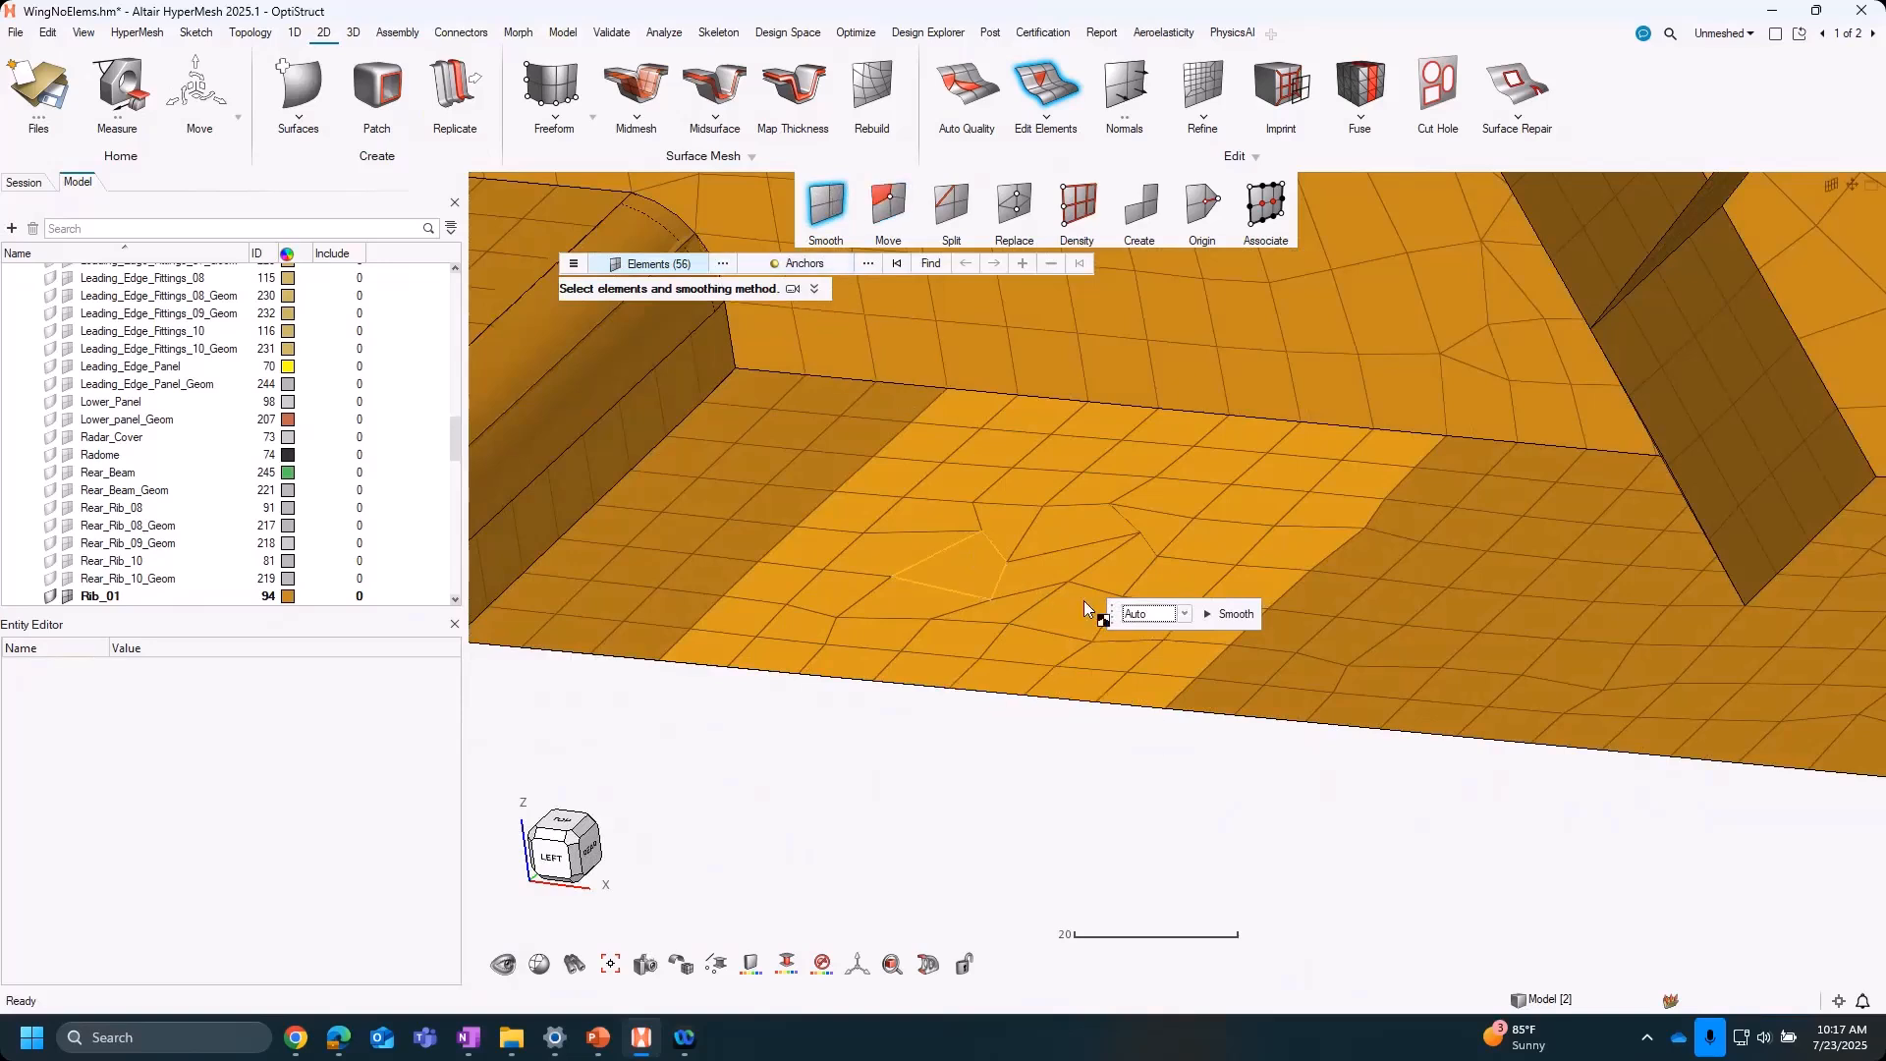
click(1185, 616)
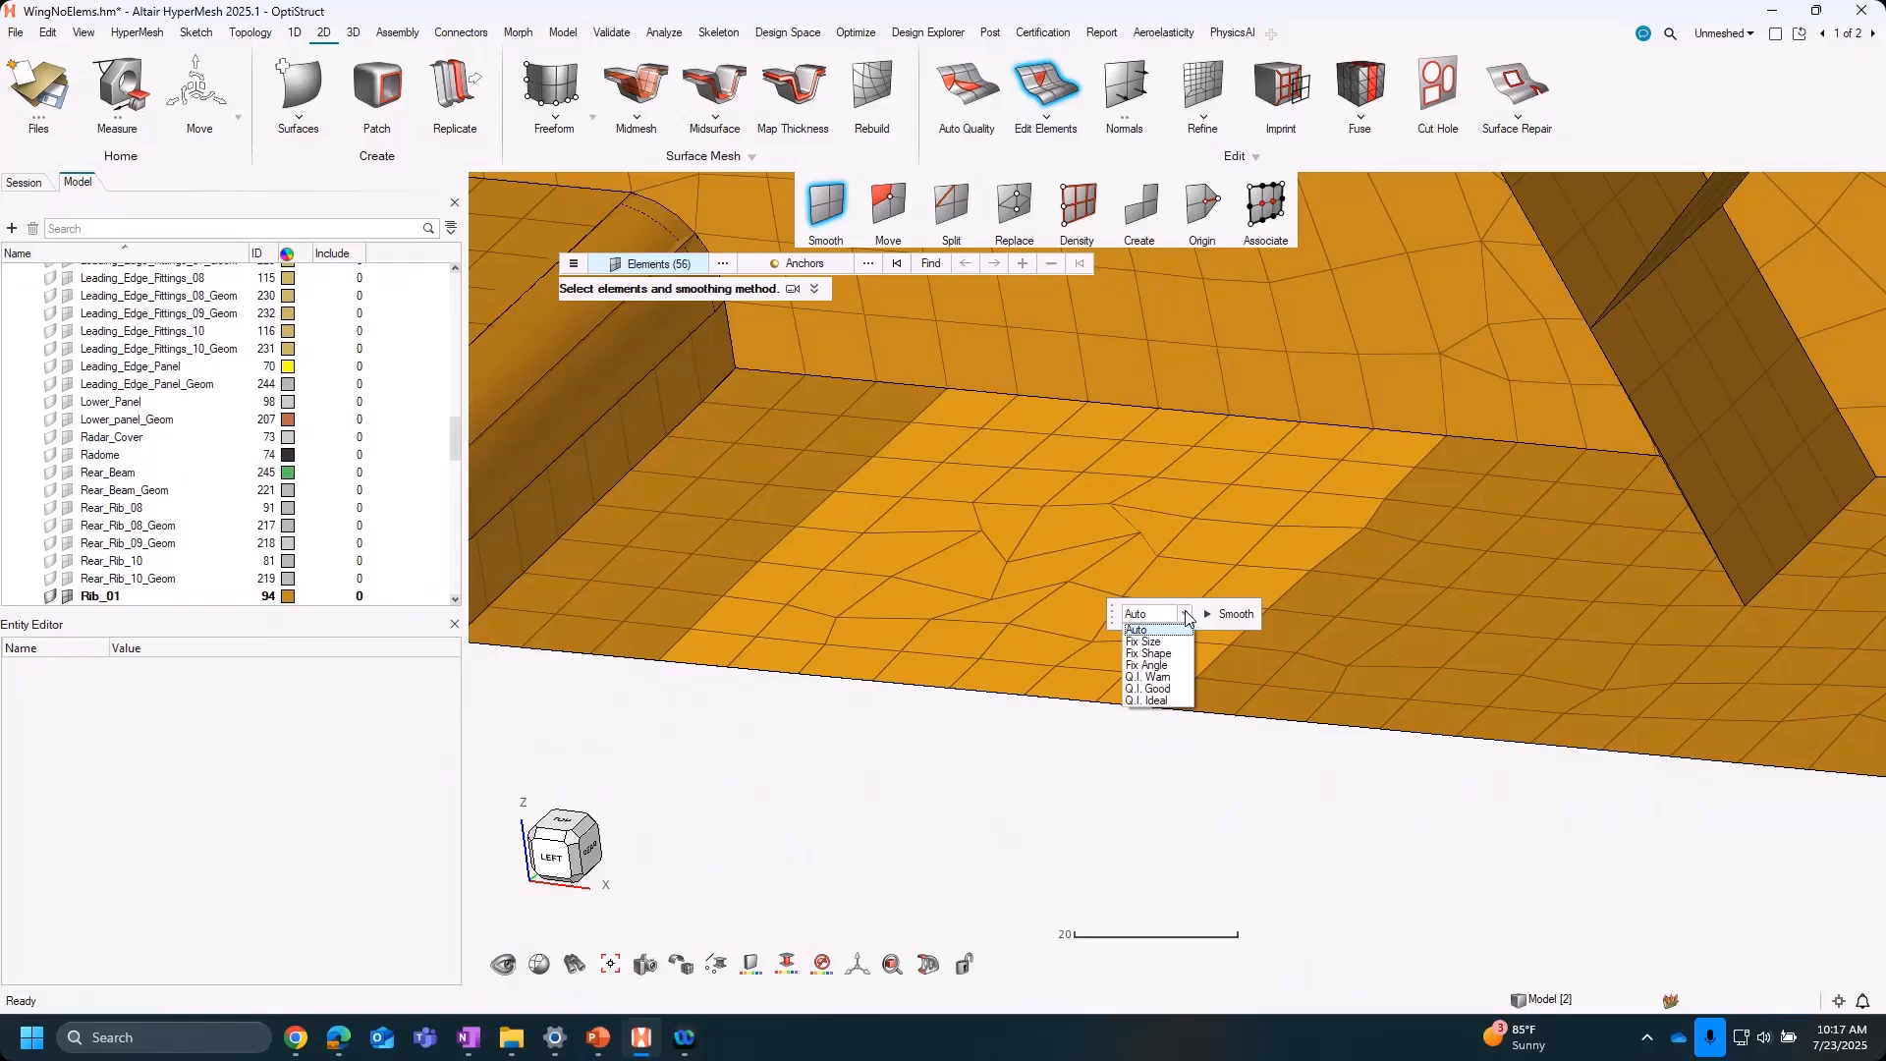
click(1186, 617)
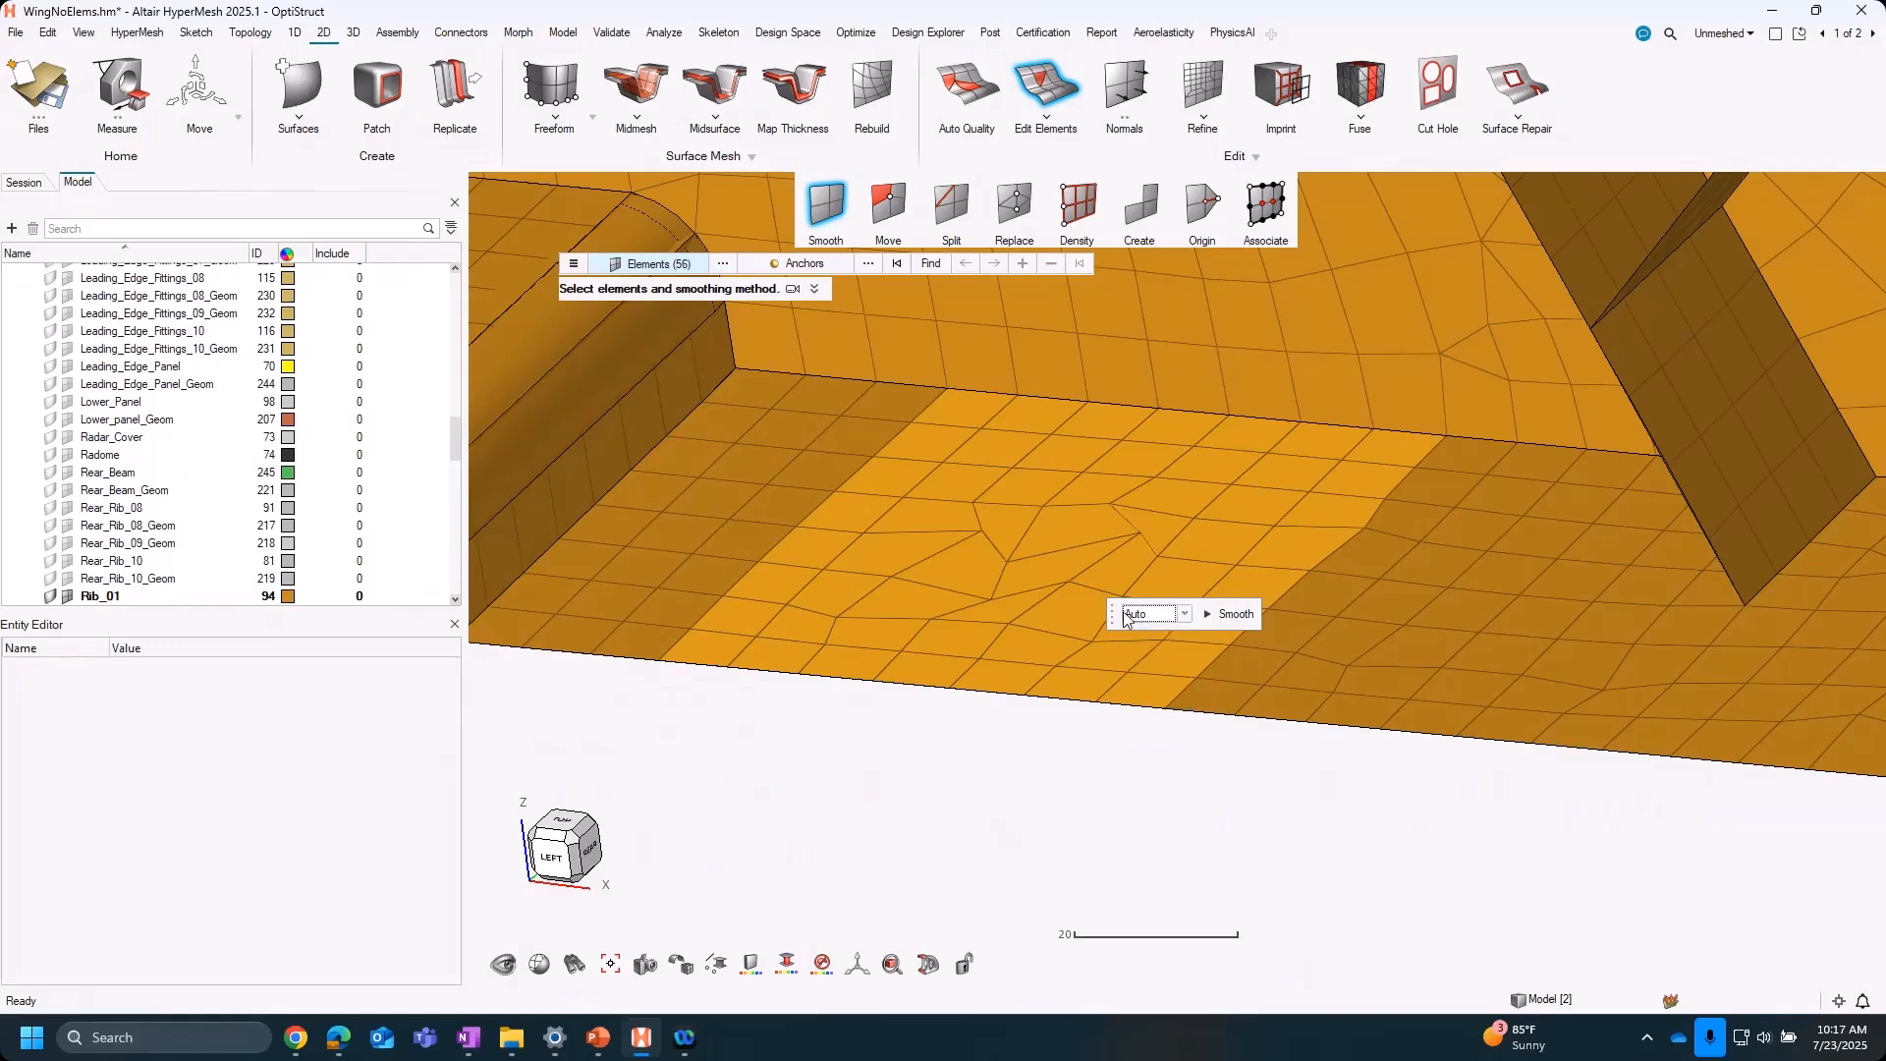
drag(1114, 617, 1261, 628)
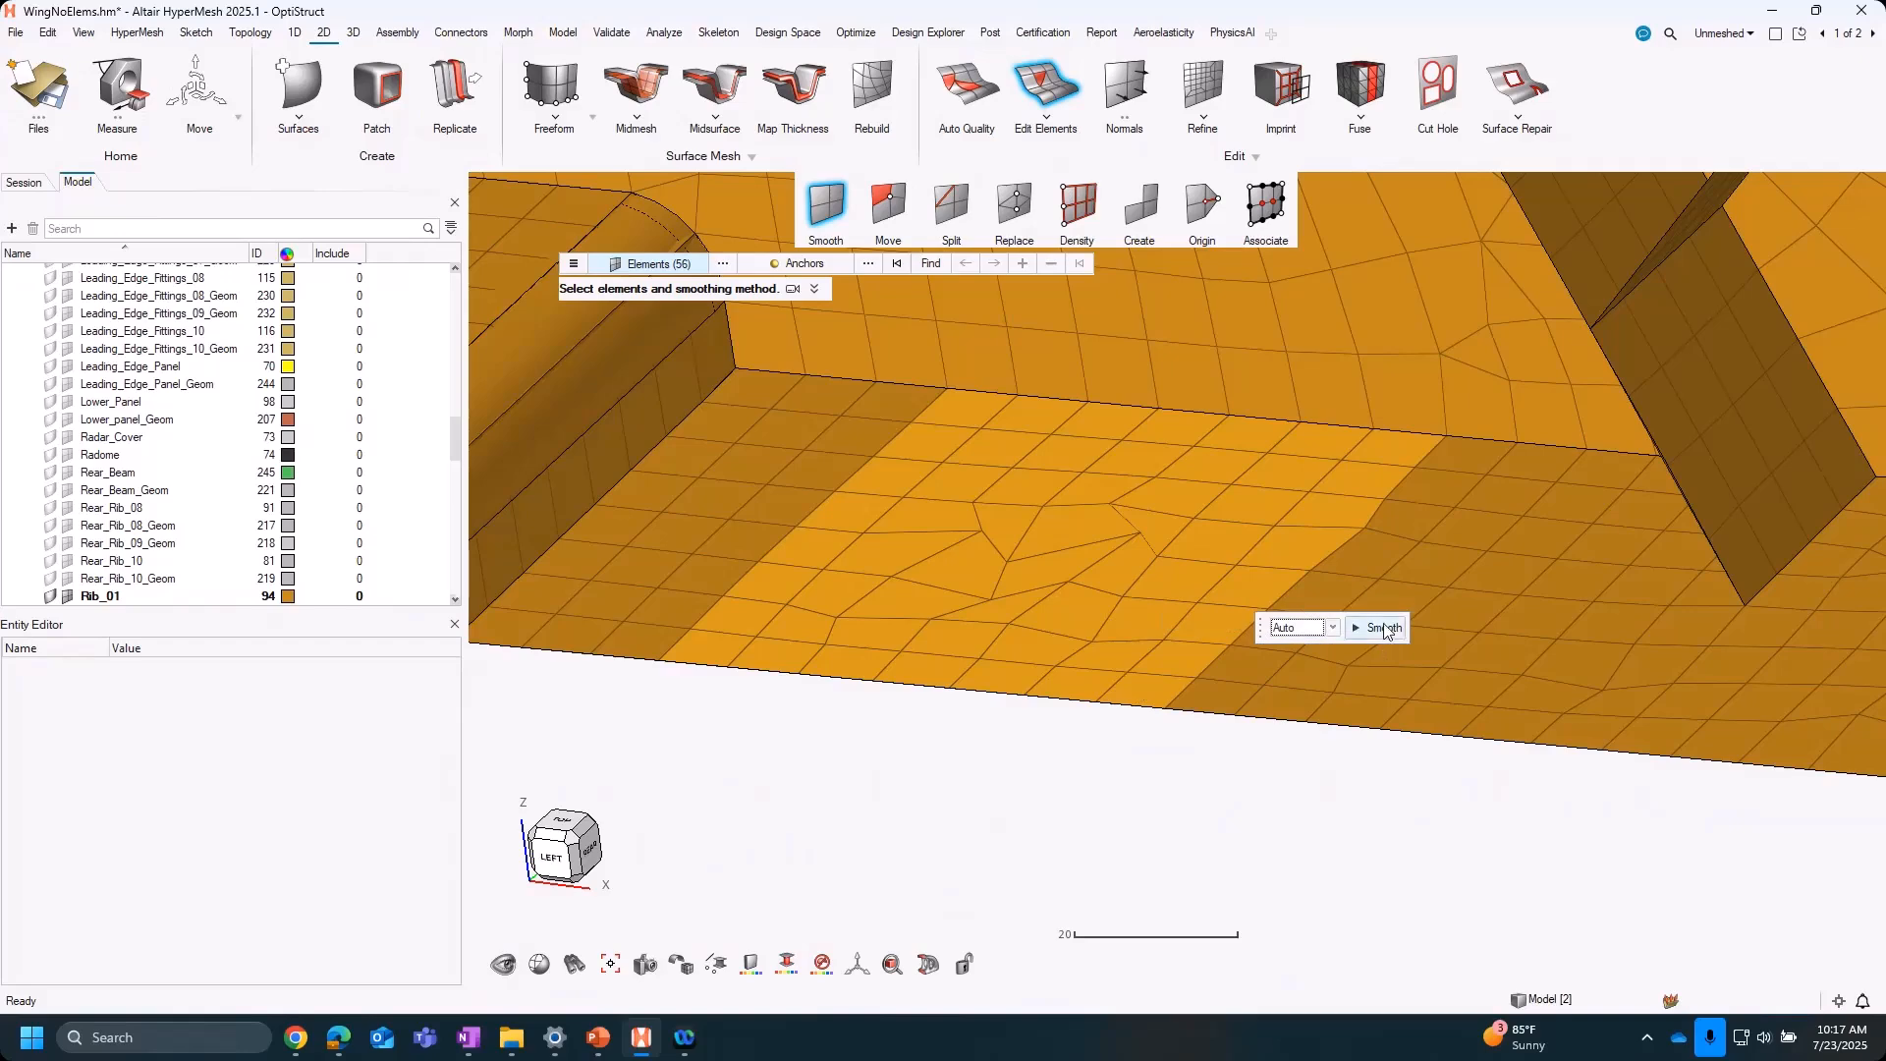
click(1379, 628)
middle_drag(1062, 564, 1159, 556)
middle_drag(959, 637, 963, 542)
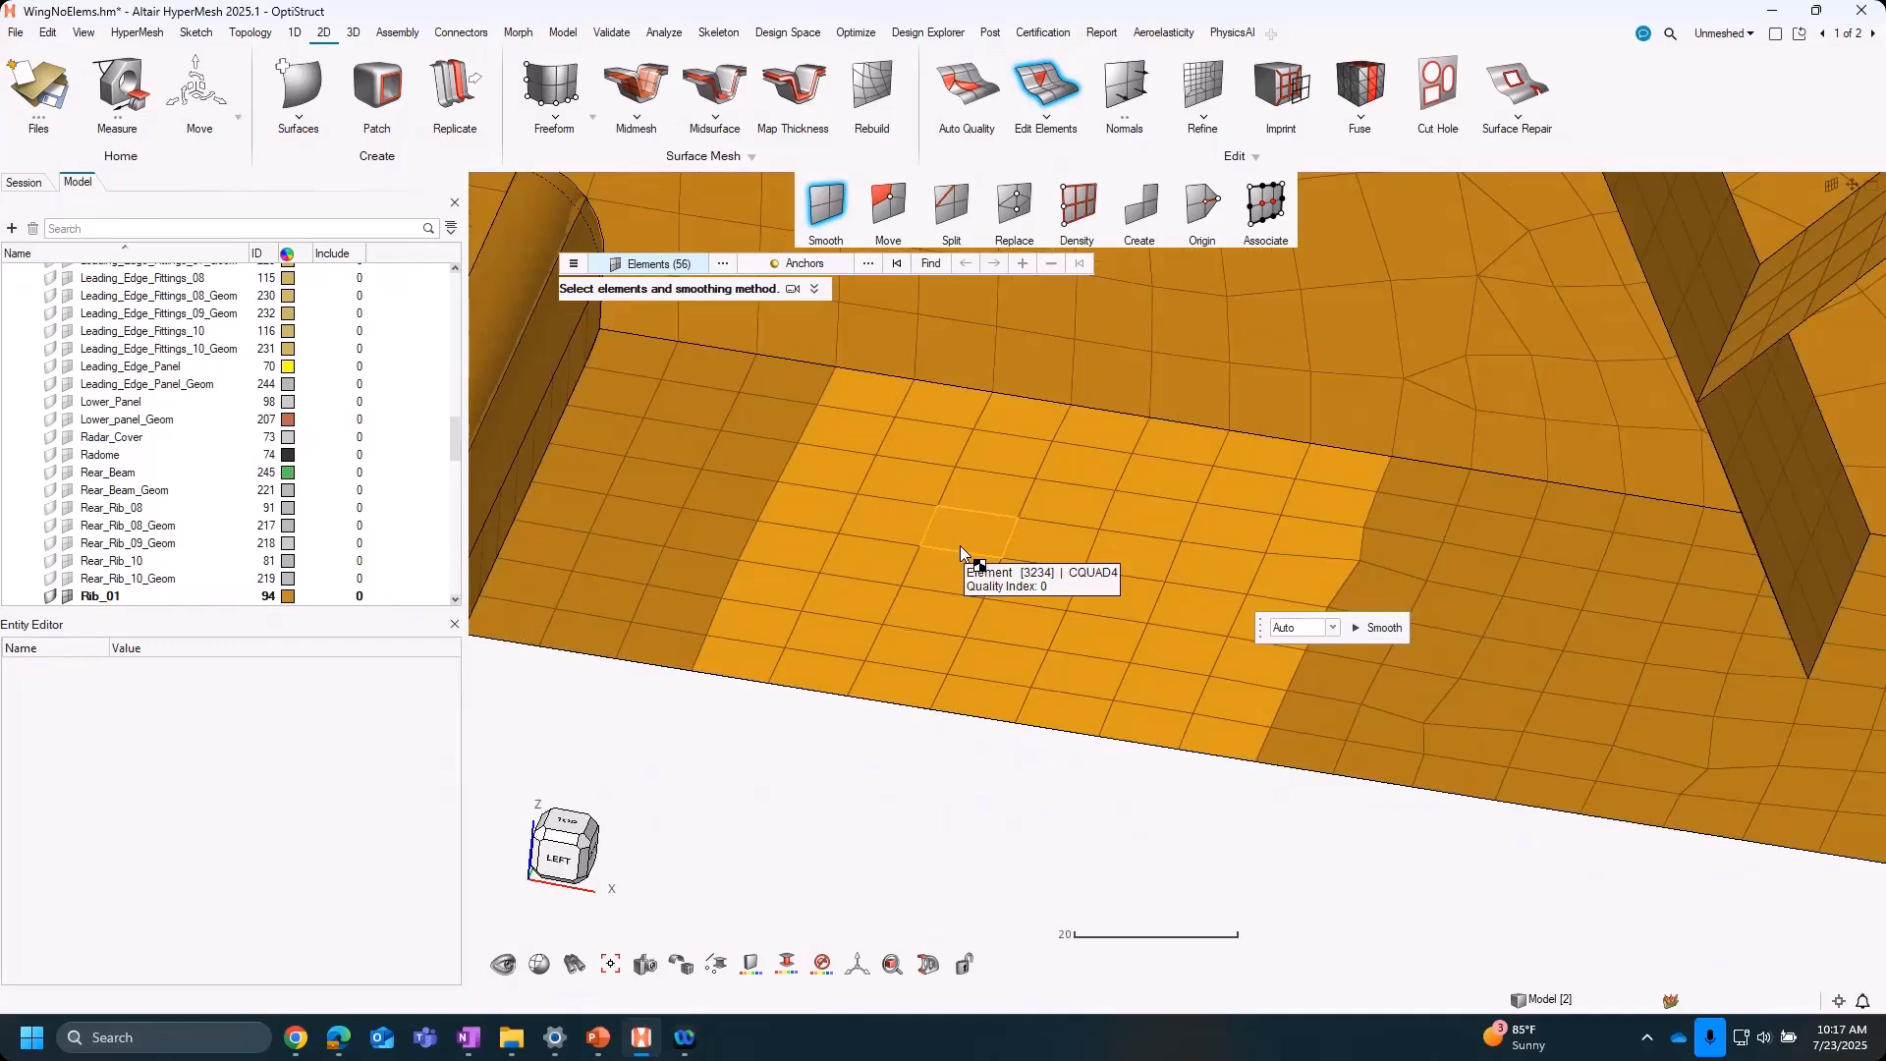
Check the element densities along the lower flange's free edge and the adjoining notch edges with the Density tool
click(1075, 206)
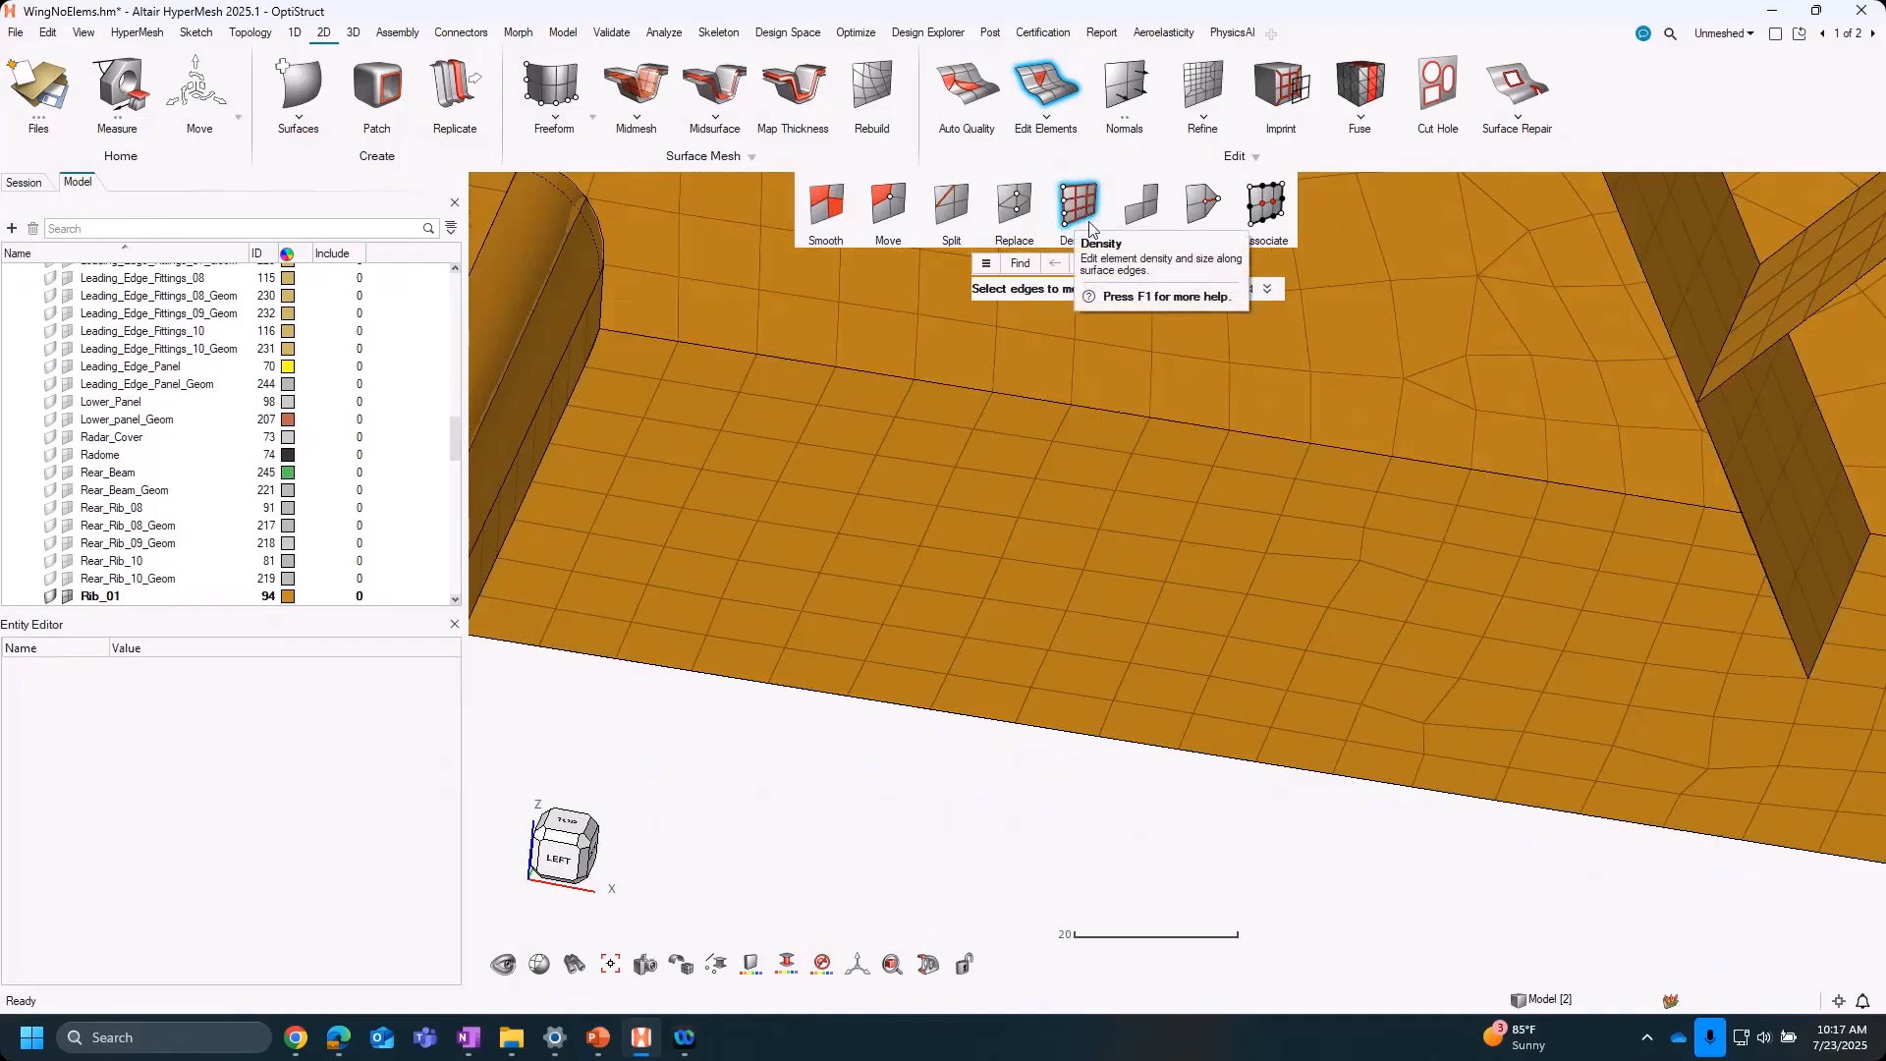
scroll(1142, 544, down, 3)
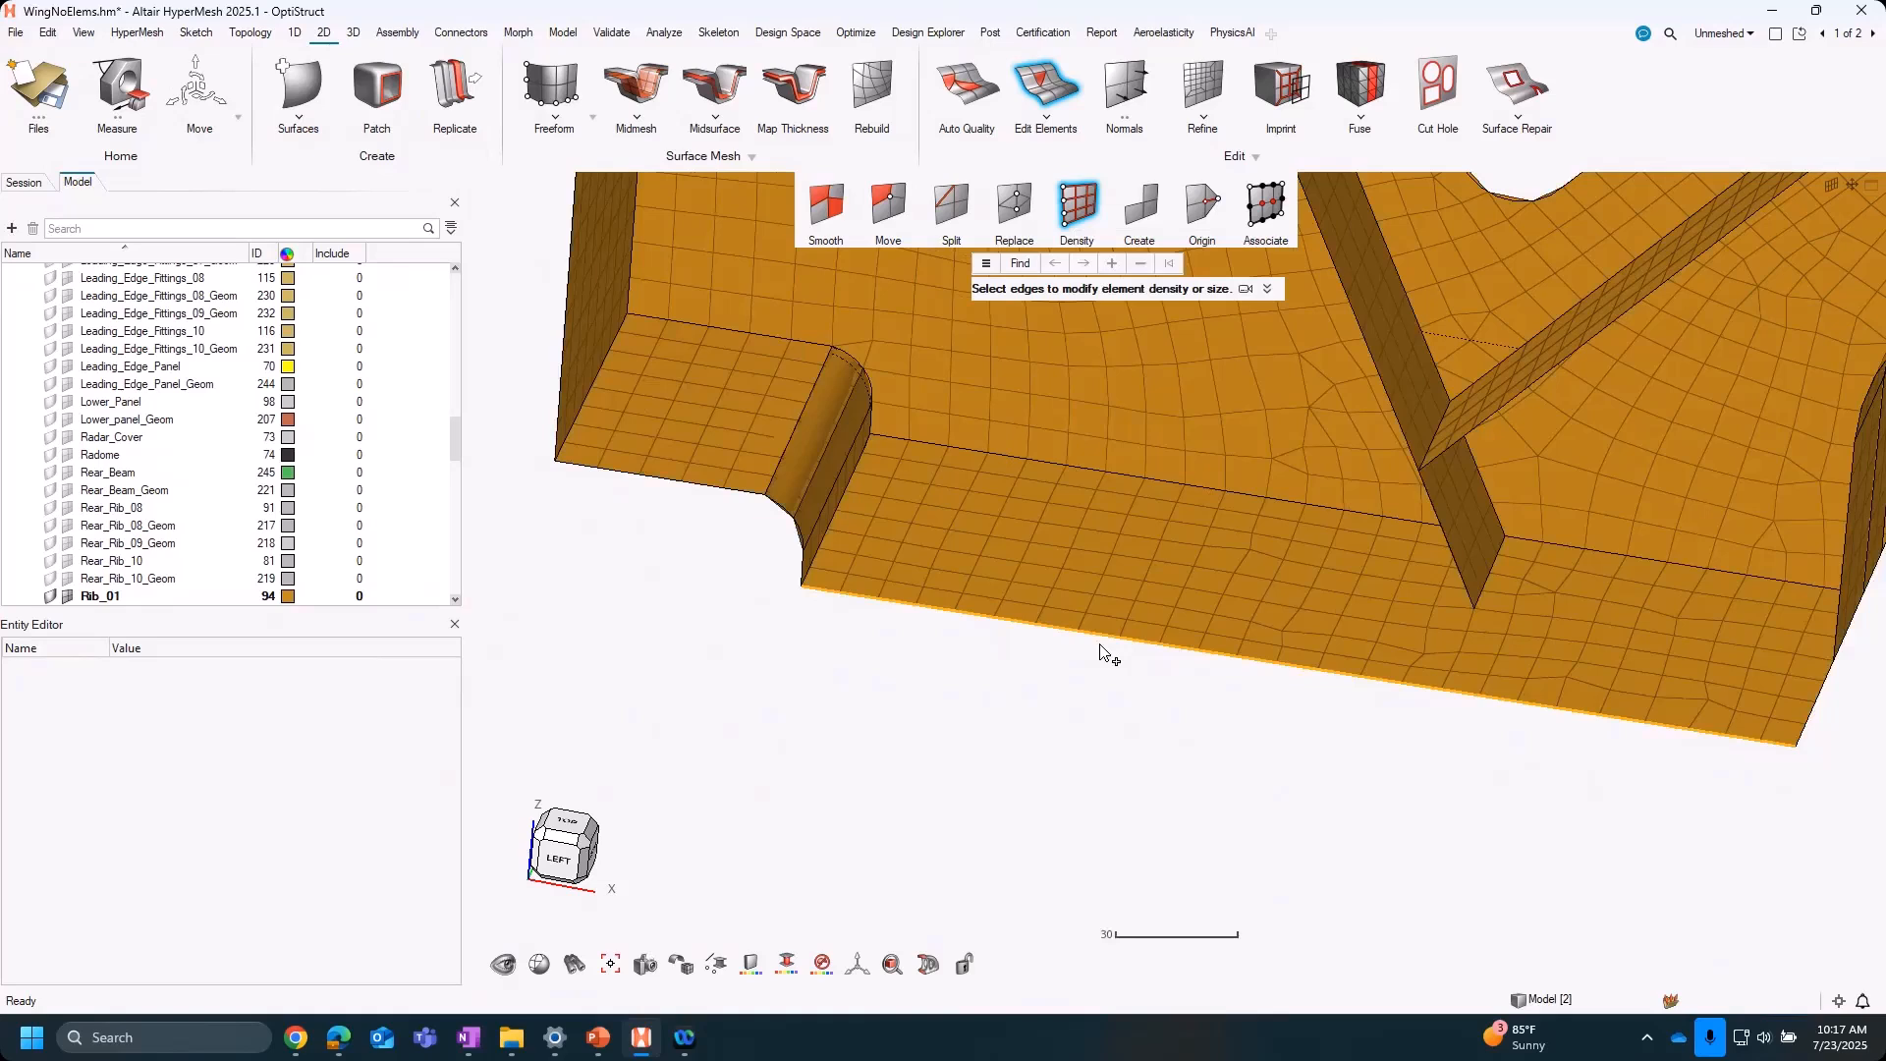
click(1100, 647)
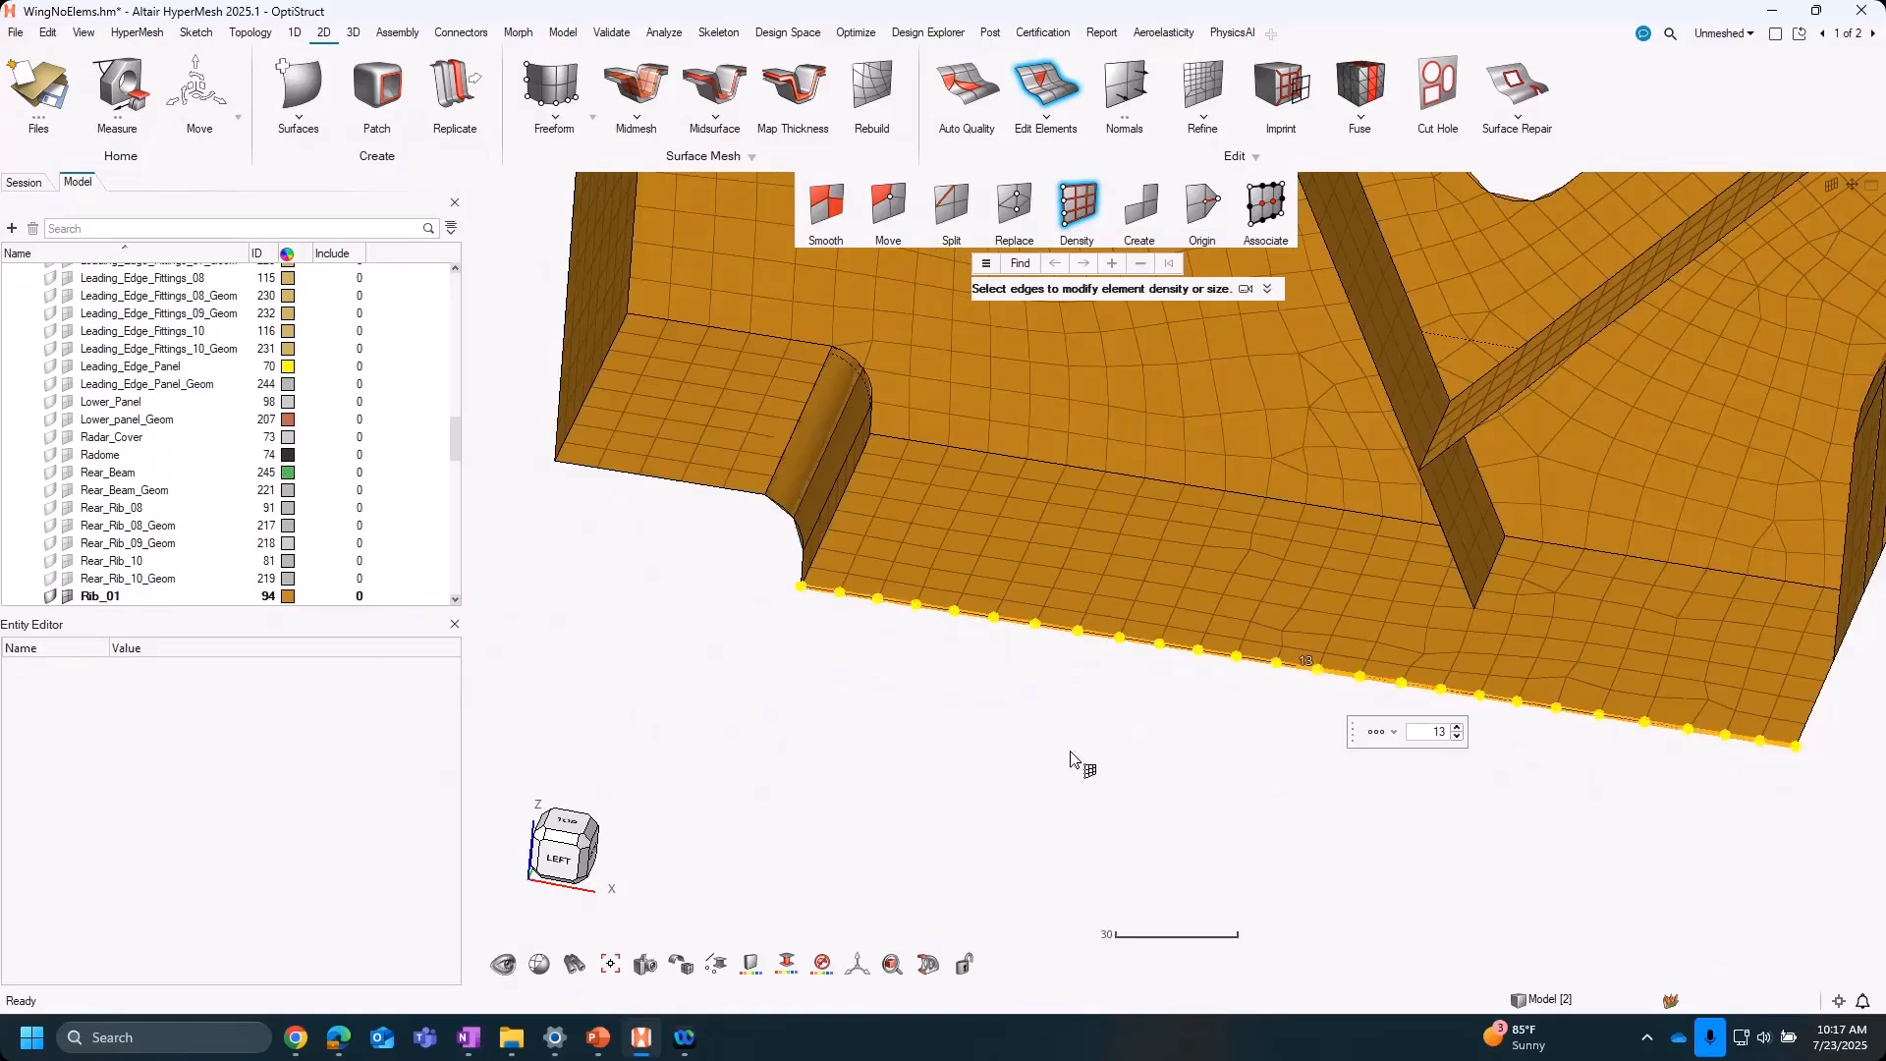
click(787, 526)
click(731, 491)
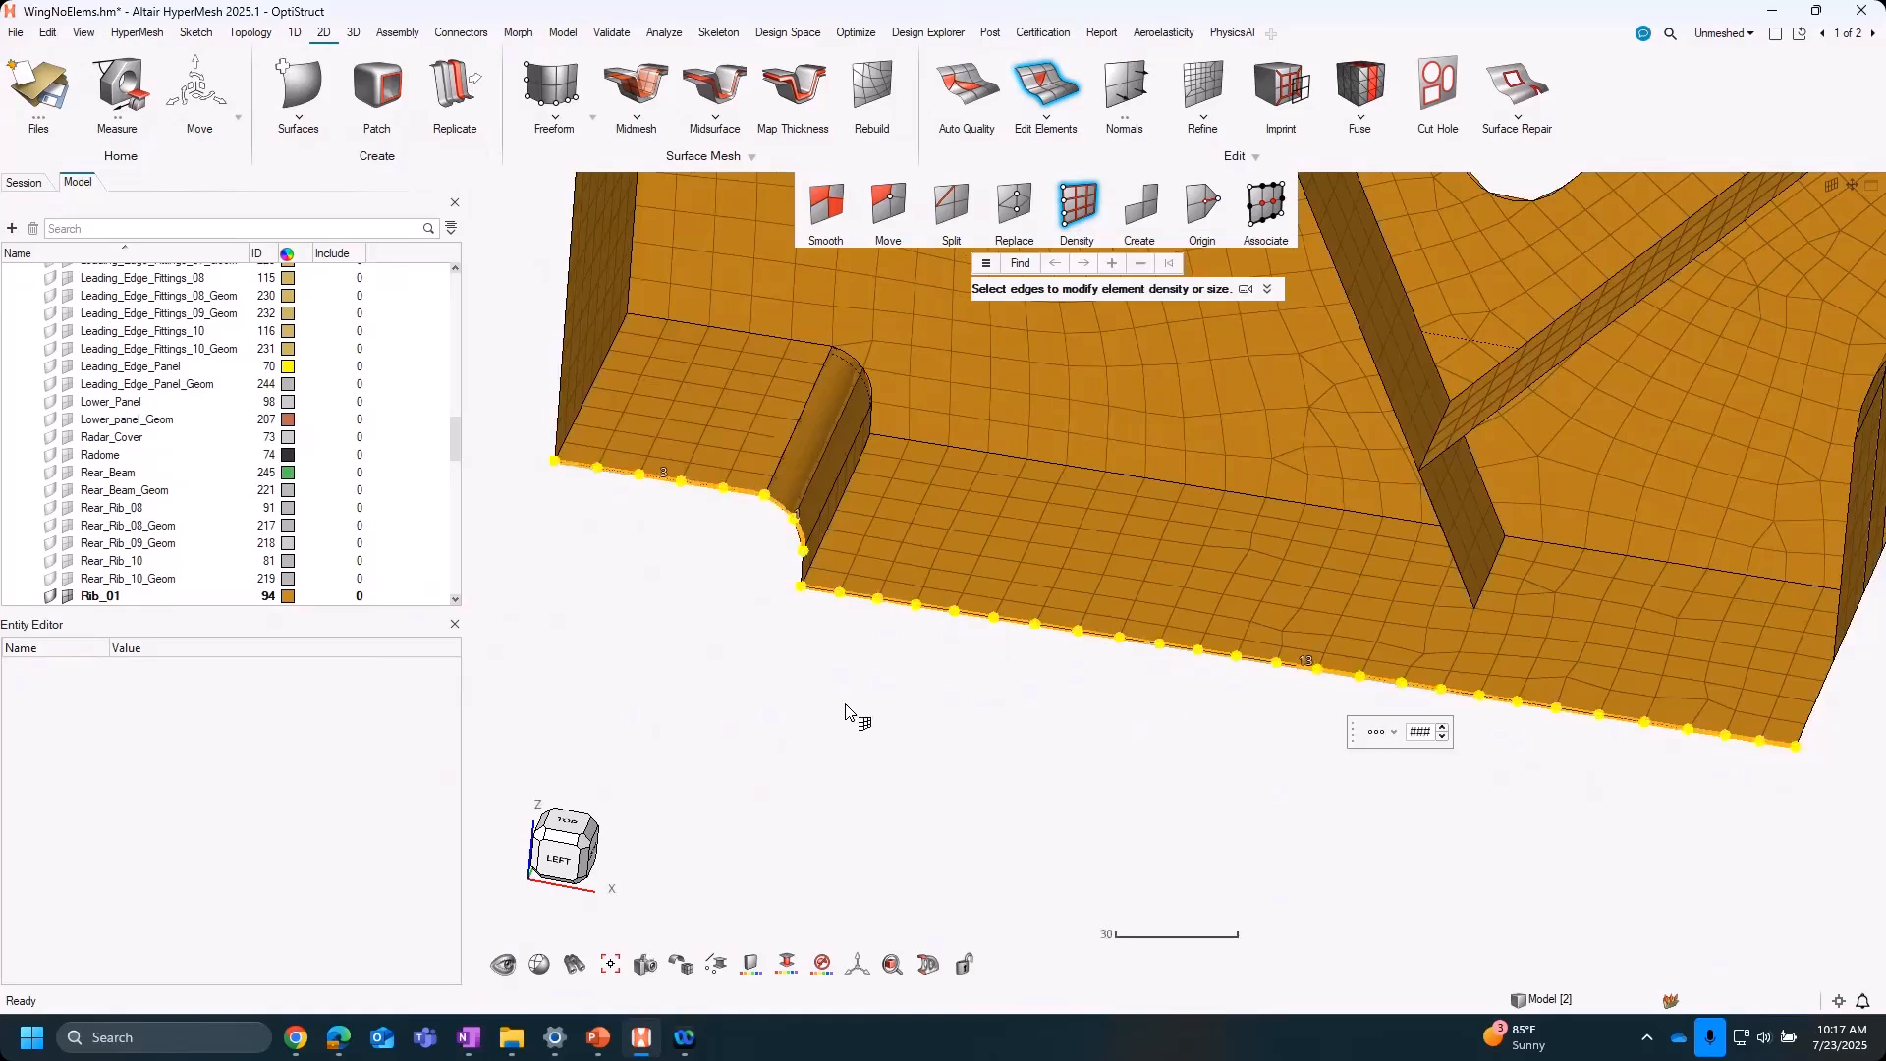
click(972, 755)
right_drag(1187, 556, 1170, 662)
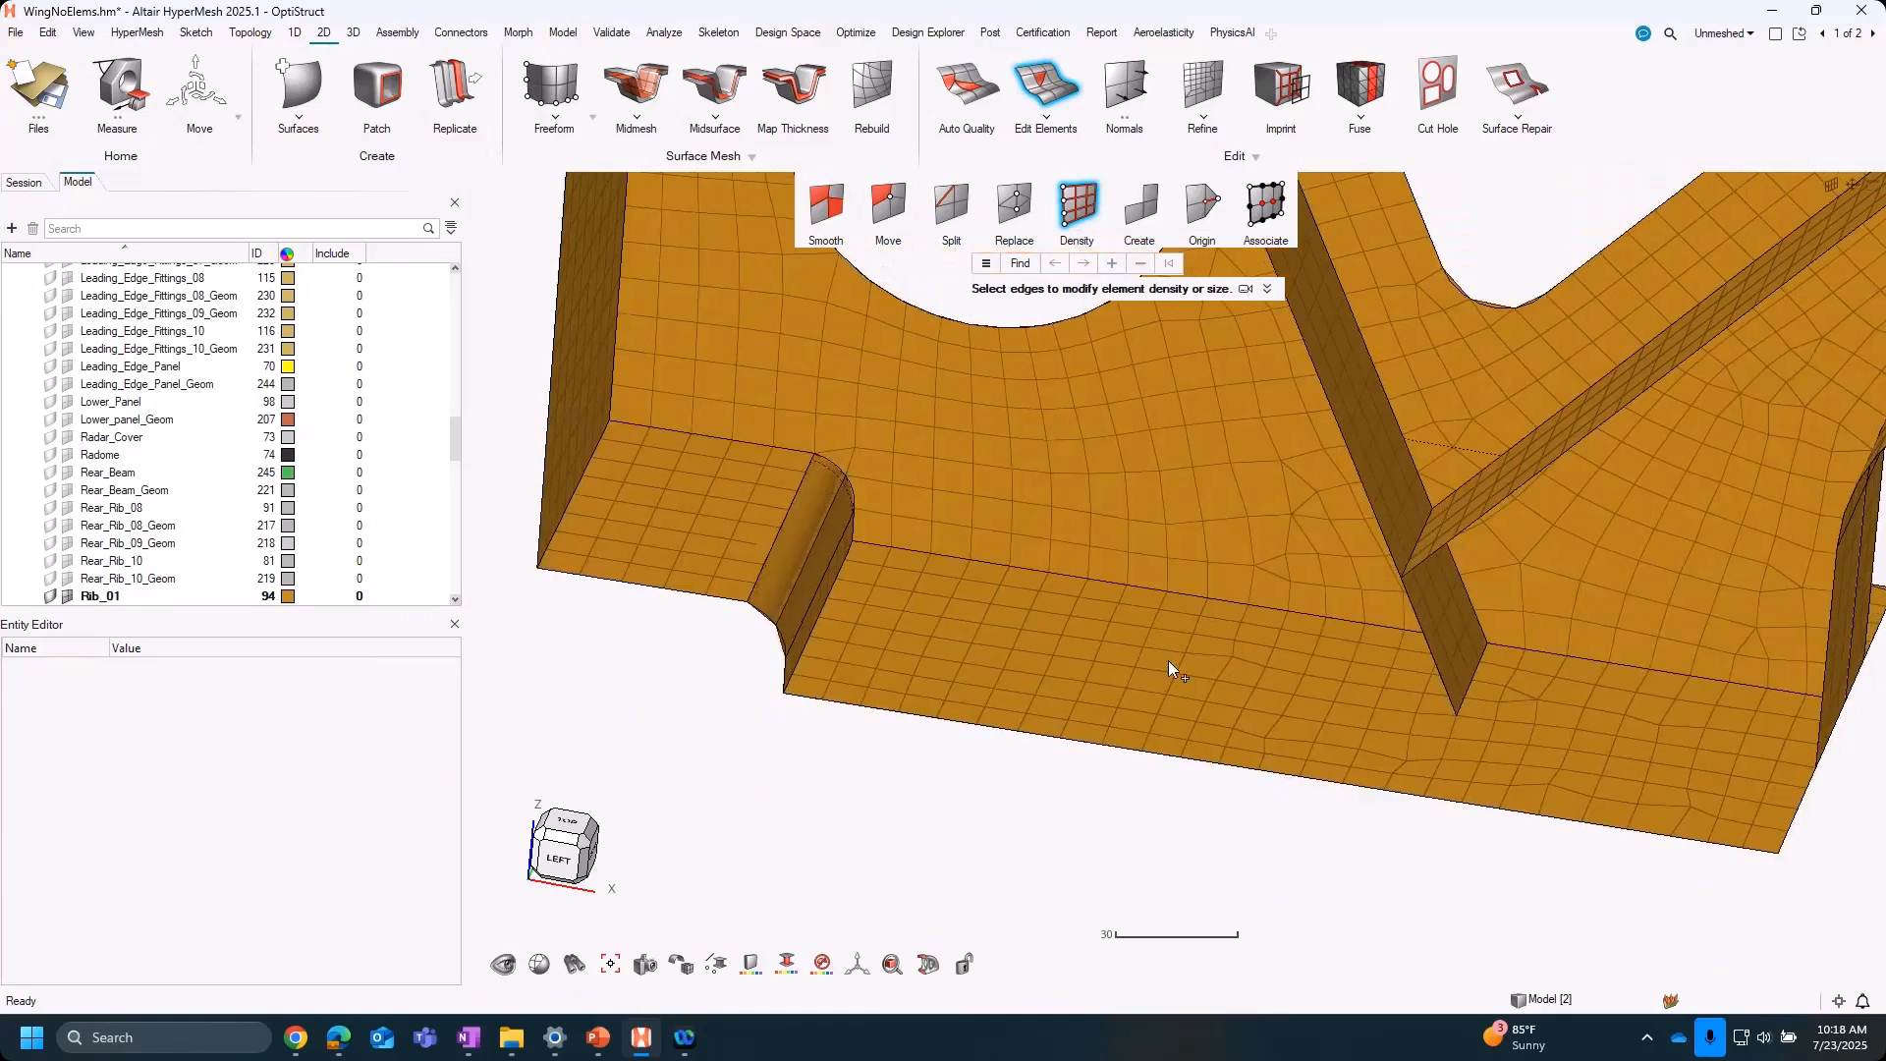
Start the element Create tool, look through its element dimension options and set Element create to 2D
click(1142, 215)
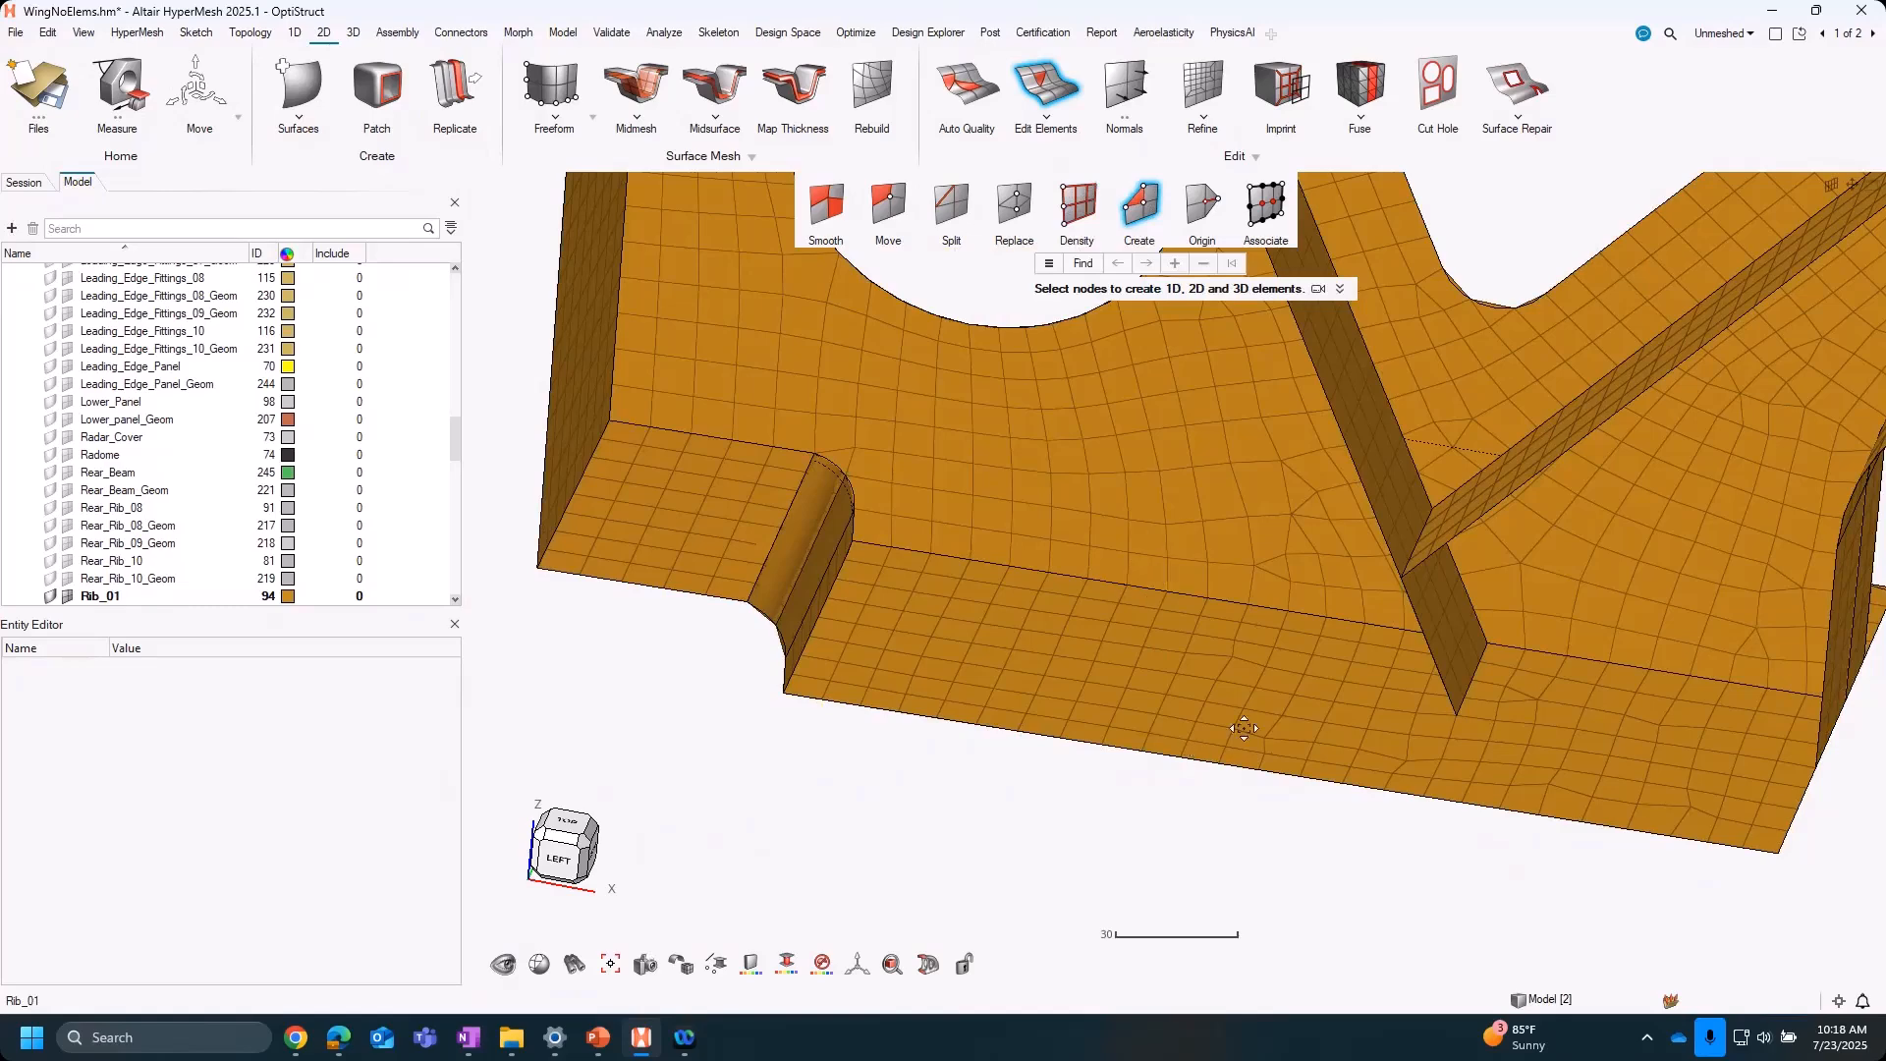
right_drag(1169, 700, 1138, 627)
scroll(1057, 581, up, 5)
right_drag(1253, 637, 855, 656)
scroll(805, 639, down, 2)
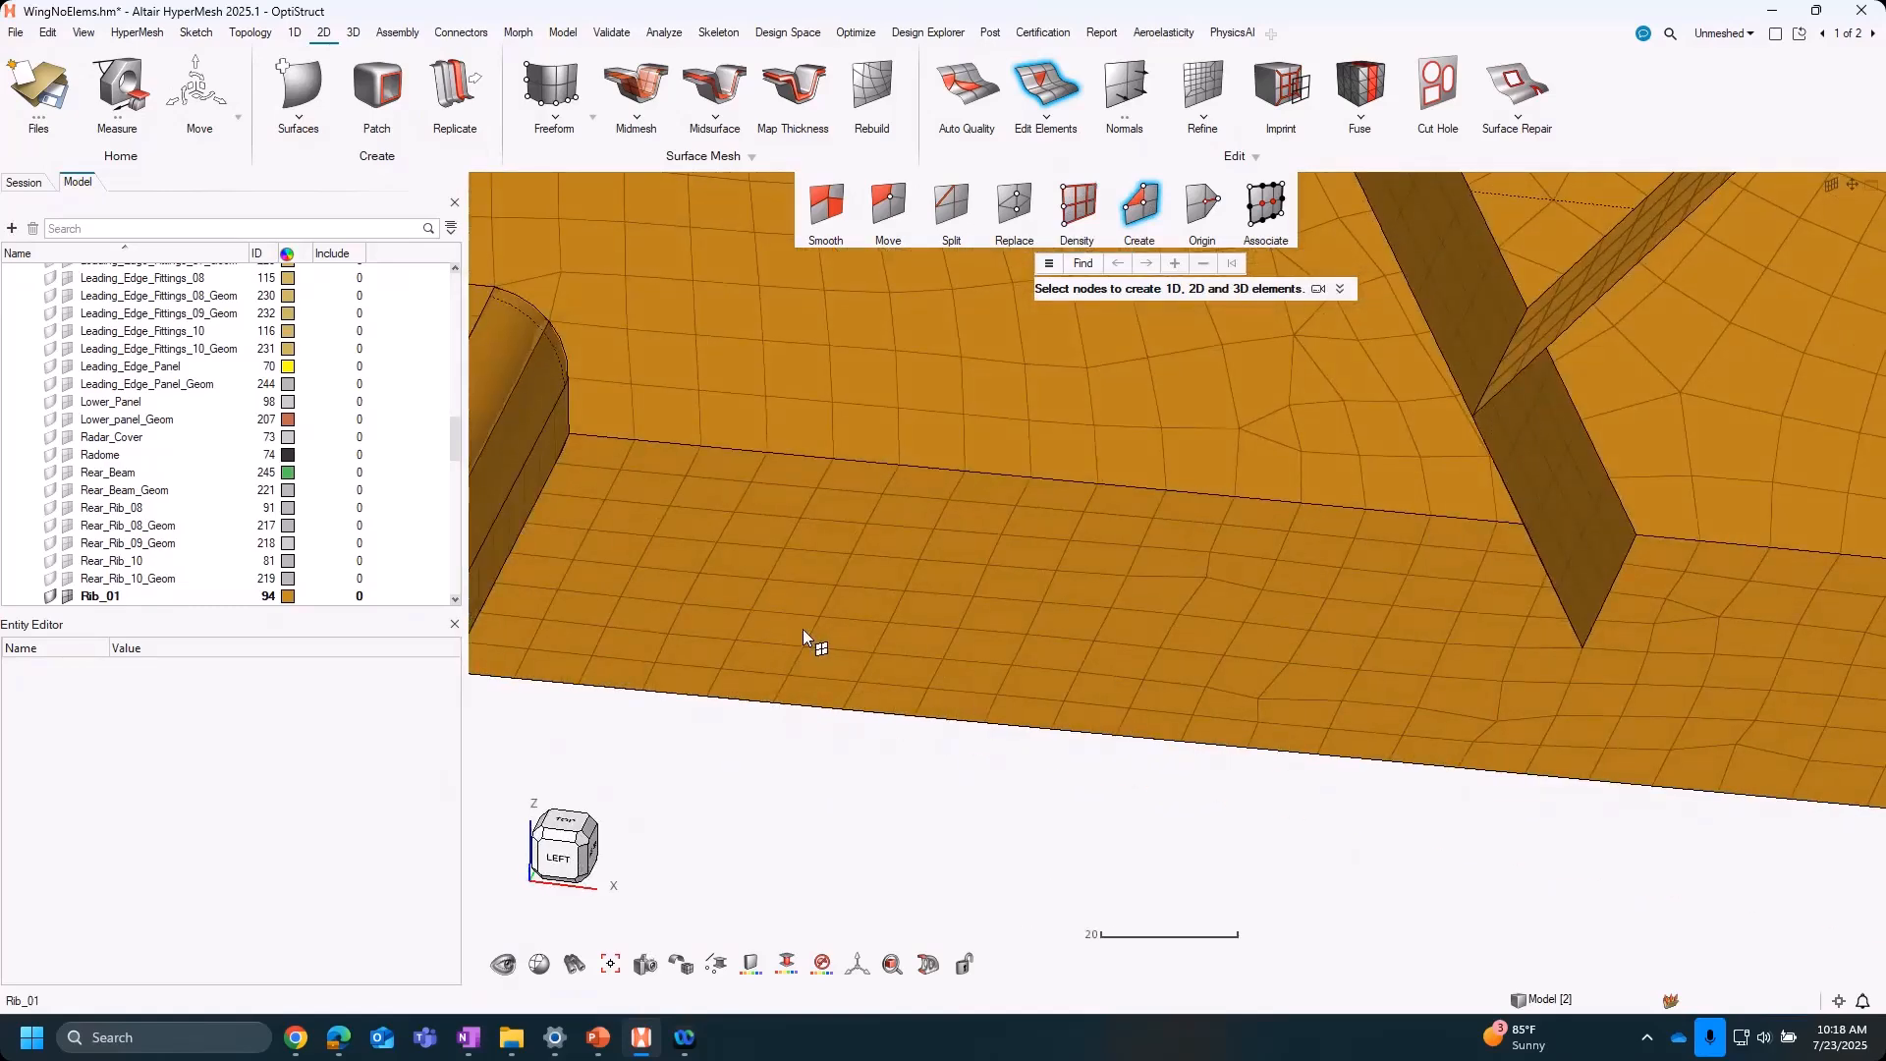
scroll(804, 633, down, 5)
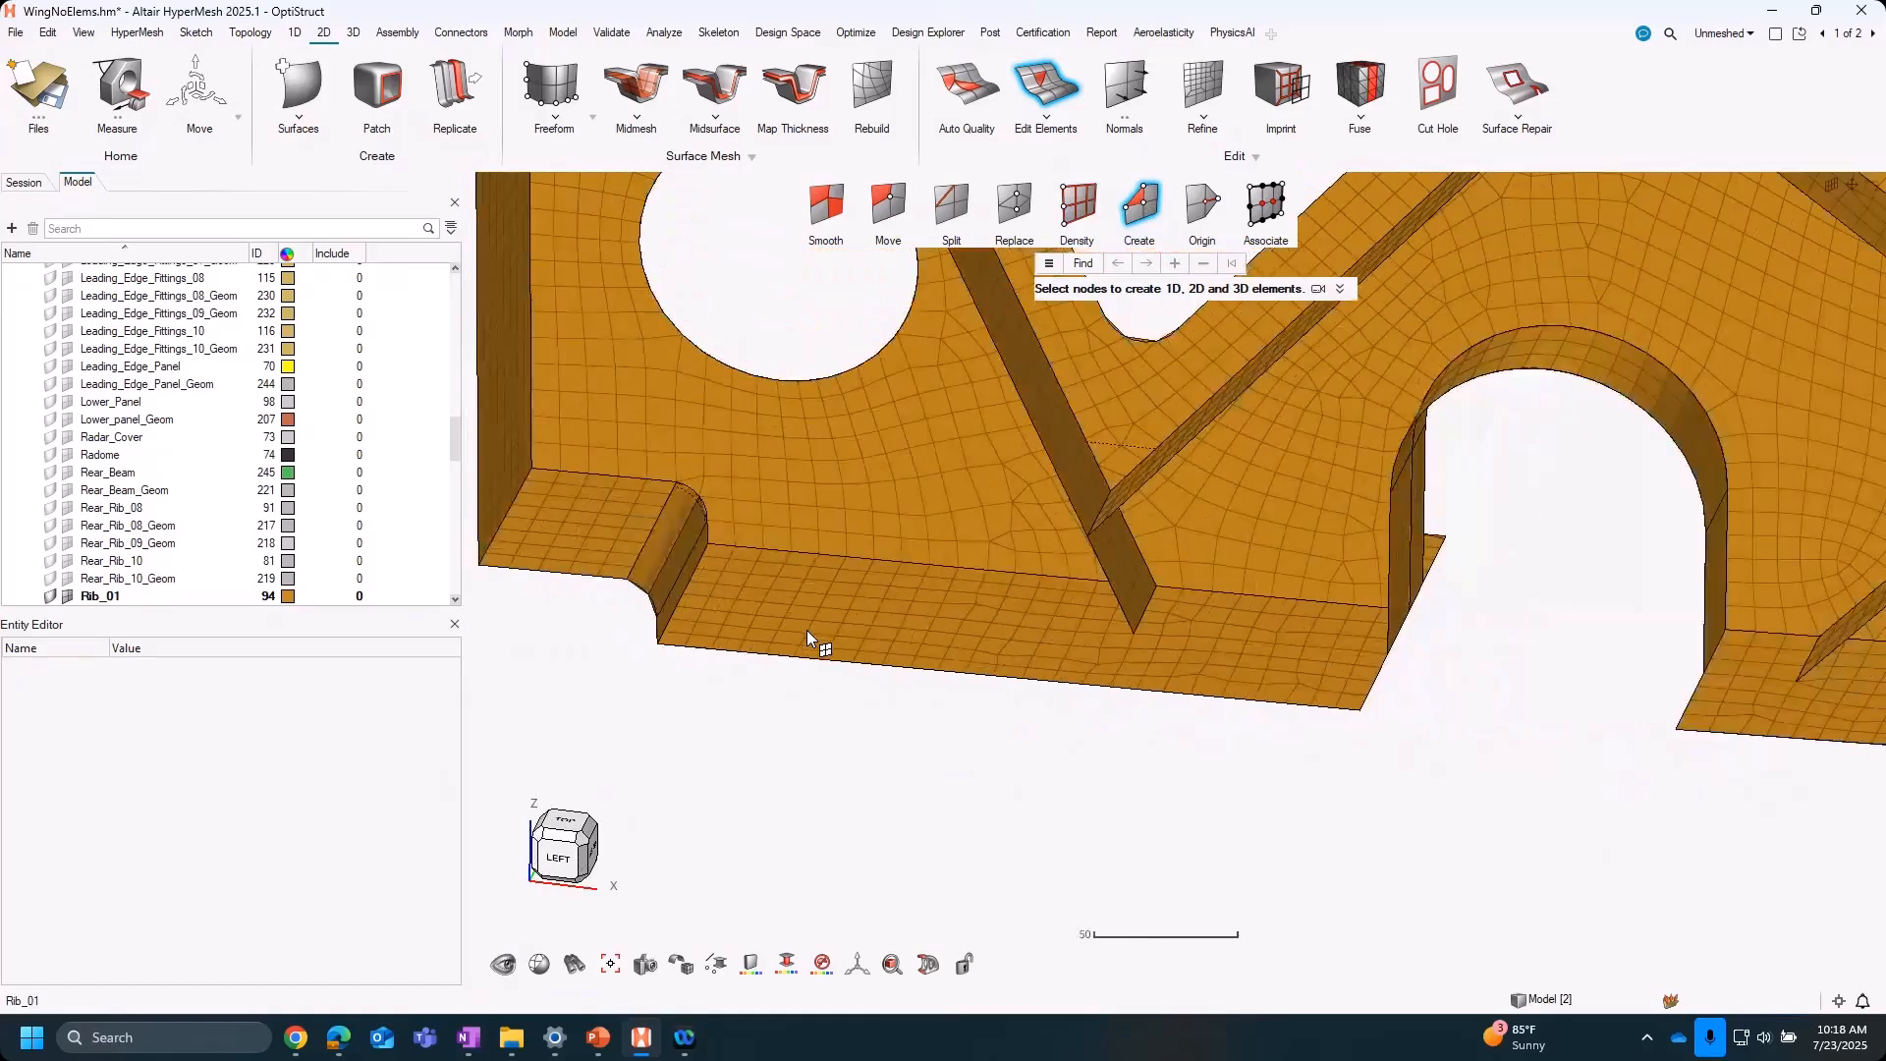
scroll(808, 633, up, 4)
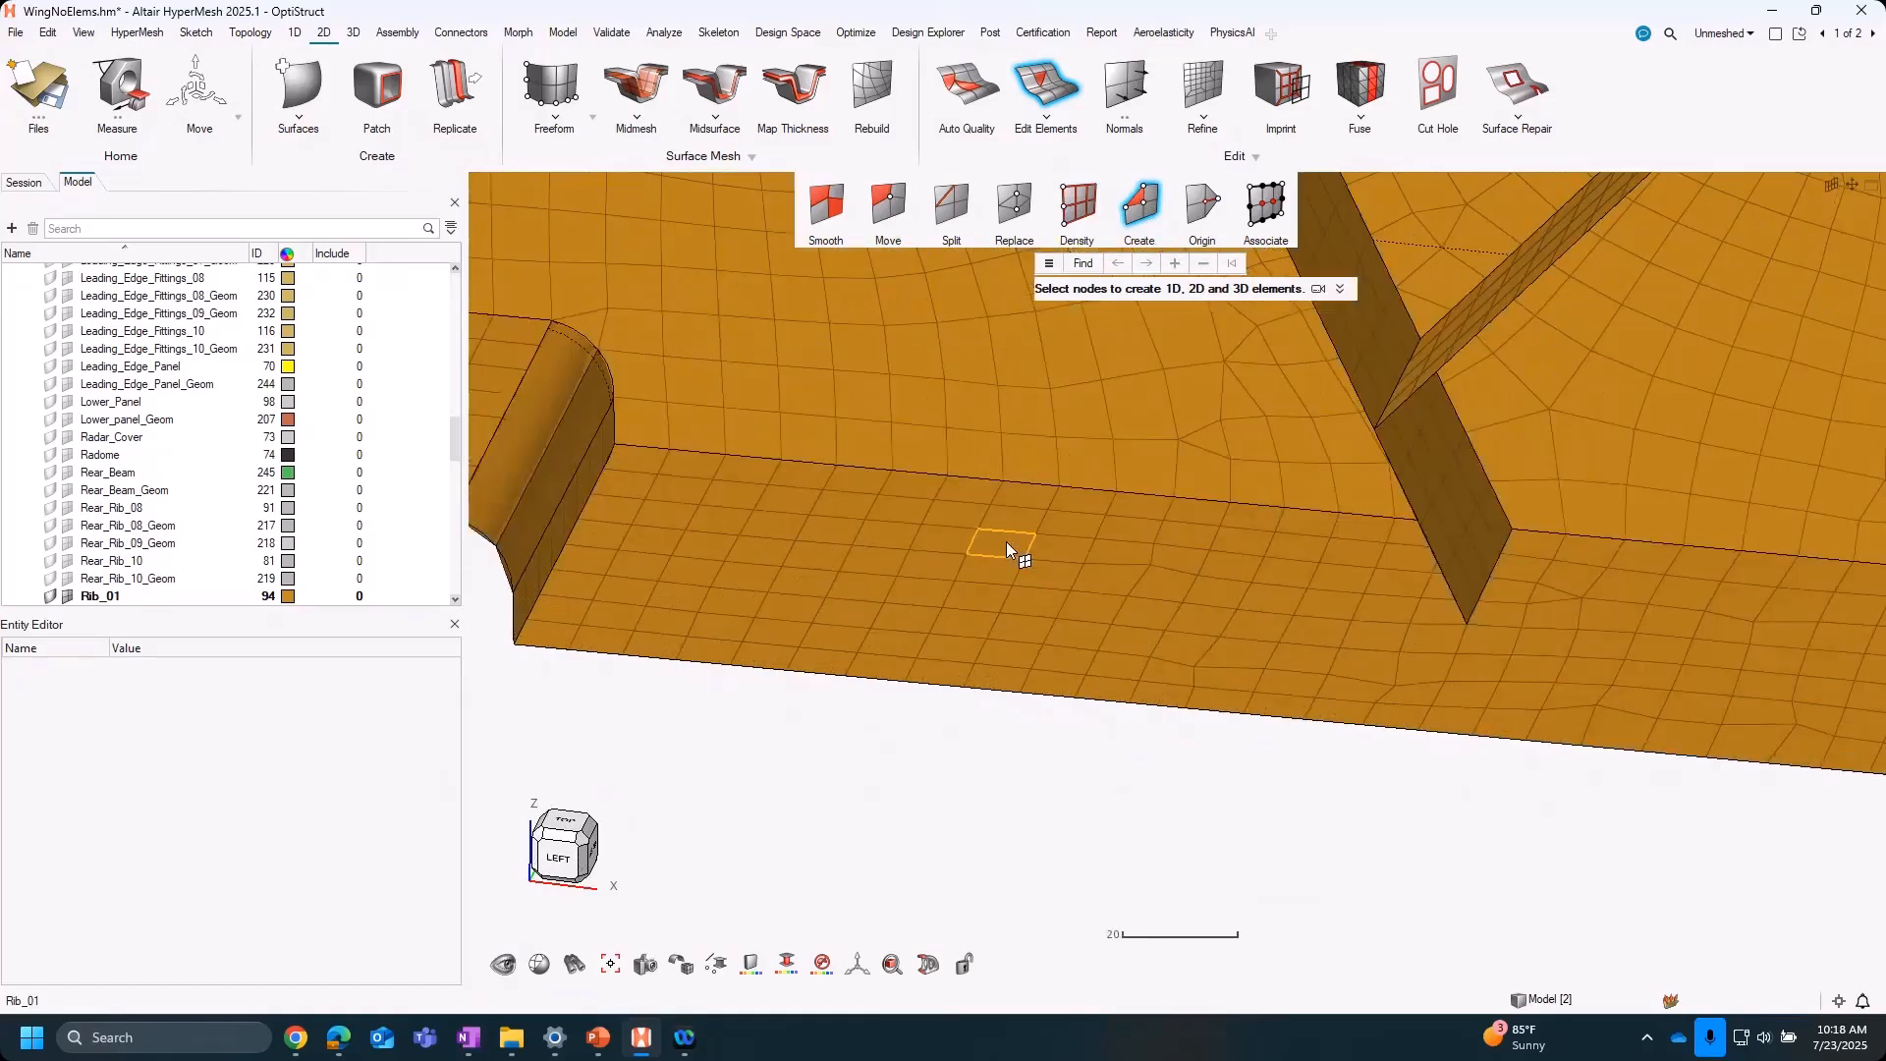
scroll(998, 552, up, 2)
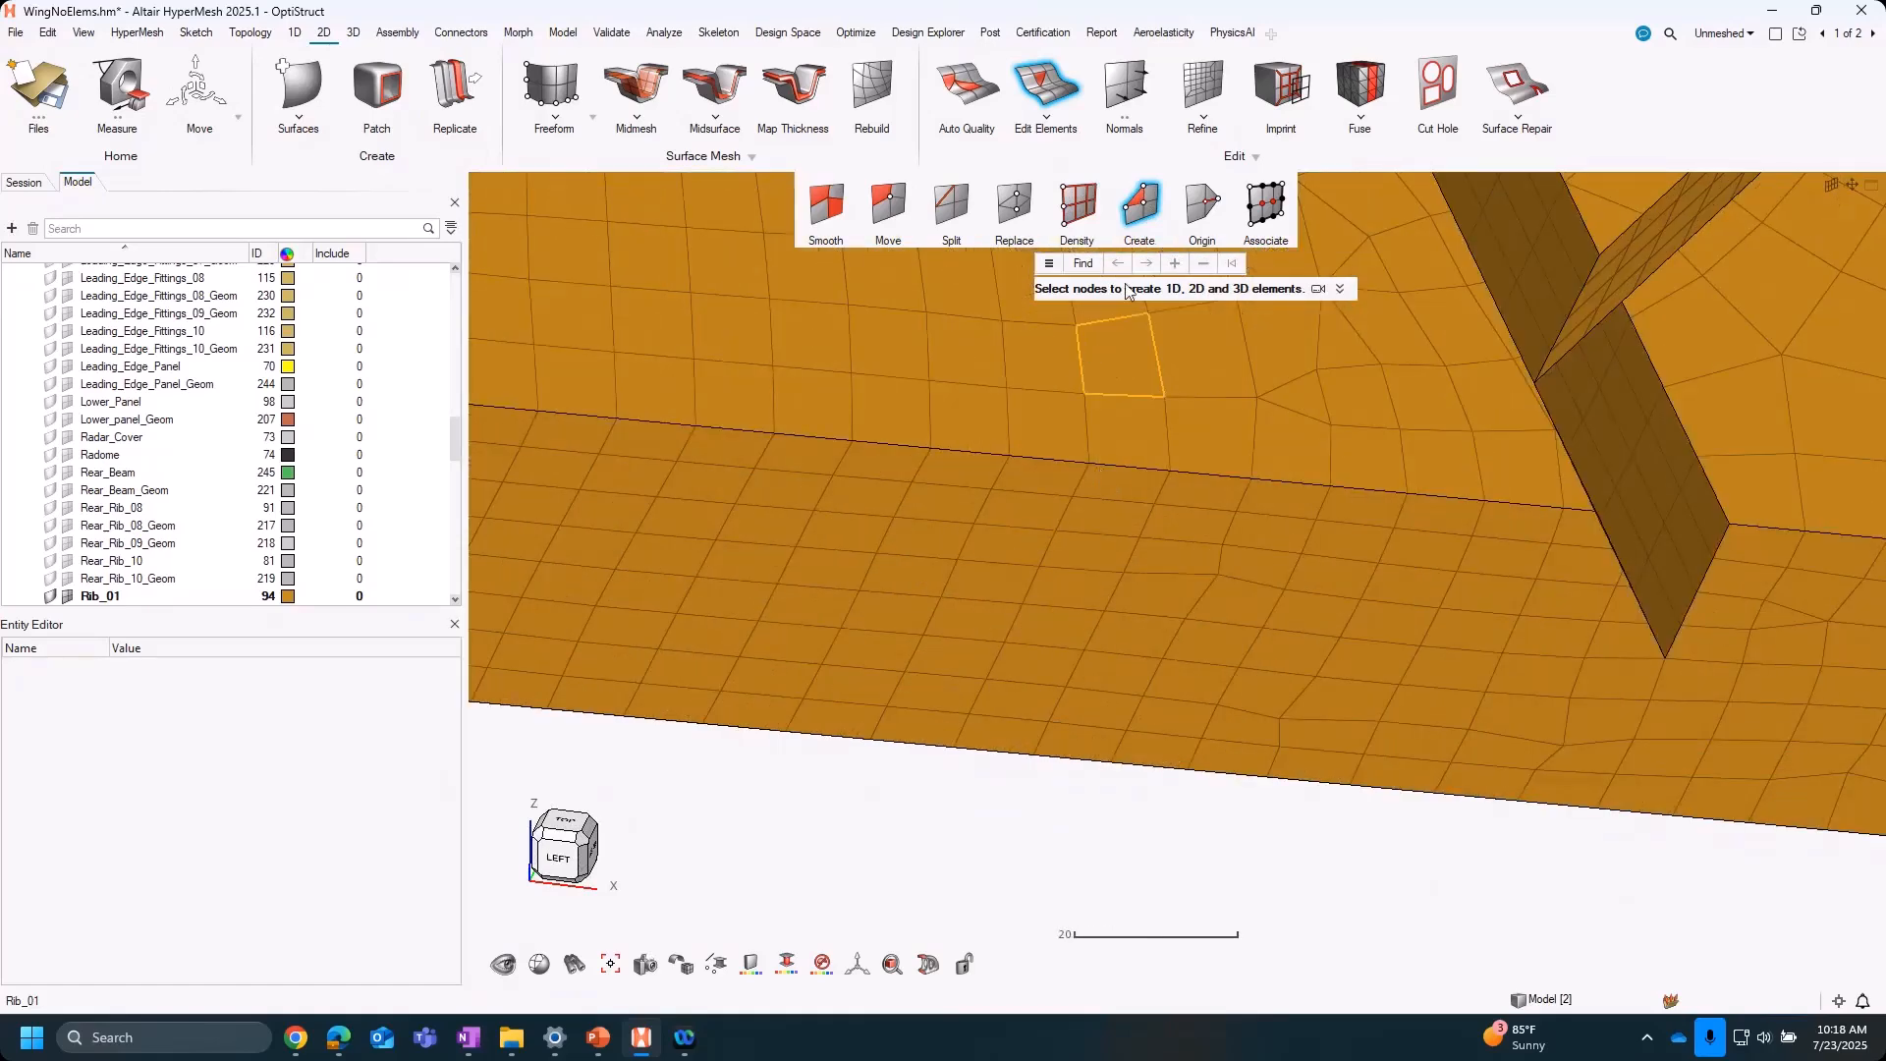
click(1049, 263)
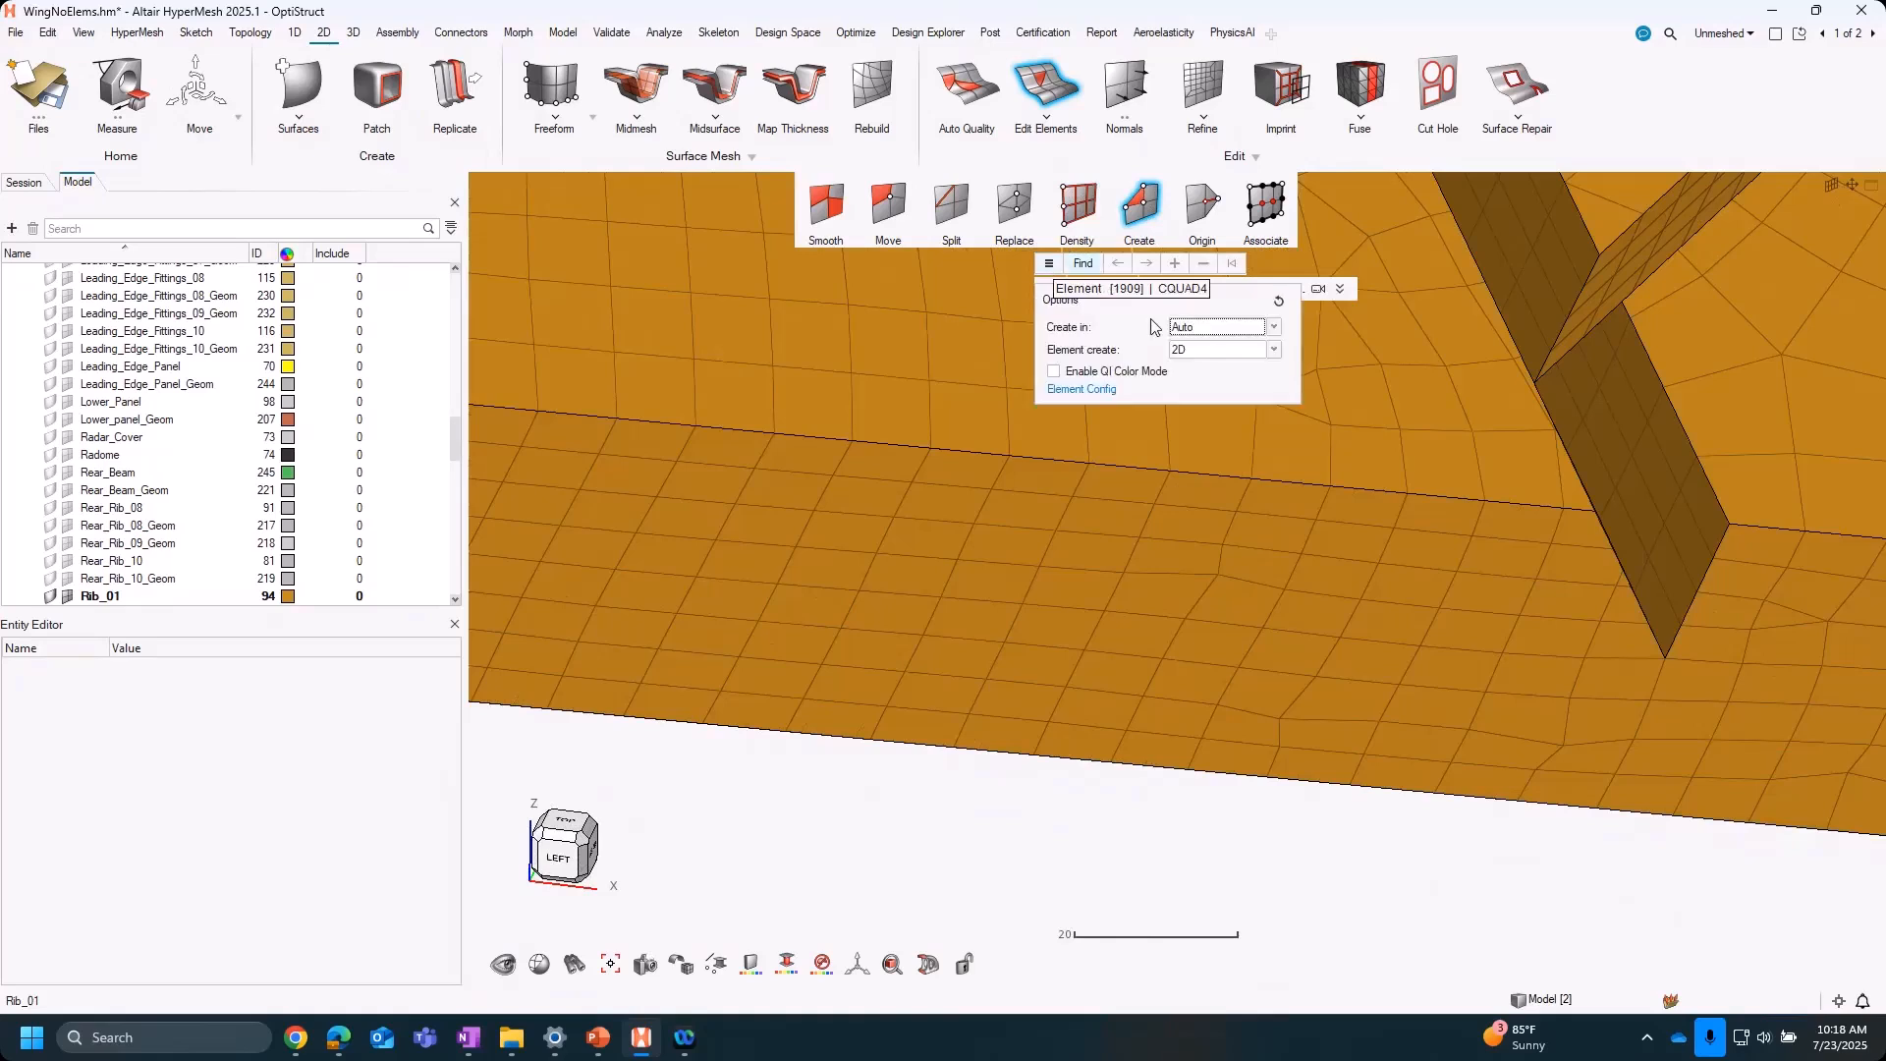
click(1222, 352)
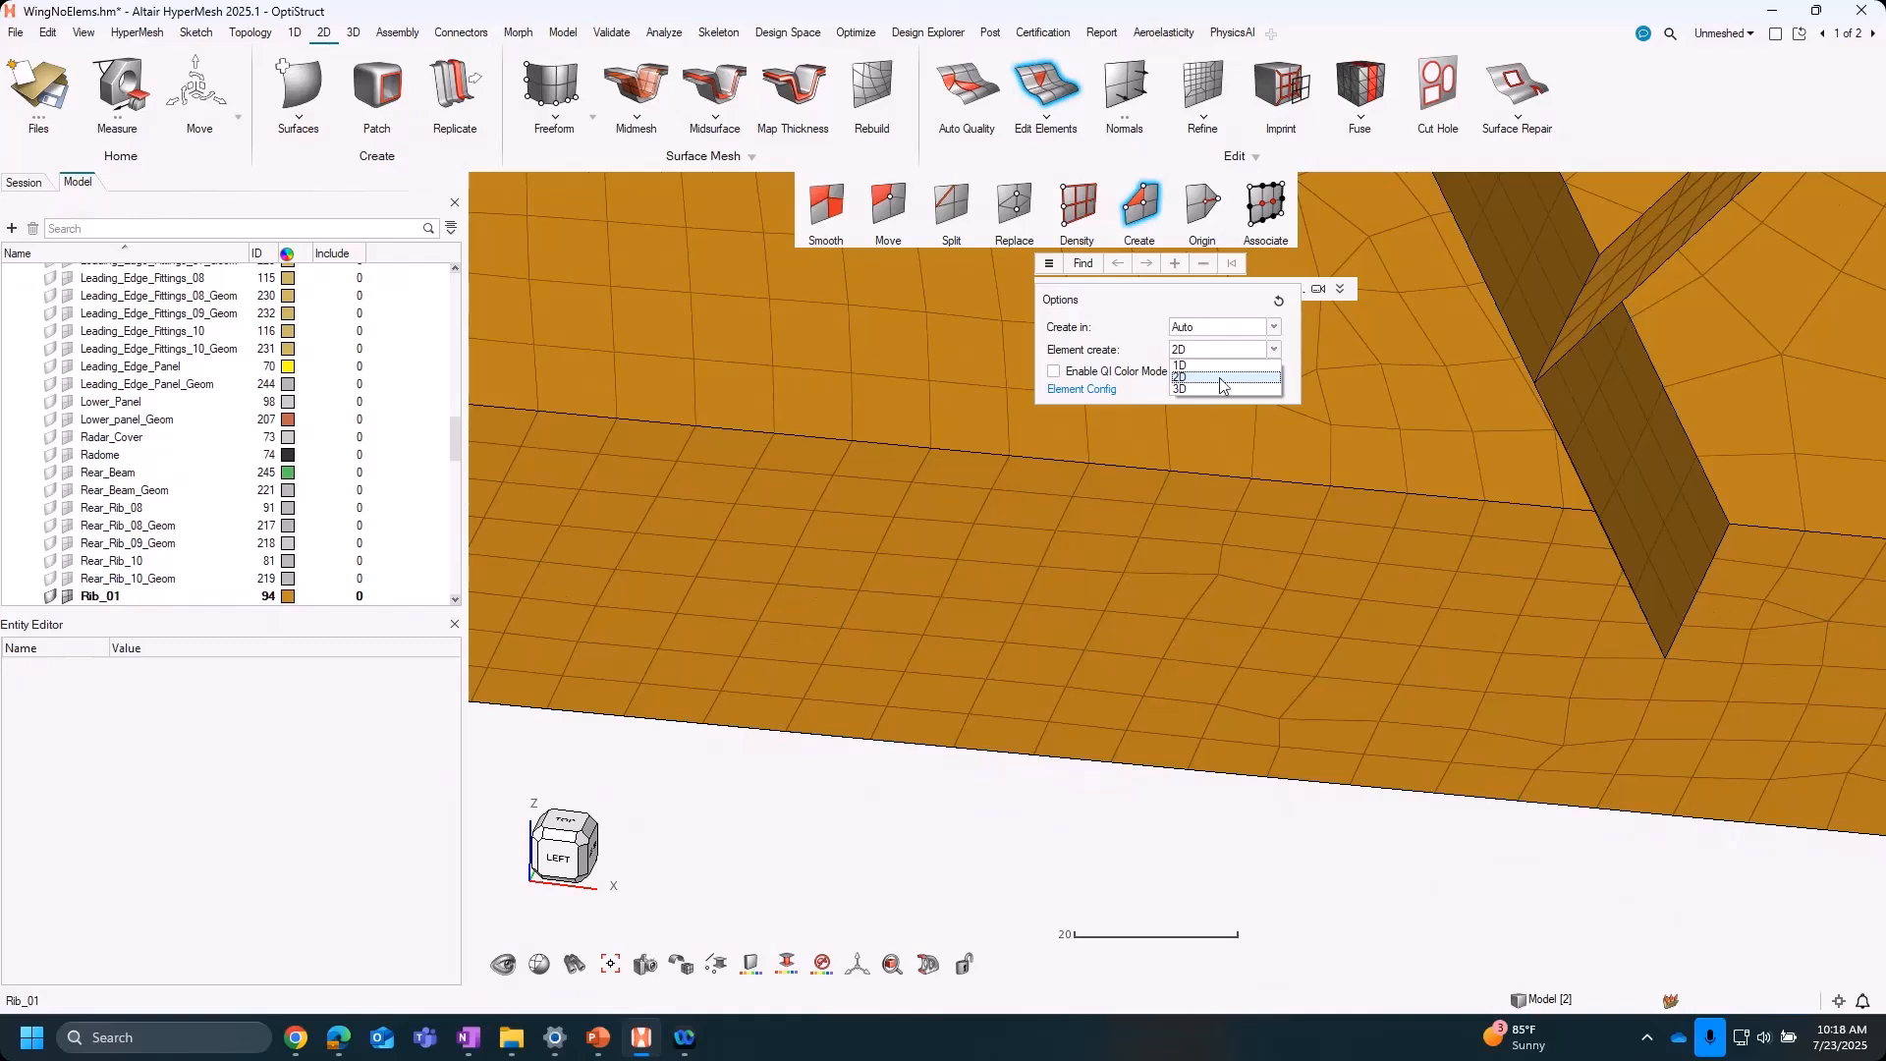
click(1221, 378)
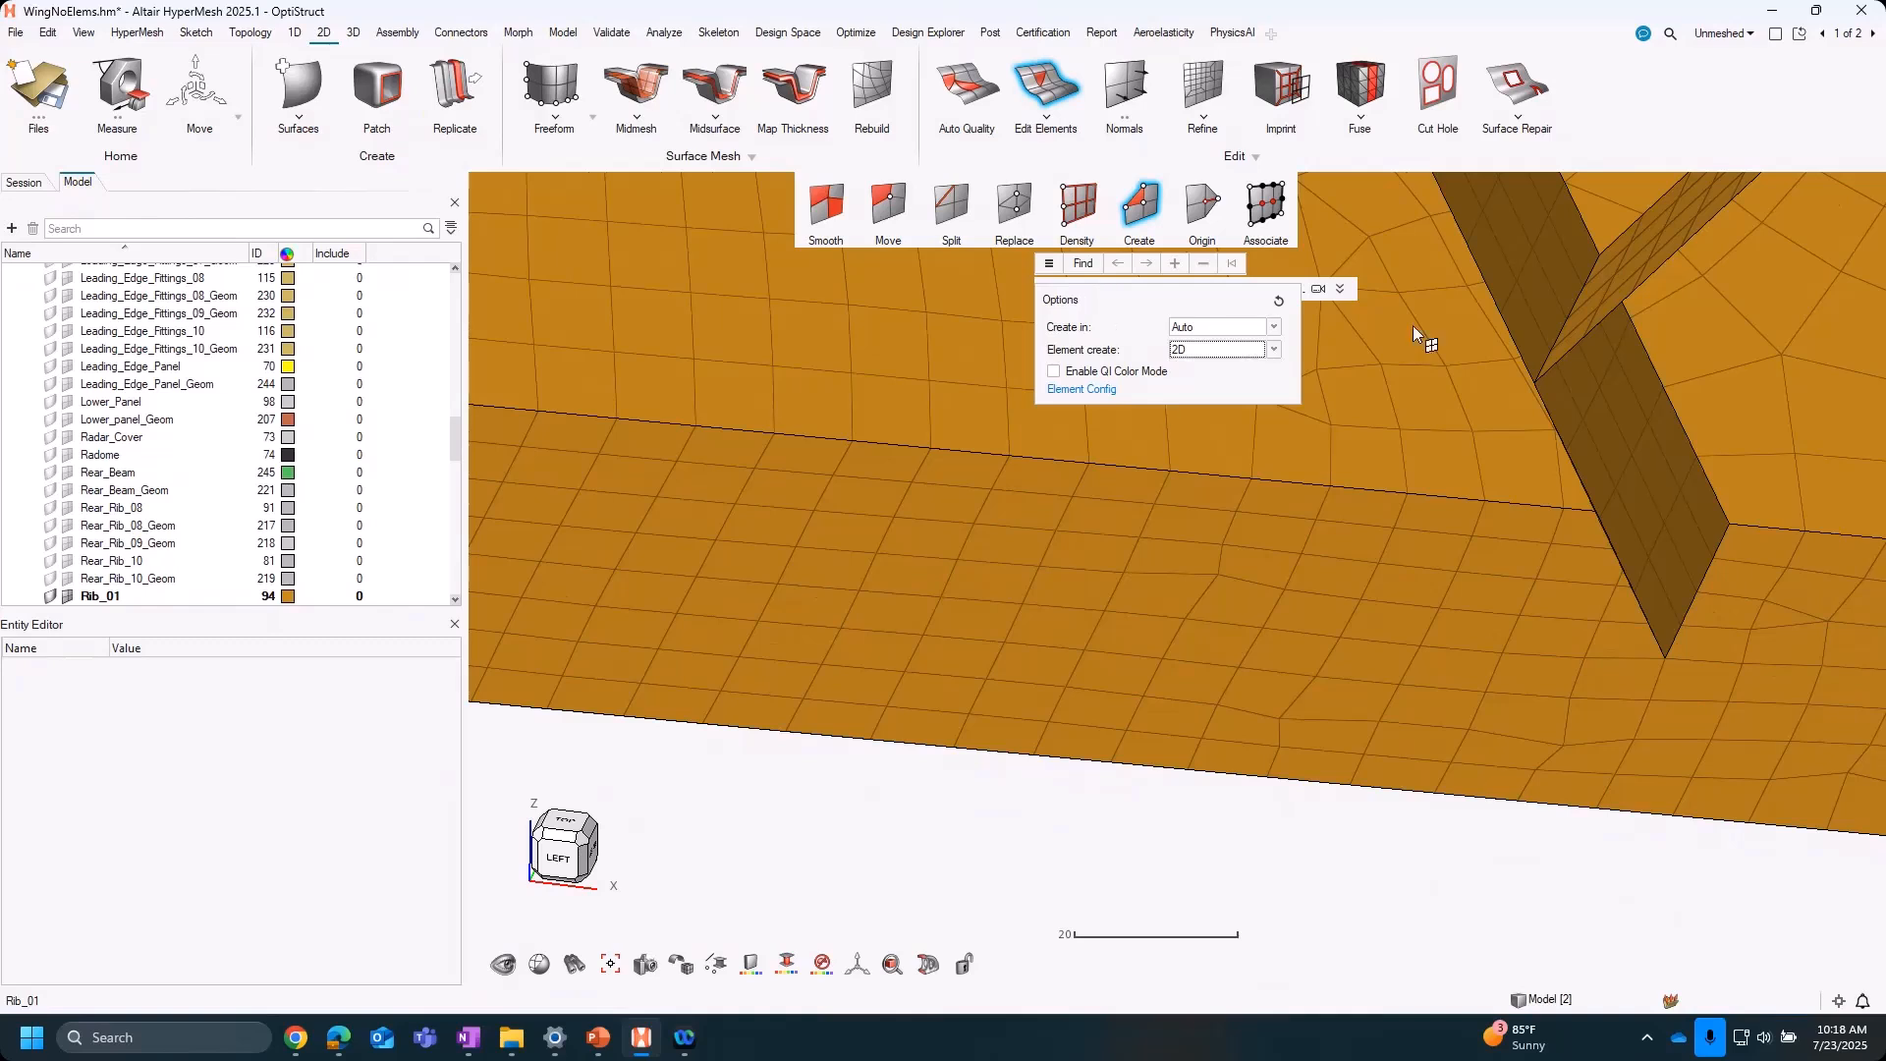
click(1204, 352)
click(1189, 389)
click(1262, 350)
click(1209, 377)
Delete a single quad element from the middle of the lower flange mesh
click(1049, 81)
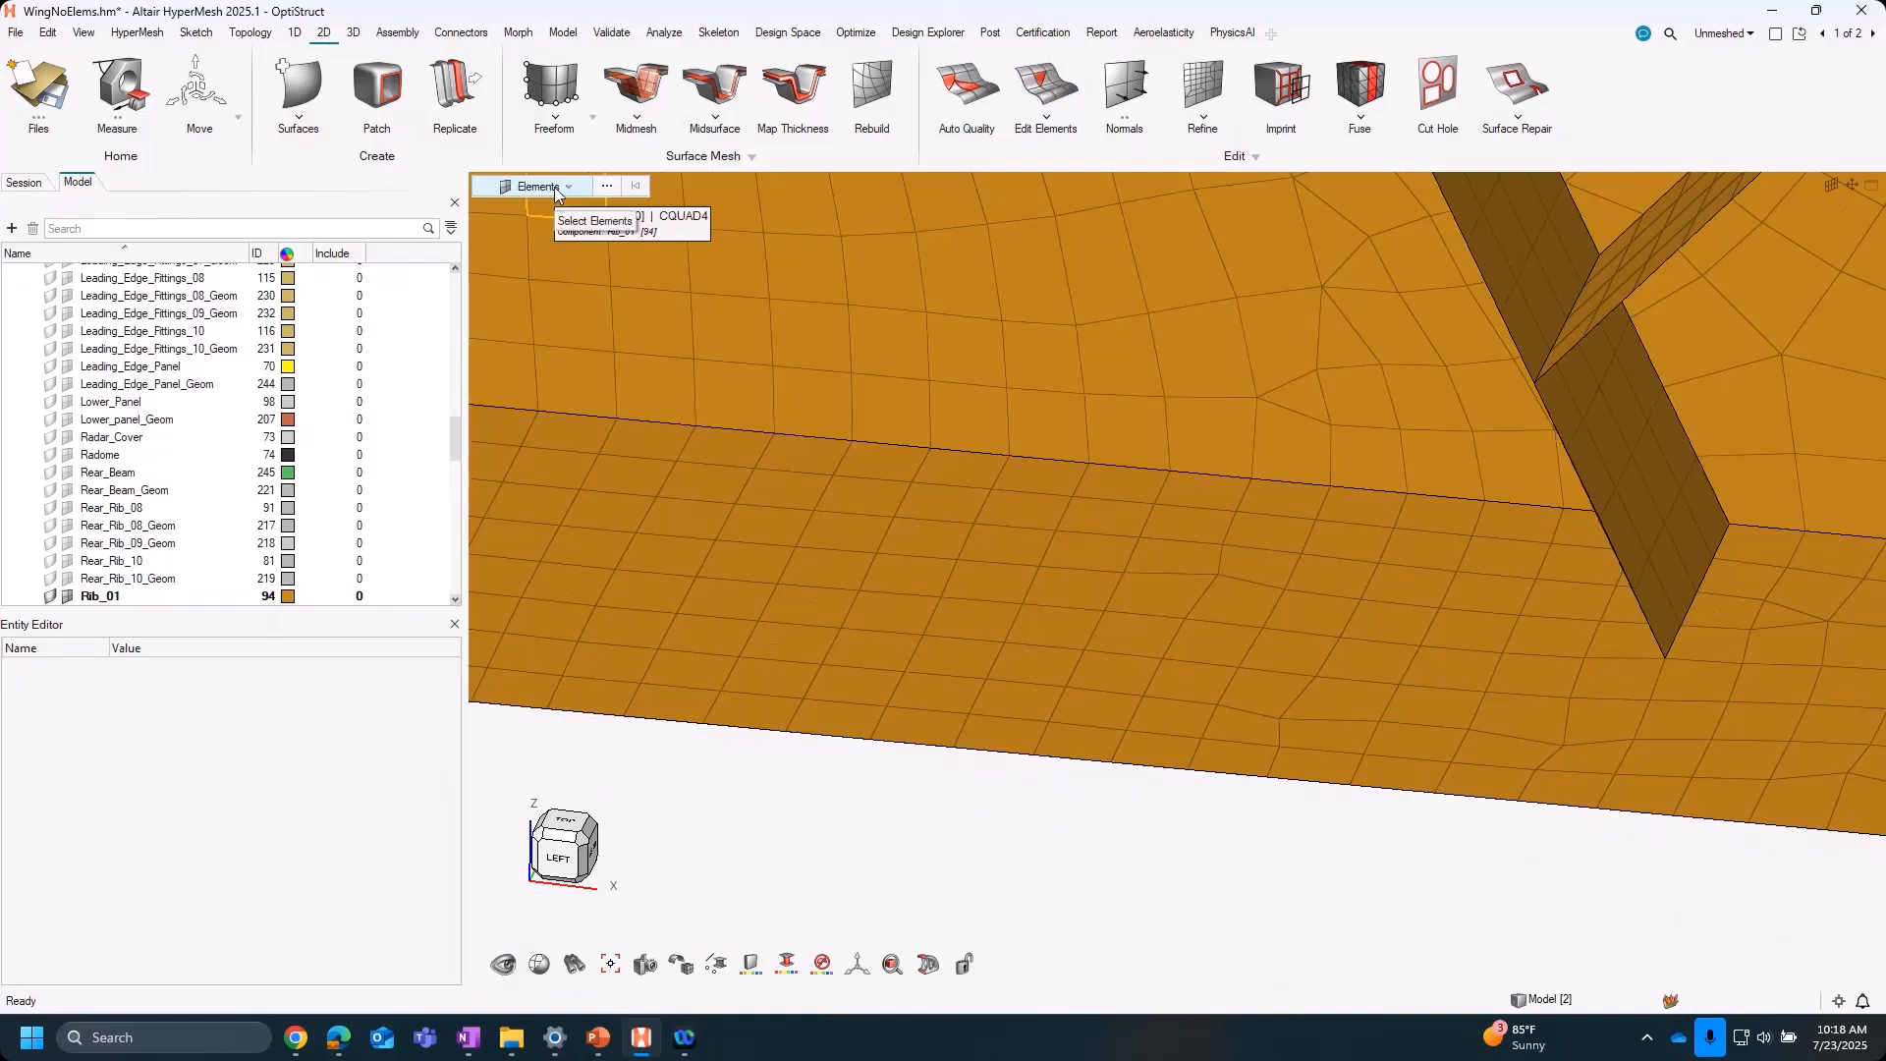
click(1073, 651)
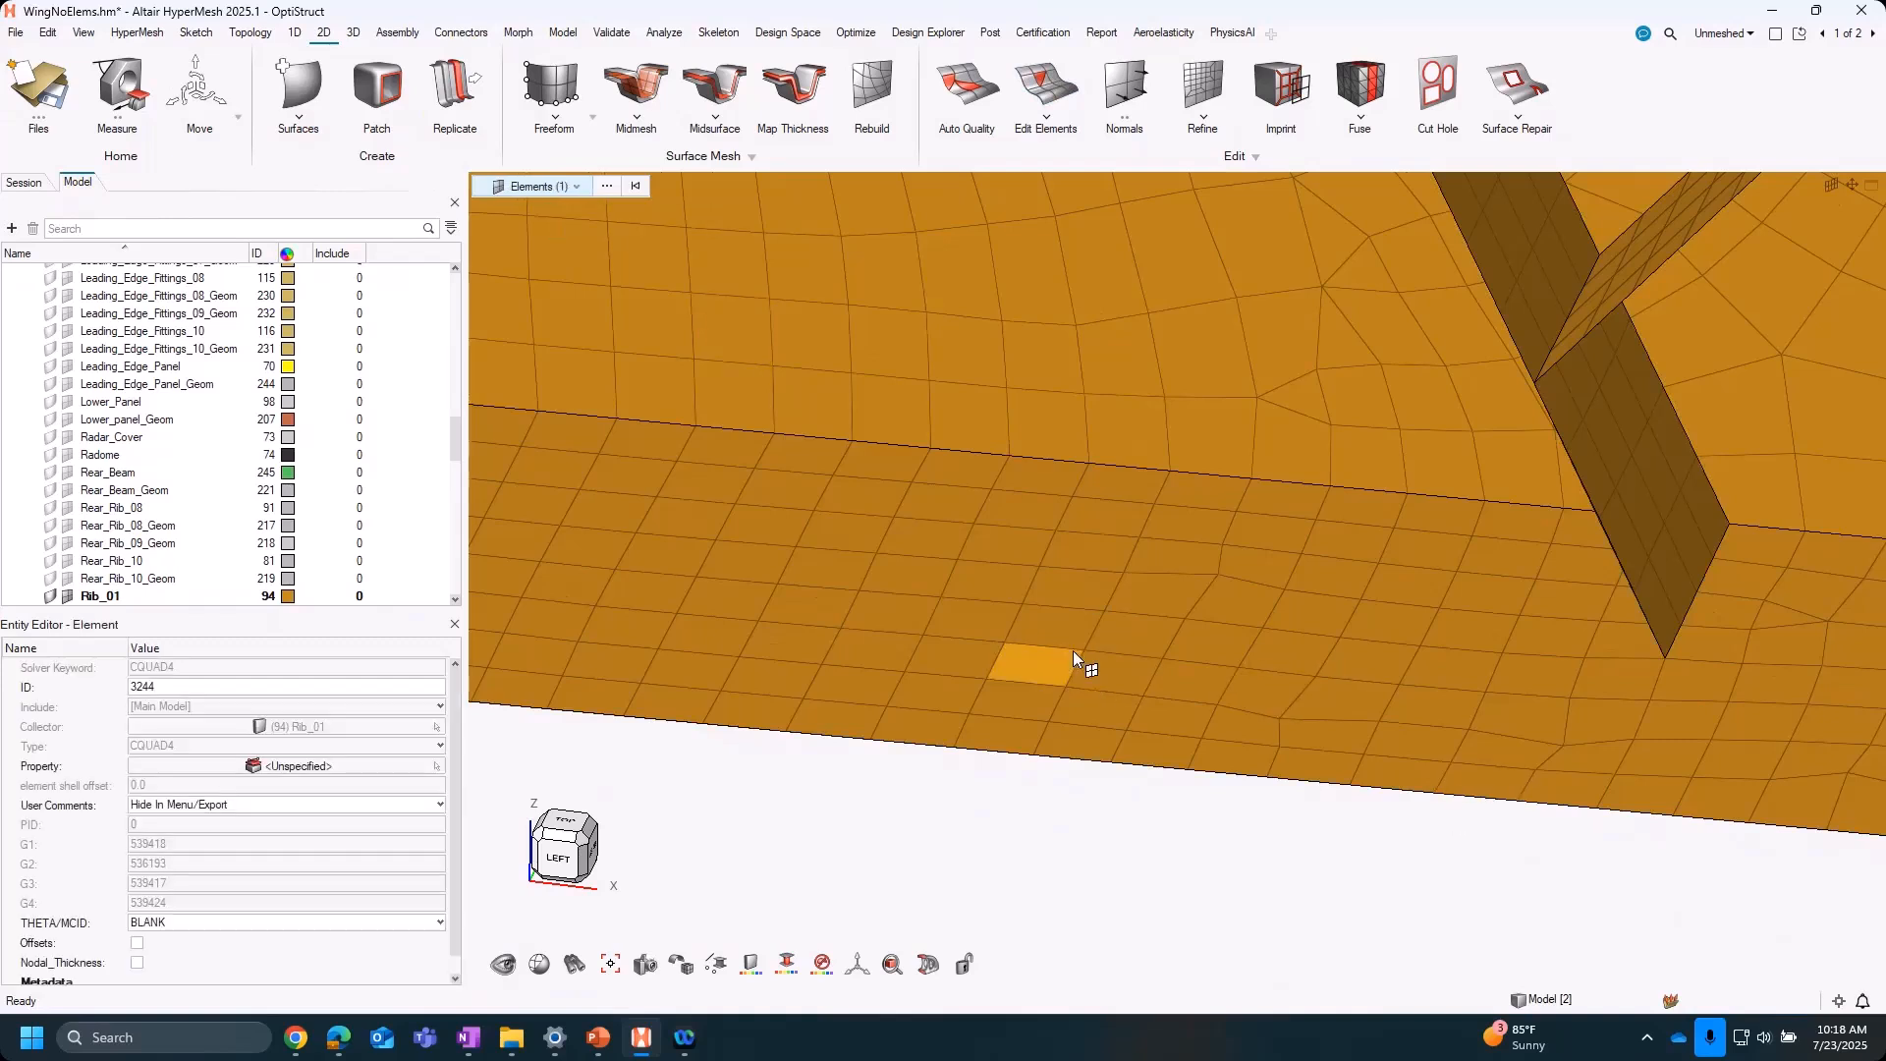
key(Delete)
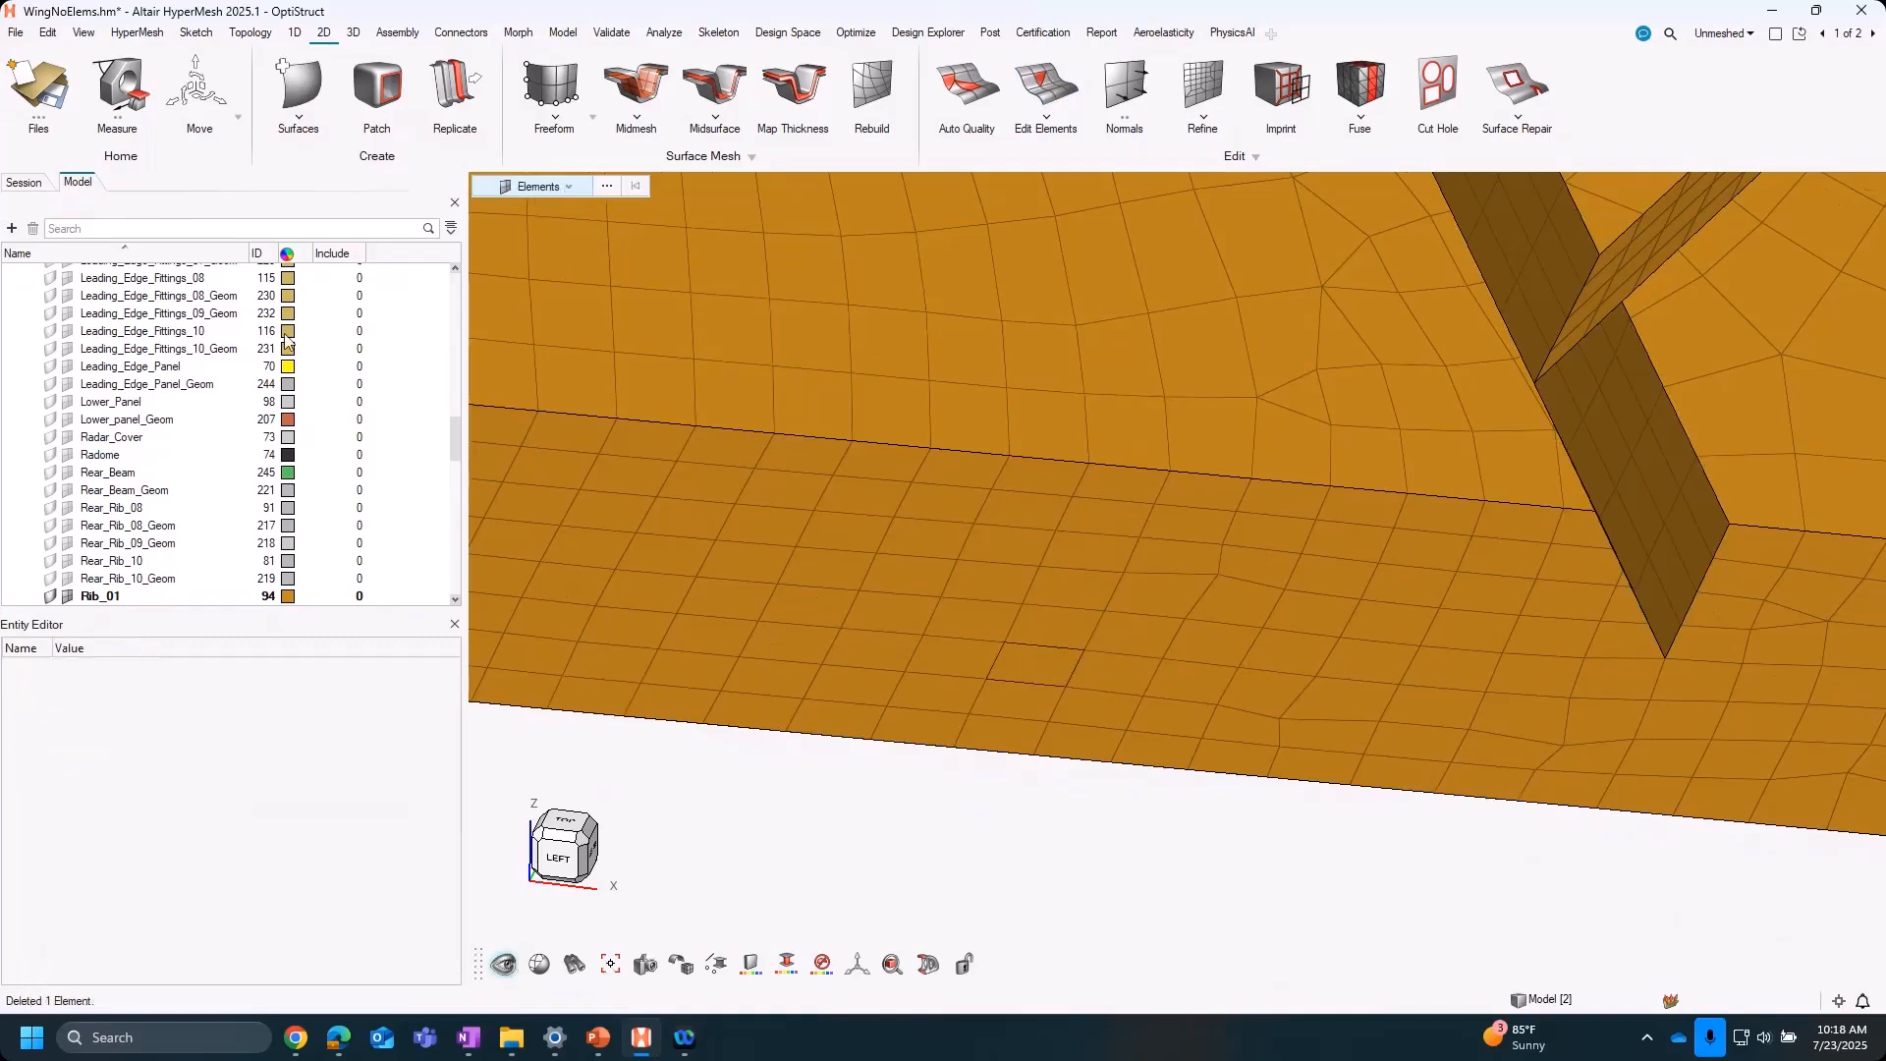
Turn off the geometry display so that only elements are shown
drag(452, 383, 451, 268)
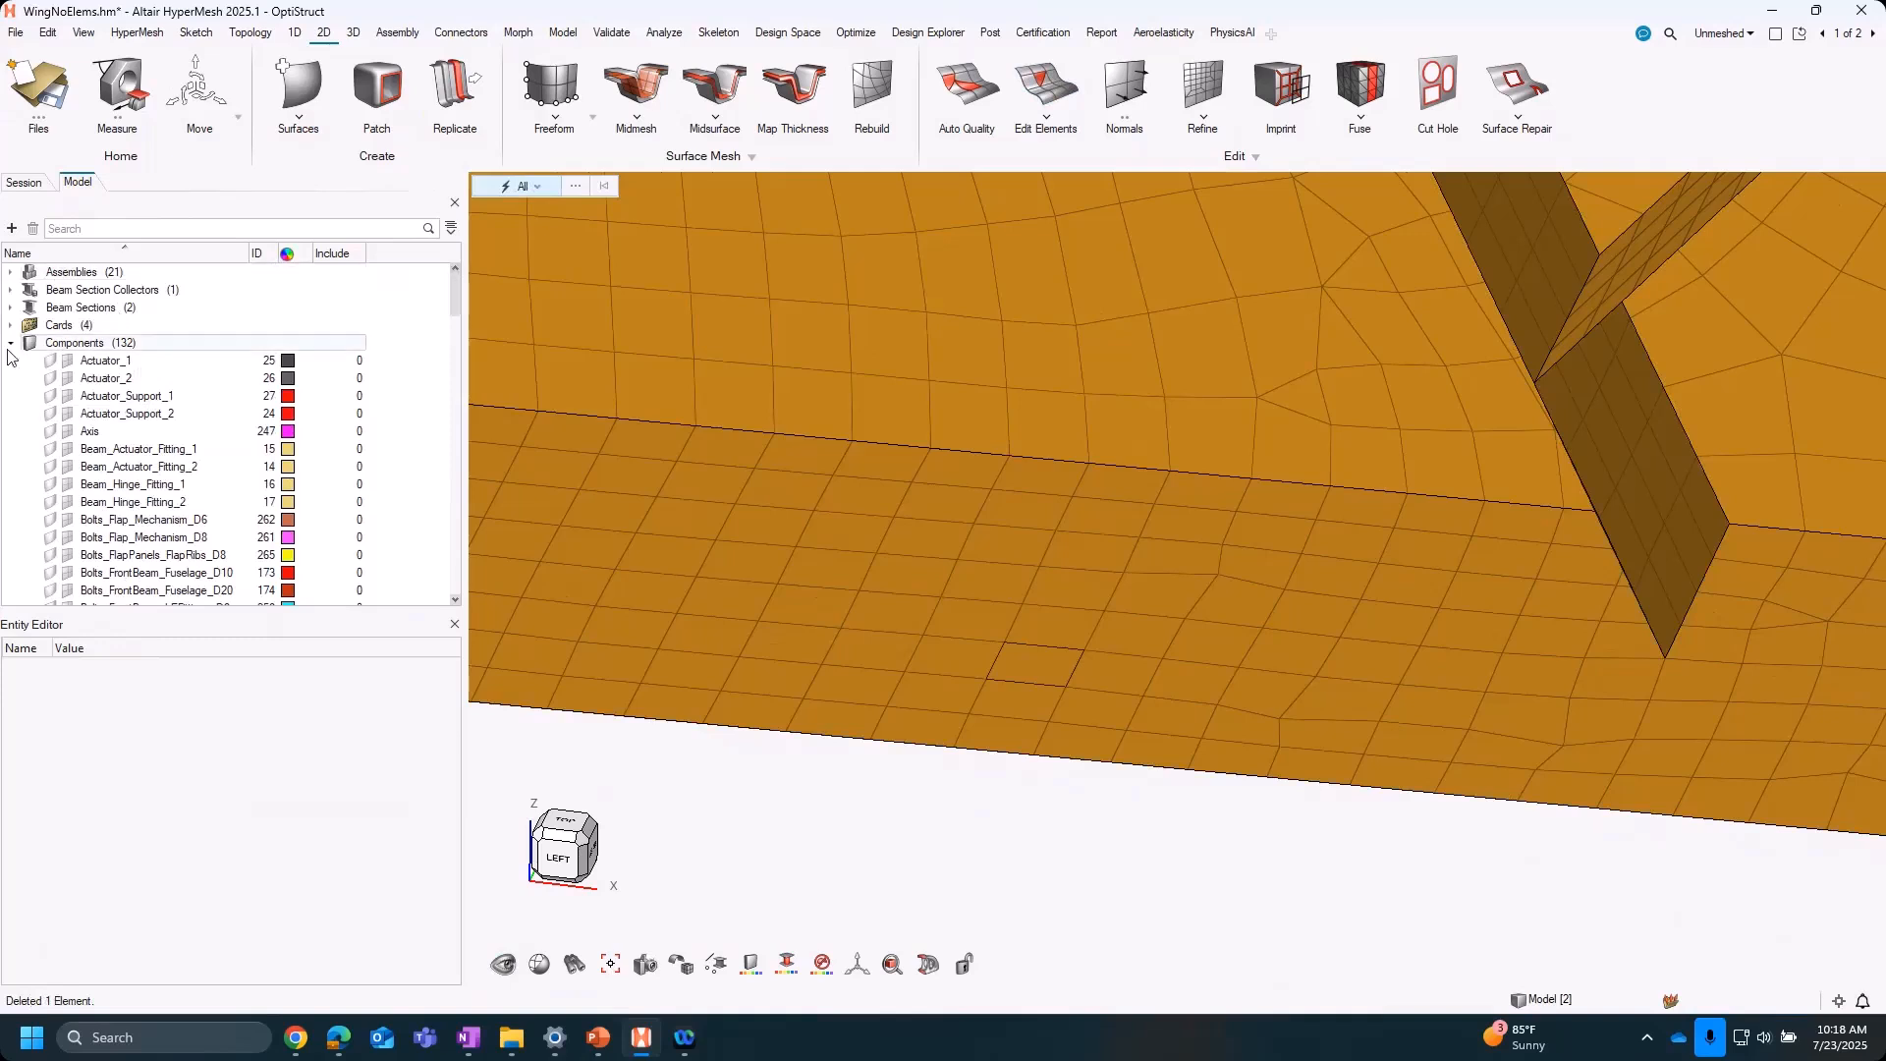
click(503, 963)
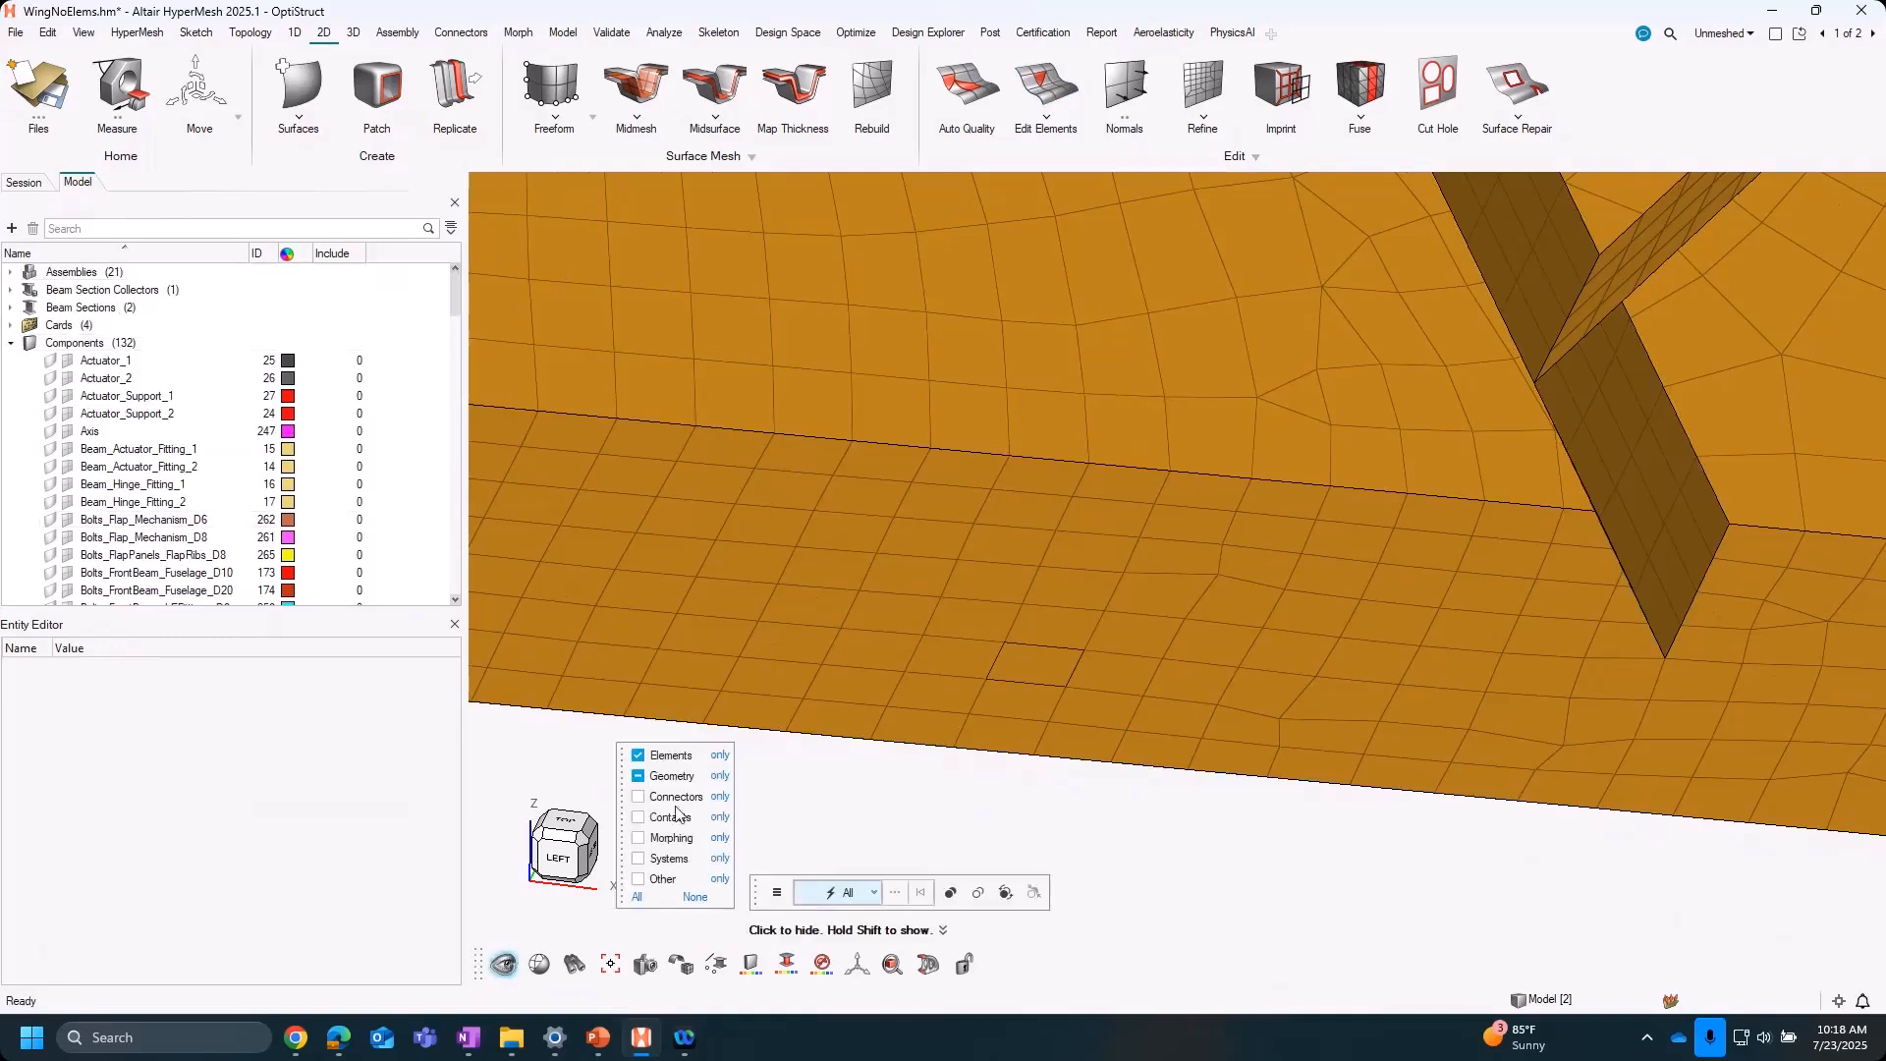
click(666, 778)
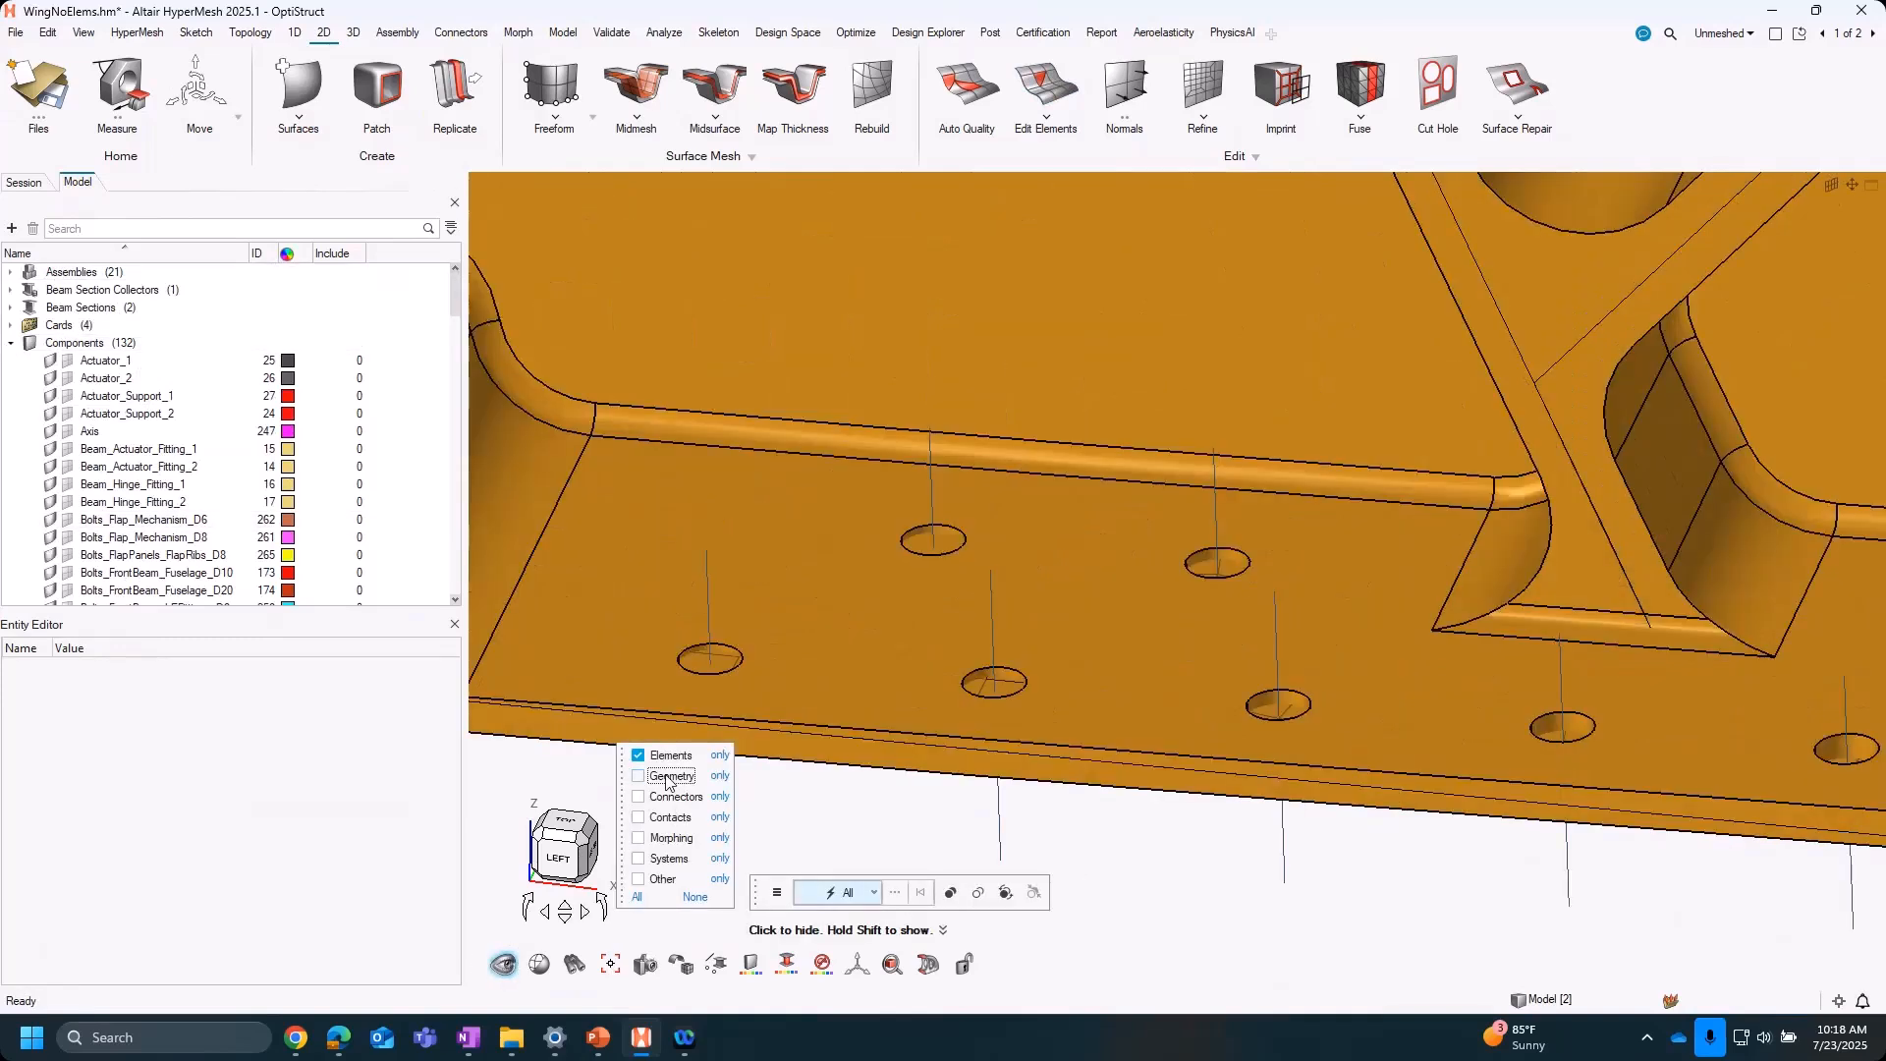
click(1034, 664)
middle_drag(1238, 848, 1236, 794)
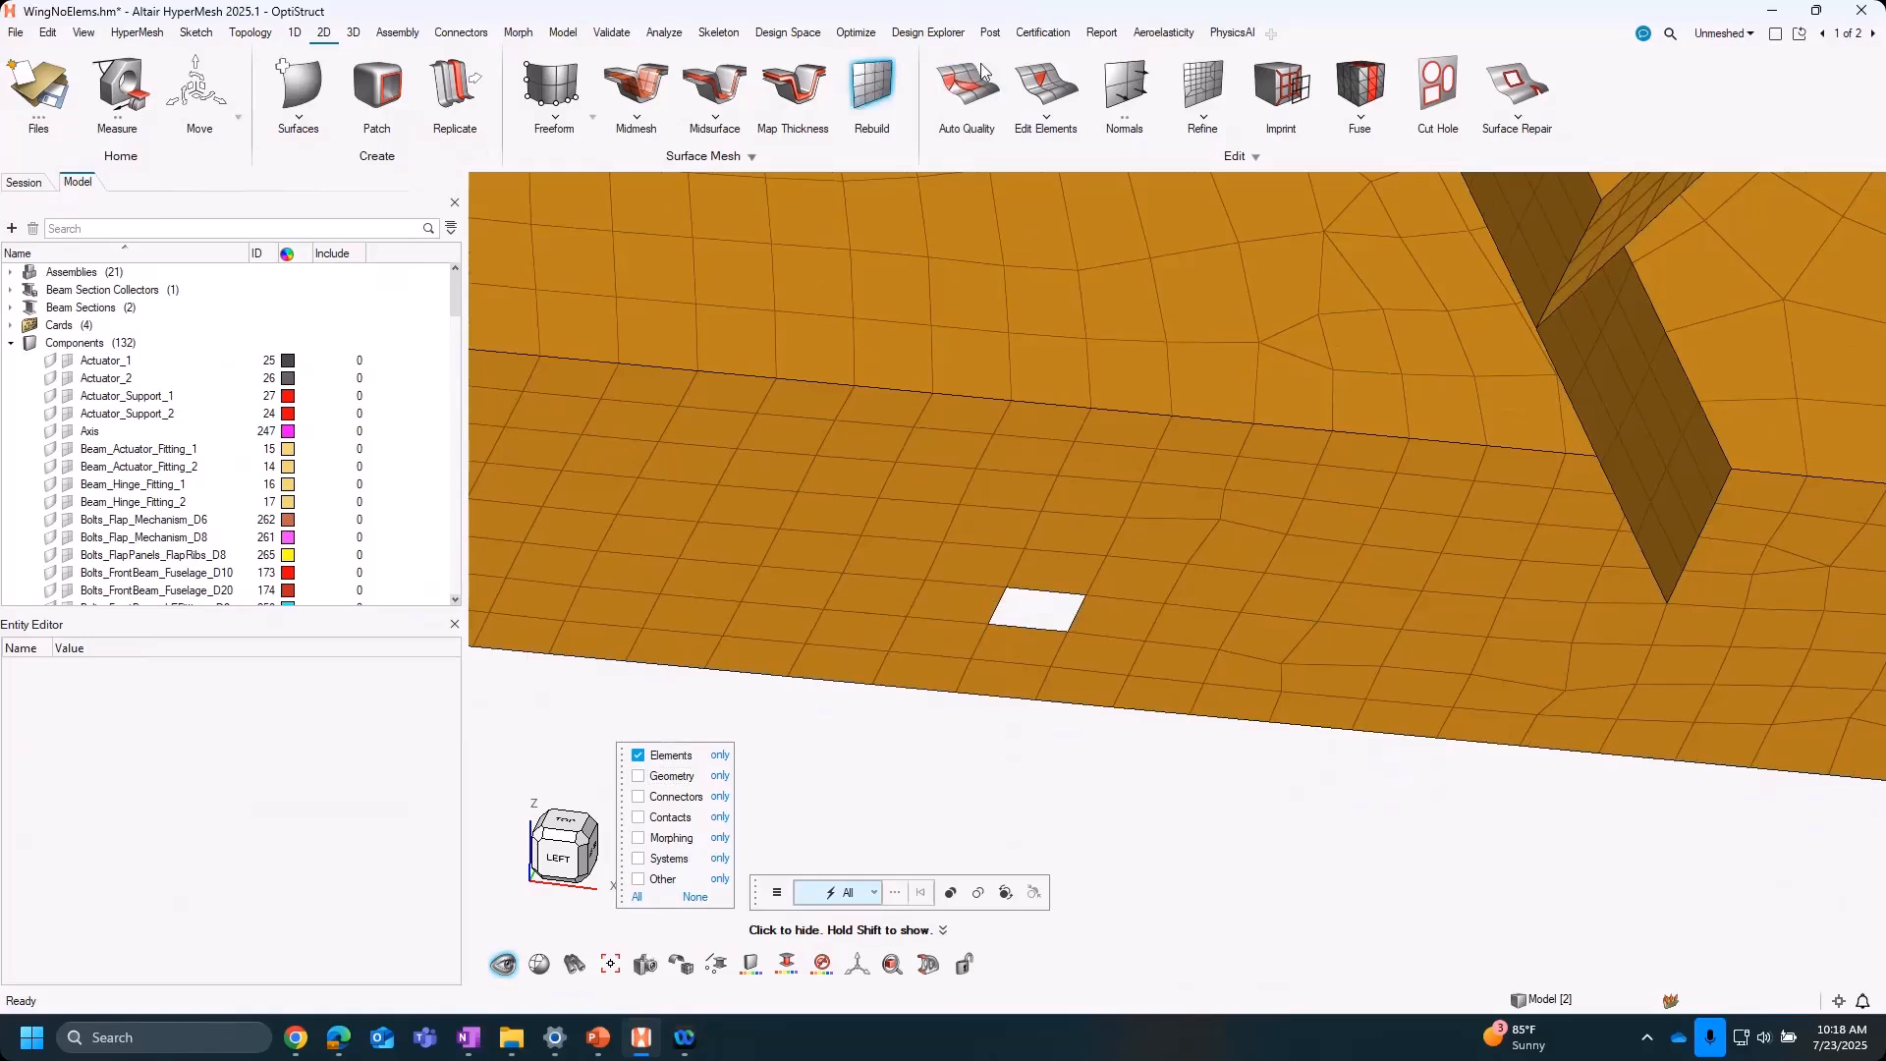
Create a triangular 2D element from three corner nodes of the gap in the lower flange
click(1046, 88)
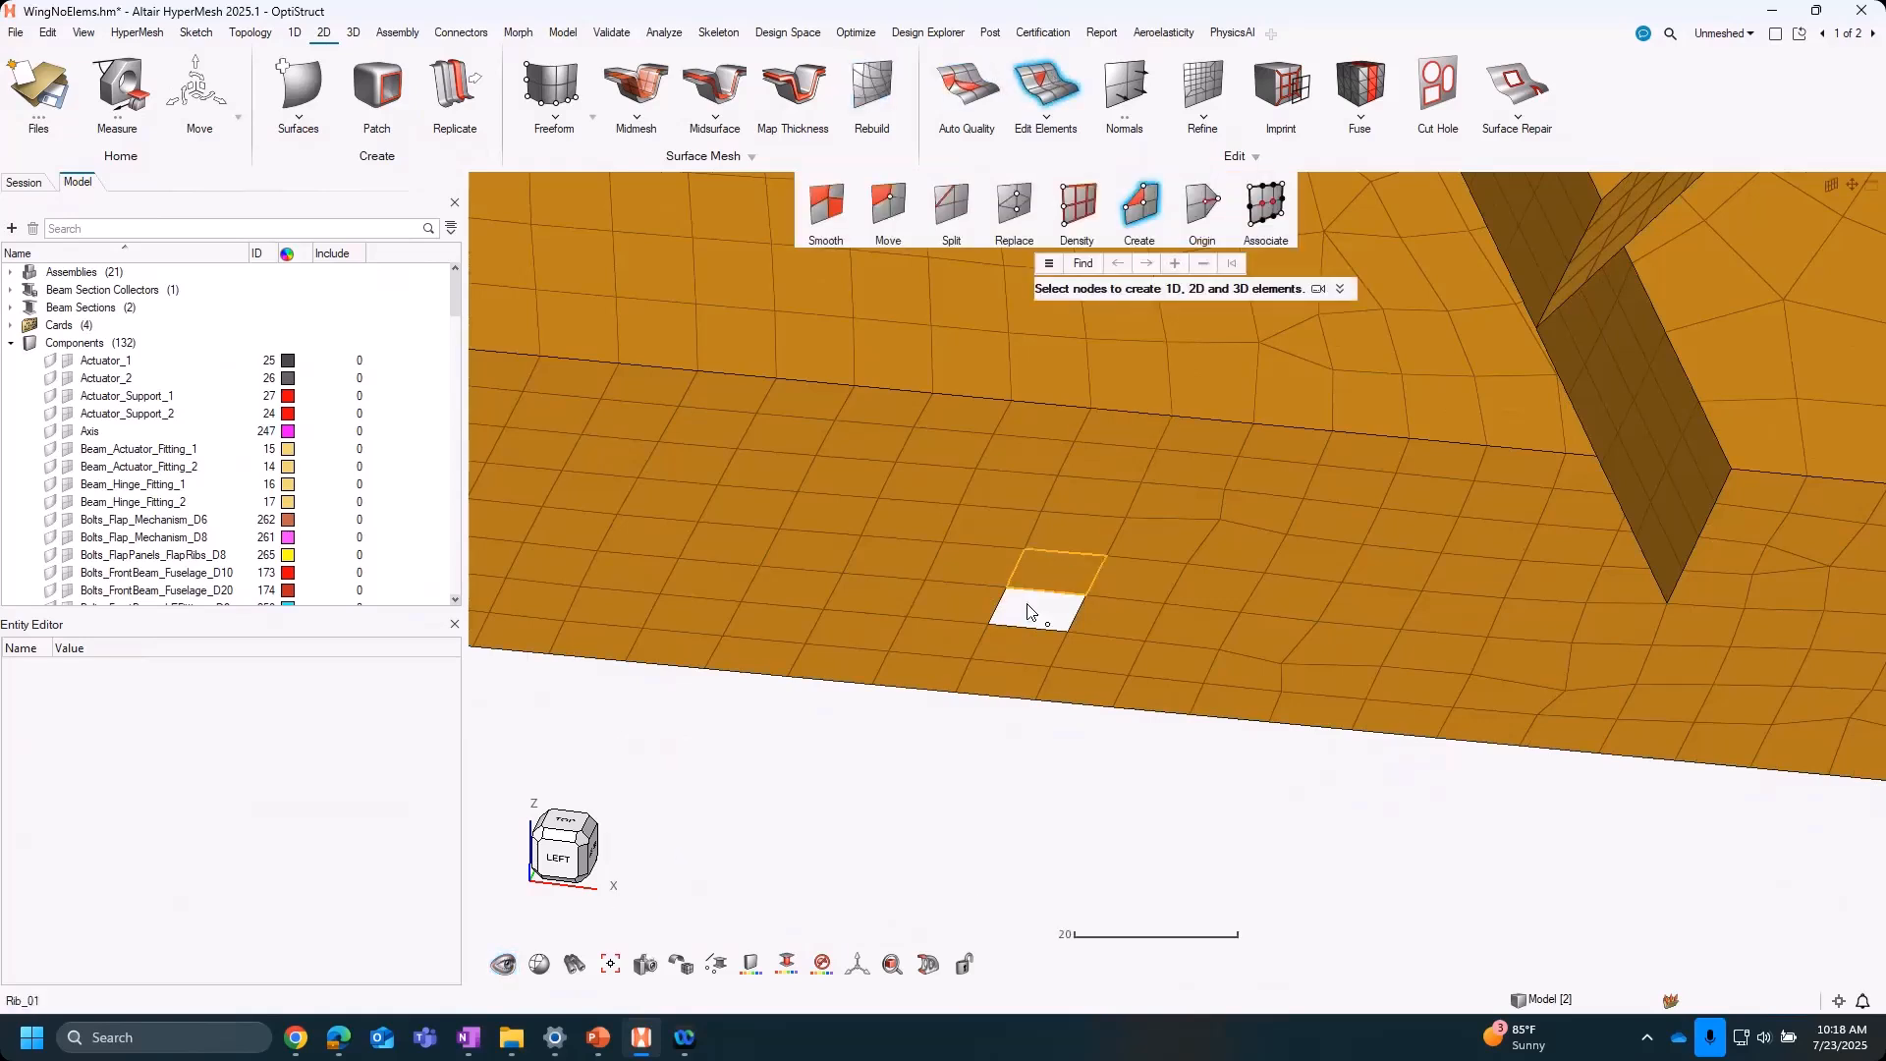
scroll(1023, 610, up, 3)
middle_drag(1052, 680, 1052, 765)
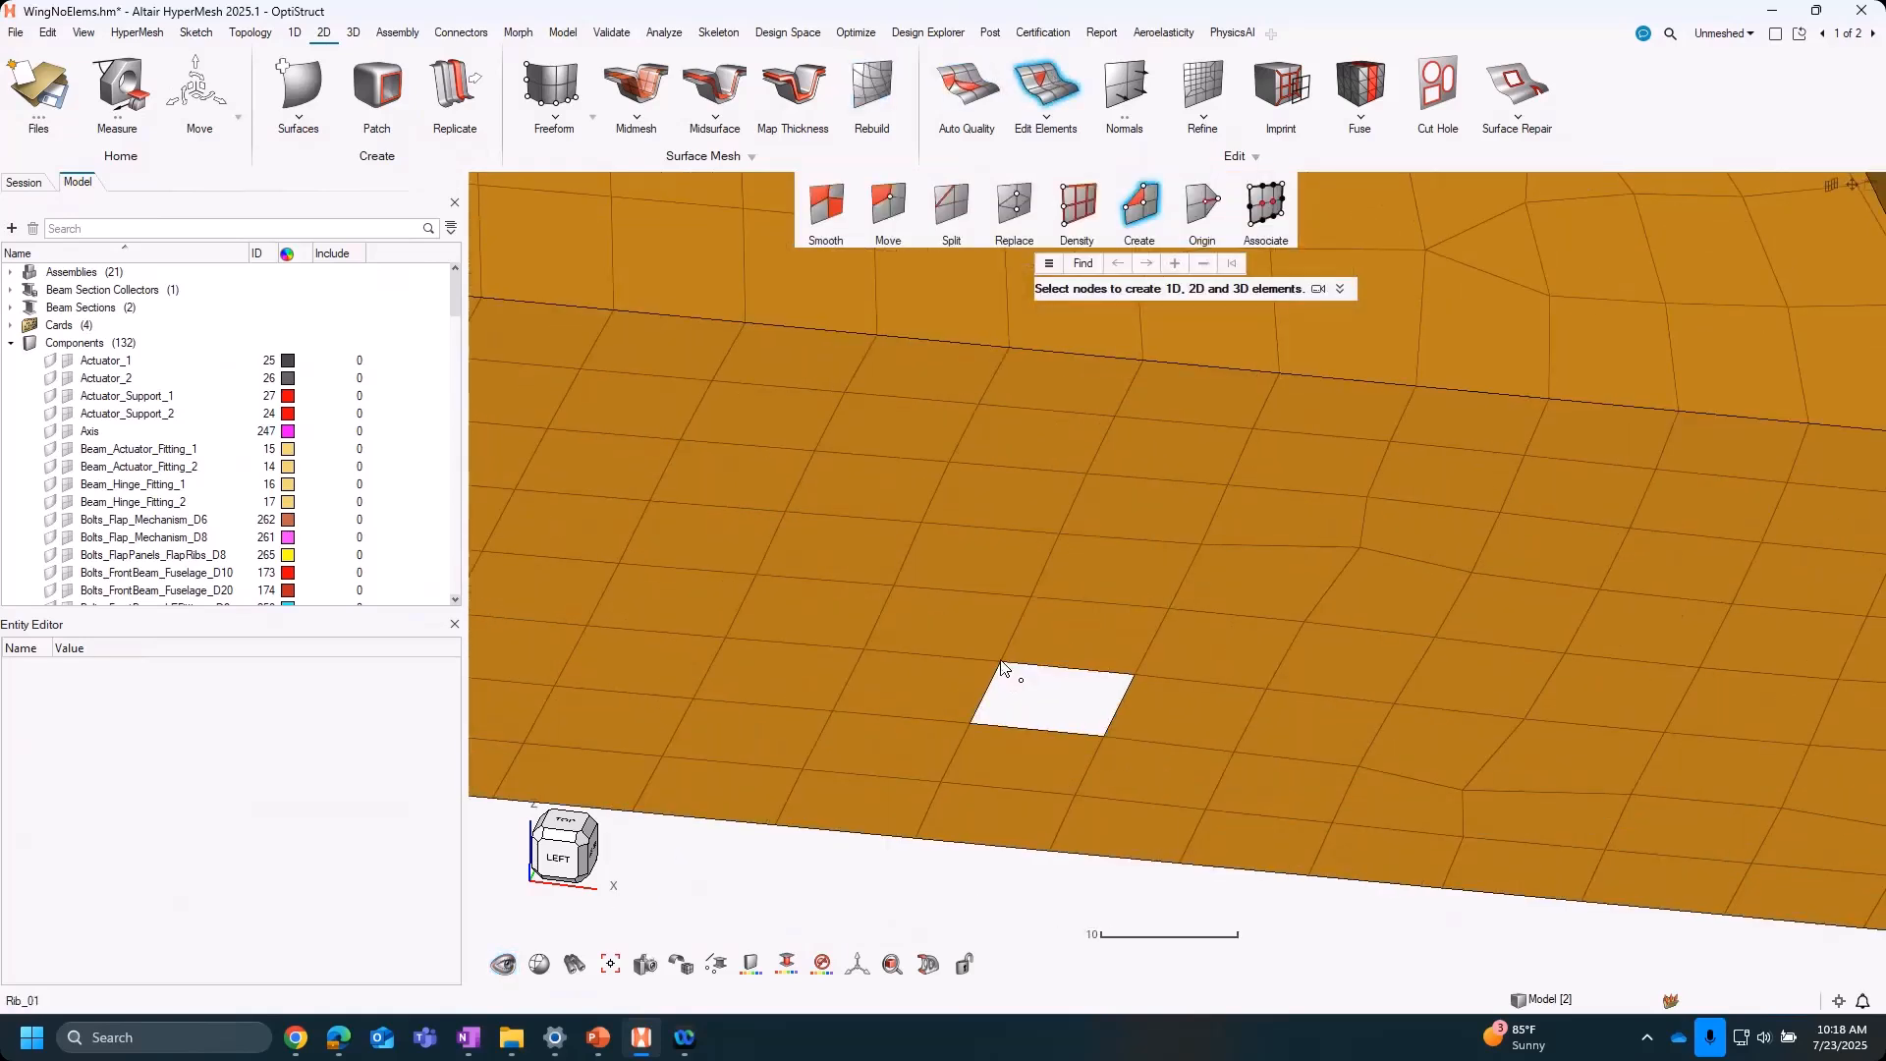
click(1002, 662)
click(1137, 676)
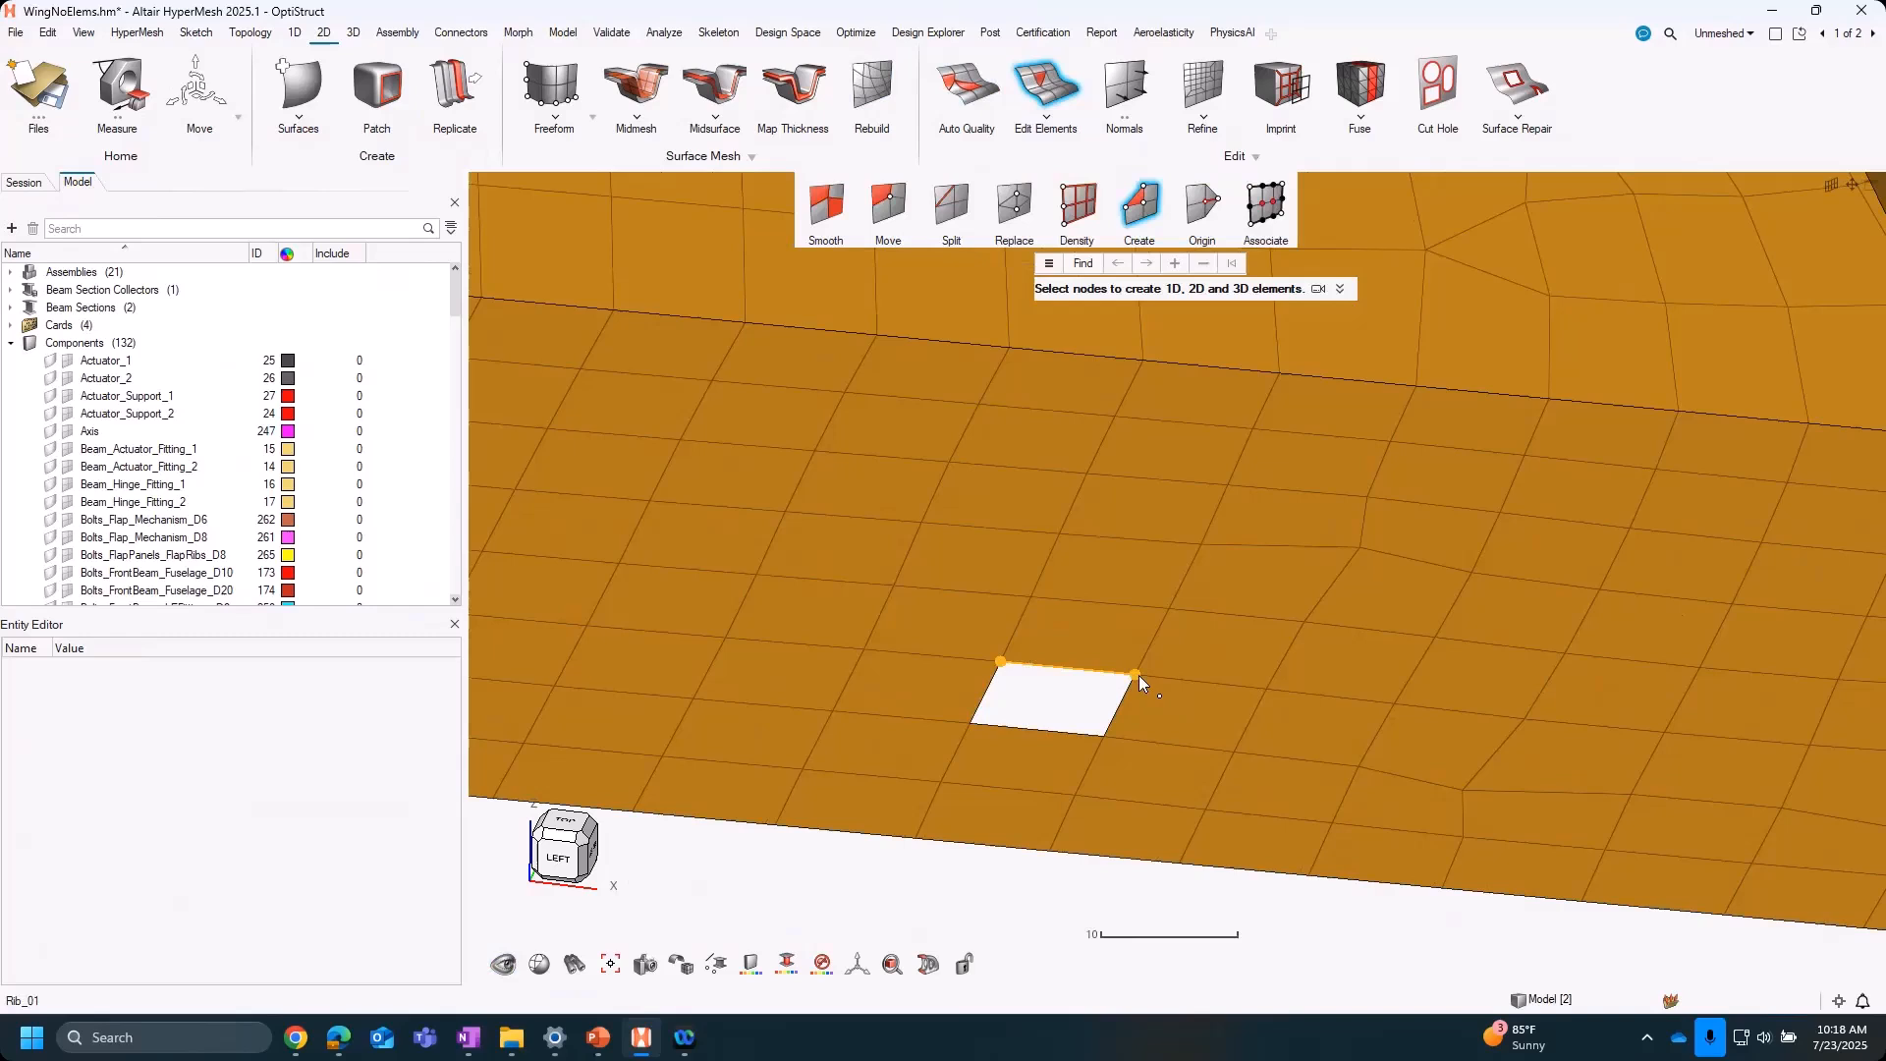
click(1106, 735)
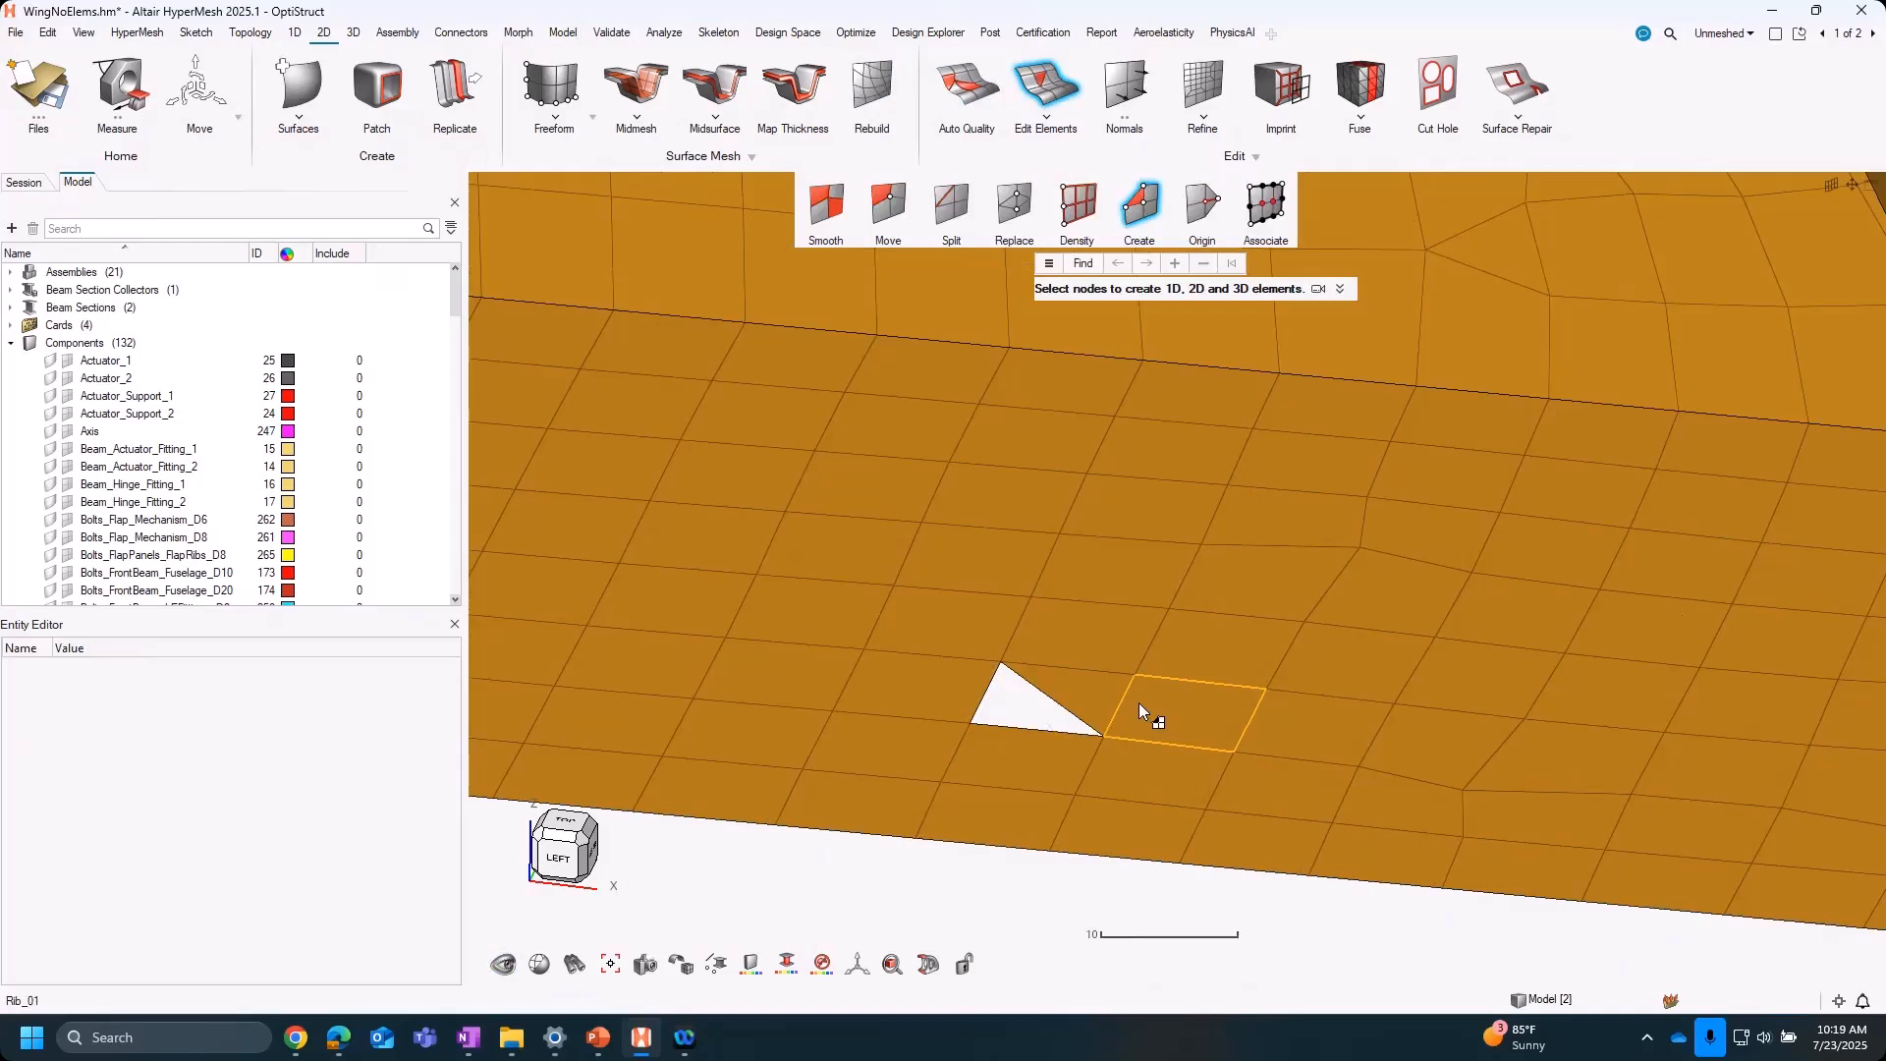
Undo the triangular element and add the gap's fourth corner node to fill it with a quad element
key(ctrl+z)
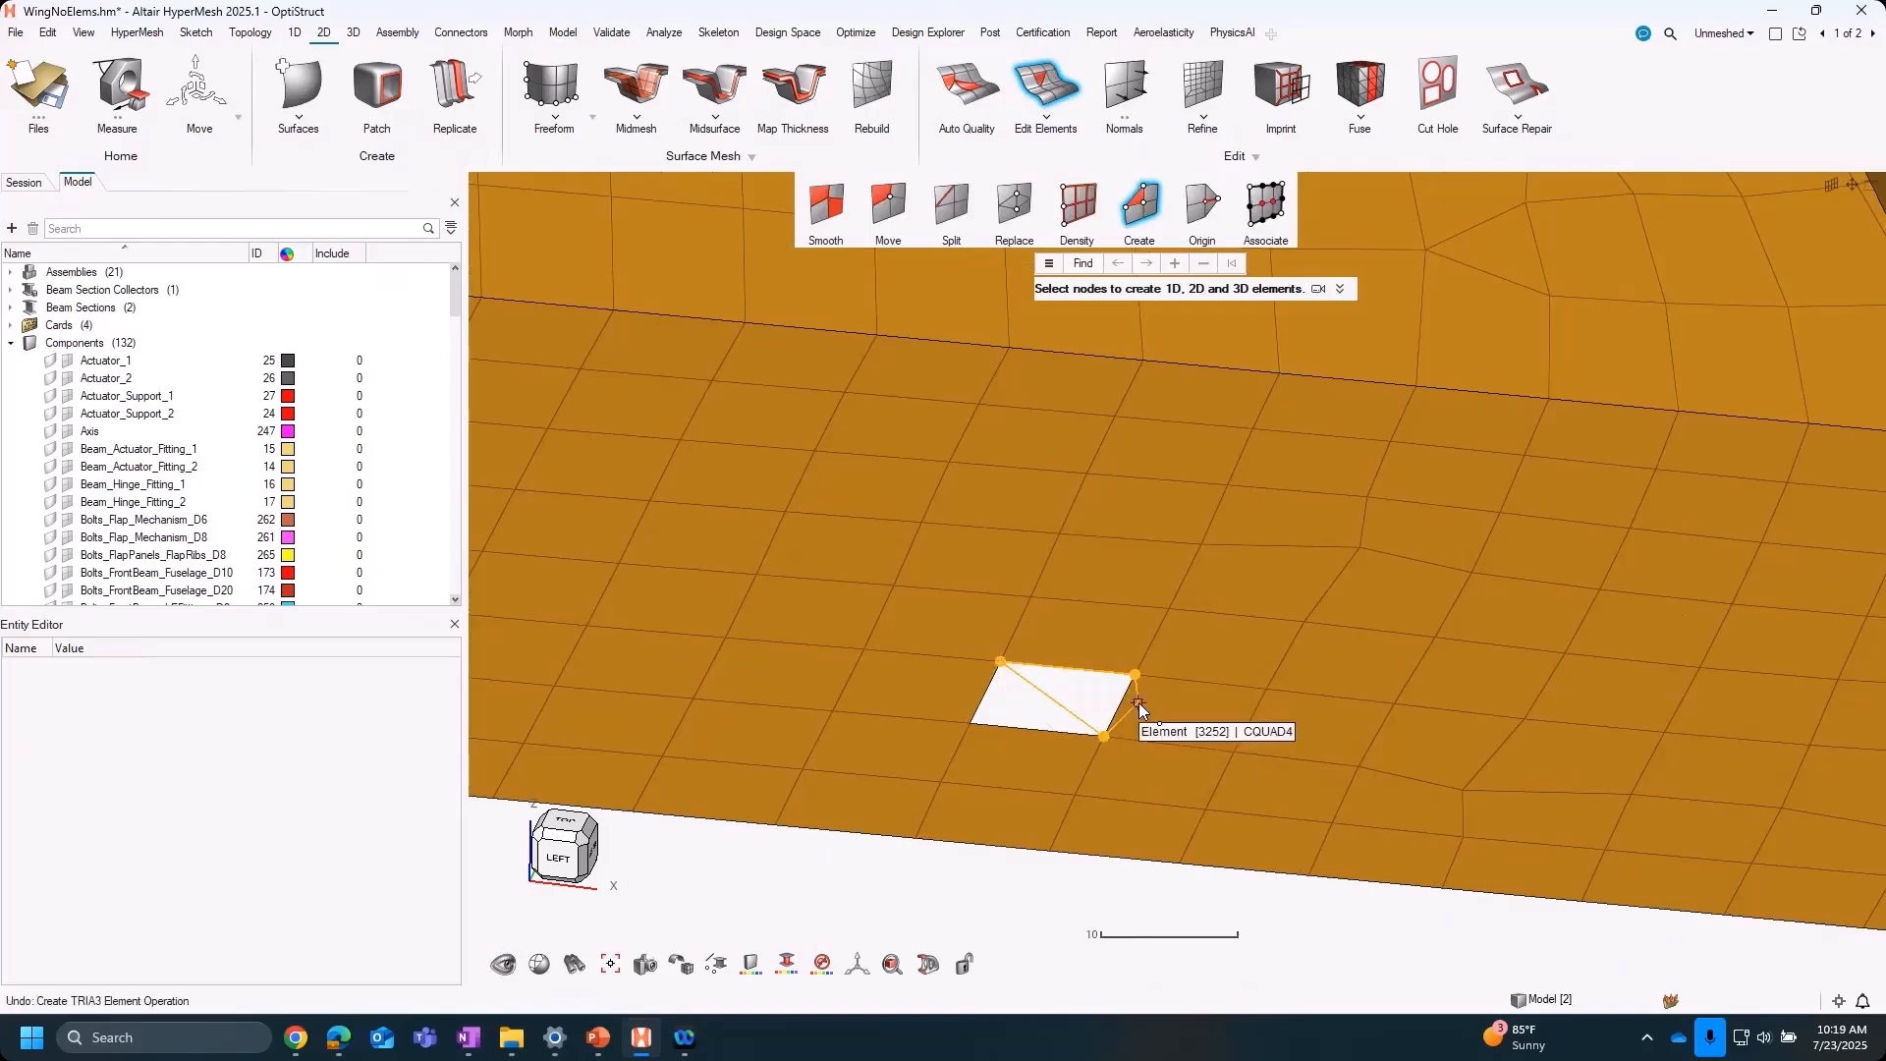
click(969, 727)
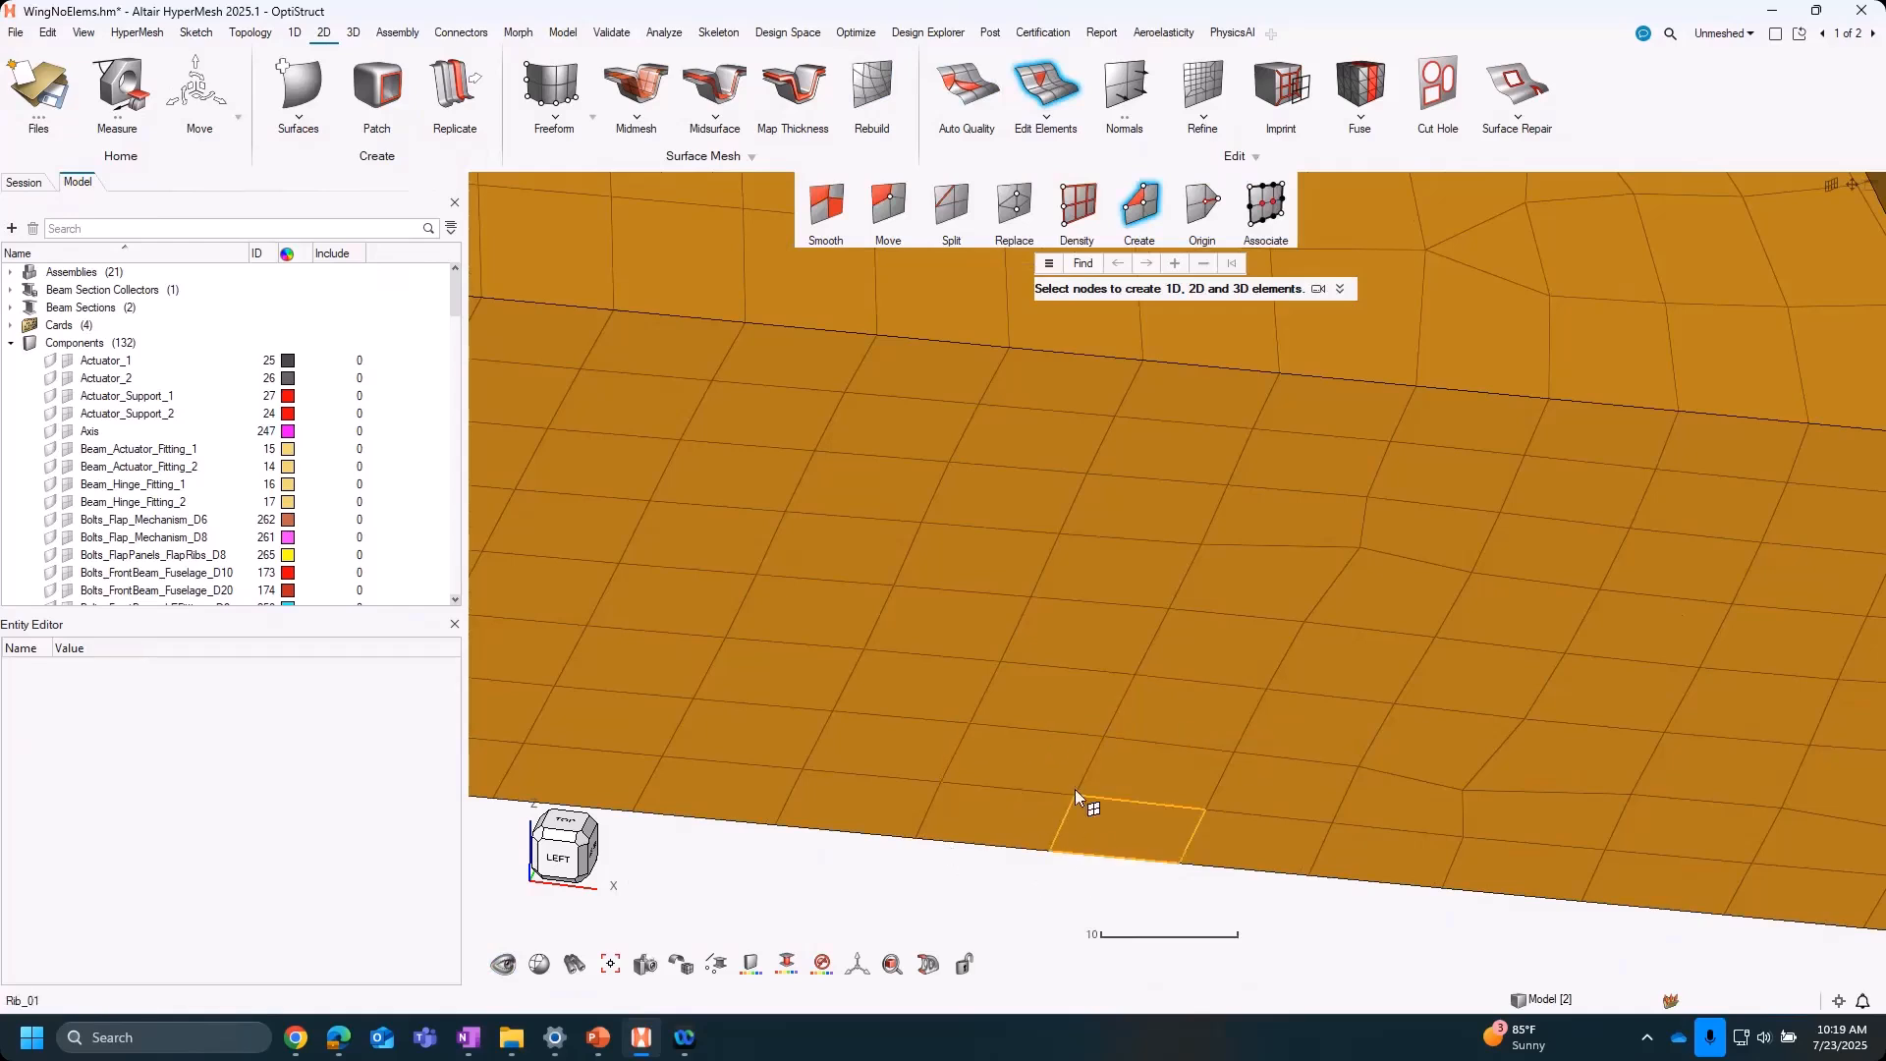
Open the Associate tool and examine its association options and legend with the whole rib in view
scroll(1208, 578, down, 5)
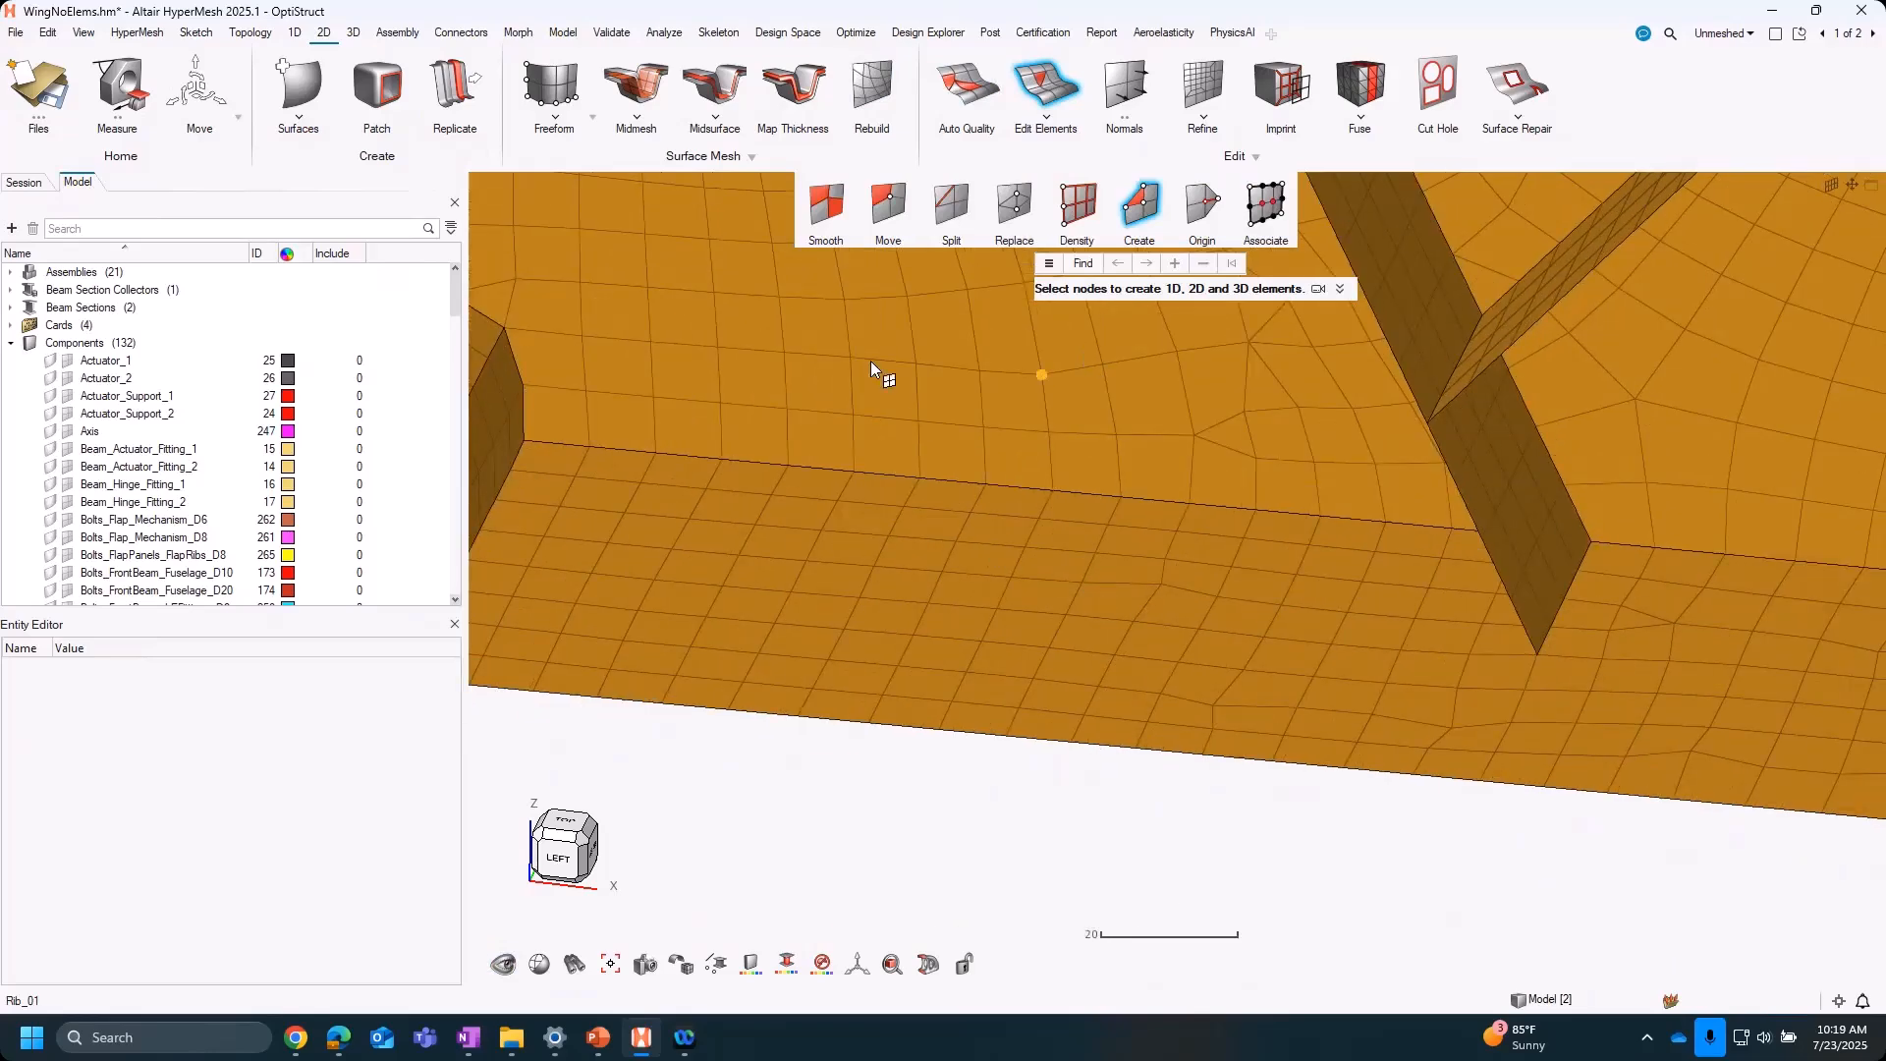
scroll(926, 457, down, 5)
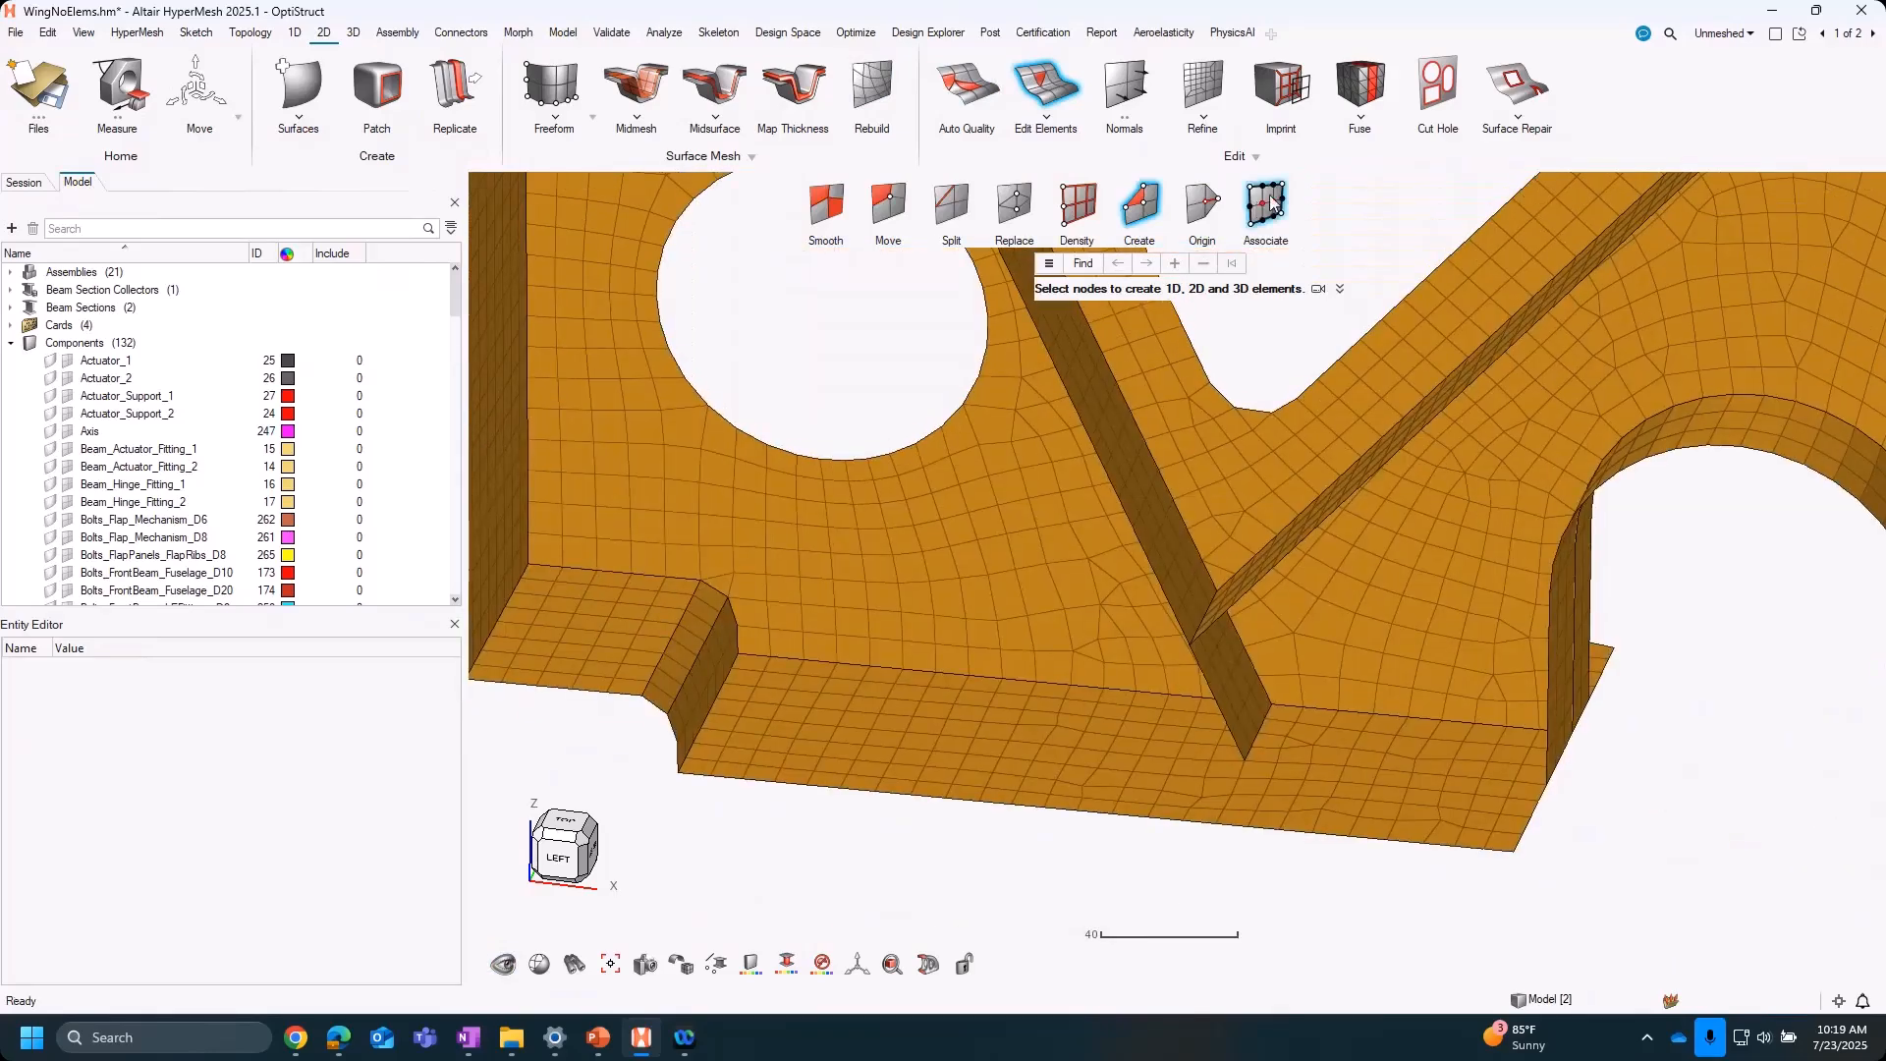
click(1265, 206)
scroll(893, 505, down, 5)
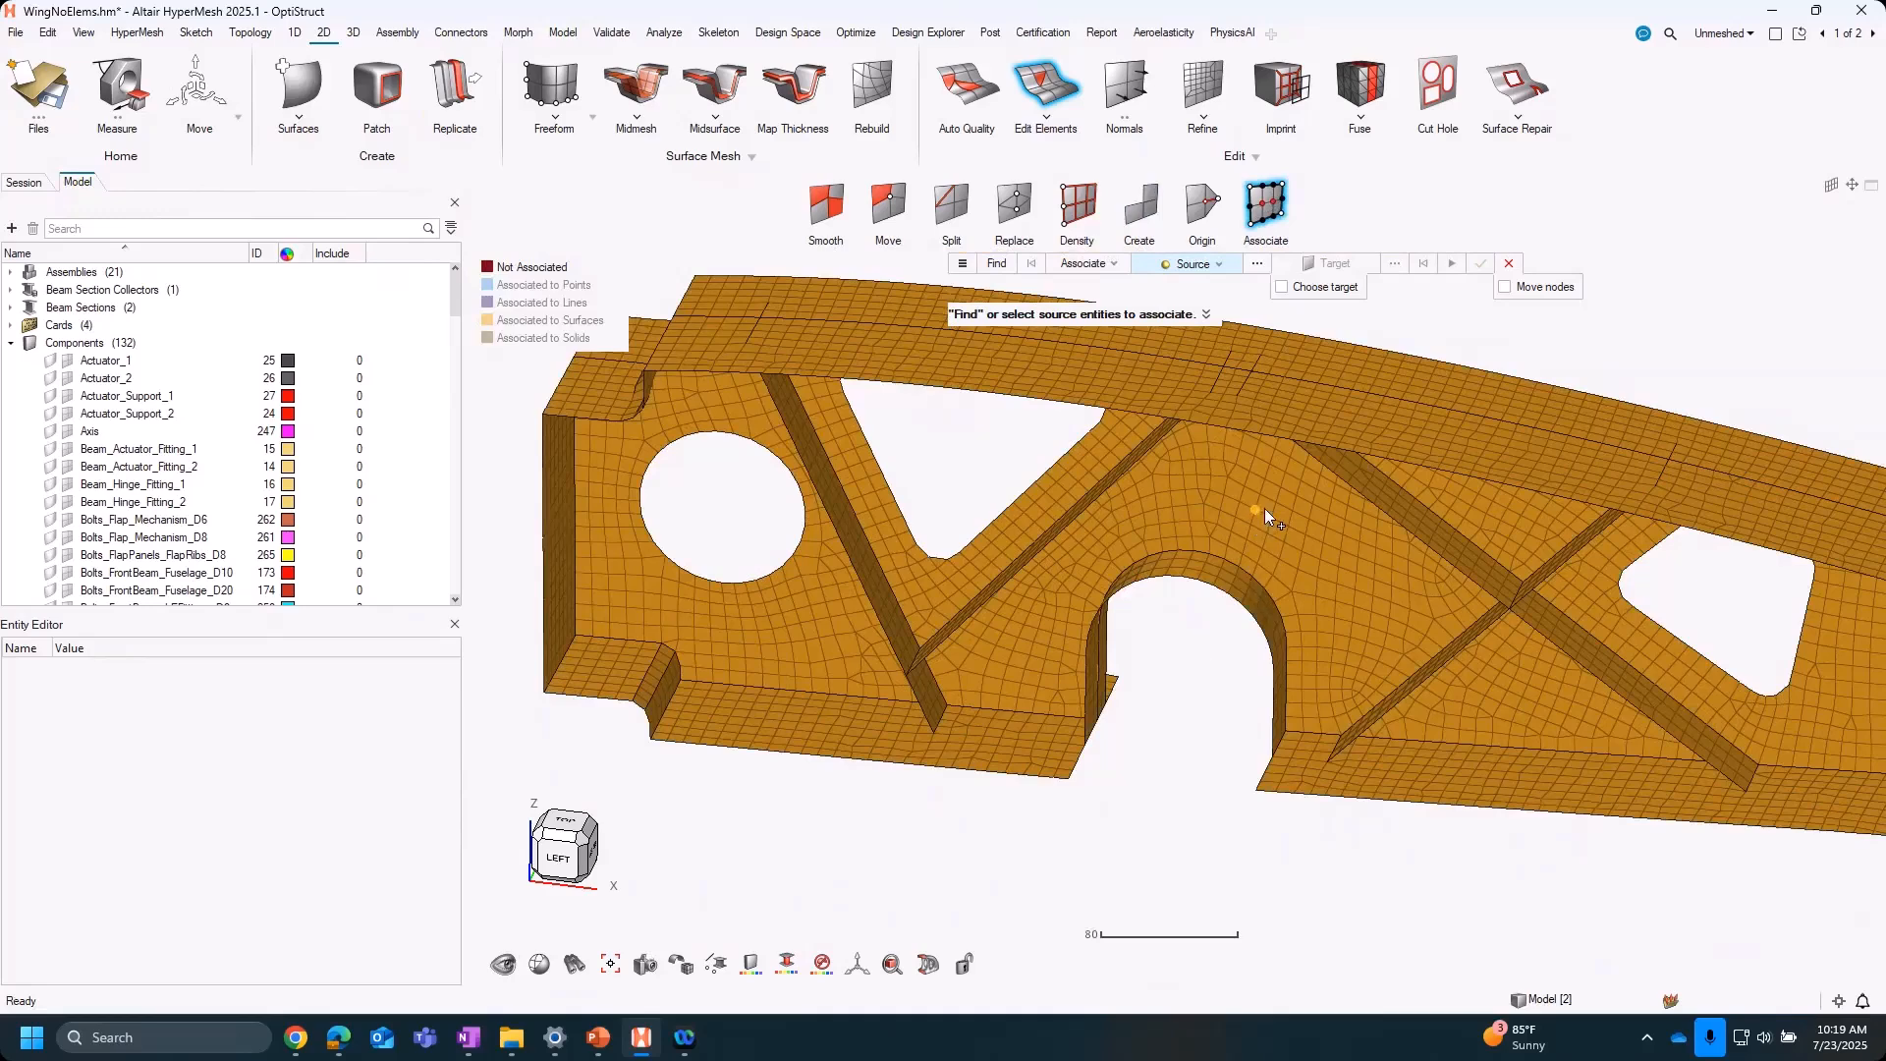
ctrl+drag(1120, 676, 1174, 704)
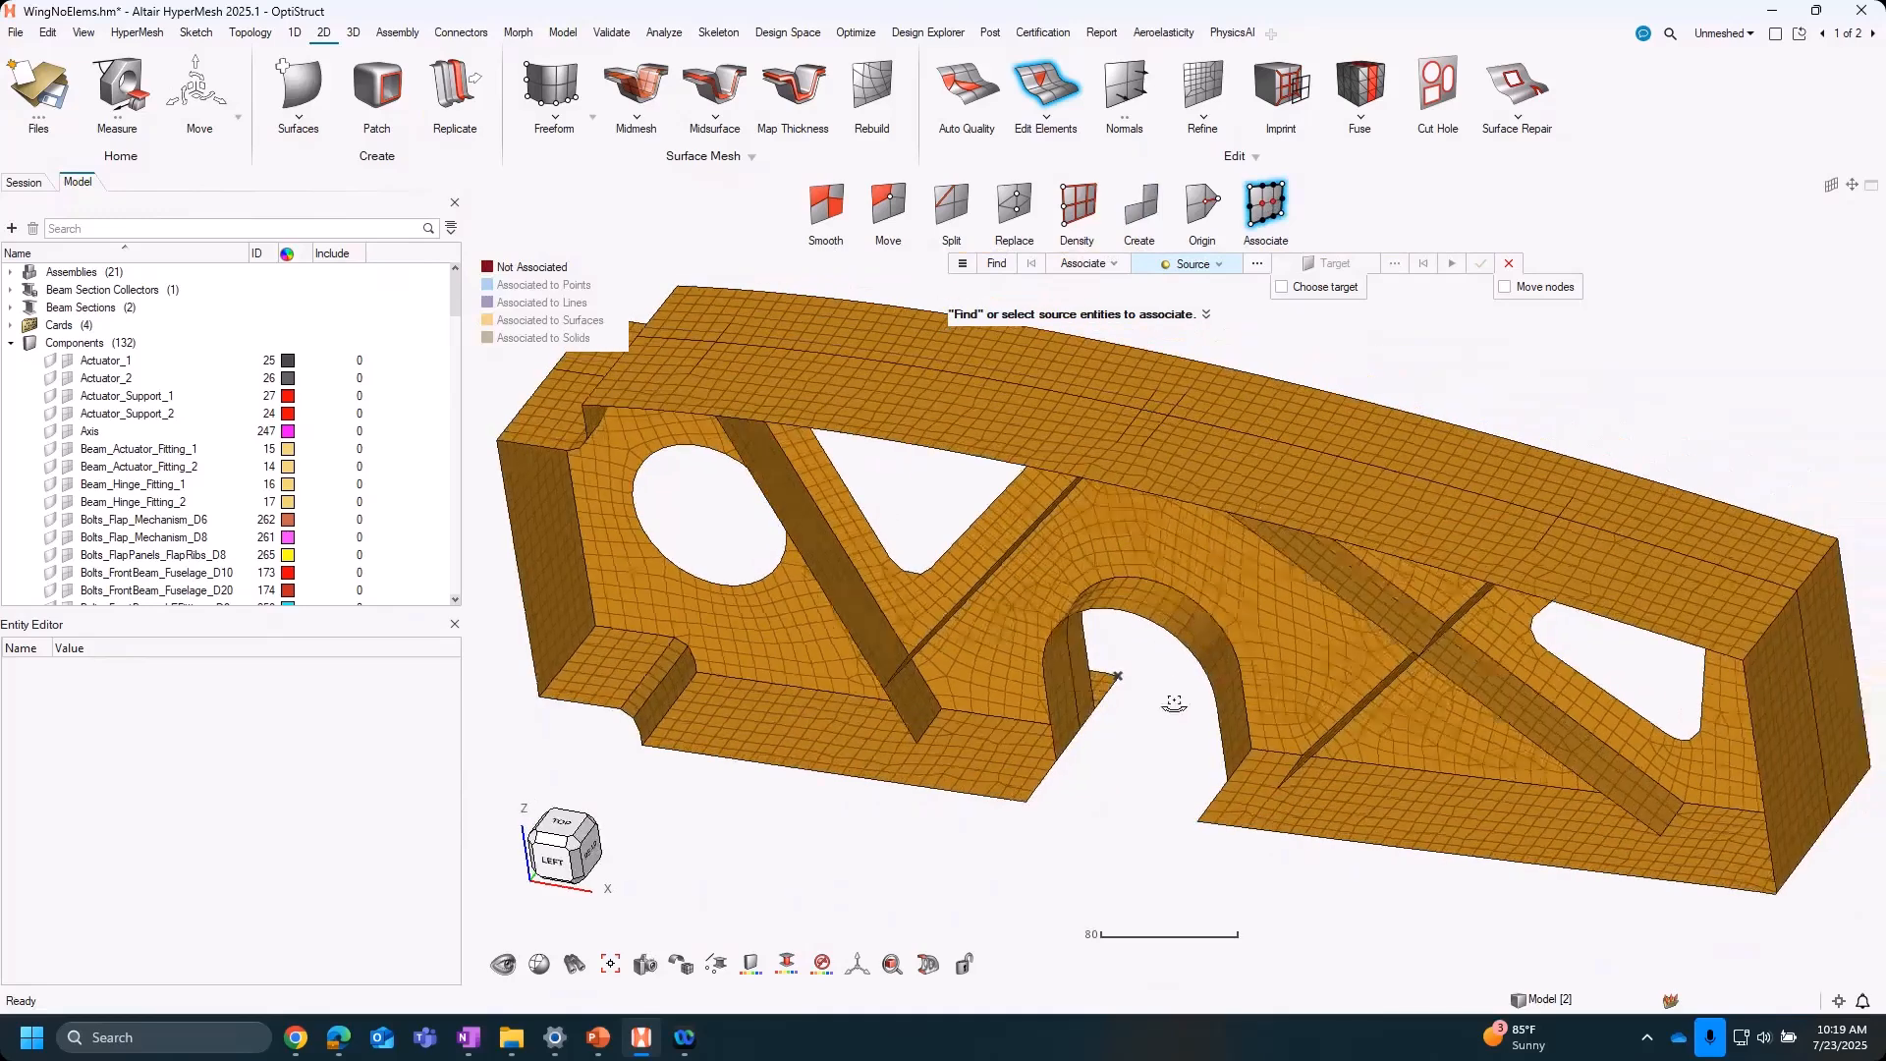
middle_drag(1174, 704, 1118, 695)
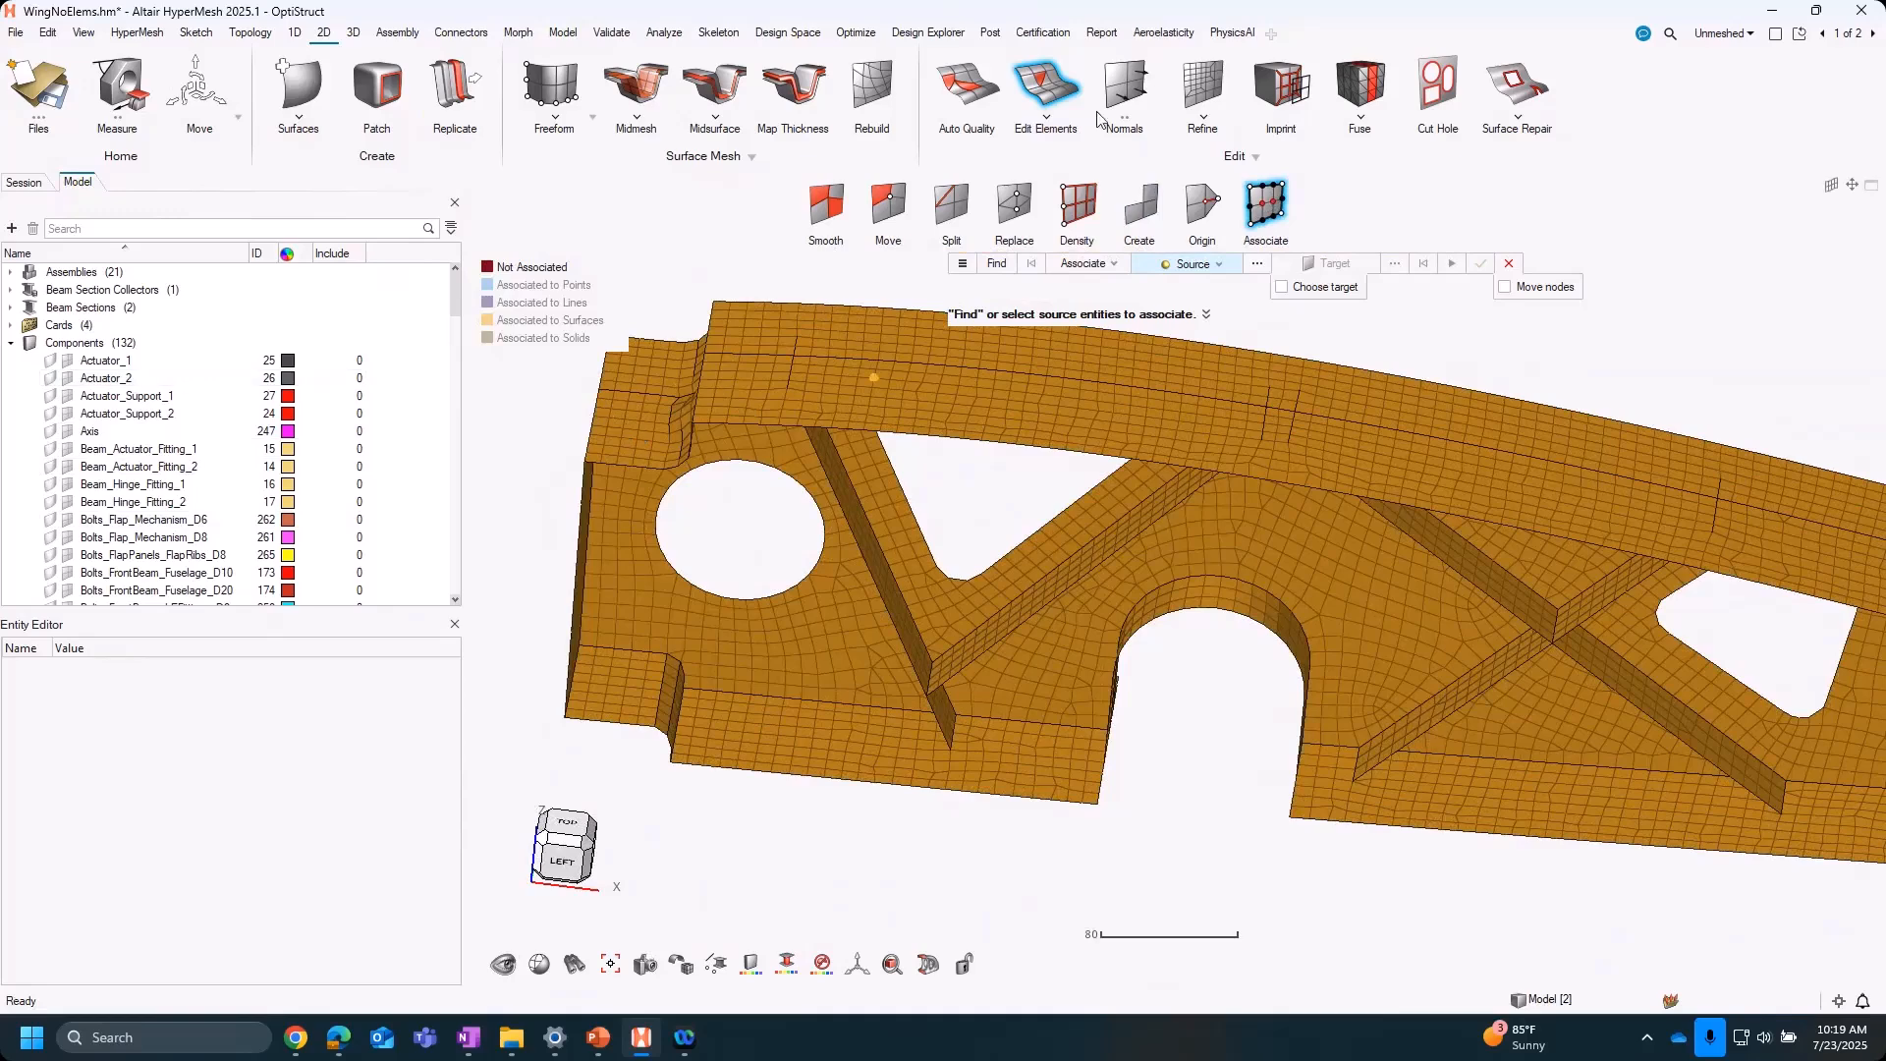
click(1056, 81)
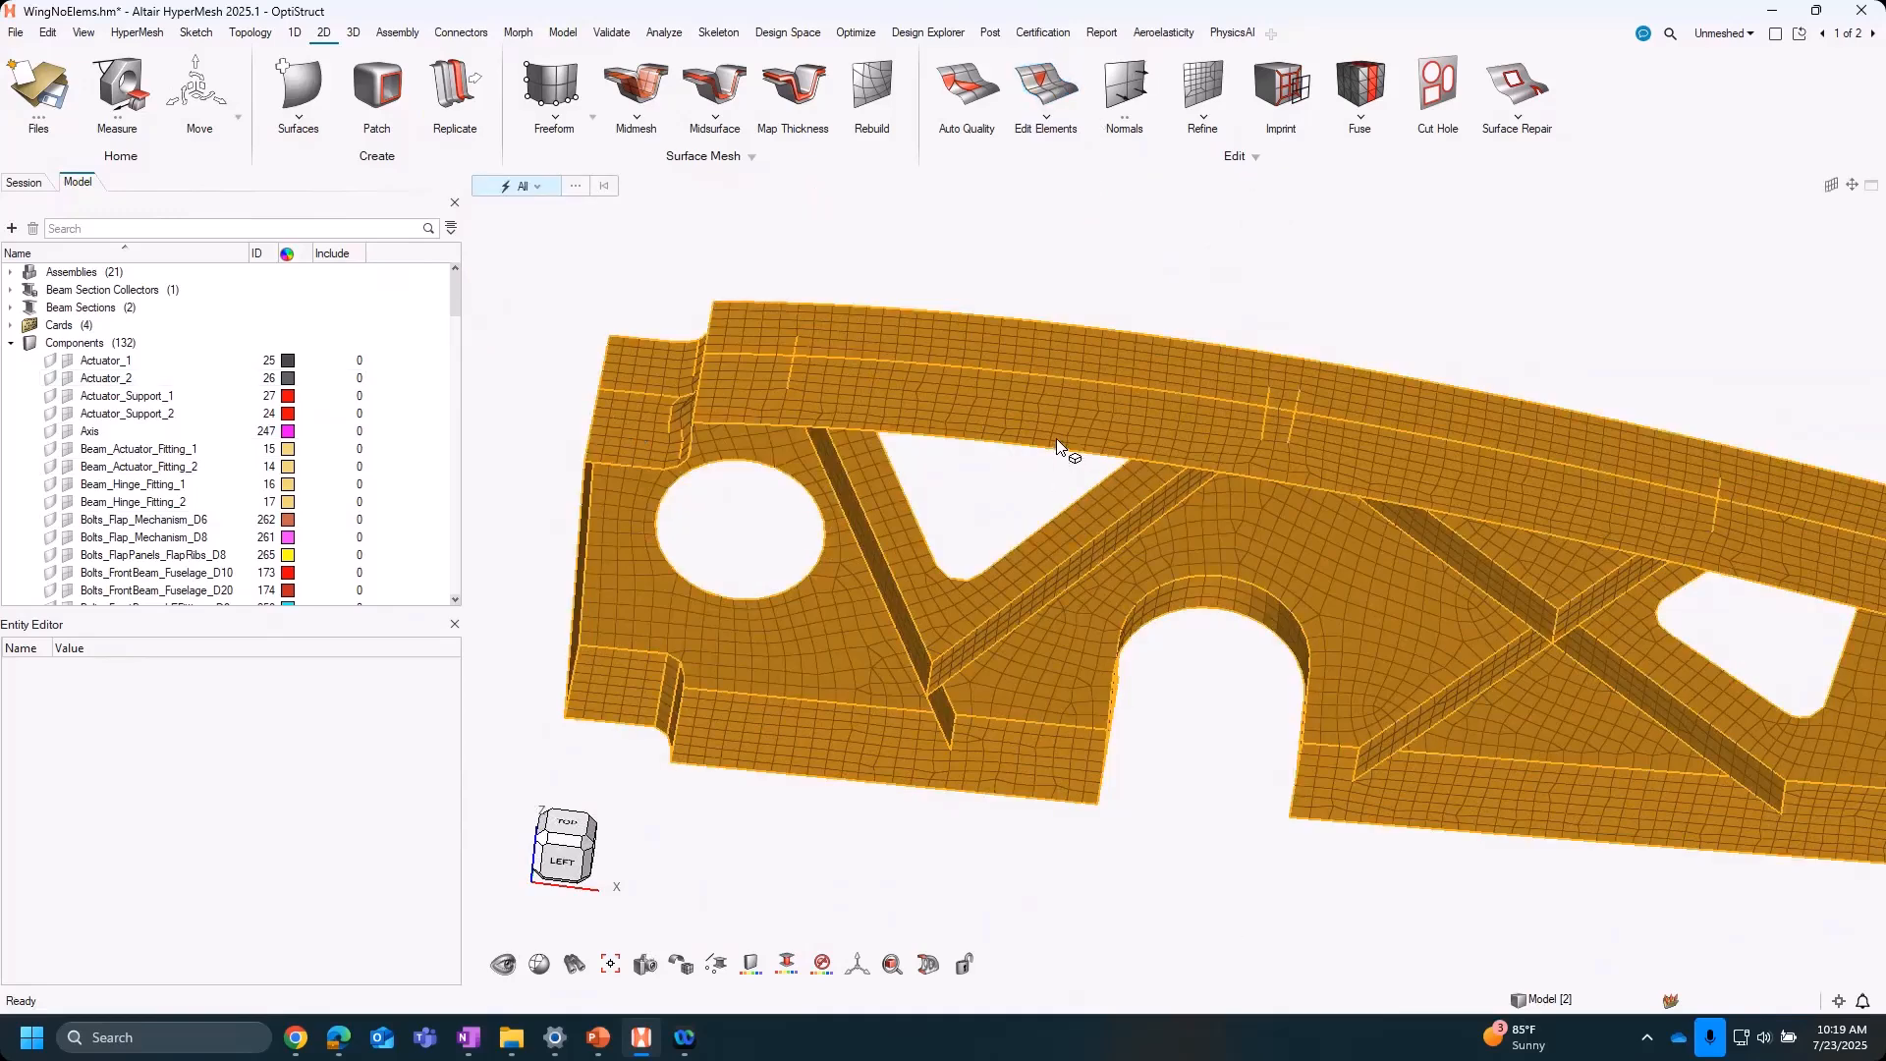
Display the geometry of the Rib_01 component again together with its mesh
click(1057, 447)
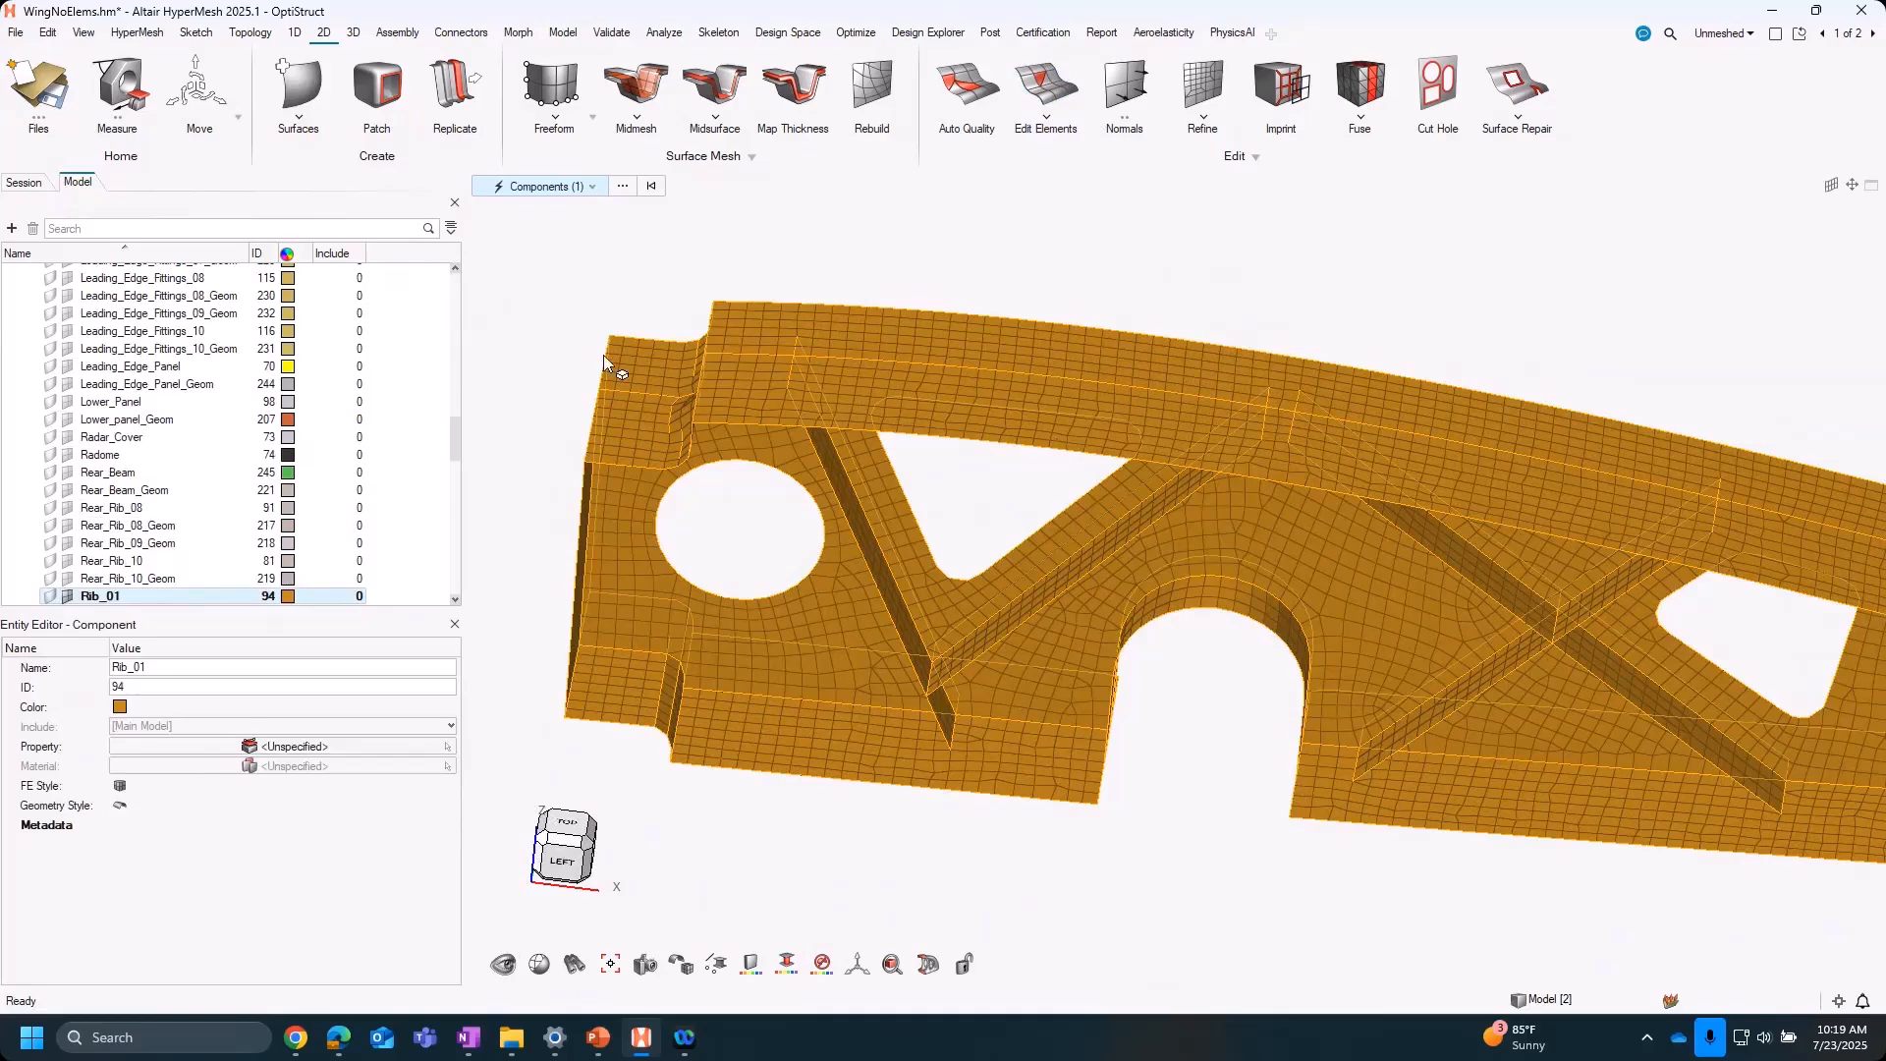
right_click(664, 483)
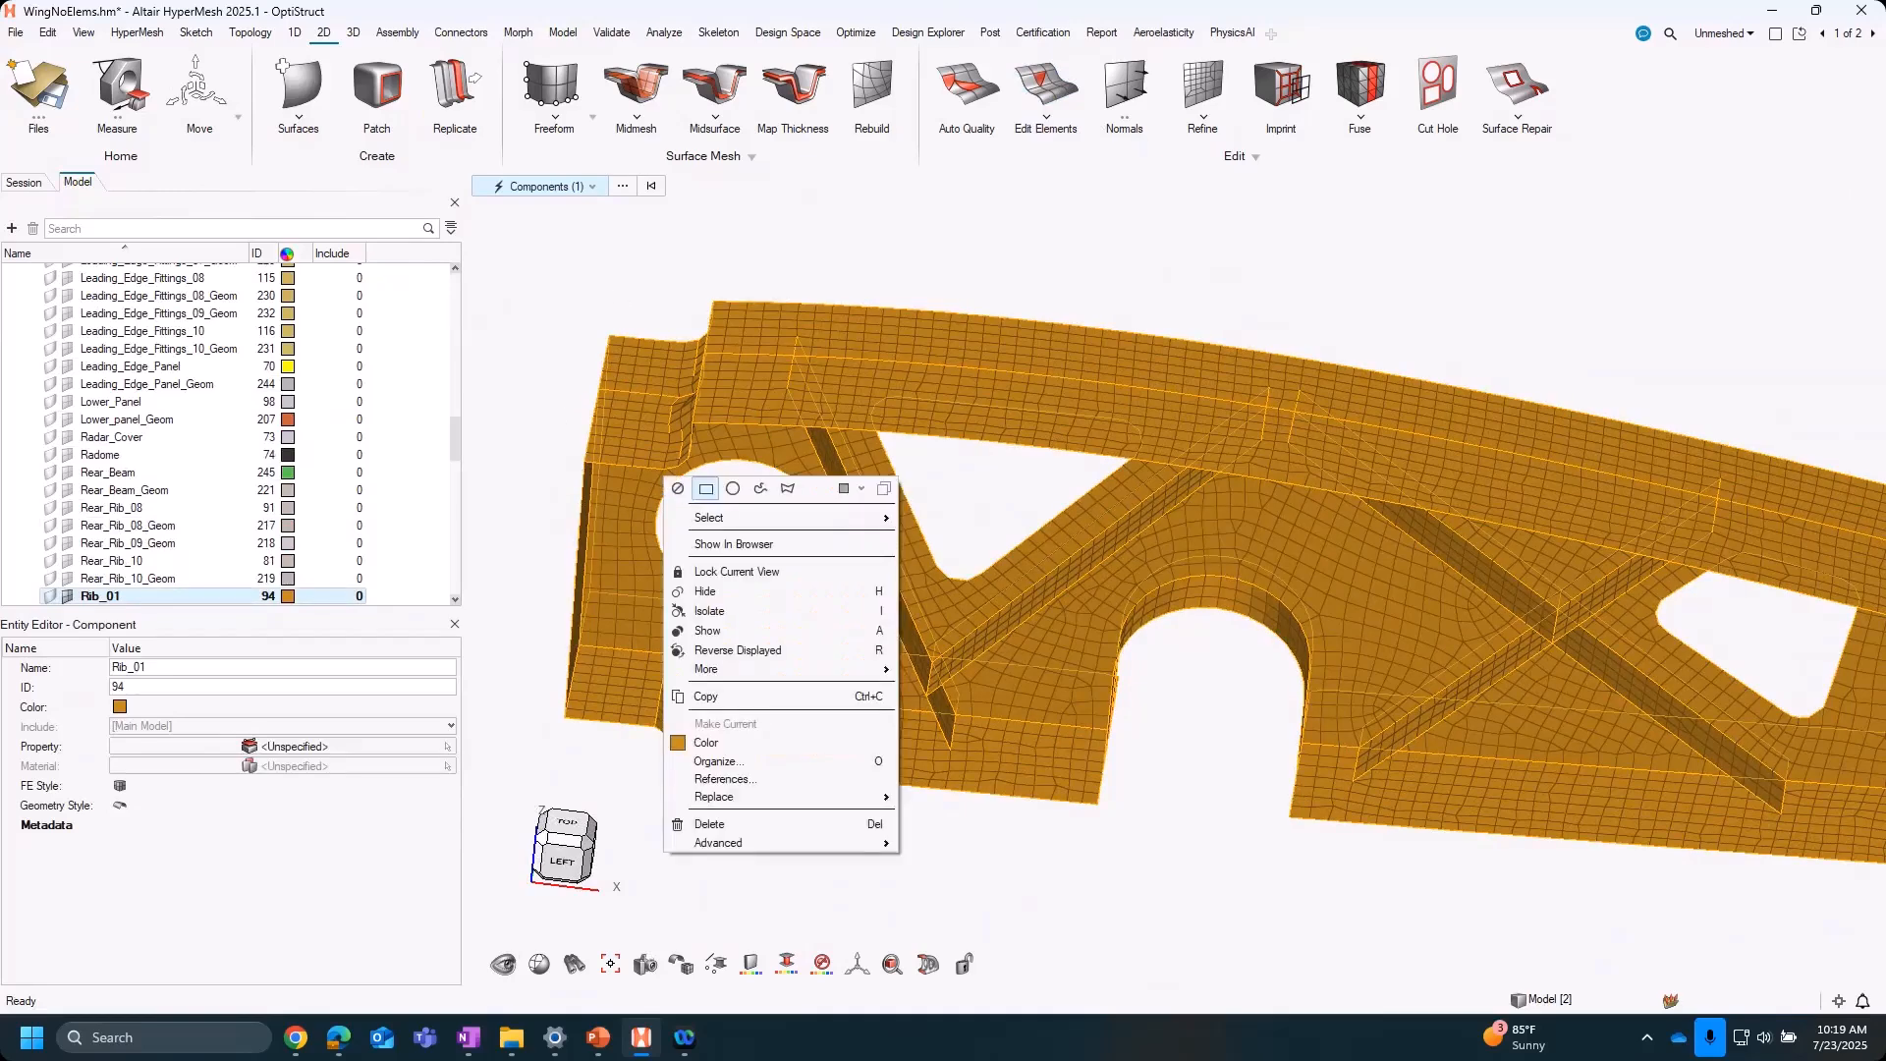
click(51, 599)
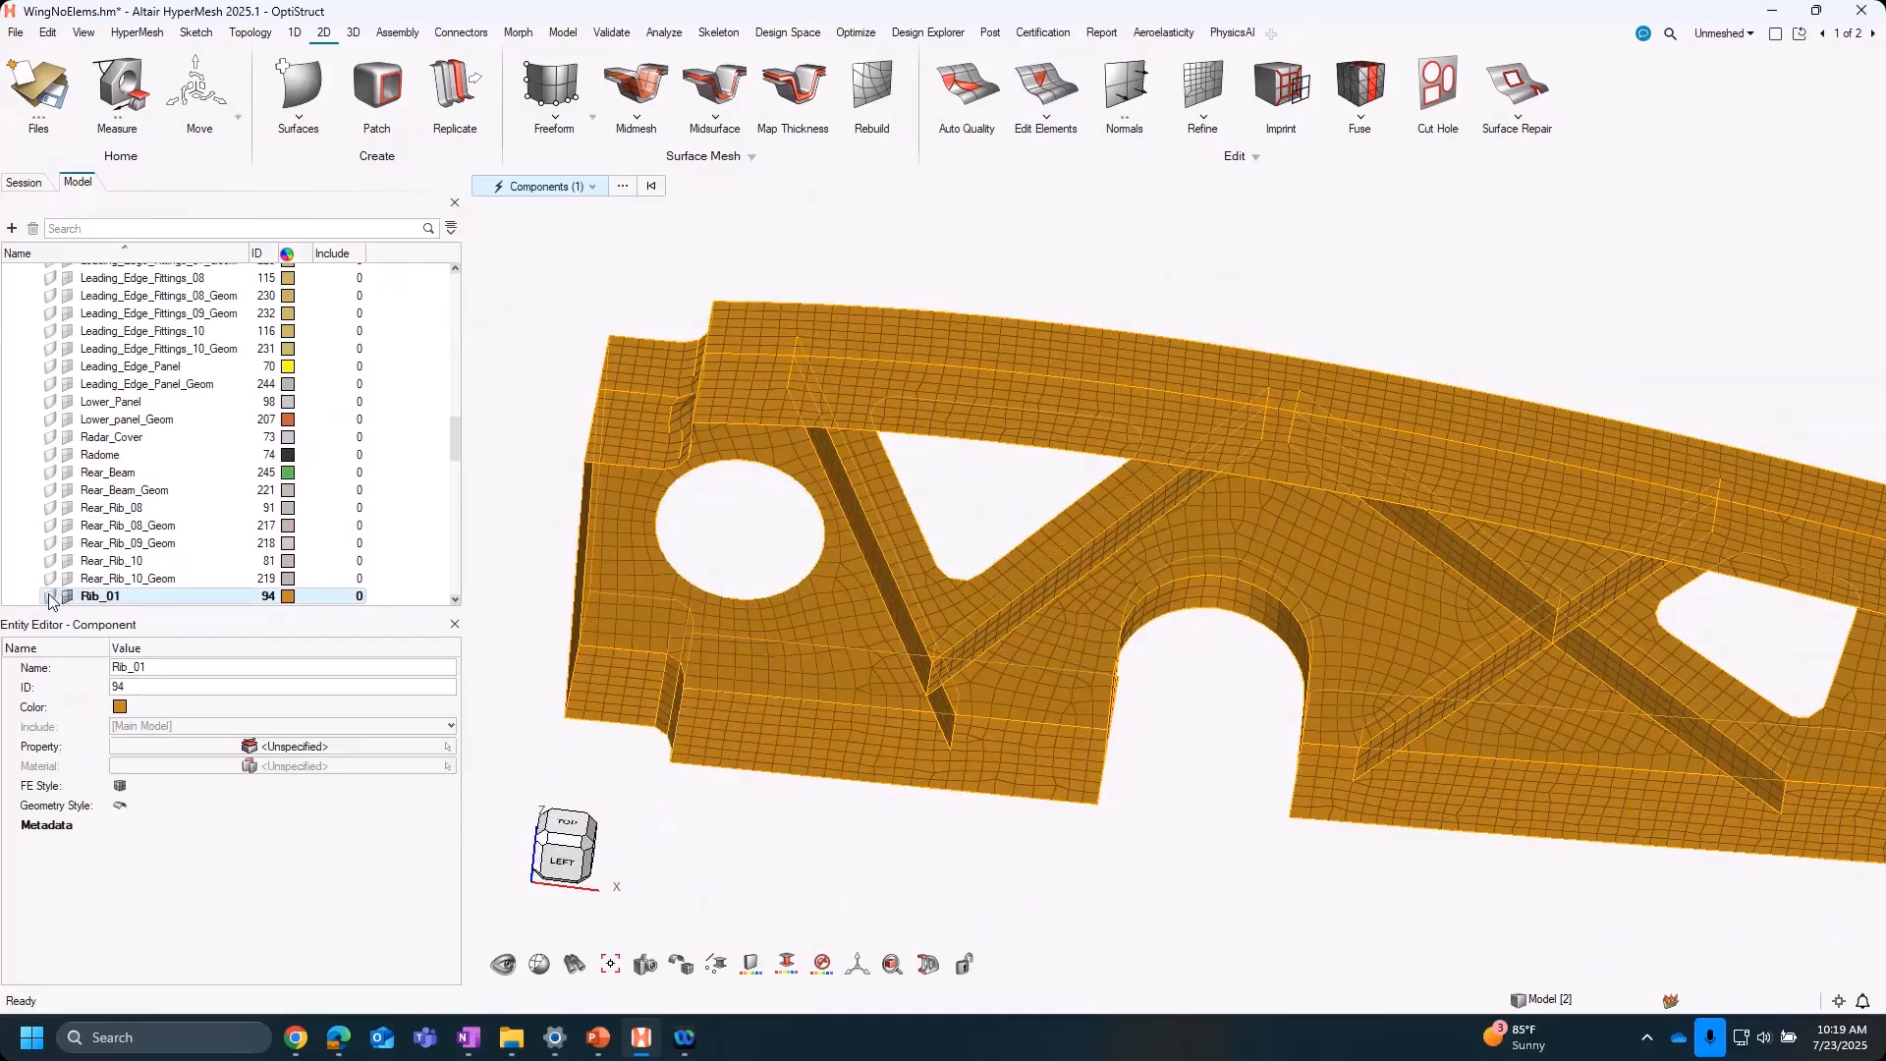
click(1251, 725)
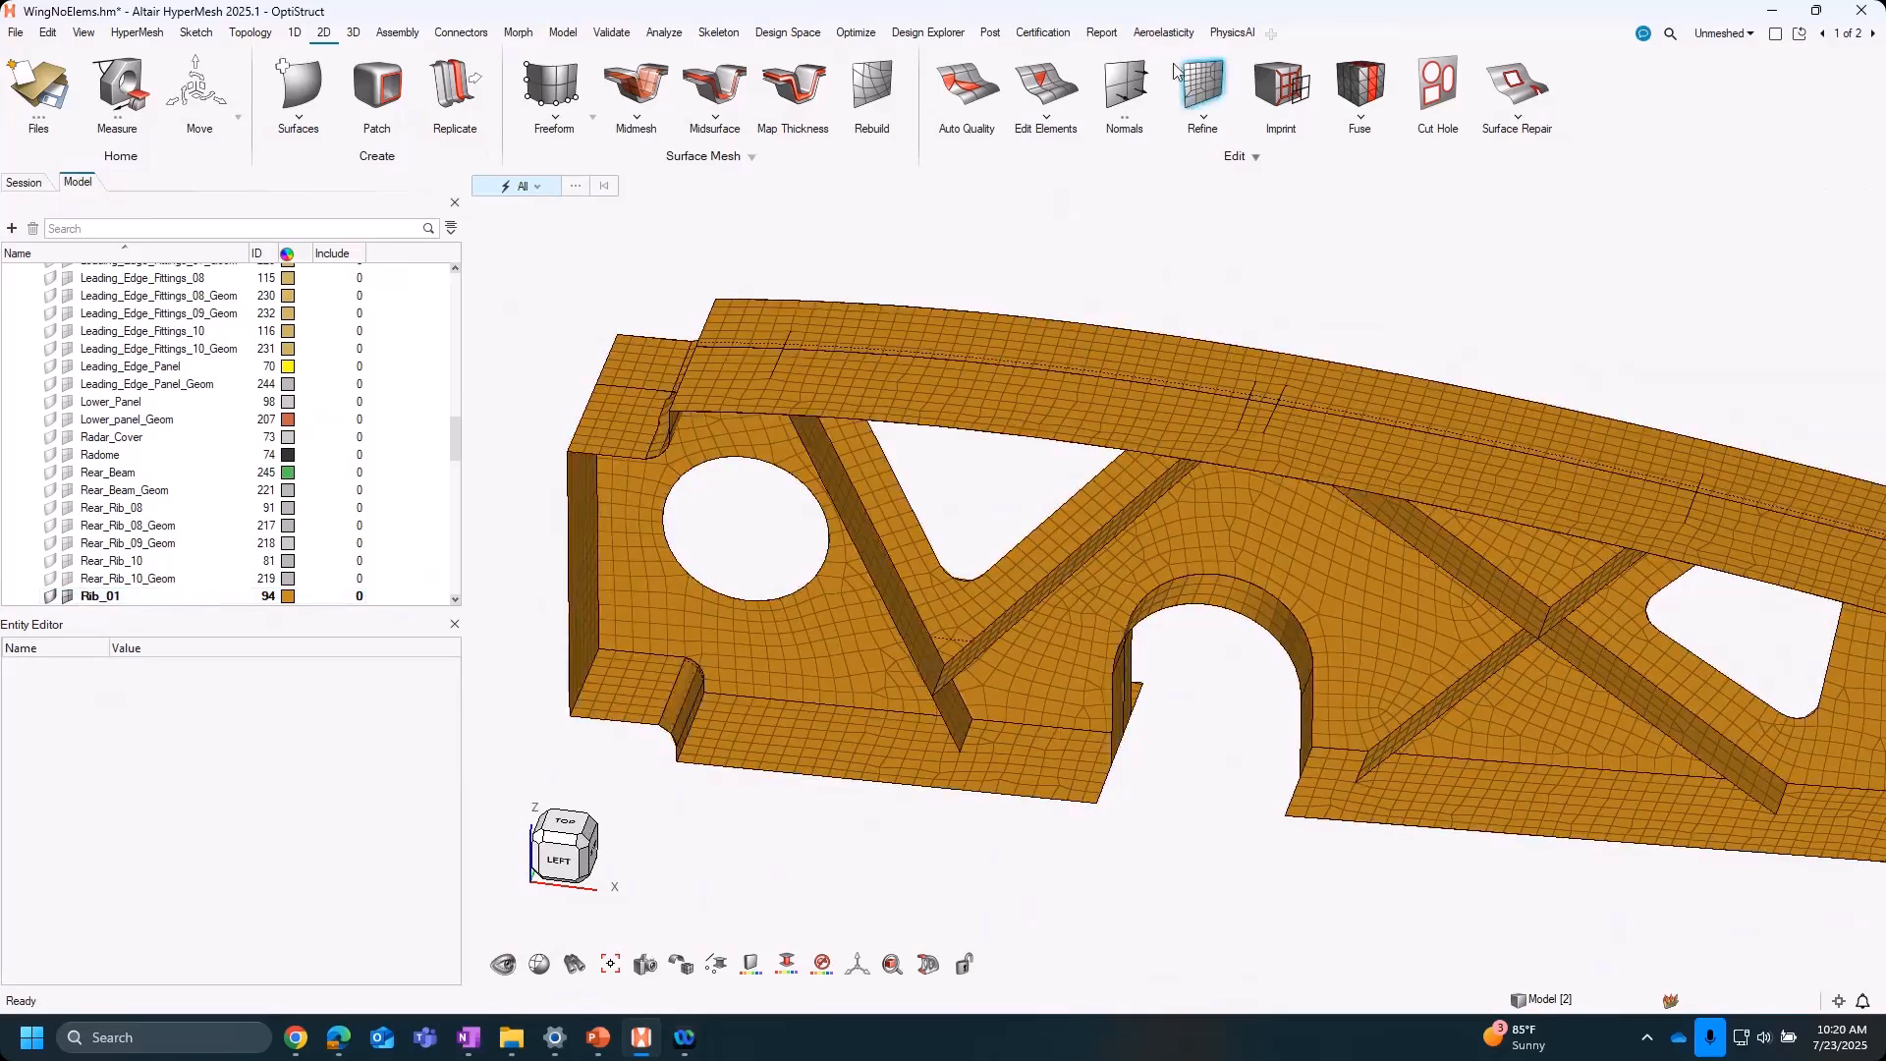
Split the lower flange surface with a Split-Interactive trim line from the web edge to the free edge, beneath the crossing stiffeners
click(258, 36)
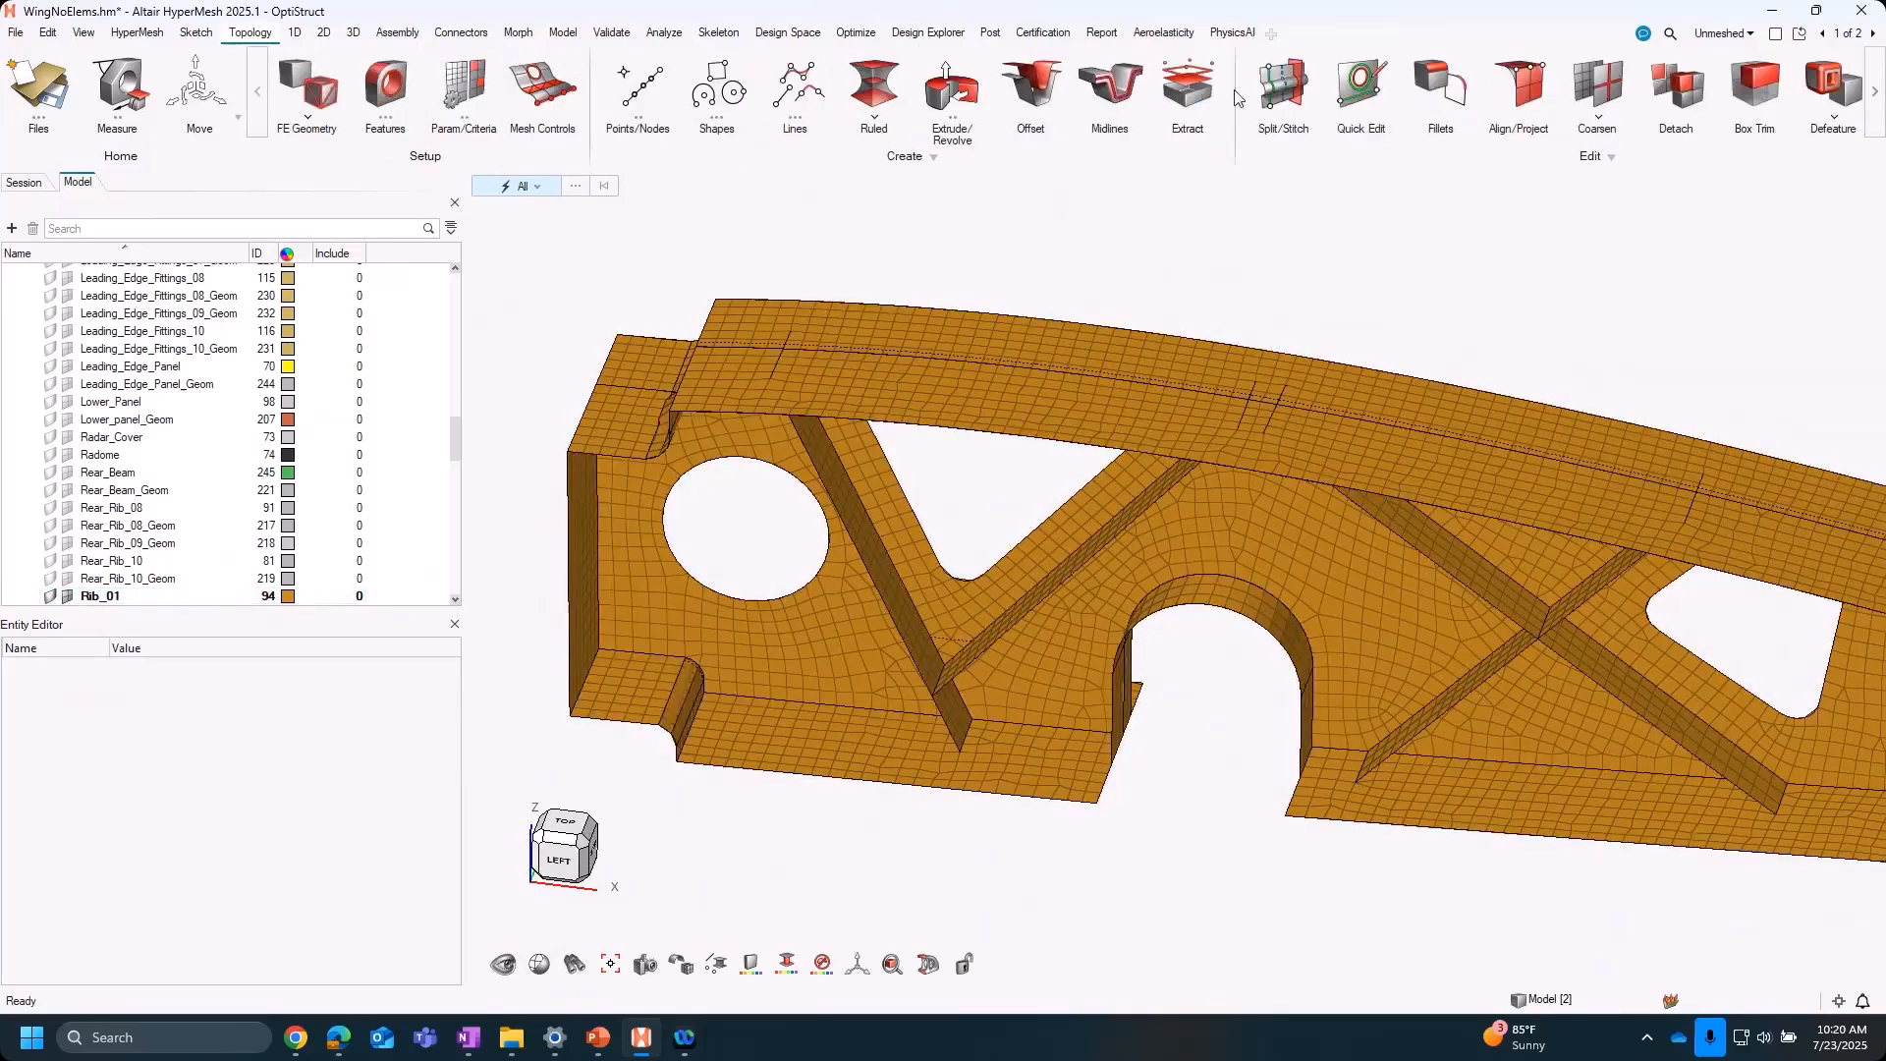
click(1288, 90)
click(1259, 186)
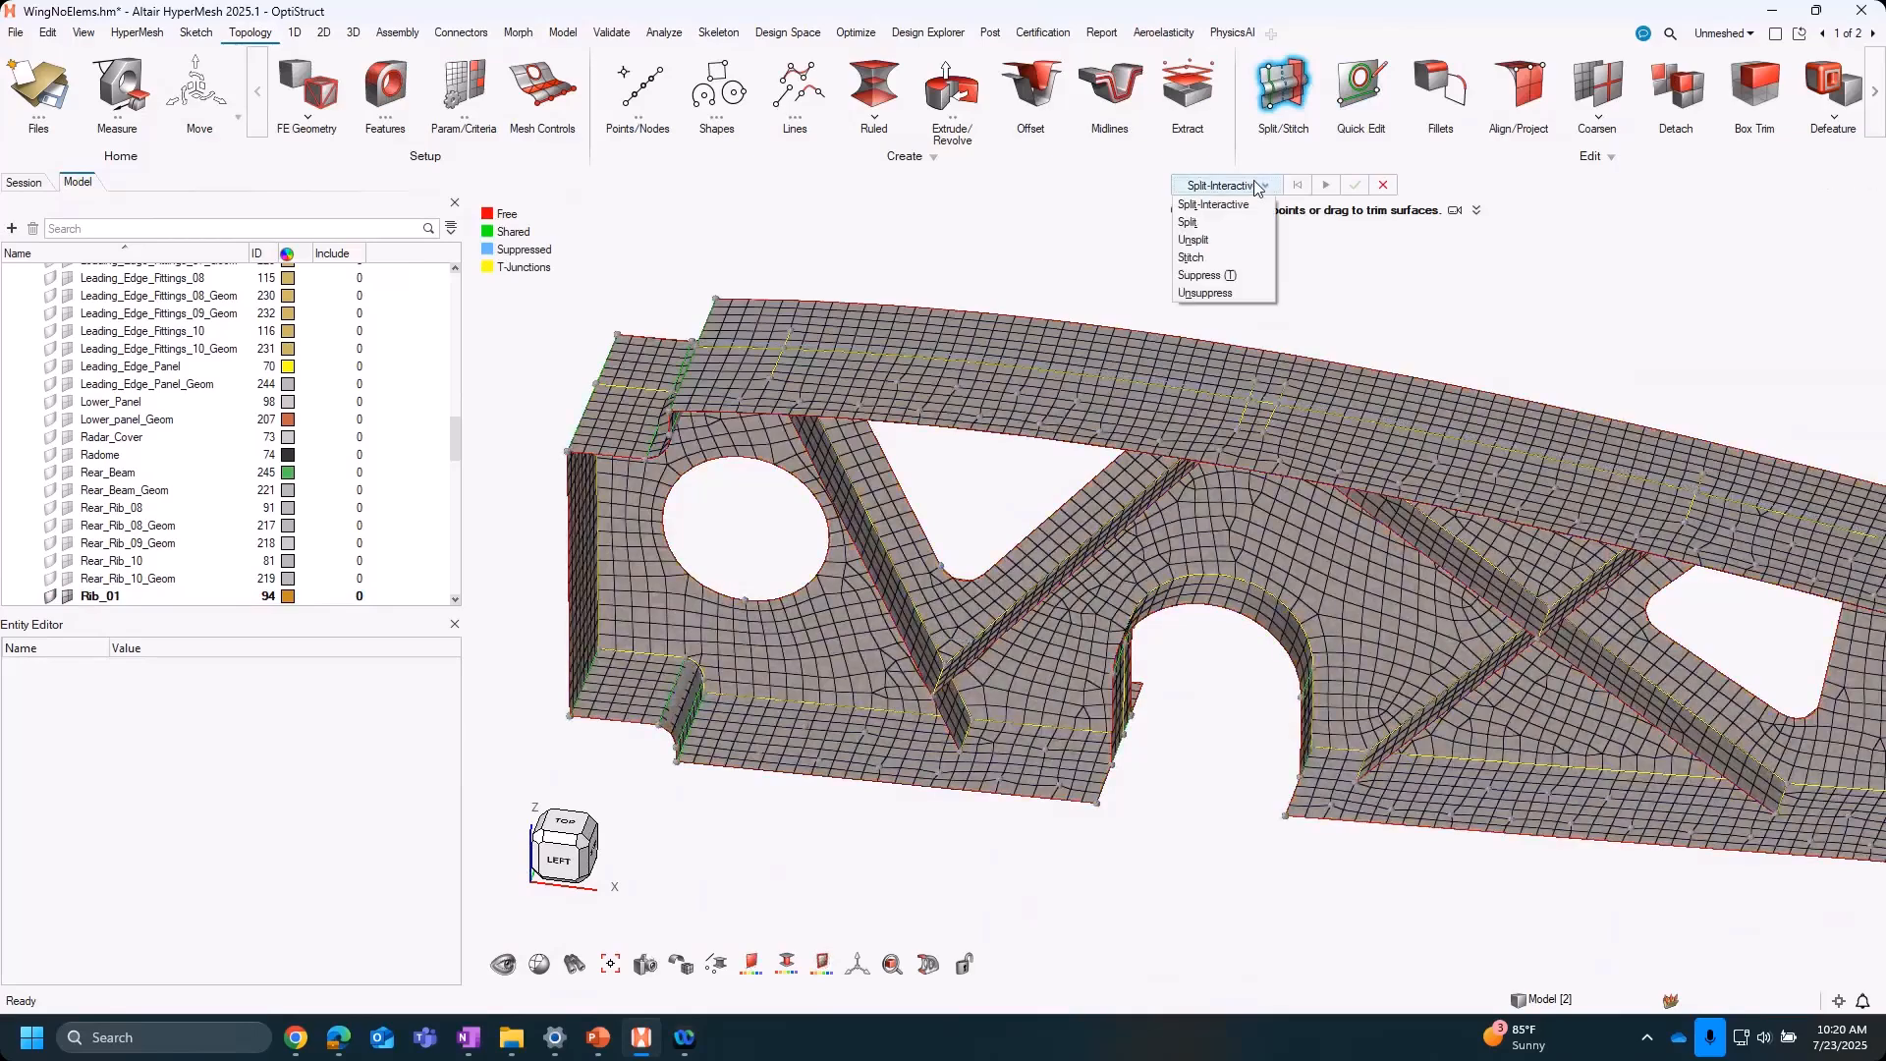
click(1513, 251)
right_drag(1623, 370, 1582, 287)
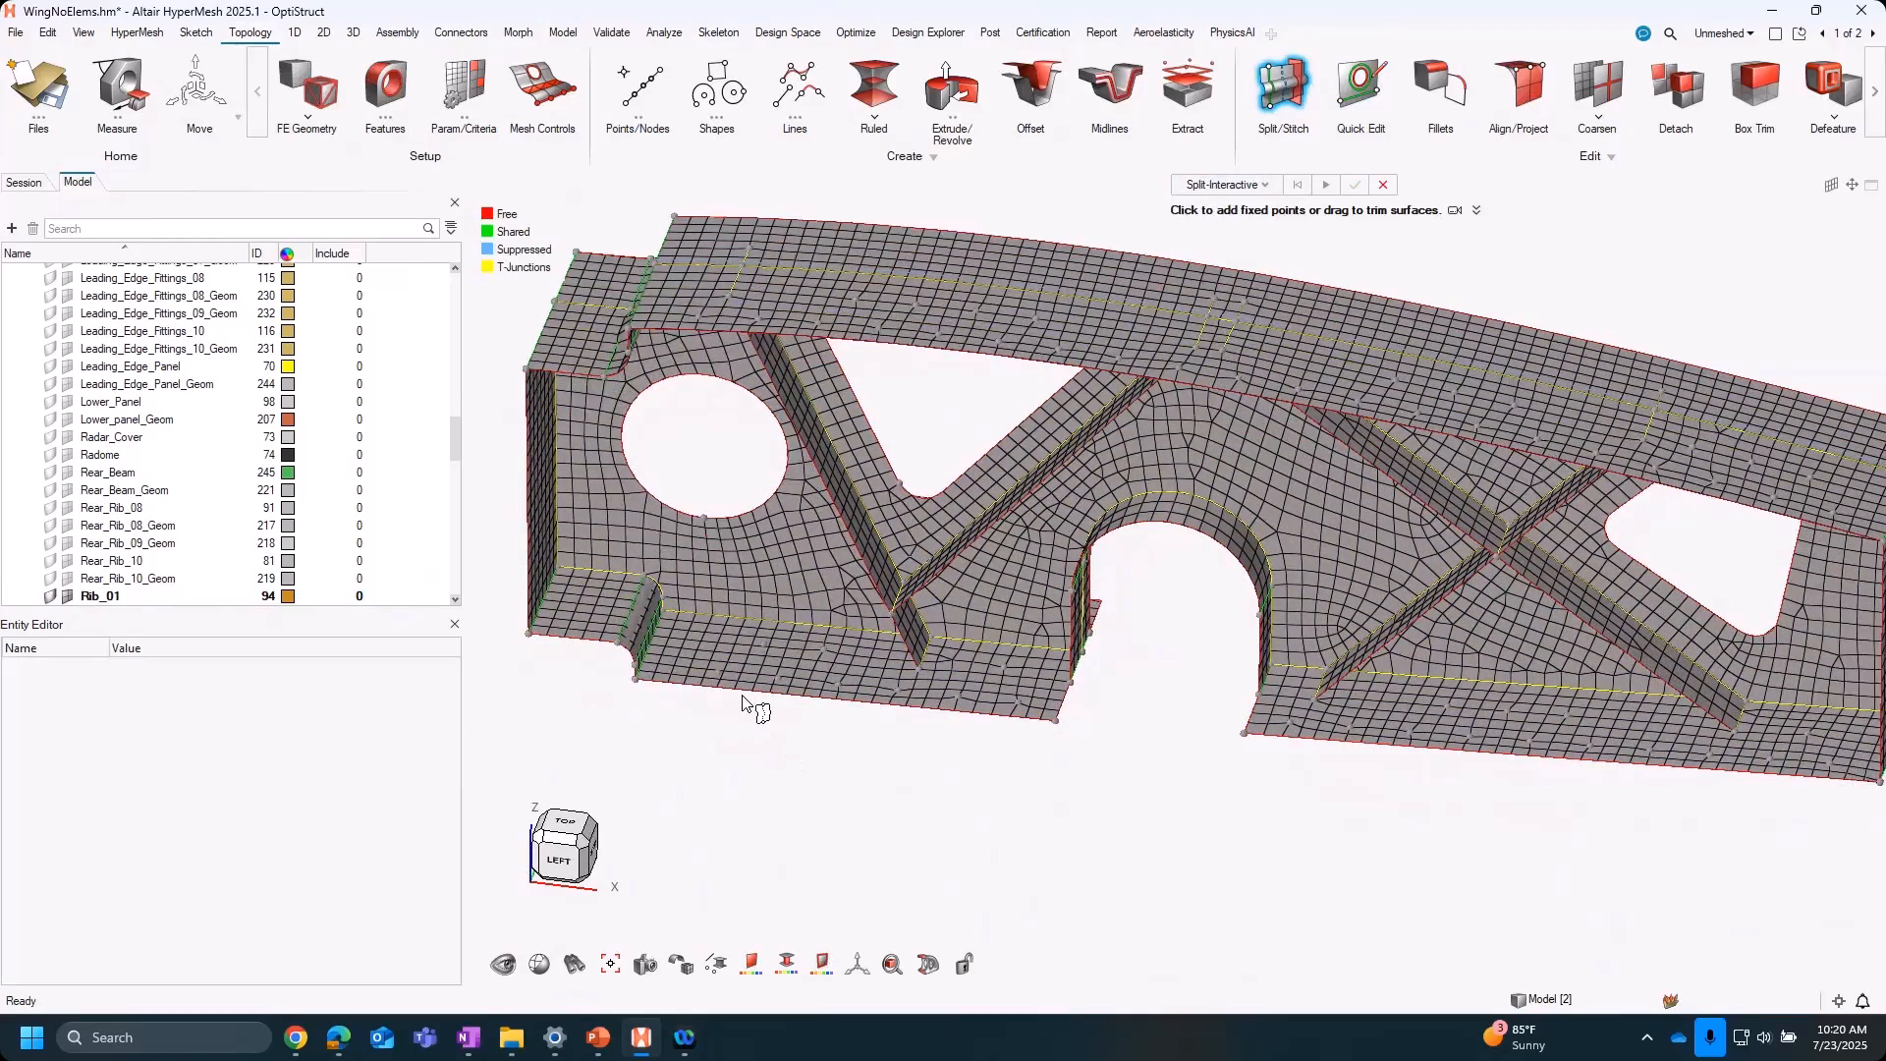
scroll(746, 702, up, 10)
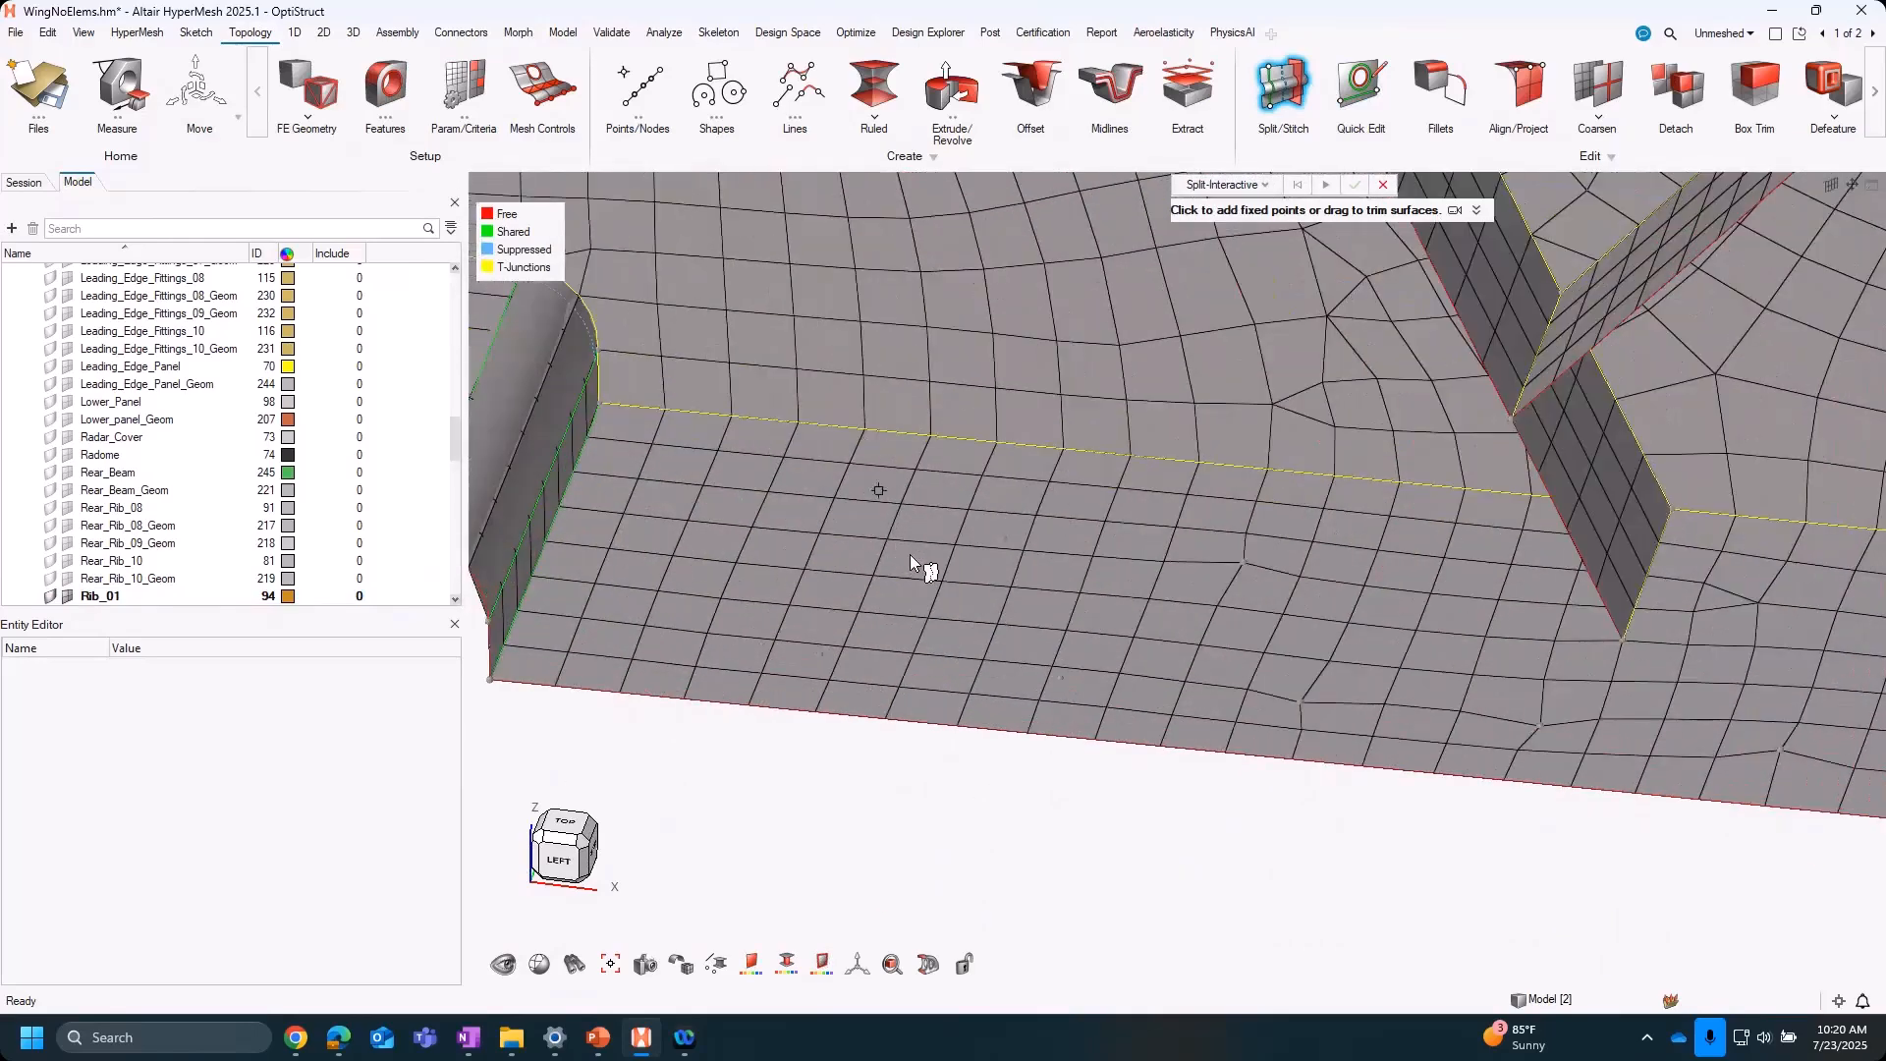
scroll(909, 554, down, 10)
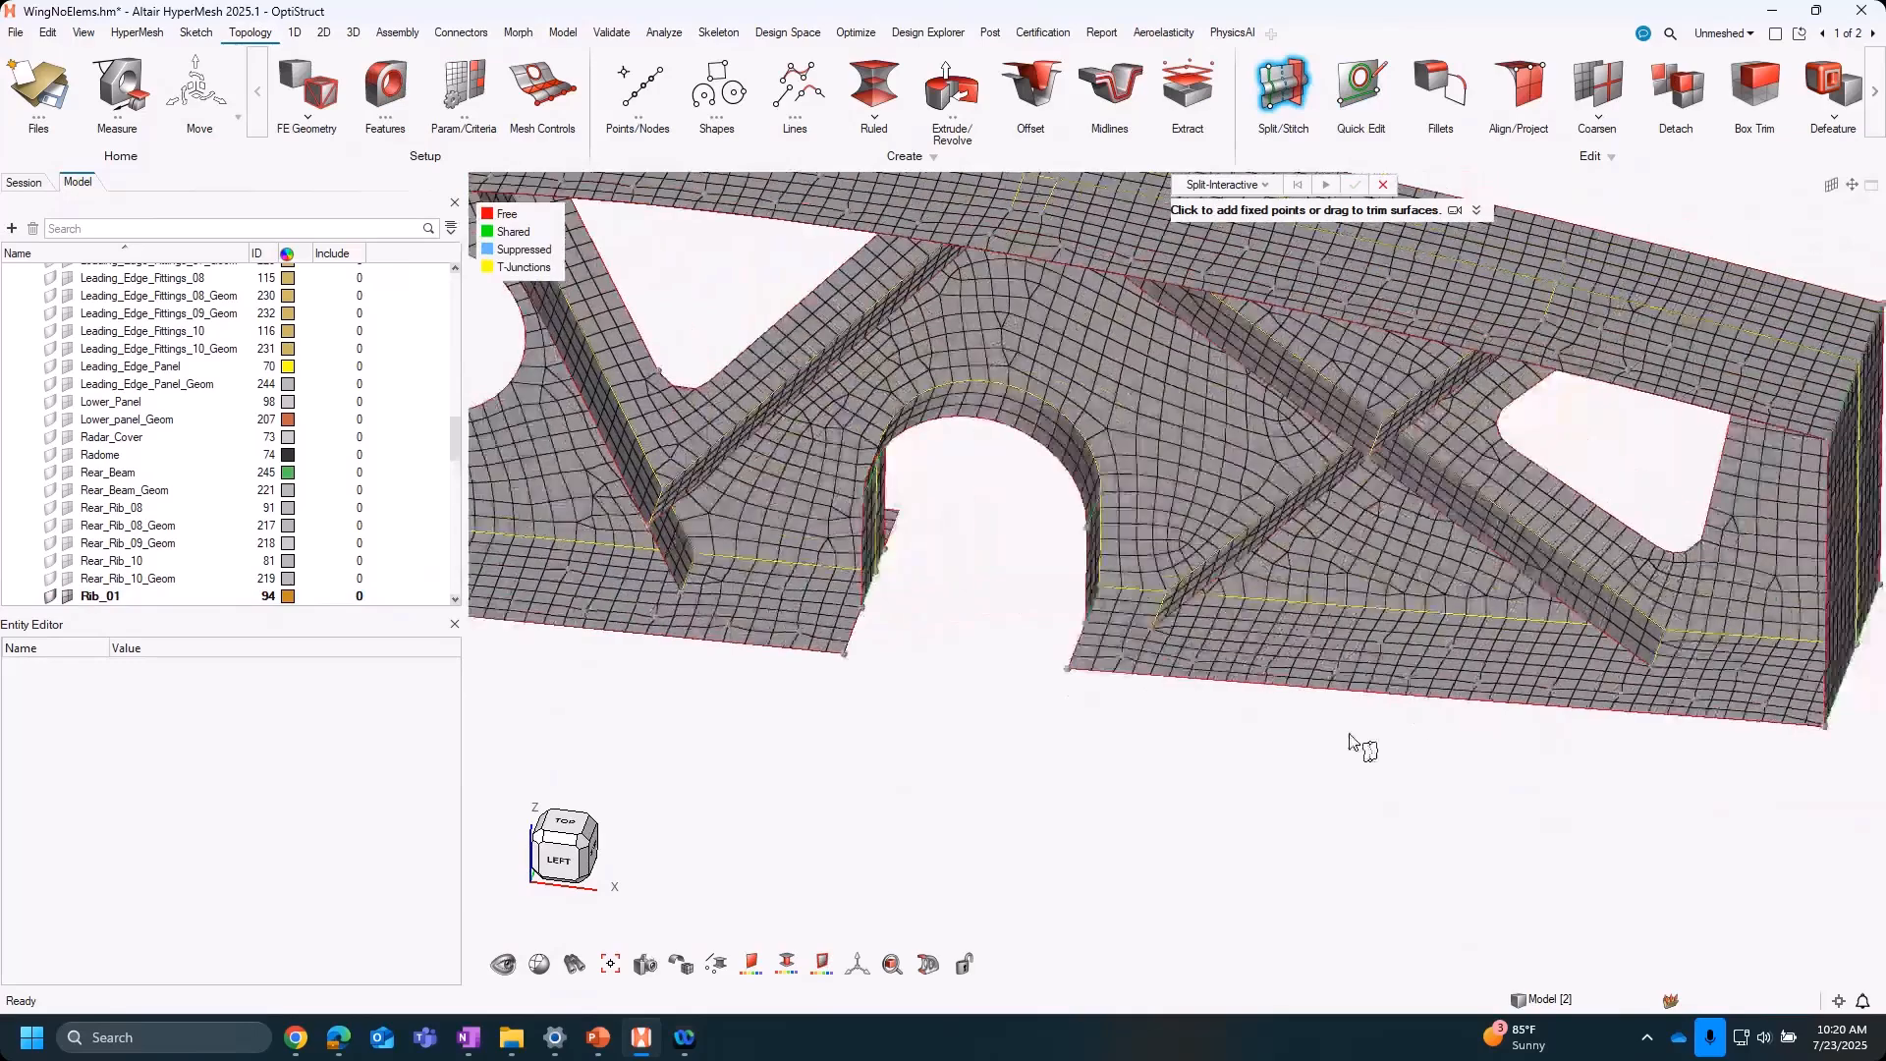
scroll(1523, 623, up, 10)
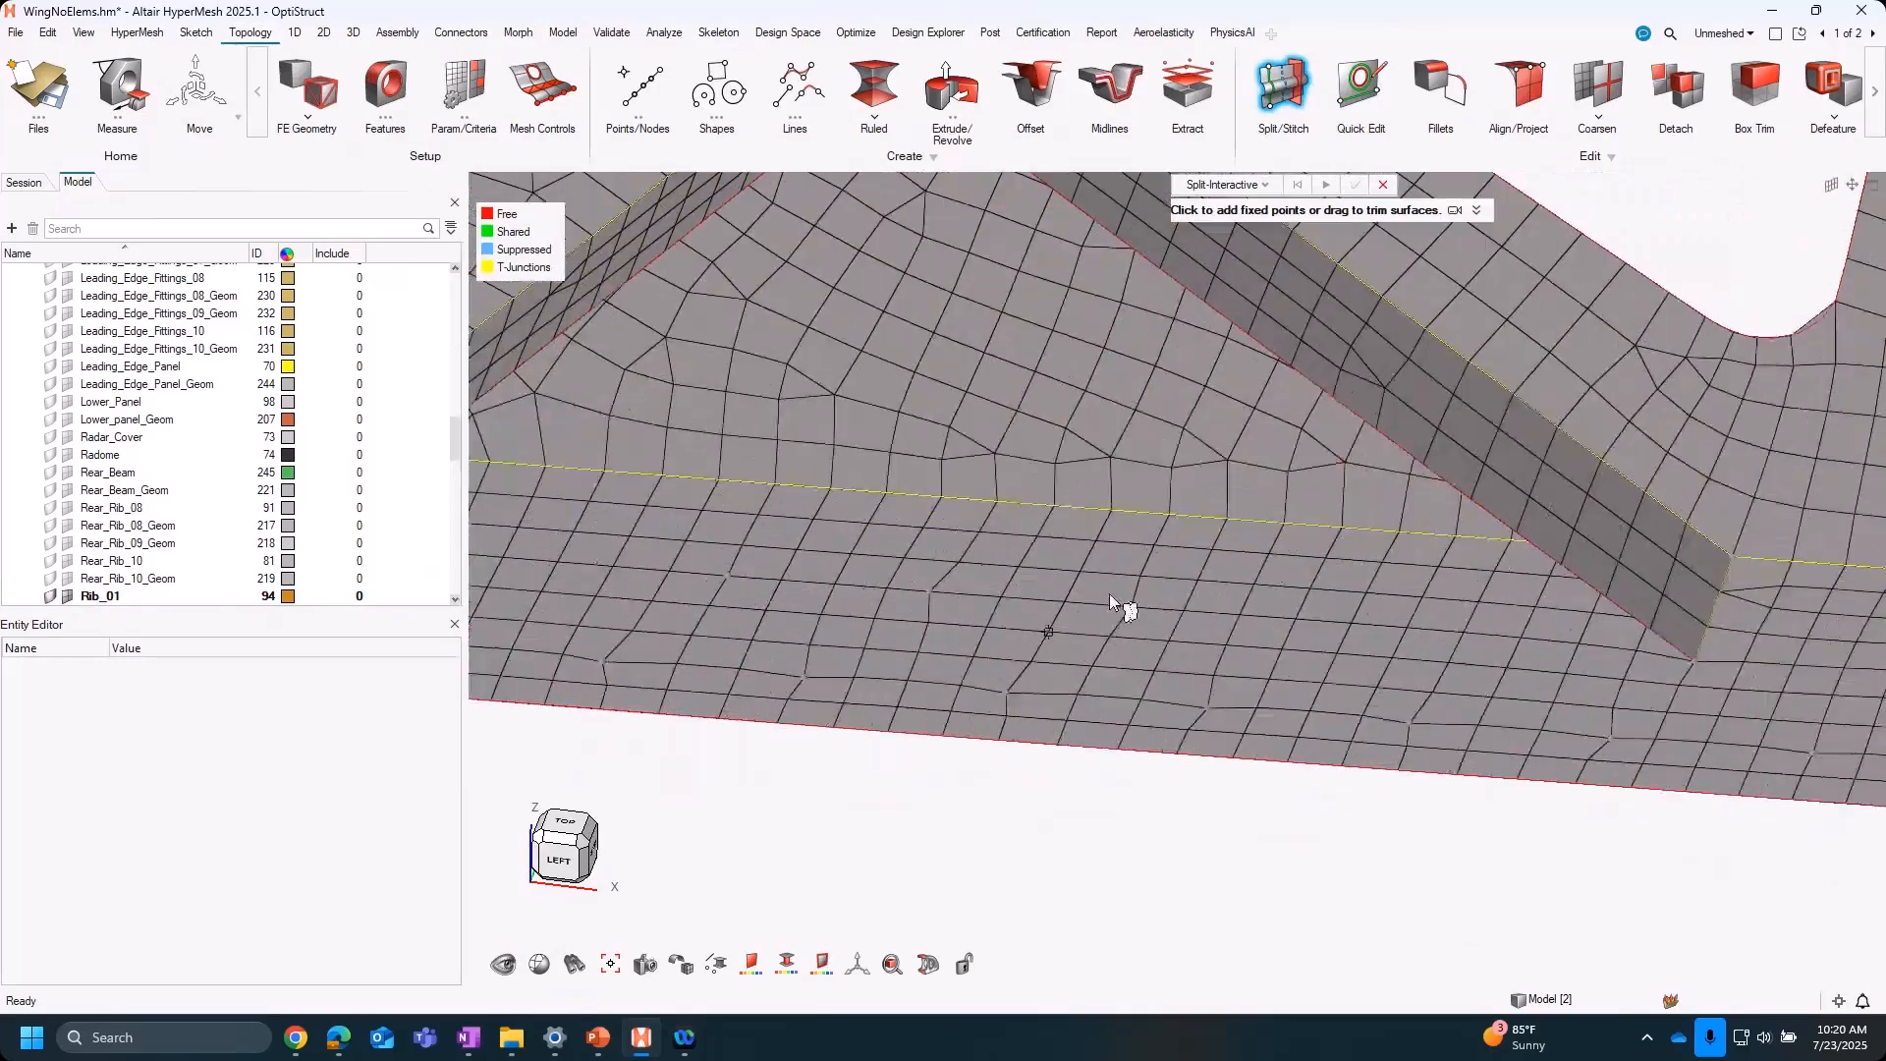
scroll(1060, 613, up, 2)
middle_drag(1062, 617, 1146, 642)
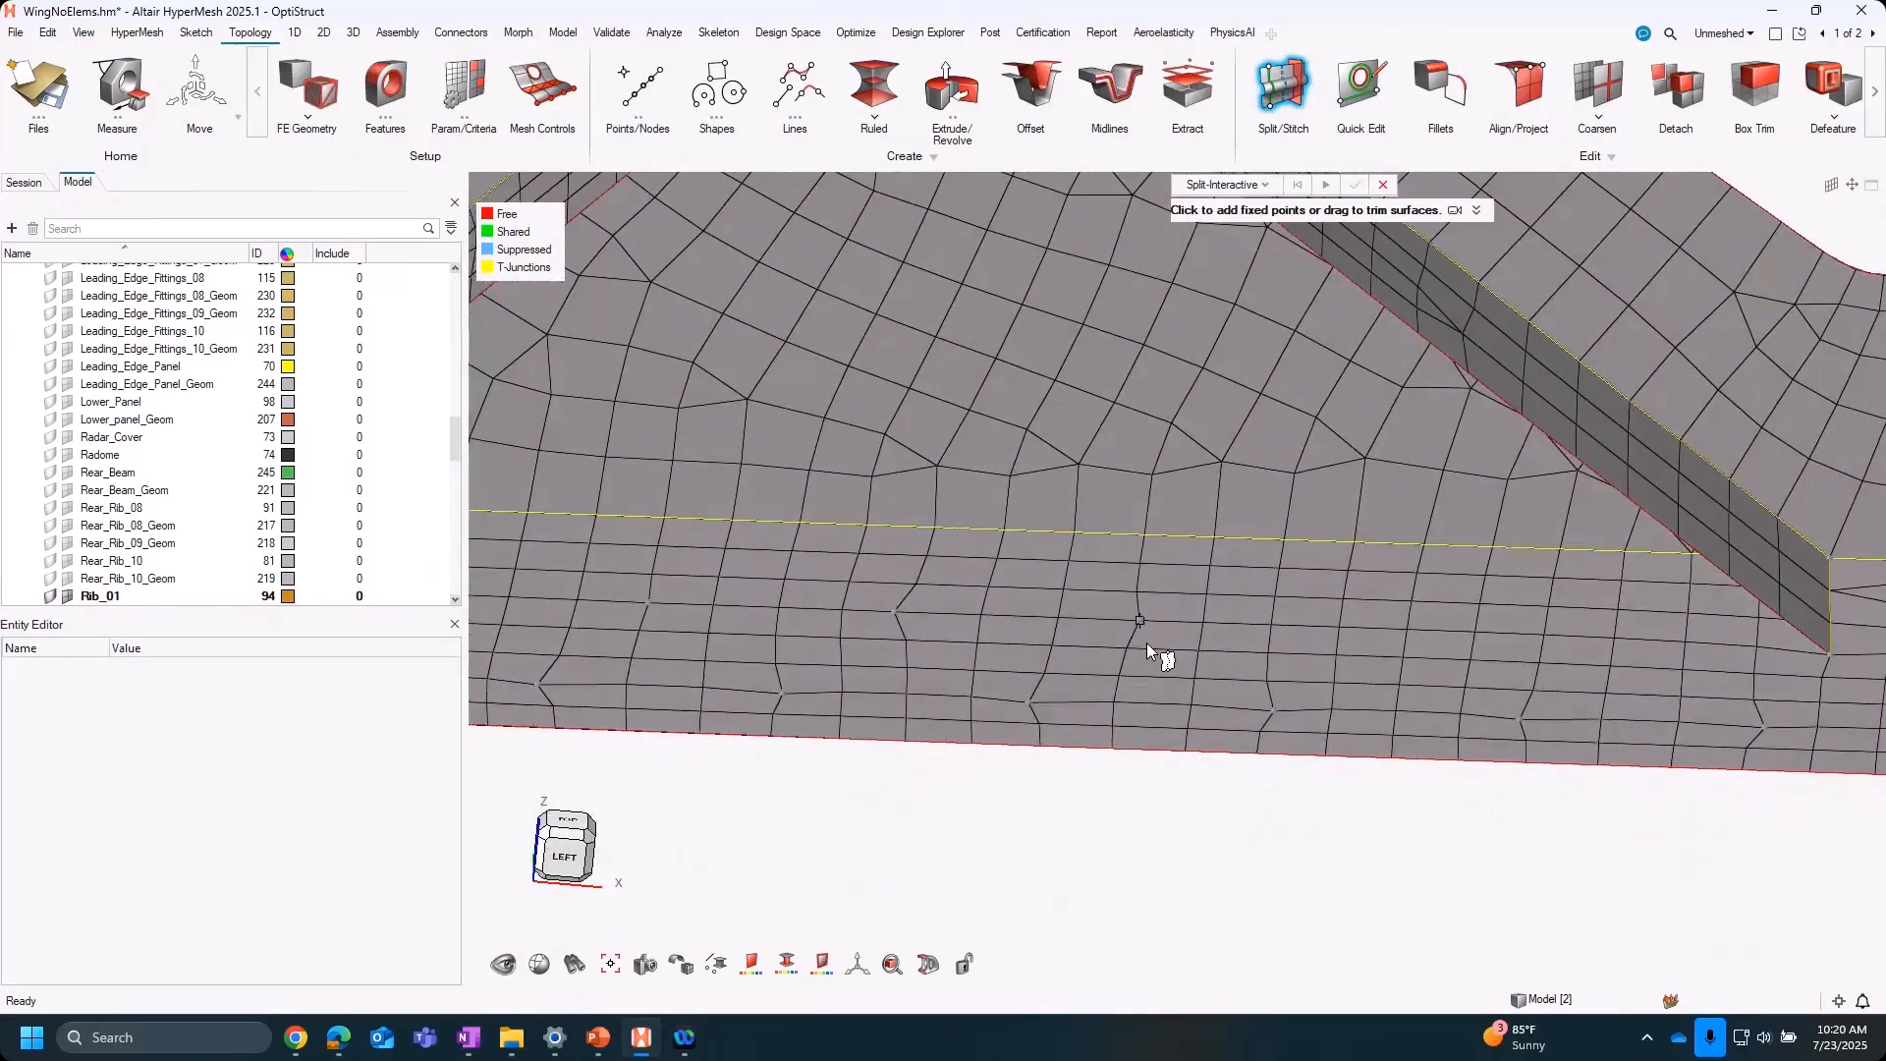
scroll(1147, 643, down, 3)
scroll(1063, 623, up, 4)
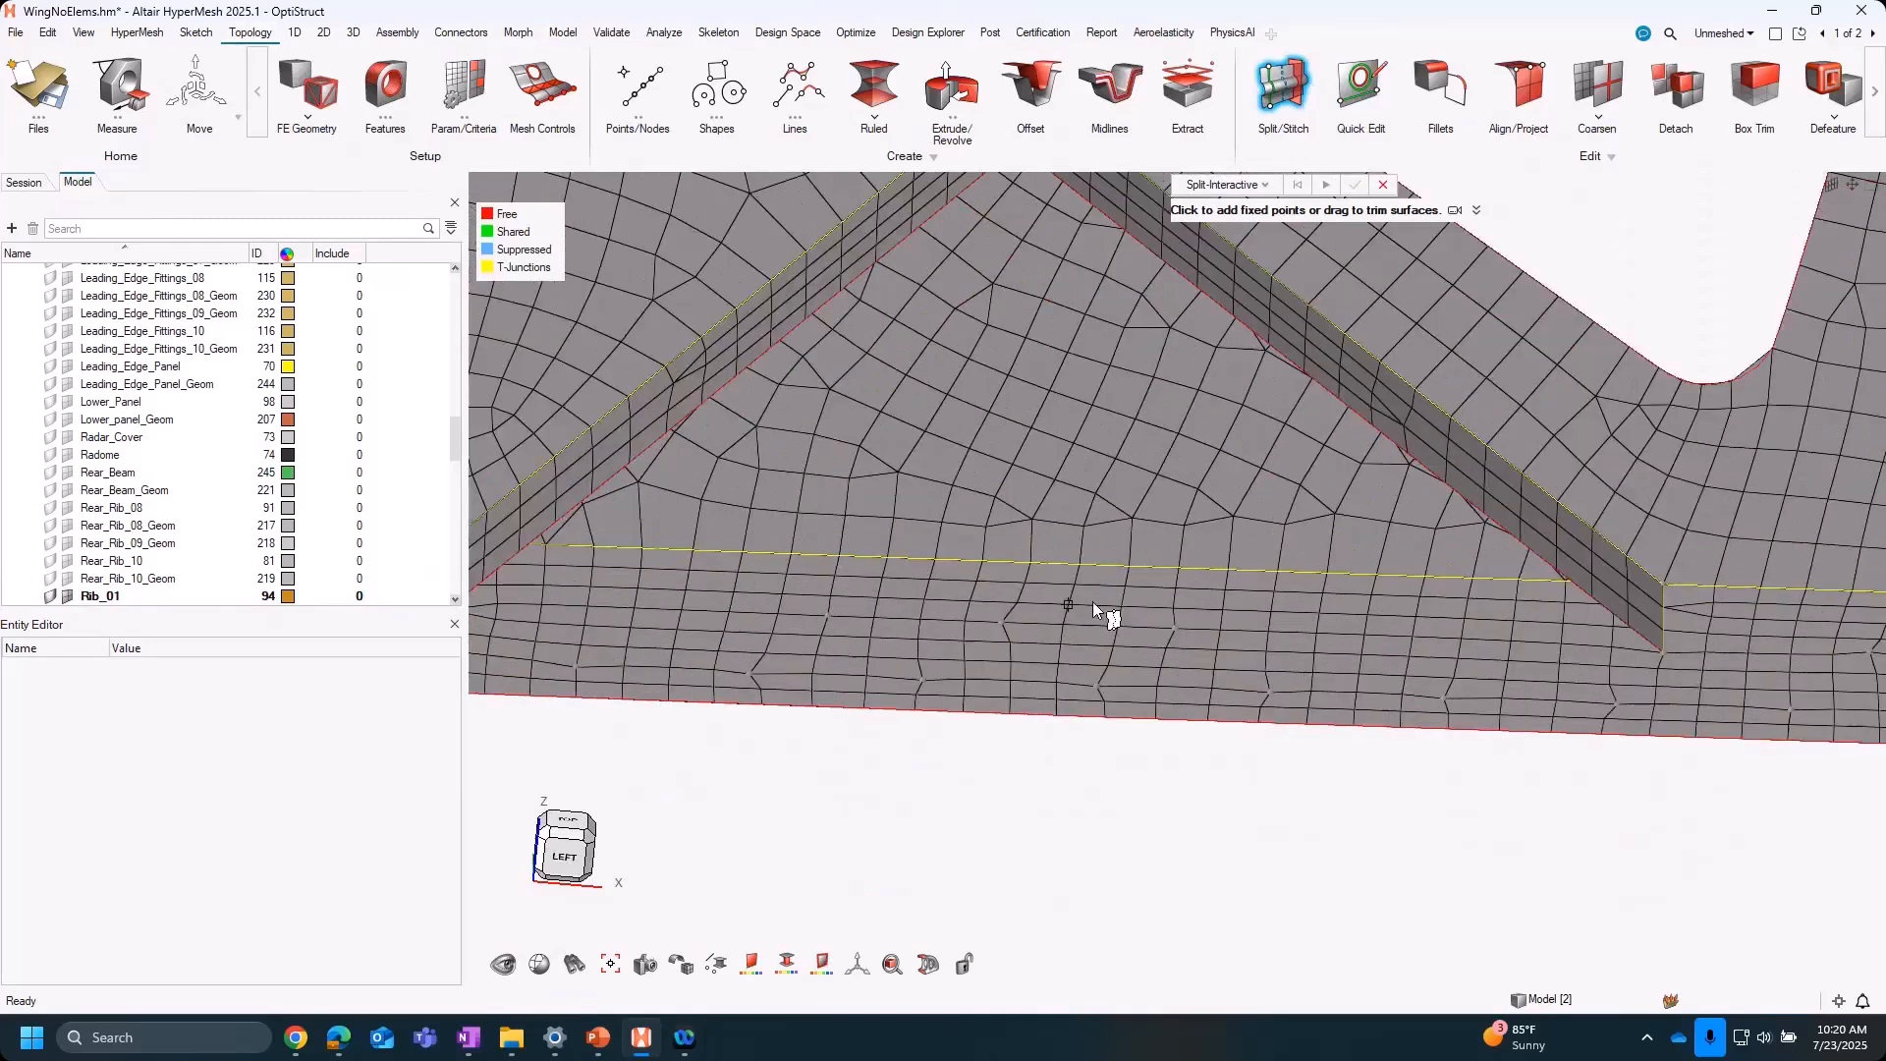
drag(1082, 545, 1085, 764)
scroll(1208, 811, down, 4)
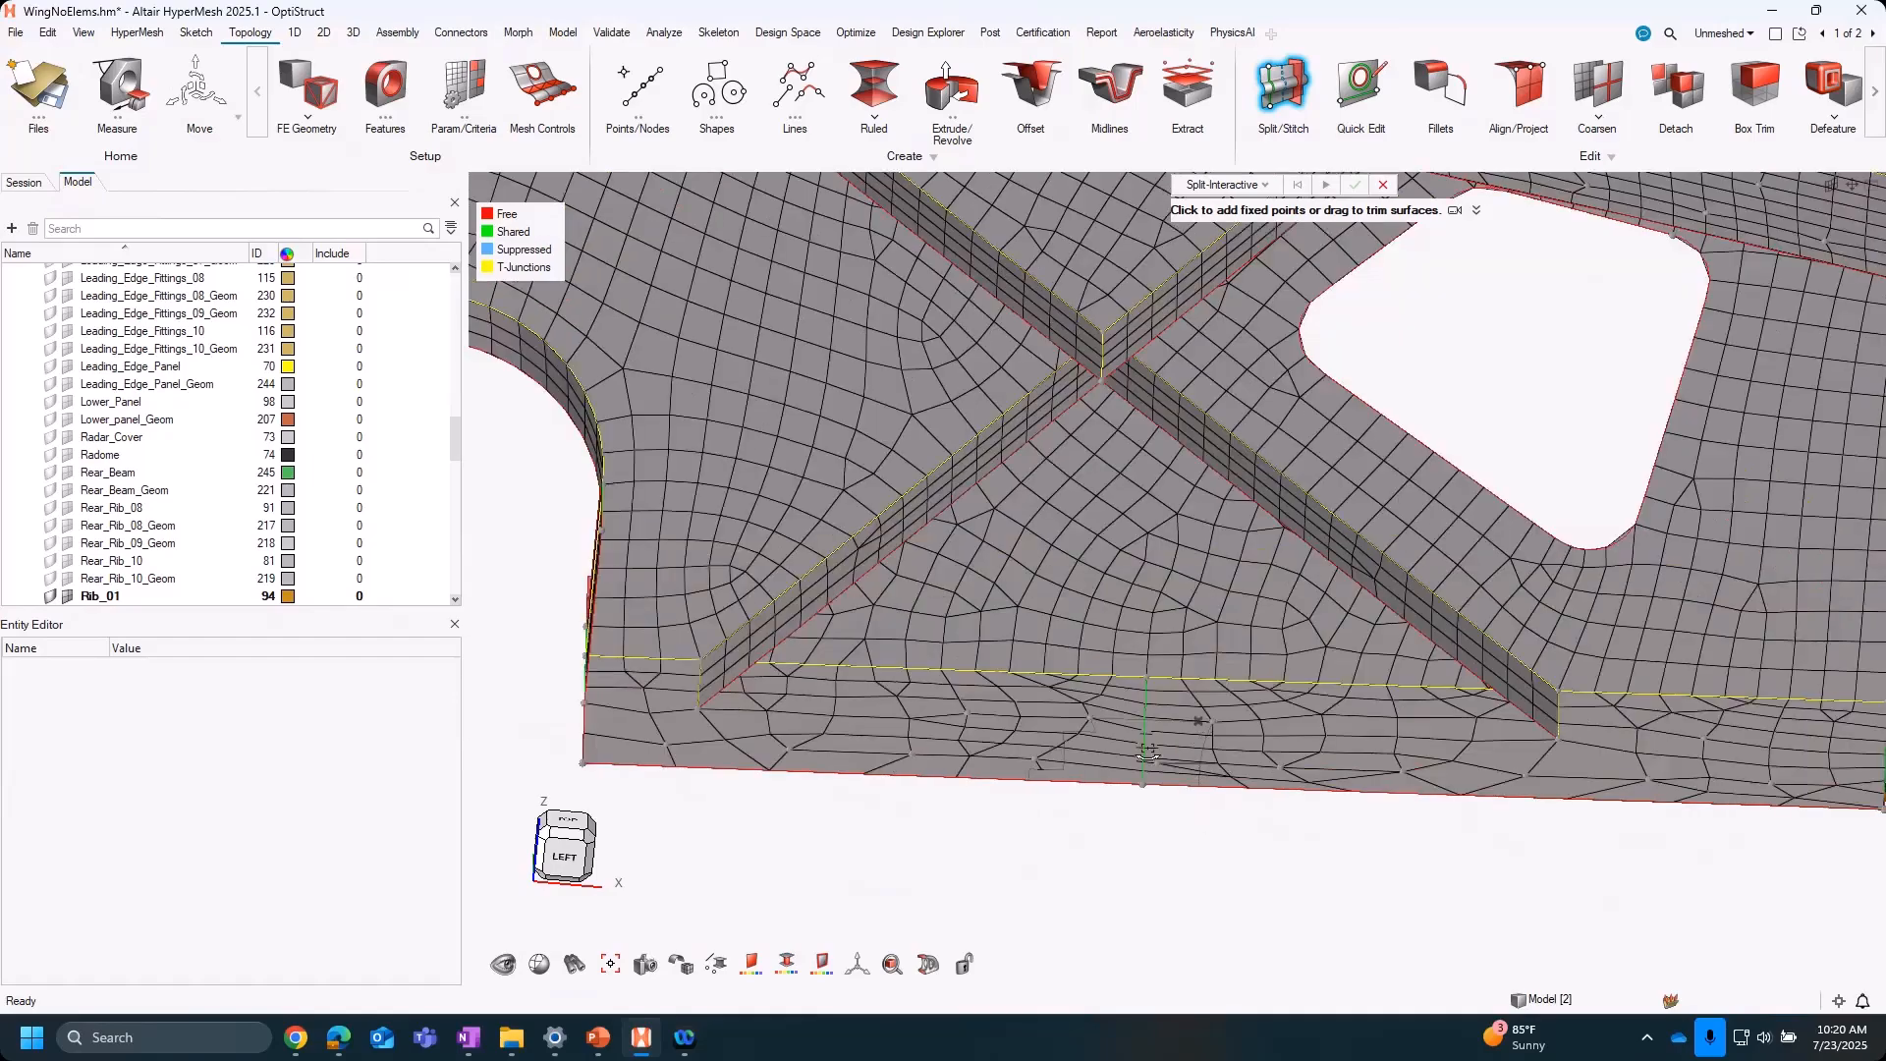
Split the diagonal stiffener surface across its width by points, between its web edge and free edge
middle_drag(1148, 752, 1268, 570)
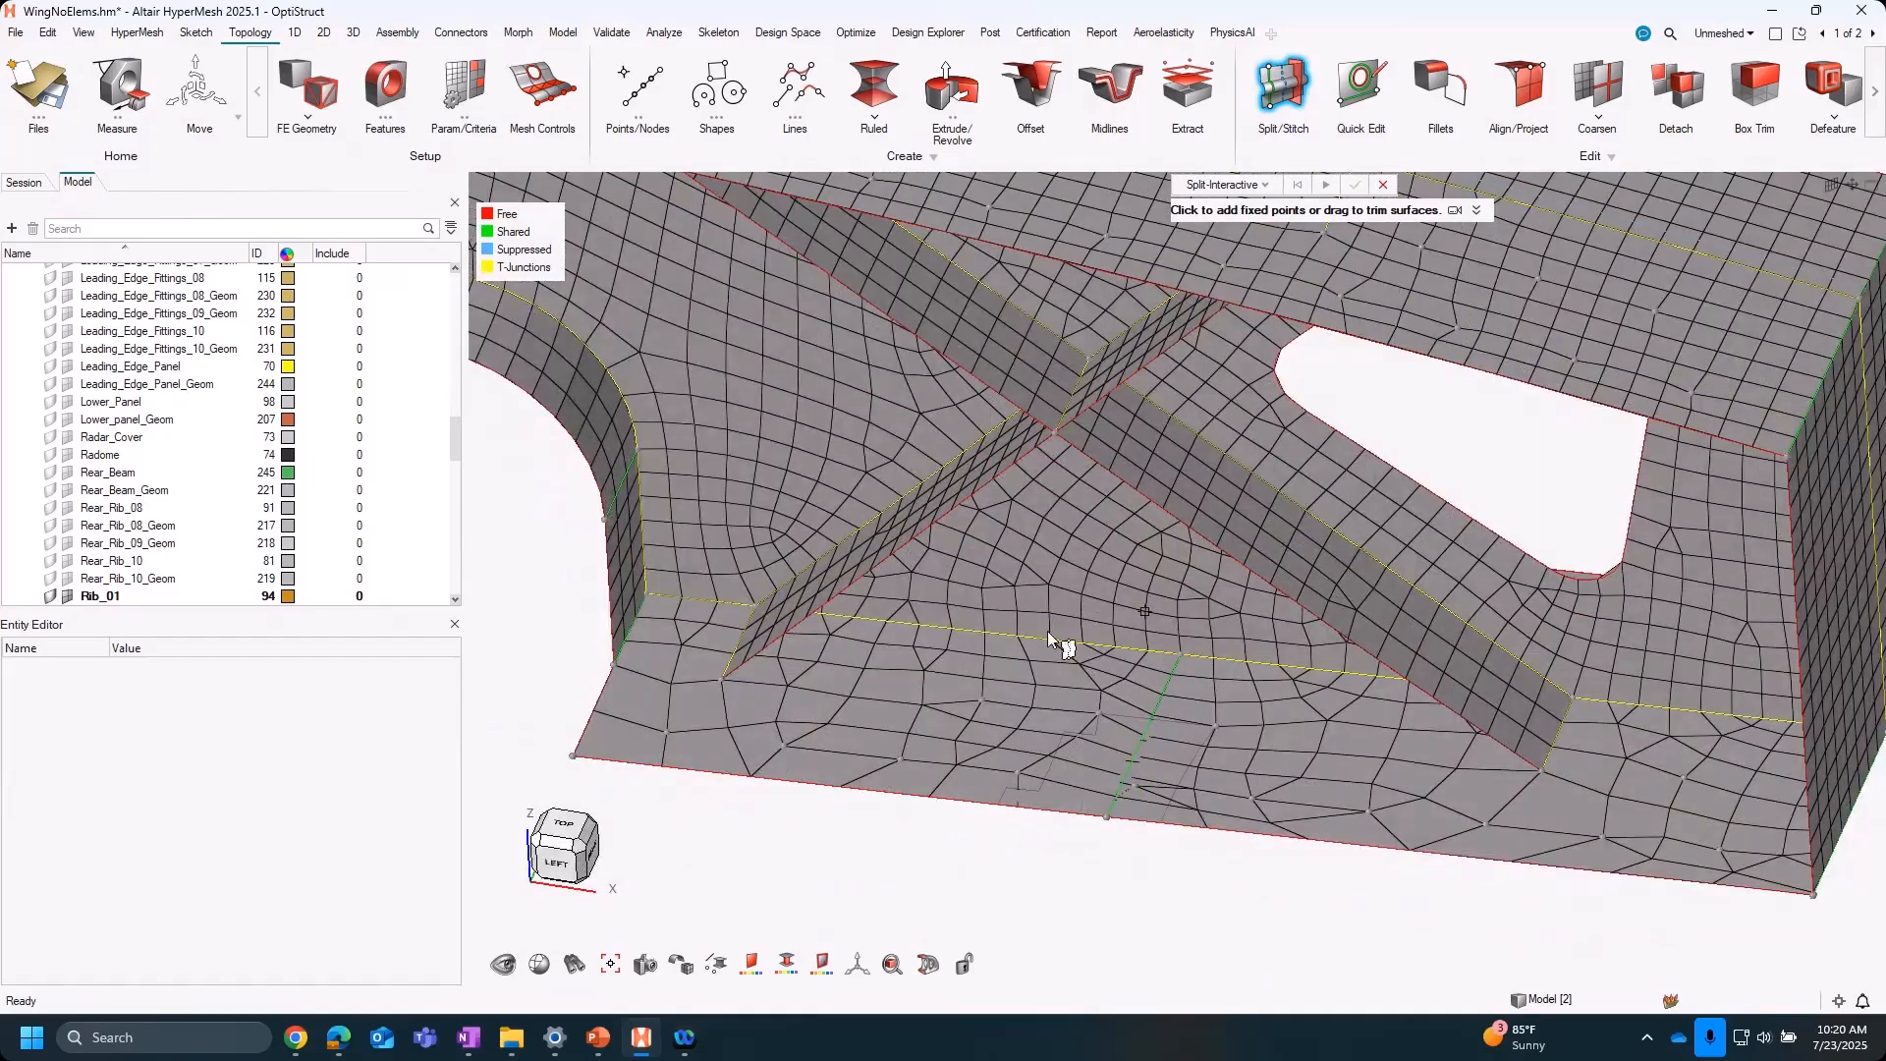
scroll(1359, 562, up, 1)
scroll(1354, 569, up, 4)
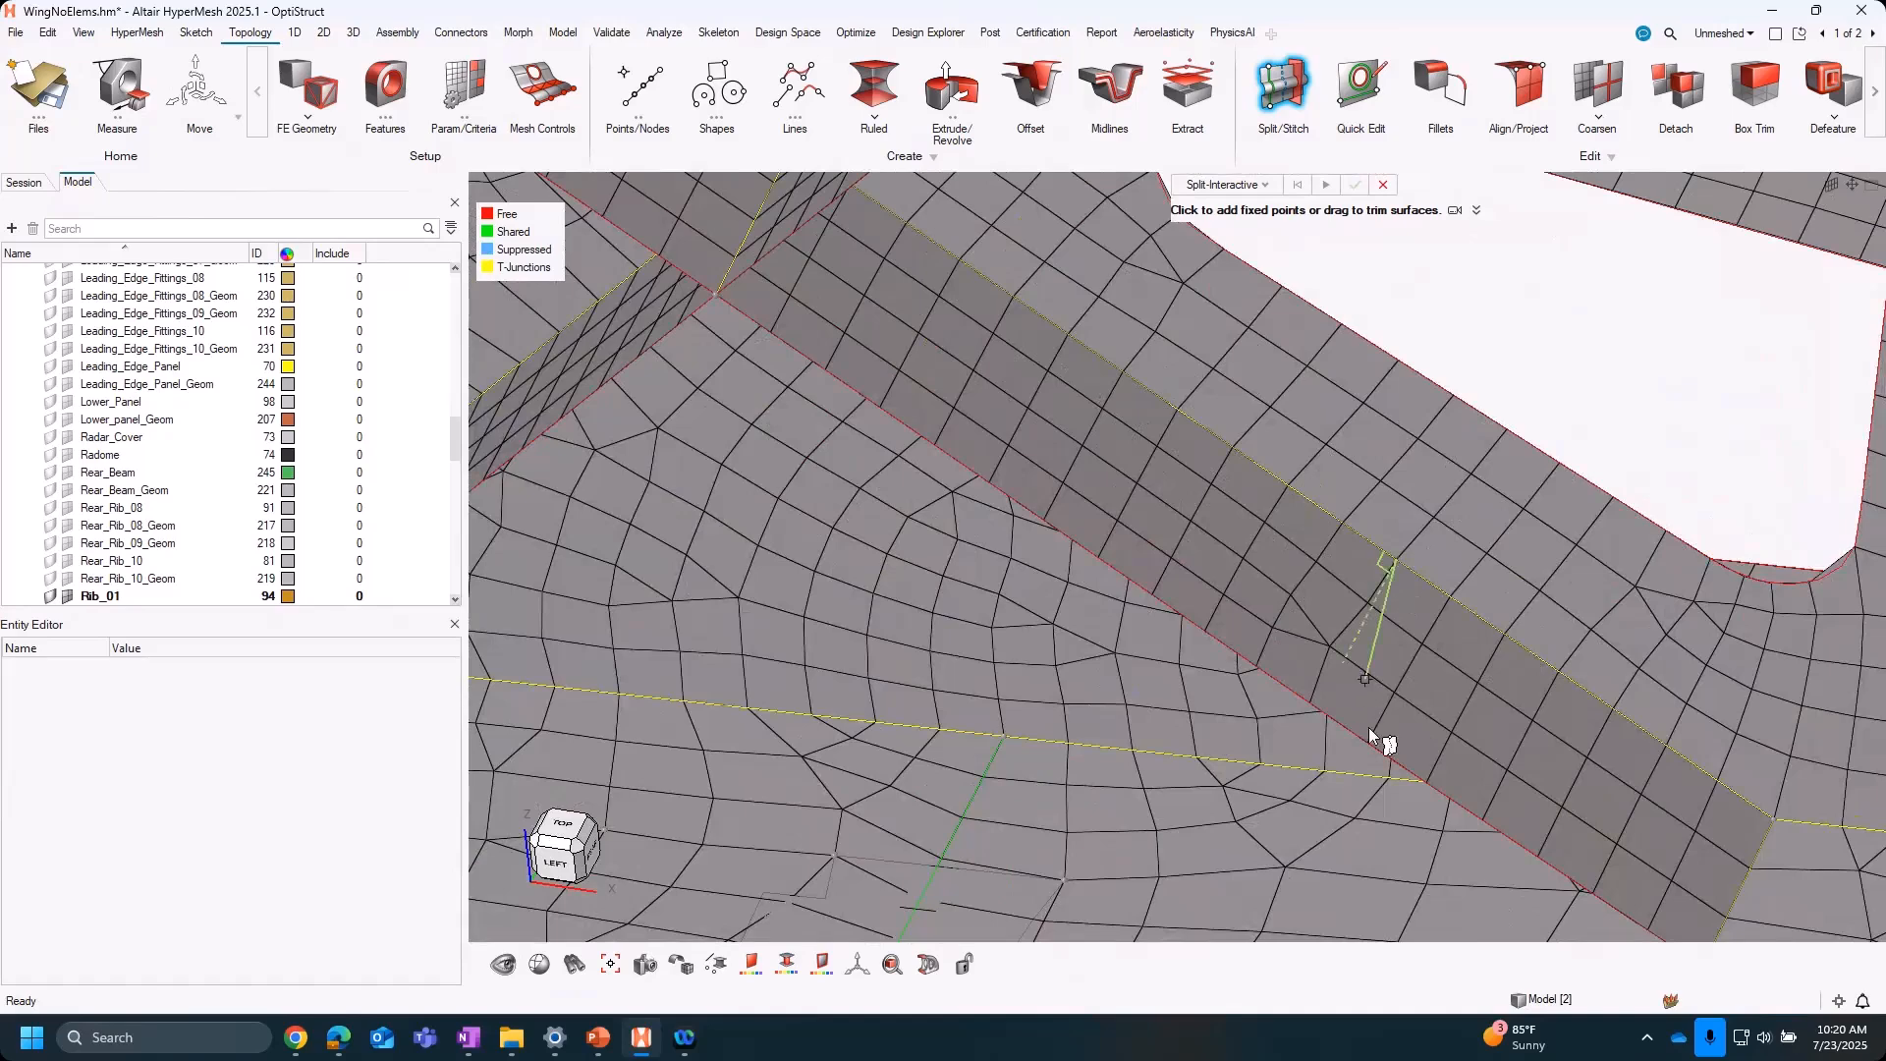
click(1311, 700)
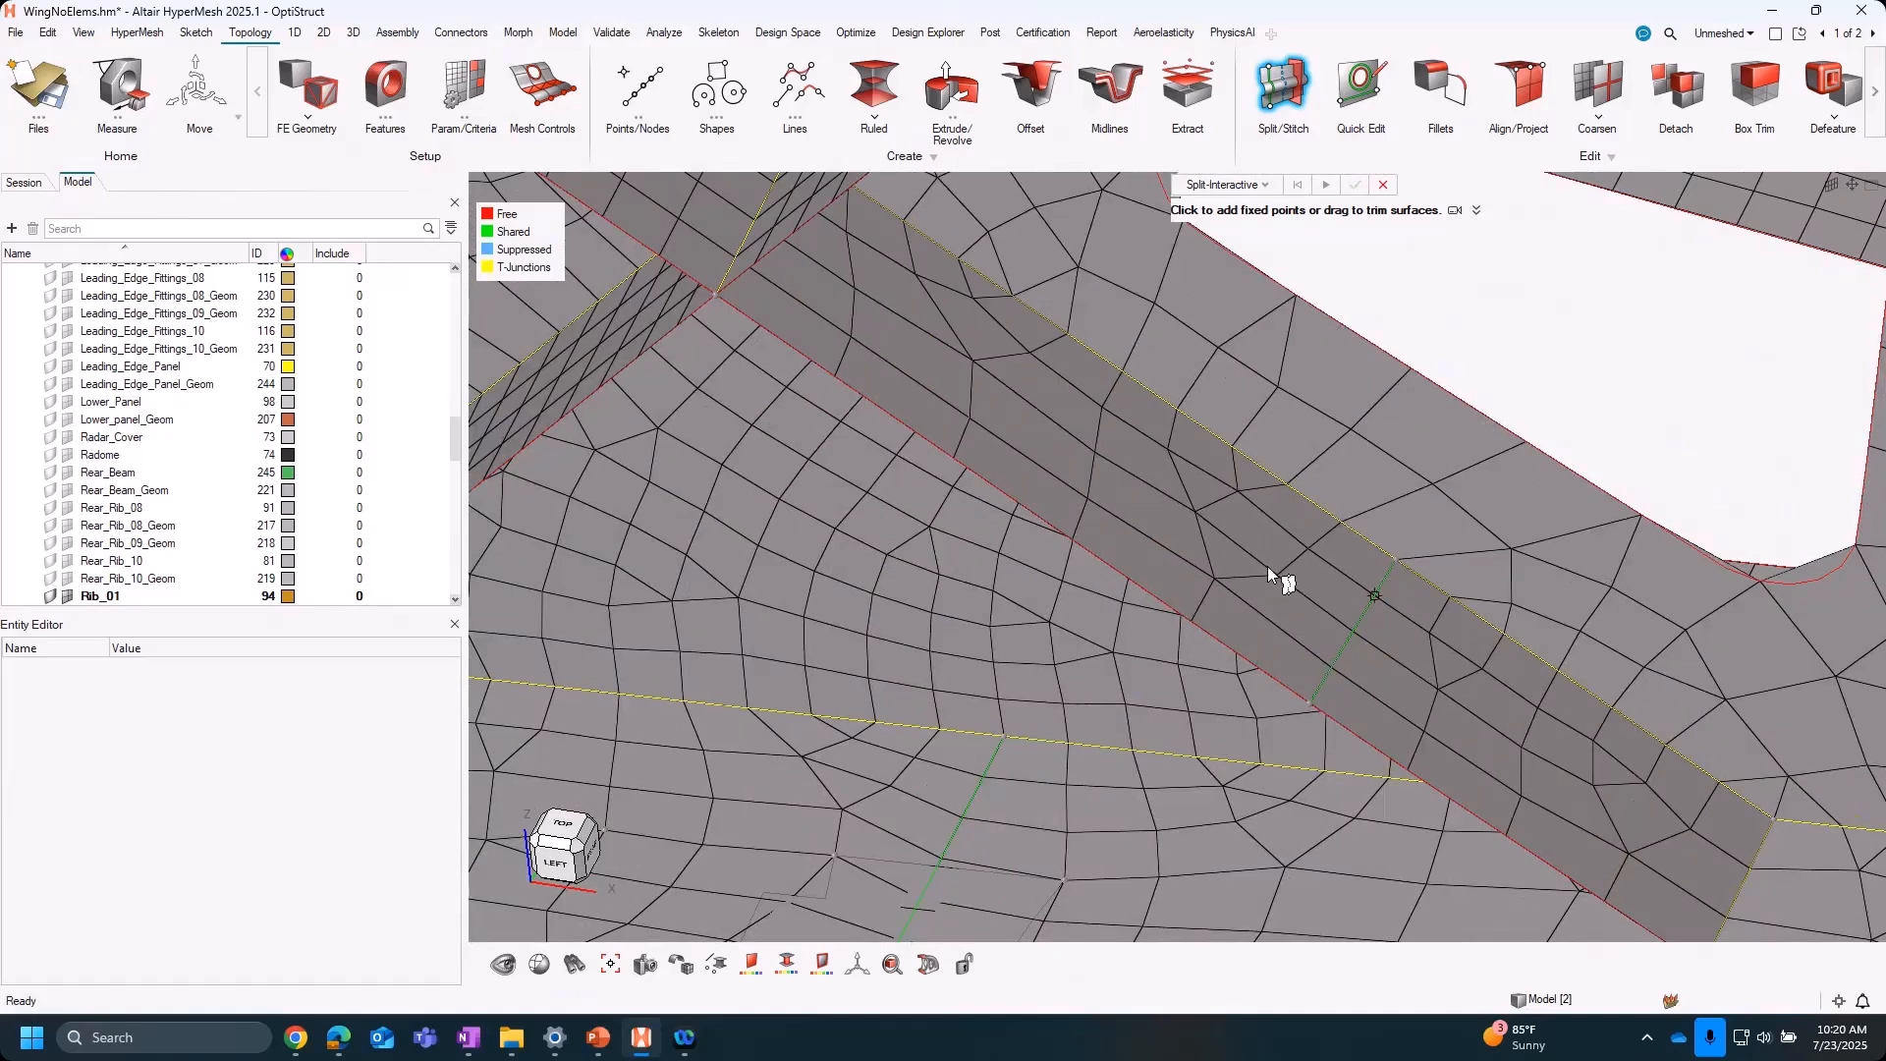
middle_drag(1366, 648, 1389, 597)
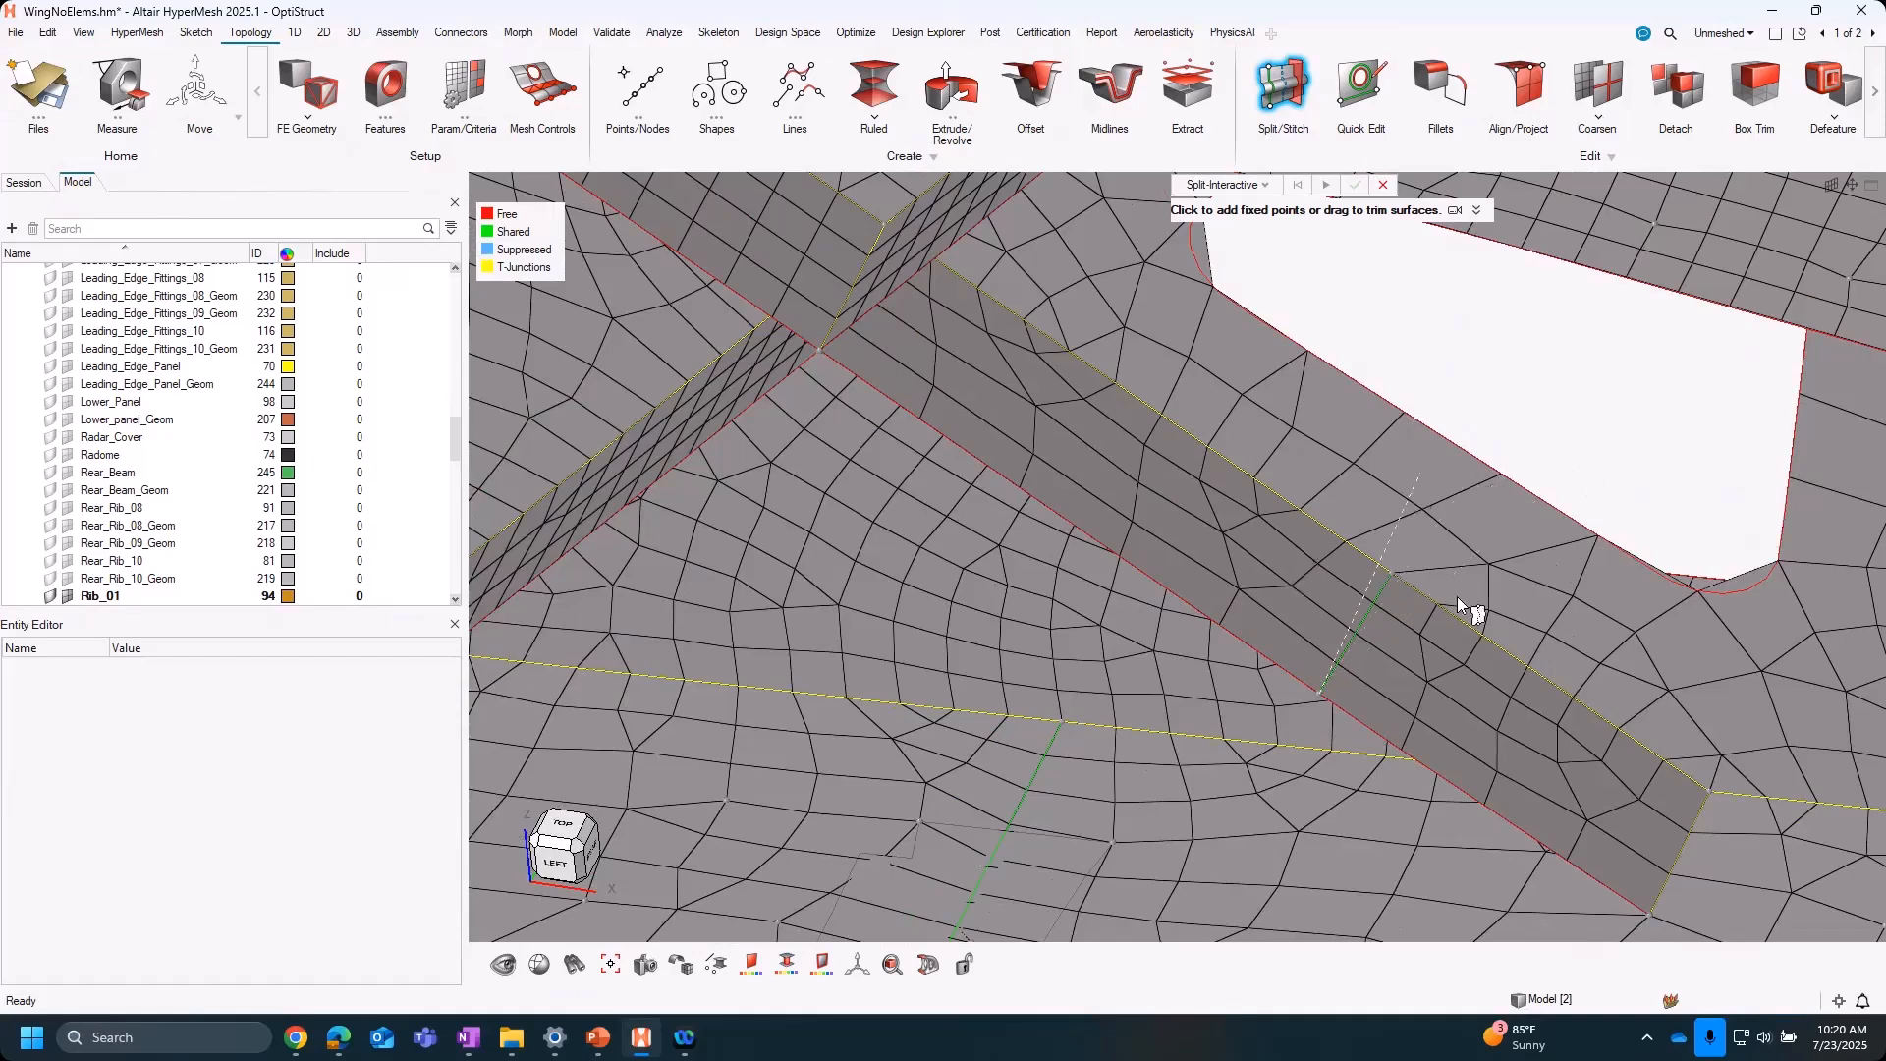
middle_click(1430, 634)
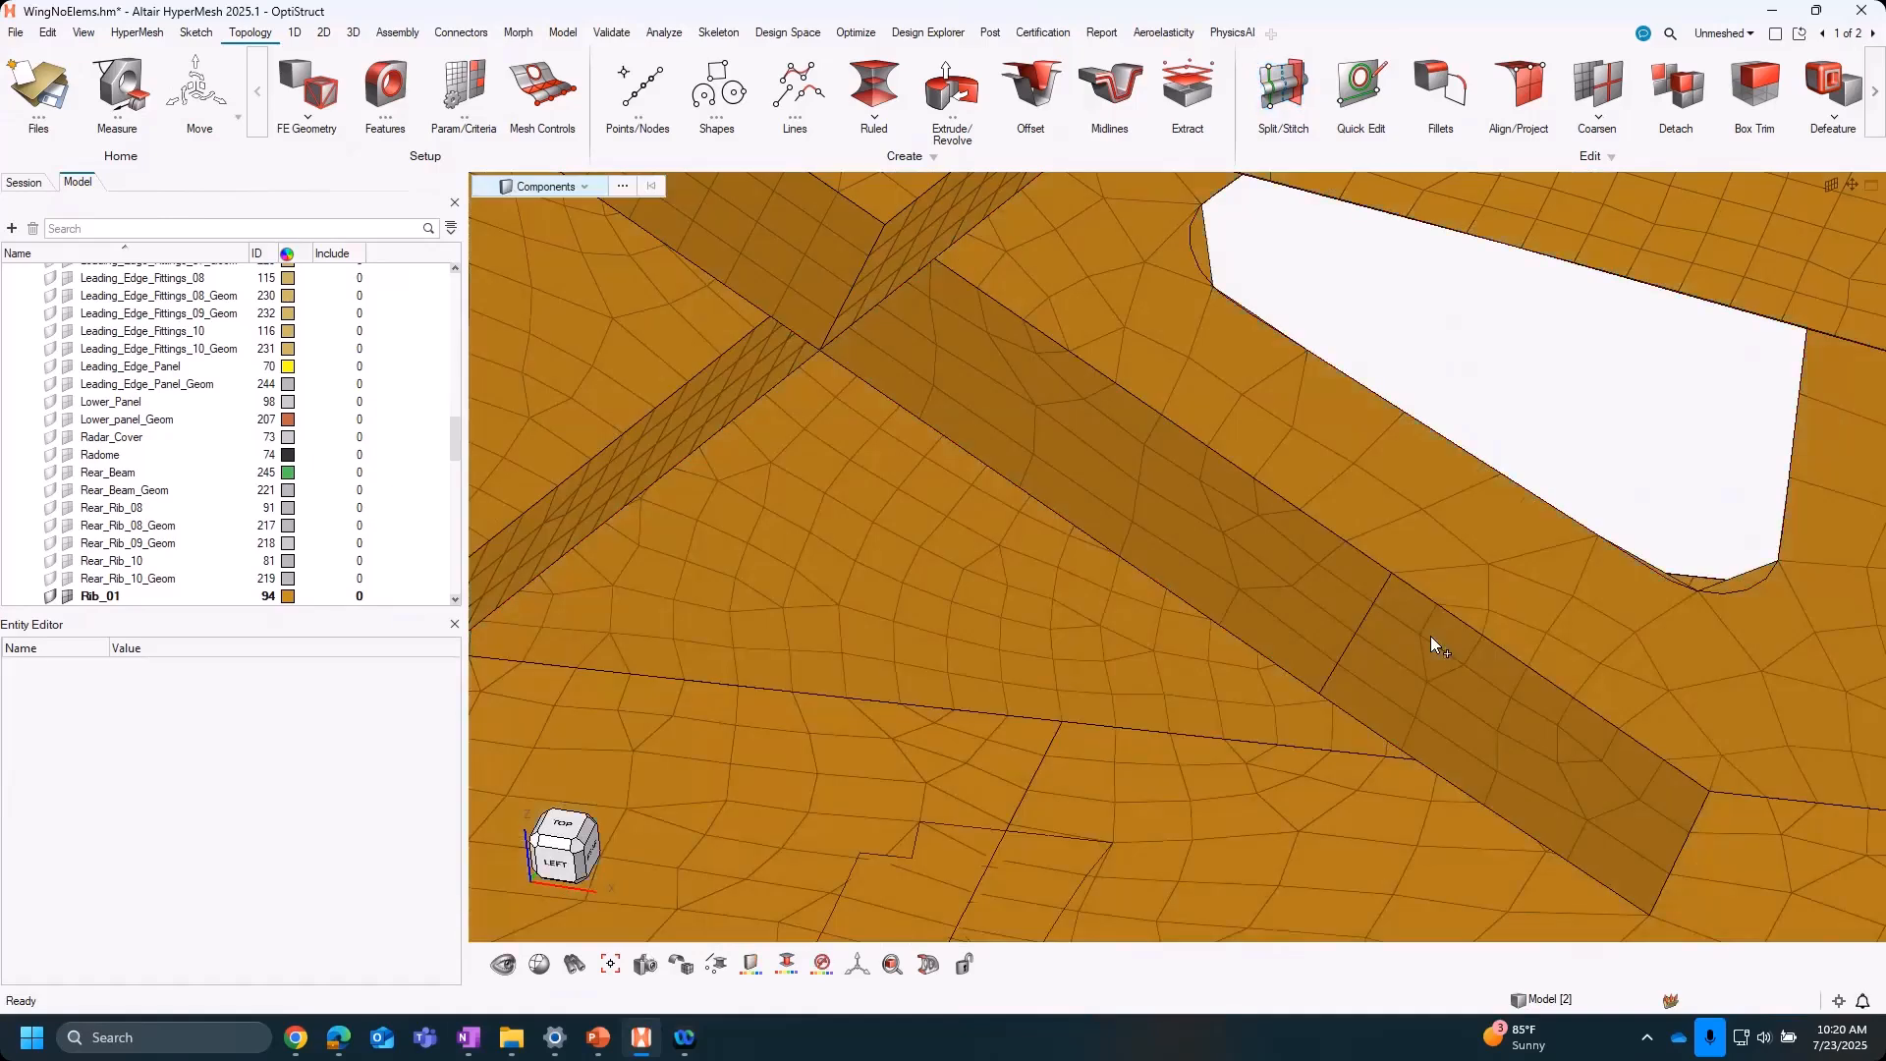
Undo the surface splits on the lower flange and the diagonal stiffener
right_drag(993, 656, 1342, 563)
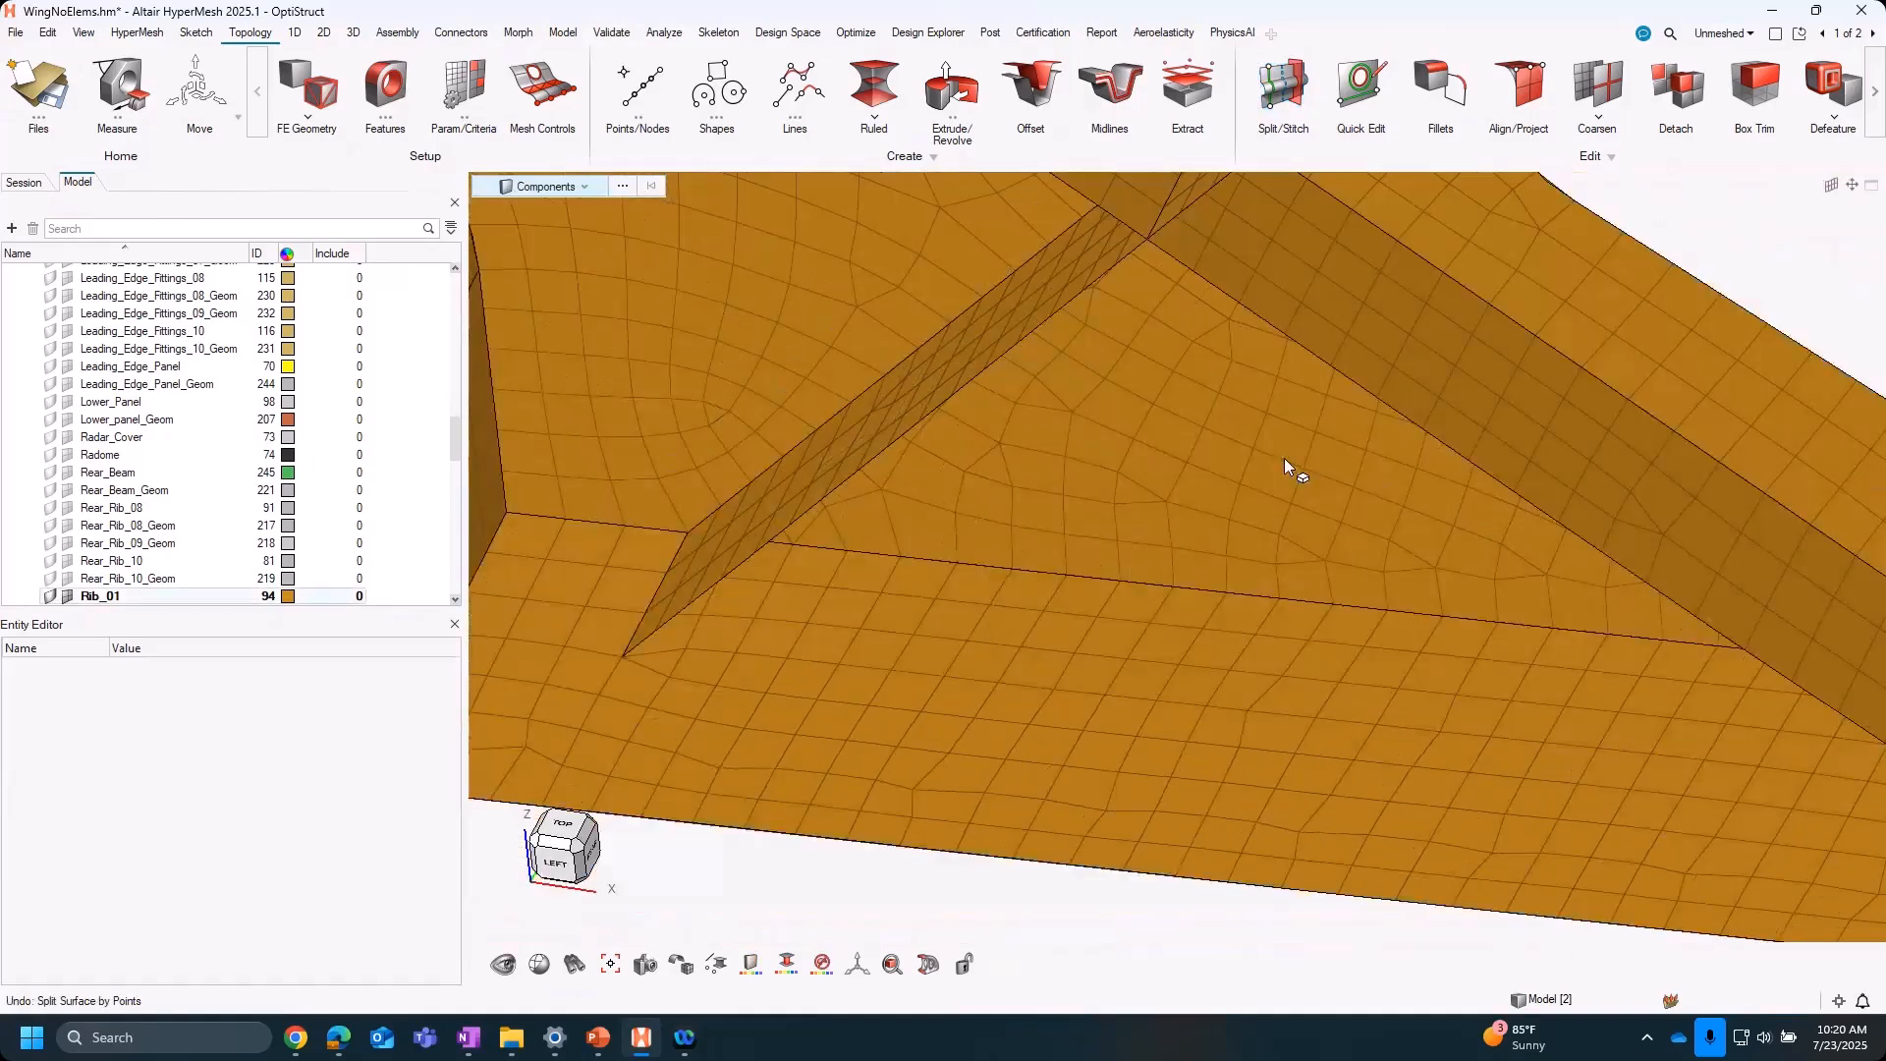
scroll(1283, 458, down, 4)
right_drag(1240, 477, 1244, 712)
Use the Associate tool to find all rib nodes that are not associated to geometry
click(320, 34)
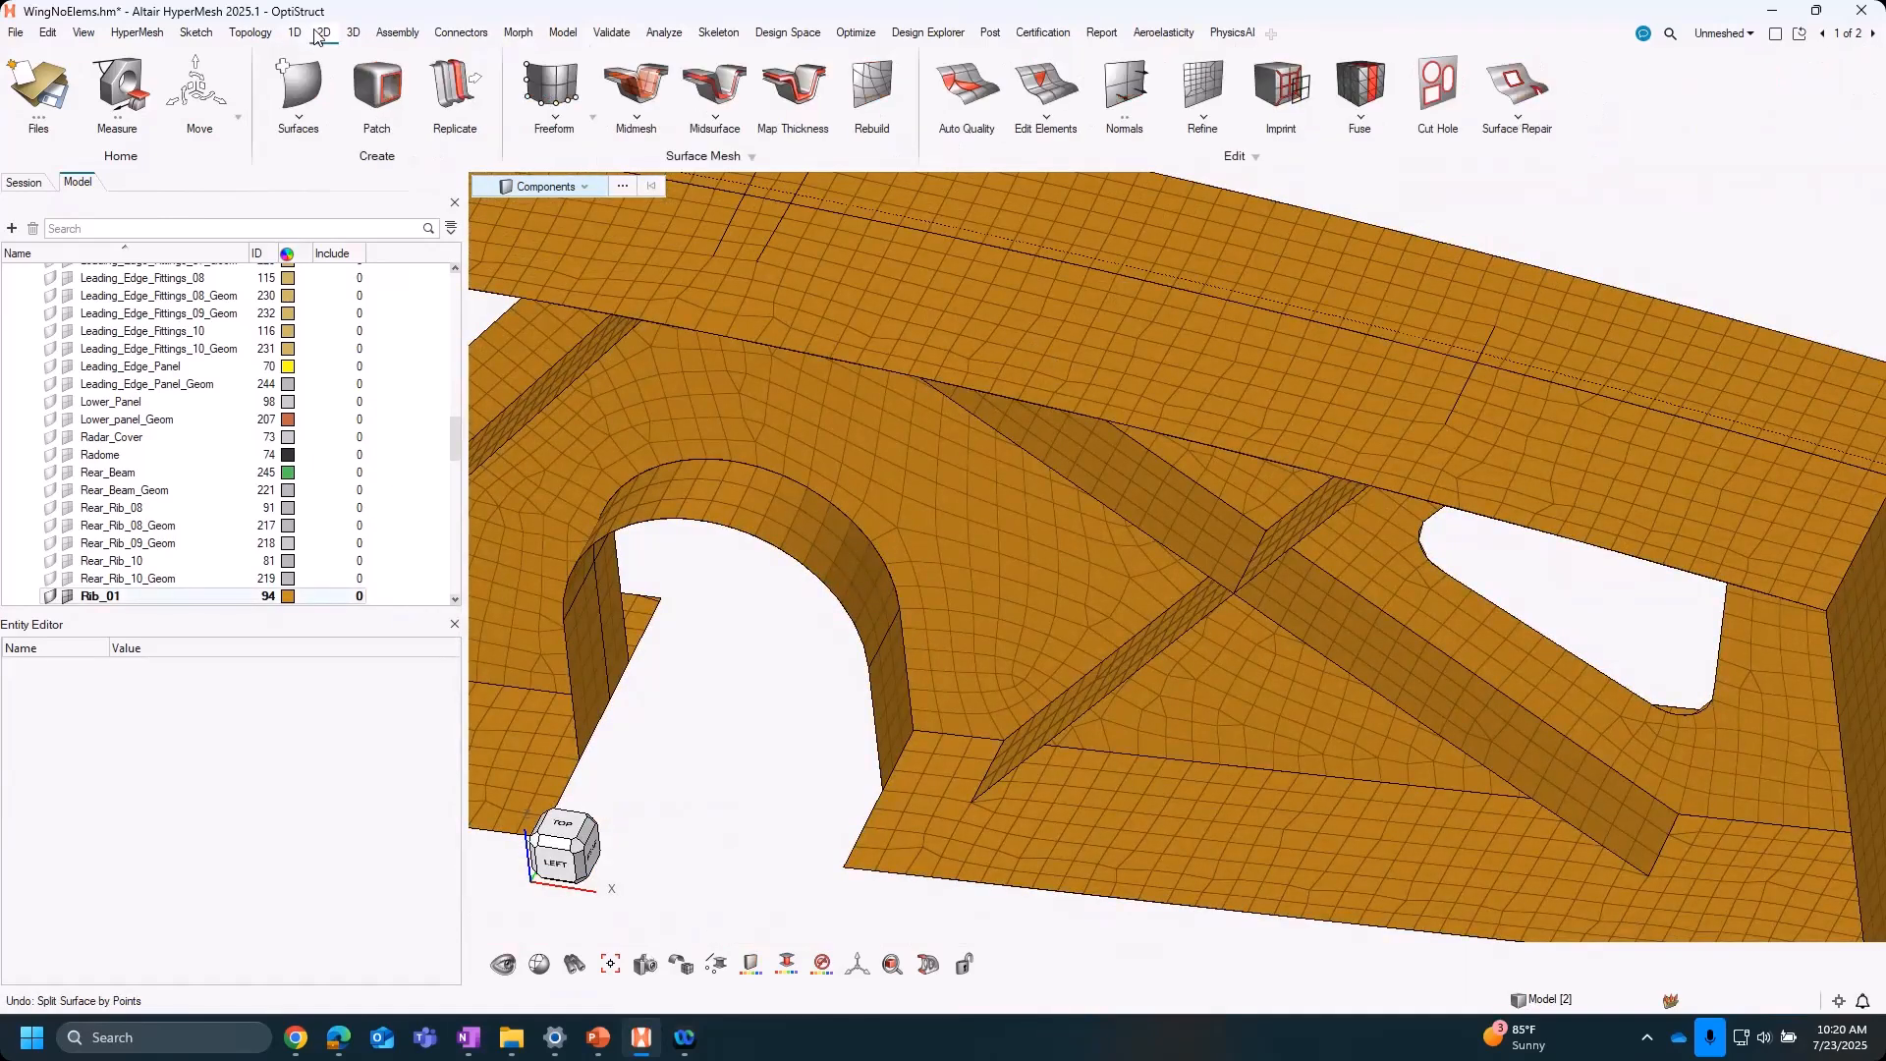
click(1045, 87)
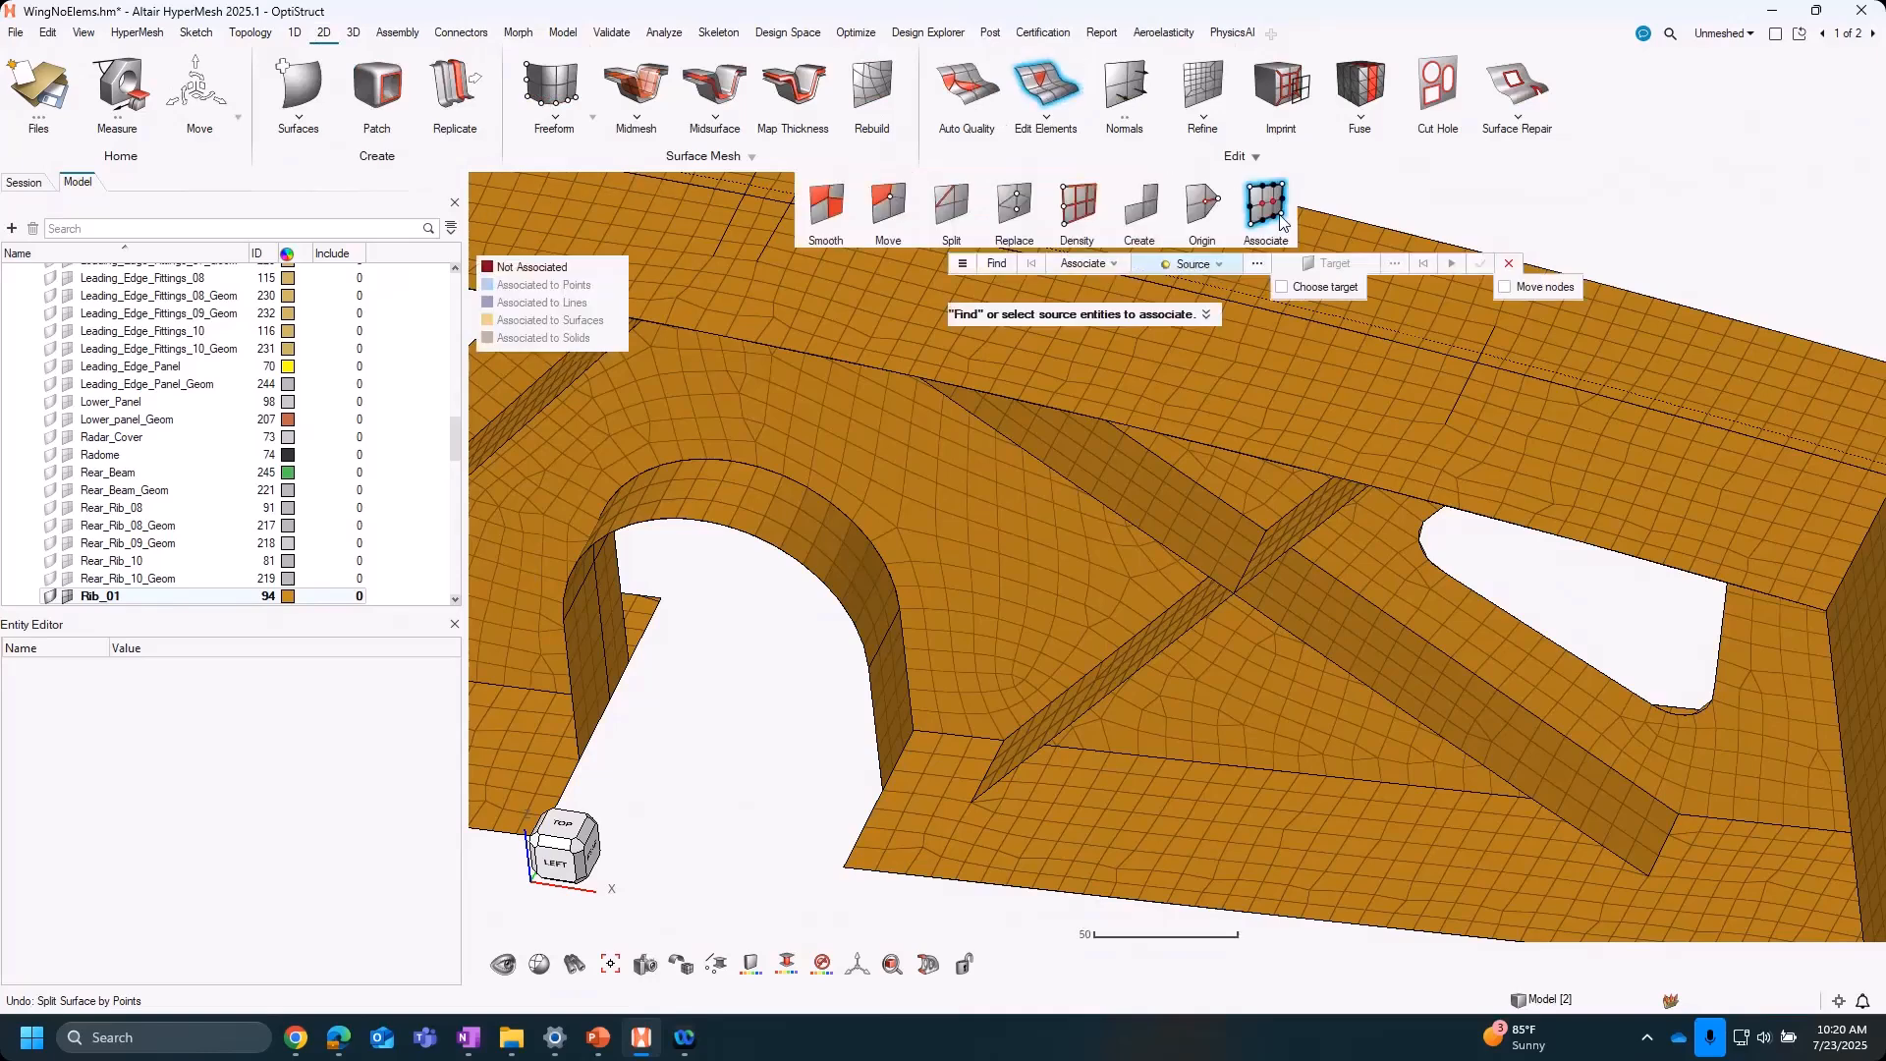
scroll(814, 621, down, 4)
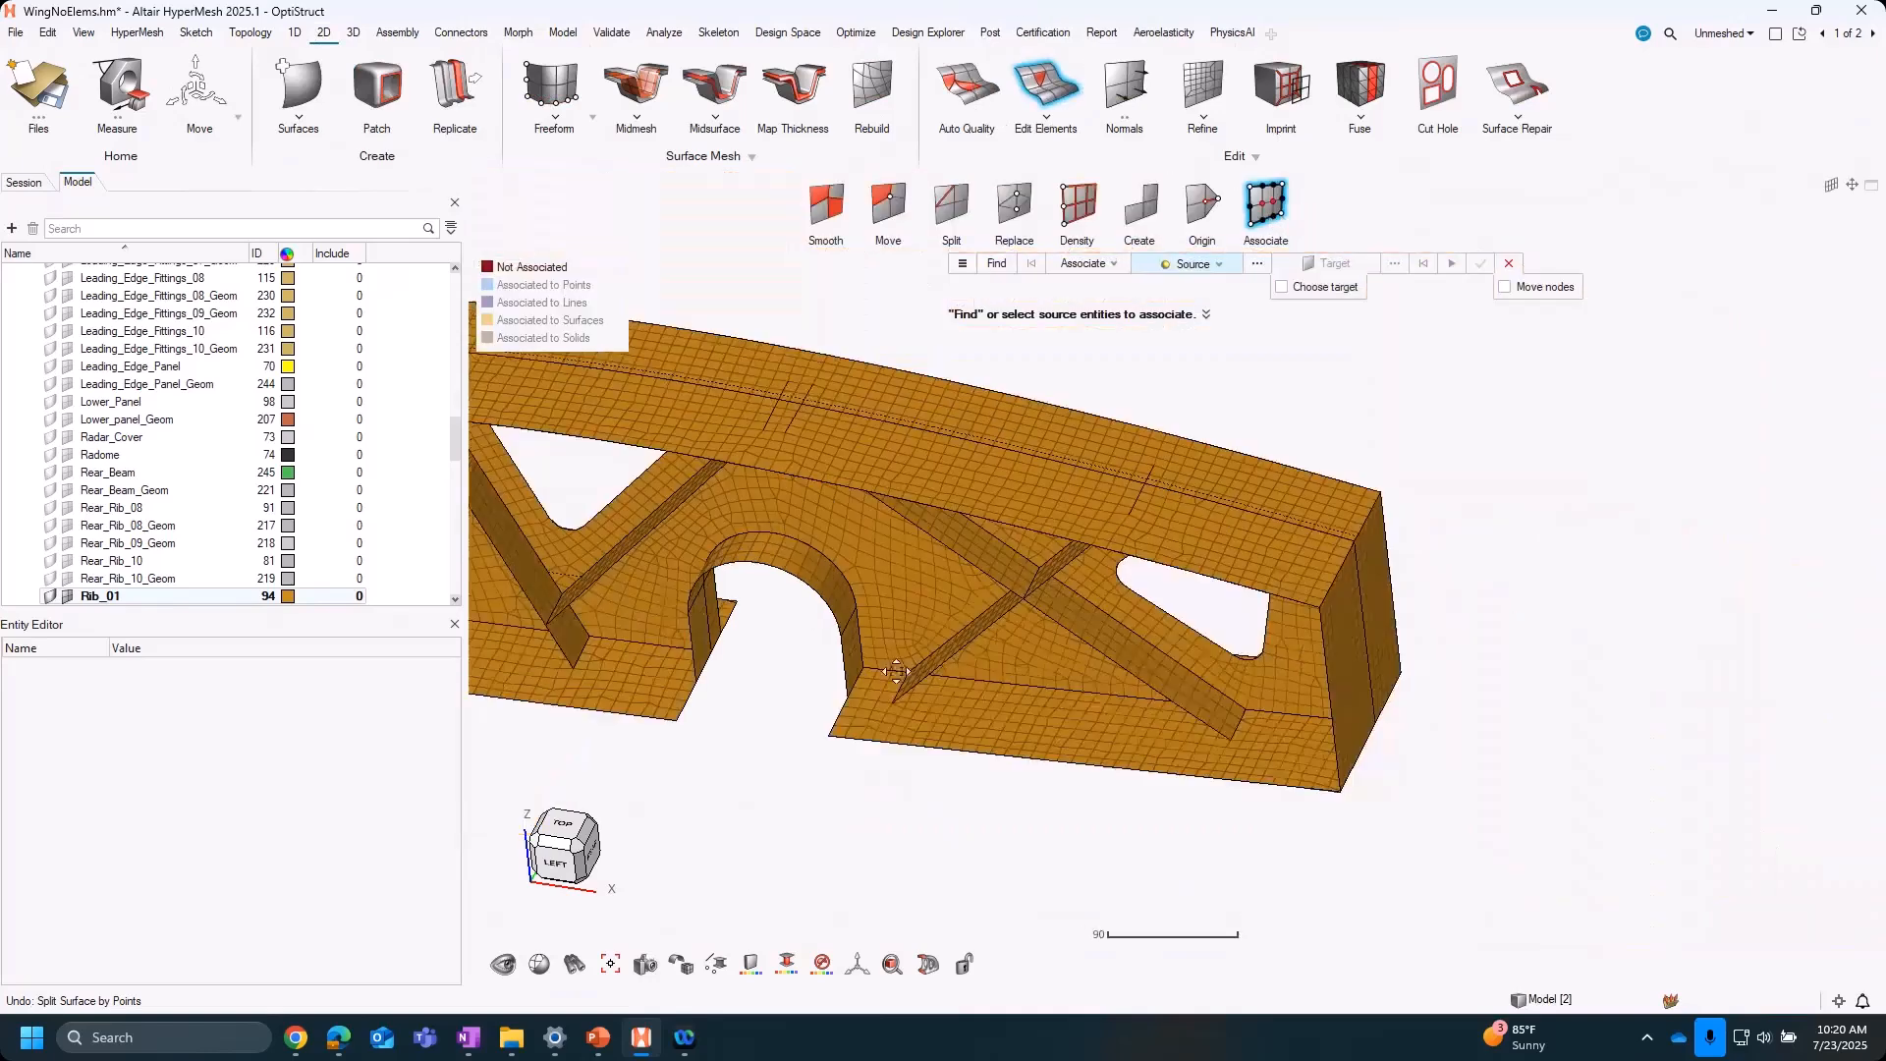
right_drag(816, 629, 1104, 678)
scroll(1105, 680, down, 1)
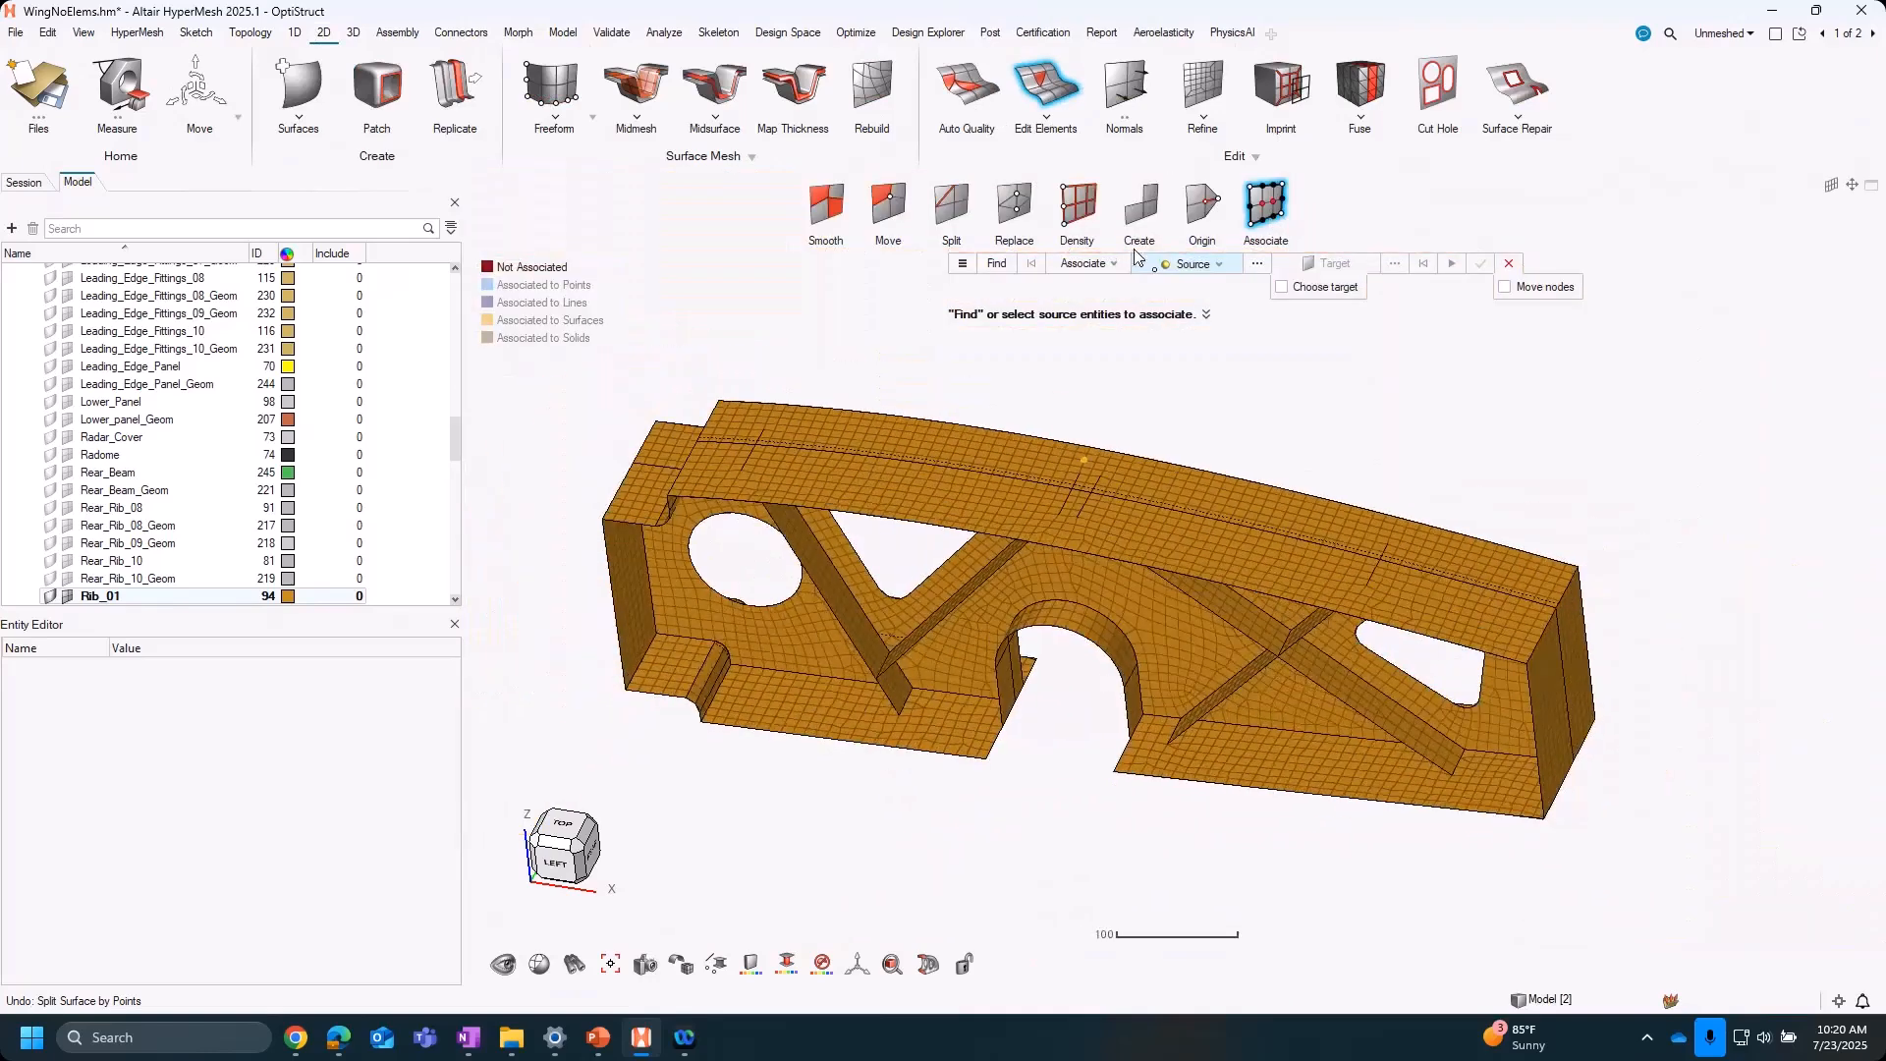
click(995, 265)
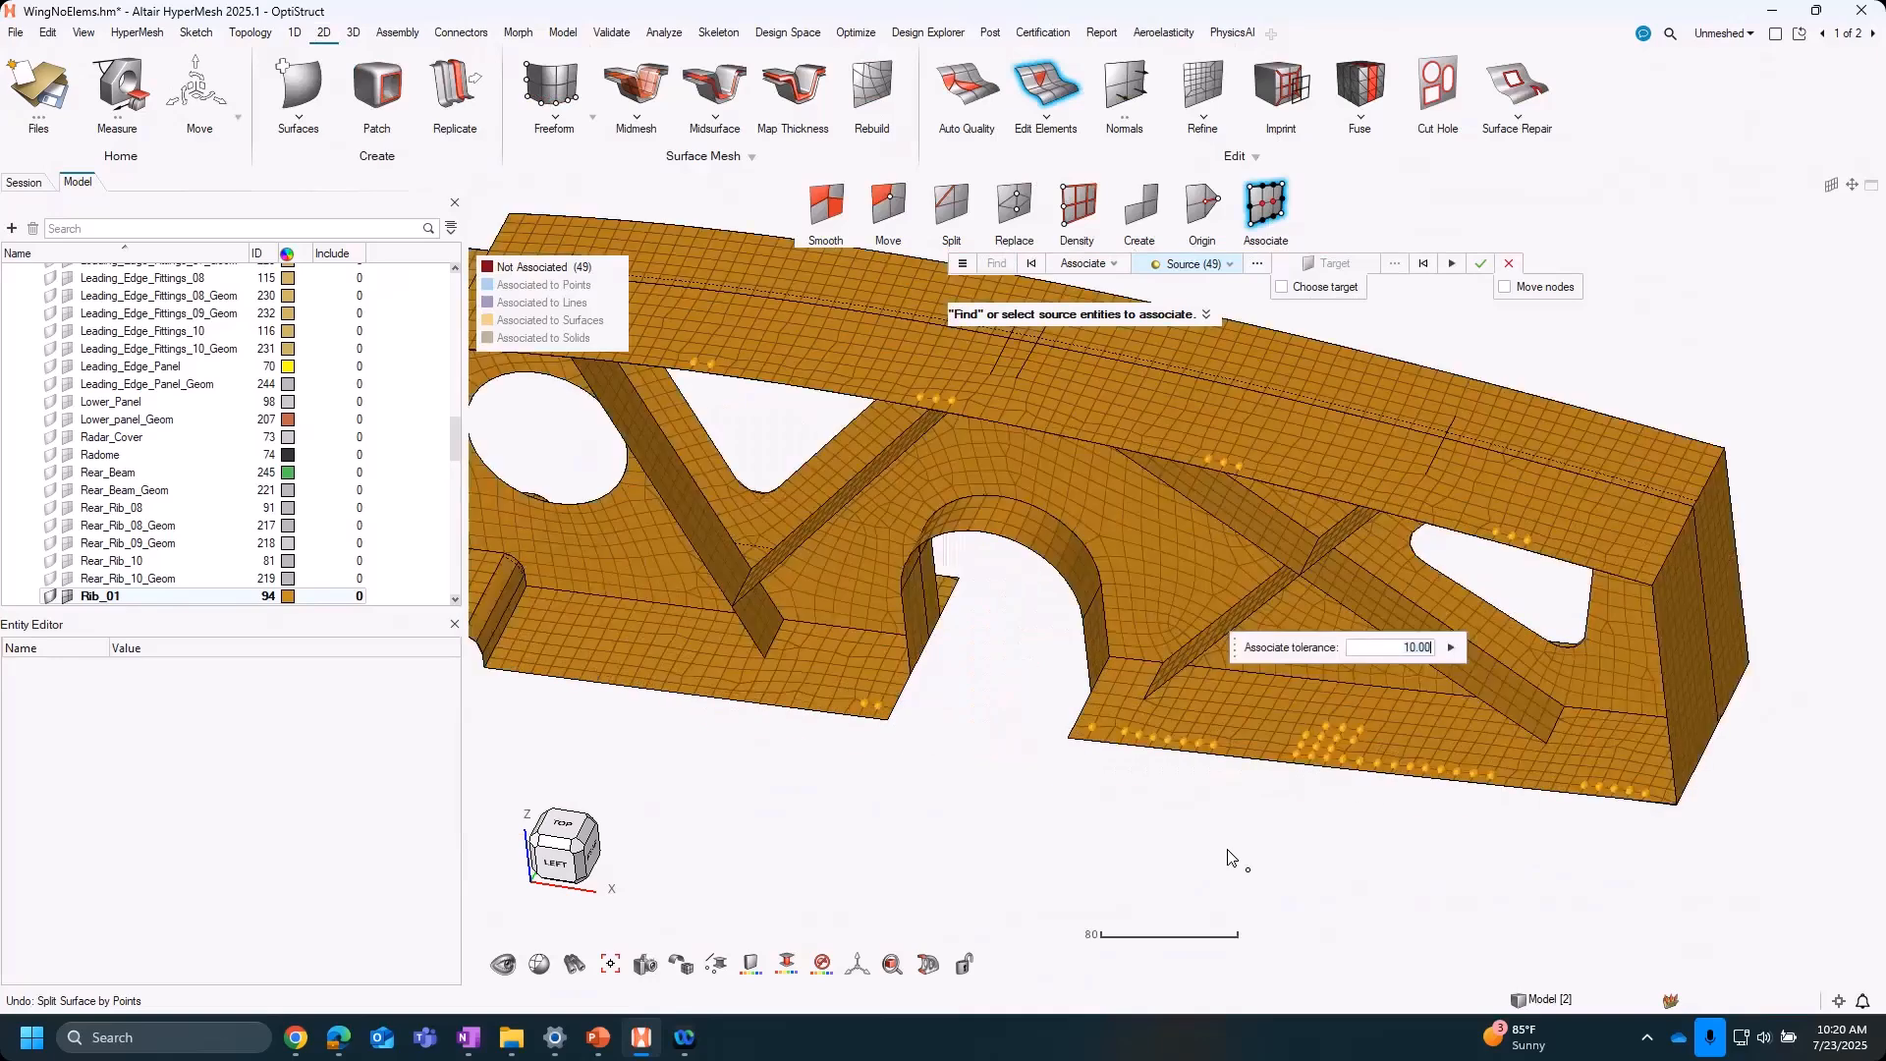
scroll(1328, 680, up, 3)
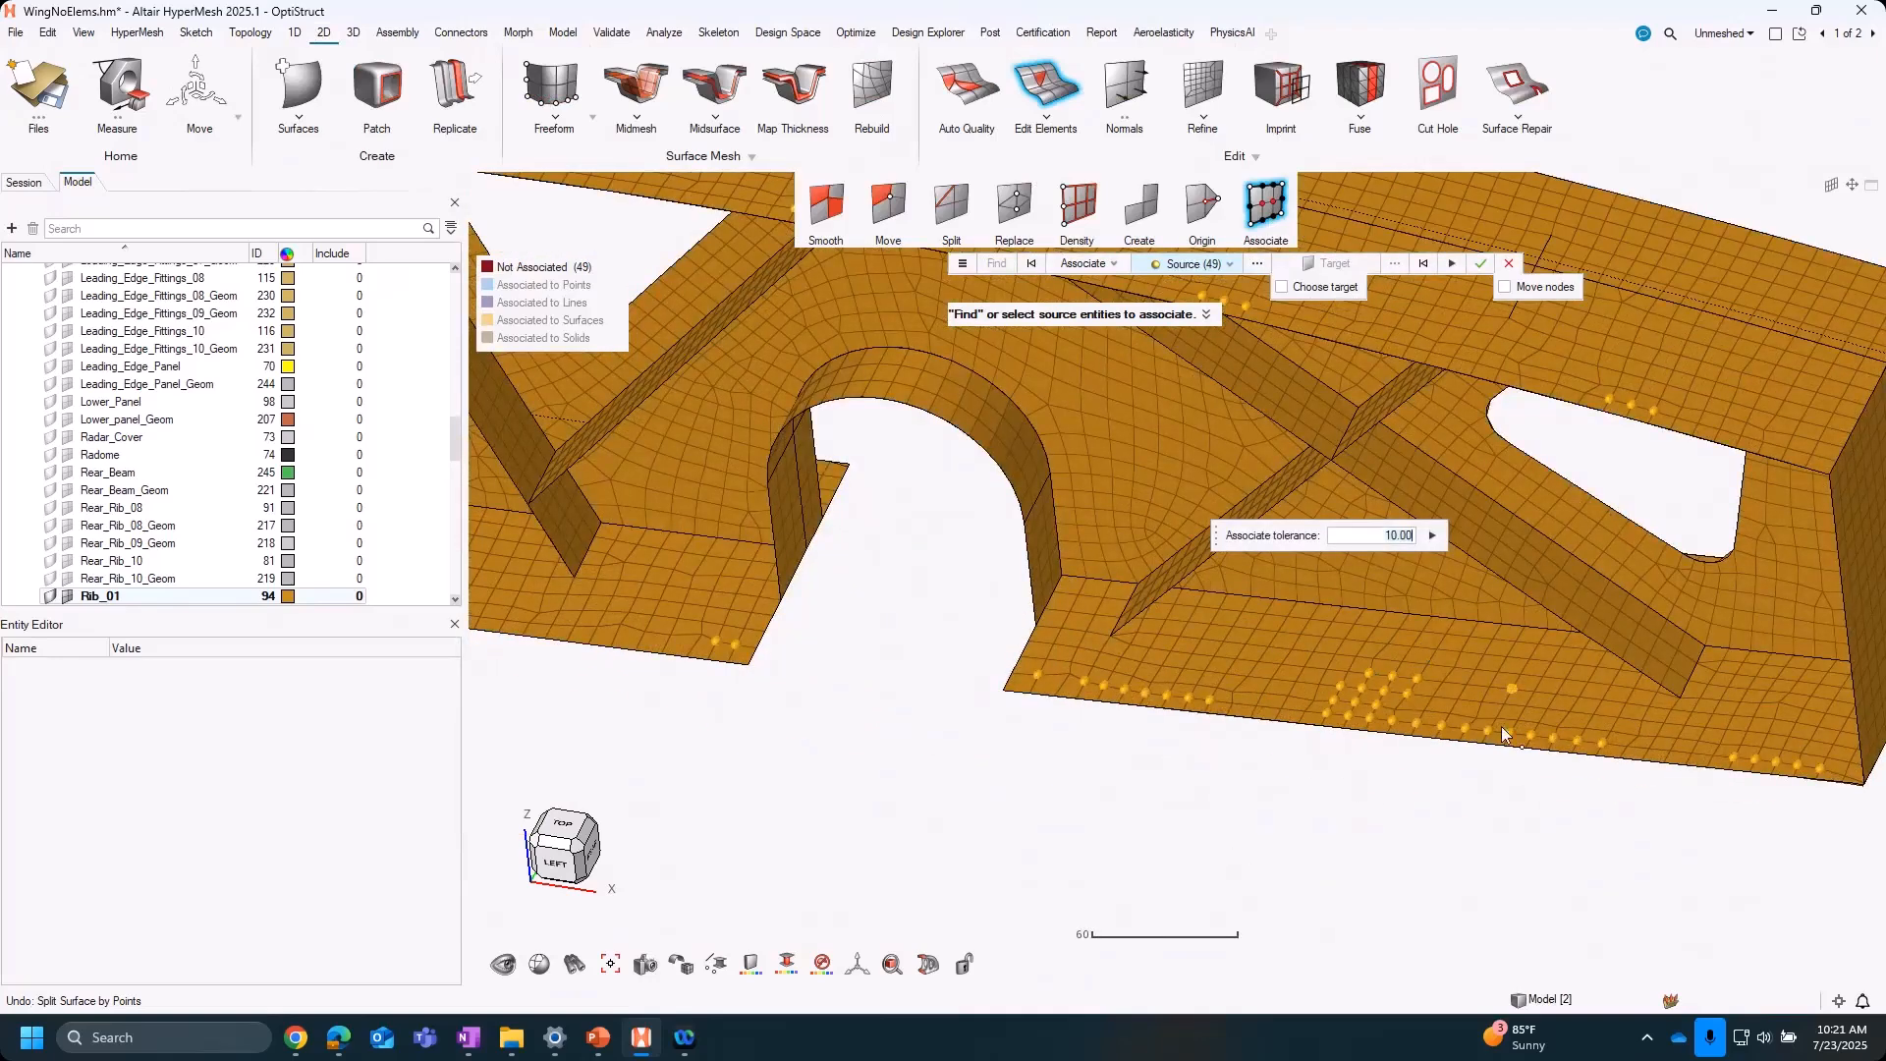
scroll(930, 739, down, 2)
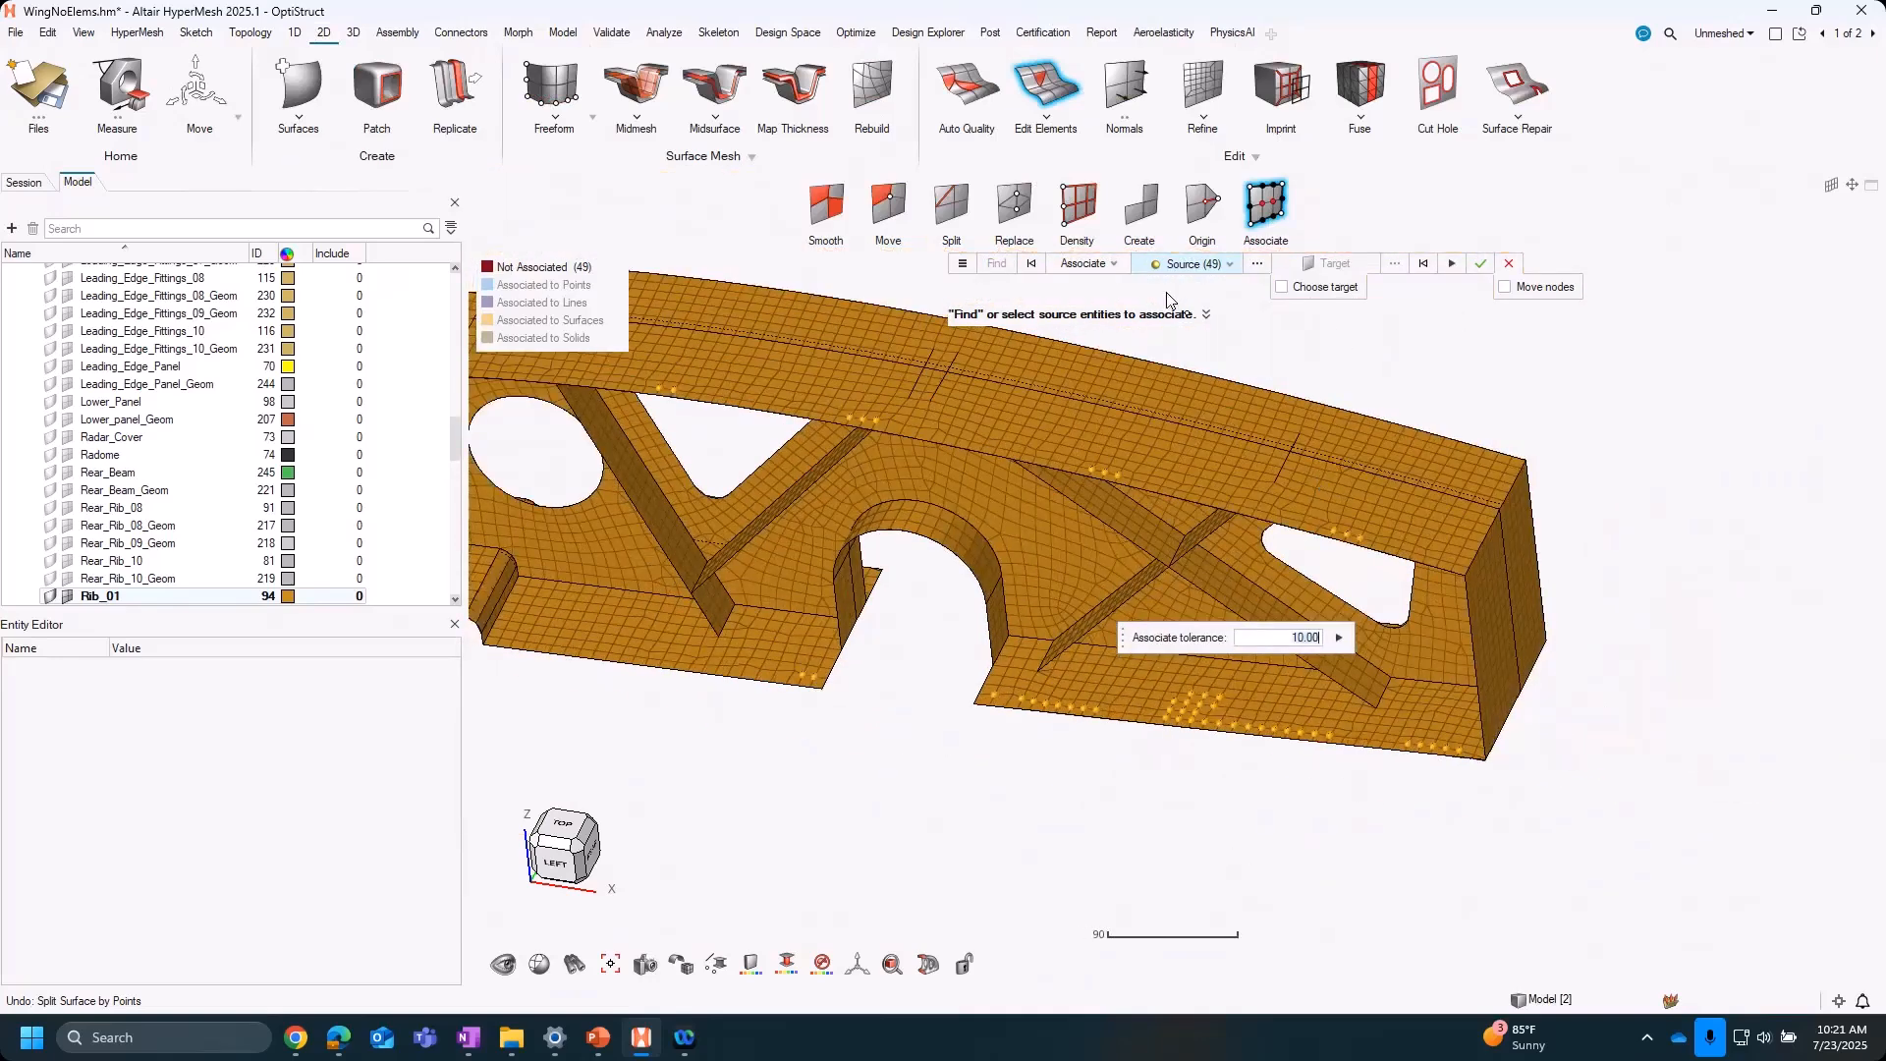
Associate the found nodes to the rib geometry with an associate tolerance of 10.00
click(1338, 639)
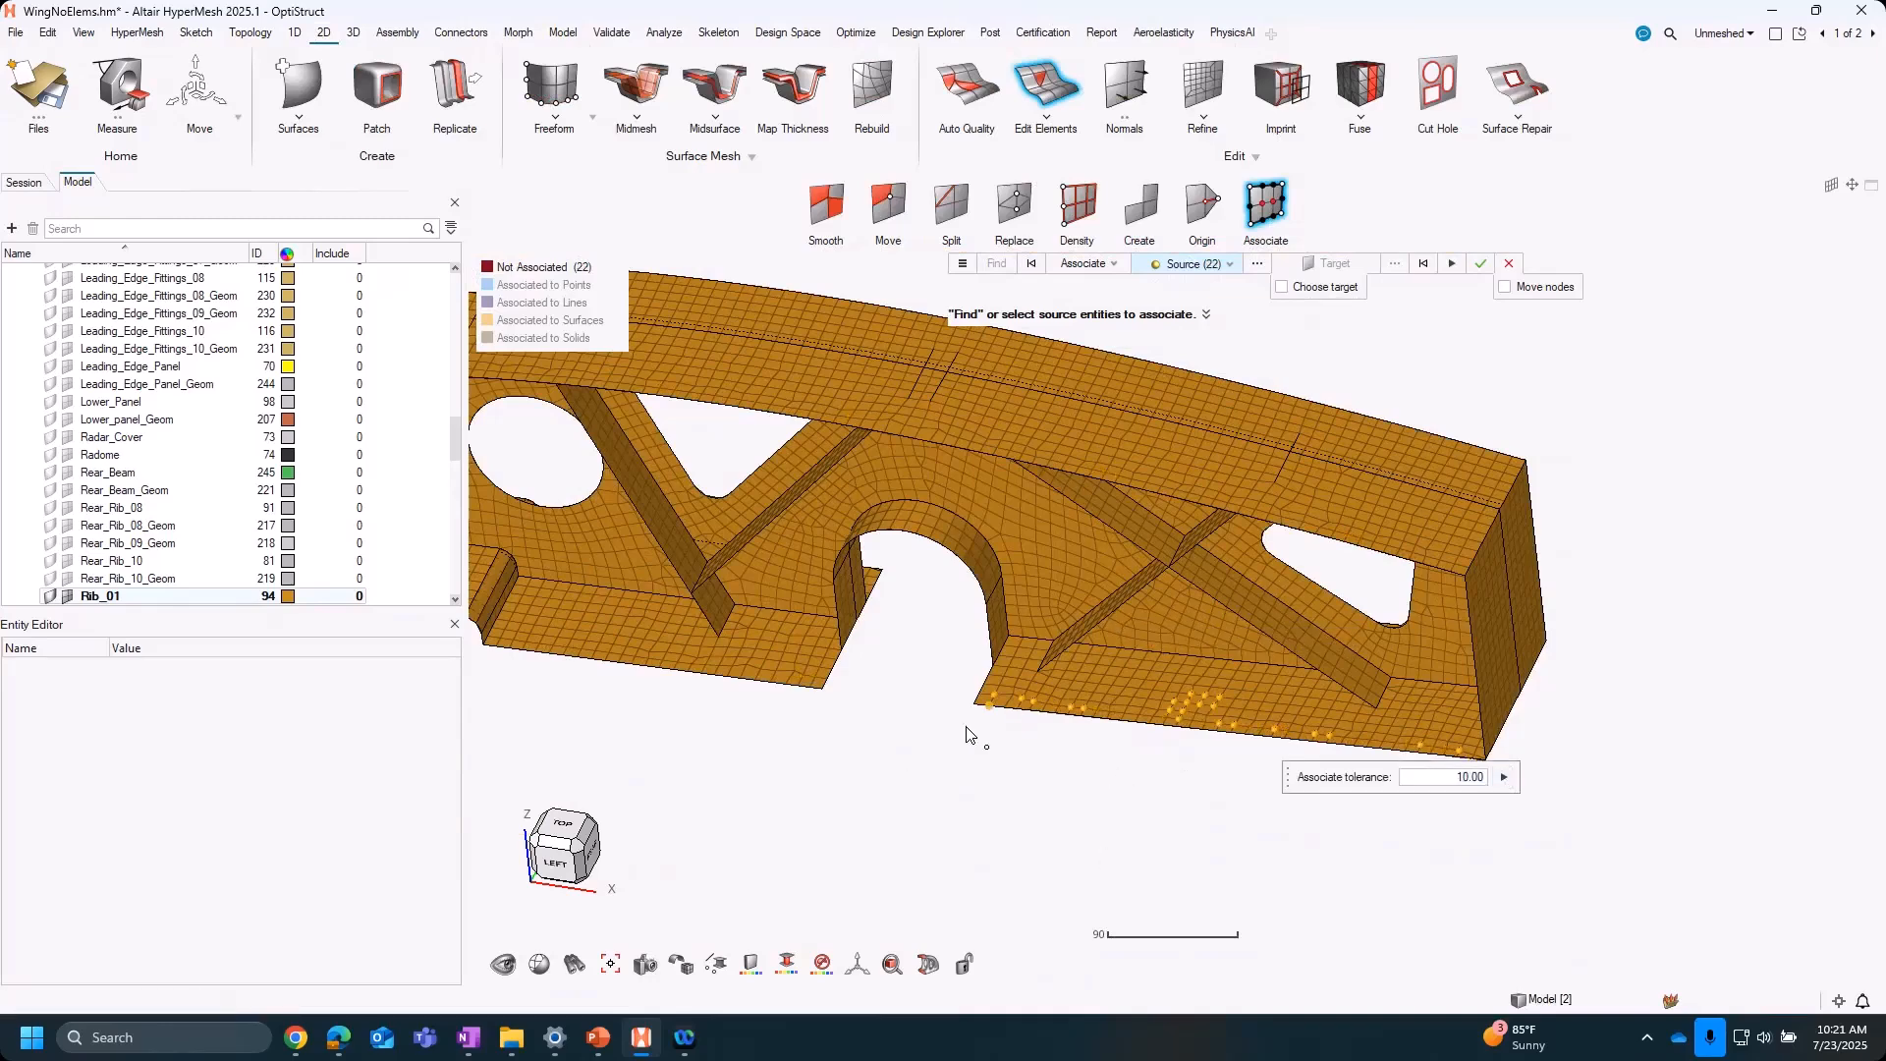
right_drag(1234, 804, 1503, 873)
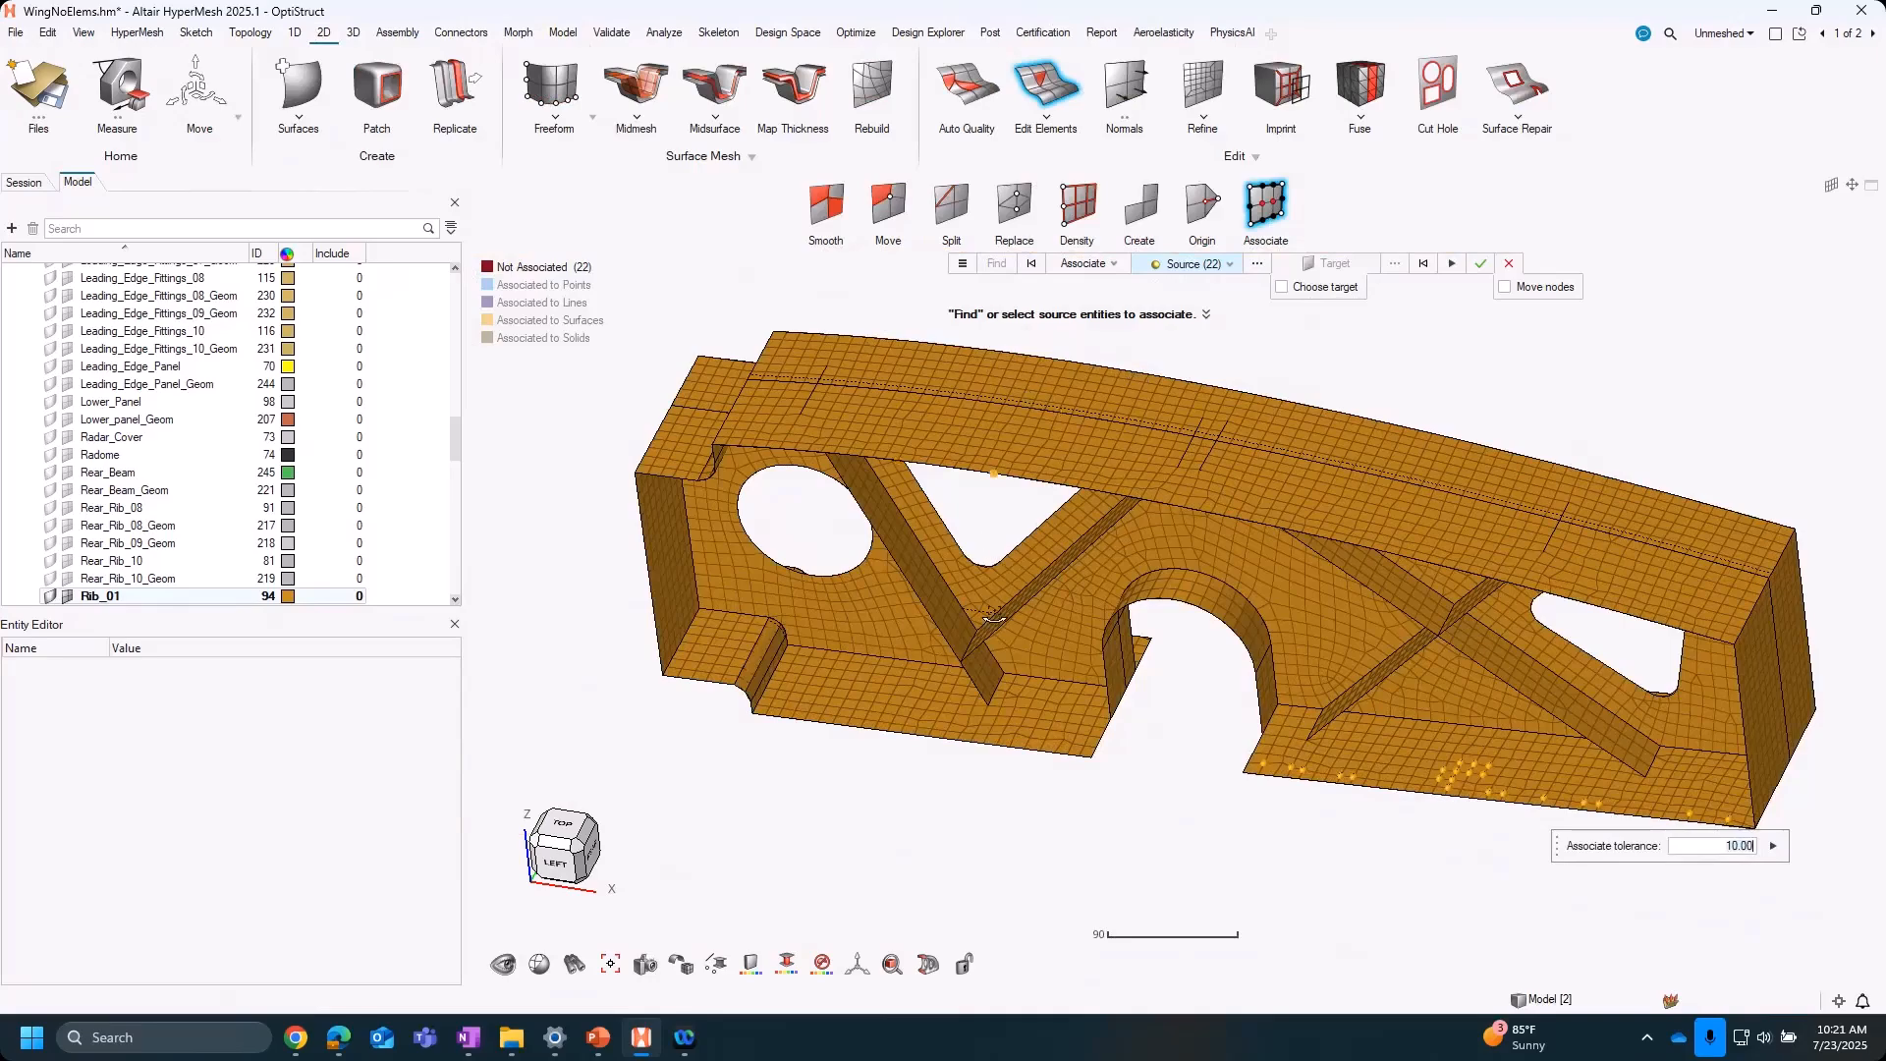
middle_drag(1128, 365, 1154, 599)
Switch the Associate tool to Disassociate mode and examine the marked unassociated nodes on the rib
click(1100, 263)
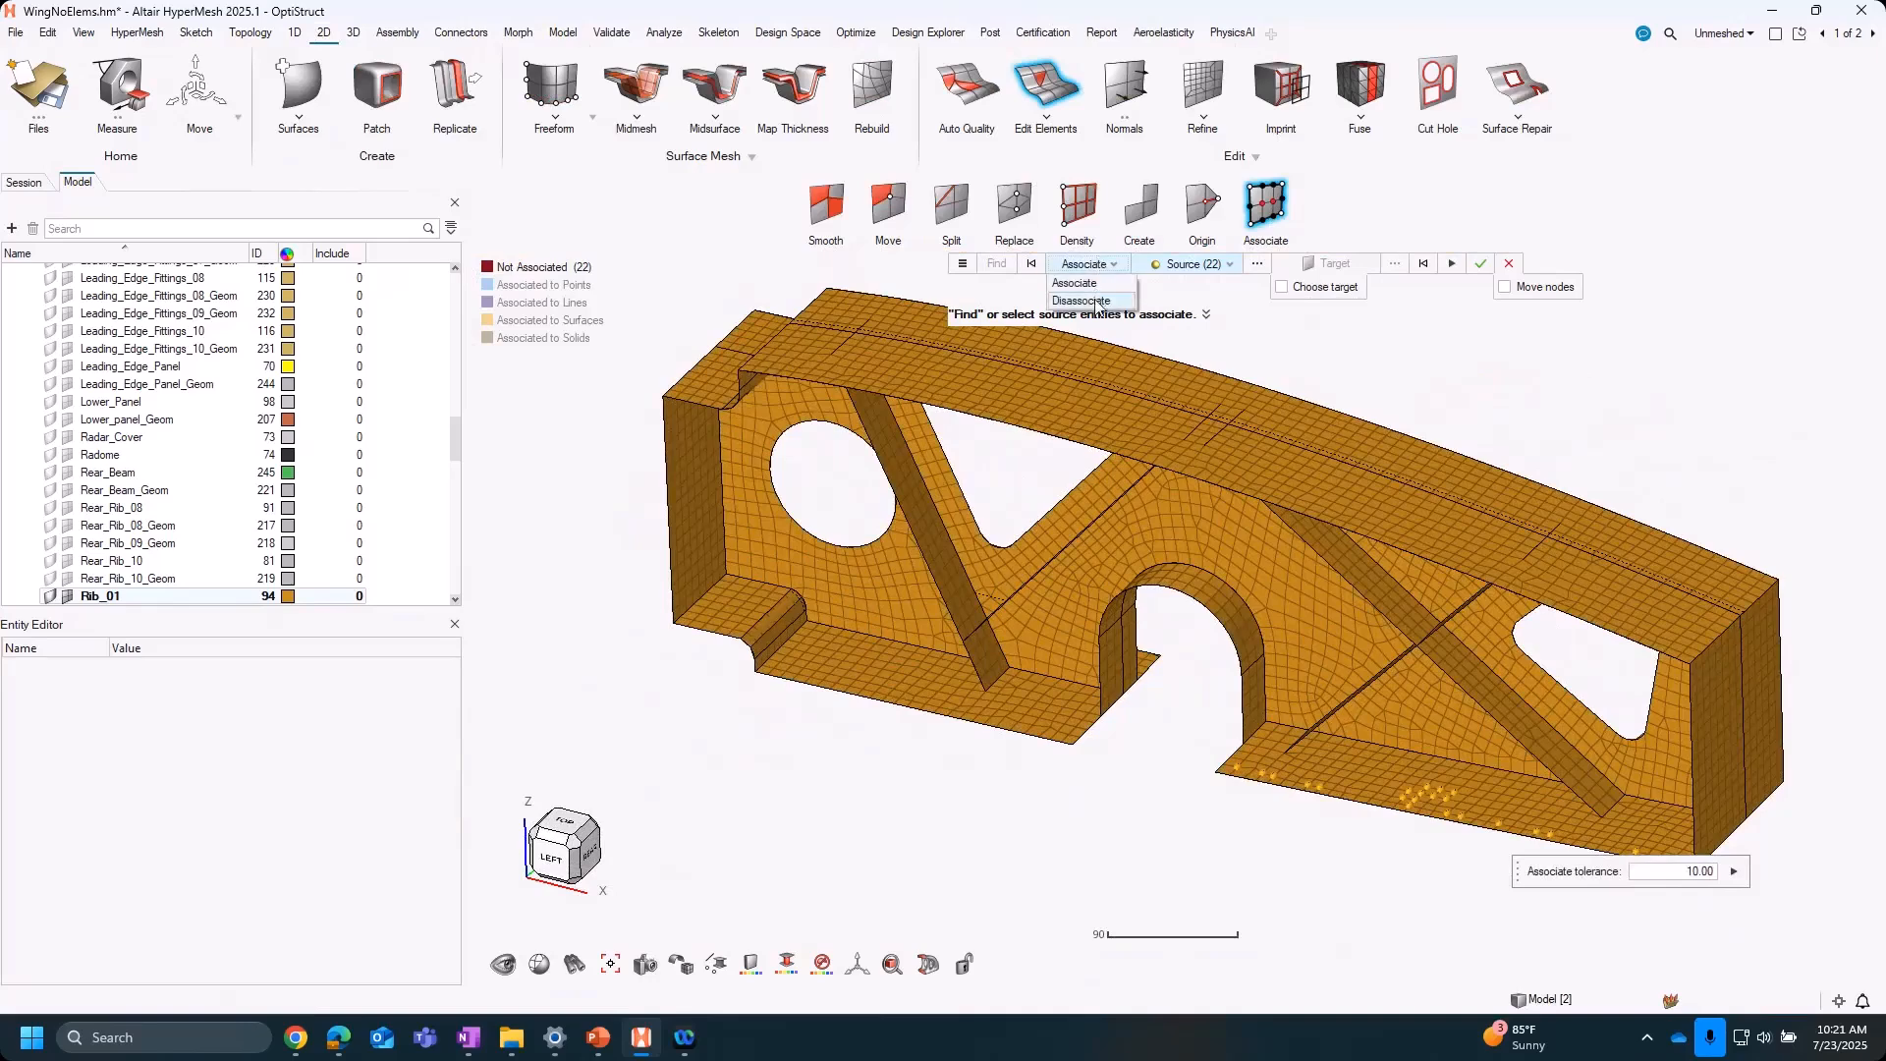
click(1081, 300)
right_drag(1518, 389, 1368, 427)
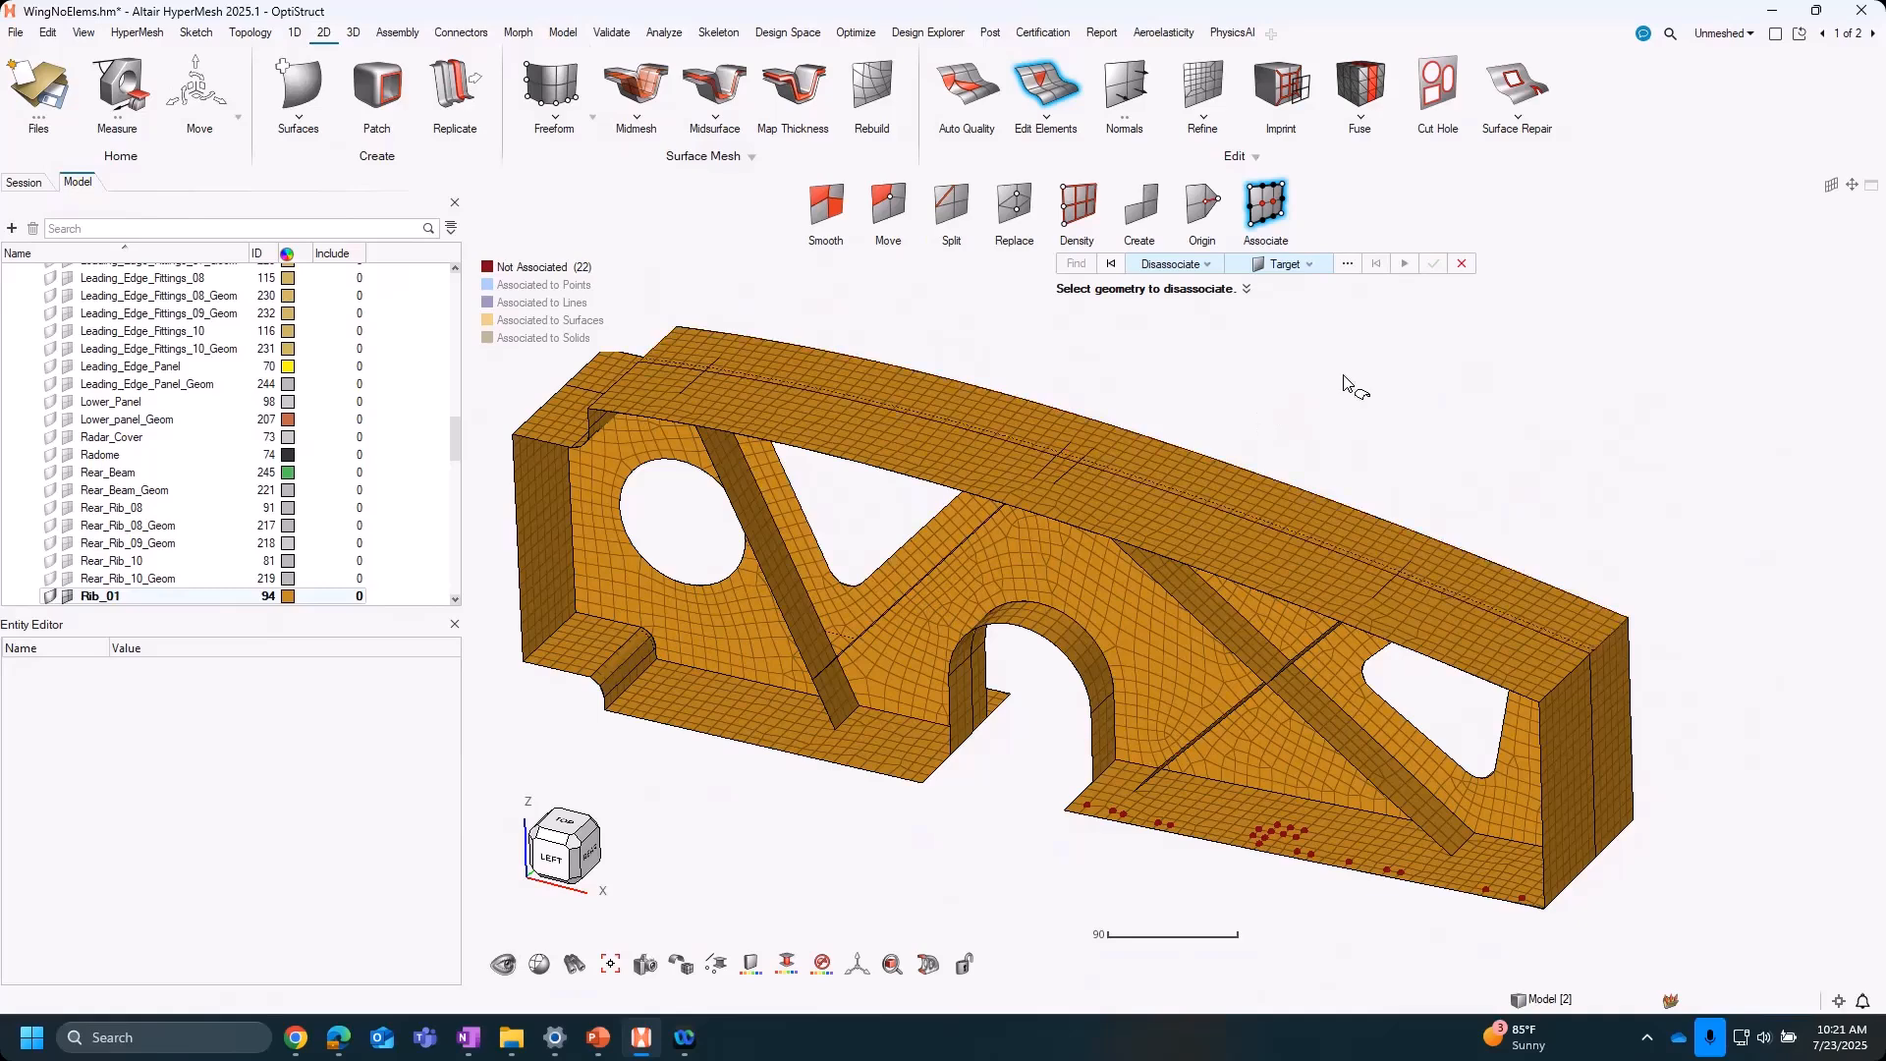
Open the element Split tool, review its split methods including Solid, and exit the tool
click(938, 206)
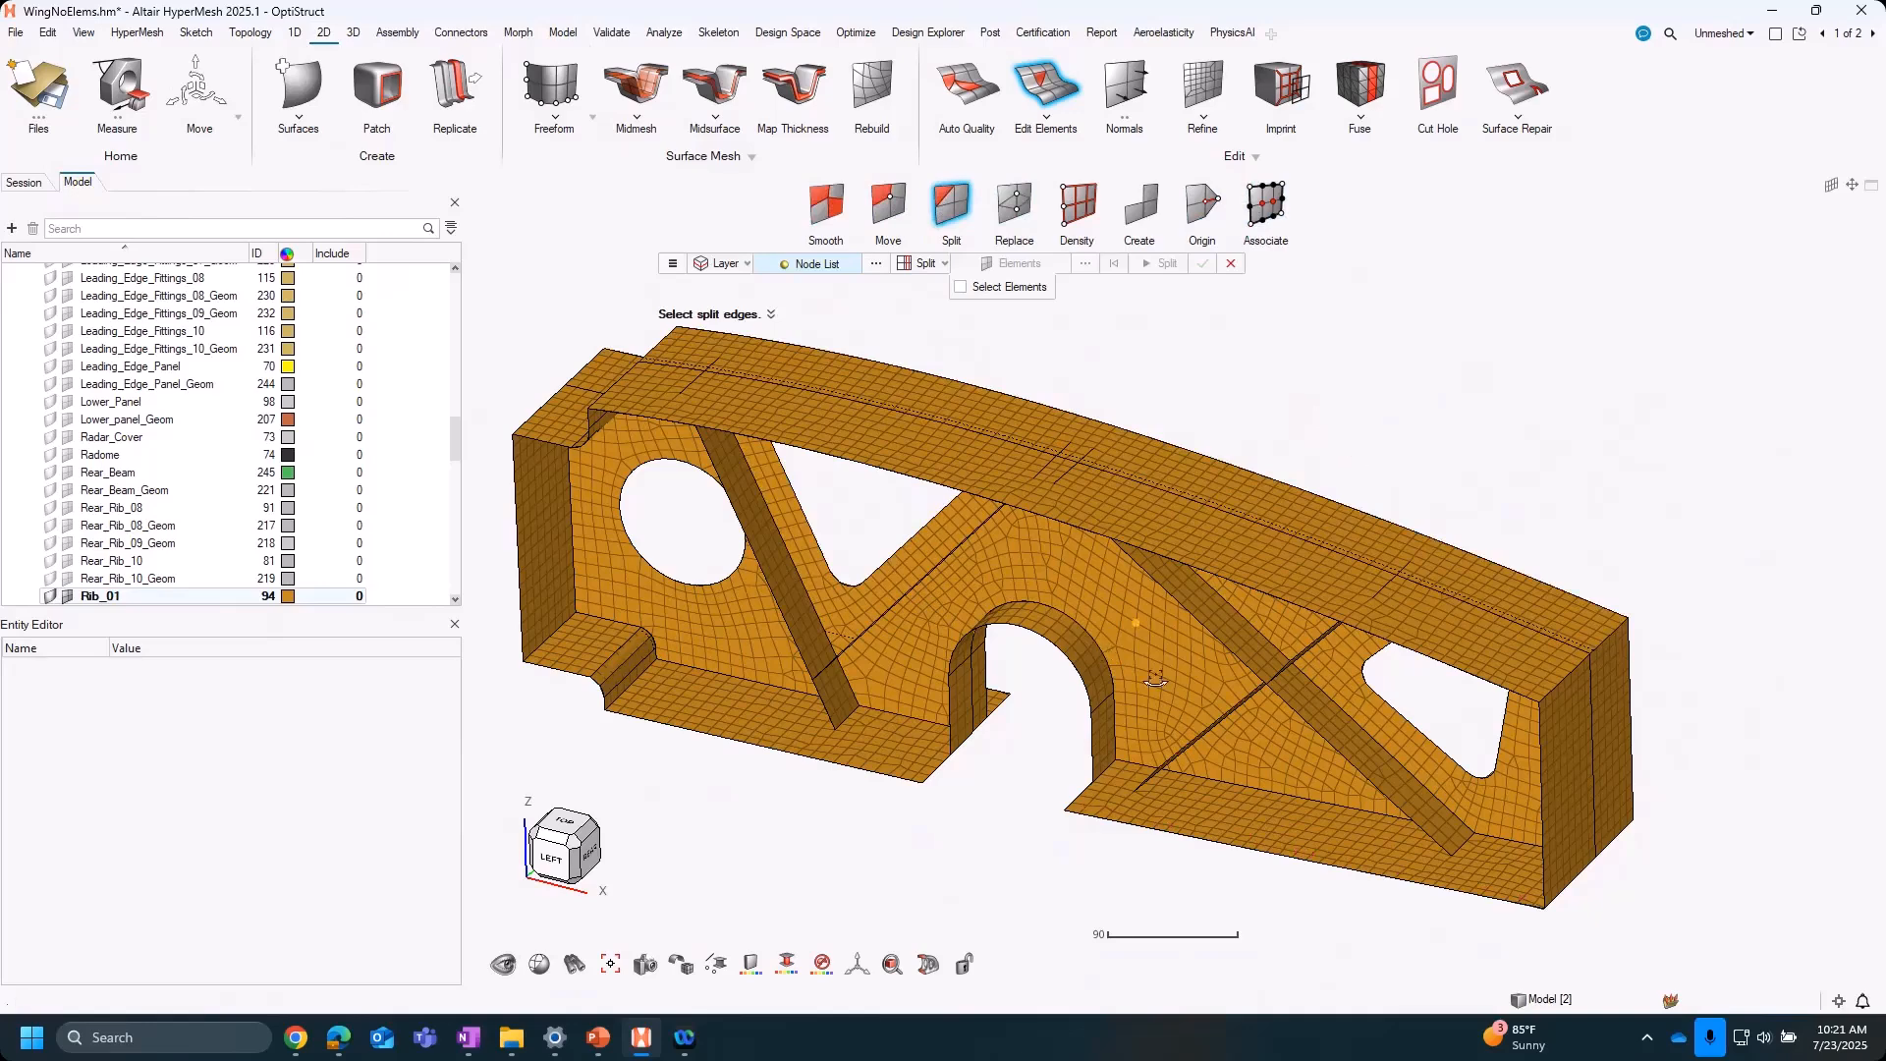
middle_drag(1151, 676, 1202, 744)
right_drag(735, 612, 962, 637)
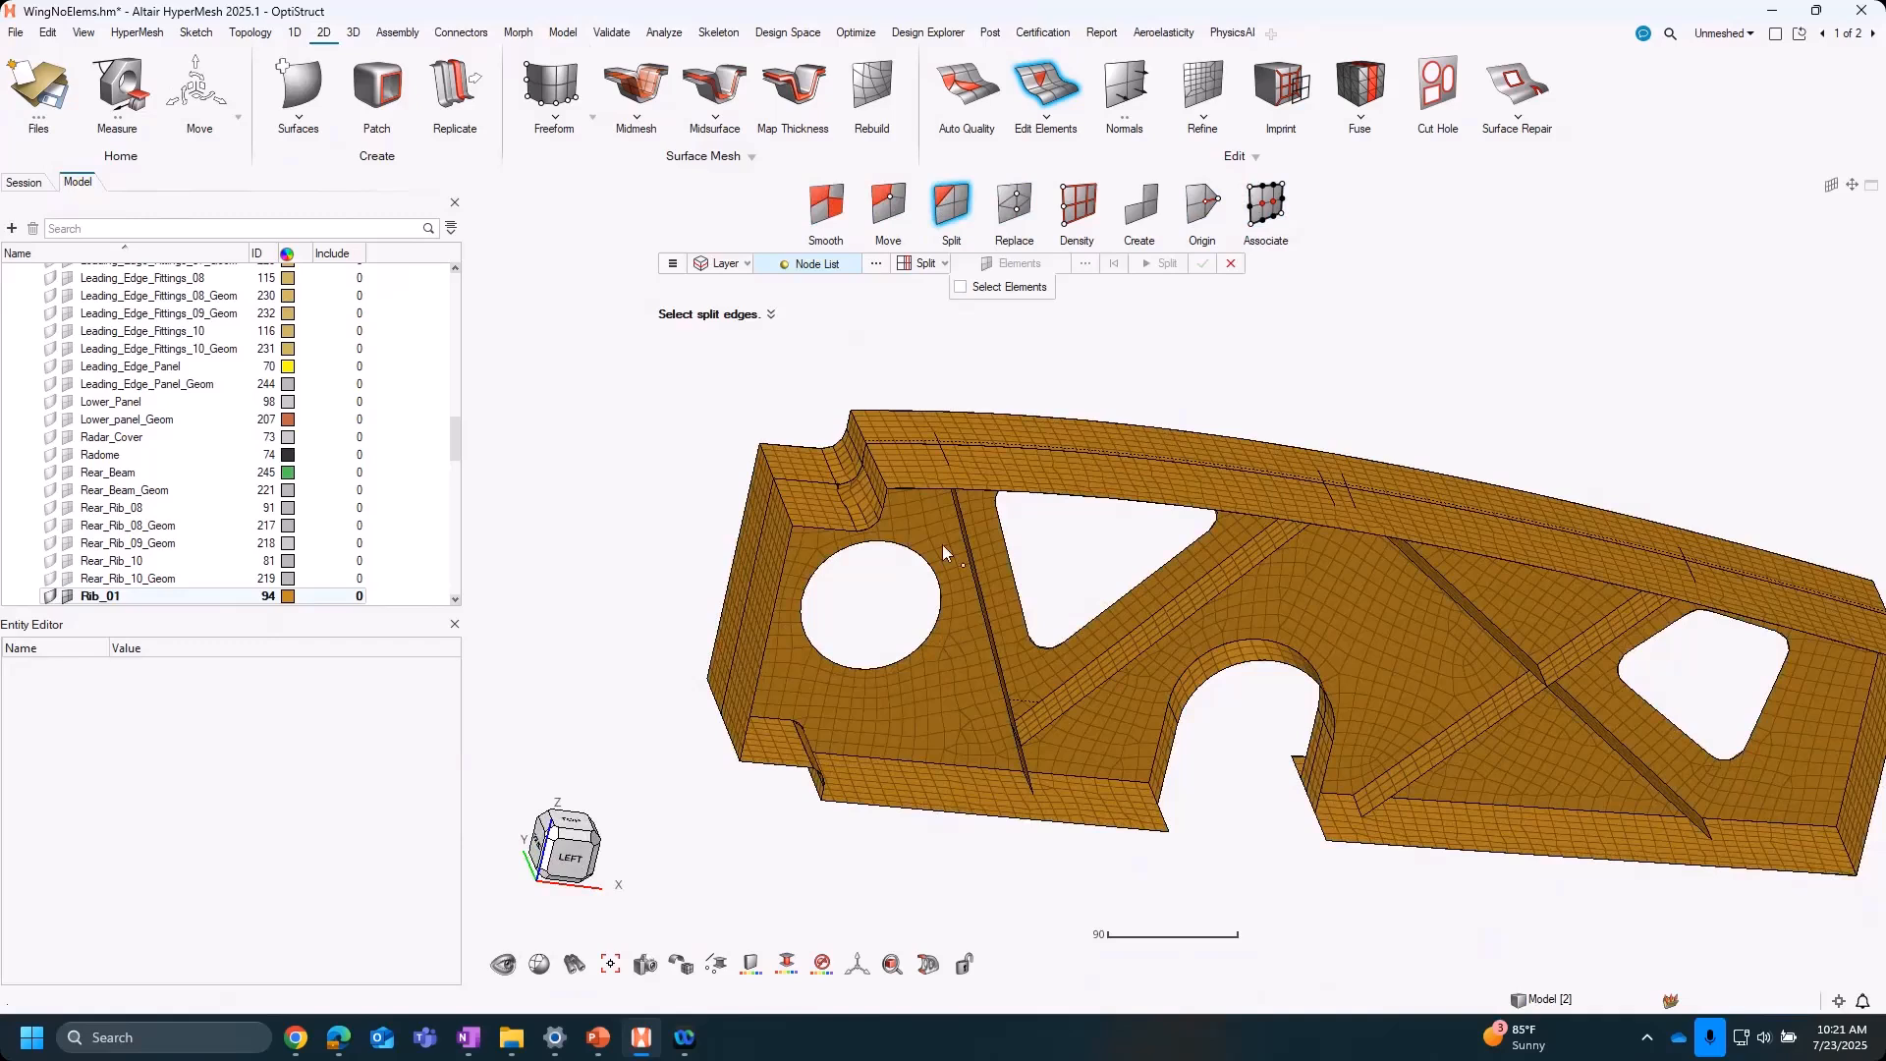
click(712, 263)
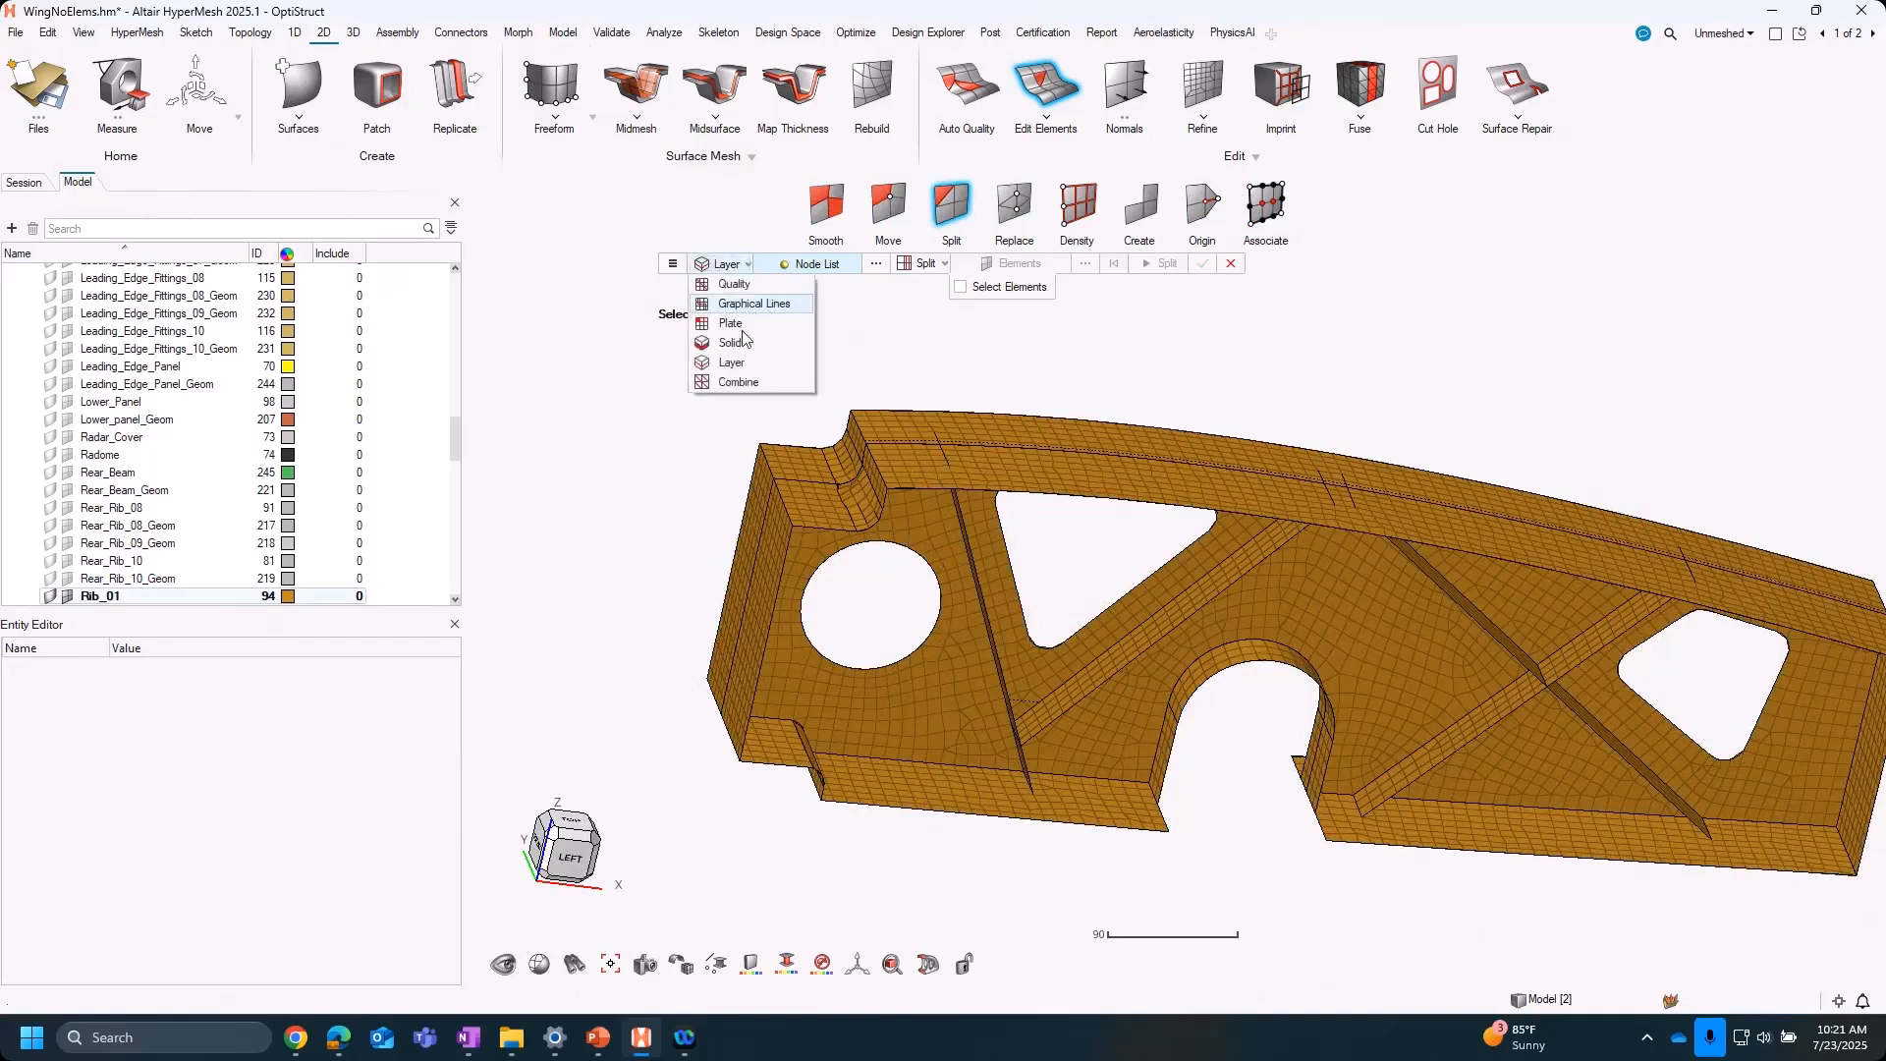
click(727, 349)
key(ctrl)
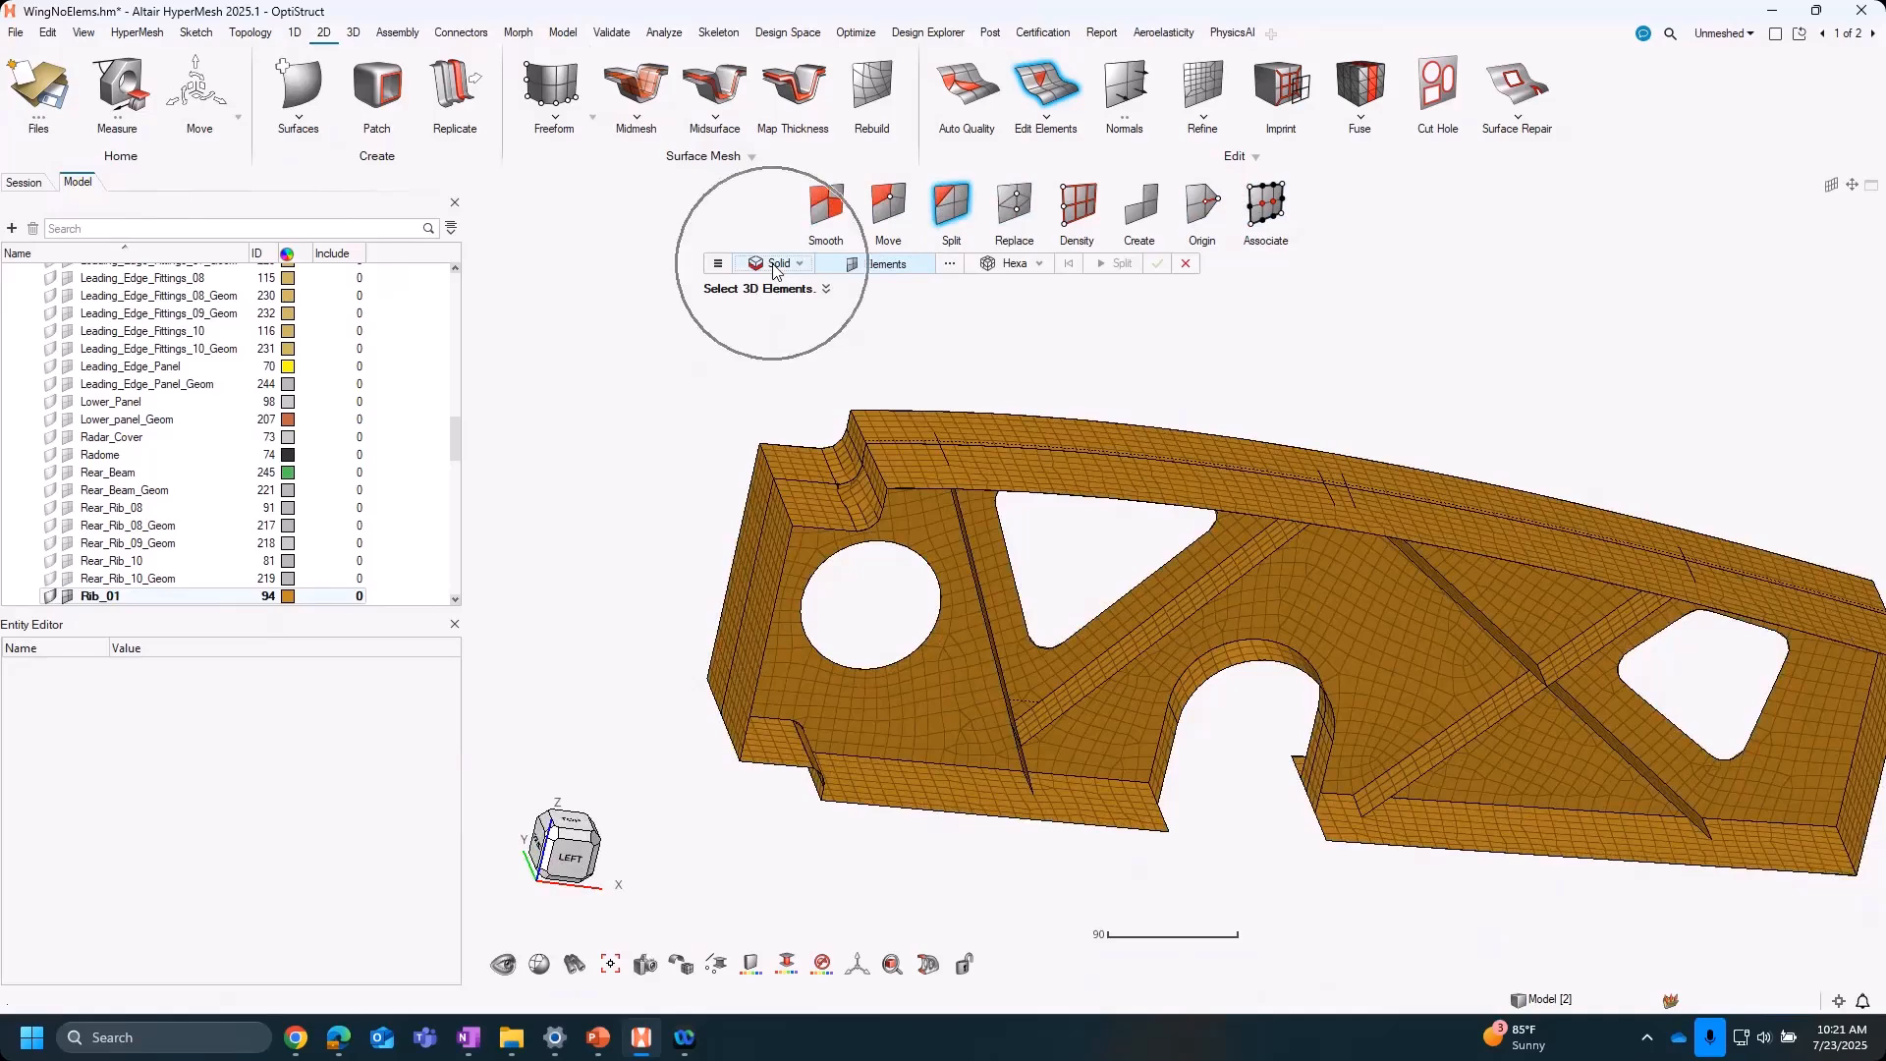
key(Escape)
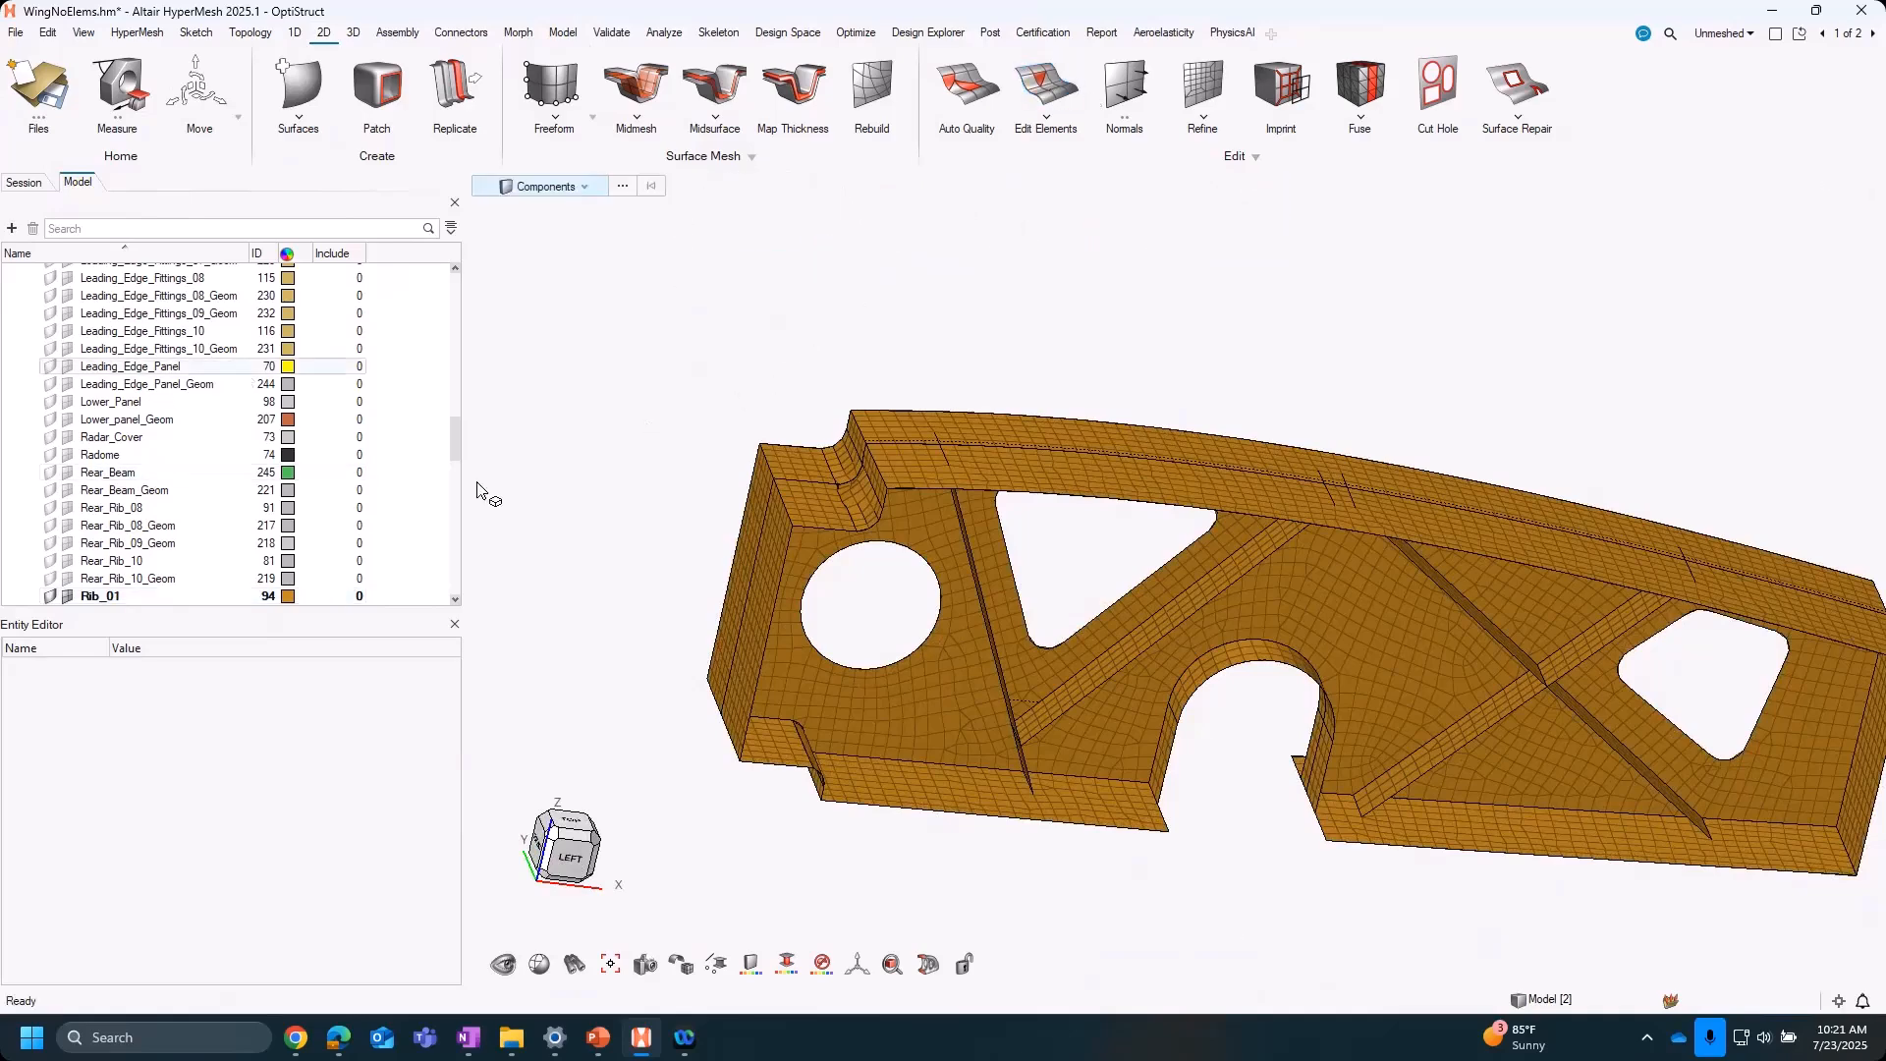
Check the element types of the Unmeshed model in its entity tree and switch to the Meshed model page
drag(454, 433, 455, 267)
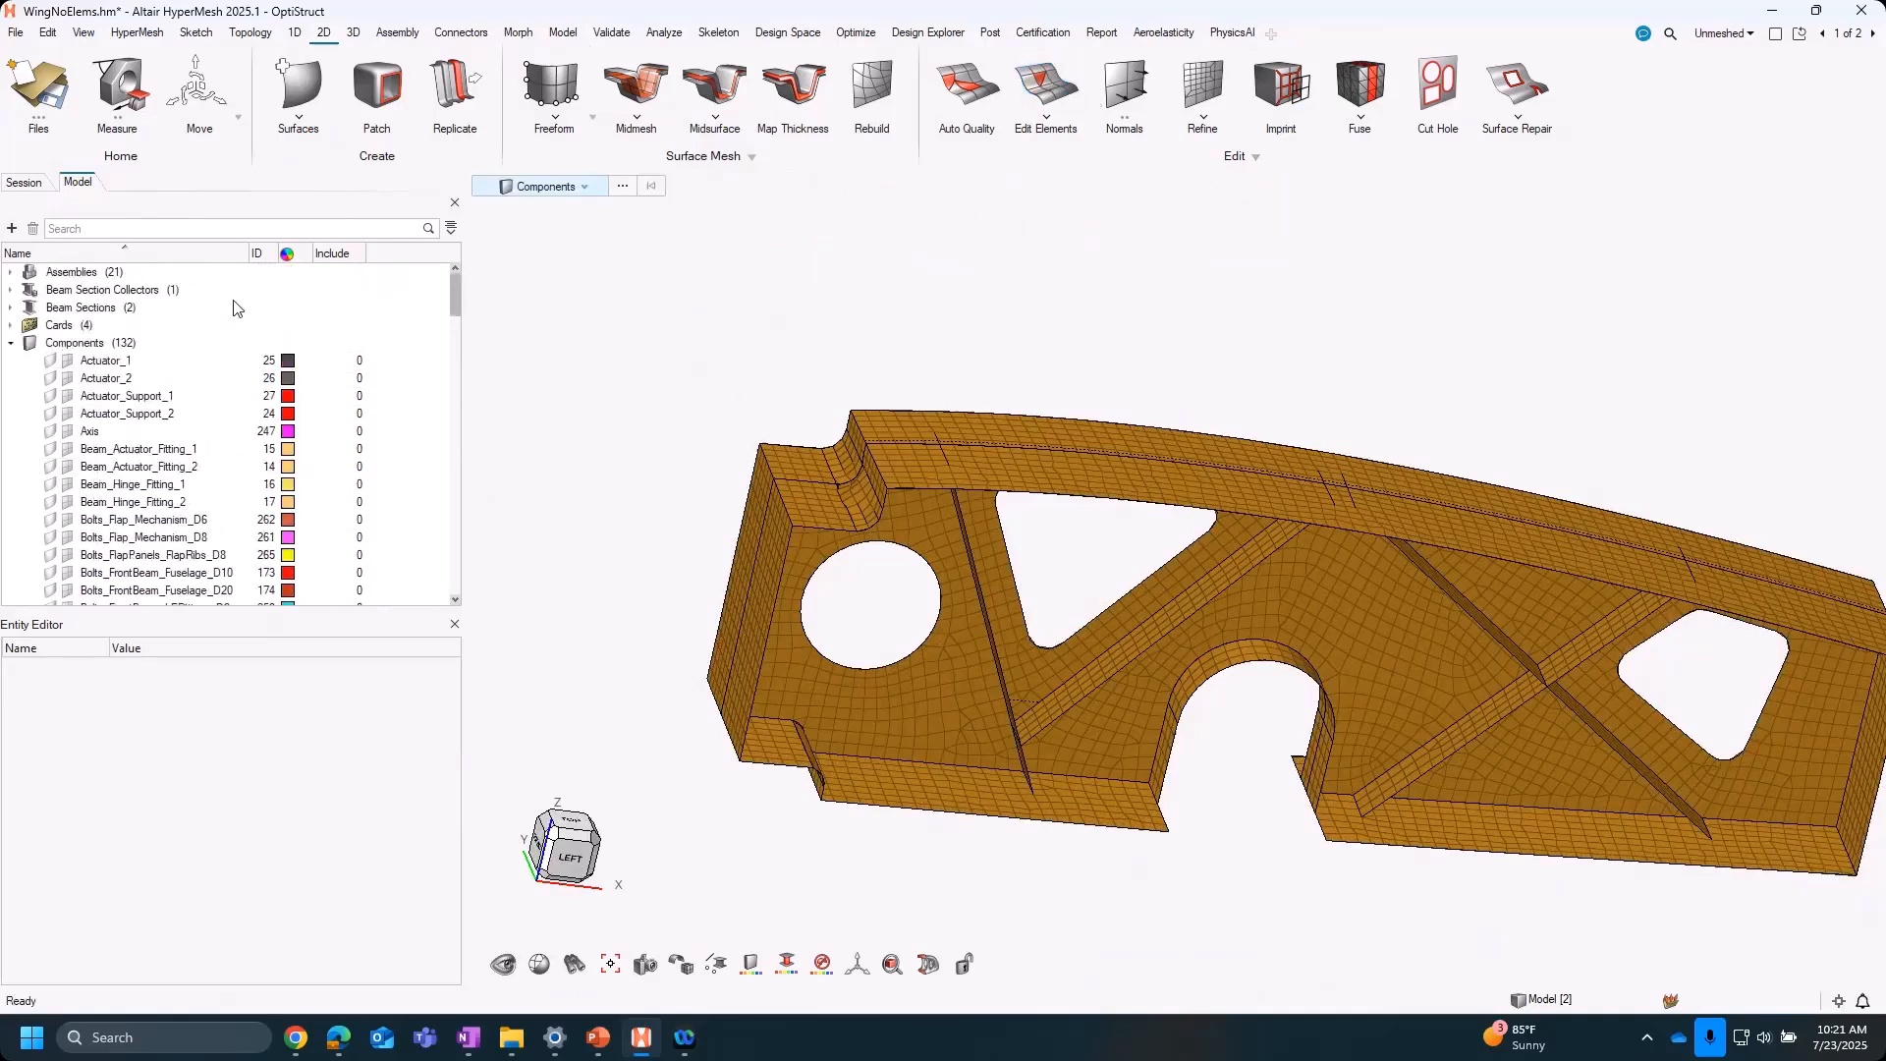
click(10, 343)
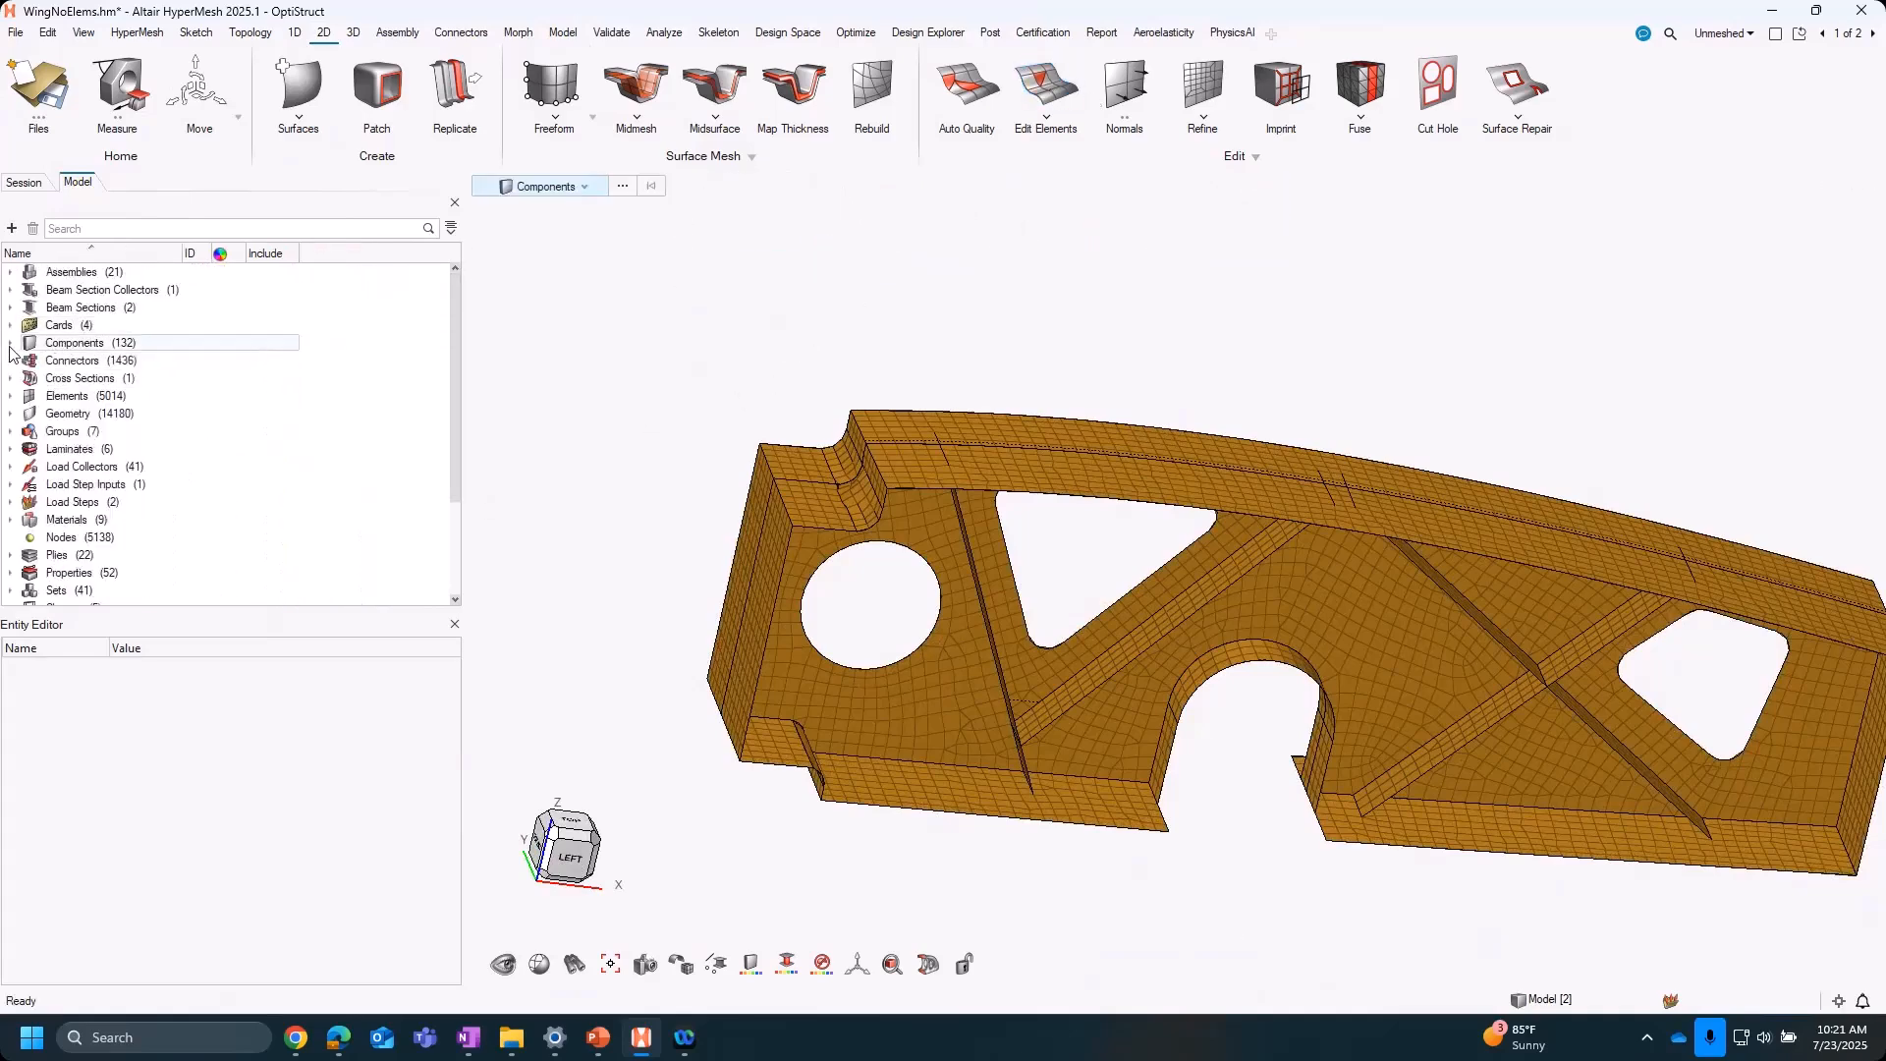
click(10, 396)
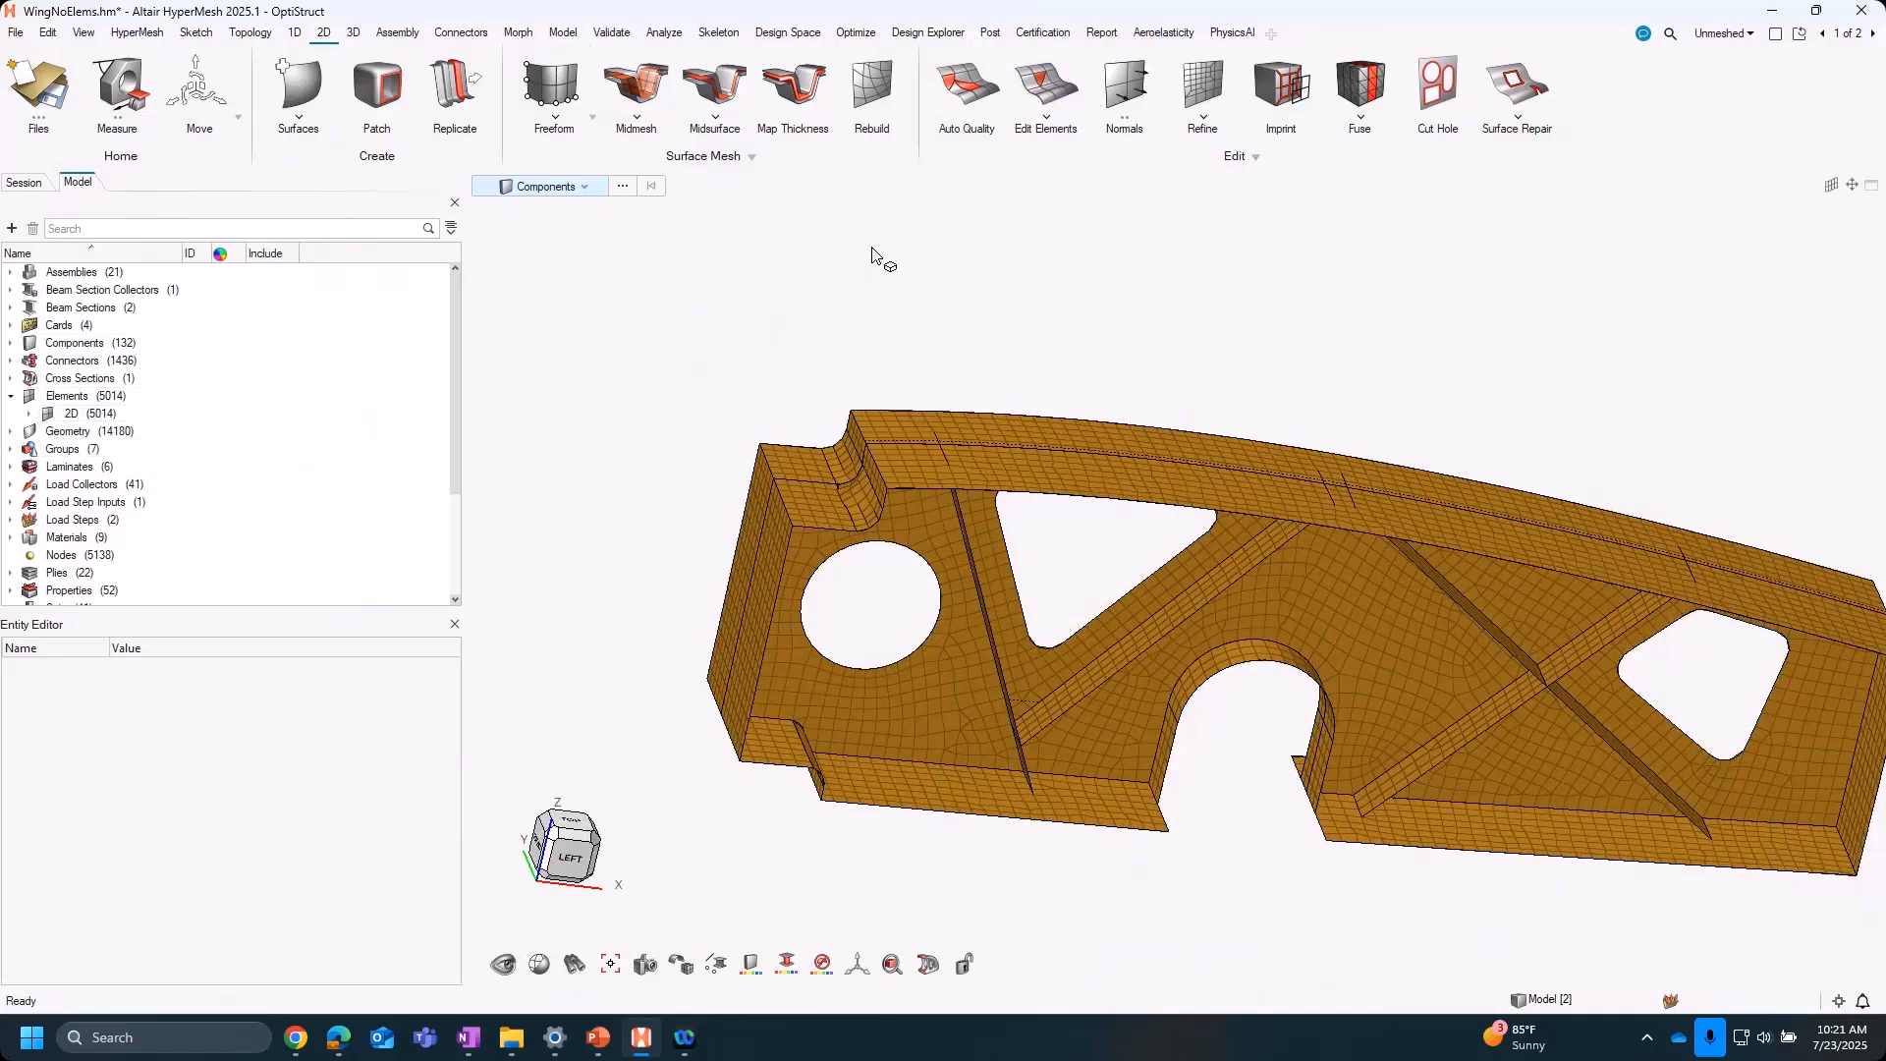
ctrl+right_drag(1768, 438, 1593, 408)
click(1724, 32)
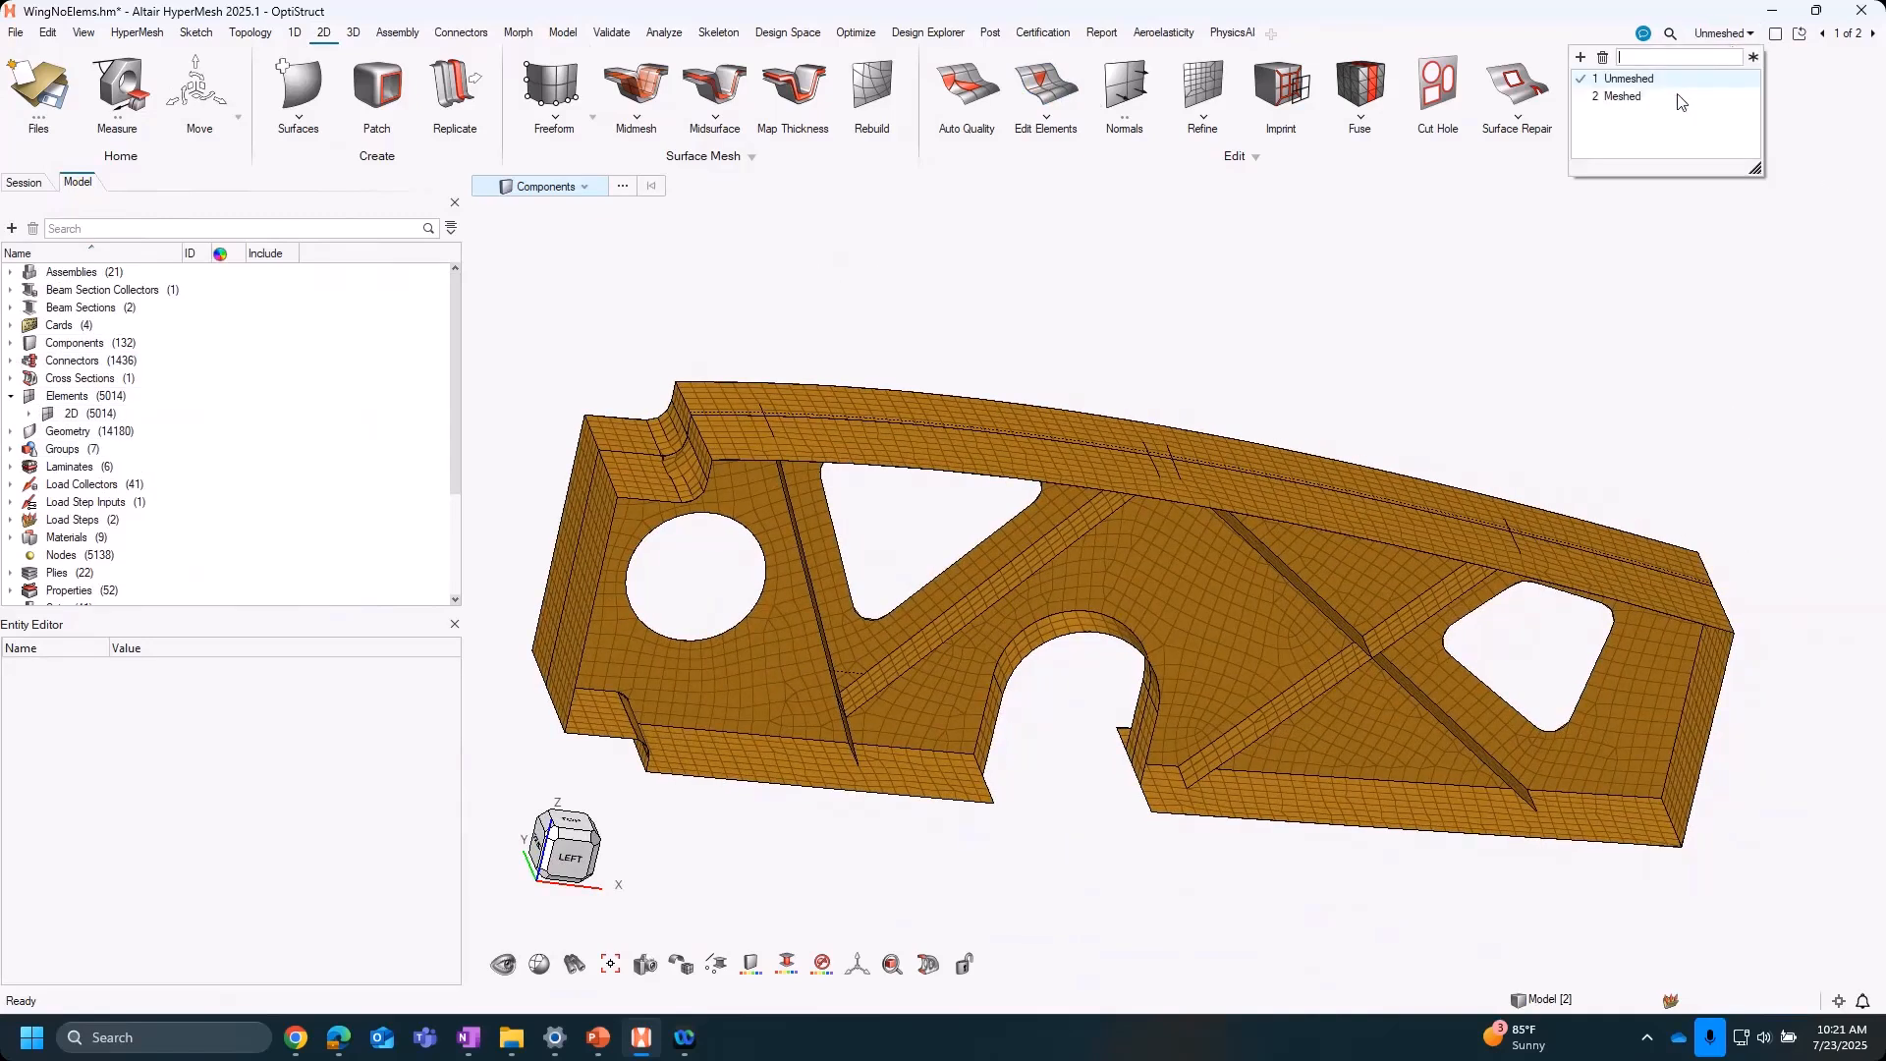
click(1635, 98)
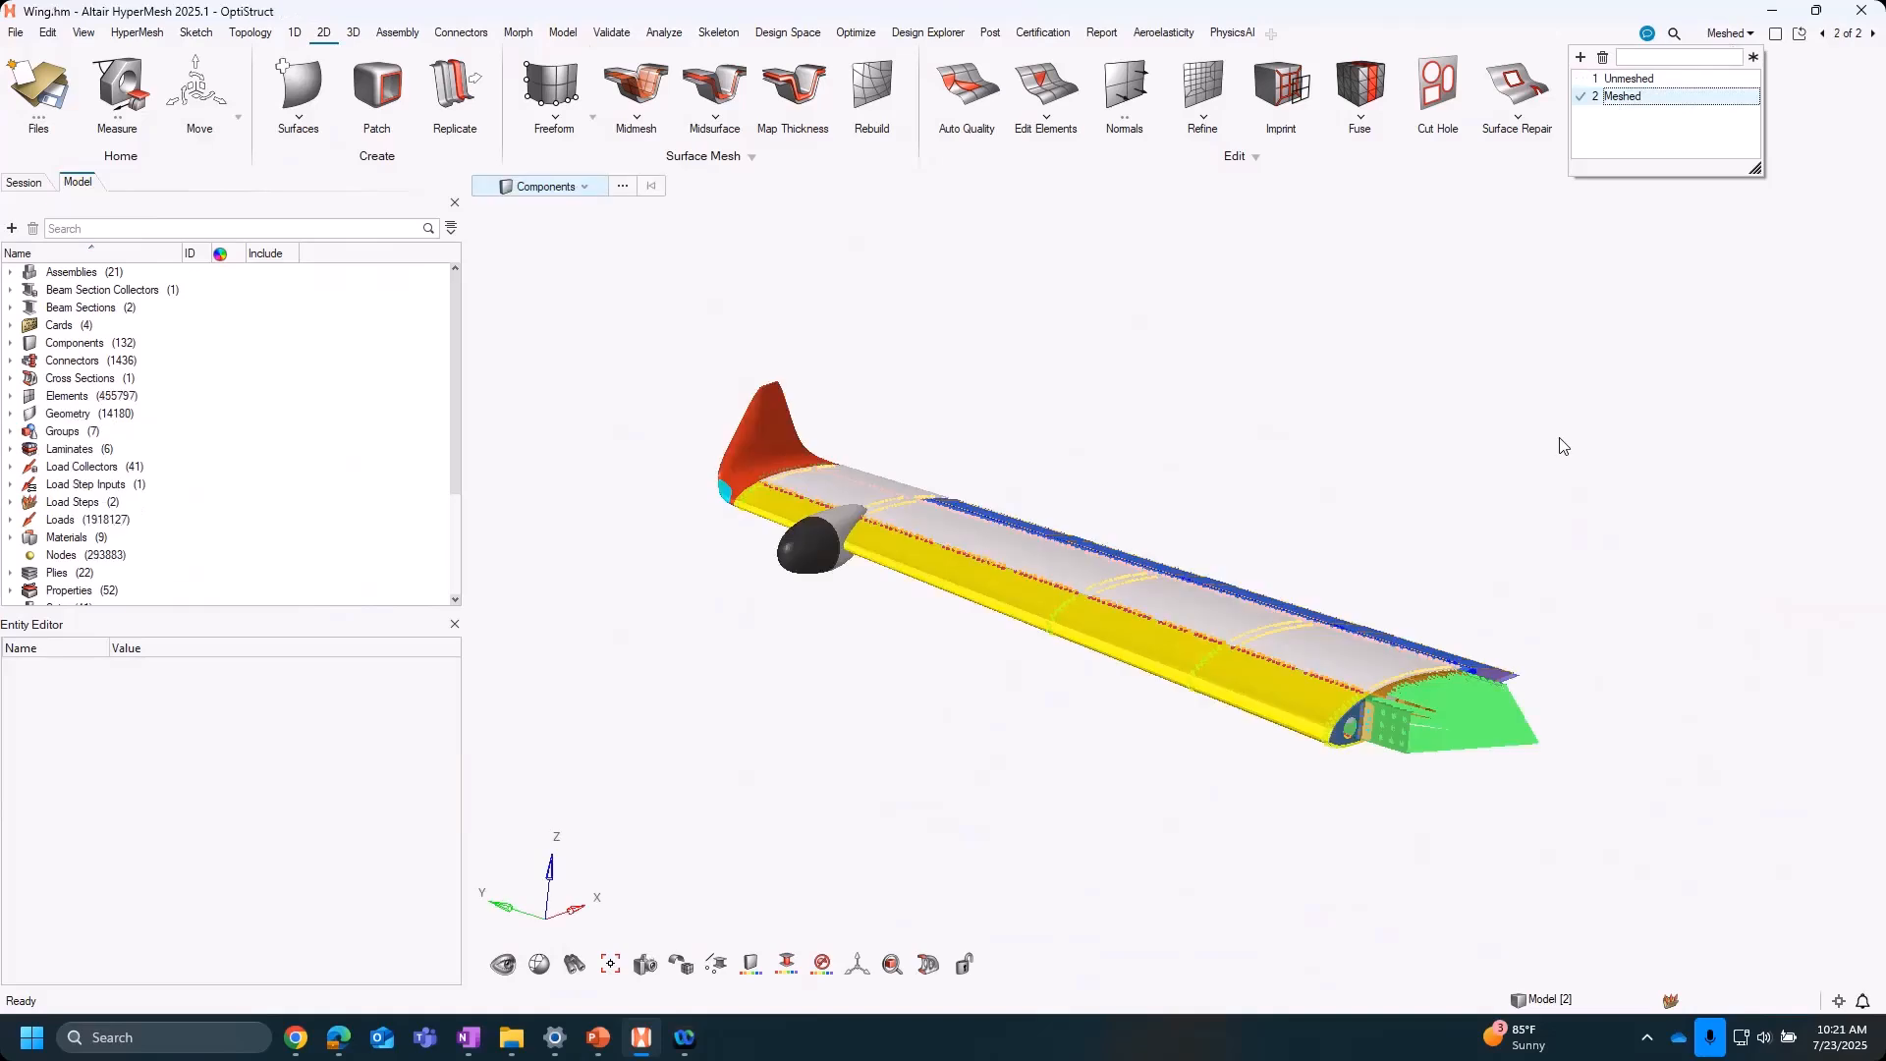
Isolate the 3D elements of the meshed wing and examine the solid mesh at the flap's end
click(11, 396)
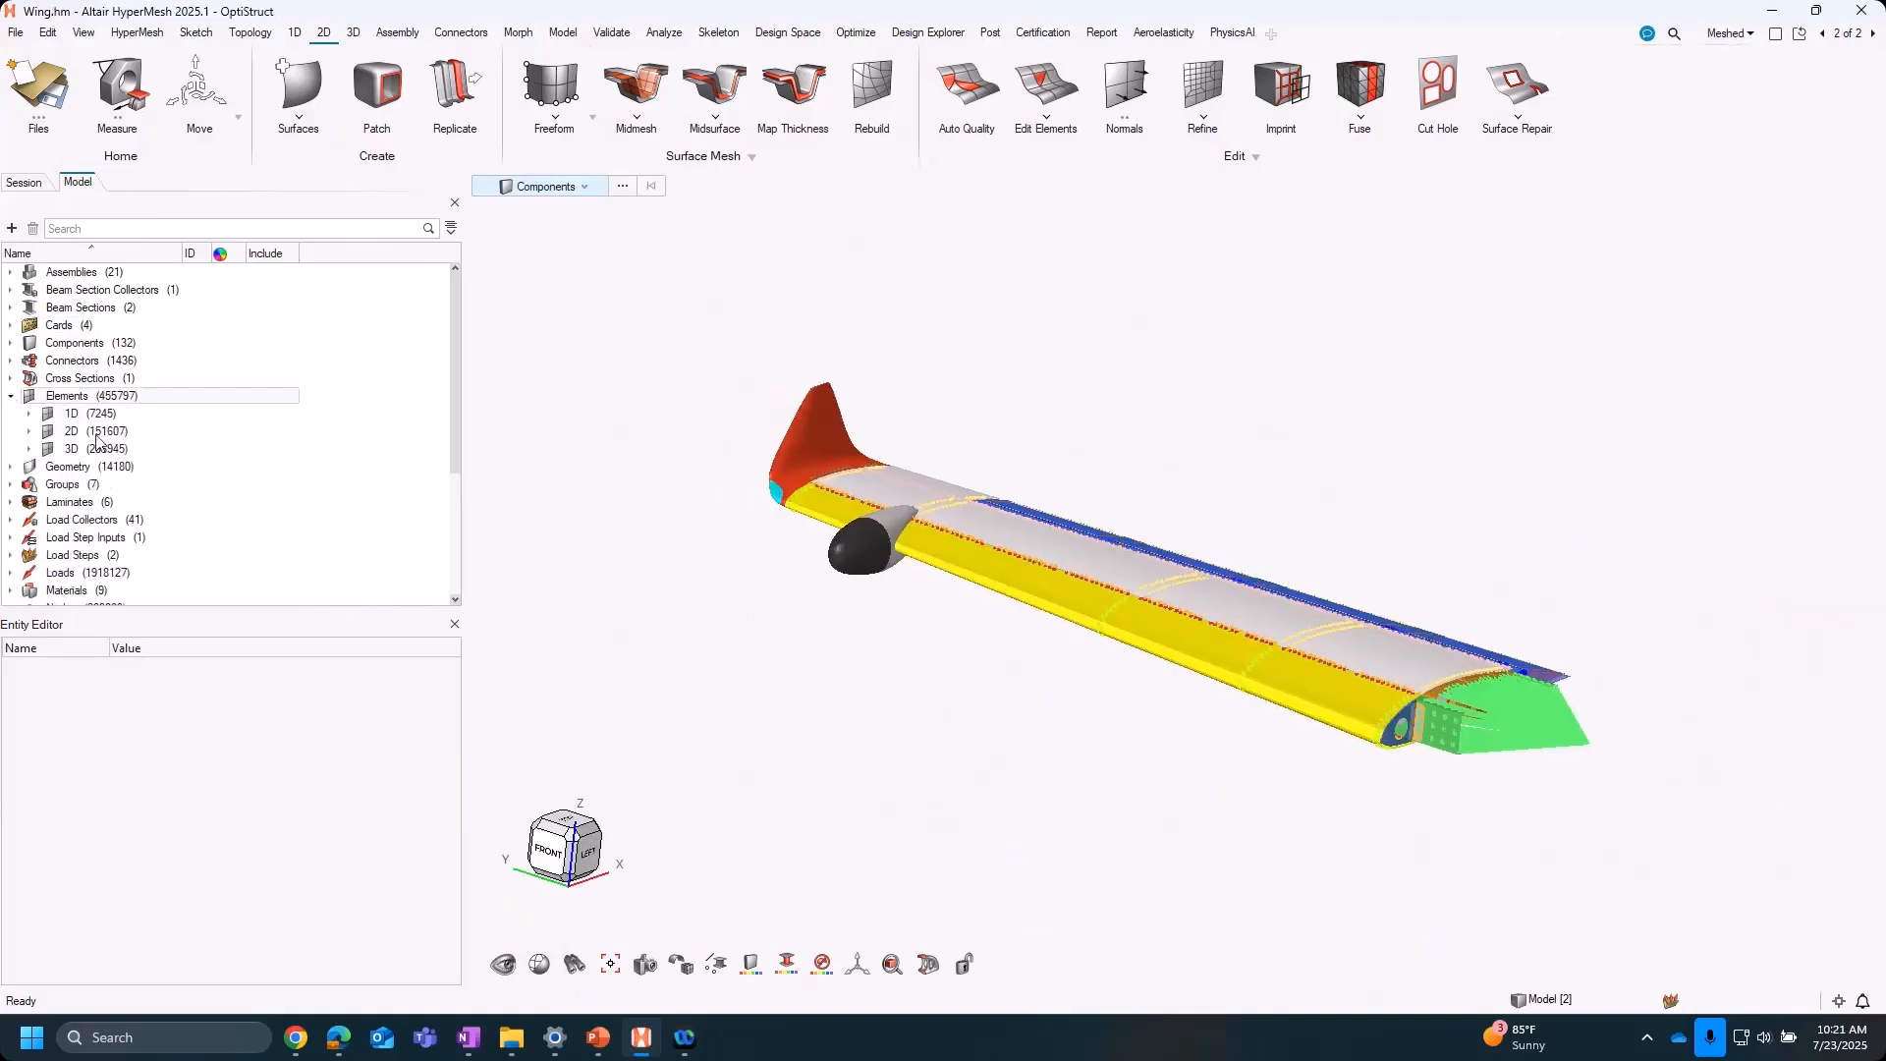
click(96, 449)
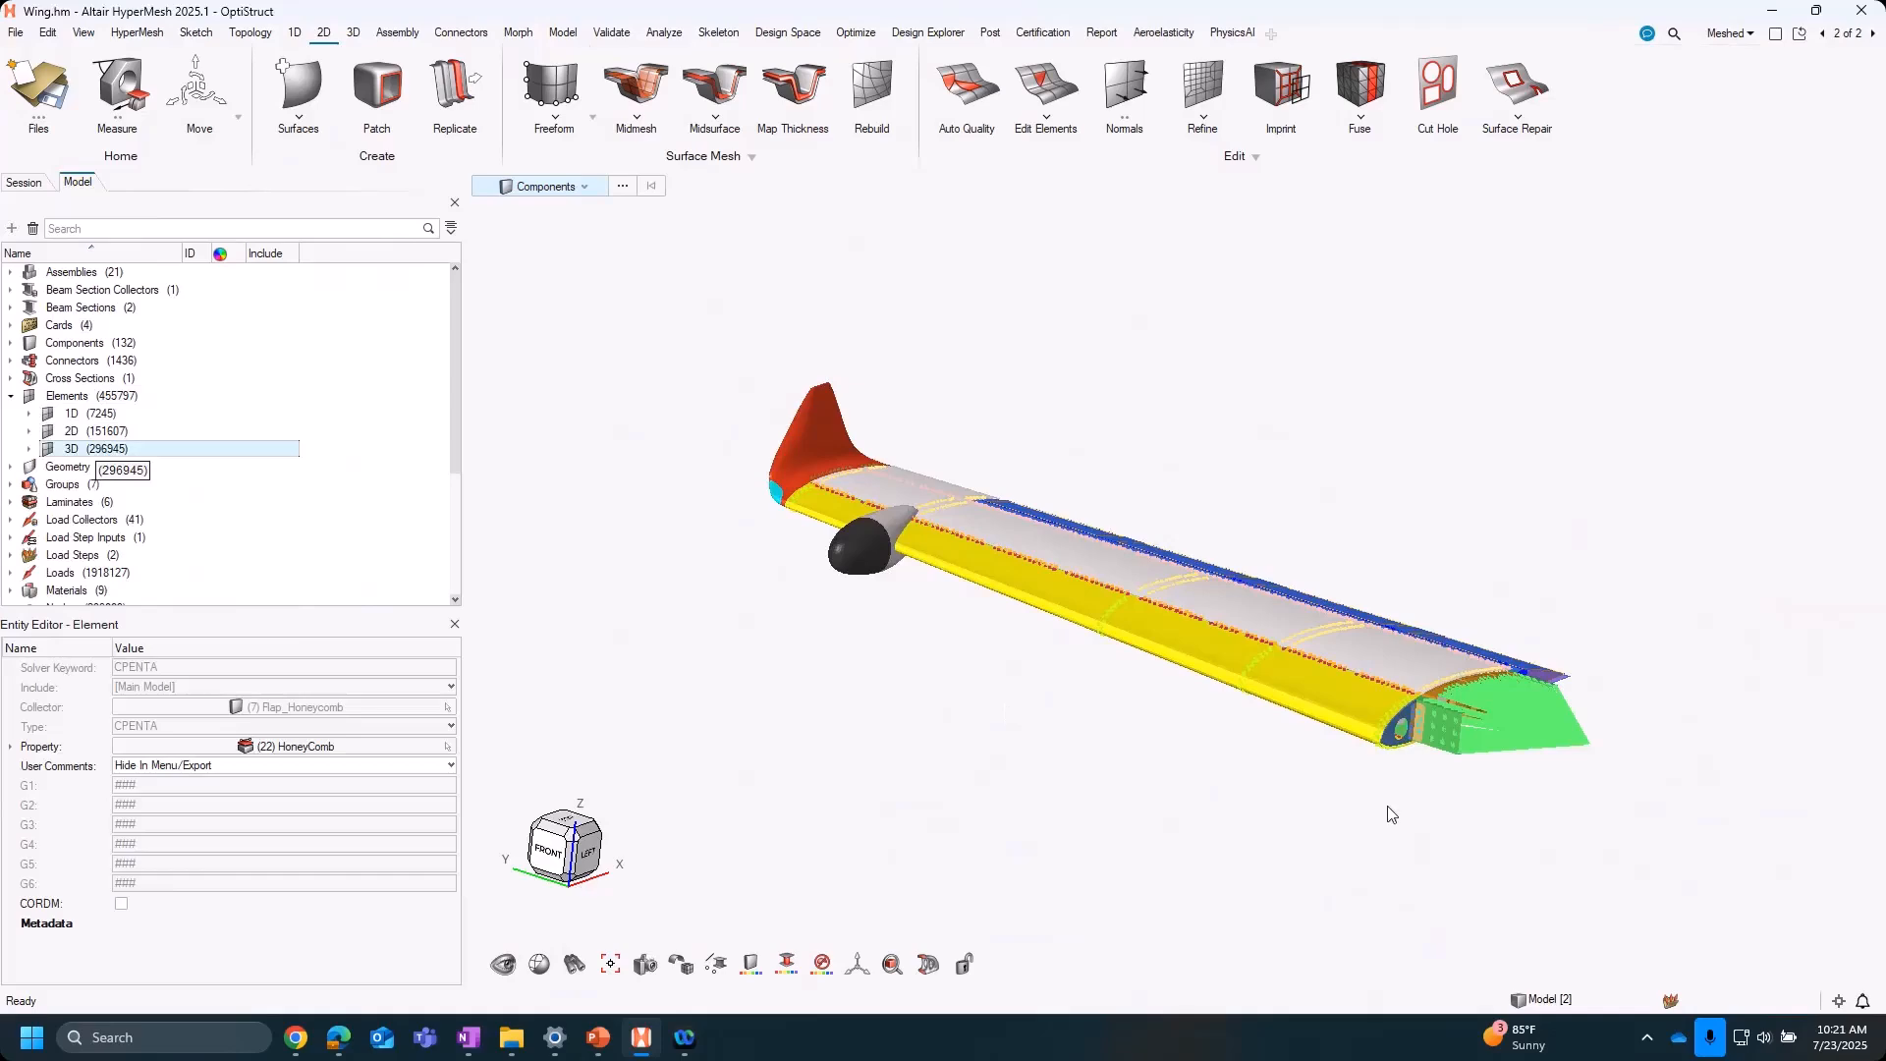
key(i)
right_drag(1466, 667, 1334, 617)
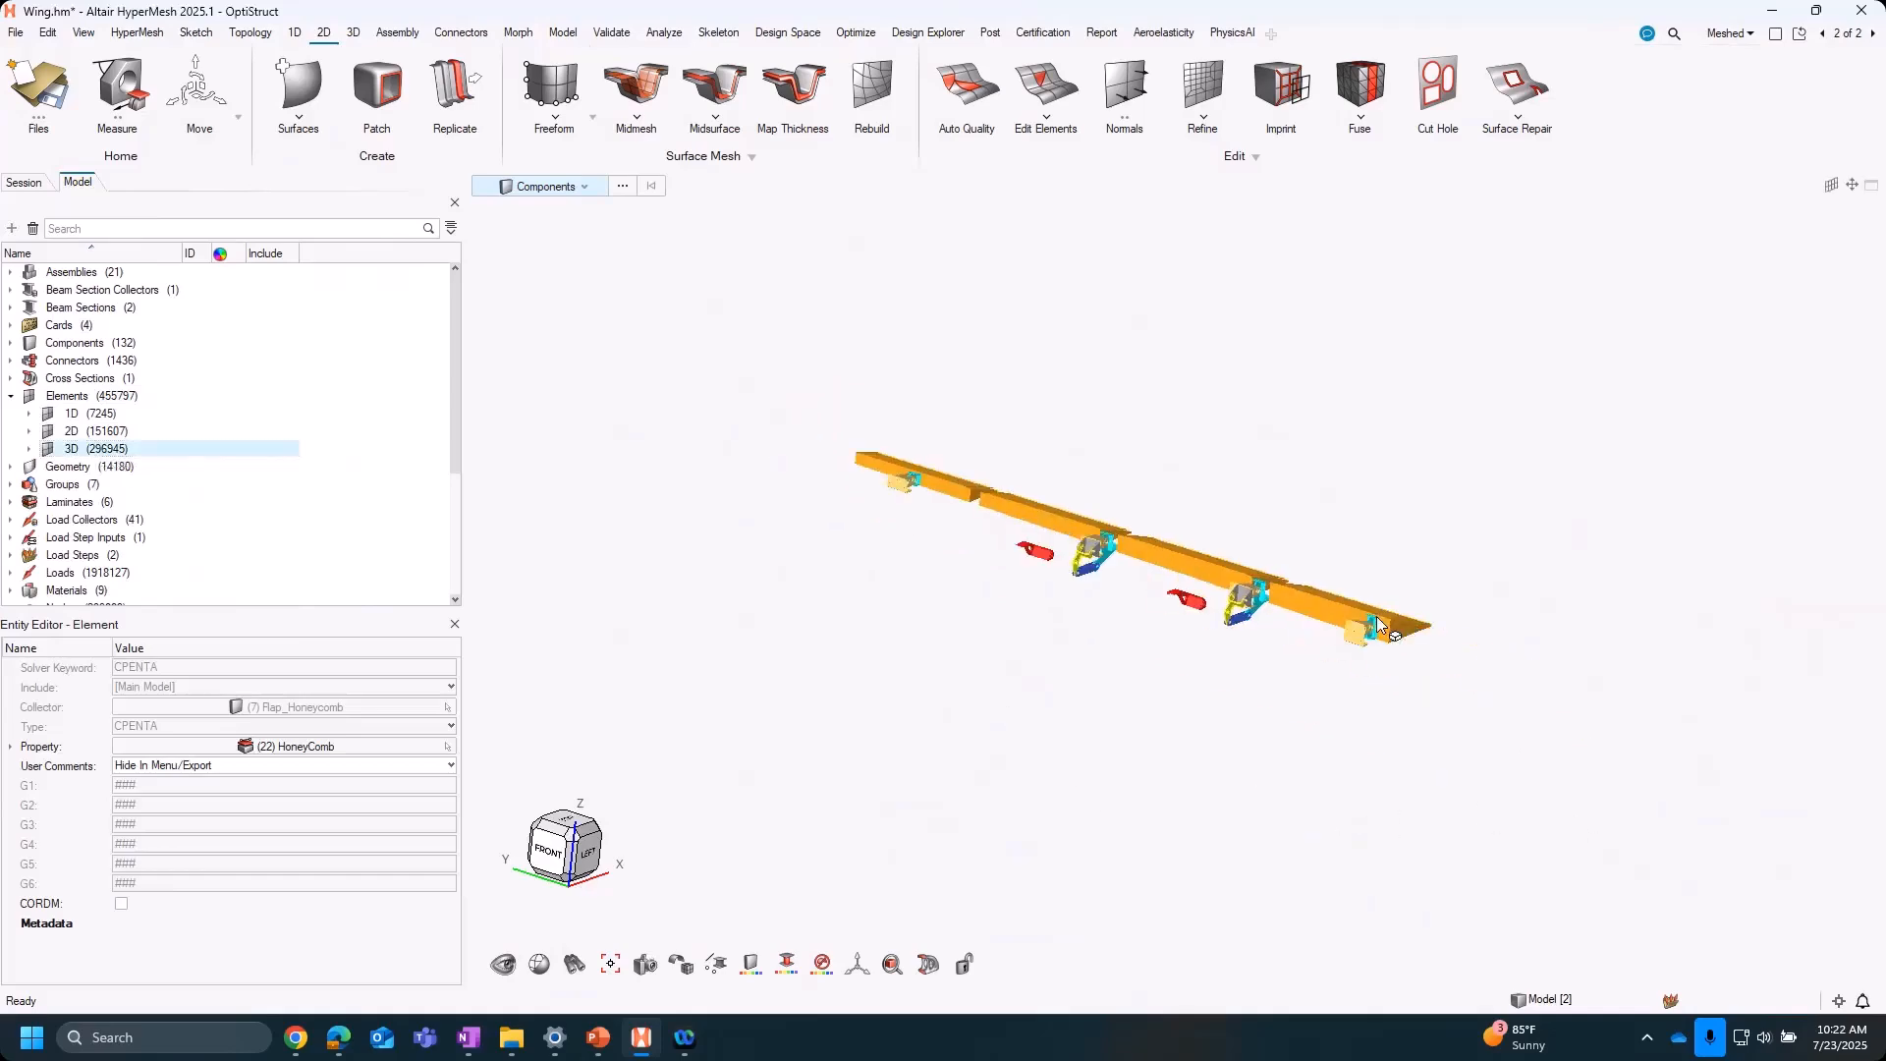
scroll(1333, 617, up, 4)
scroll(1336, 621, up, 8)
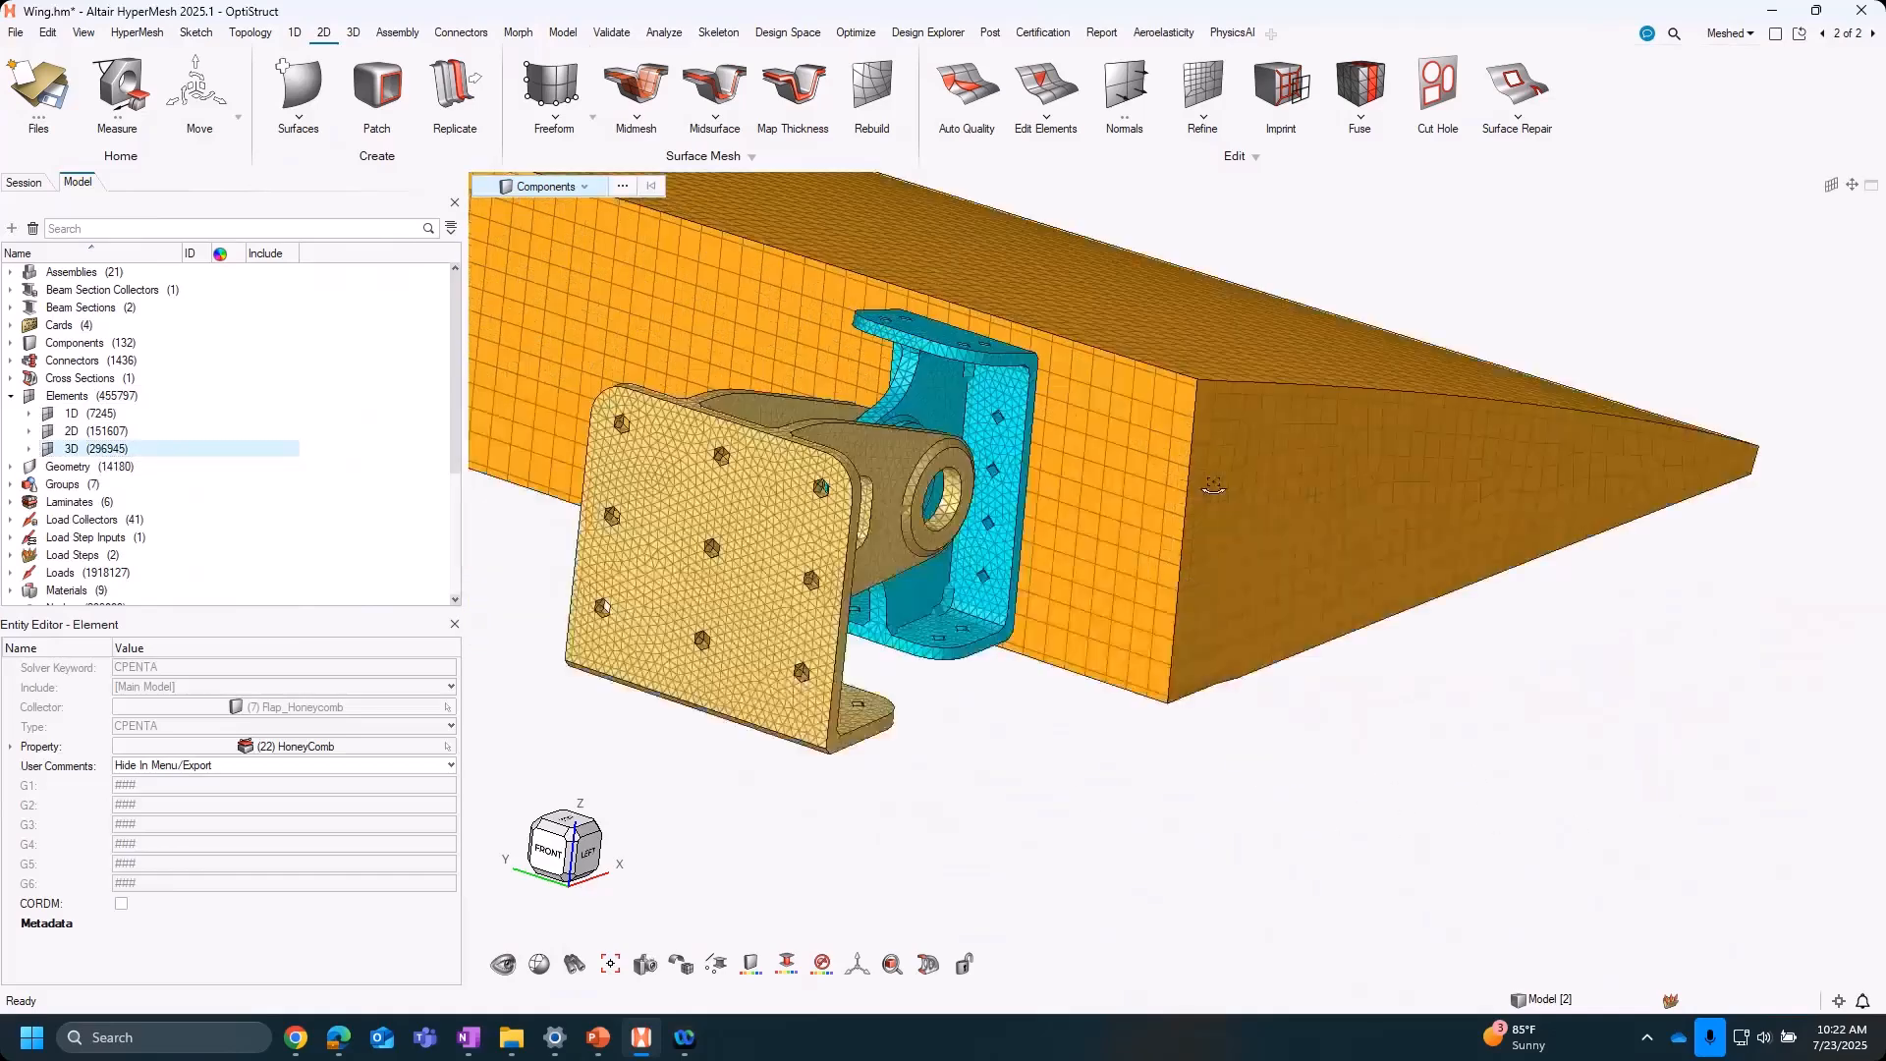
middle_drag(1242, 468, 1196, 486)
scroll(1195, 486, up, 4)
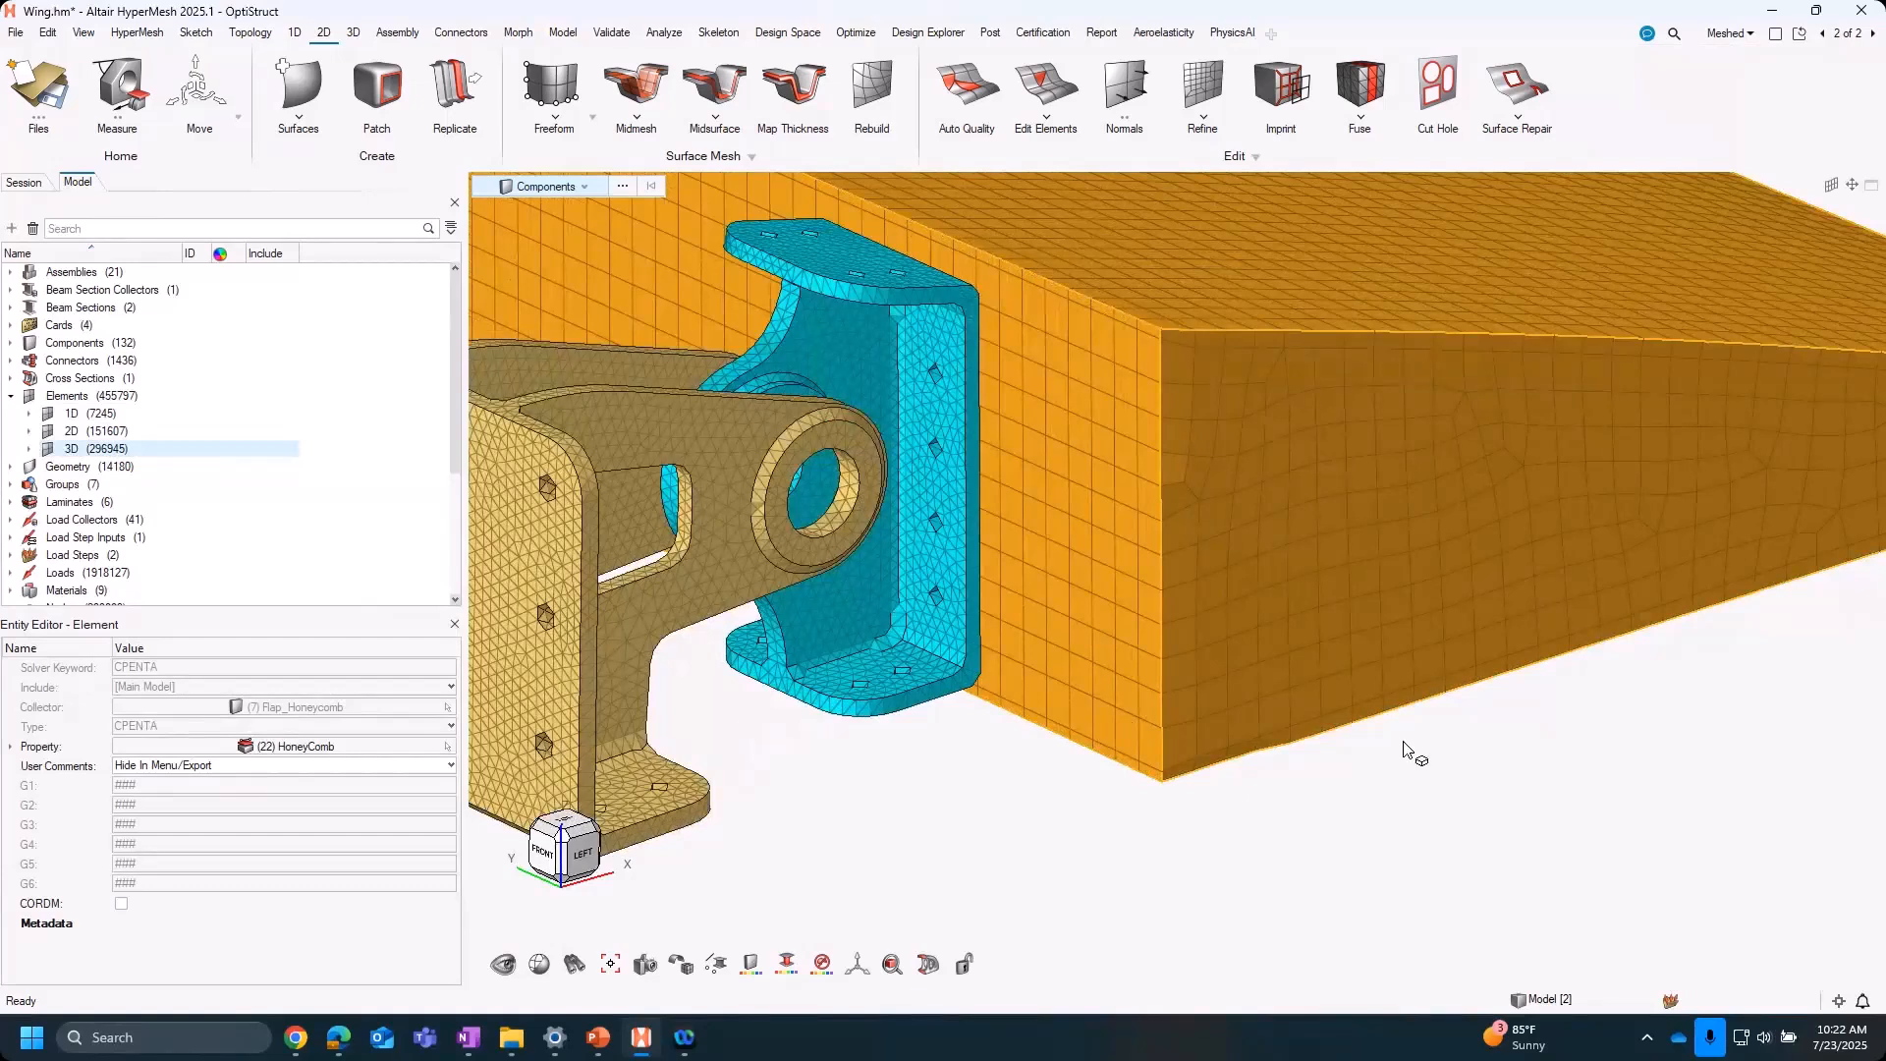
Try to split the solid elements at the flap's end with the Hexas method and decline saving the model
click(1042, 86)
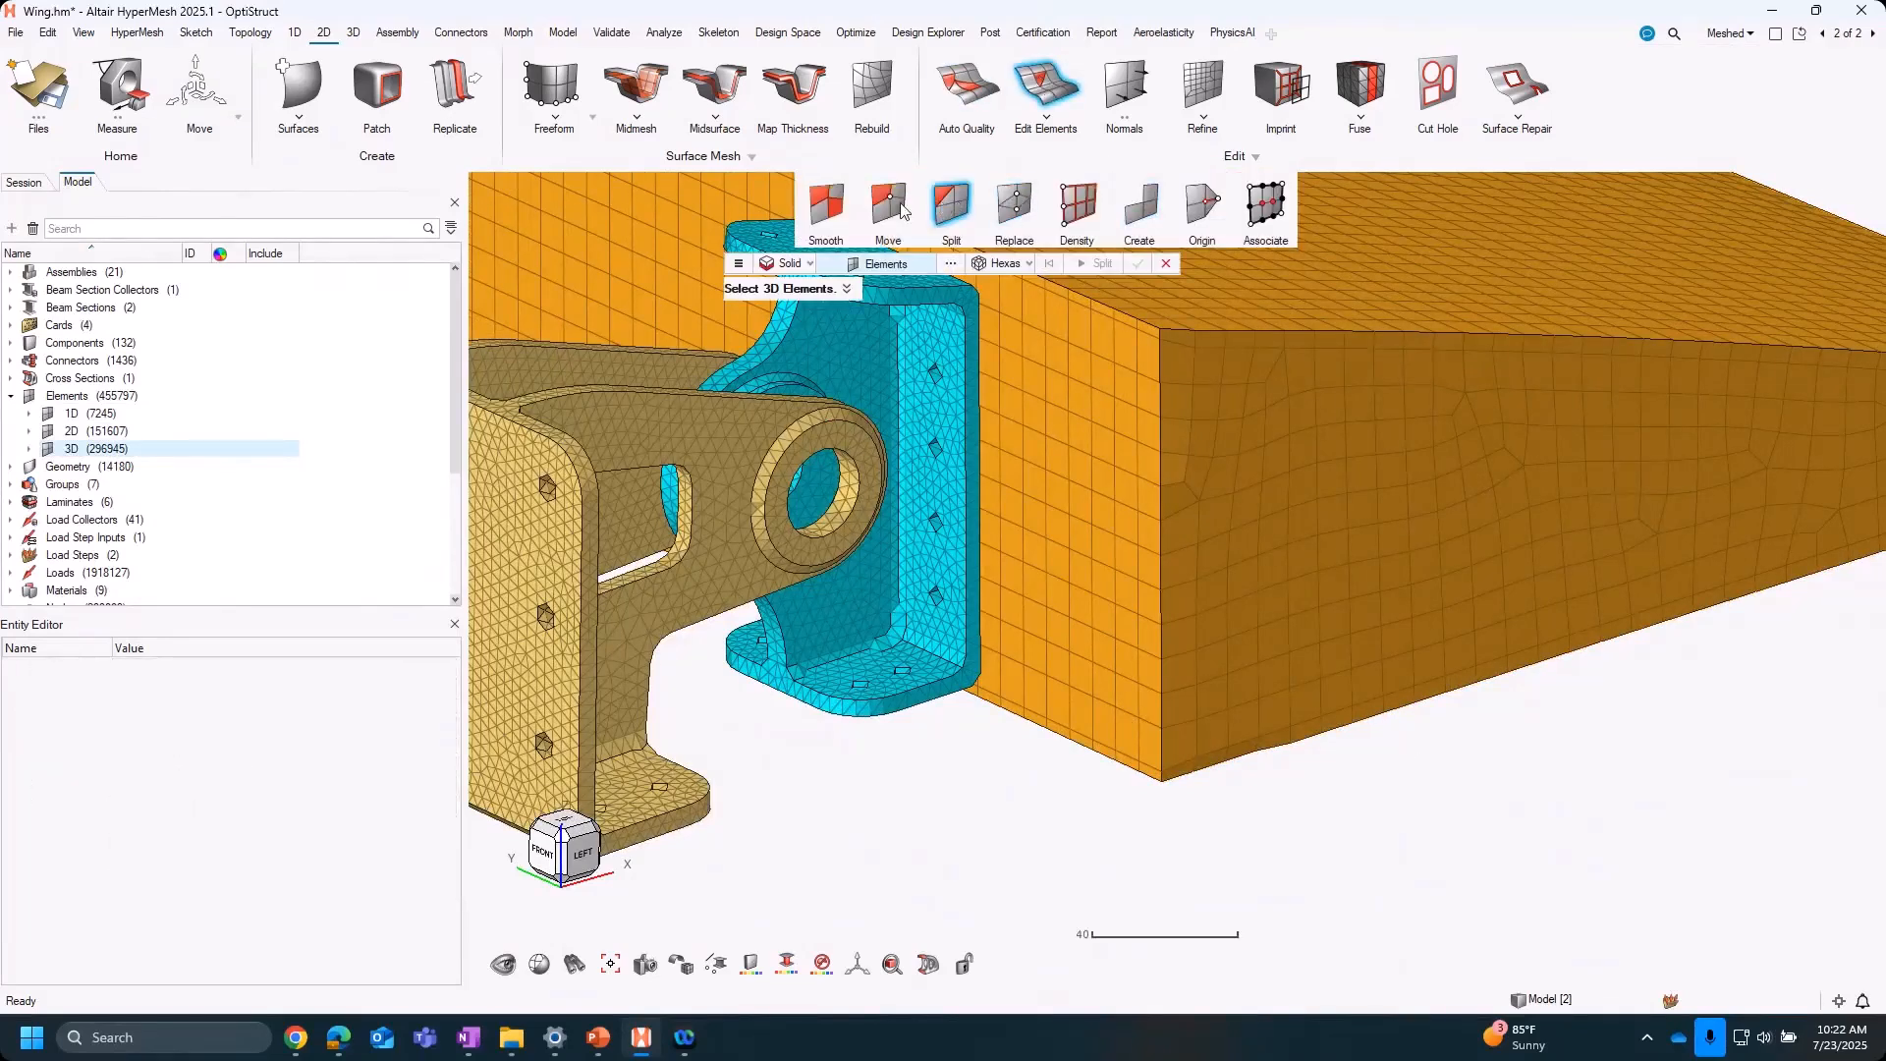
right_drag(1364, 551, 1347, 491)
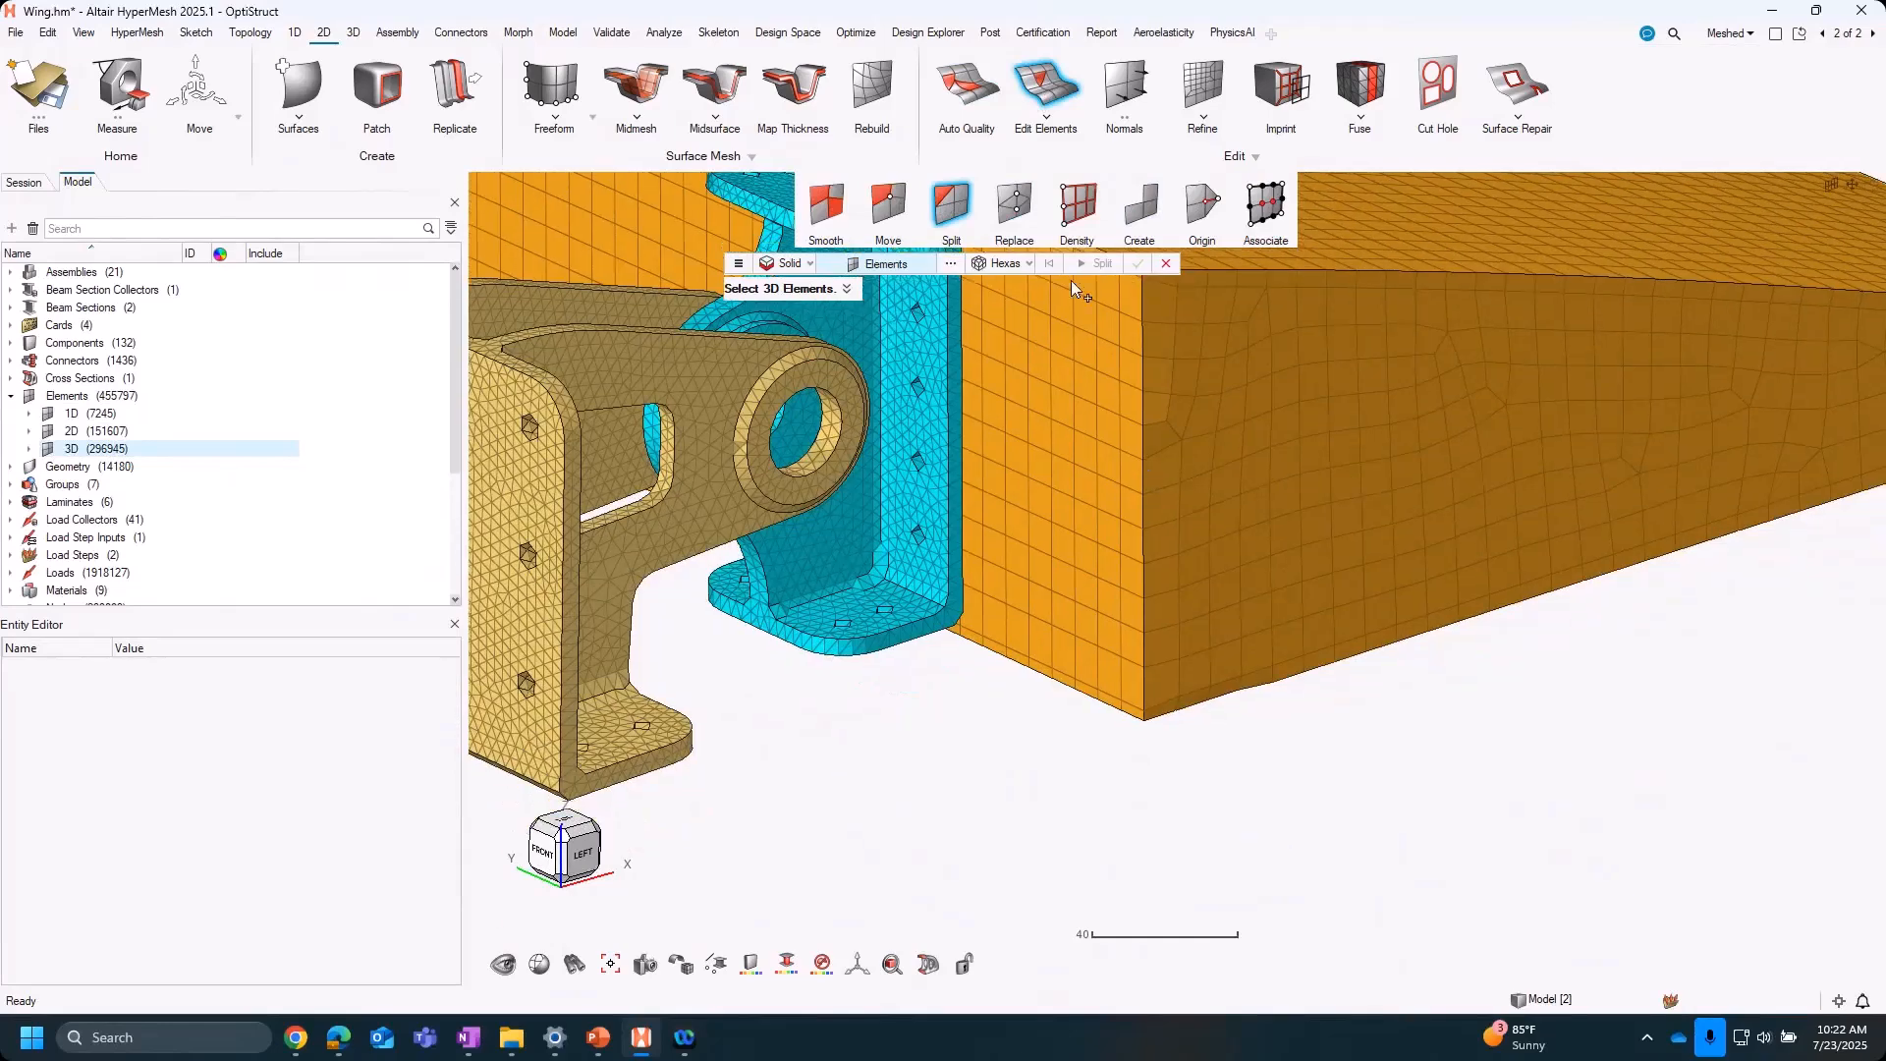
click(1018, 267)
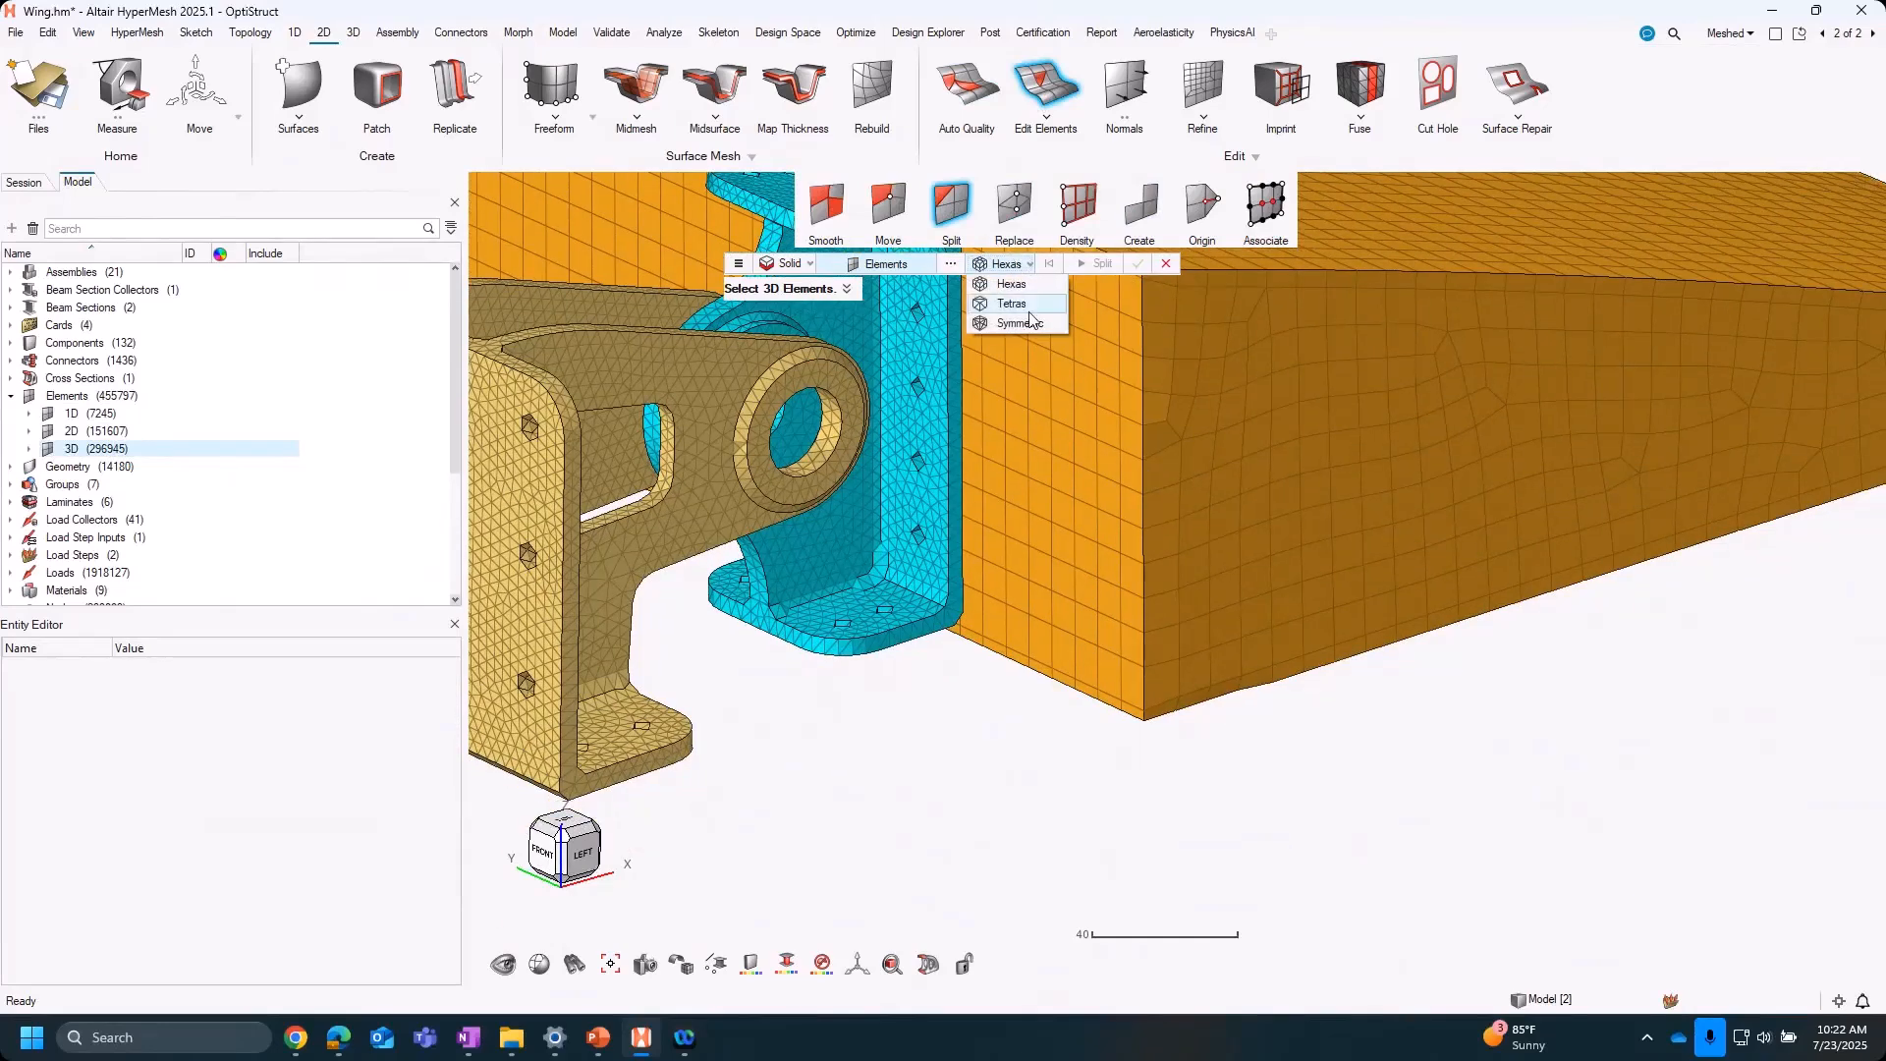
click(1575, 734)
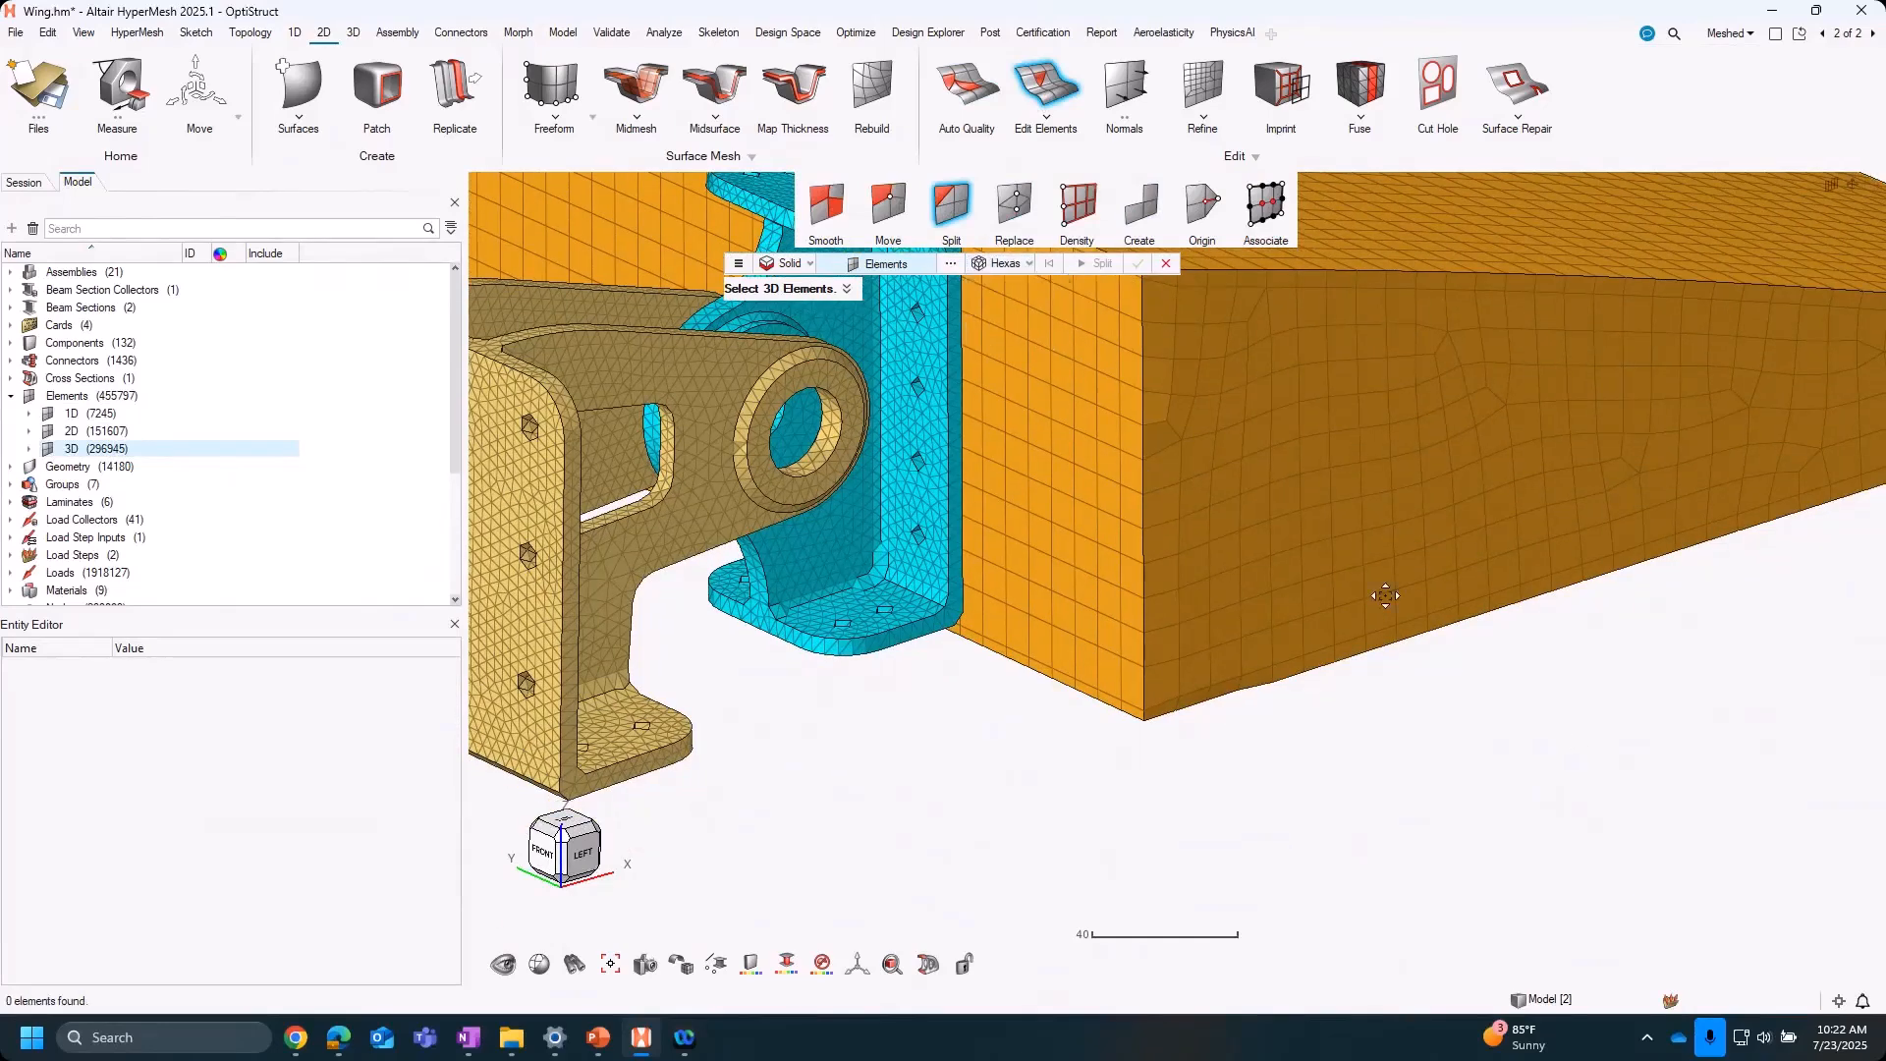
right_drag(1529, 839, 1468, 774)
drag(1440, 780, 990, 338)
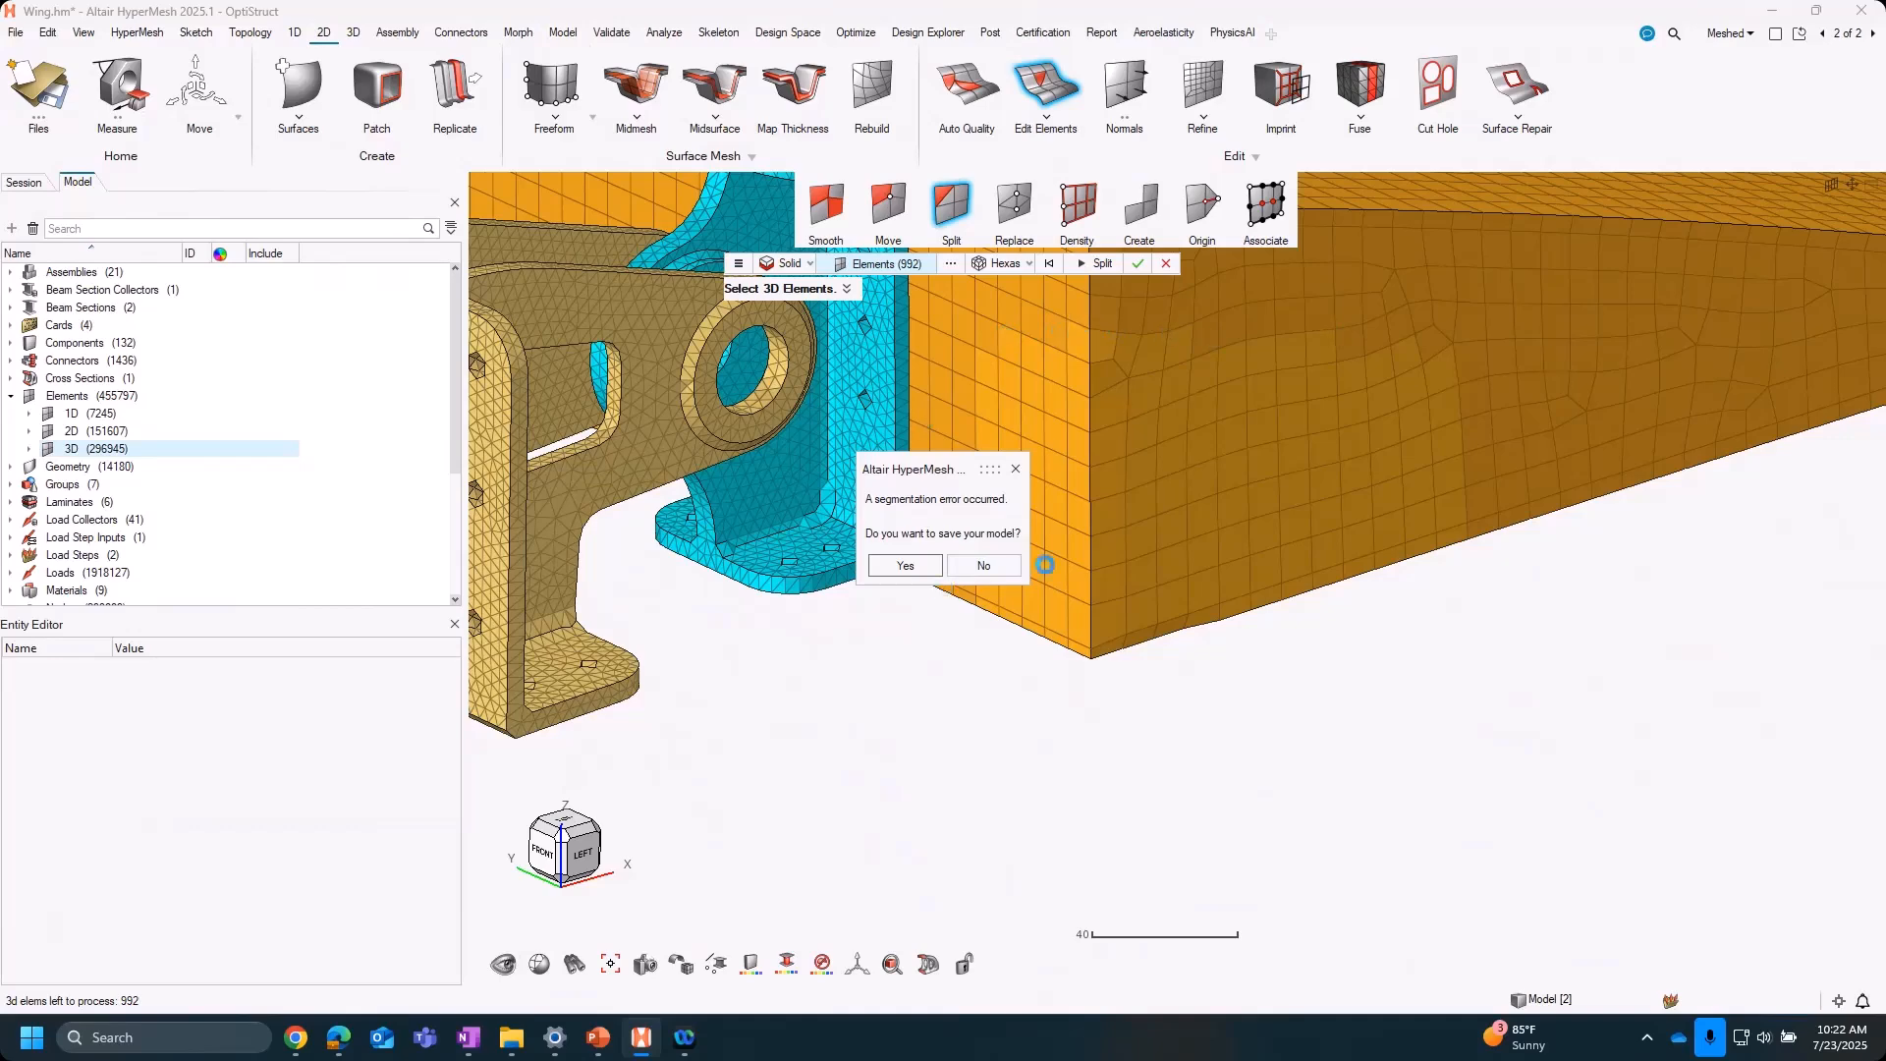
click(984, 567)
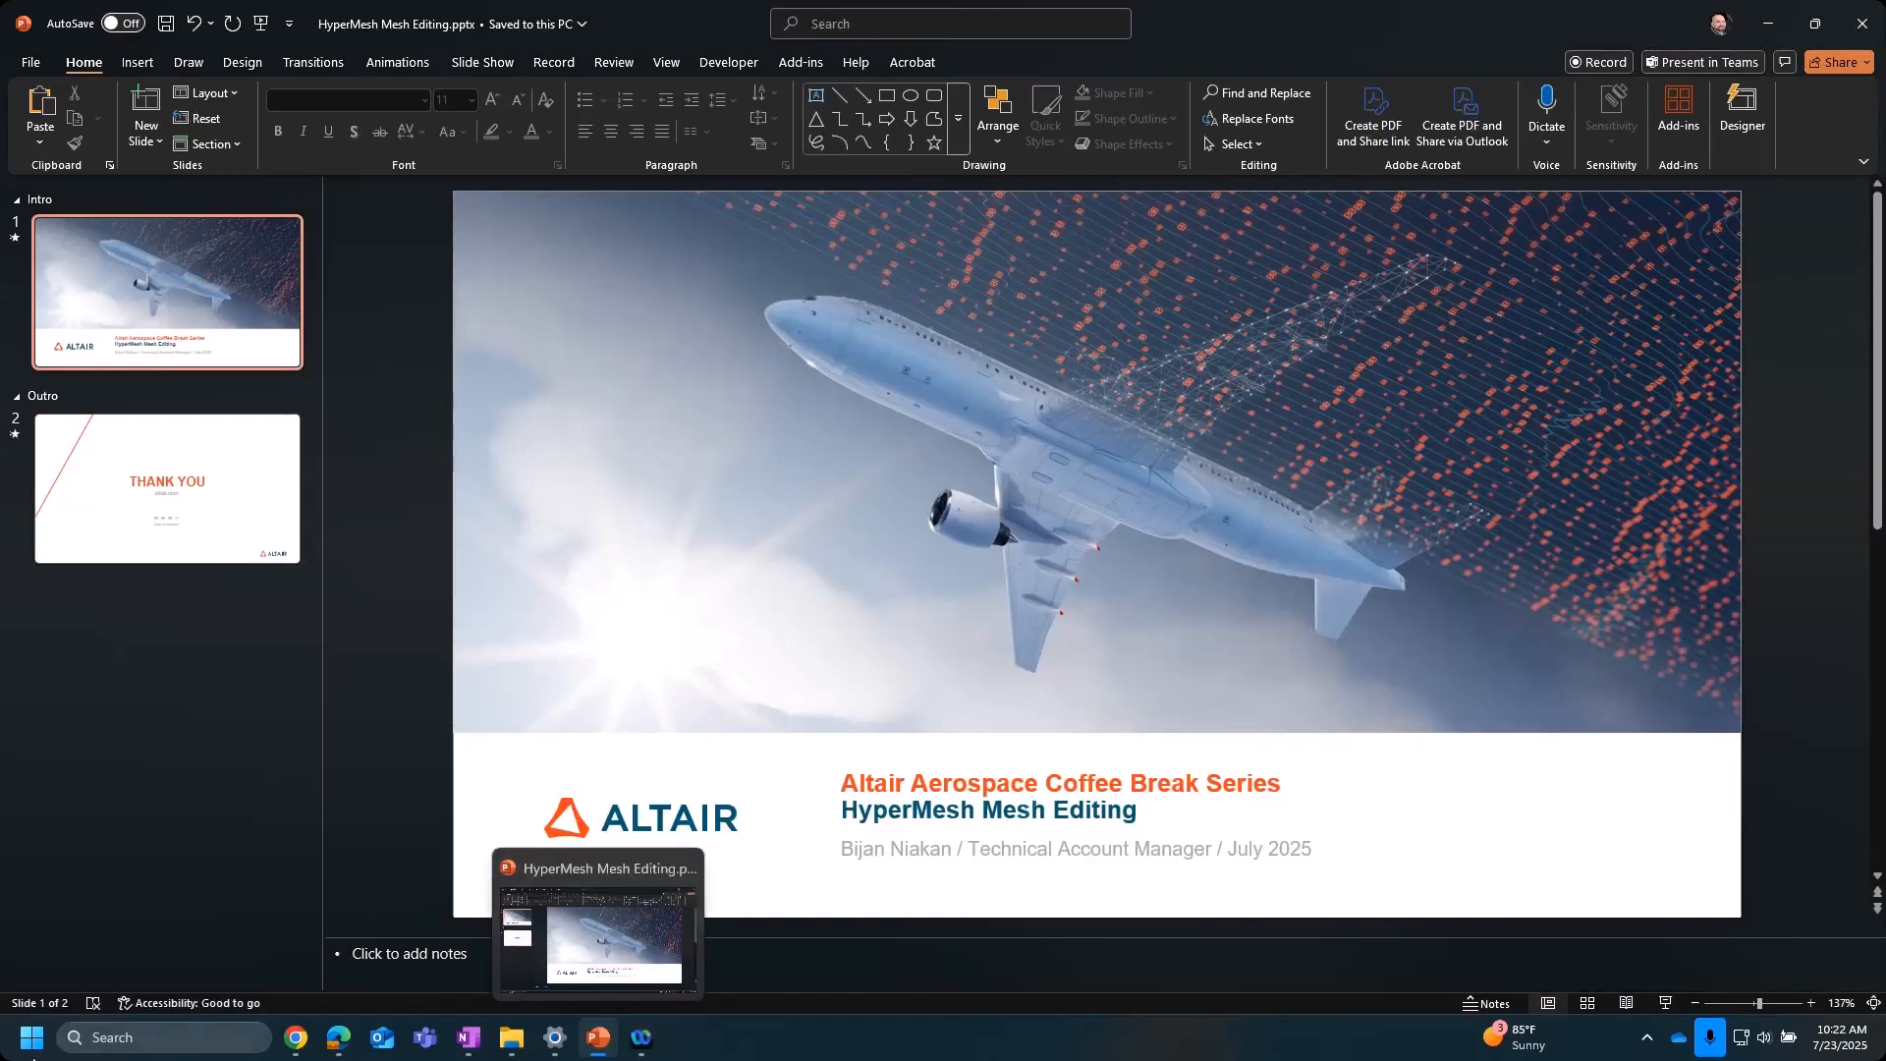
Start HyperMesh 2025.1 and open the recent Wing model
click(33, 1049)
click(81, 467)
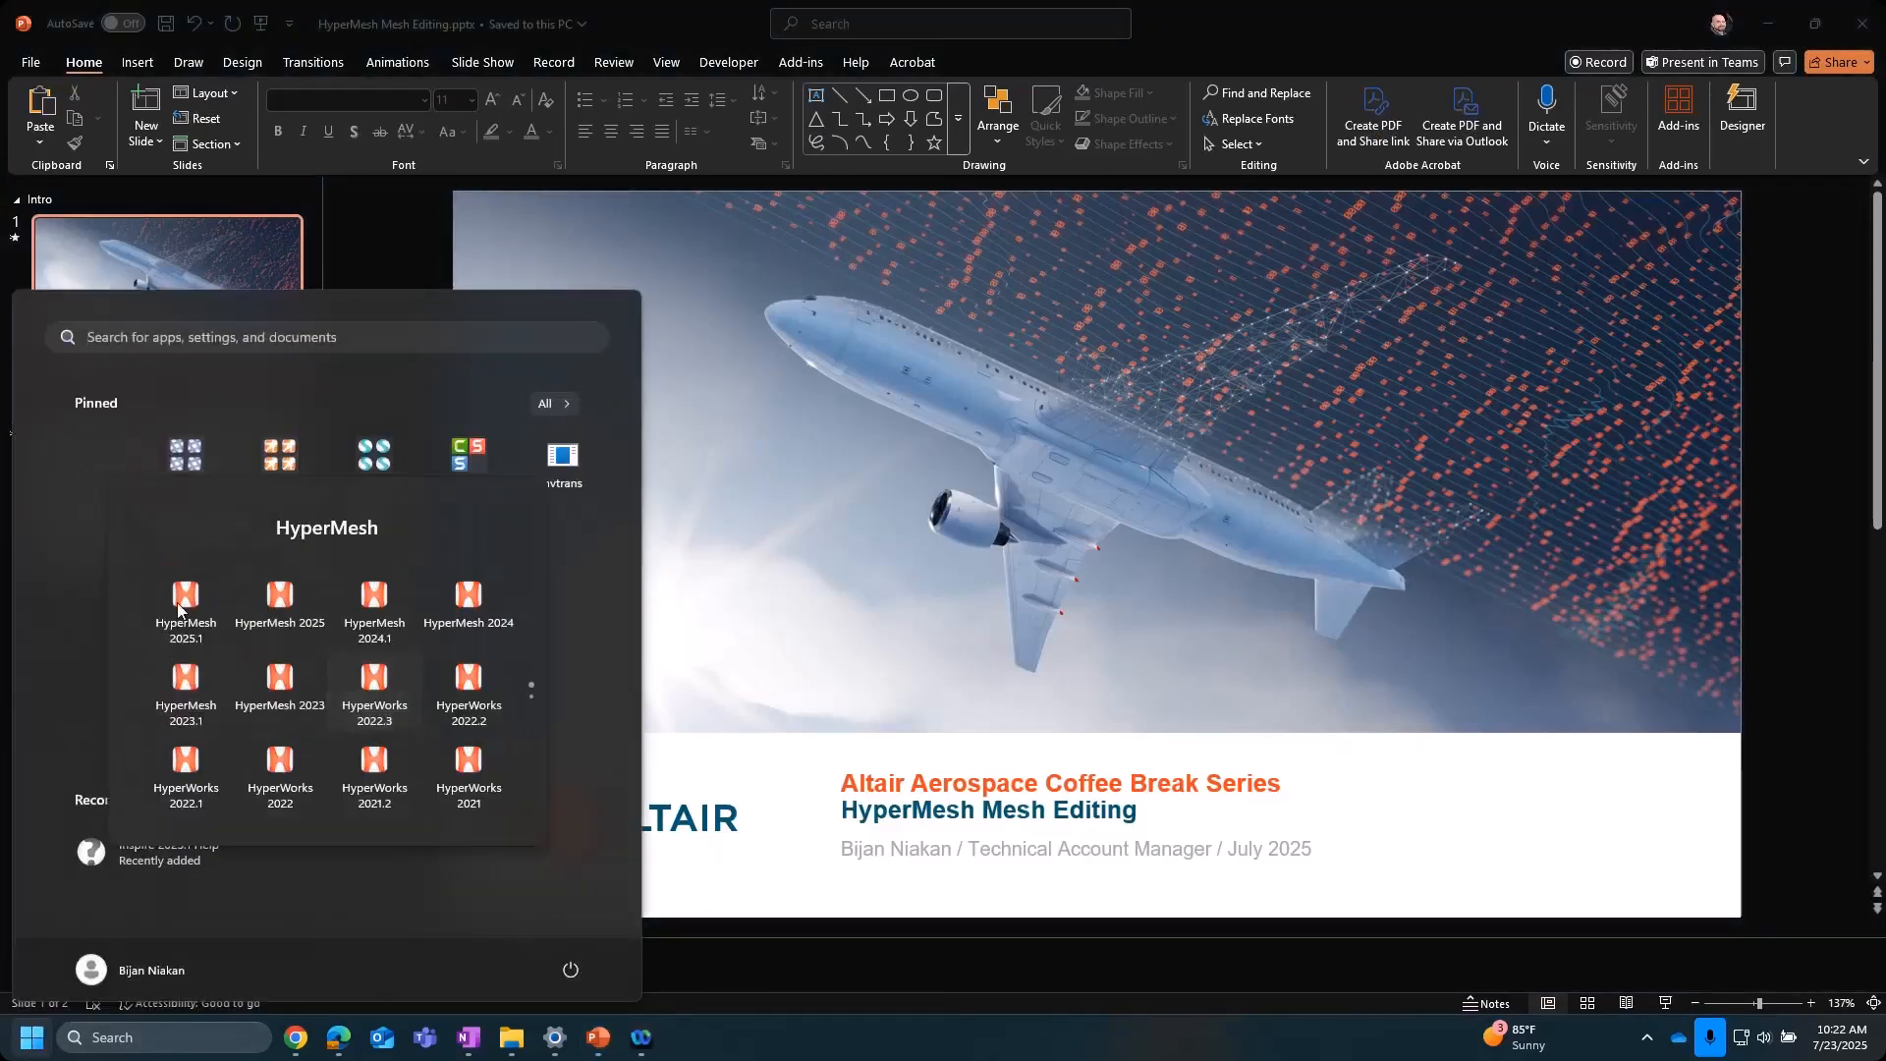
click(178, 607)
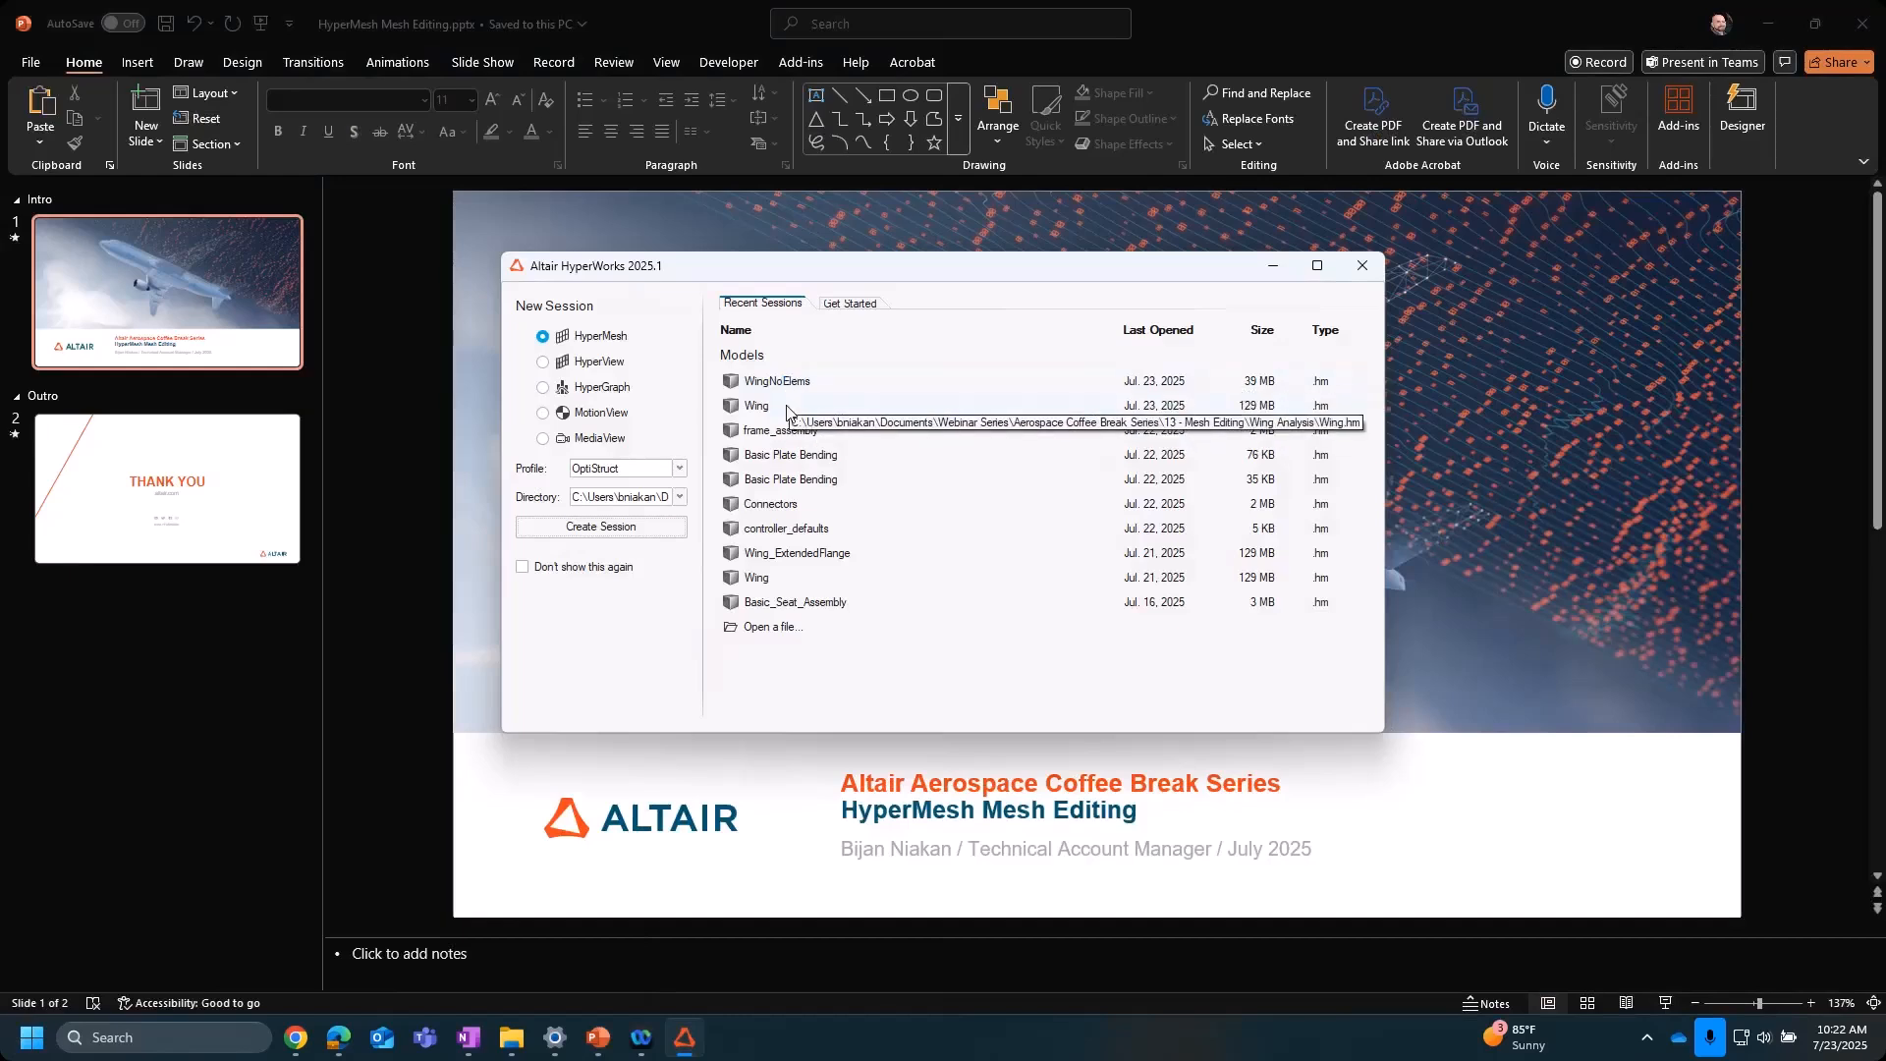
click(786, 404)
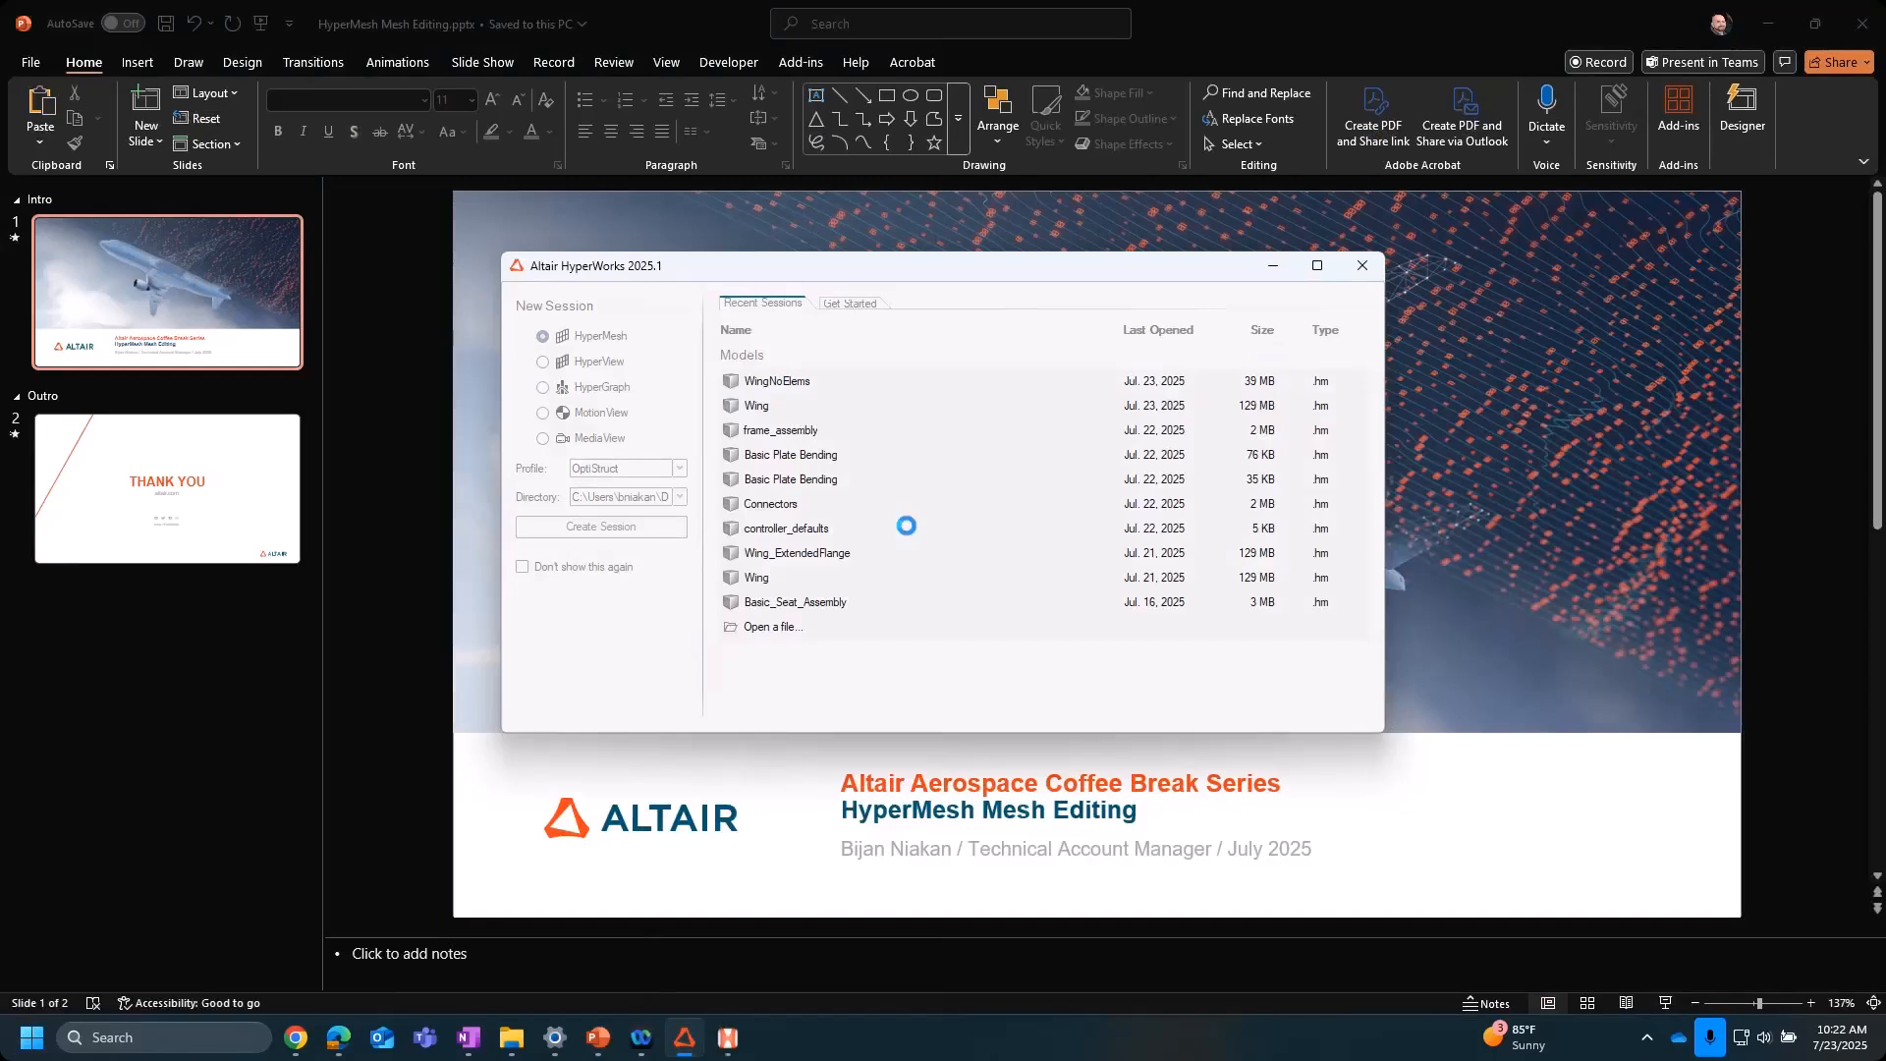
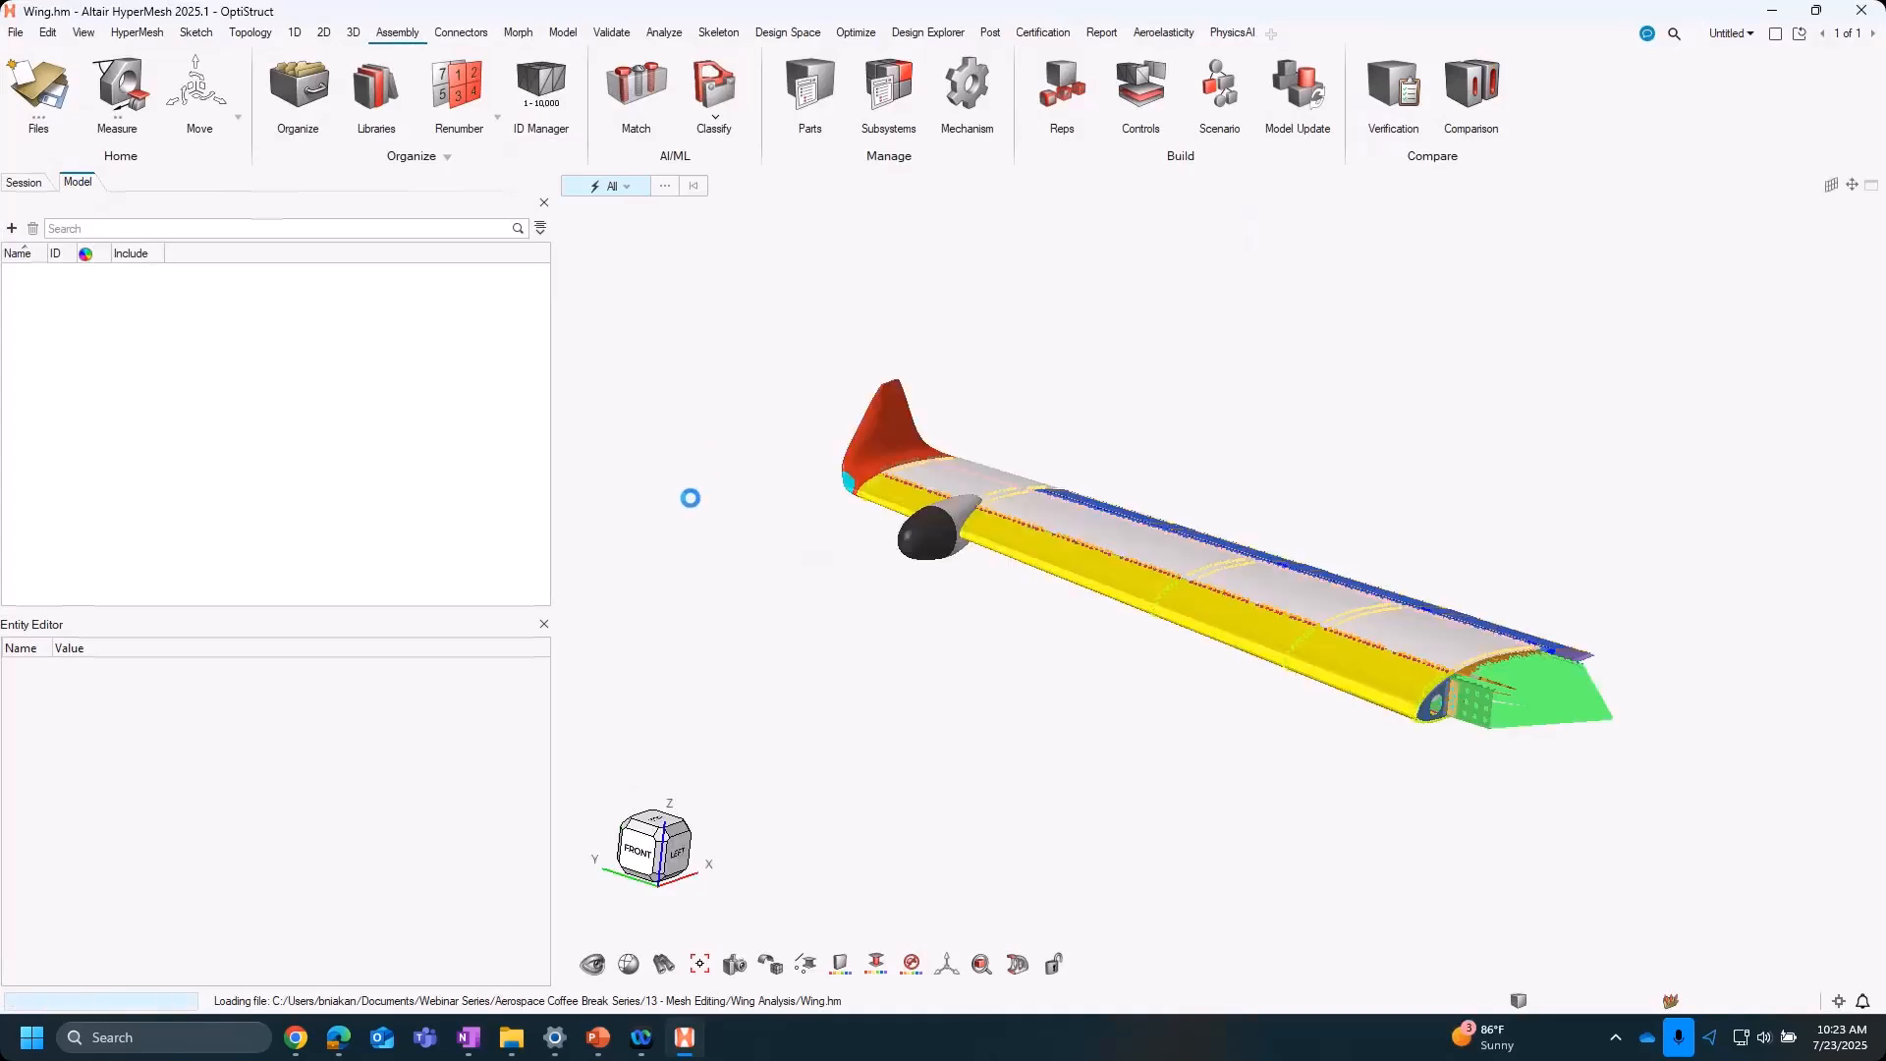
Review the entity types the Move tool supports and the related Transformation Tool, Mirror and Scale options
click(212, 98)
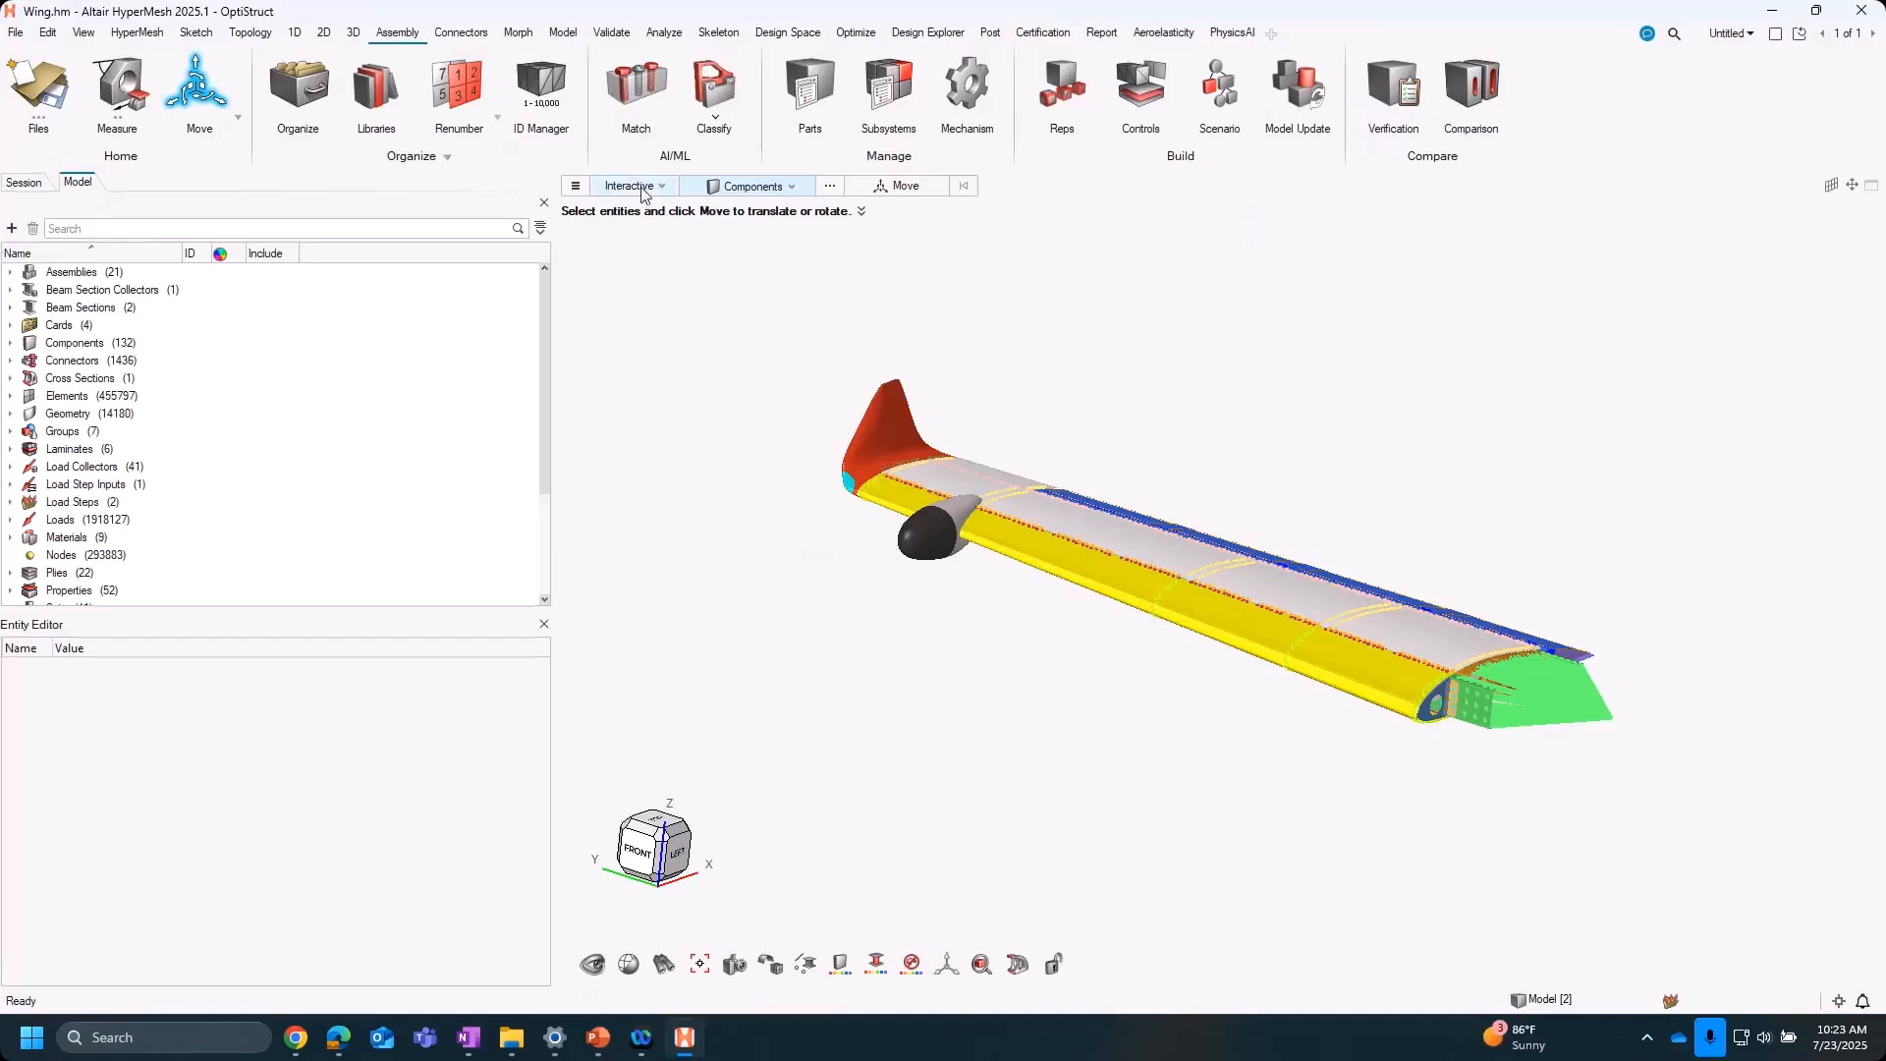
click(763, 188)
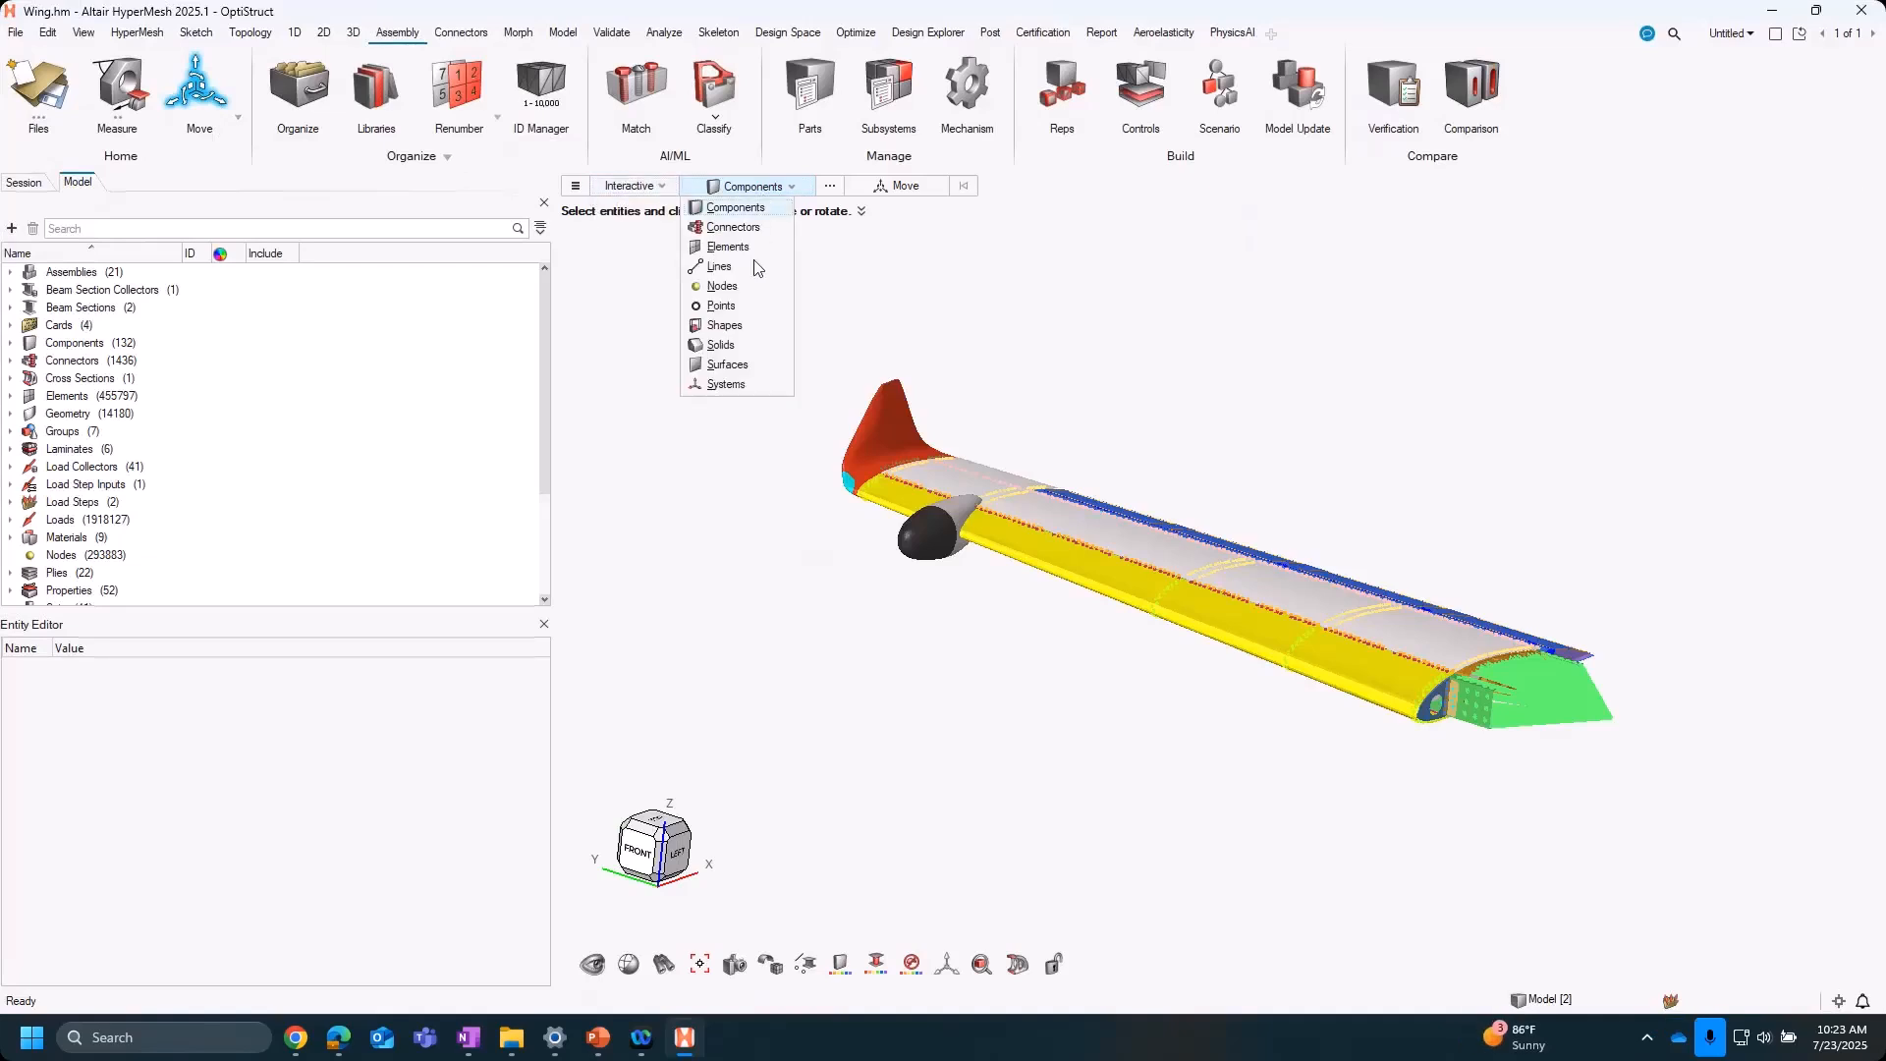
key(ctrl)
key(ctrl)
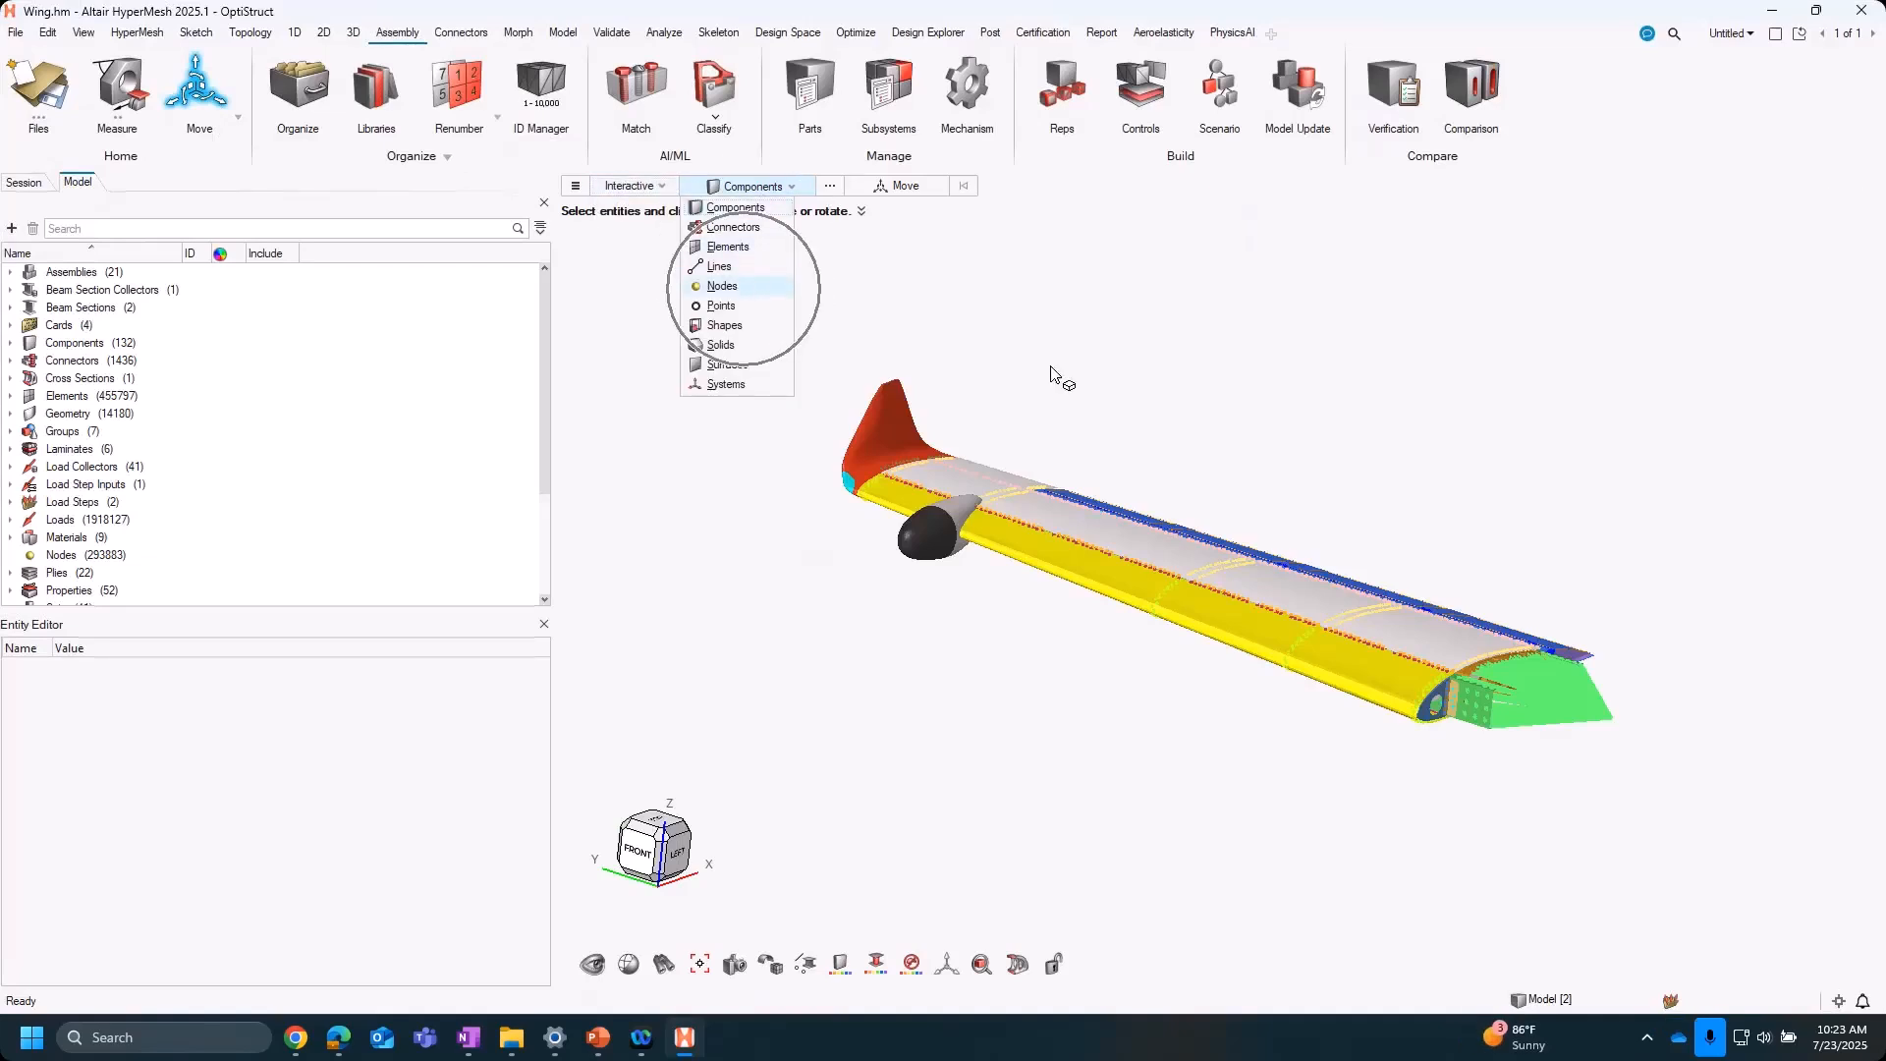
click(1380, 426)
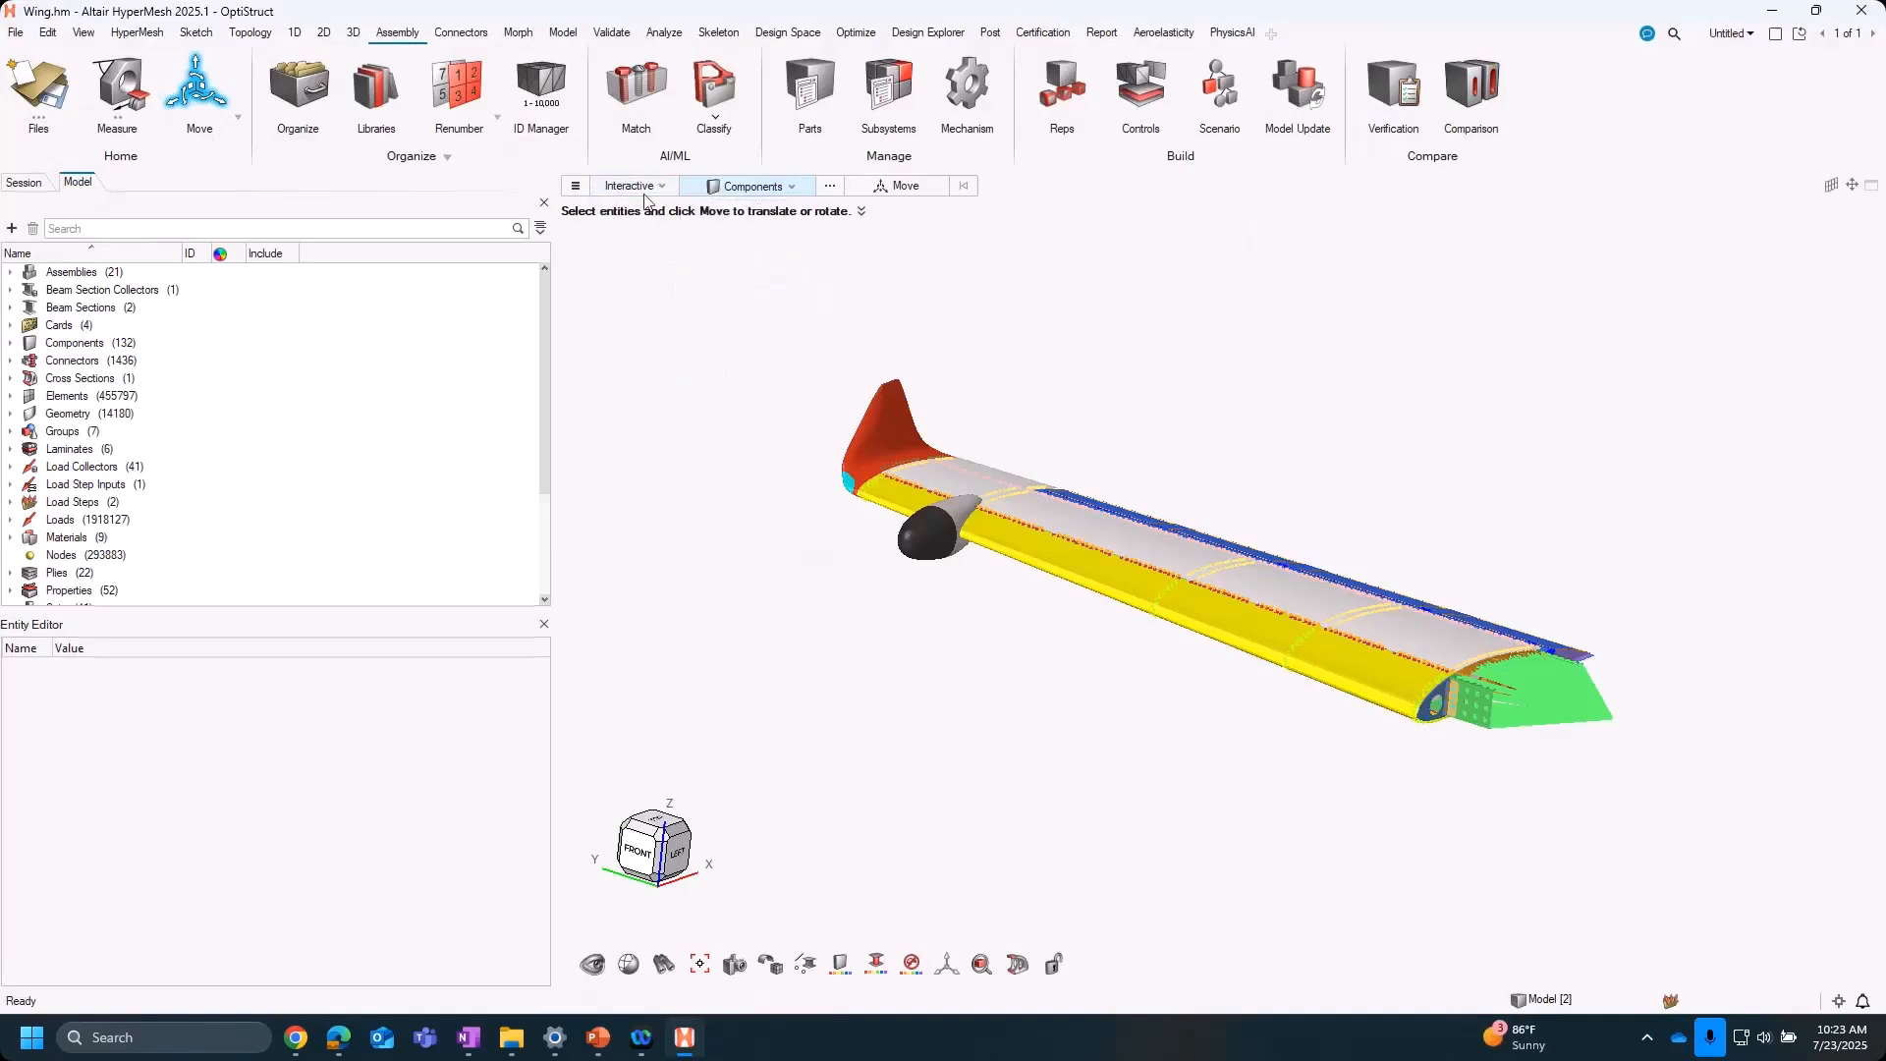
click(240, 118)
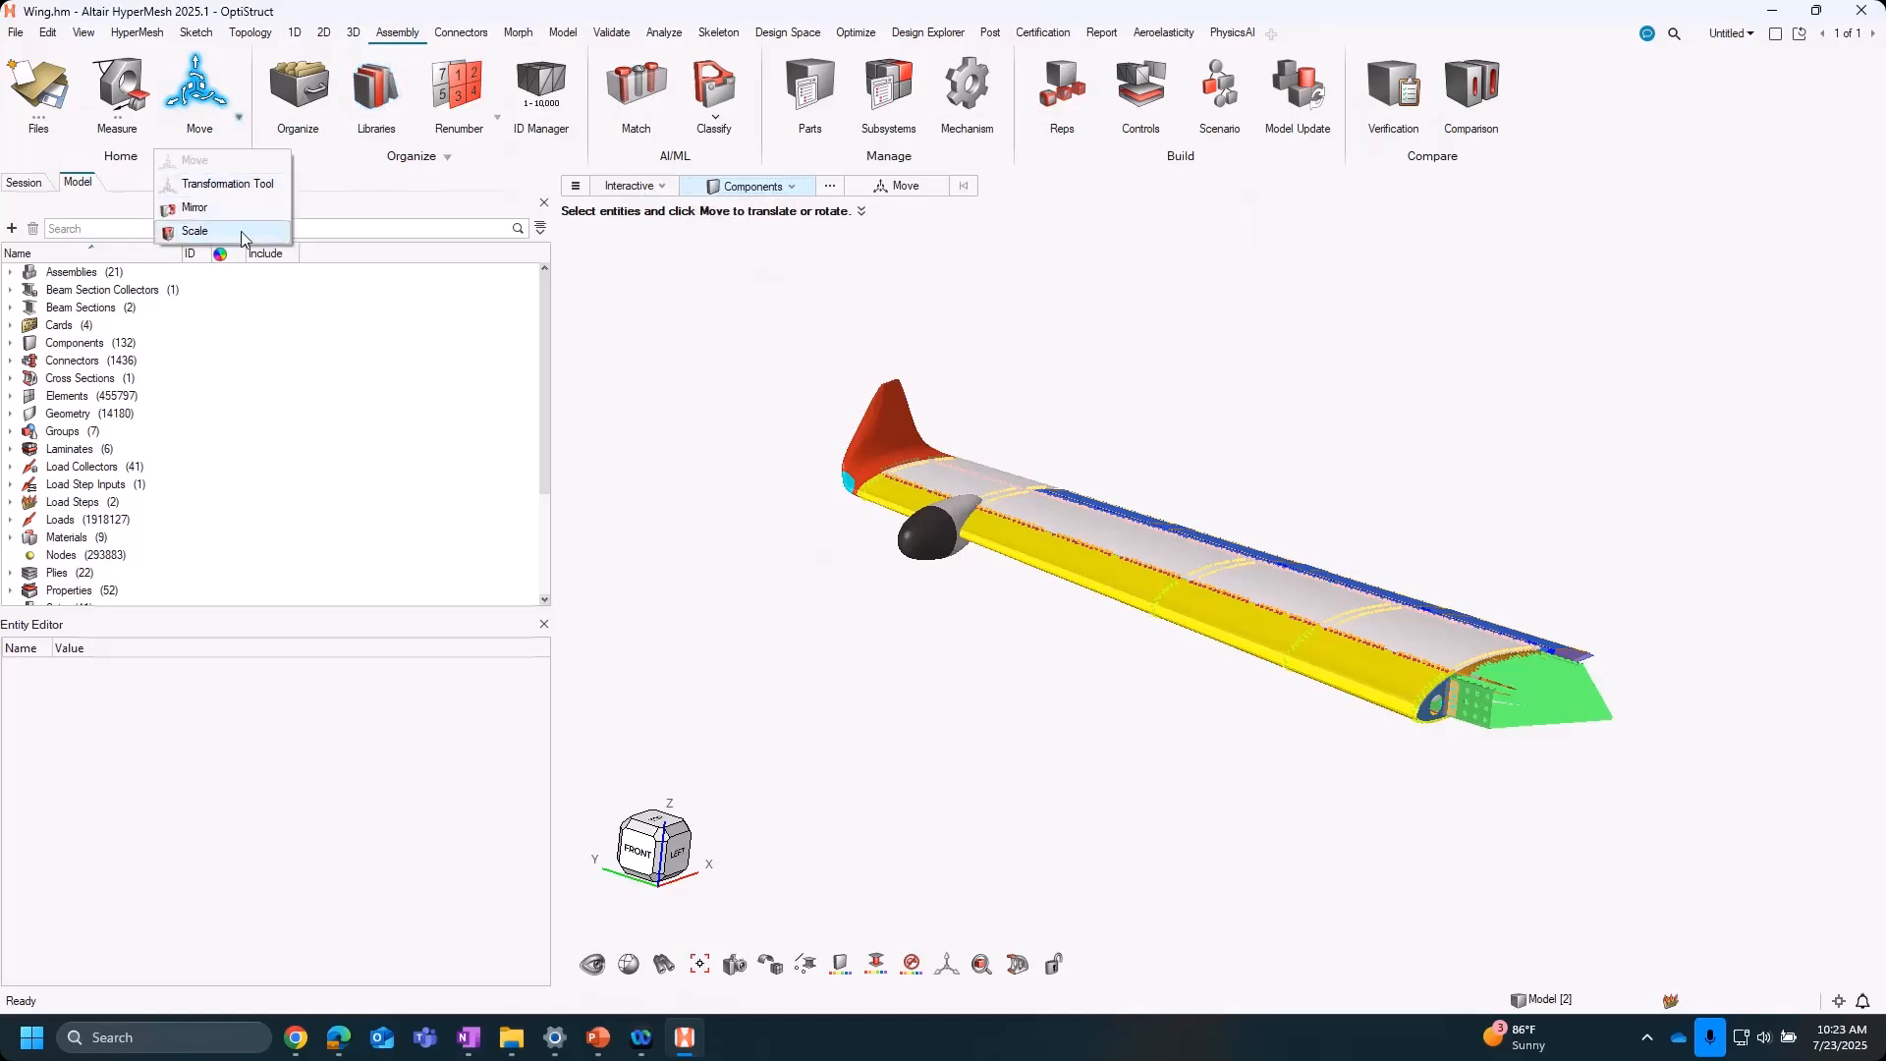
Isolate the wing's 3D elements to show the flap honeycomb and its fittings
right_drag(1174, 738, 1070, 685)
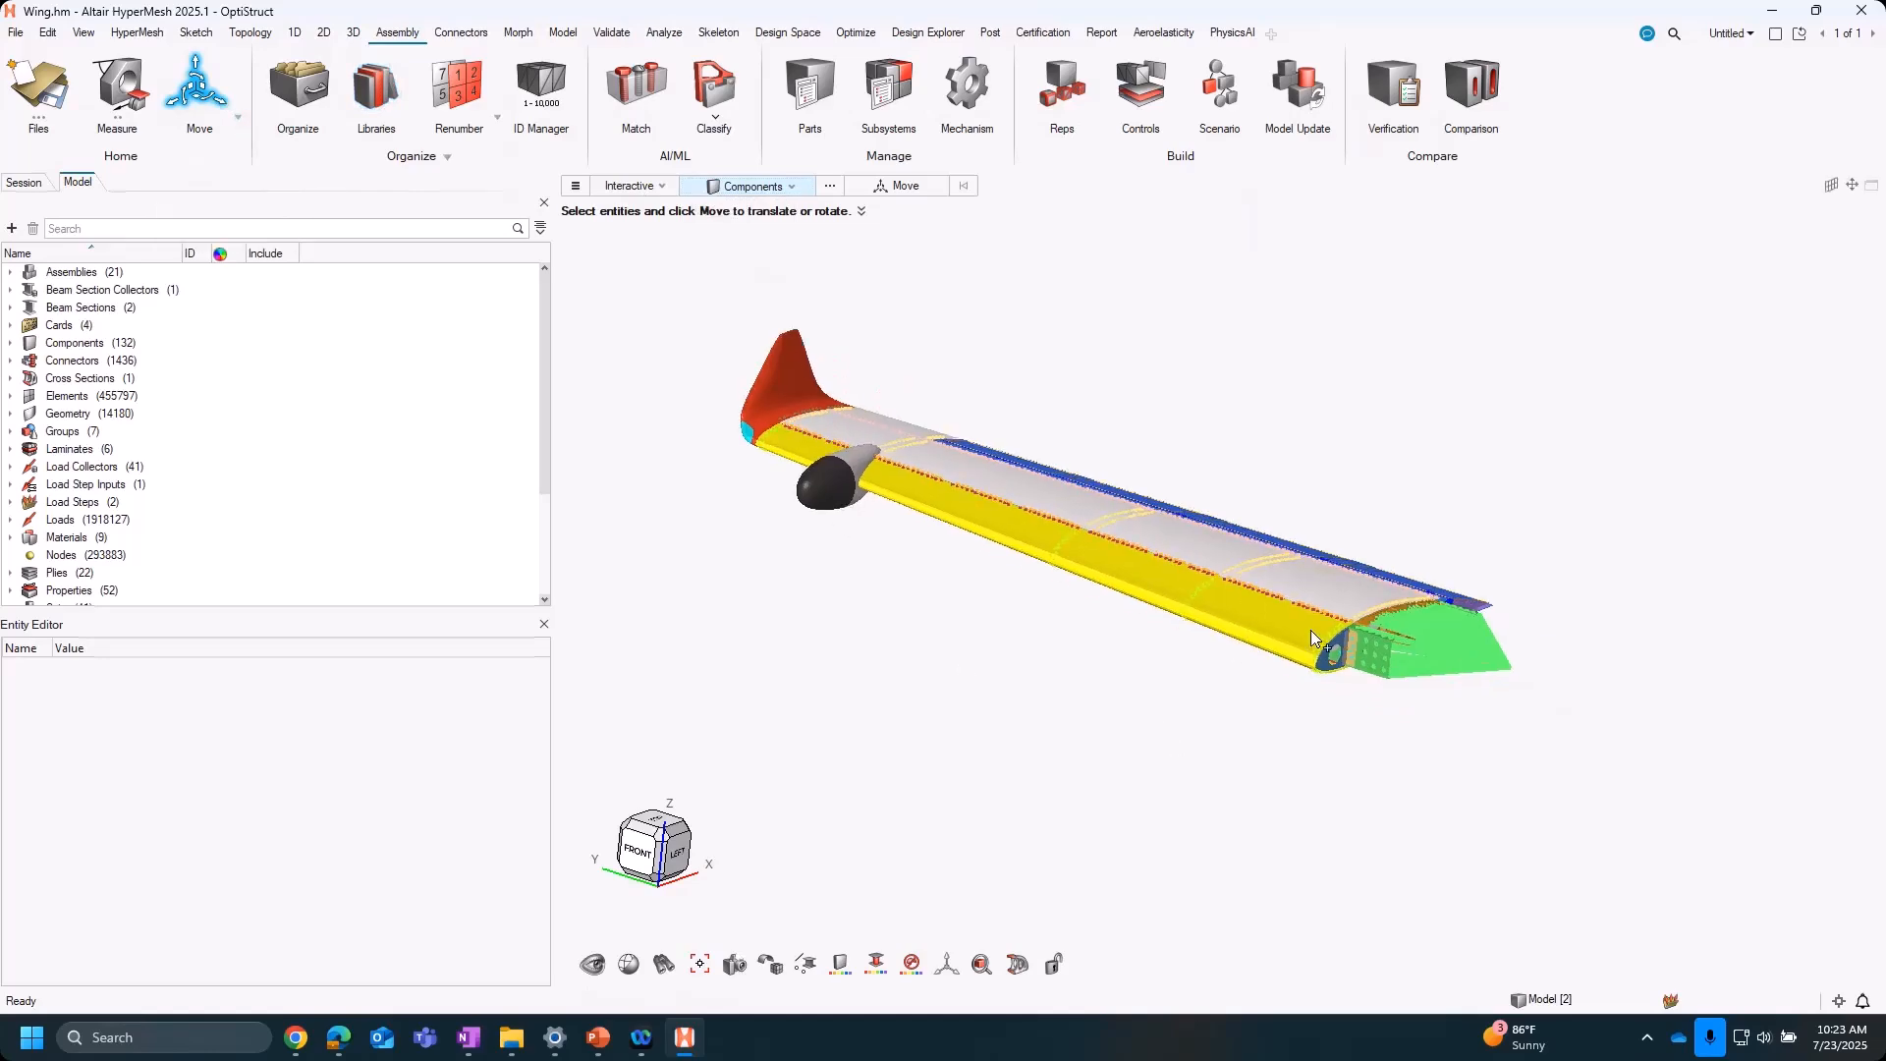
scroll(1313, 636, up, 3)
scroll(1316, 640, up, 5)
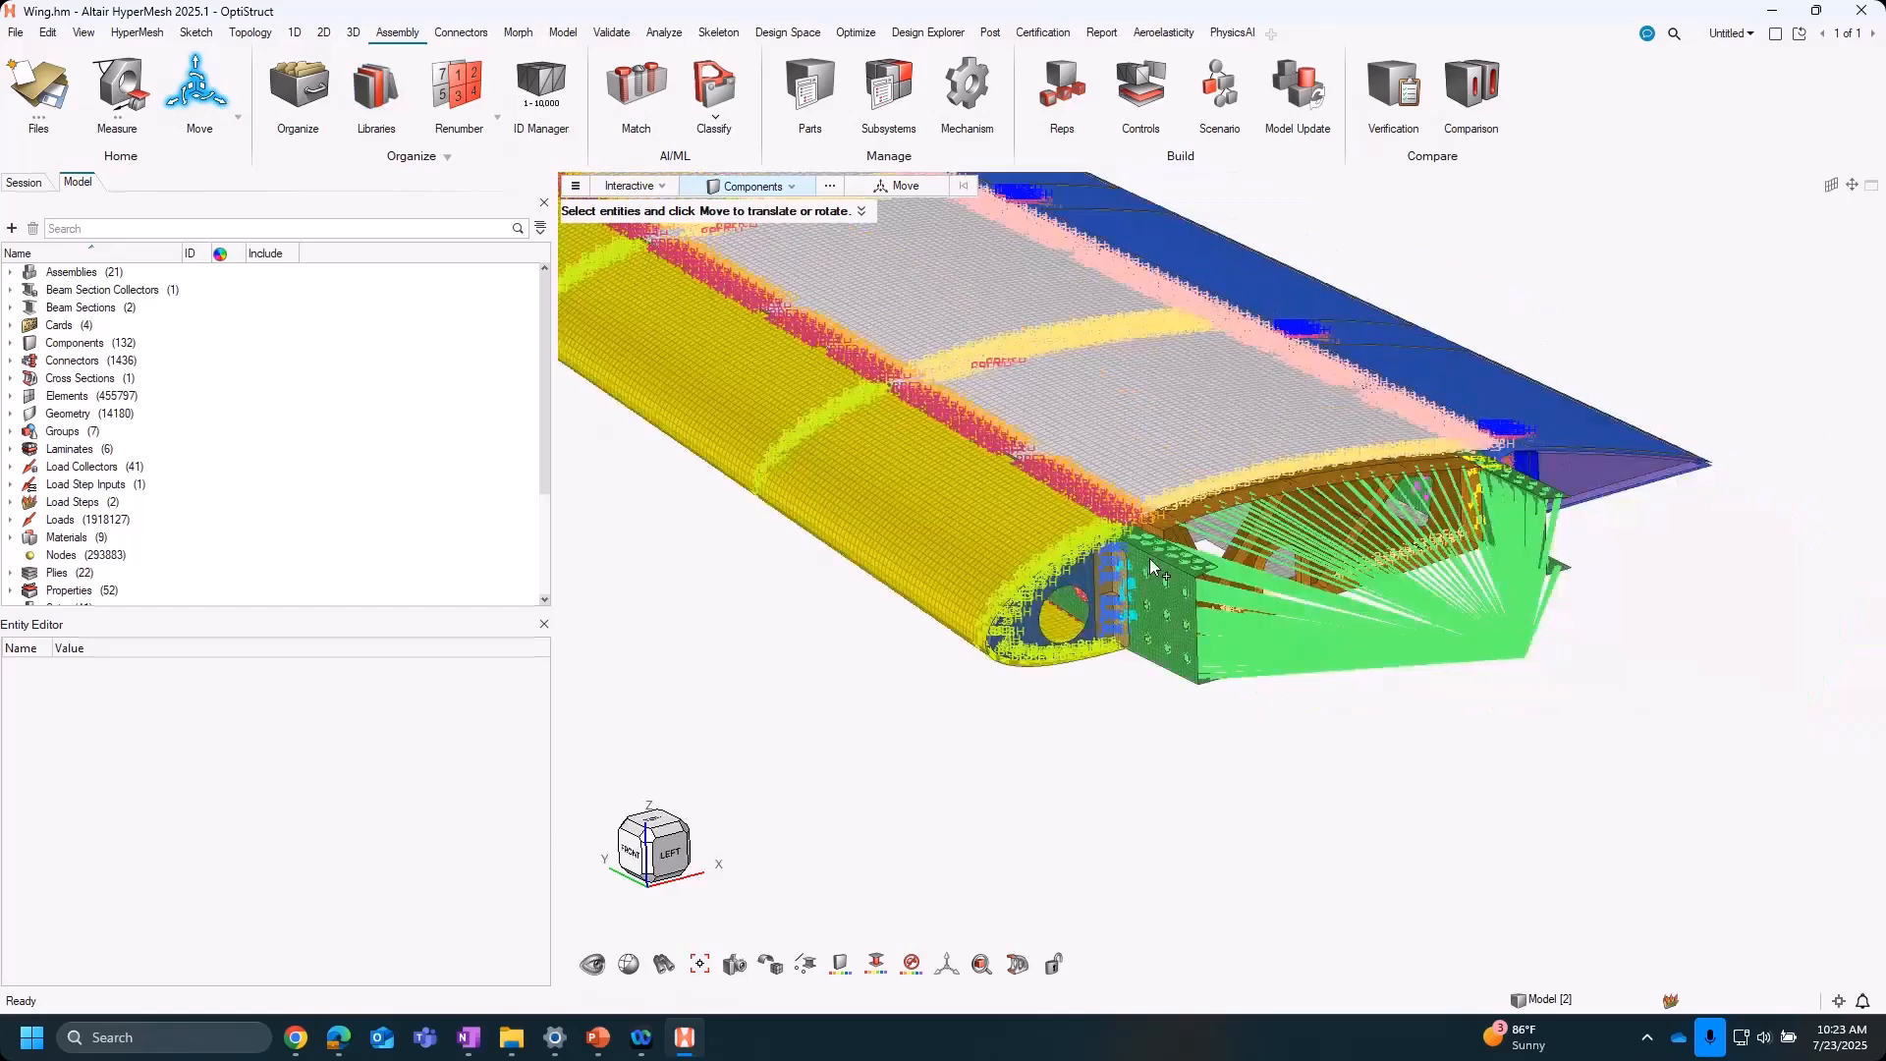
click(11, 395)
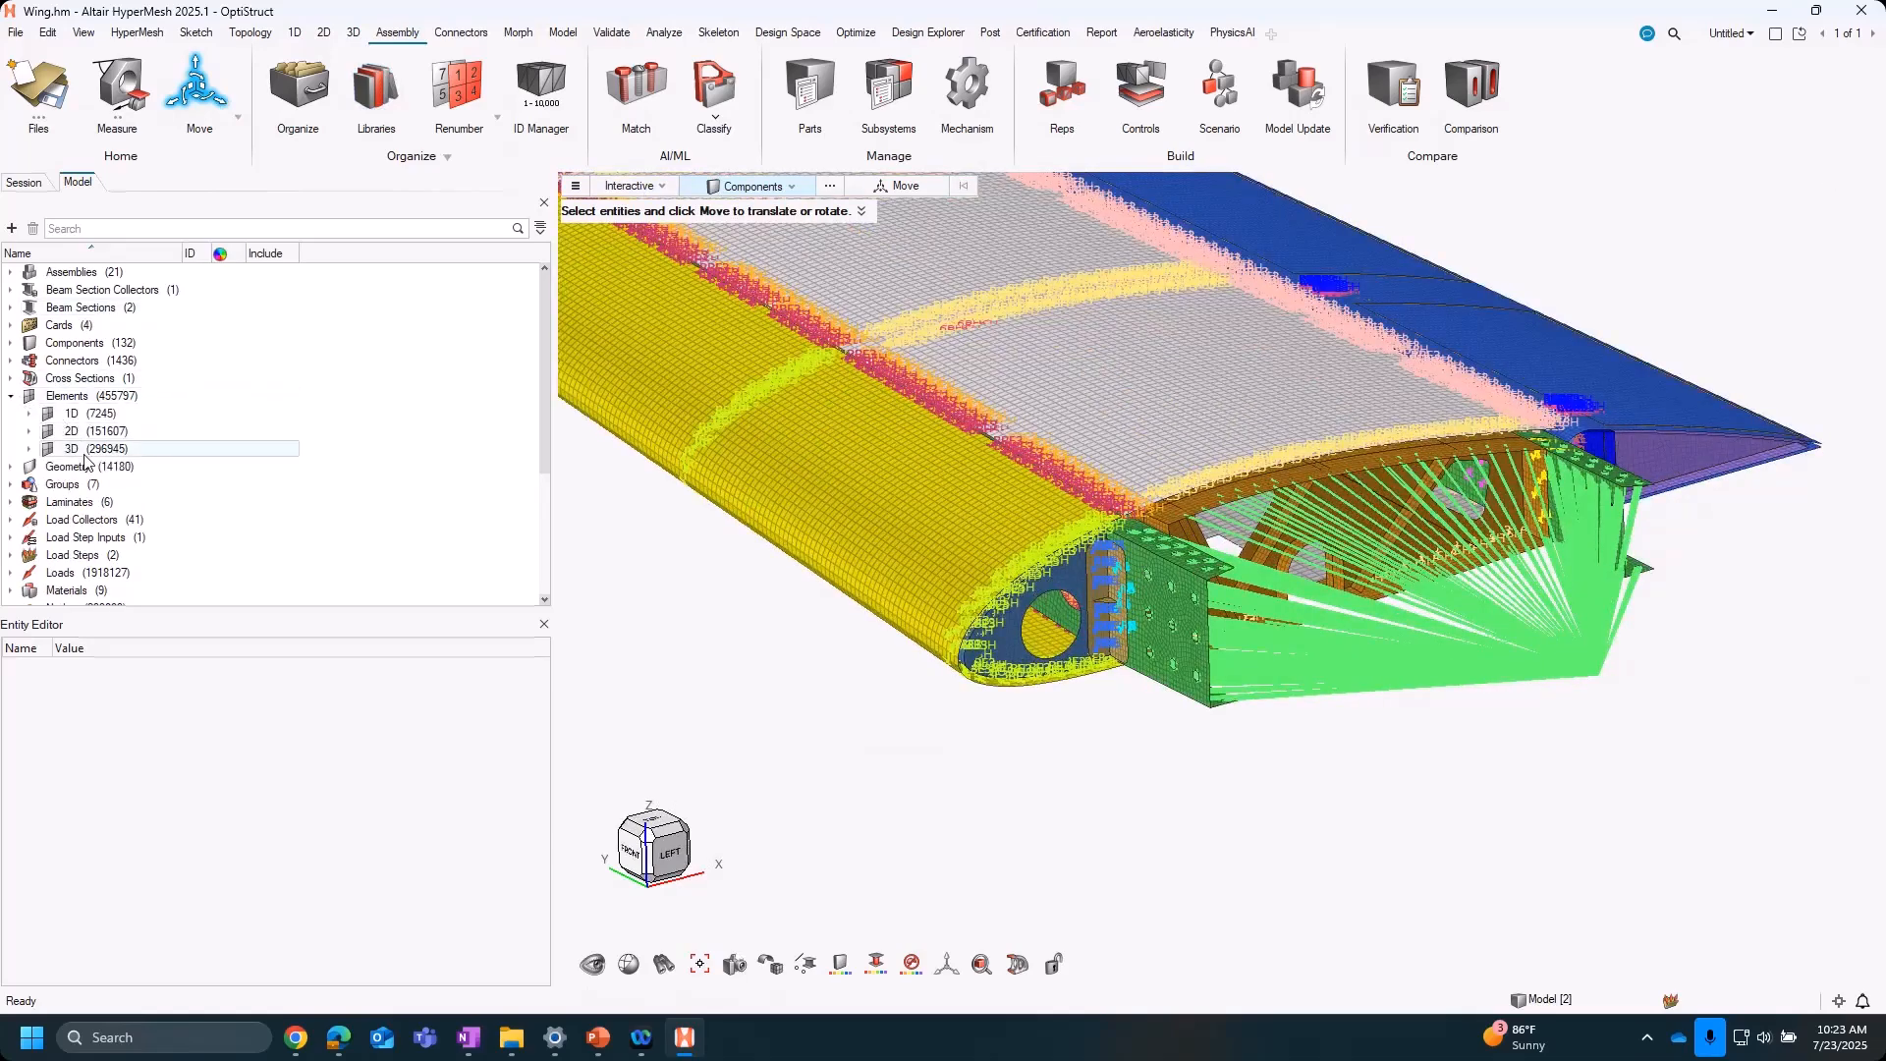
click(85, 451)
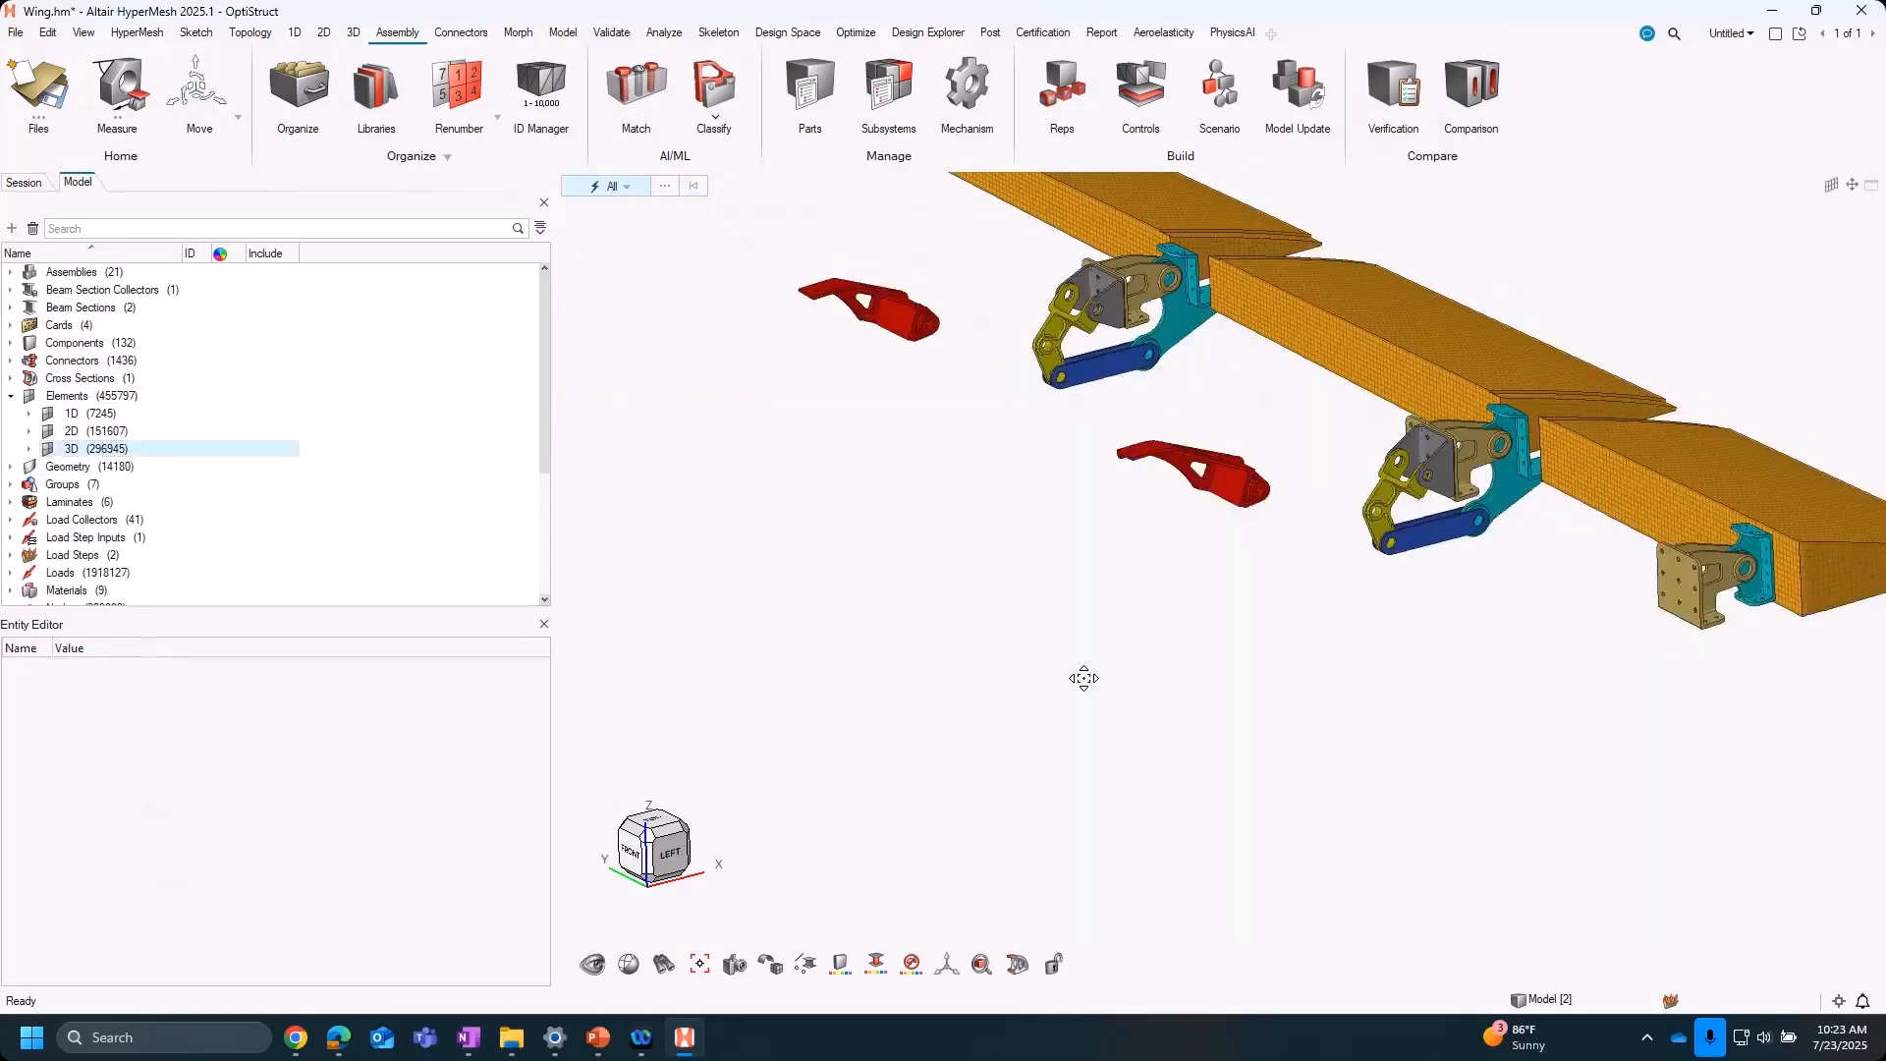
scroll(1081, 678, up, 3)
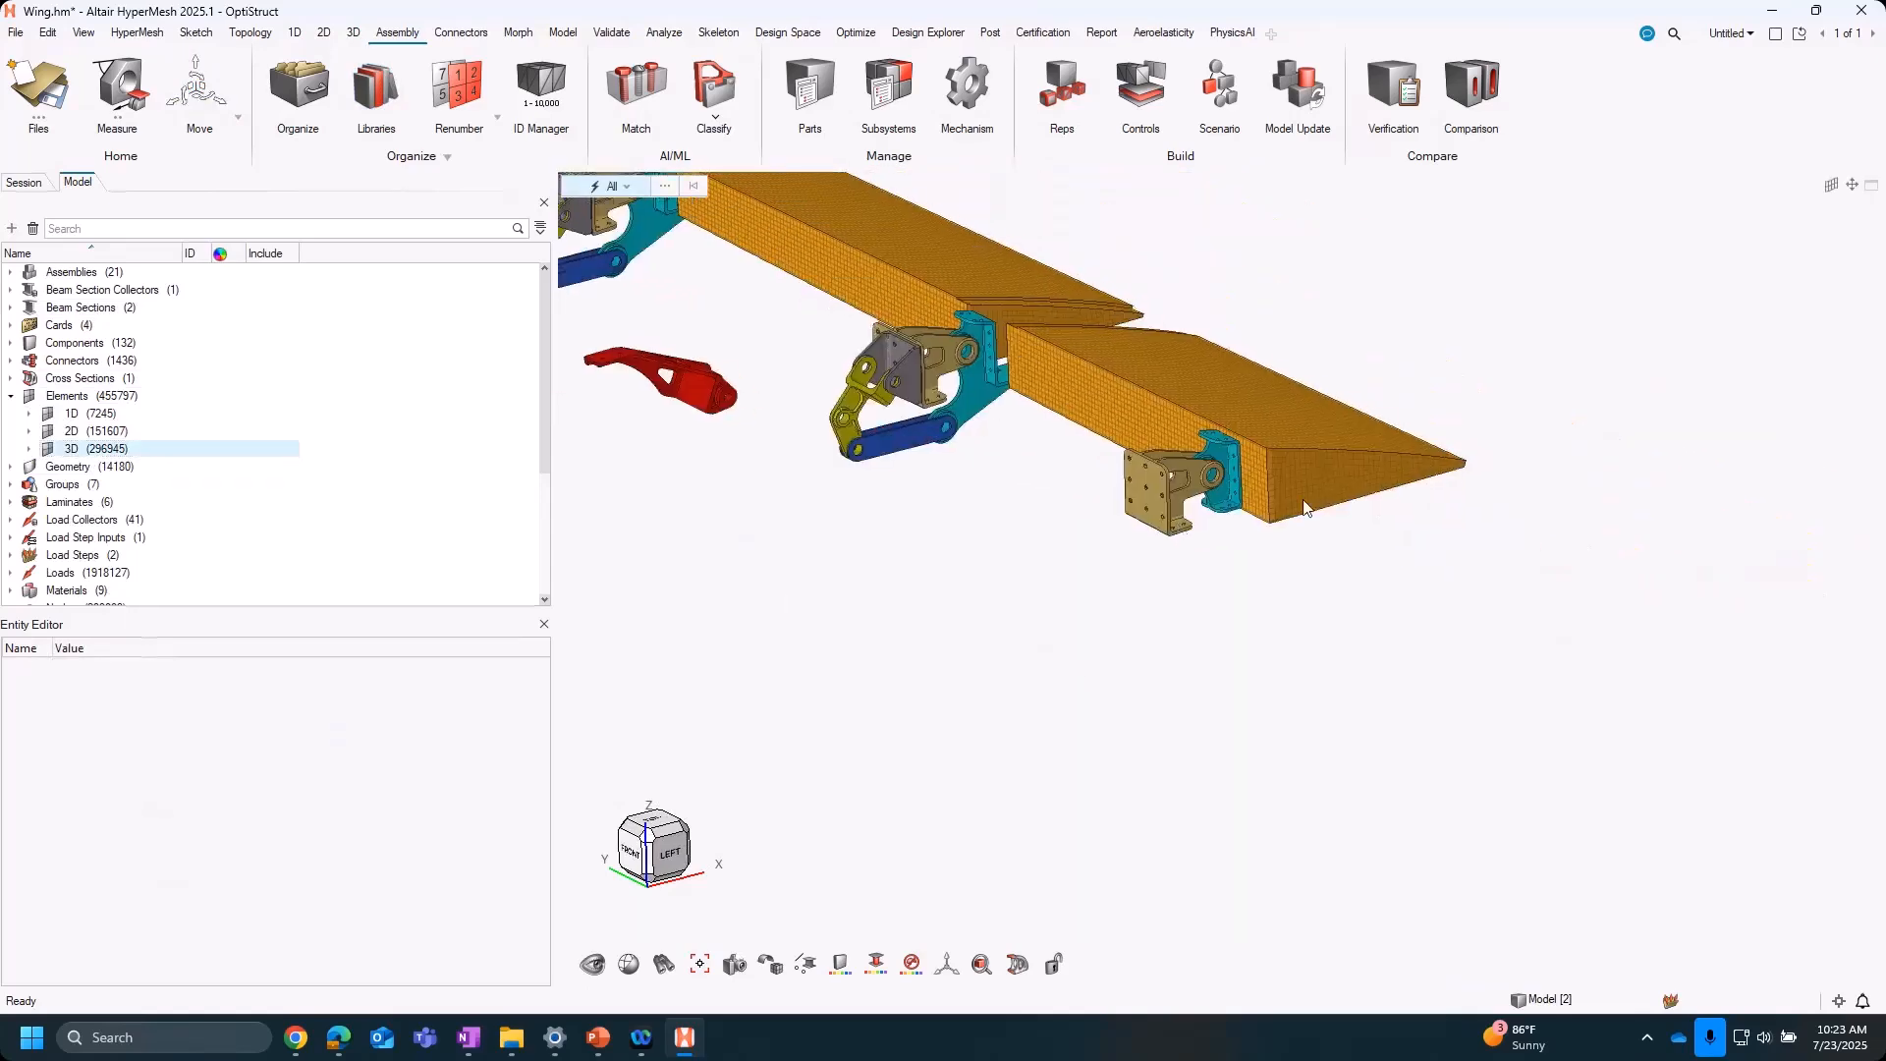
scroll(1186, 676, up, 3)
scroll(1273, 677, up, 3)
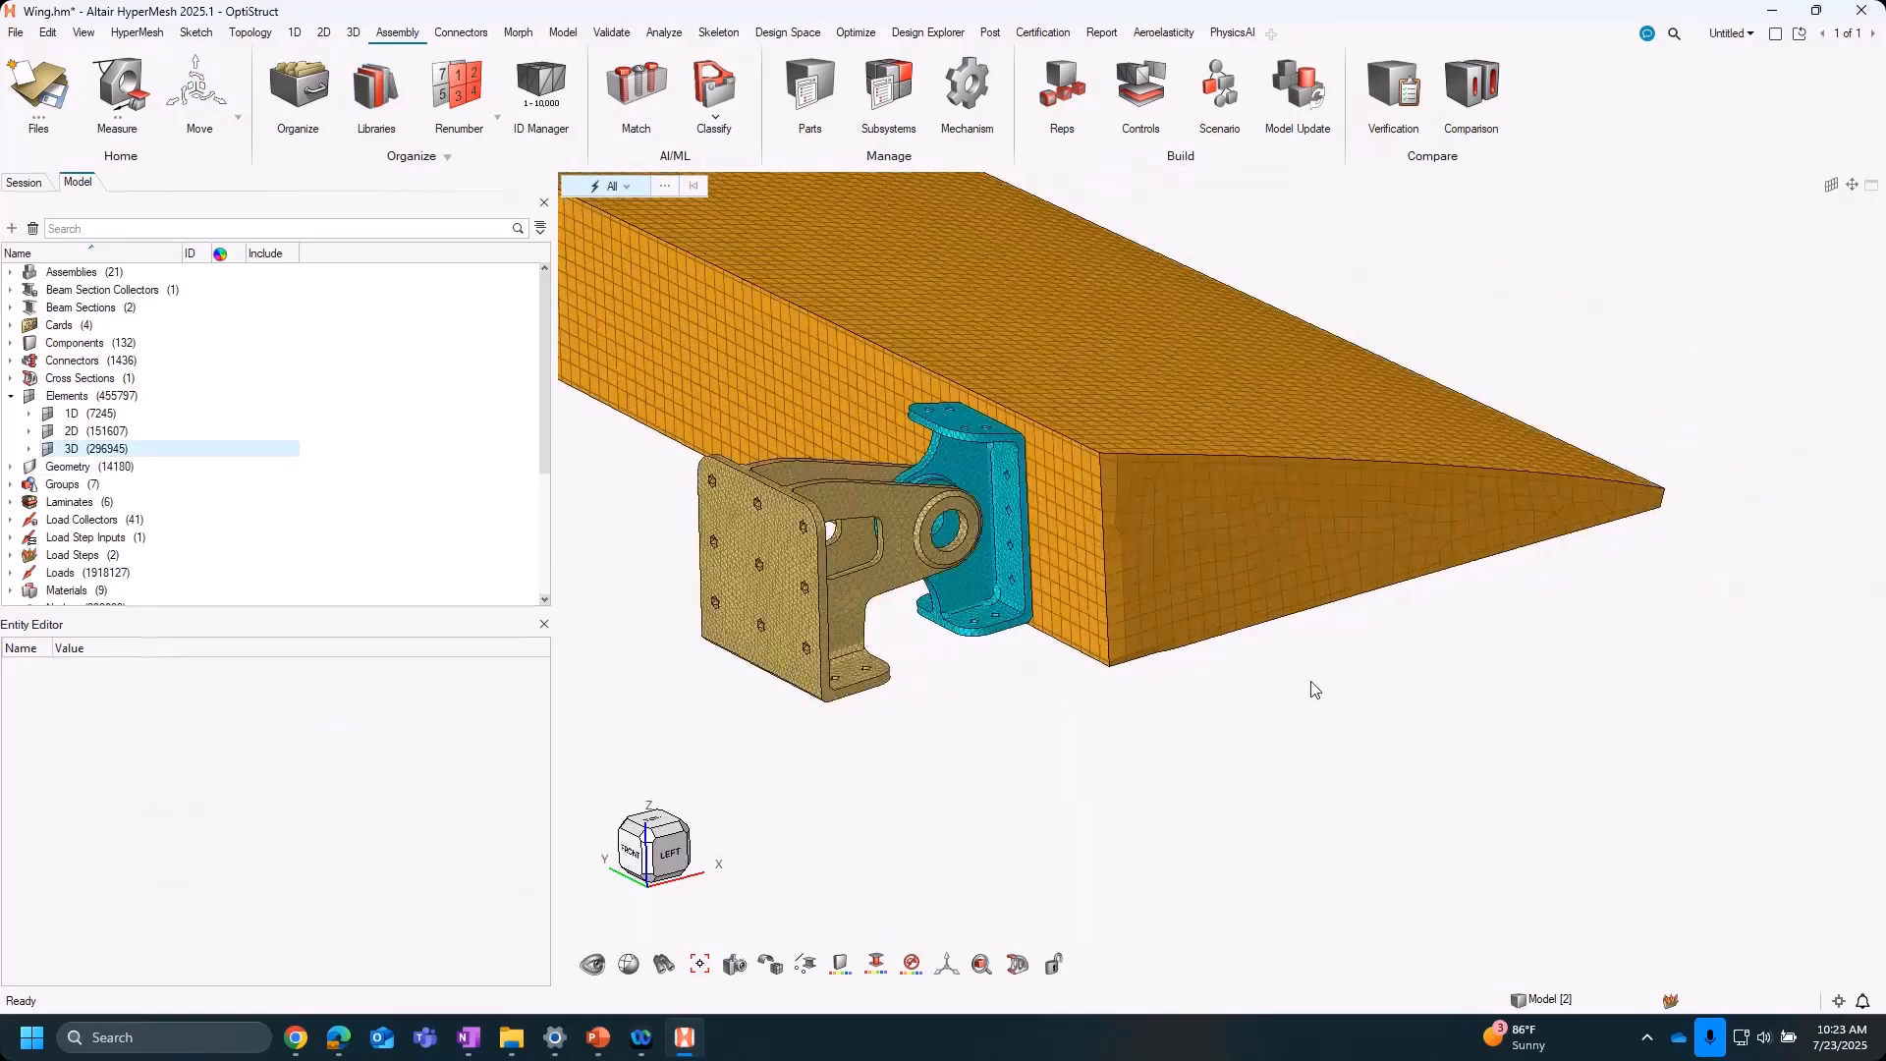
Select the honeycomb elements at the flap's end and isolate them
drag(1526, 796, 1053, 469)
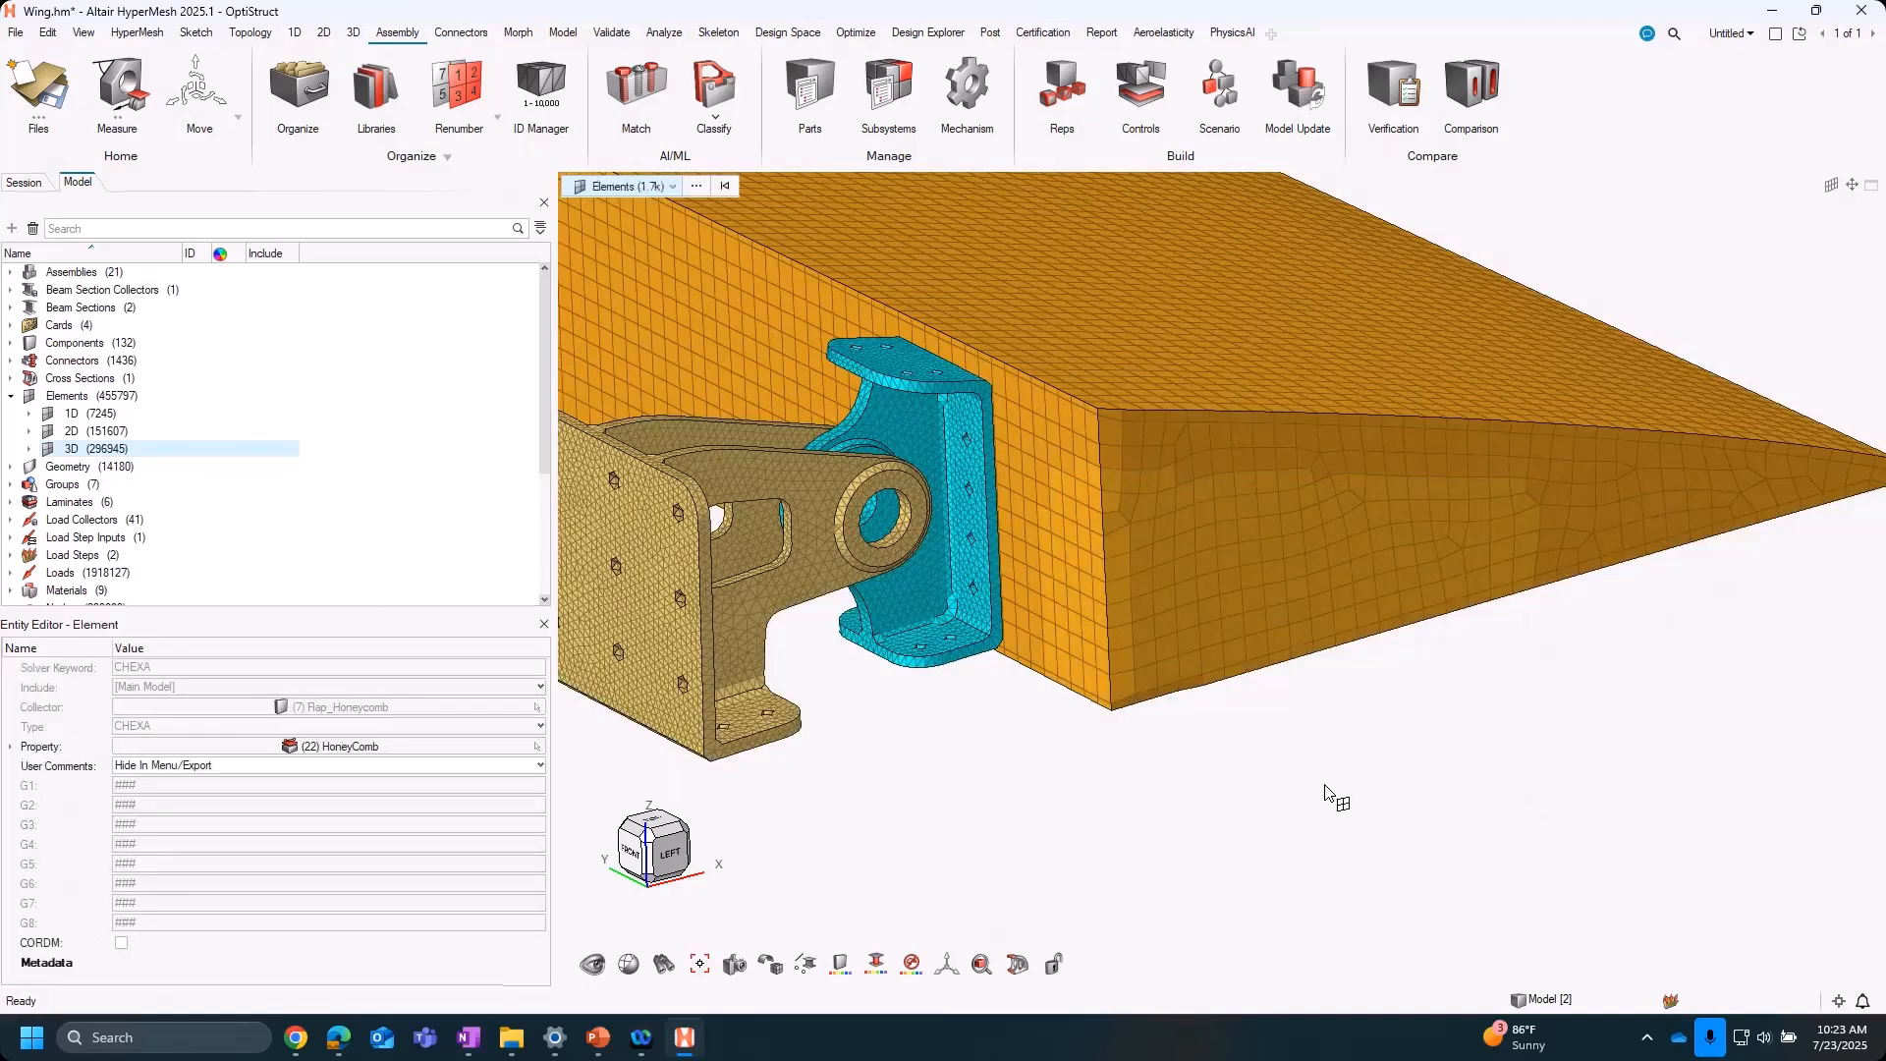
key(i)
right_drag(1412, 810, 1271, 760)
click(1483, 699)
scroll(833, 405, up, 2)
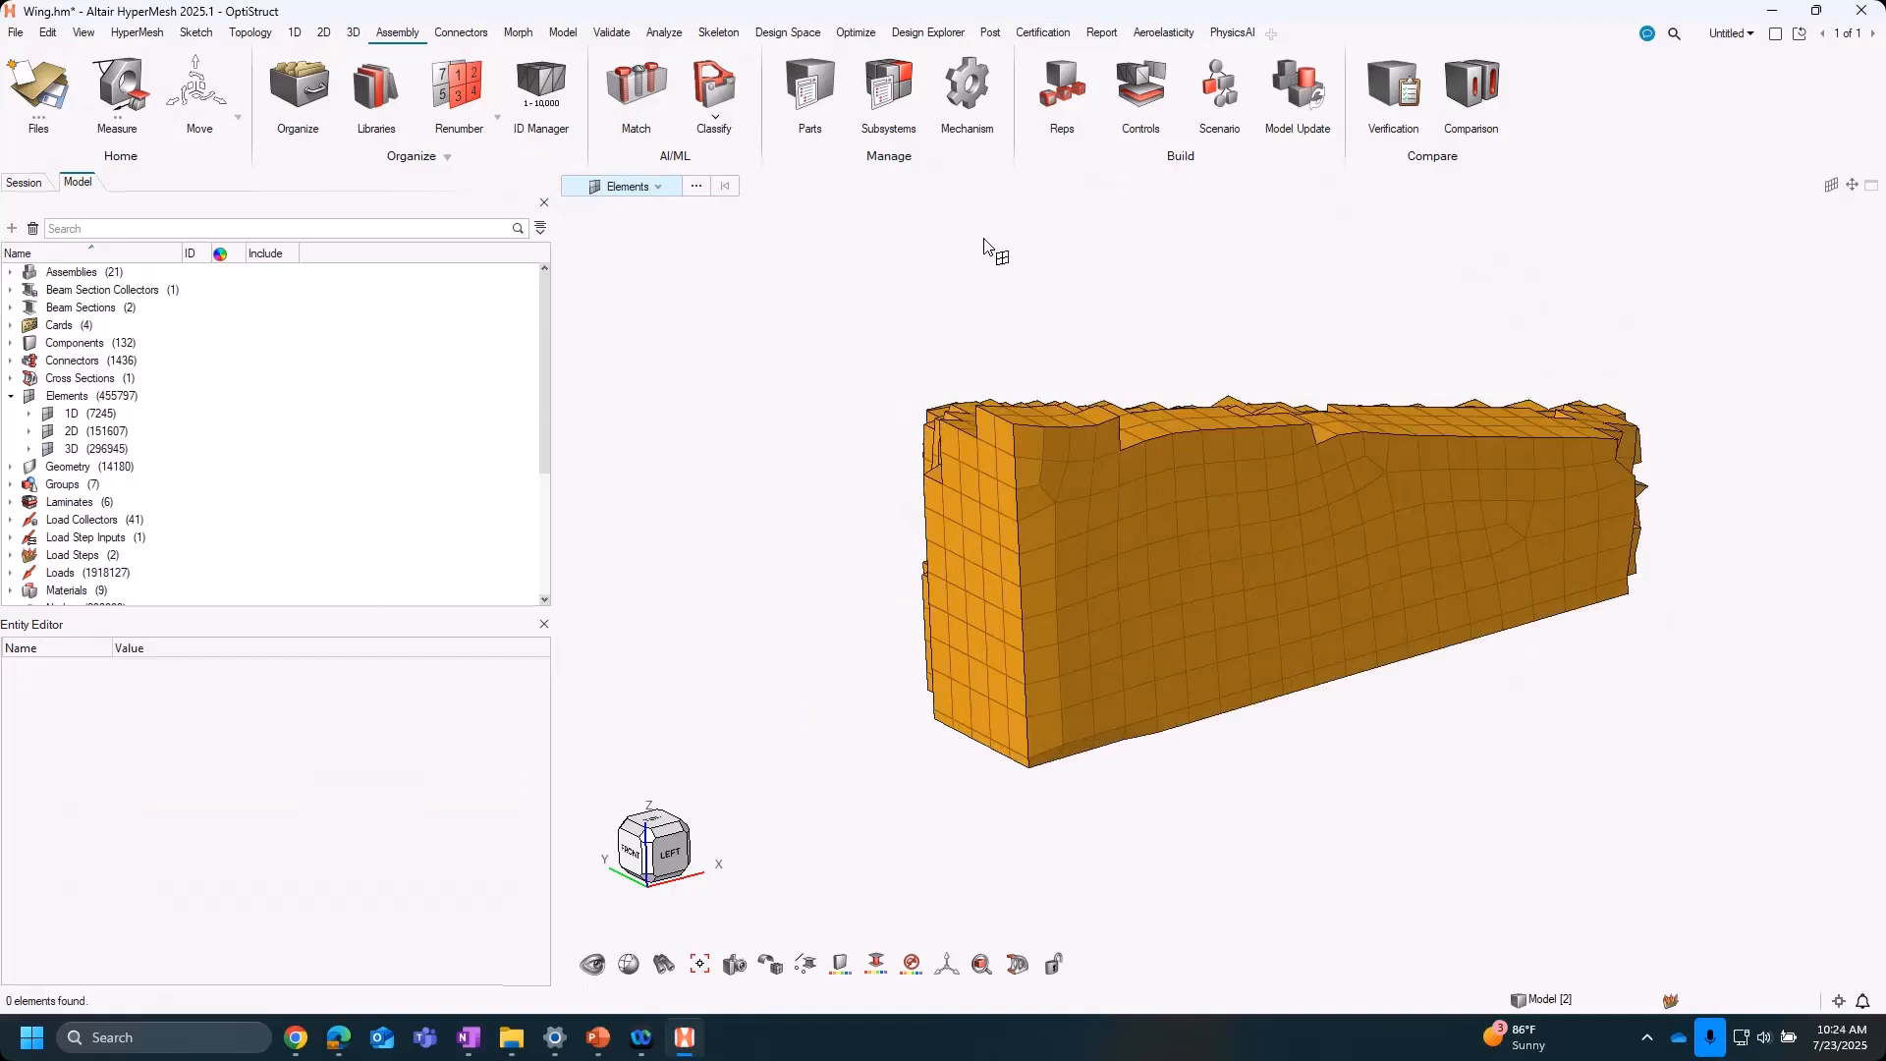
right_drag(1065, 227, 1058, 252)
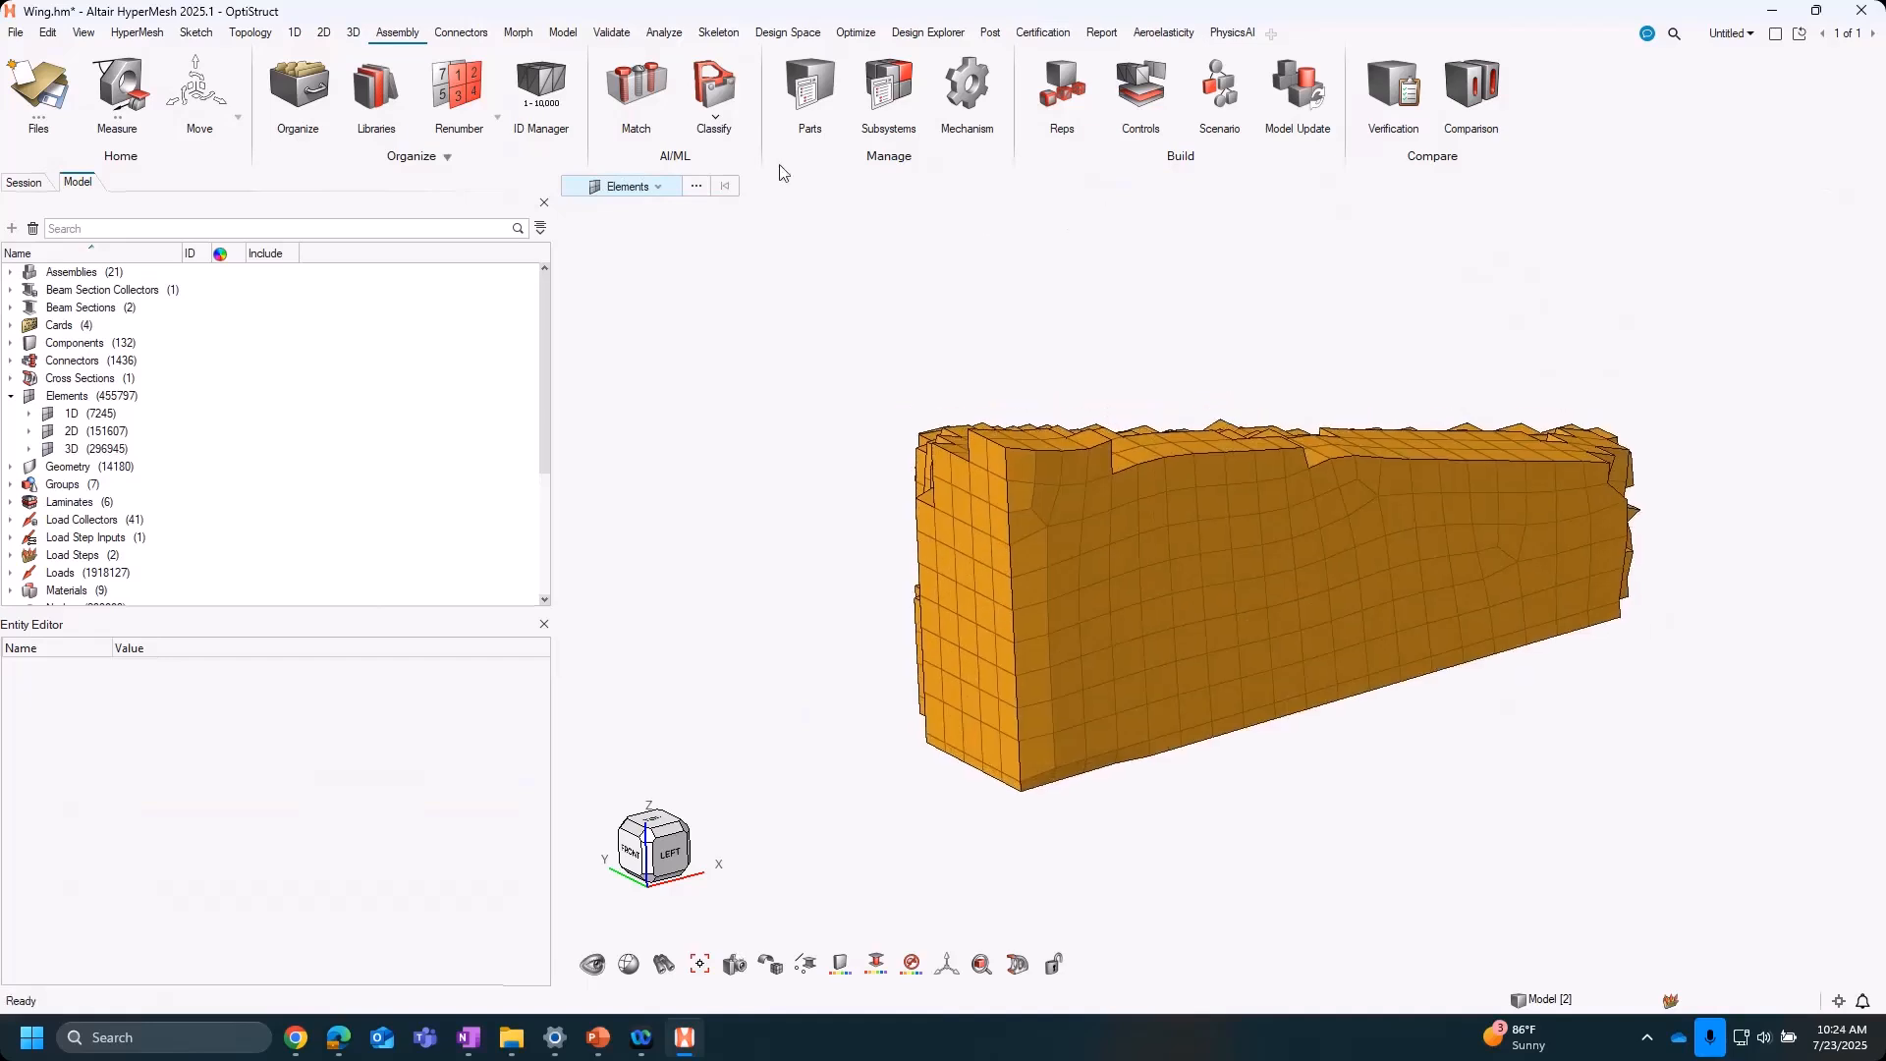
Split all the isolated honeycomb elements with the Solid method and the Hexa pattern, and close the Split tool
click(324, 32)
click(1046, 83)
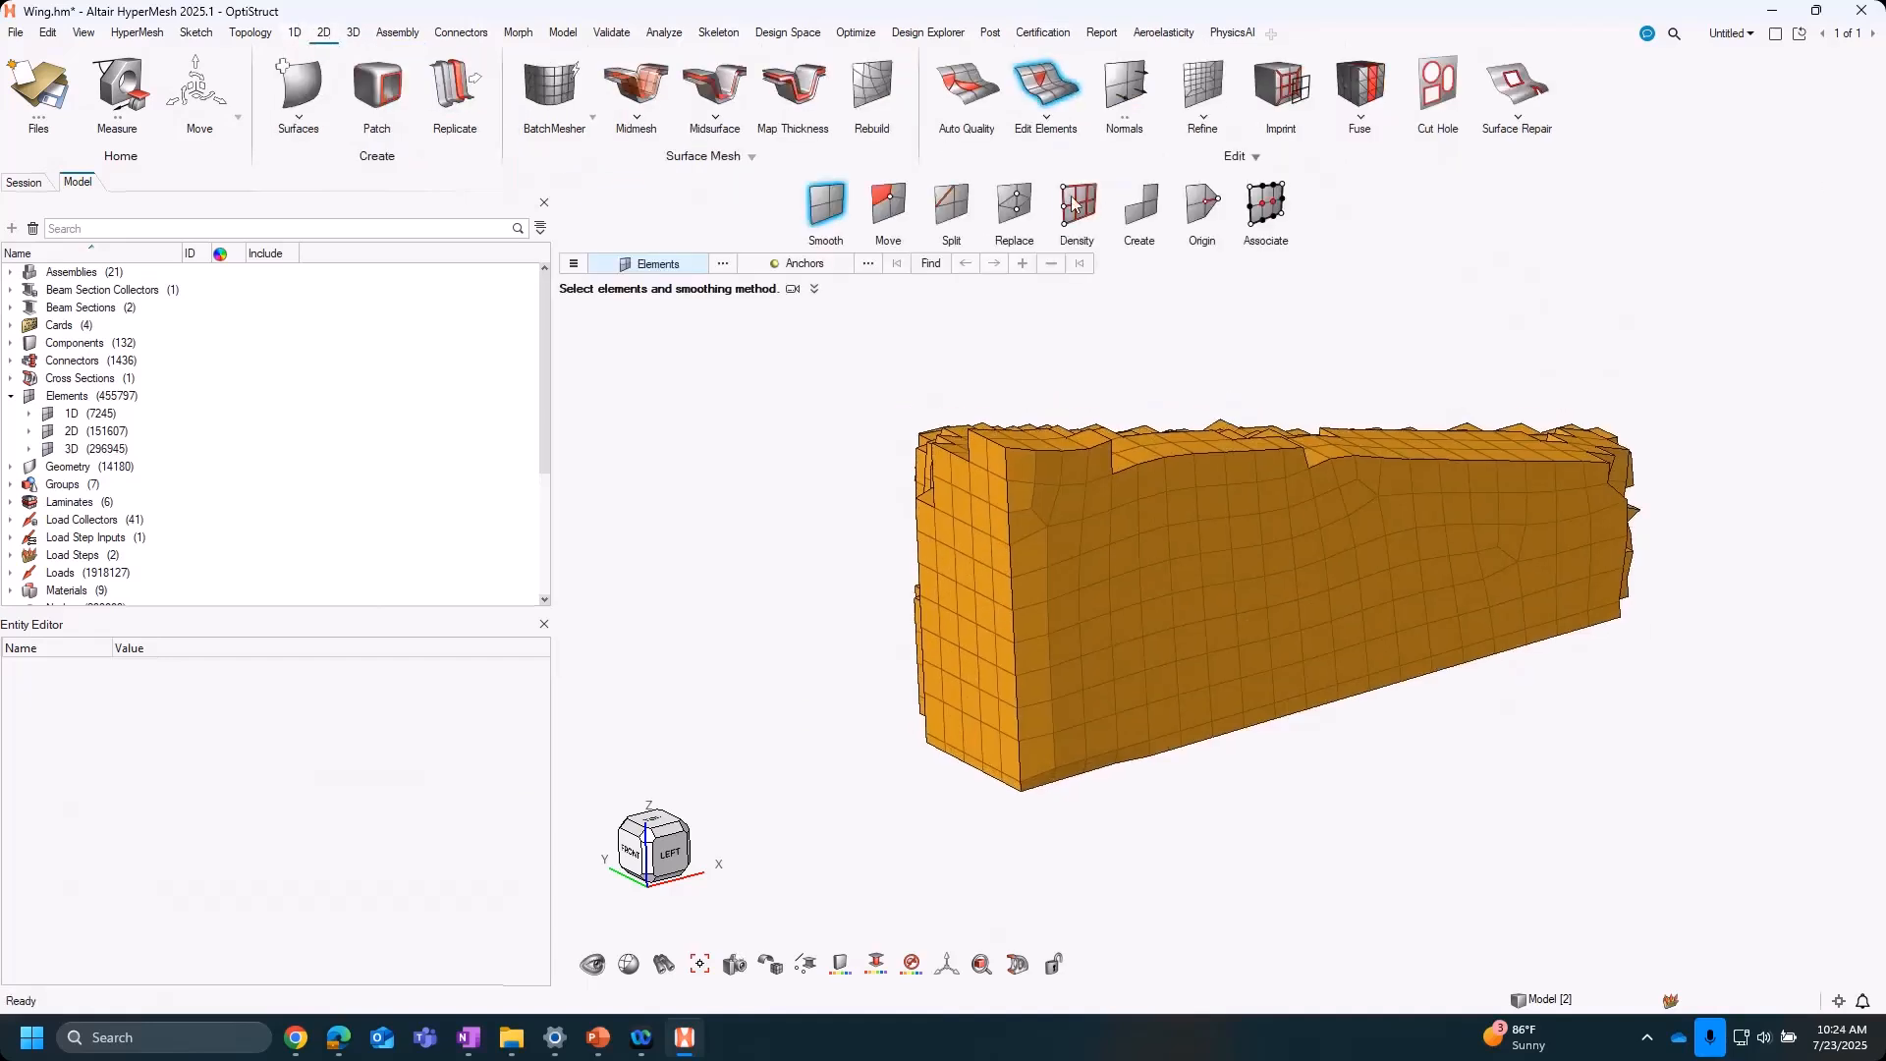
click(951, 203)
click(877, 265)
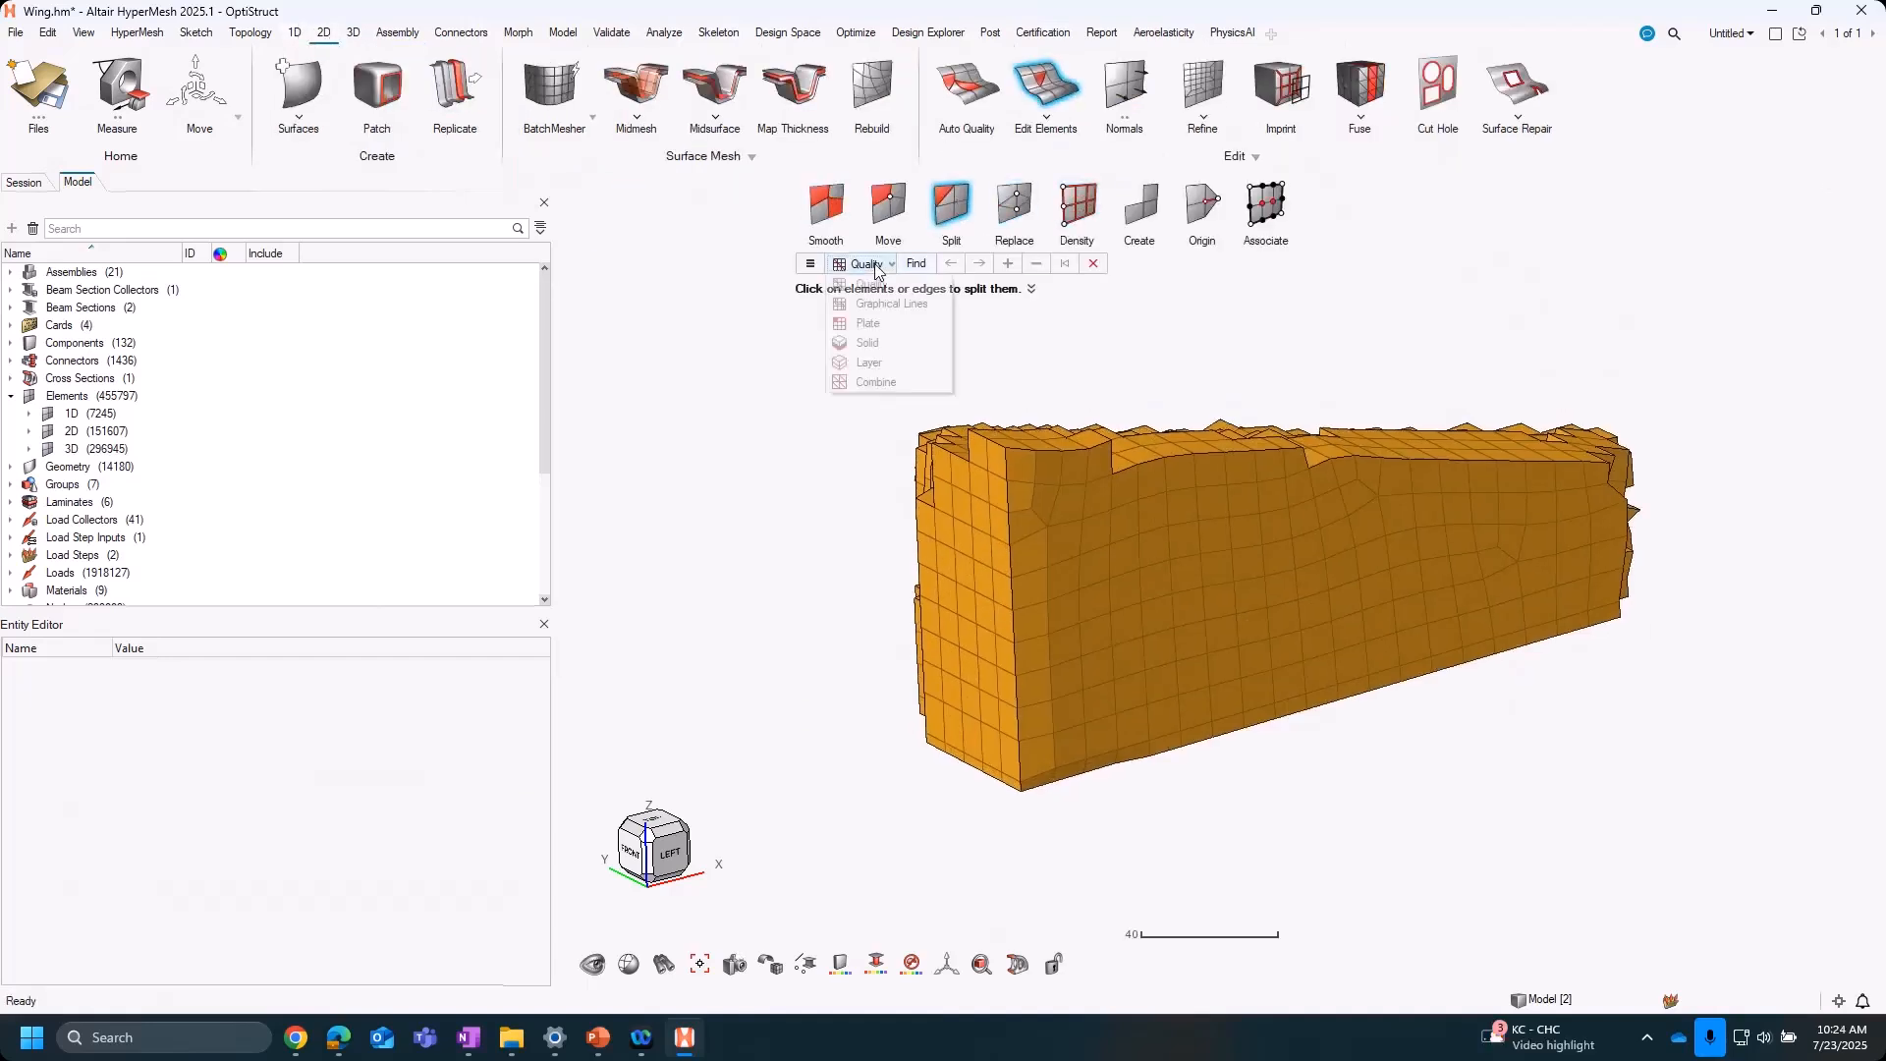
click(896, 341)
key(ctrl+a)
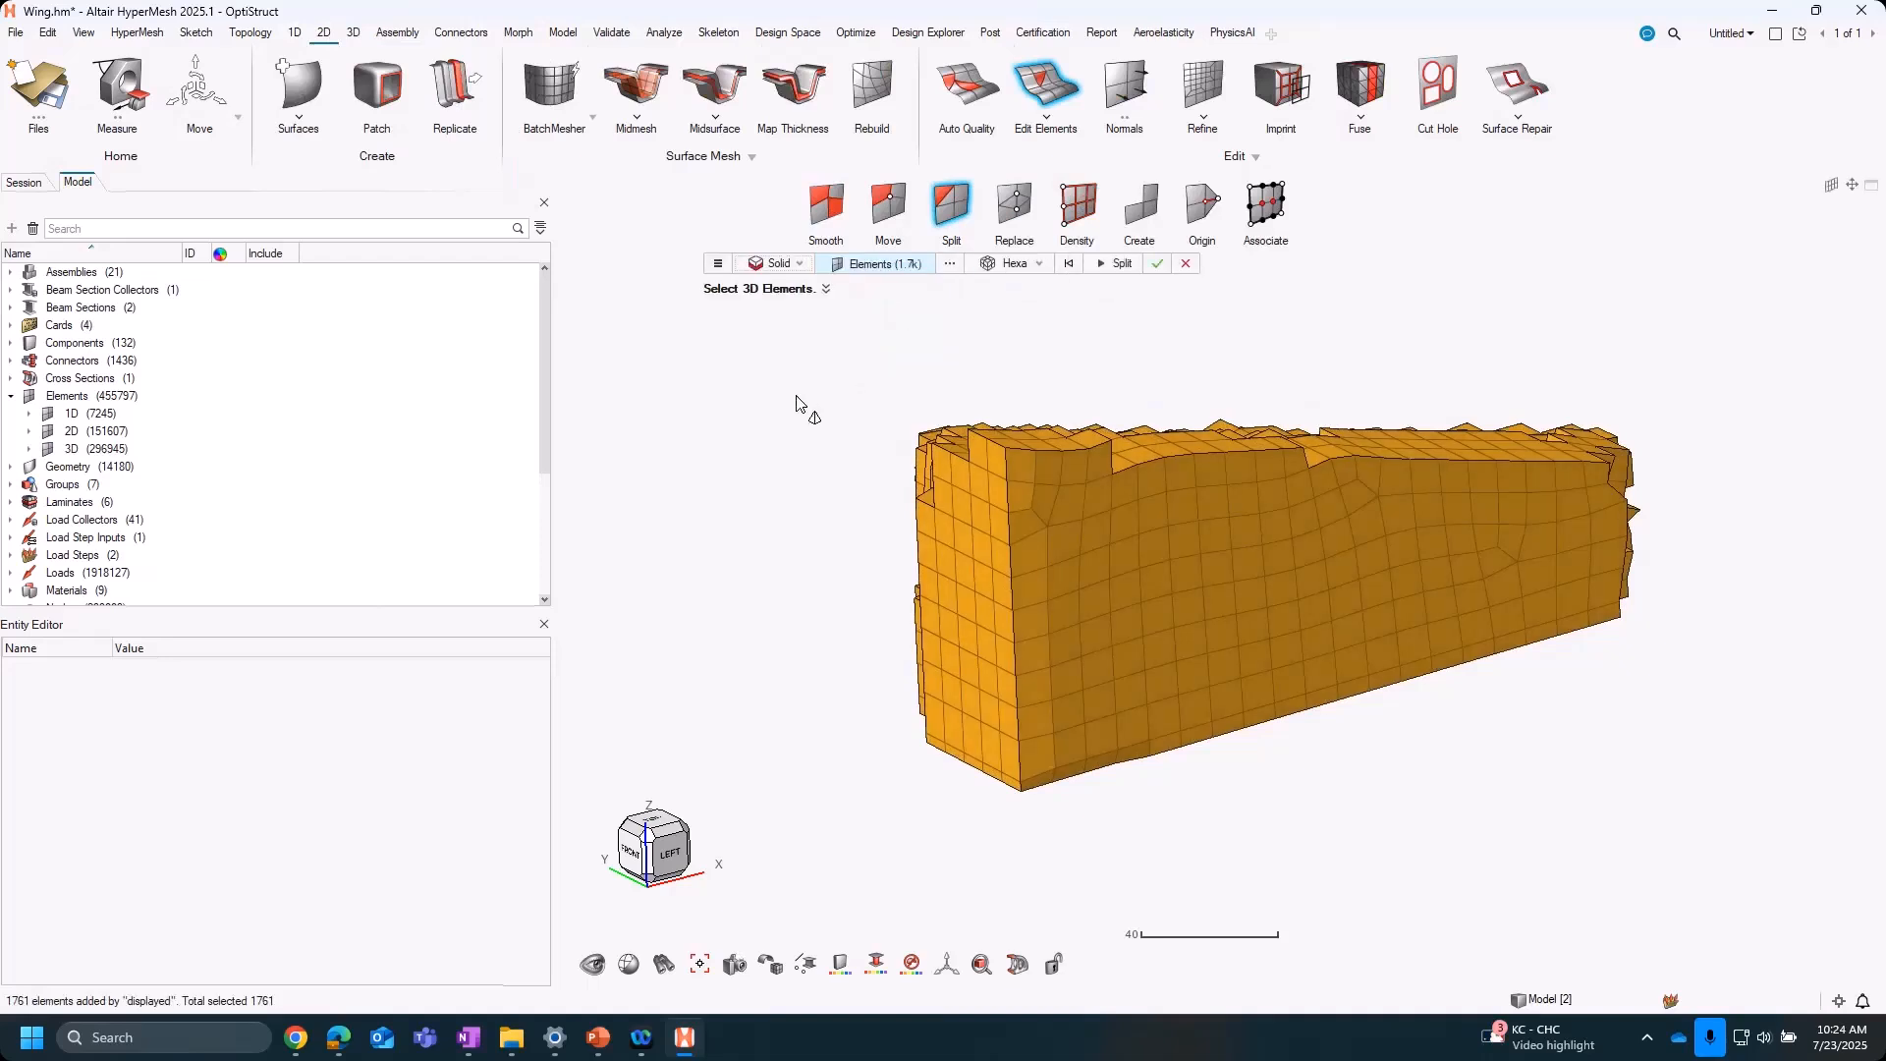
middle_click(797, 402)
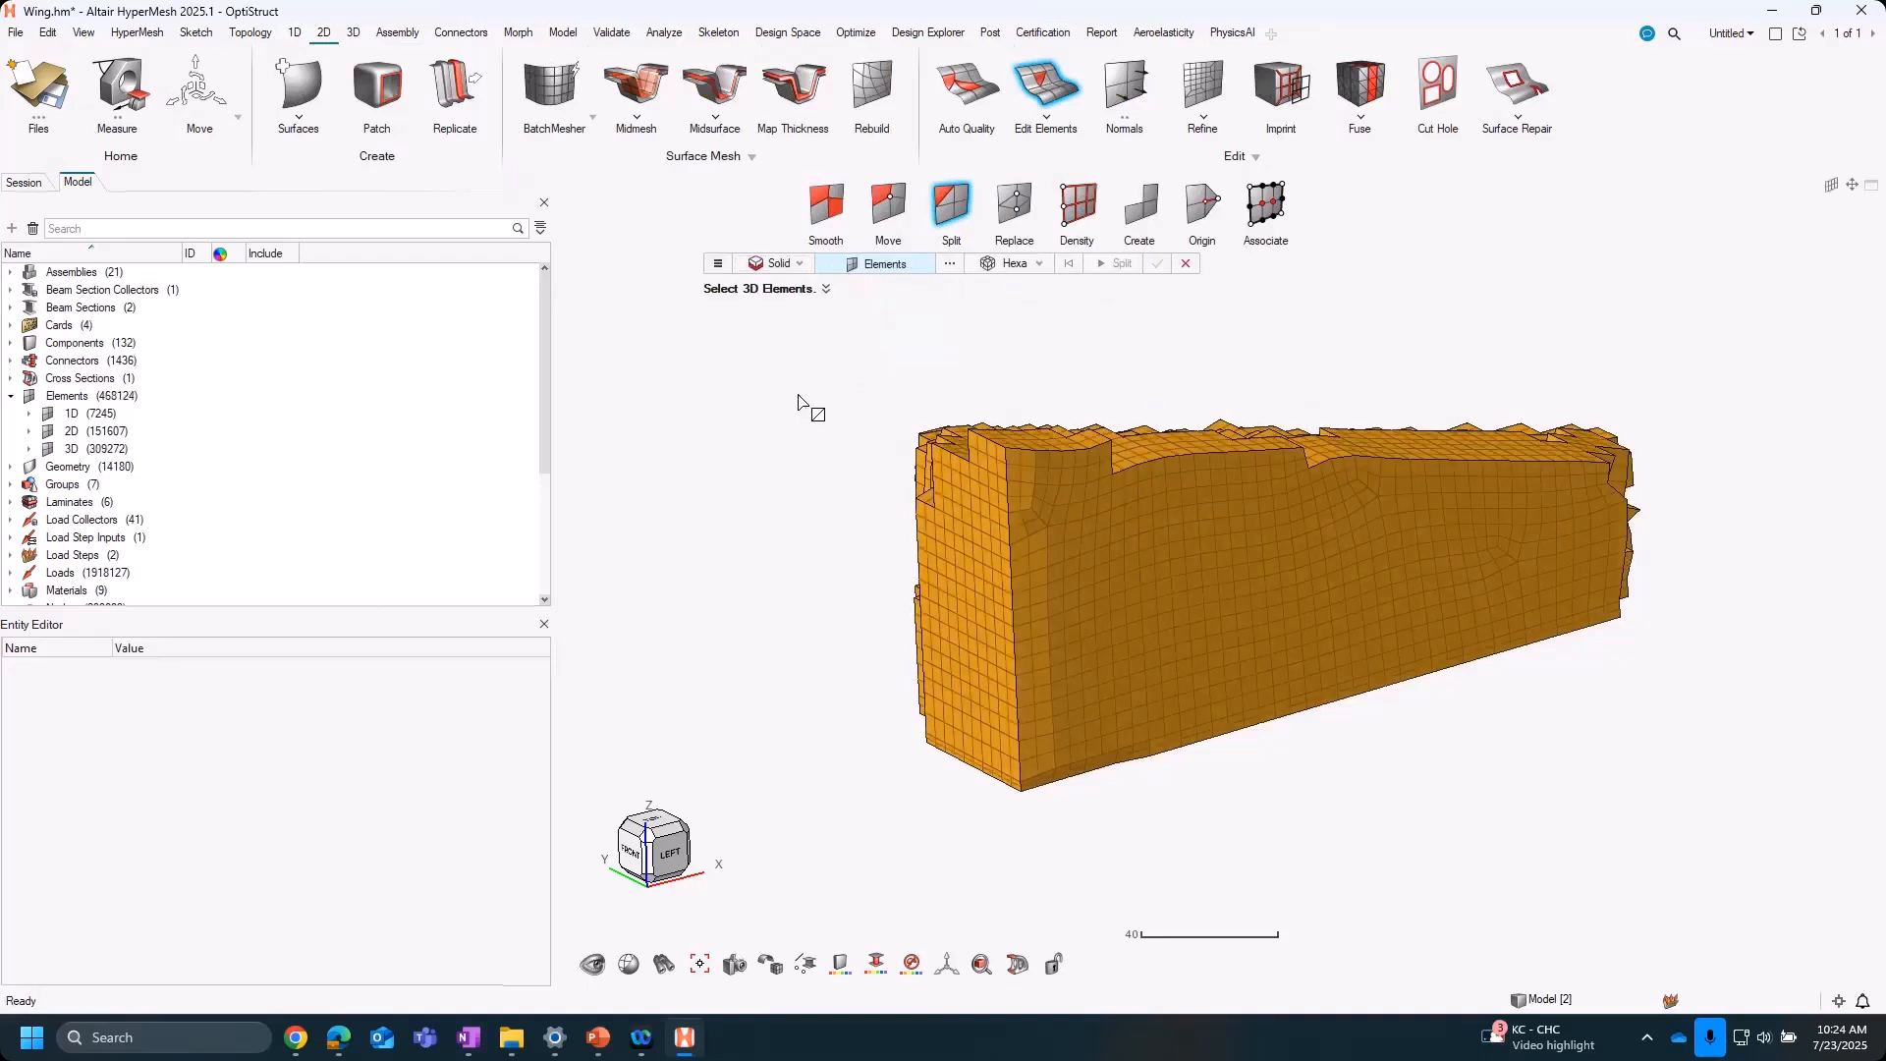
scroll(1022, 504, up, 5)
scroll(927, 589, down, 4)
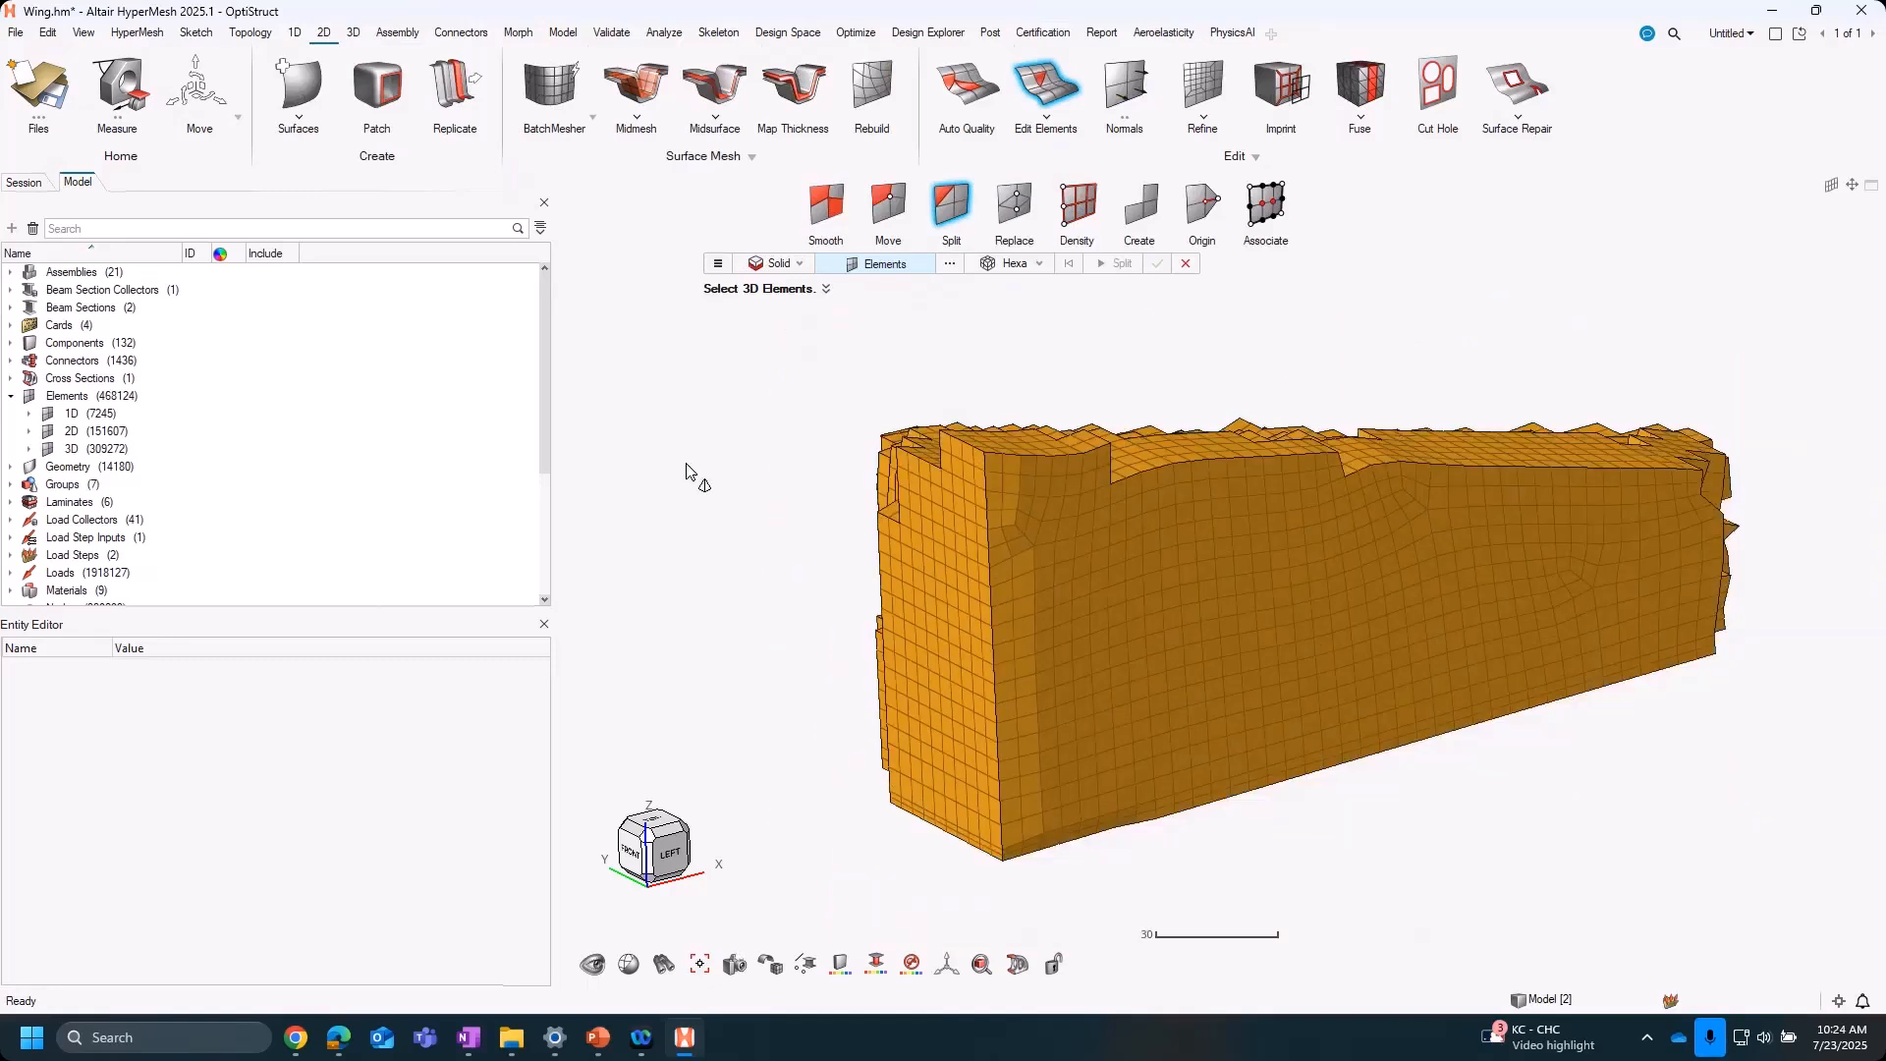
scroll(709, 479, down, 5)
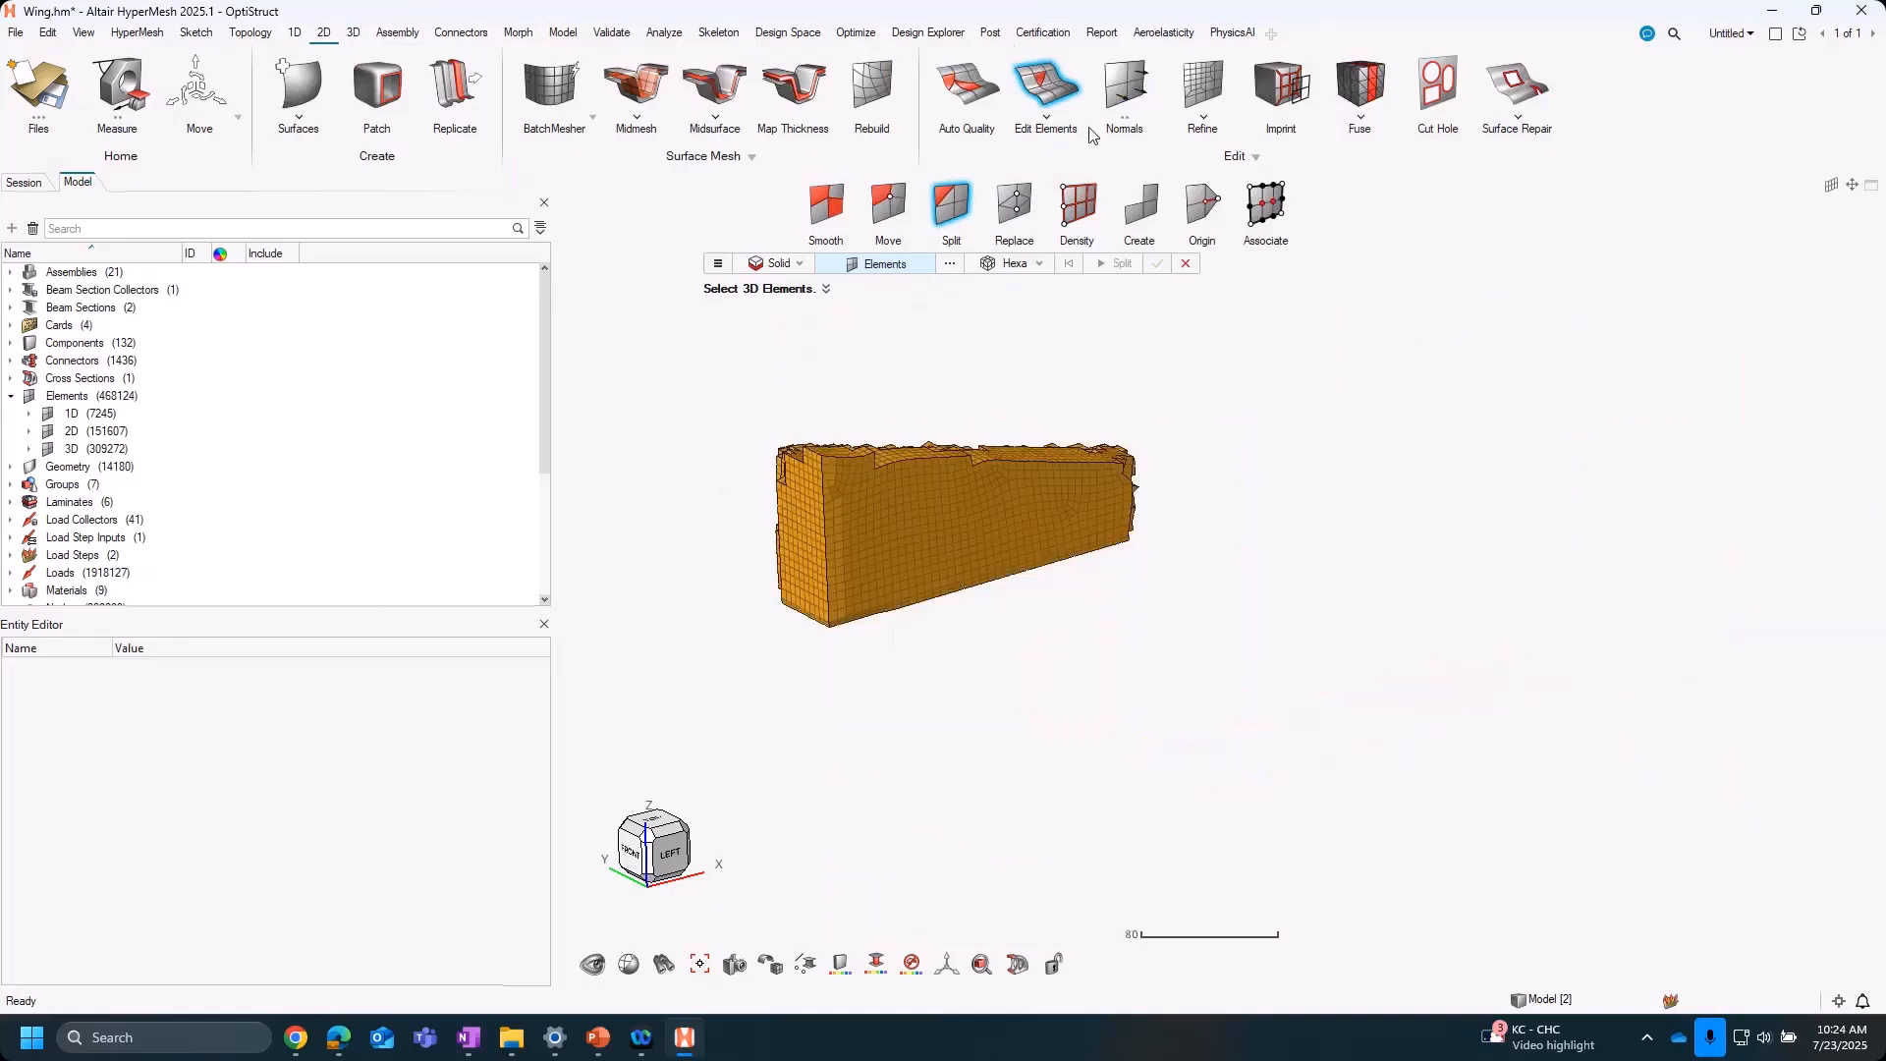
key(Escape)
Show all elements again and bring the green spar end and its tan bracket into close view
right_drag(1233, 627, 1444, 601)
scroll(1445, 601, down, 3)
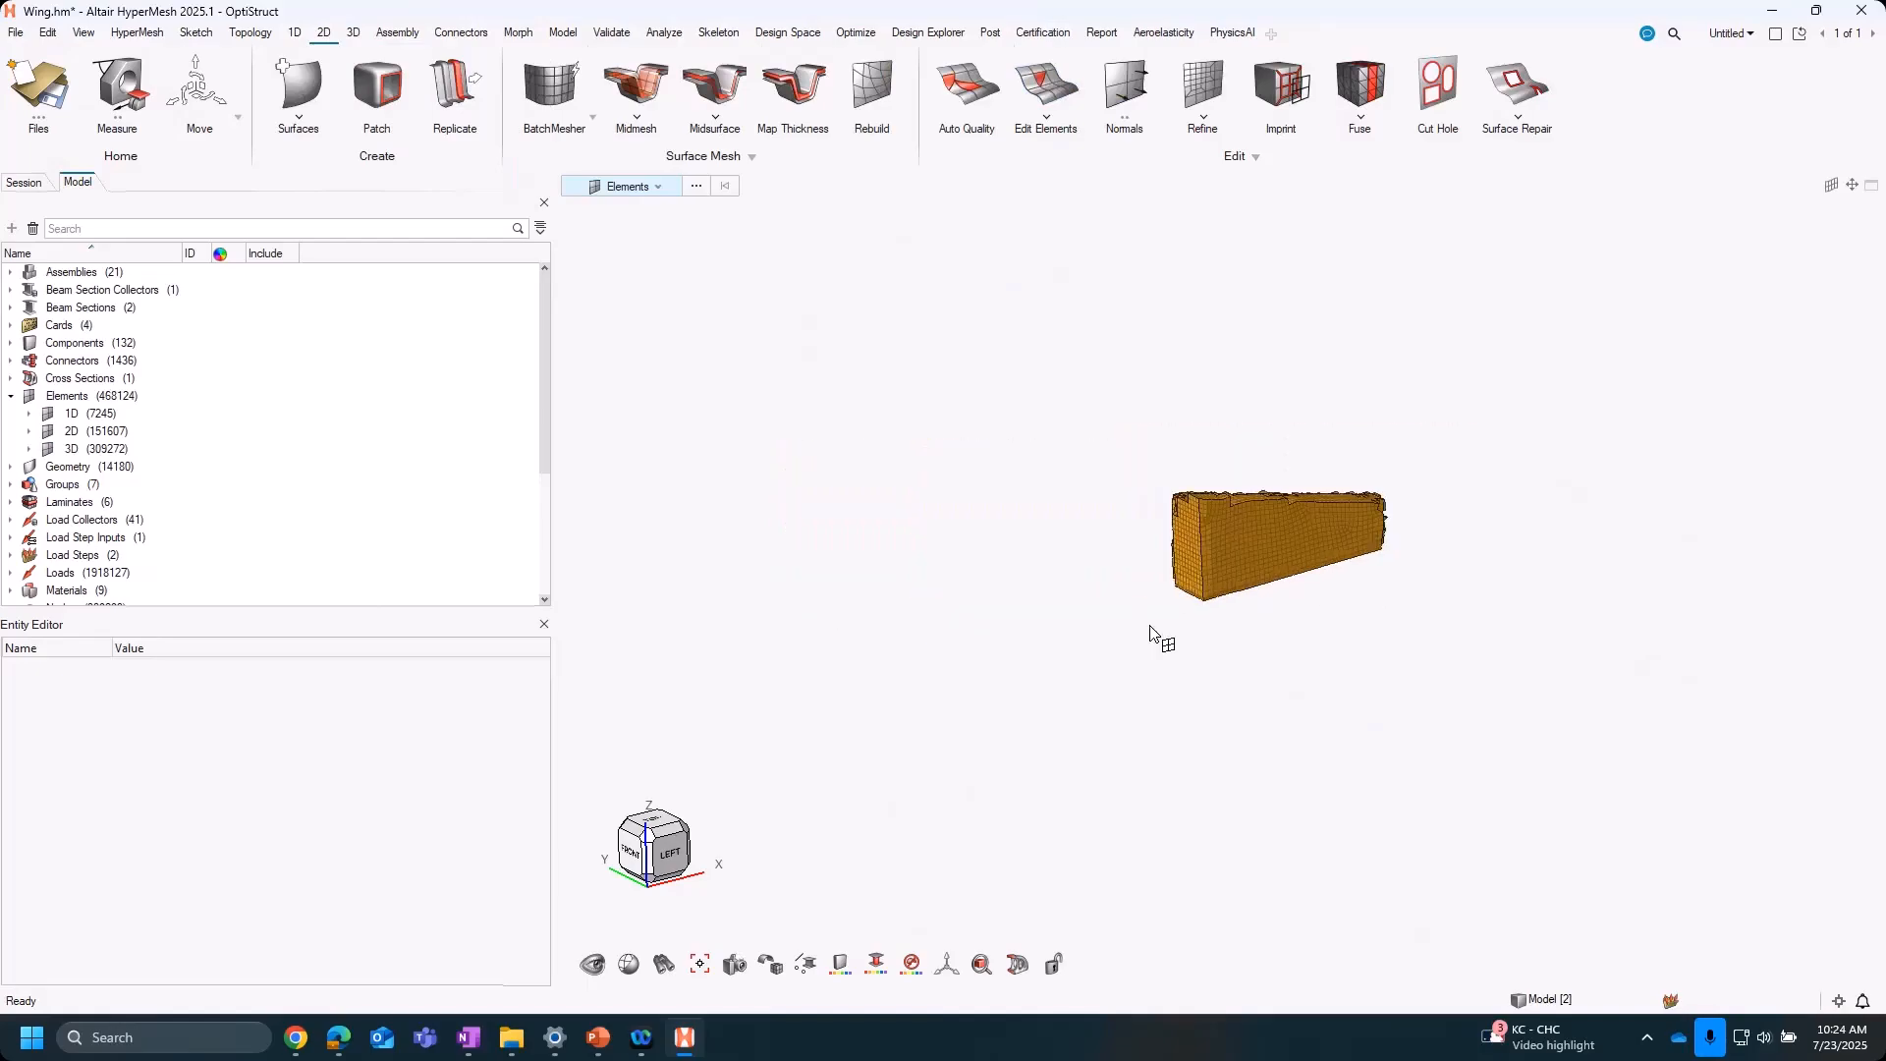
key(a)
right_drag(757, 604, 1248, 450)
scroll(1245, 450, down, 3)
right_drag(1087, 678, 1013, 687)
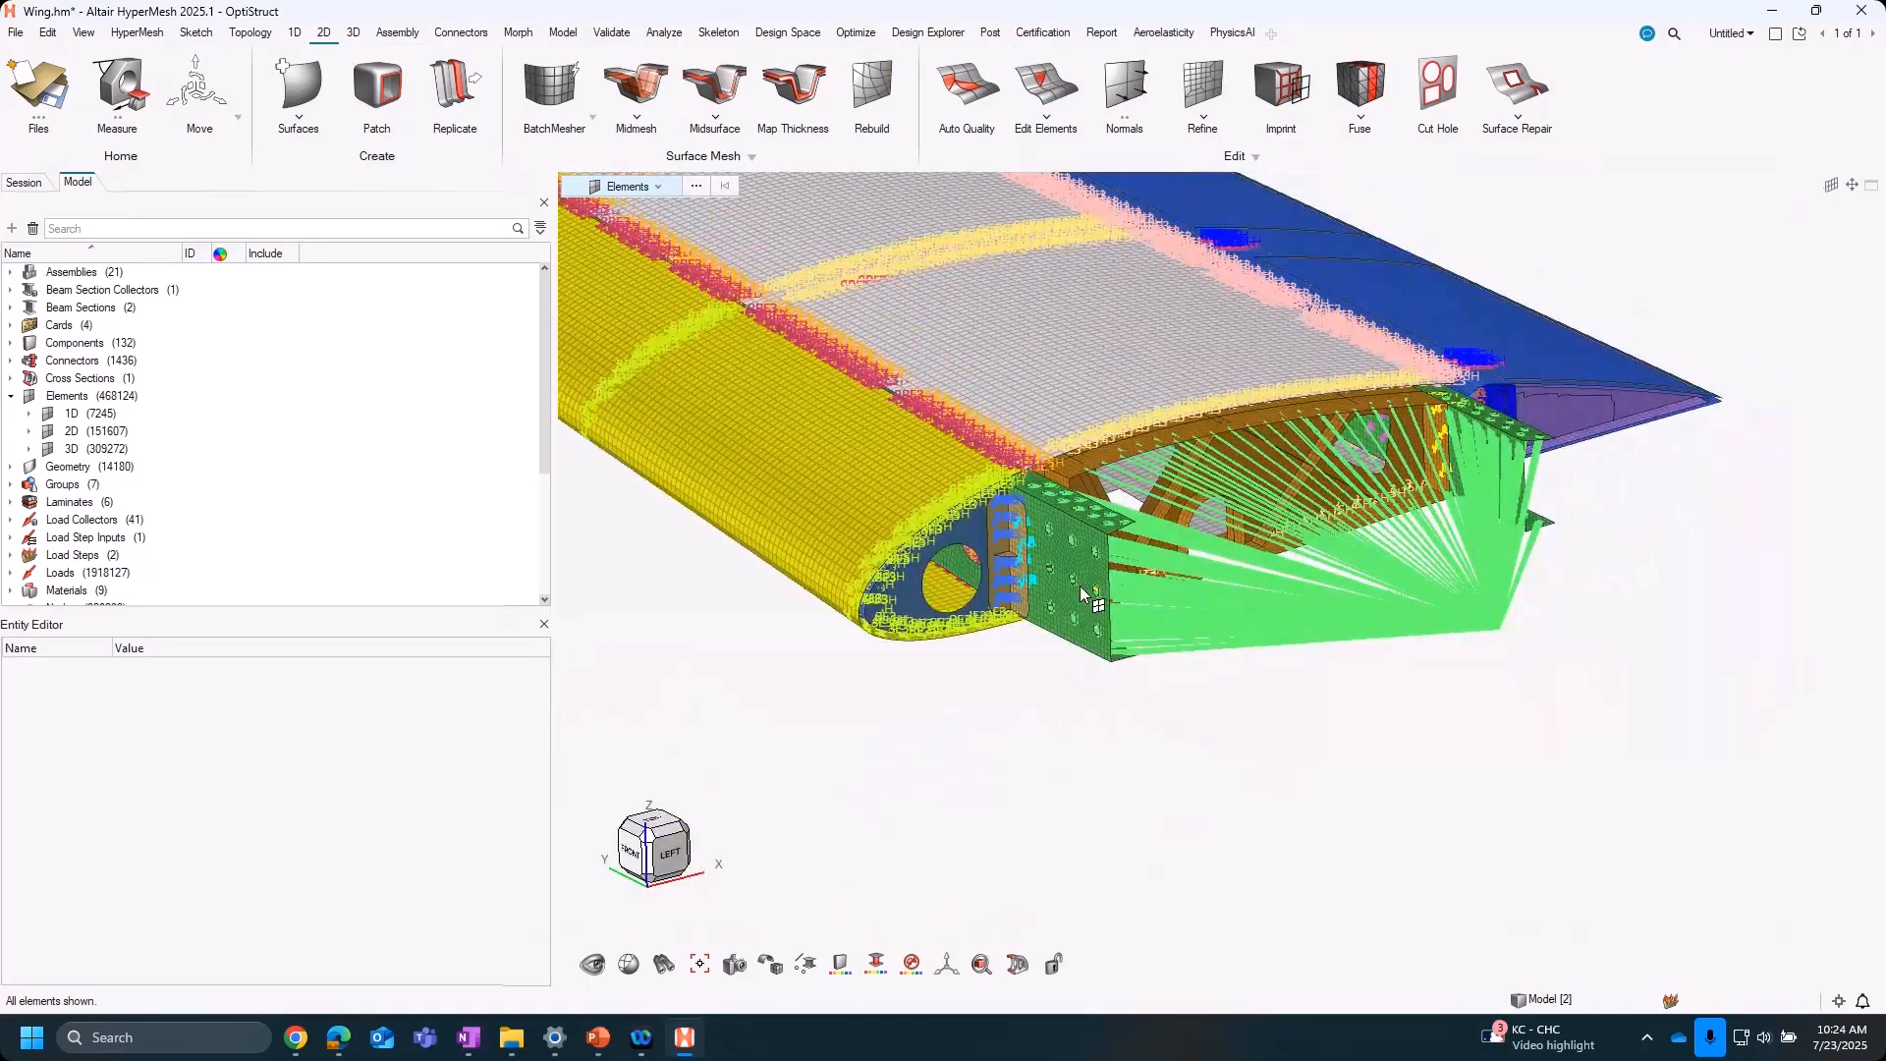
scroll(1071, 585, up, 5)
middle_drag(1071, 584, 1033, 287)
middle_drag(1069, 597, 951, 405)
scroll(957, 397, up, 3)
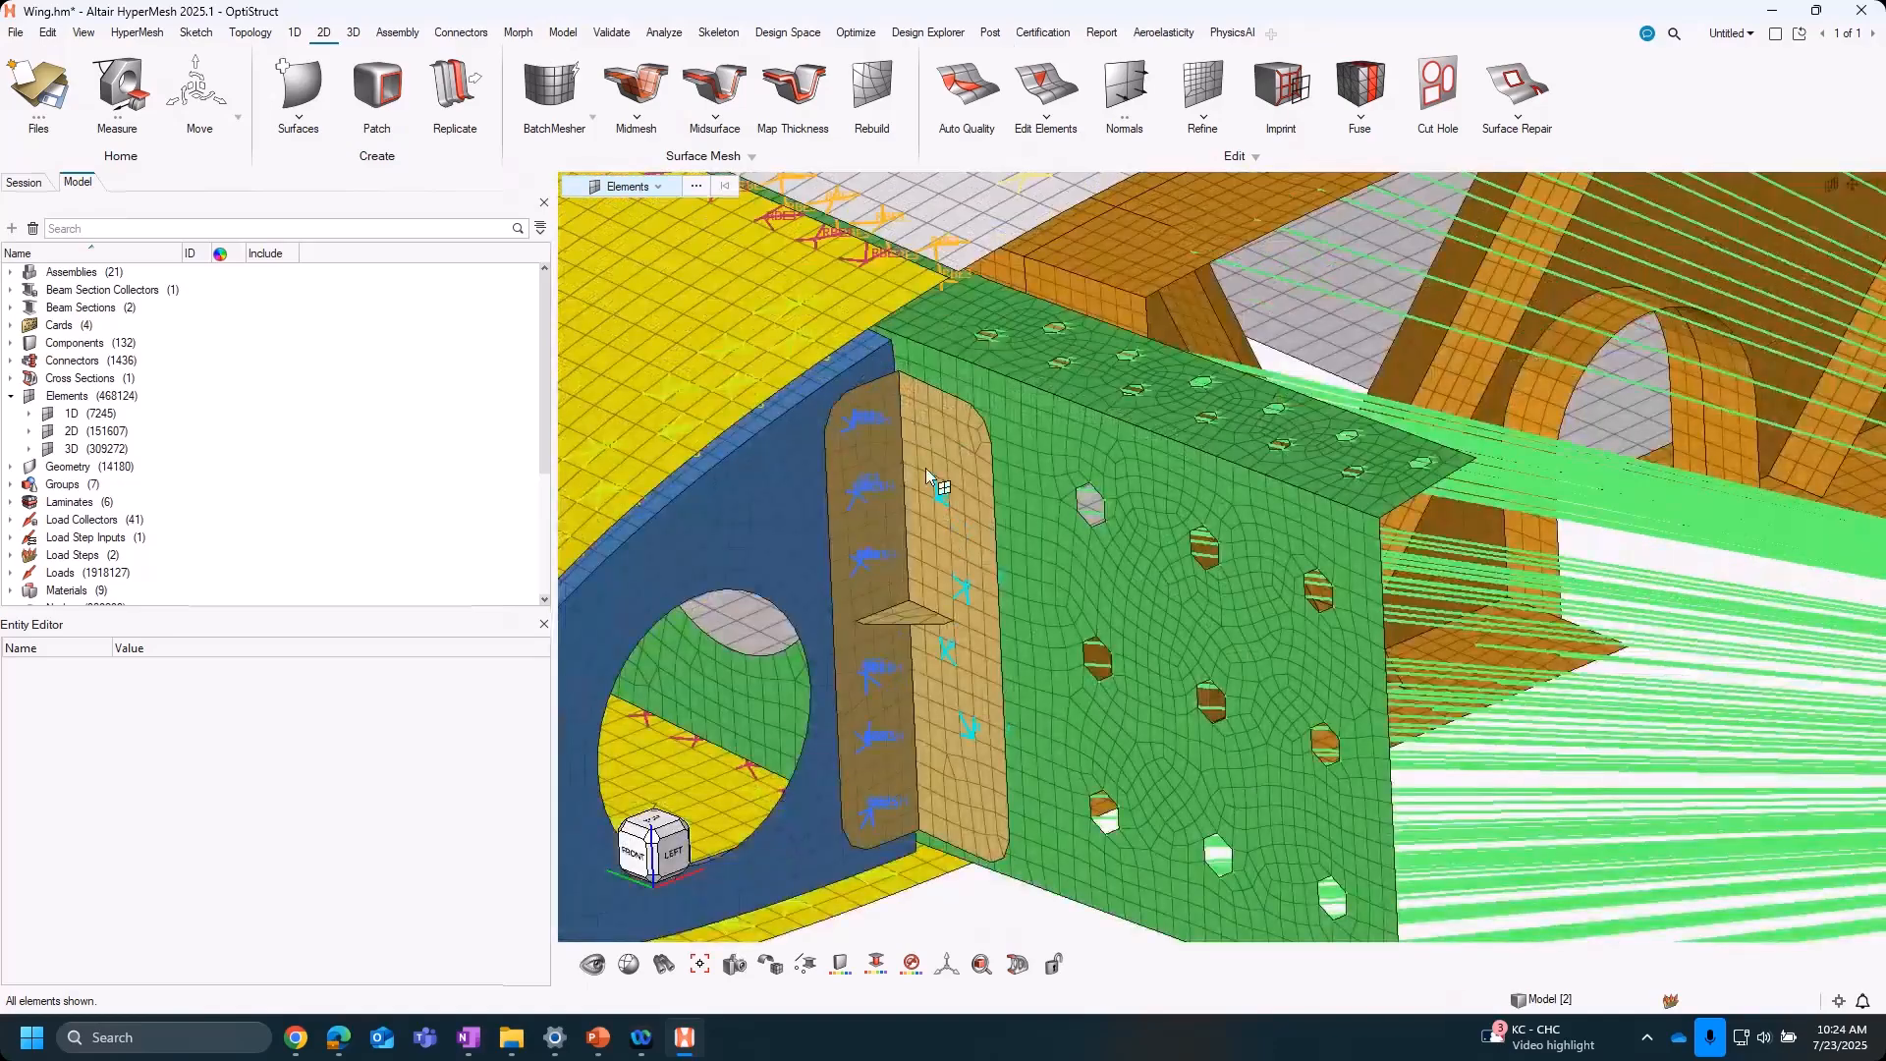
click(902, 415)
right_drag(998, 898, 1111, 842)
click(1111, 842)
Review the Split tool's methods, switch to the Plate method for shell elements, and leave the tool
click(1047, 90)
click(966, 213)
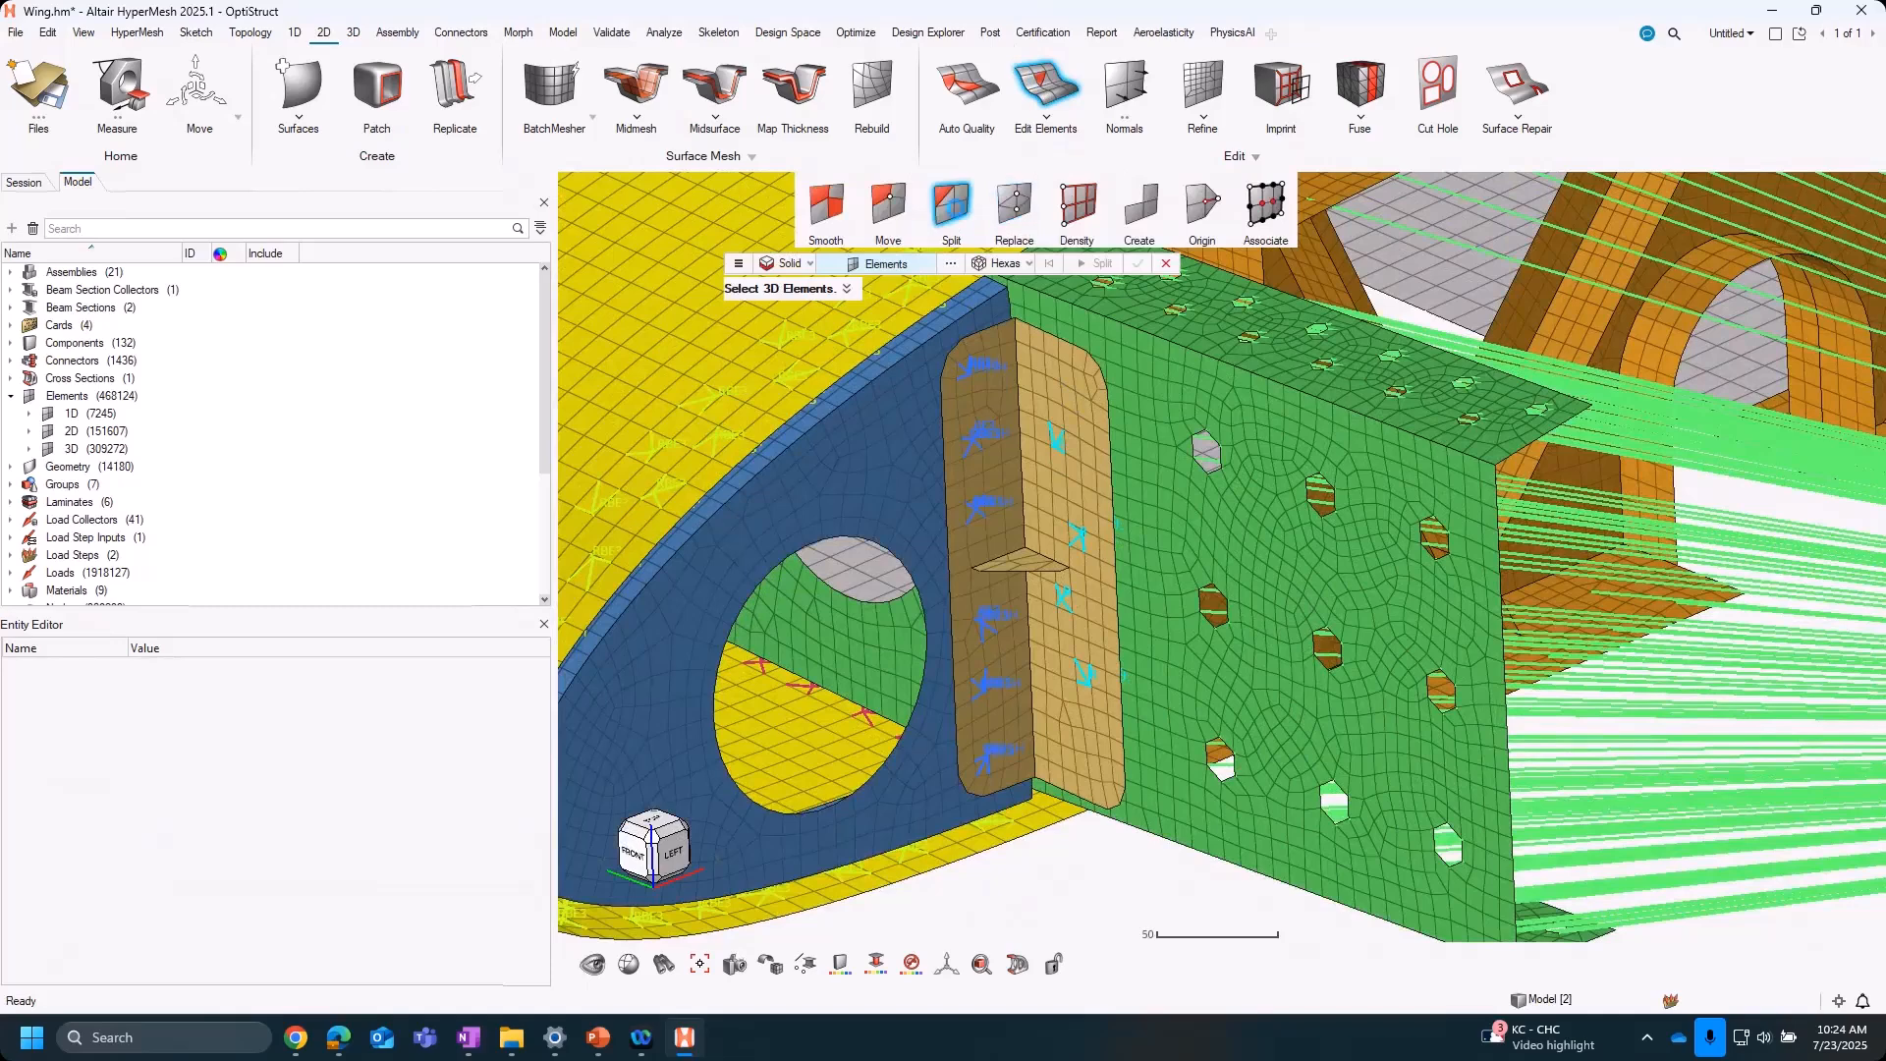
click(804, 267)
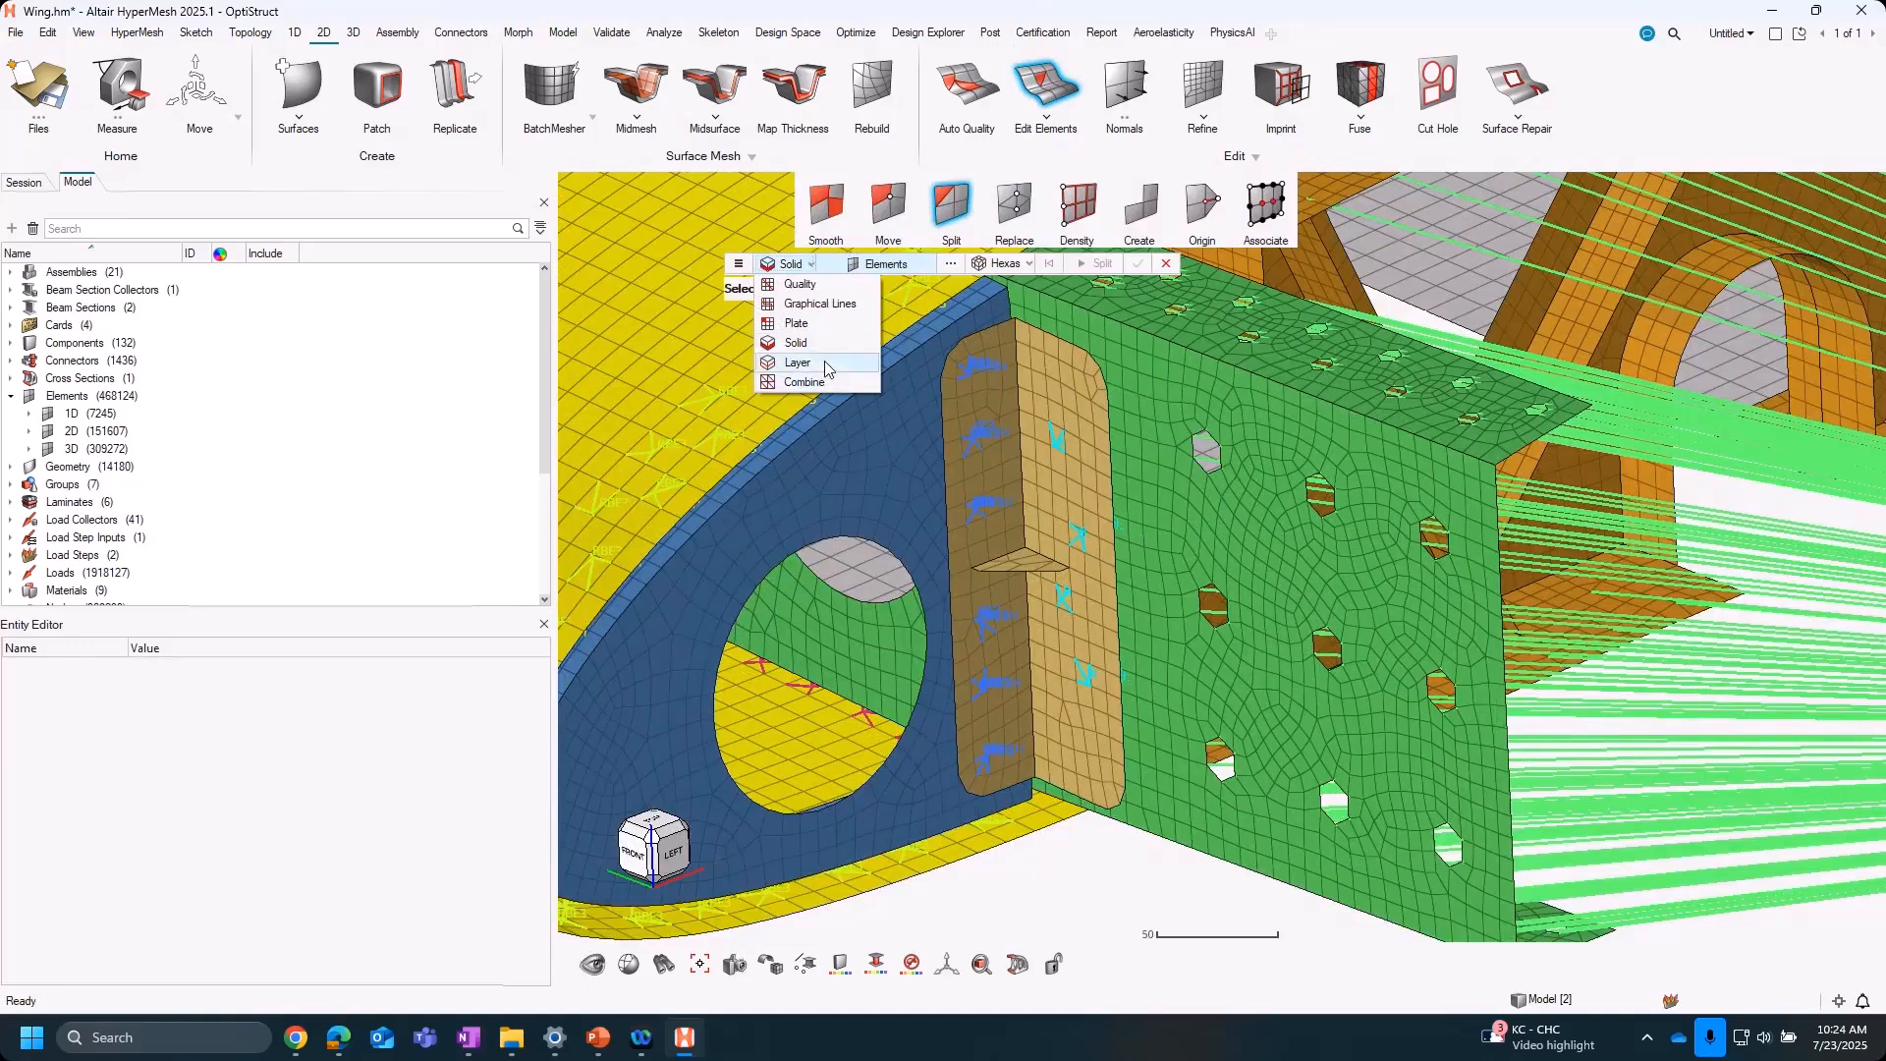
click(822, 324)
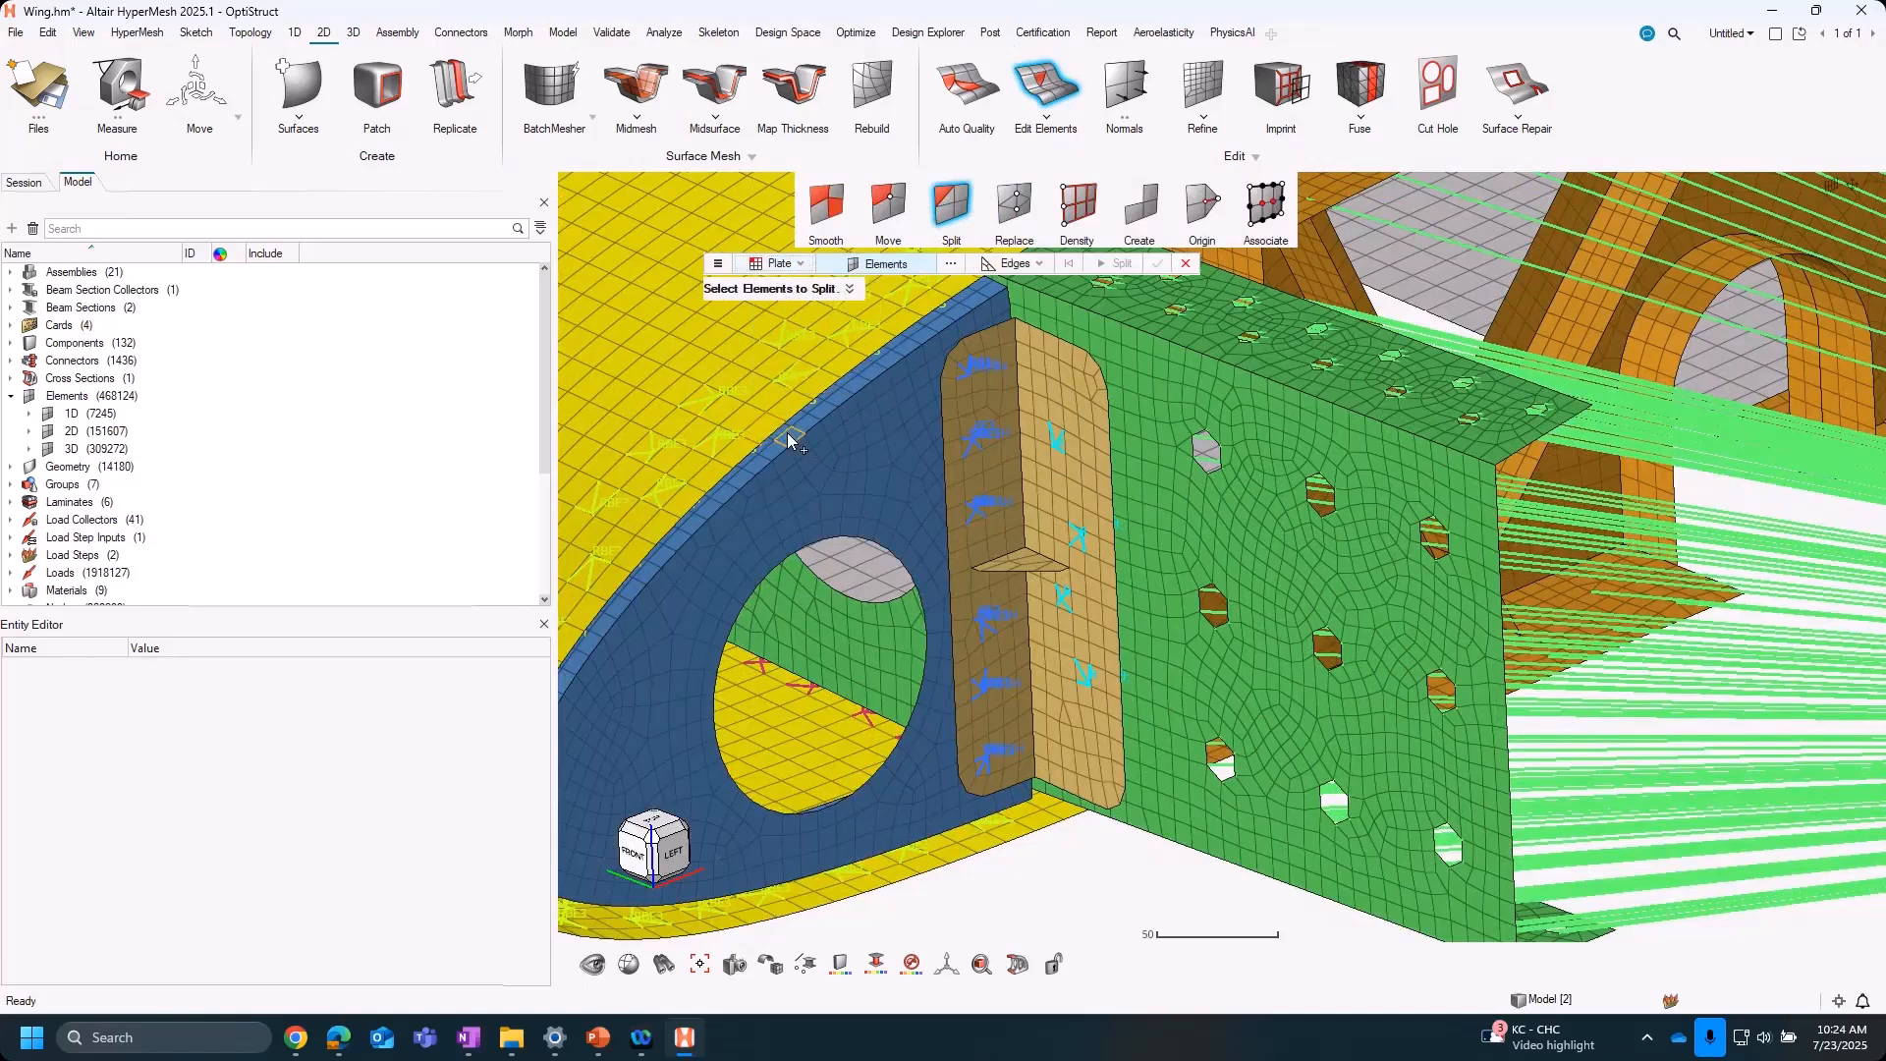
click(1061, 90)
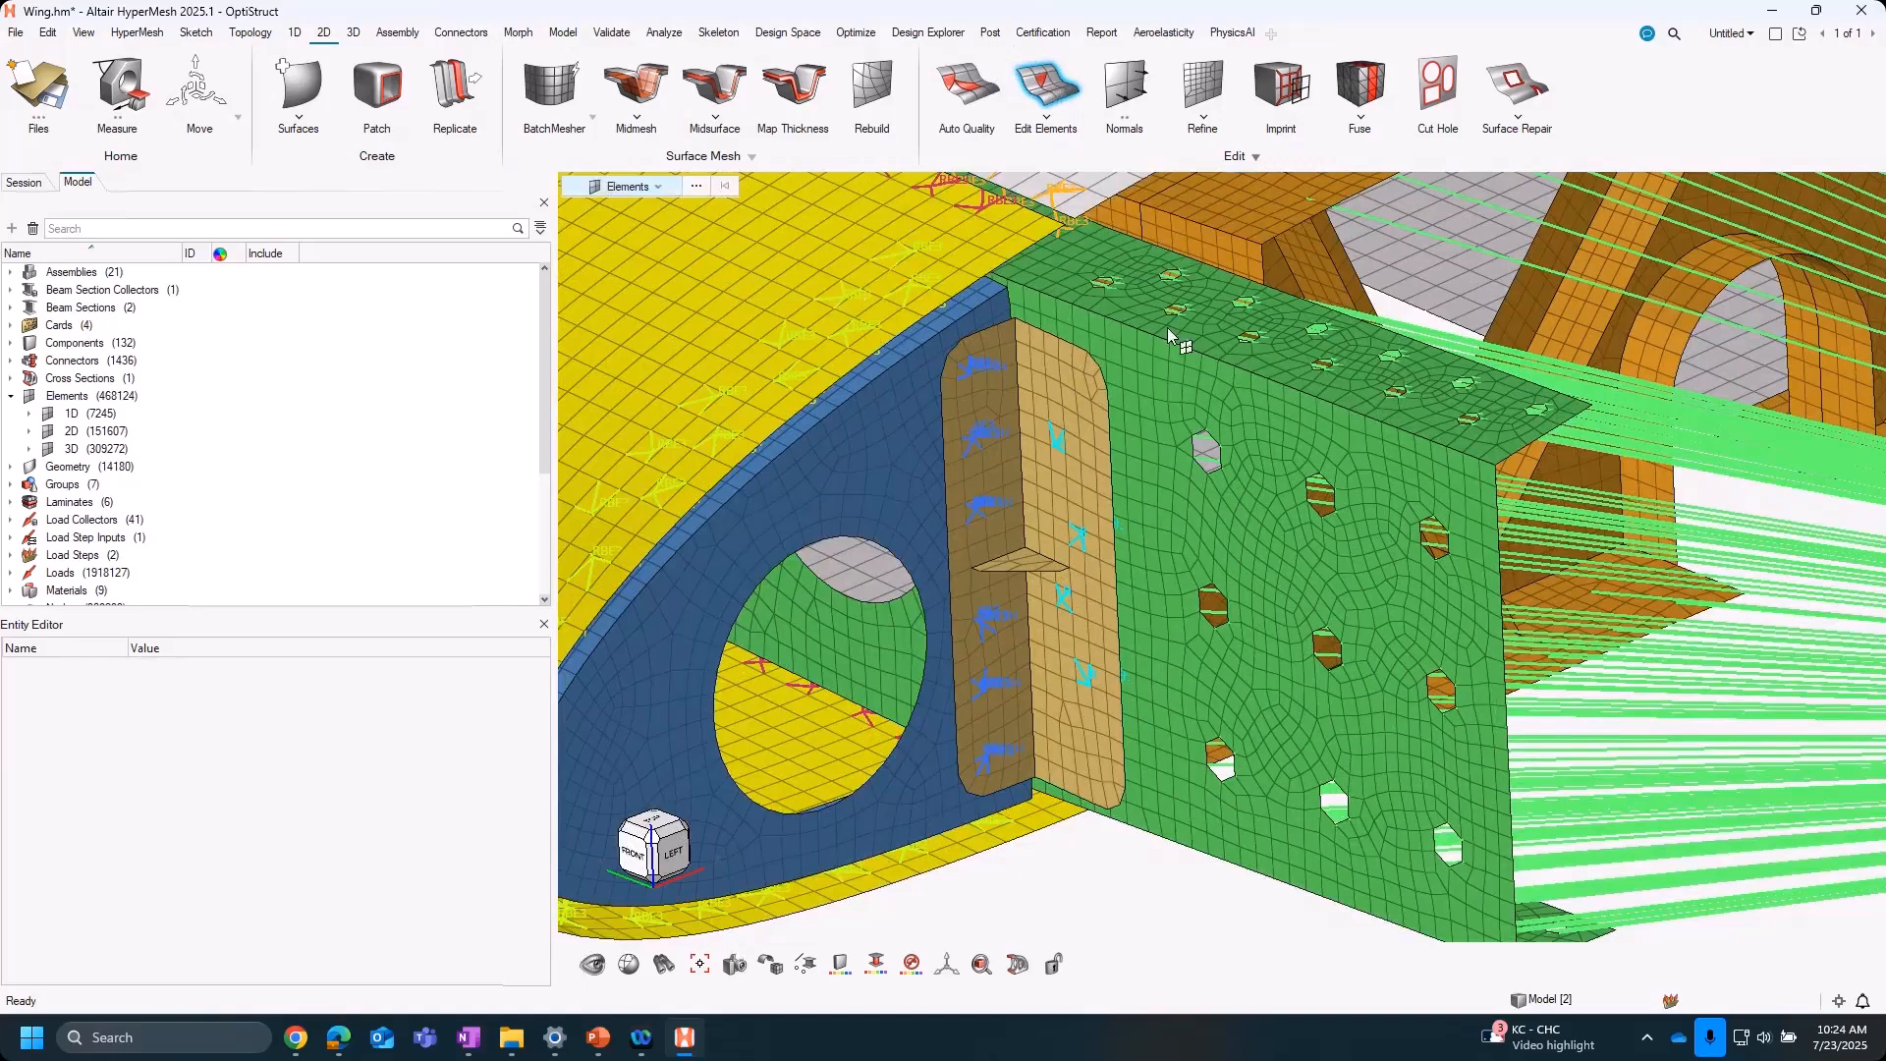
right_drag(1403, 579, 1303, 550)
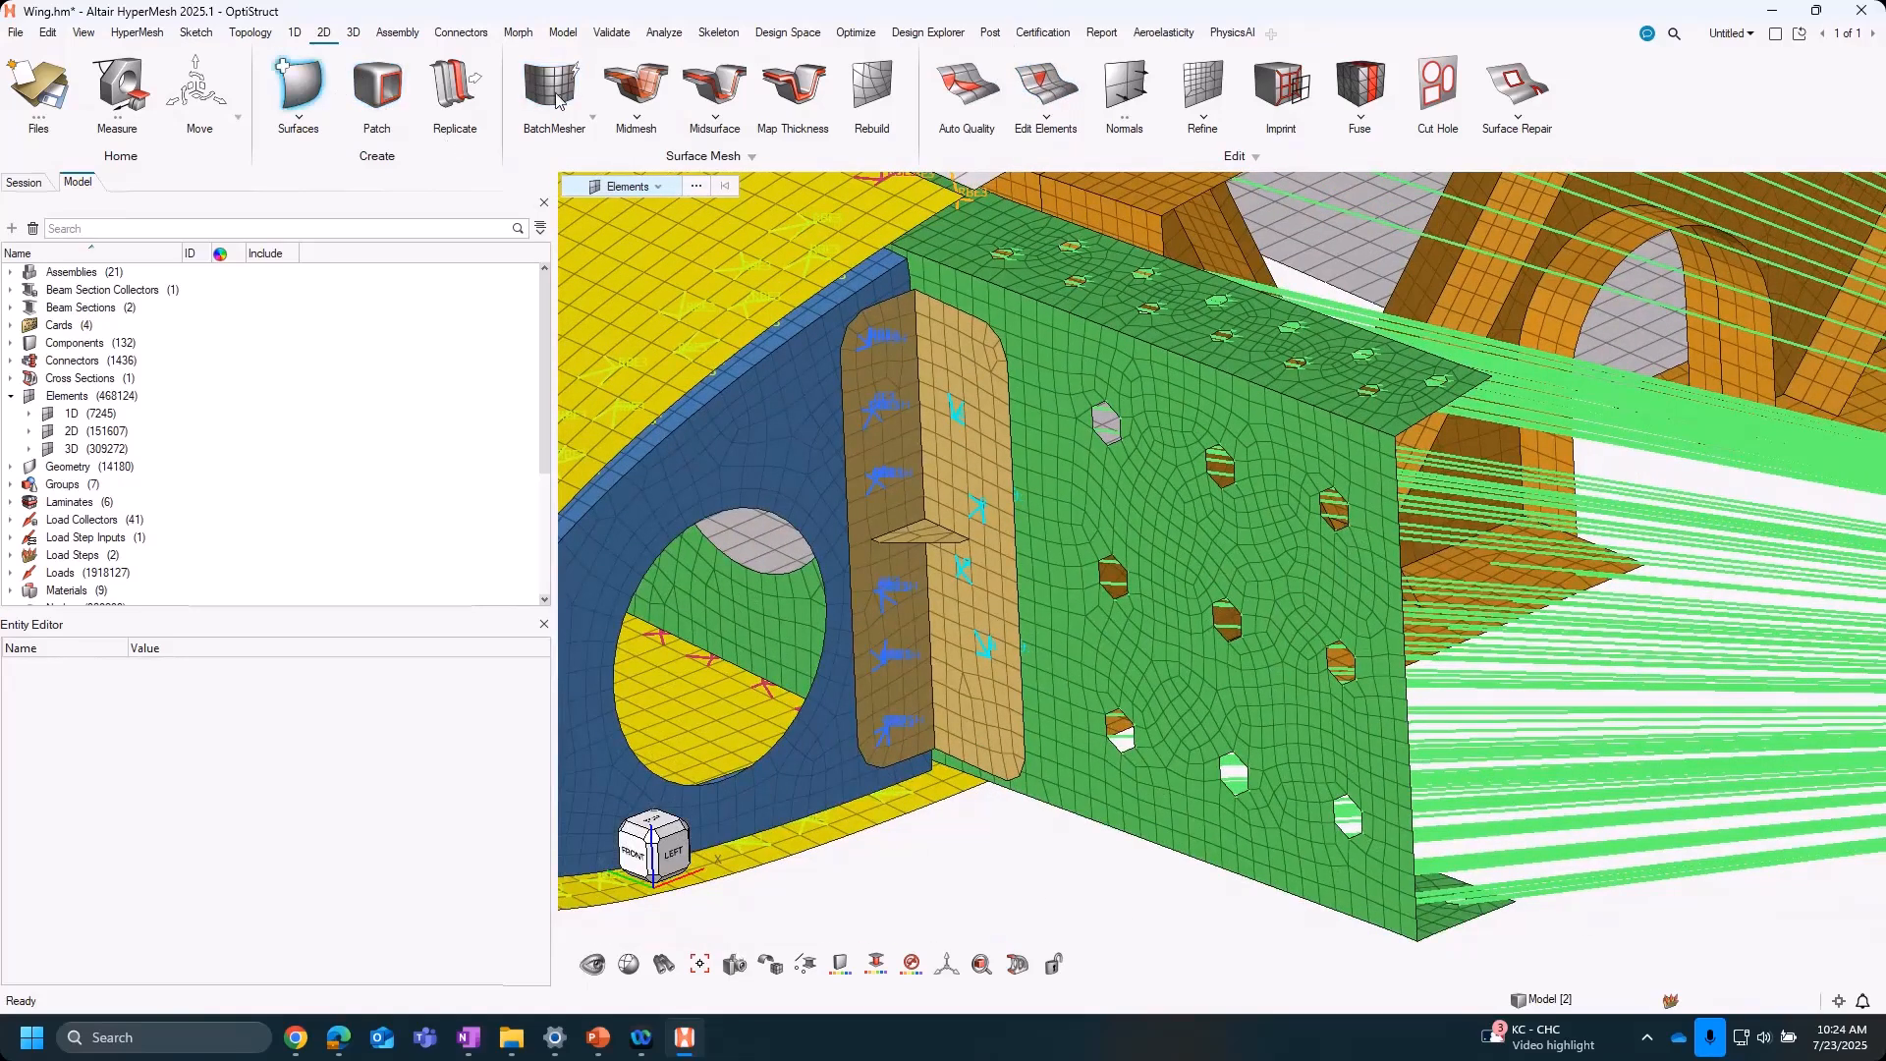
Start Line Mesh and set its element category to Beam (1D)
click(294, 33)
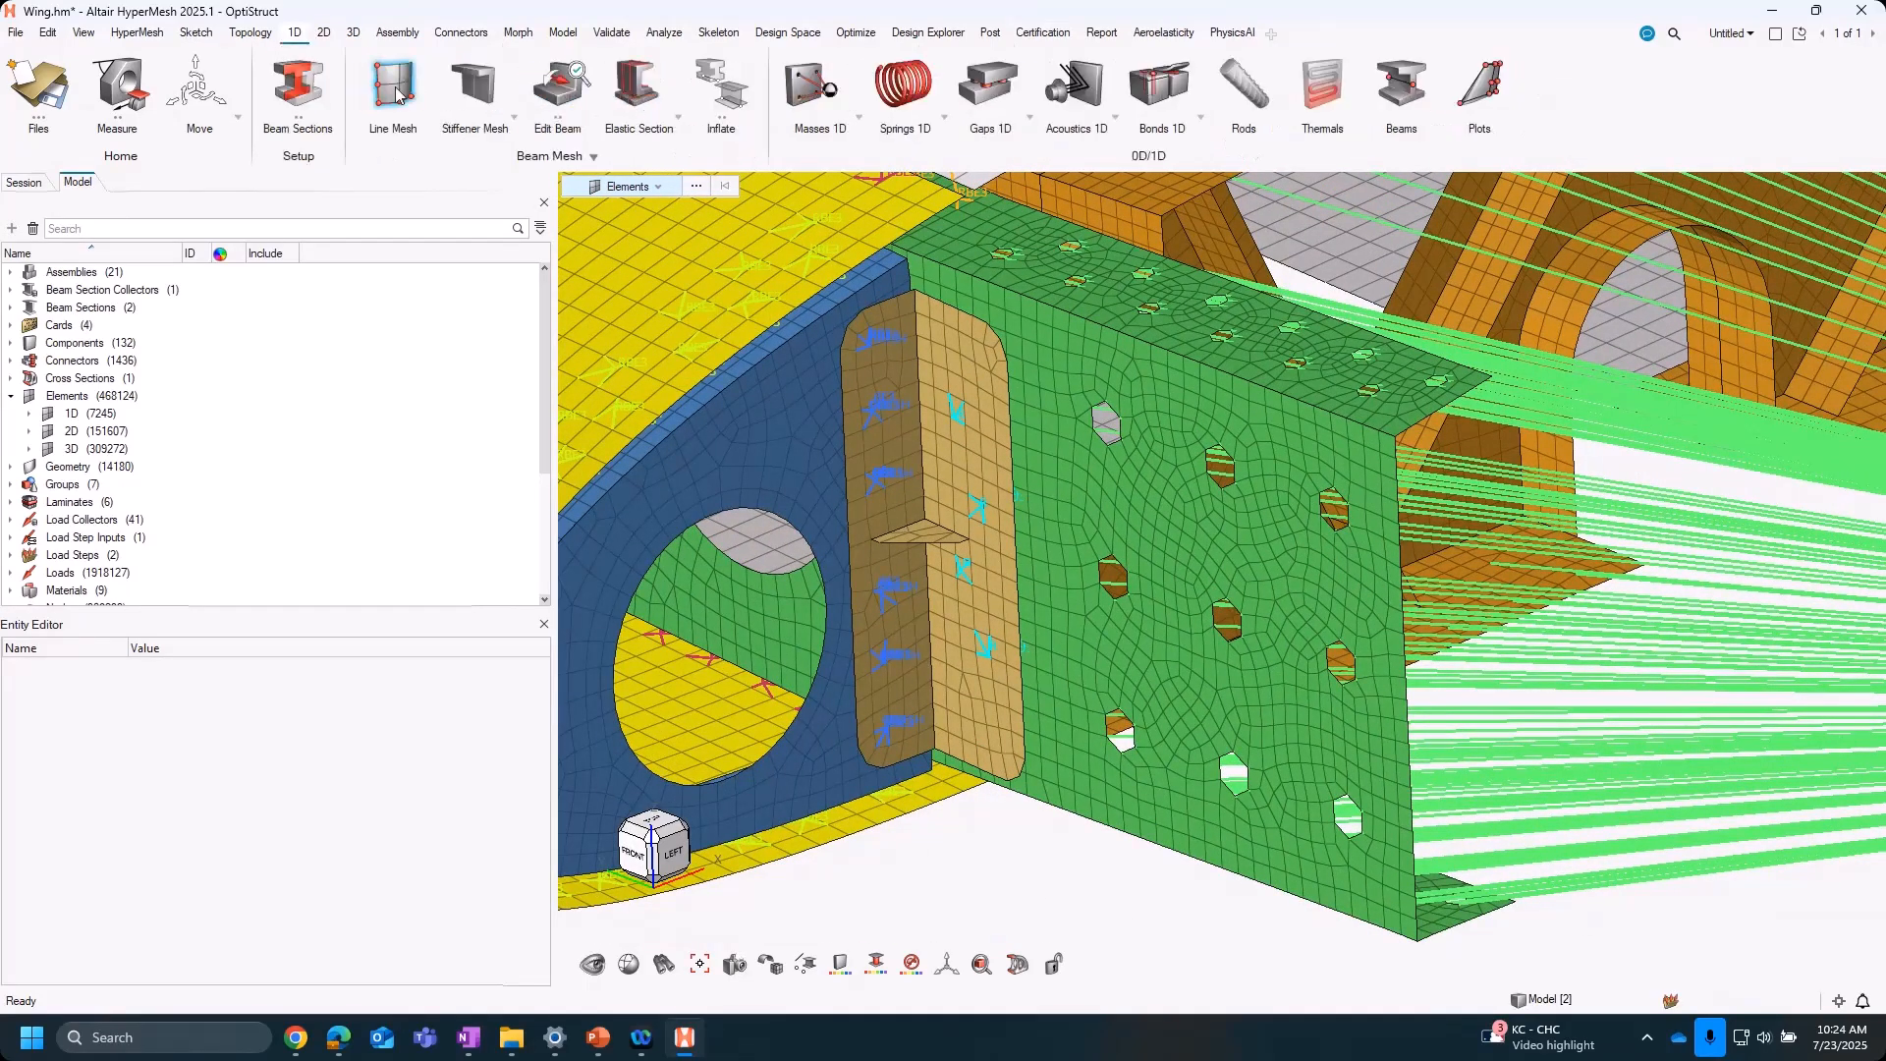
click(393, 88)
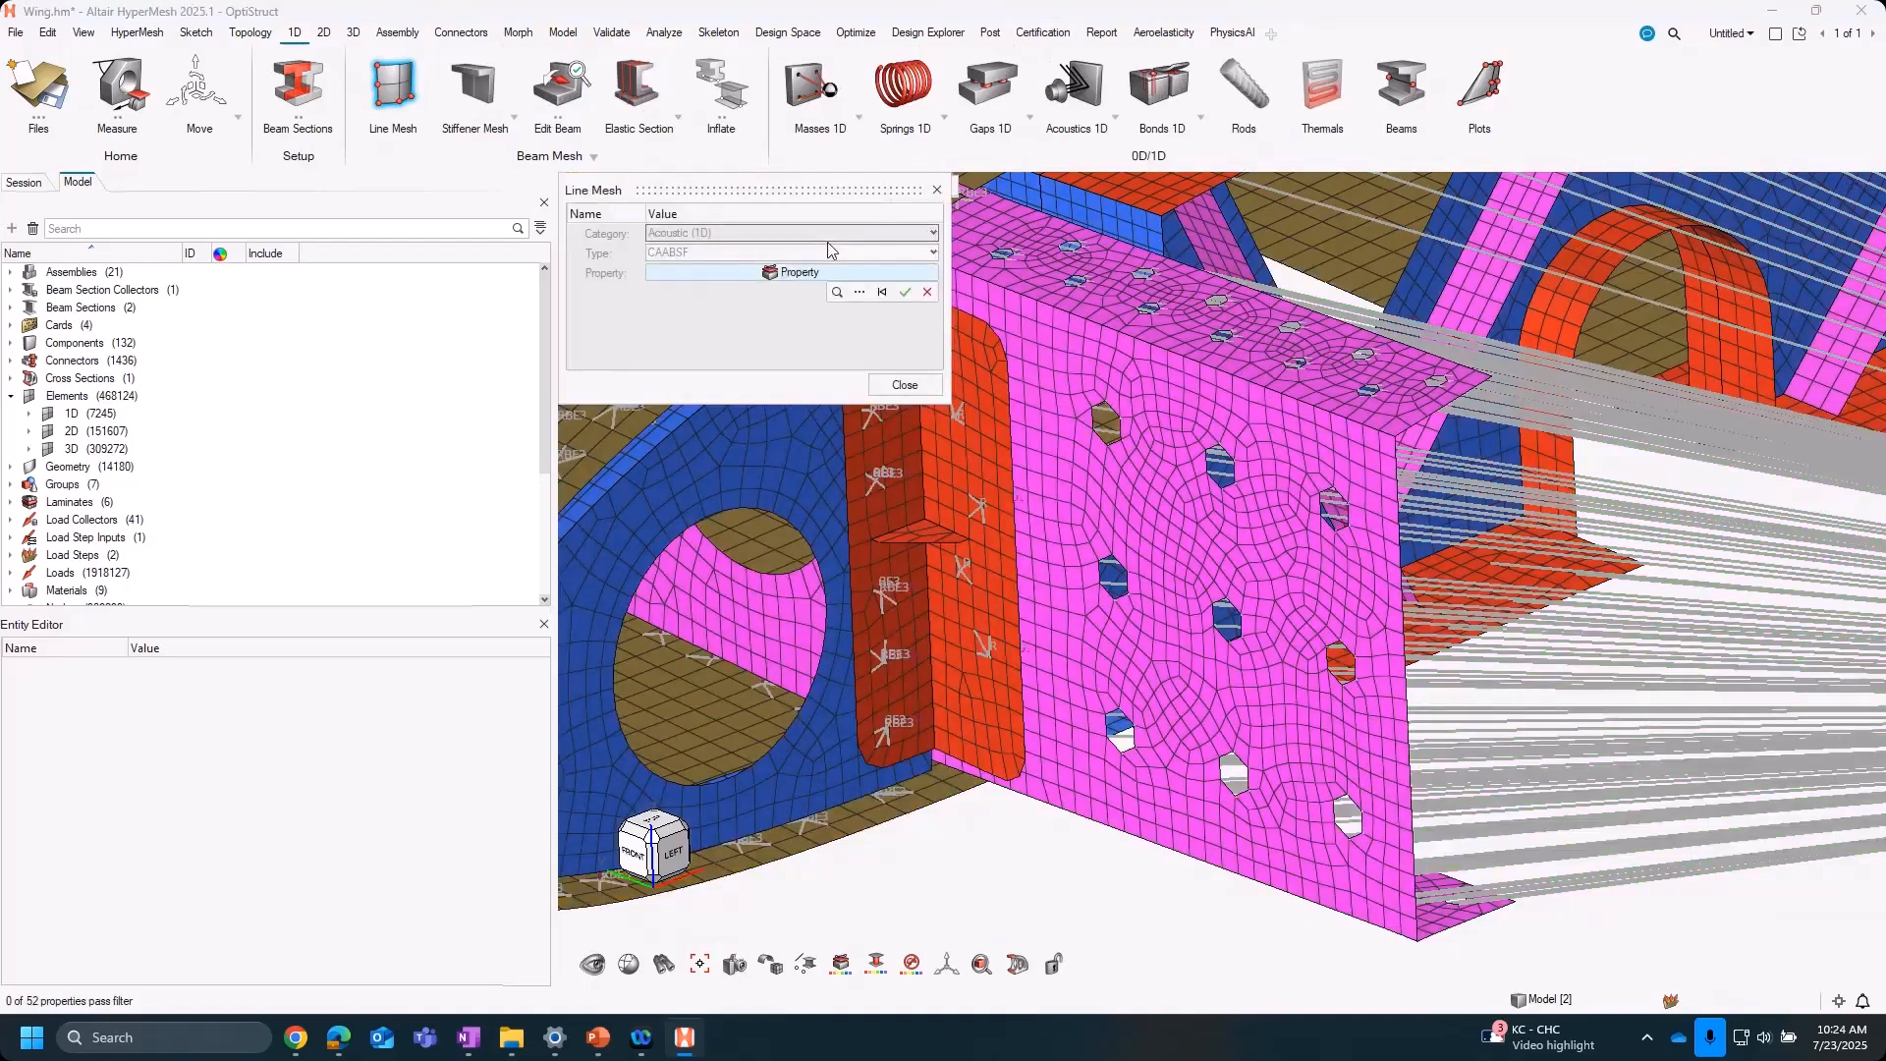
click(824, 236)
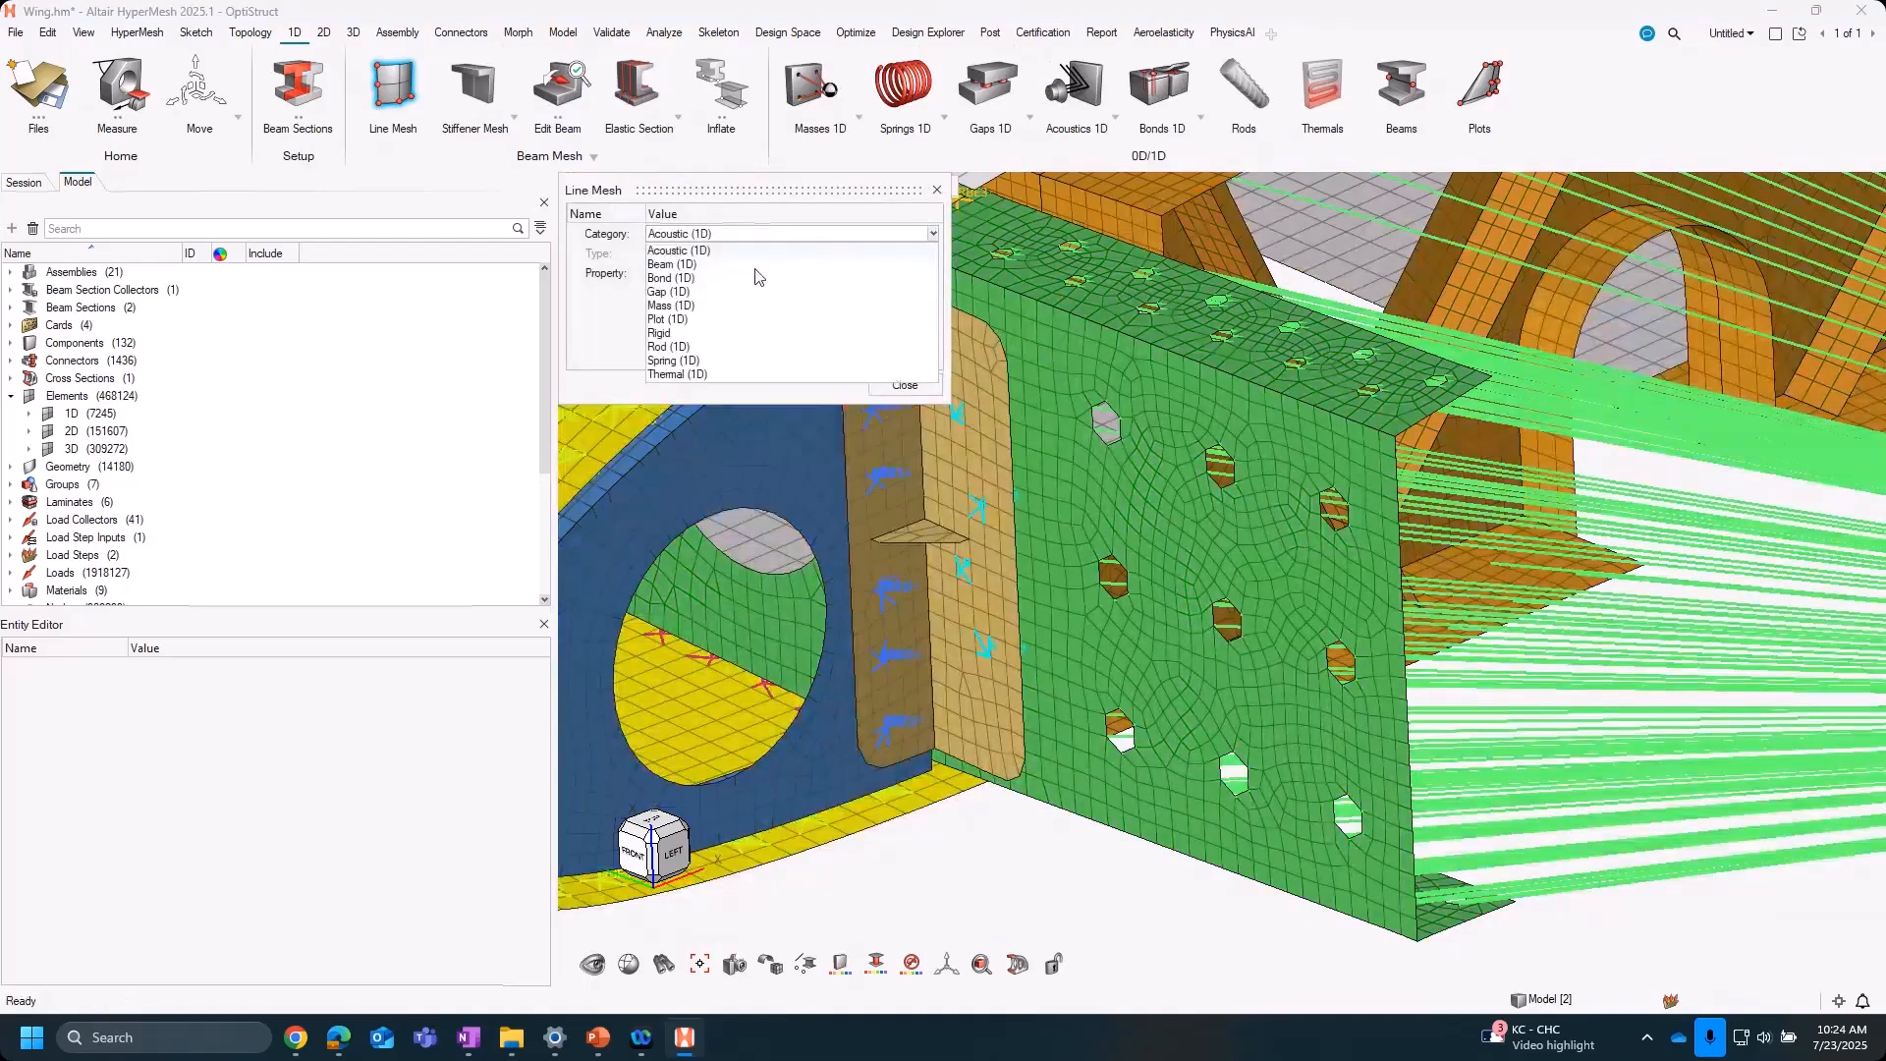
click(727, 265)
click(904, 385)
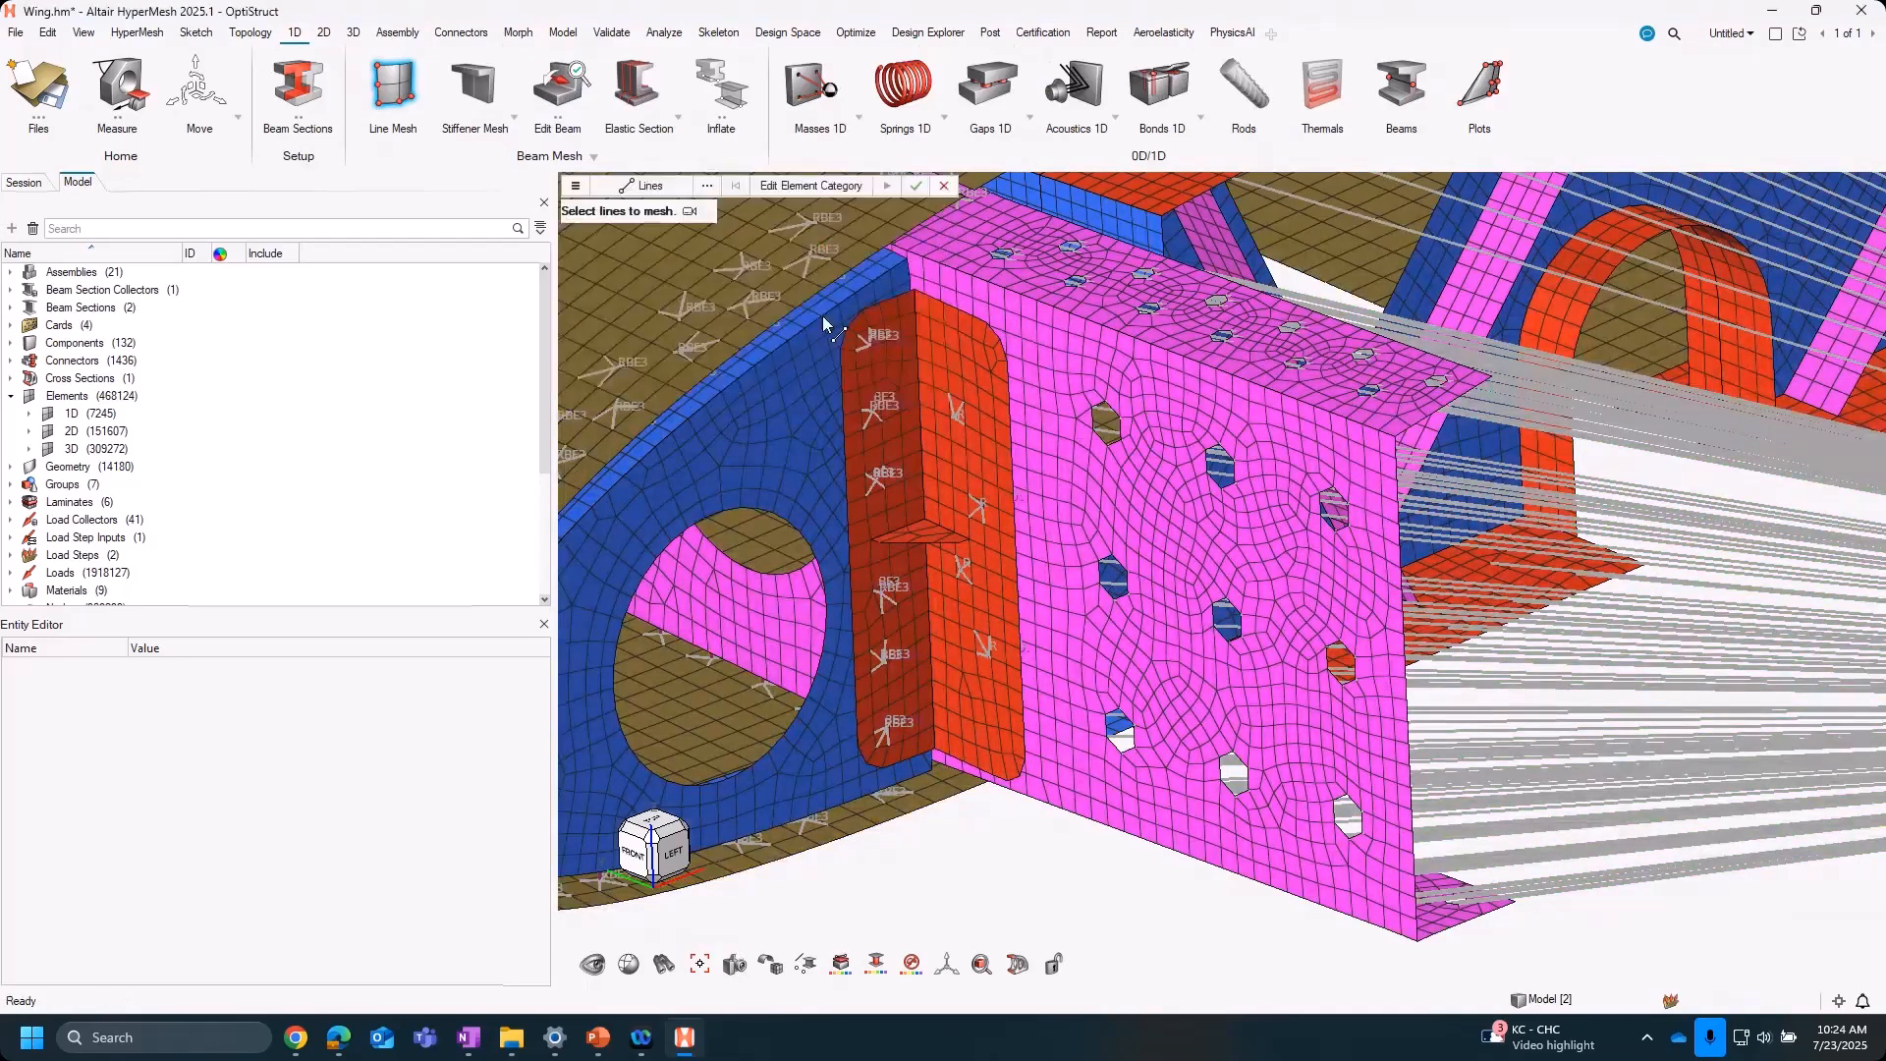
Line-mesh beam elements between two nodes on the green spar's upper edge with an element density of 10
click(648, 186)
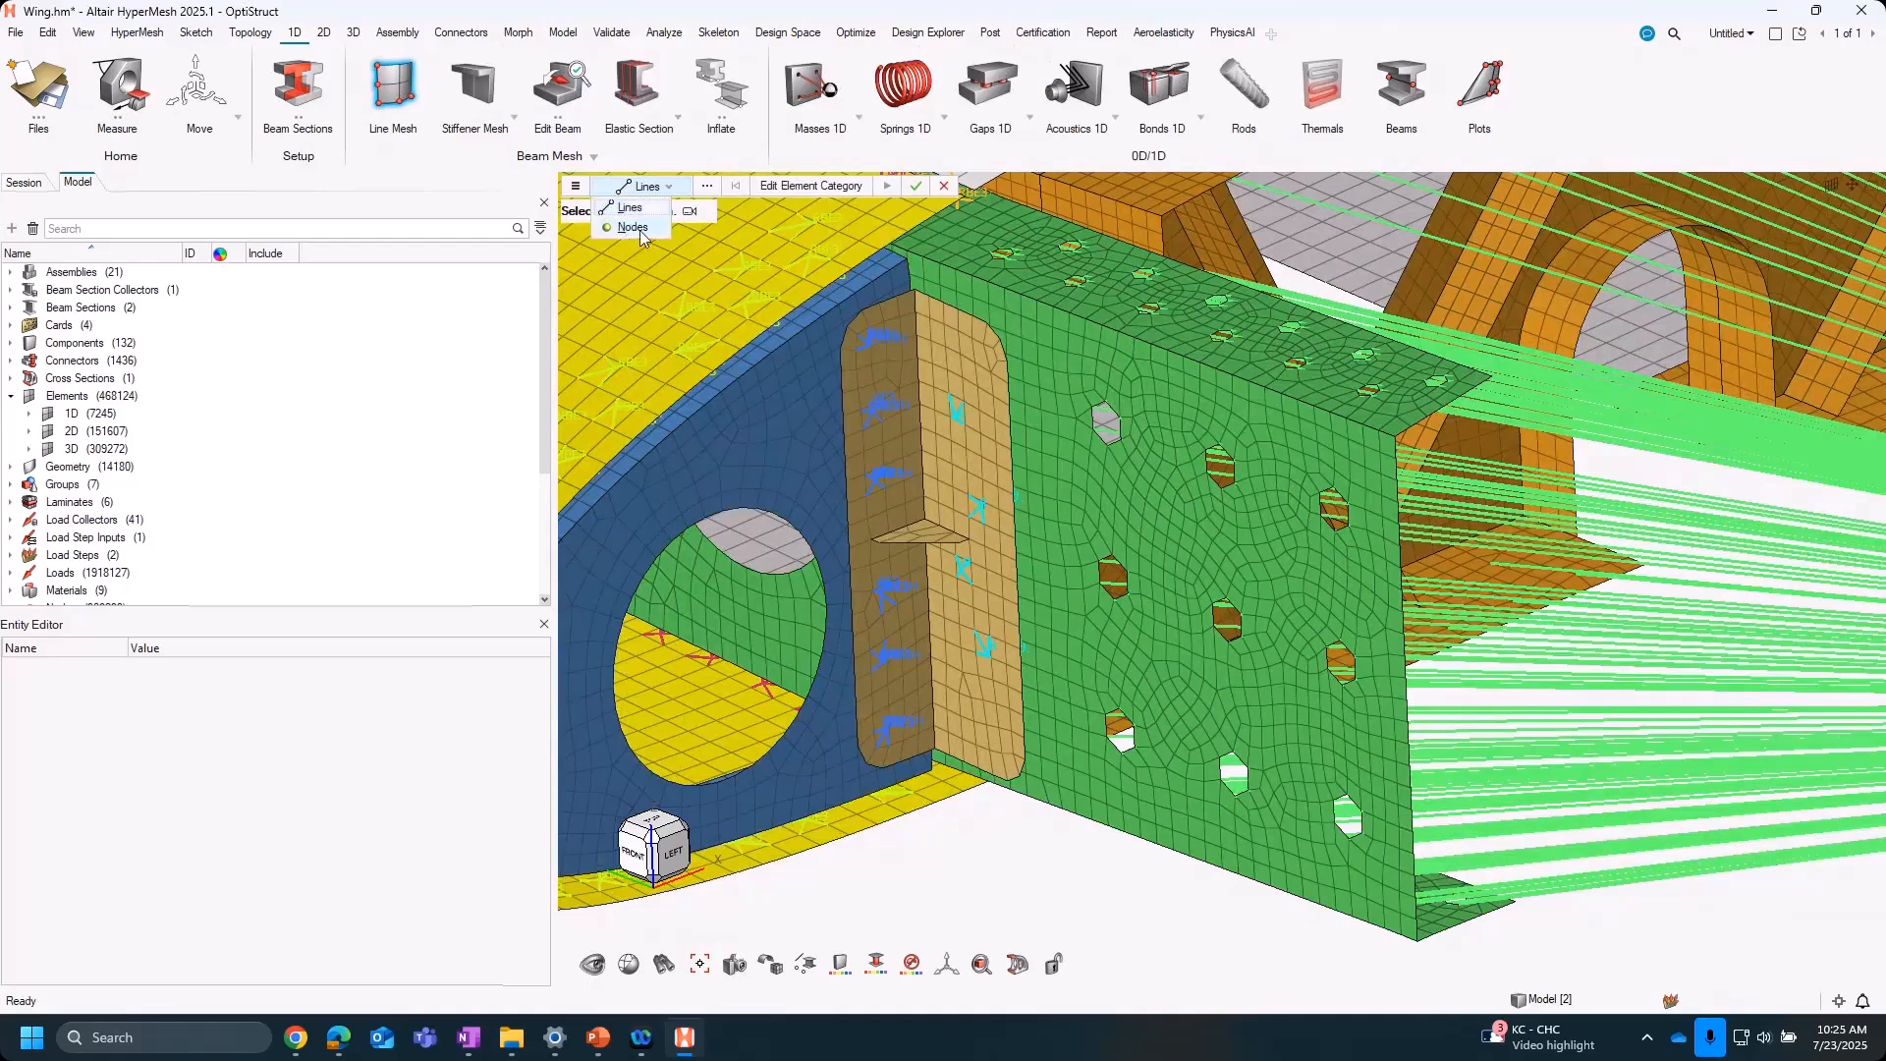
click(637, 234)
click(1395, 436)
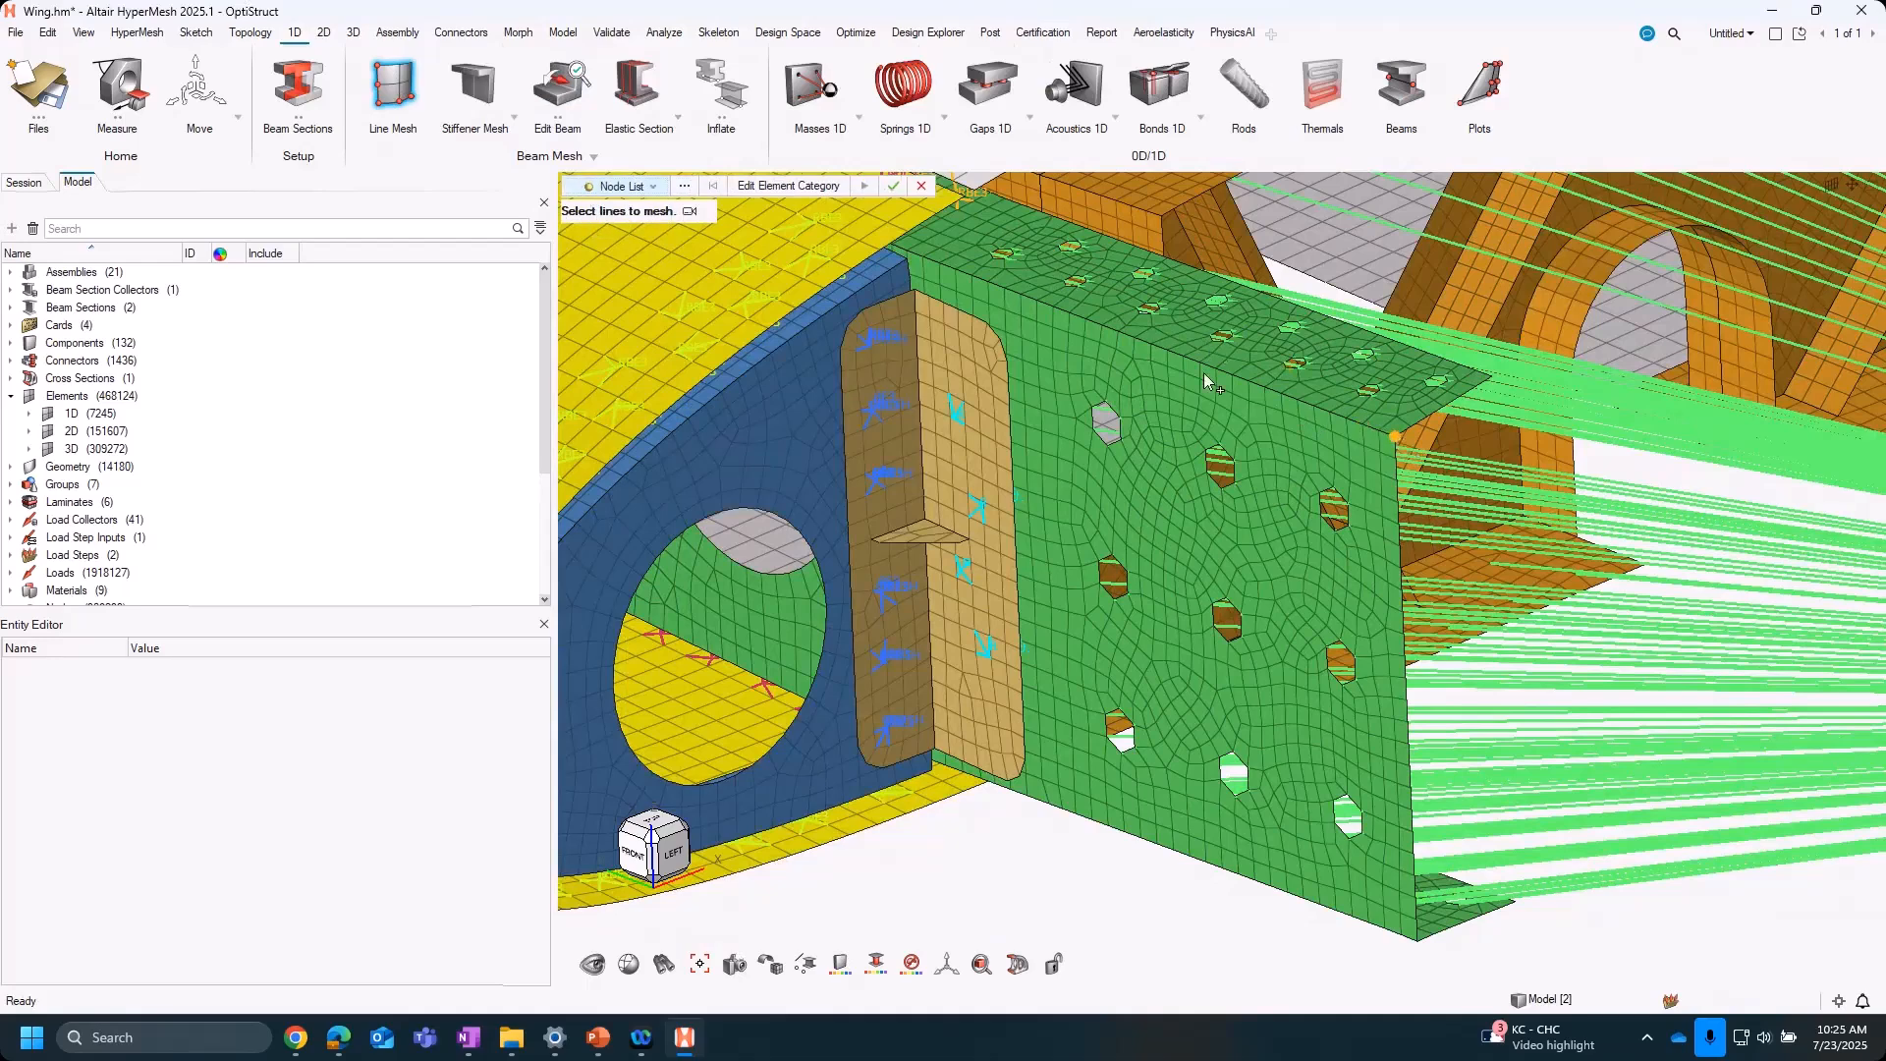
click(1151, 344)
click(1364, 458)
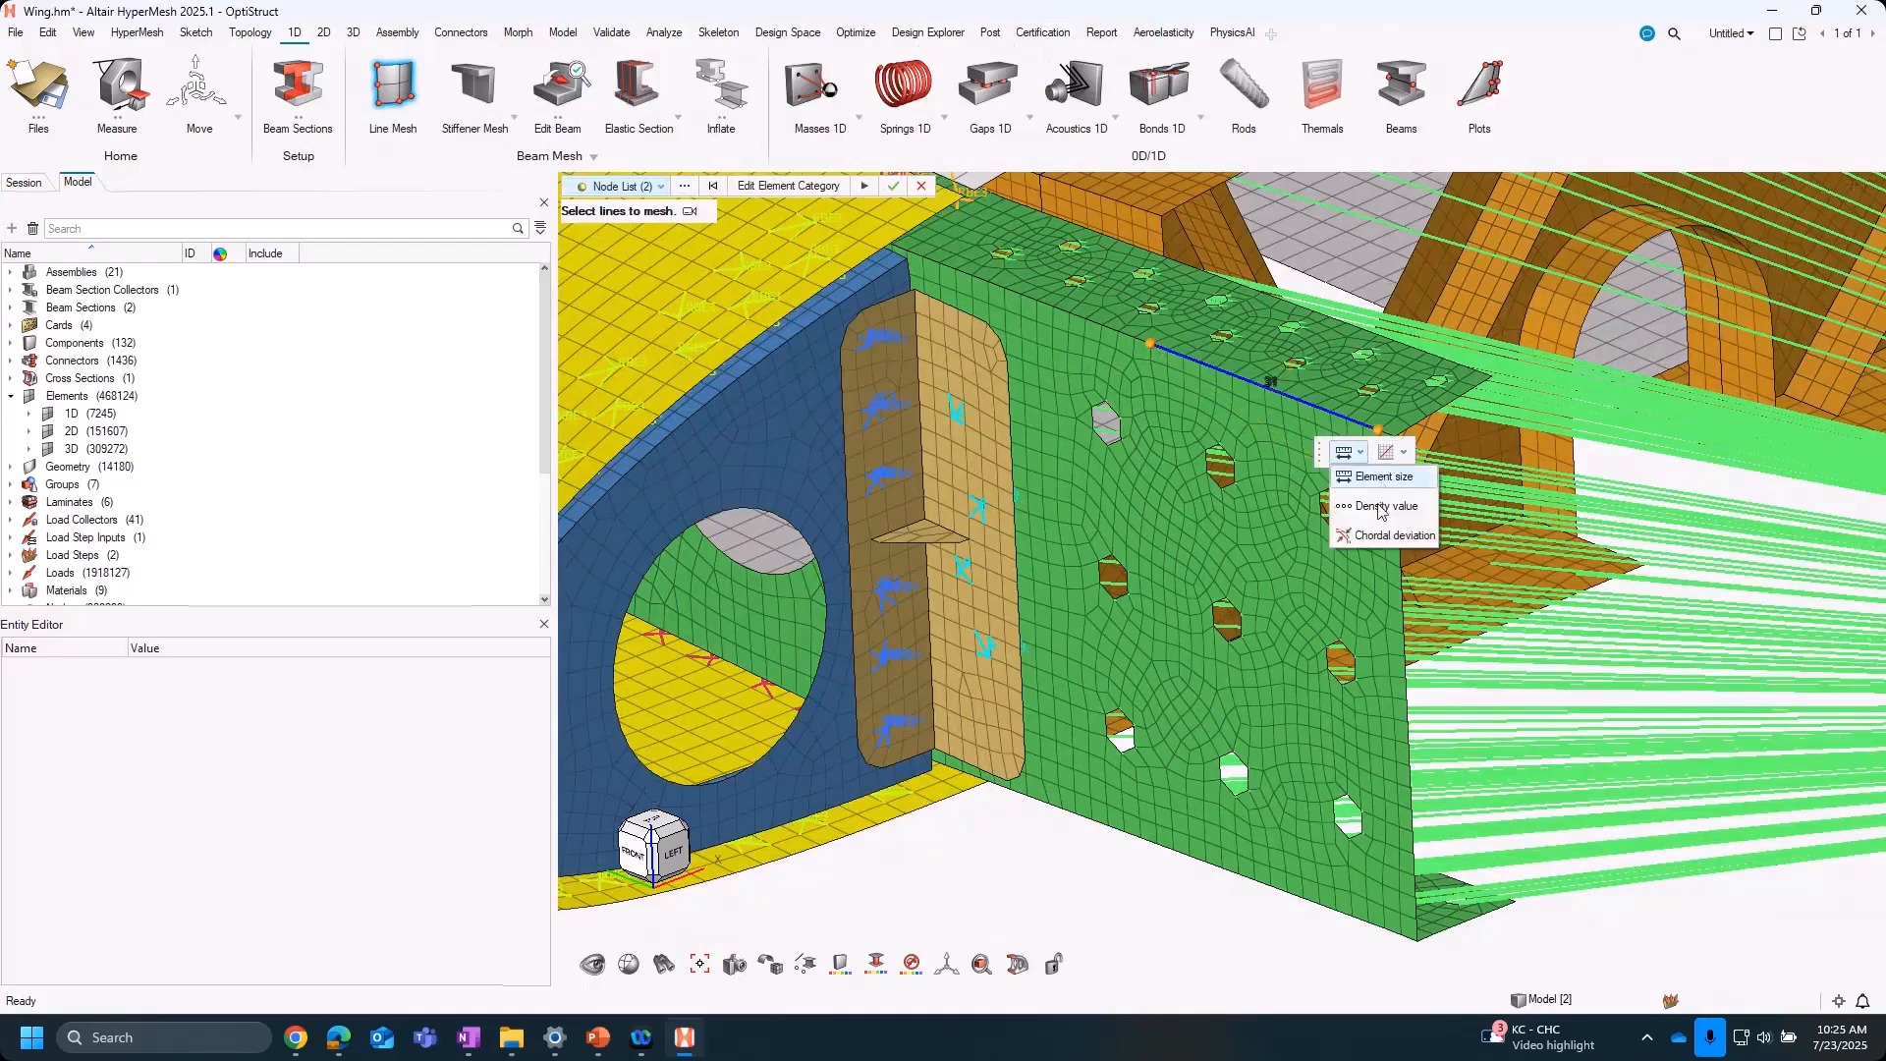
click(1386, 502)
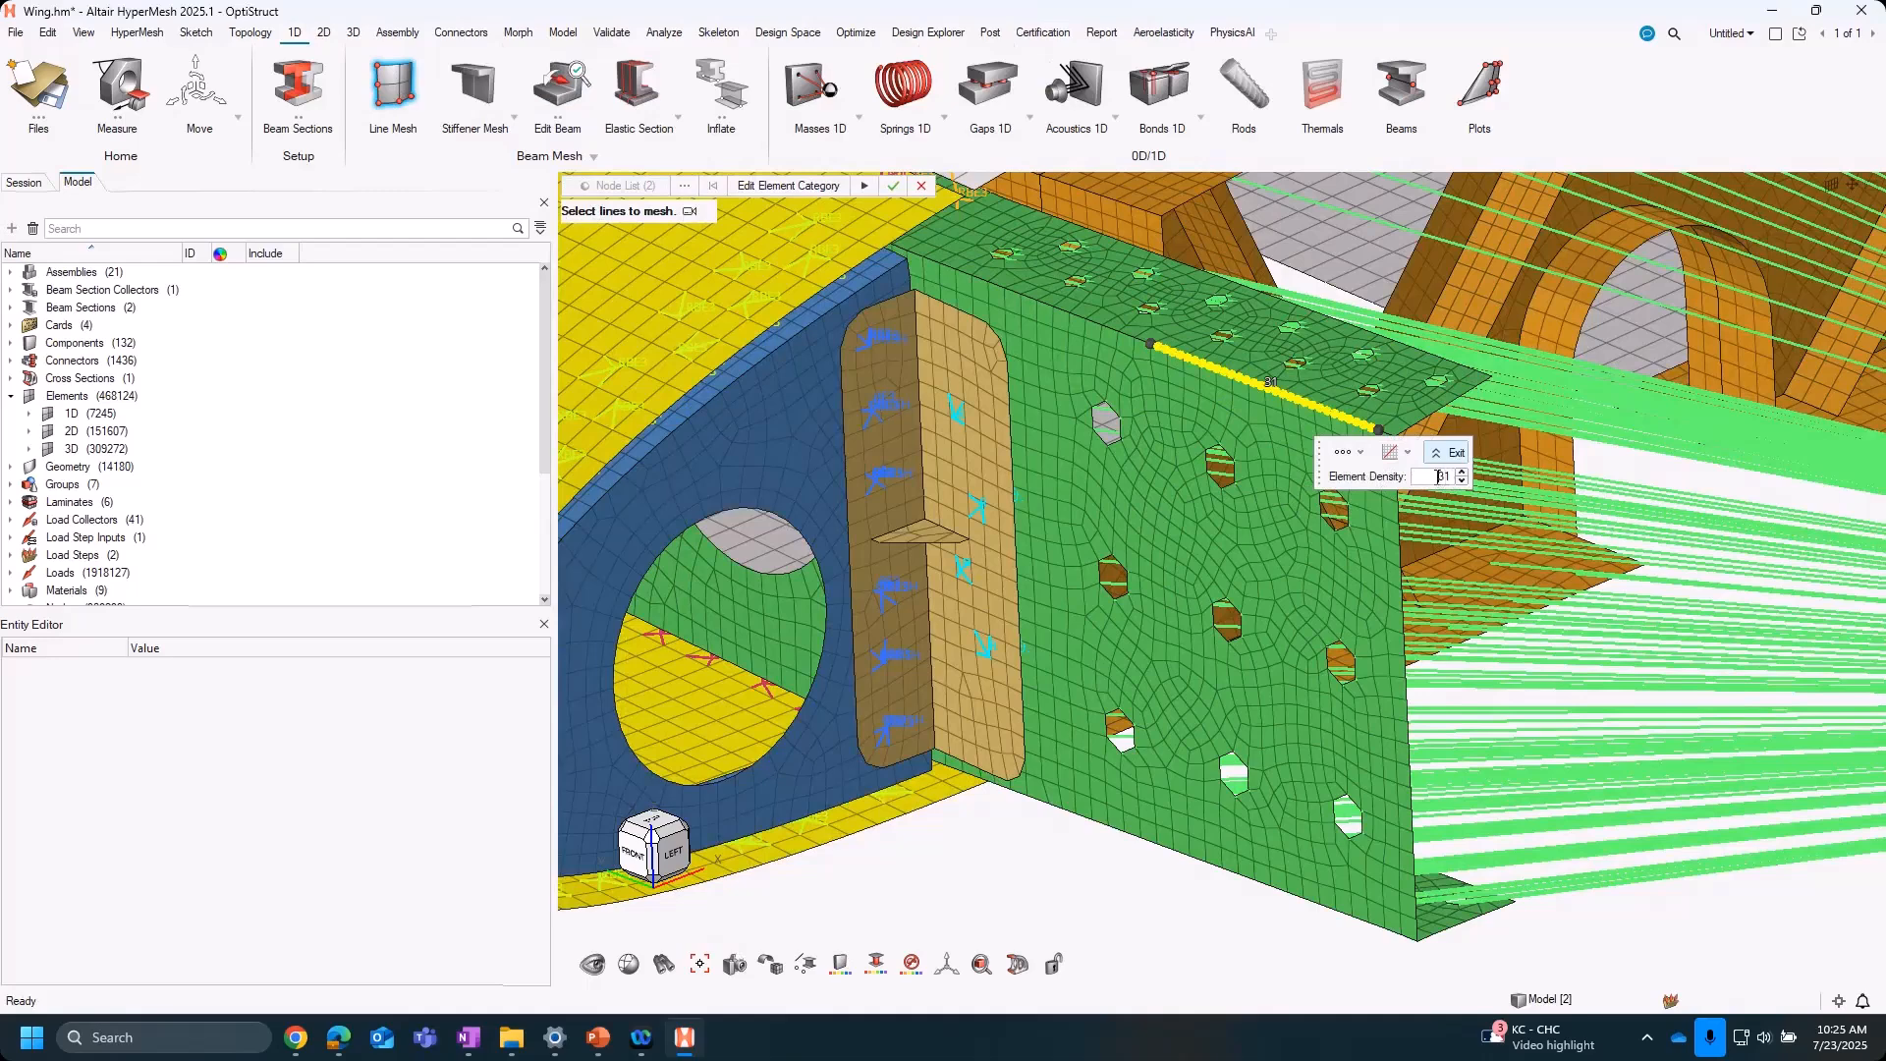
key(Return)
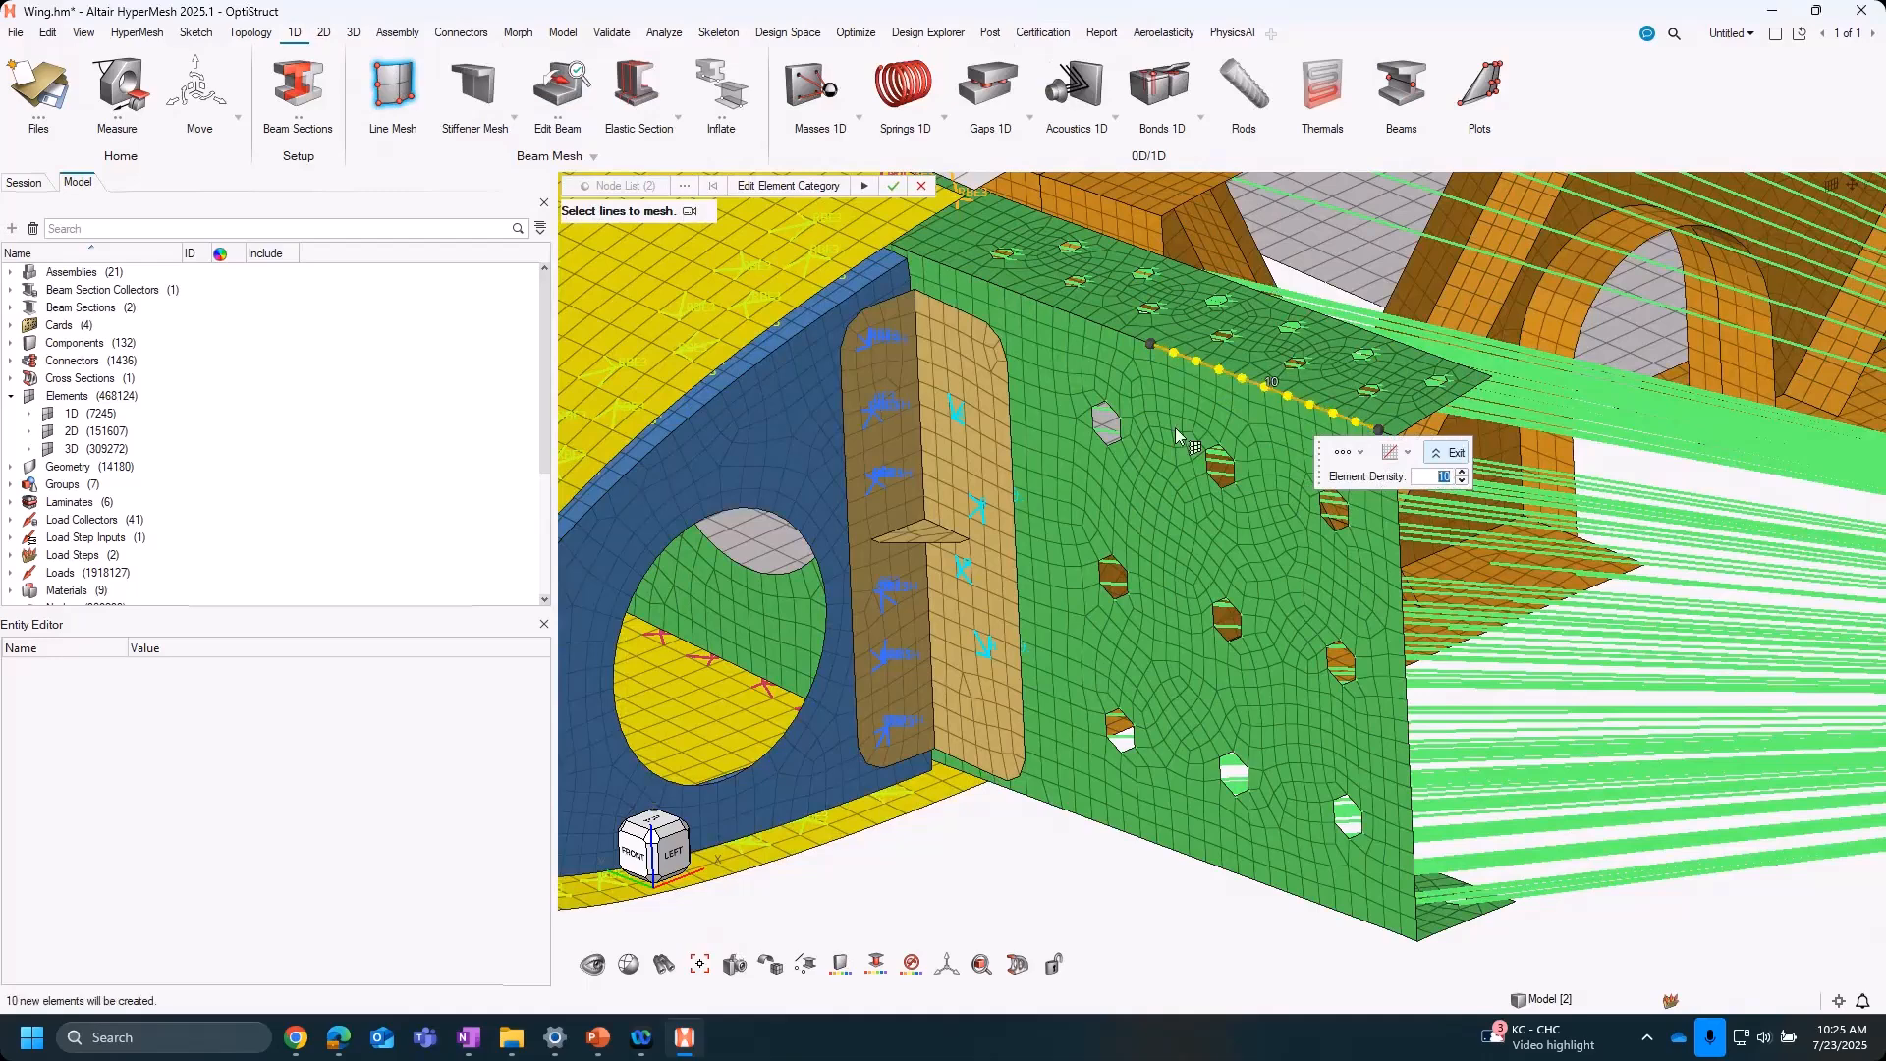
right_drag(1207, 493, 1154, 557)
scroll(1197, 476, up, 2)
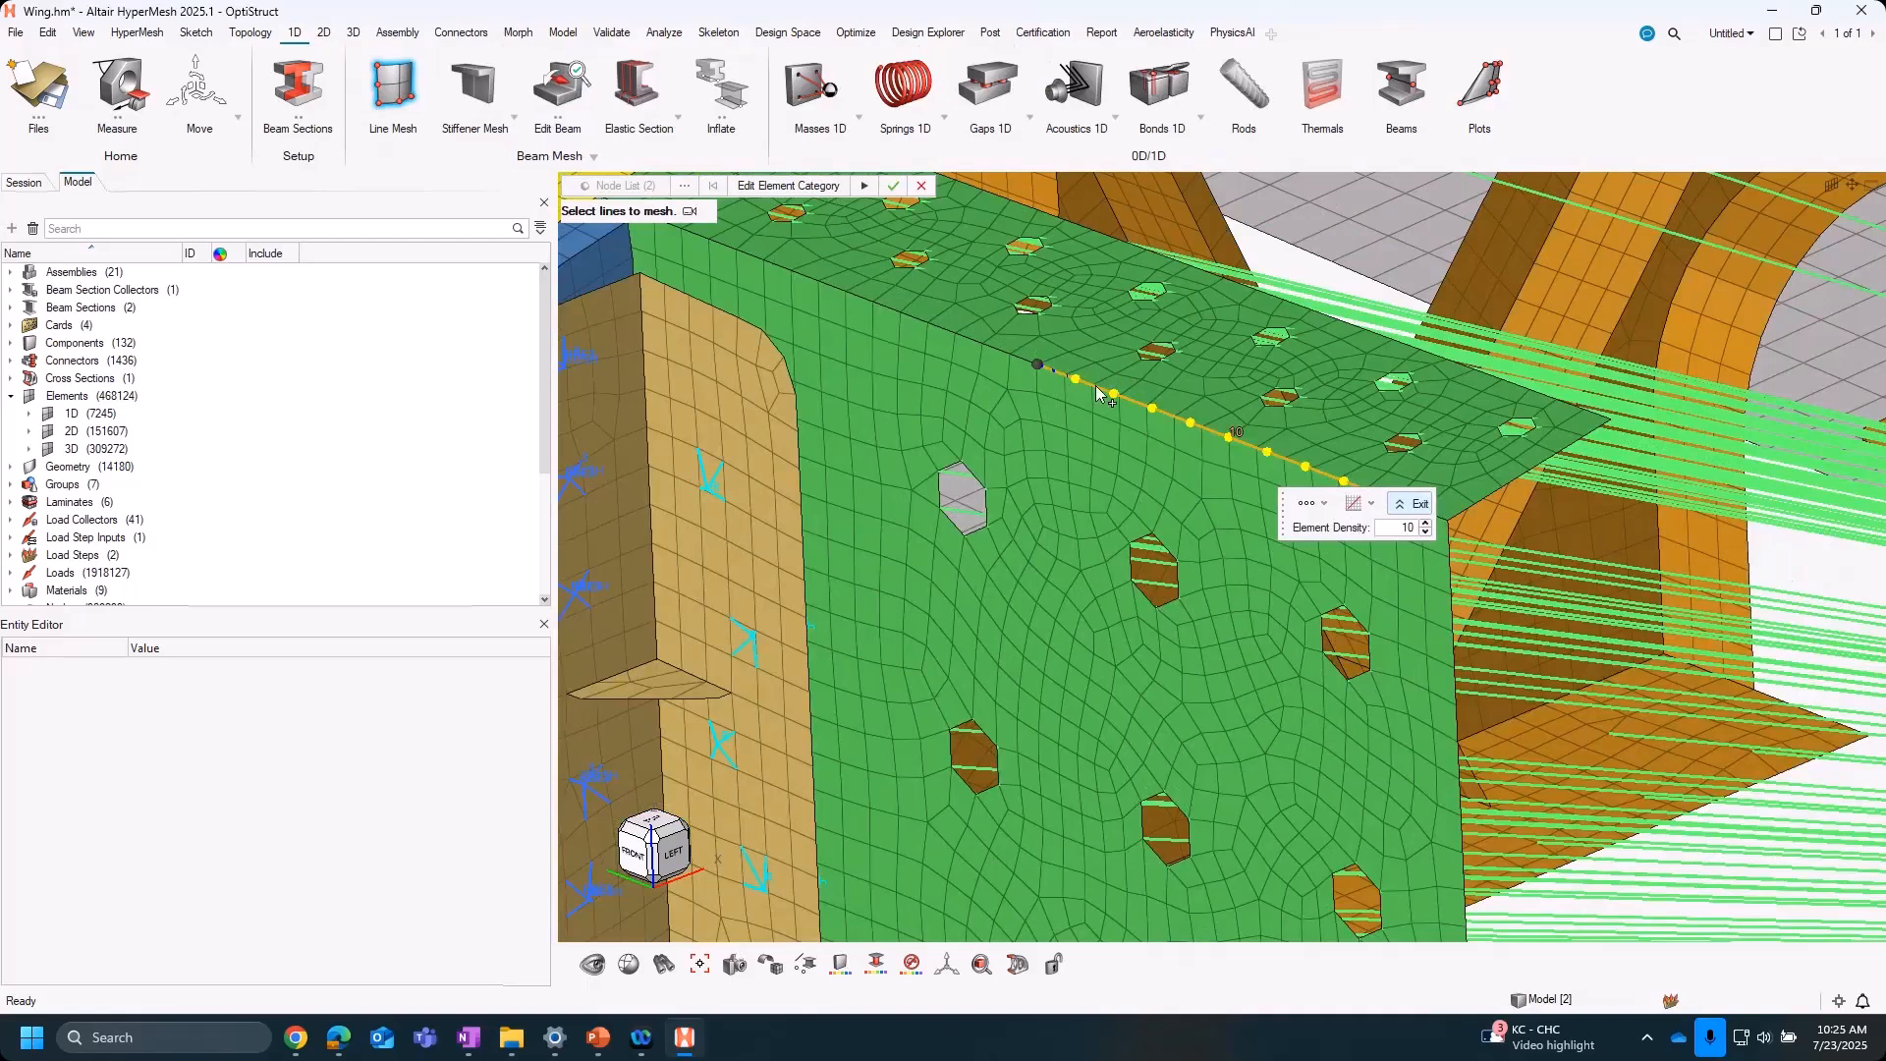
scroll(1194, 509, up, 2)
middle_click(1183, 446)
scroll(1194, 446, up, 4)
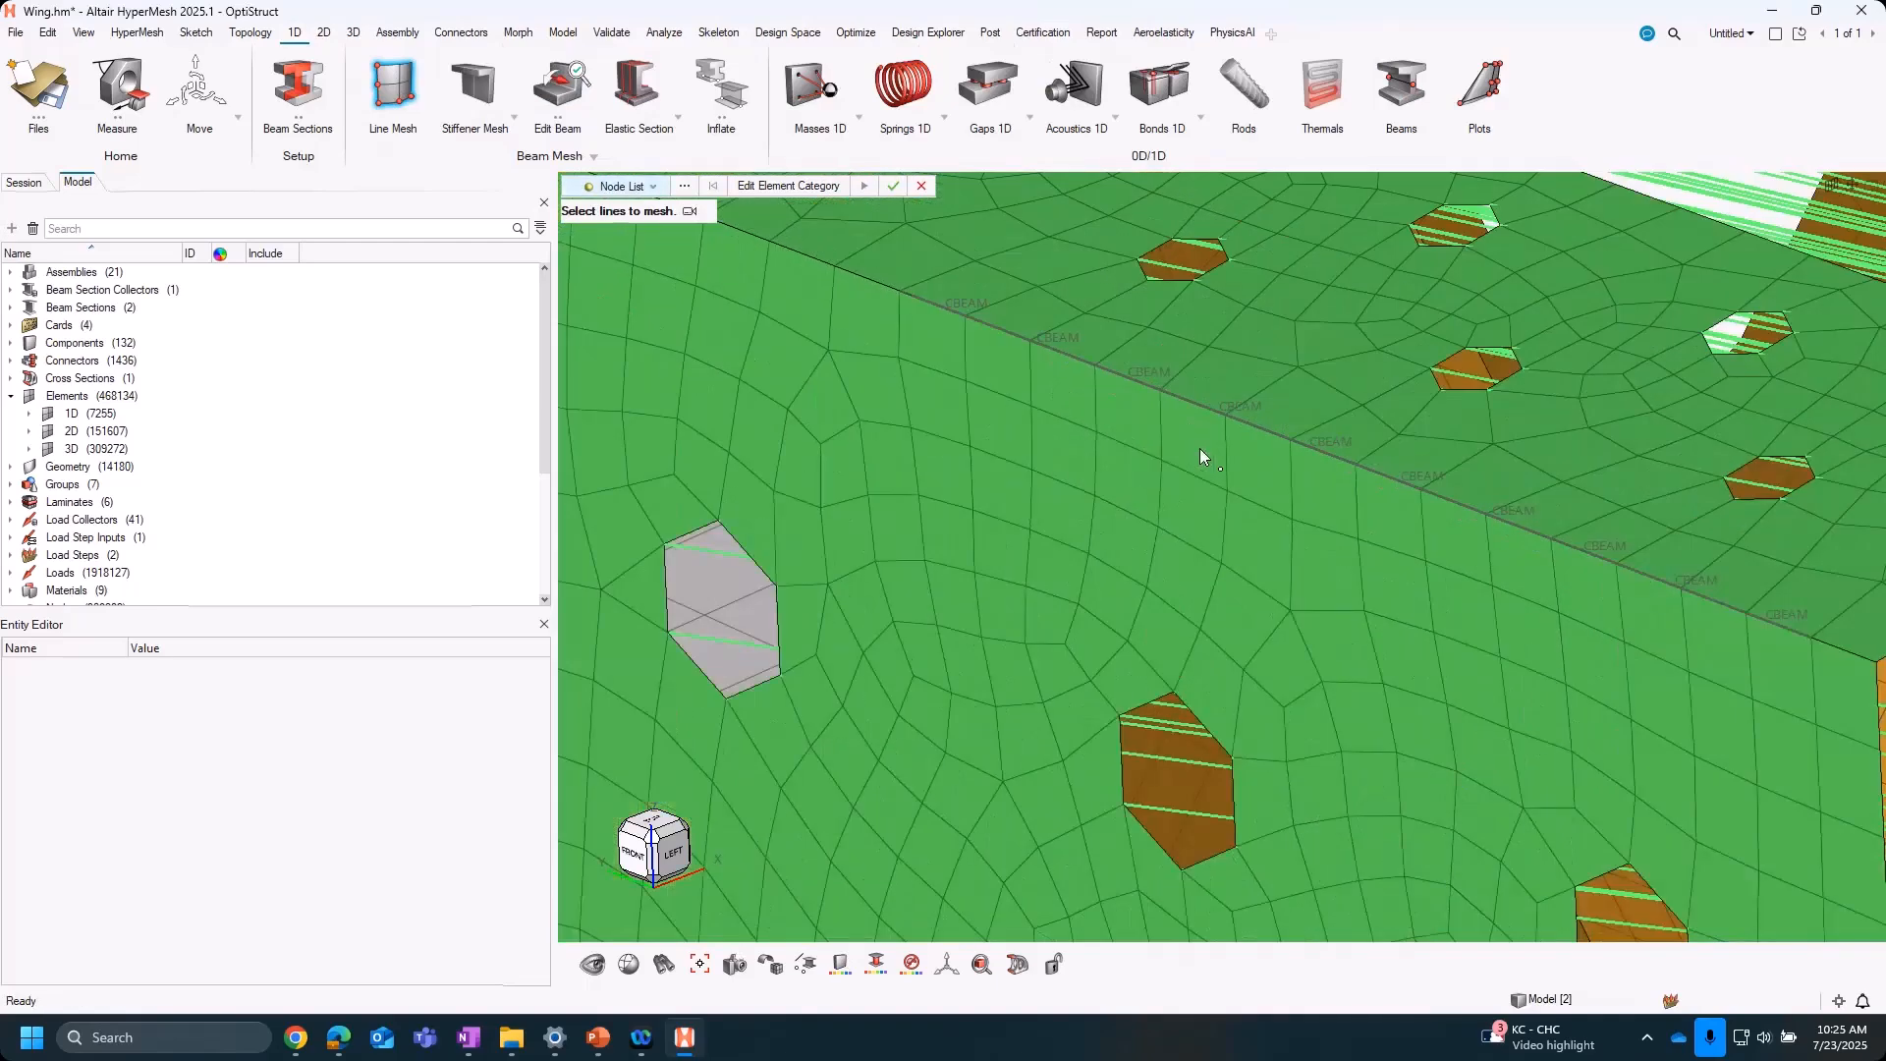
Undo the beam line mesh on the spar's upper edge and leave the Line Mesh tool
scroll(1265, 457, down, 4)
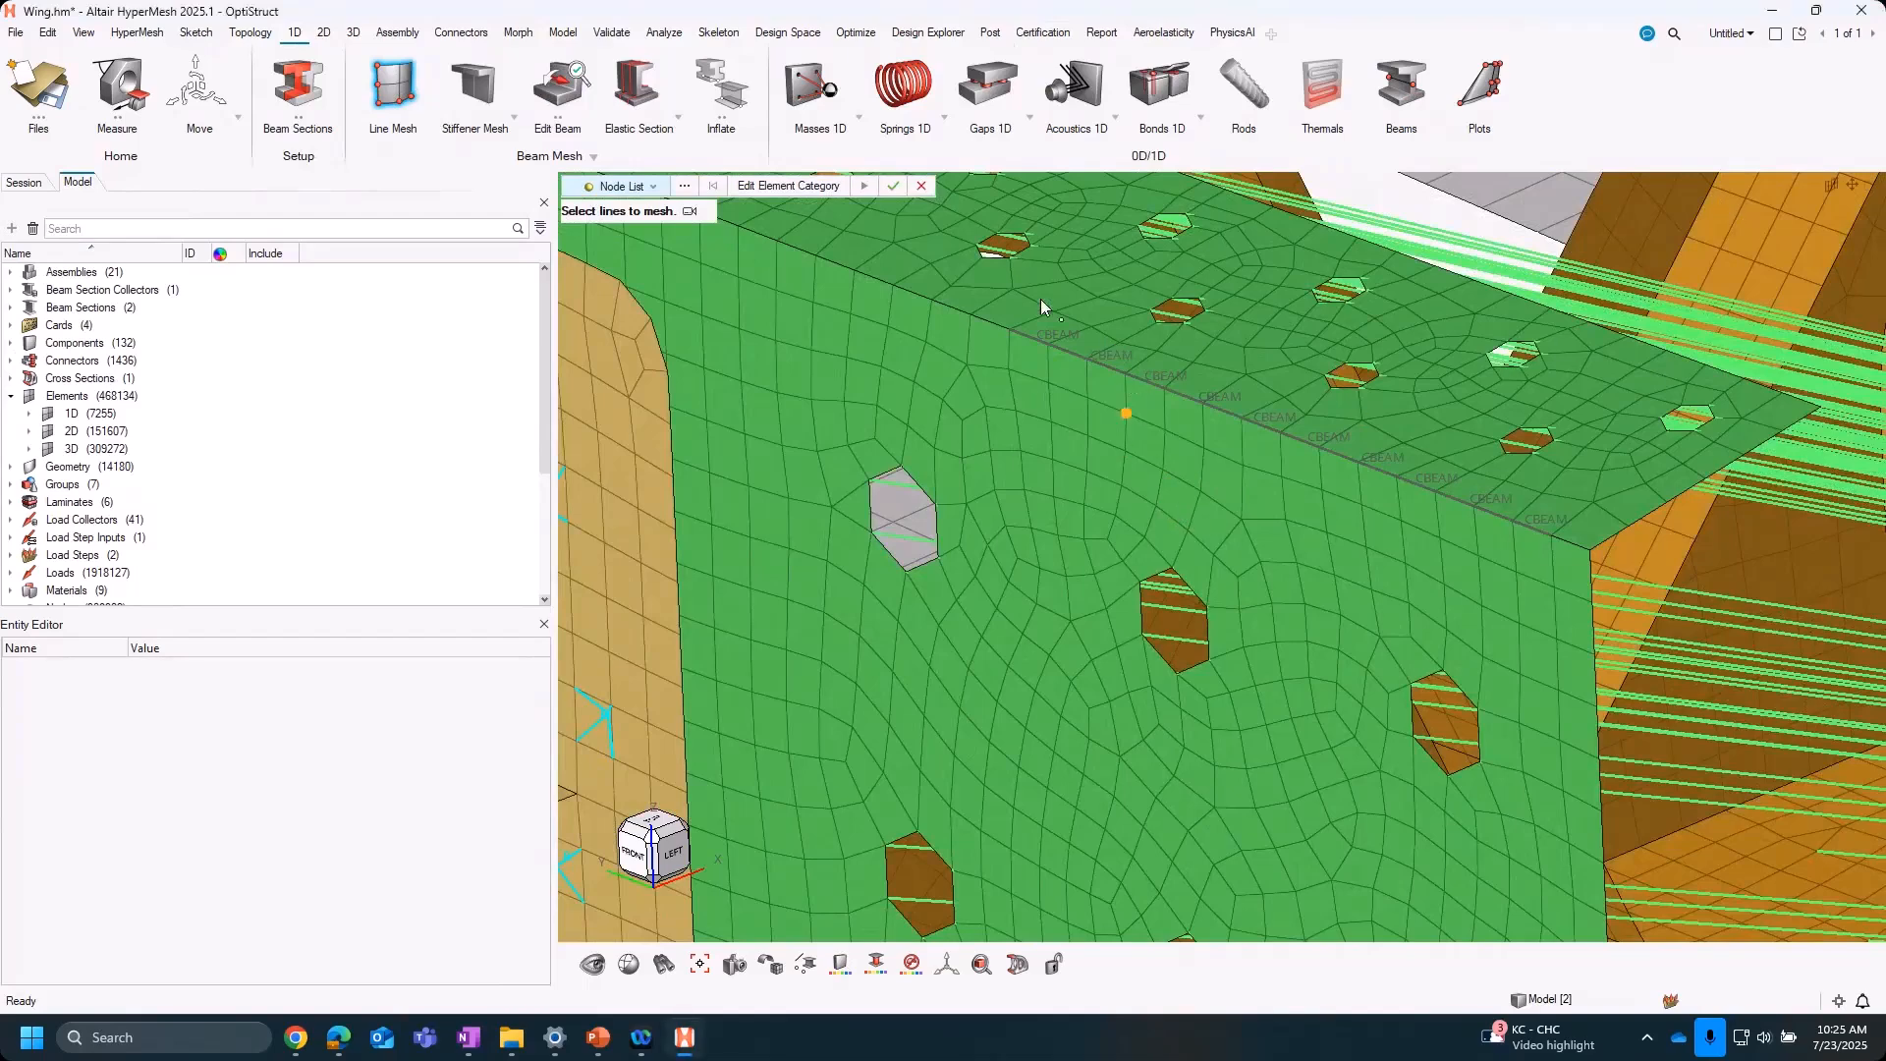
right_drag(1419, 489, 1224, 398)
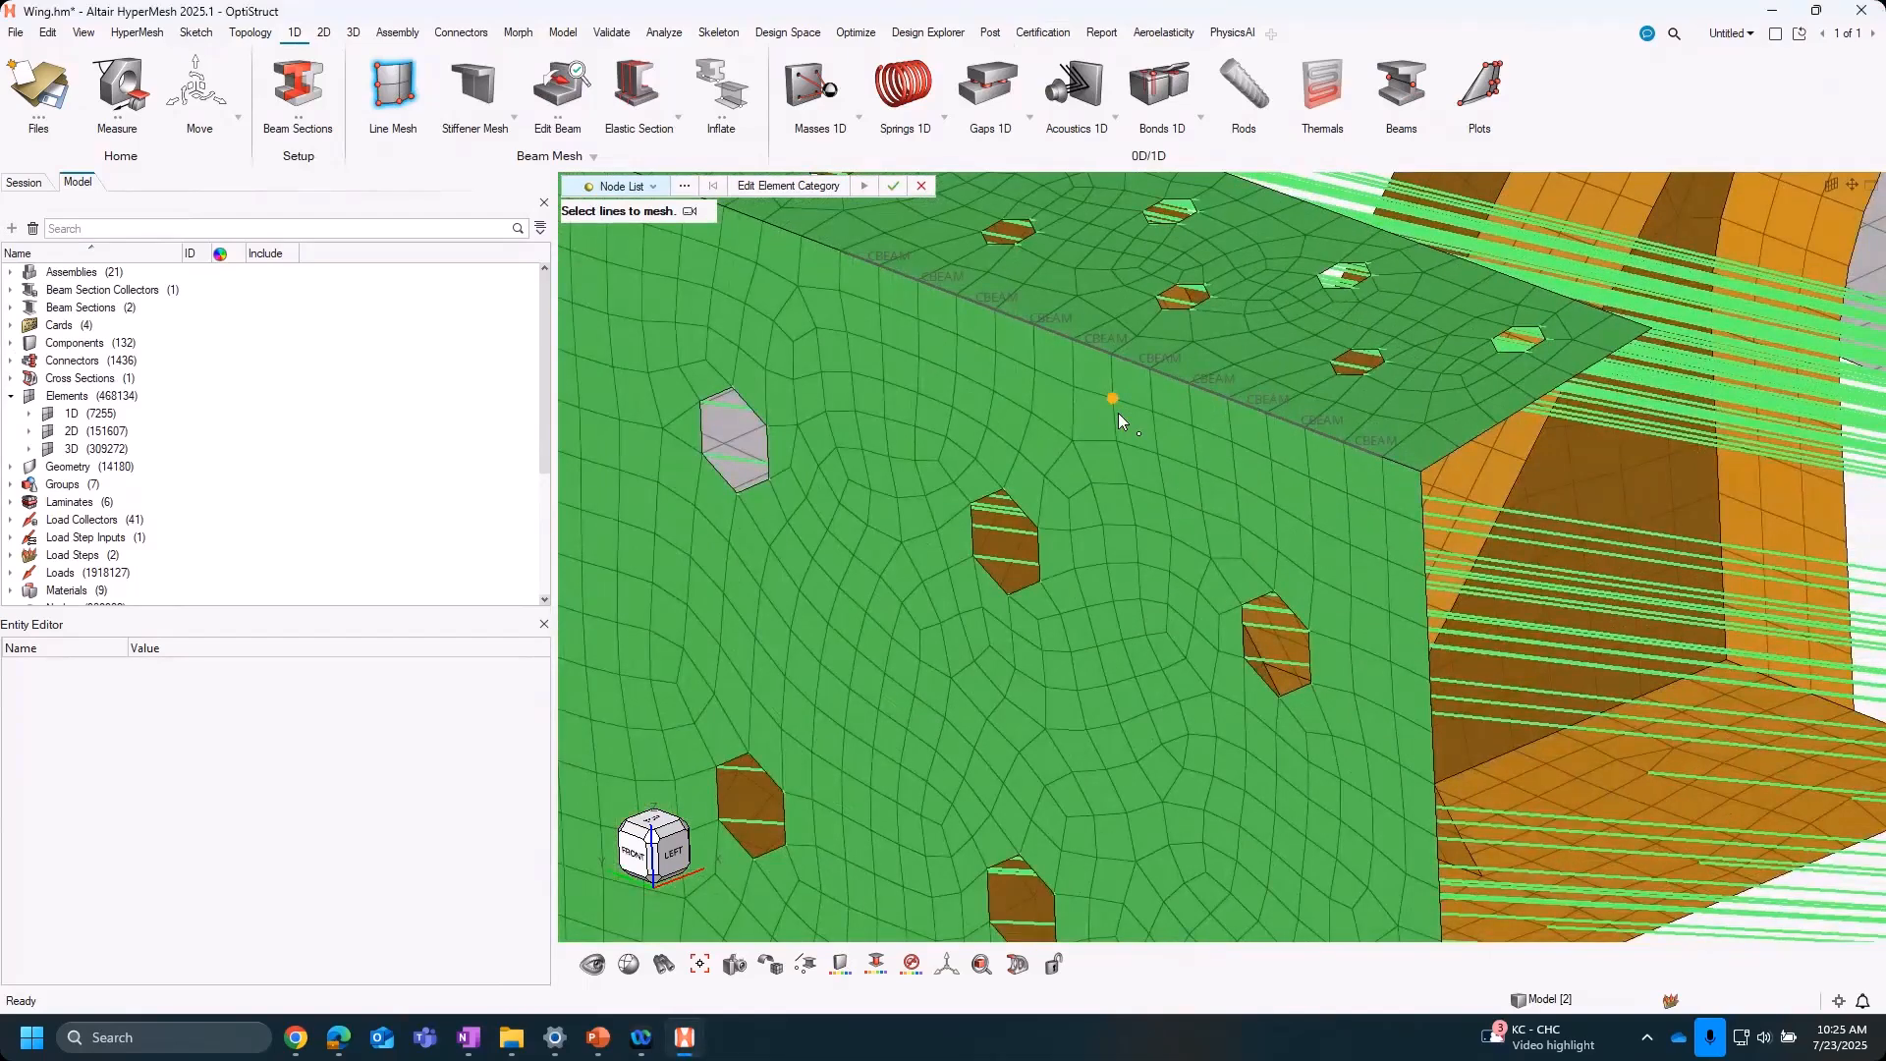
key(ctrl+z)
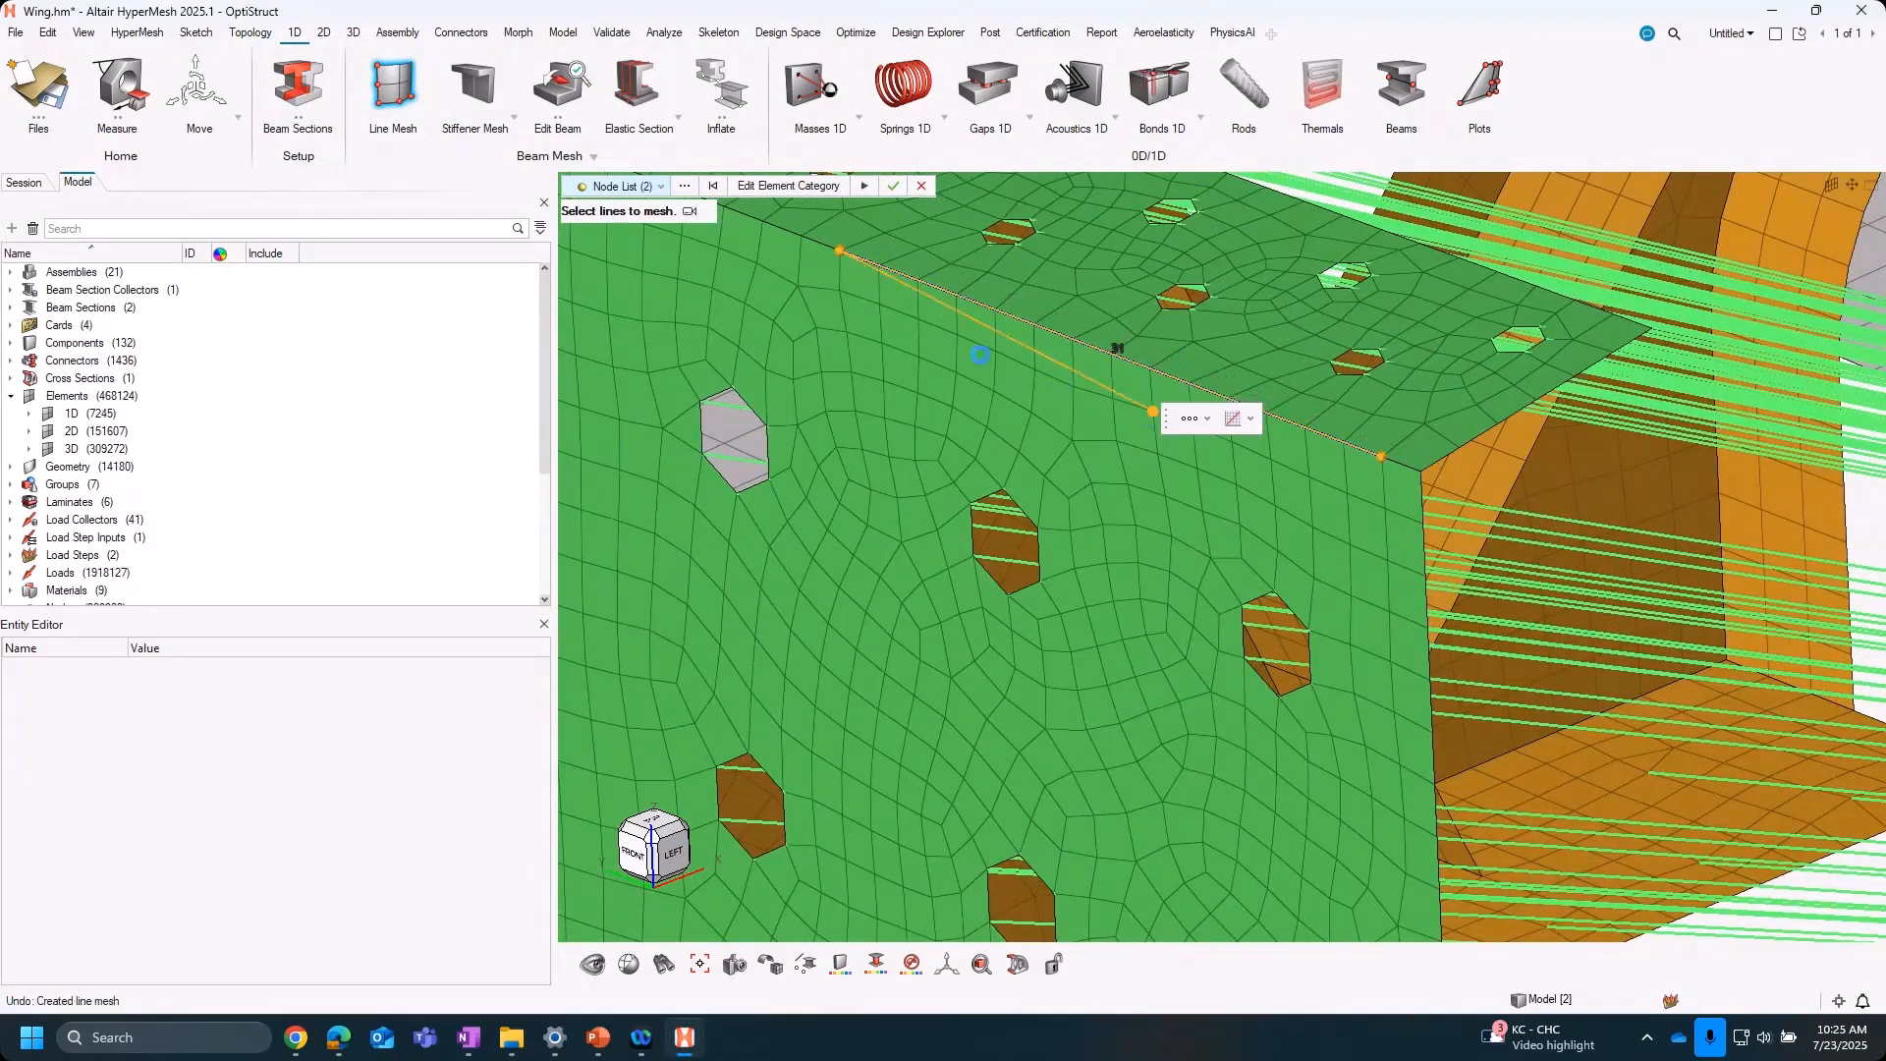
key(Escape)
right_drag(800, 377, 1116, 442)
scroll(1116, 442, down, 1)
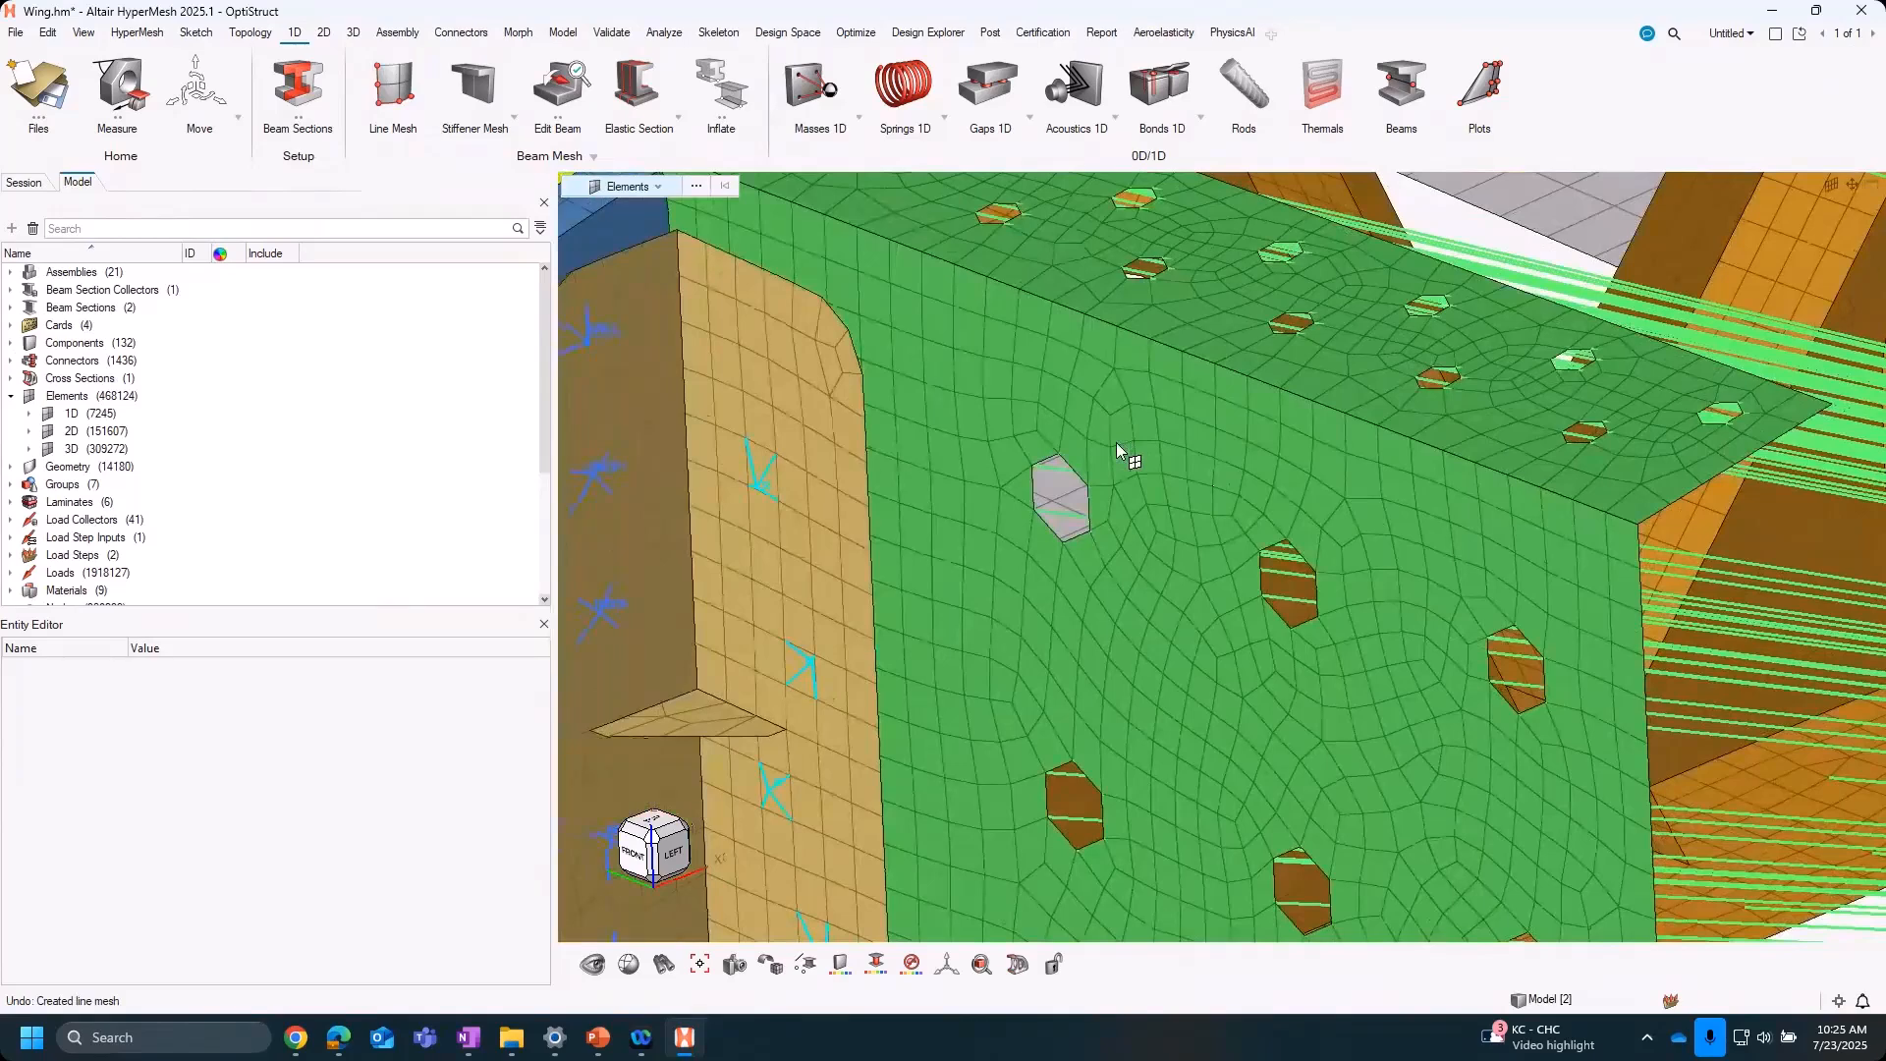
Isolate the model's geometry surfaces in place of the elements
scroll(1116, 442, down, 4)
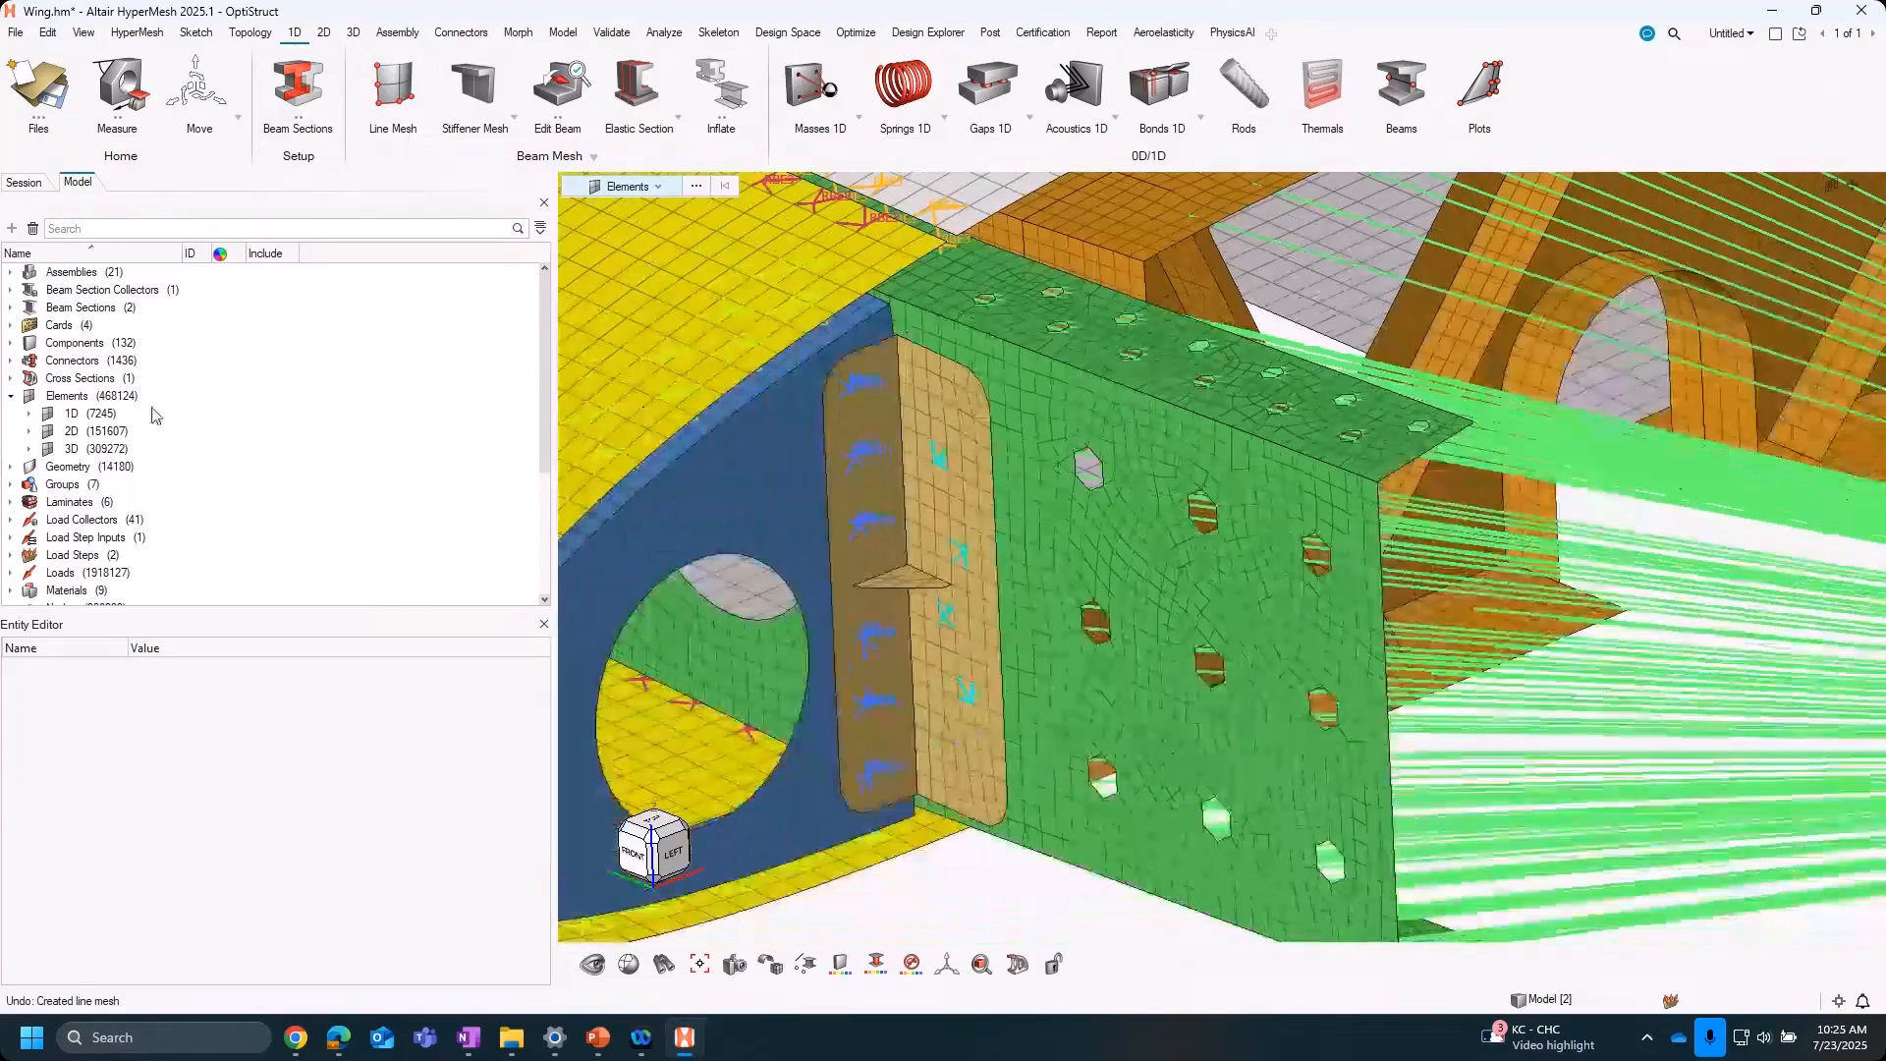
click(11, 467)
click(94, 524)
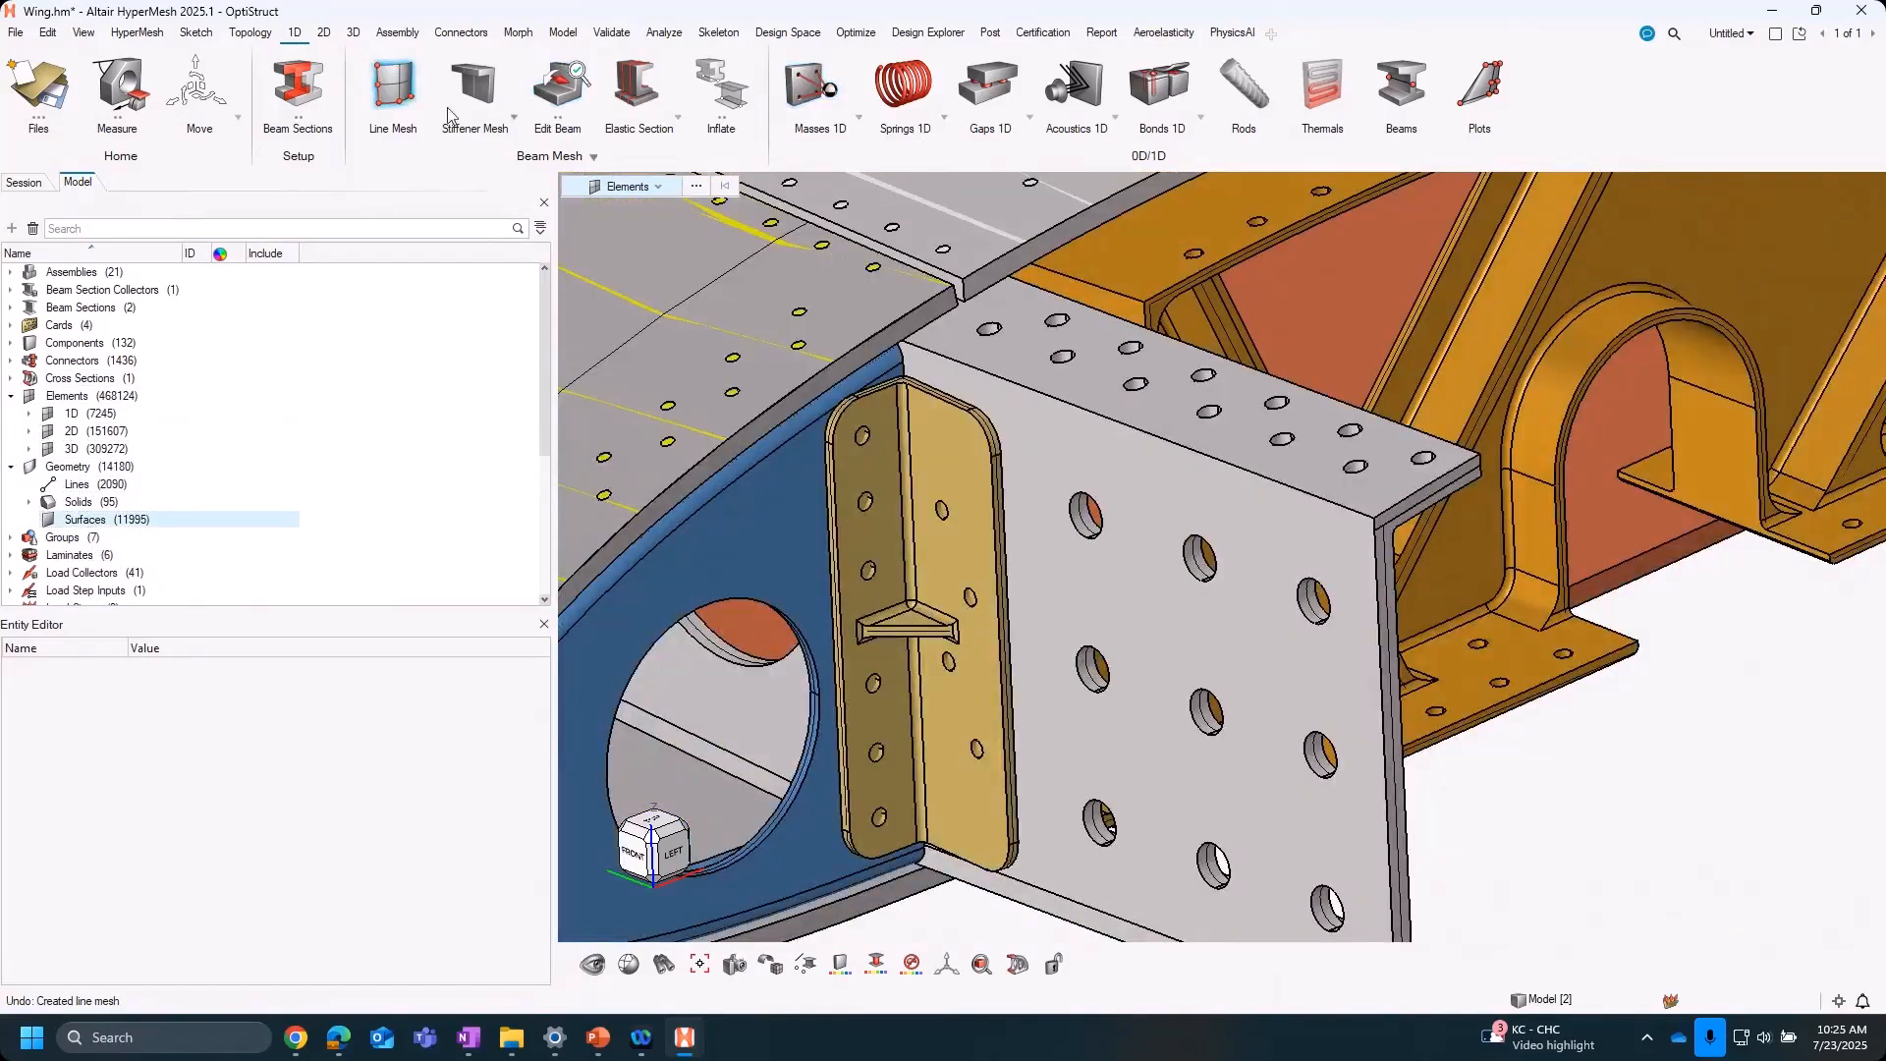
Line-mesh the upper edge line of the spar web with CBEAM elements at an element density of 20
click(393, 91)
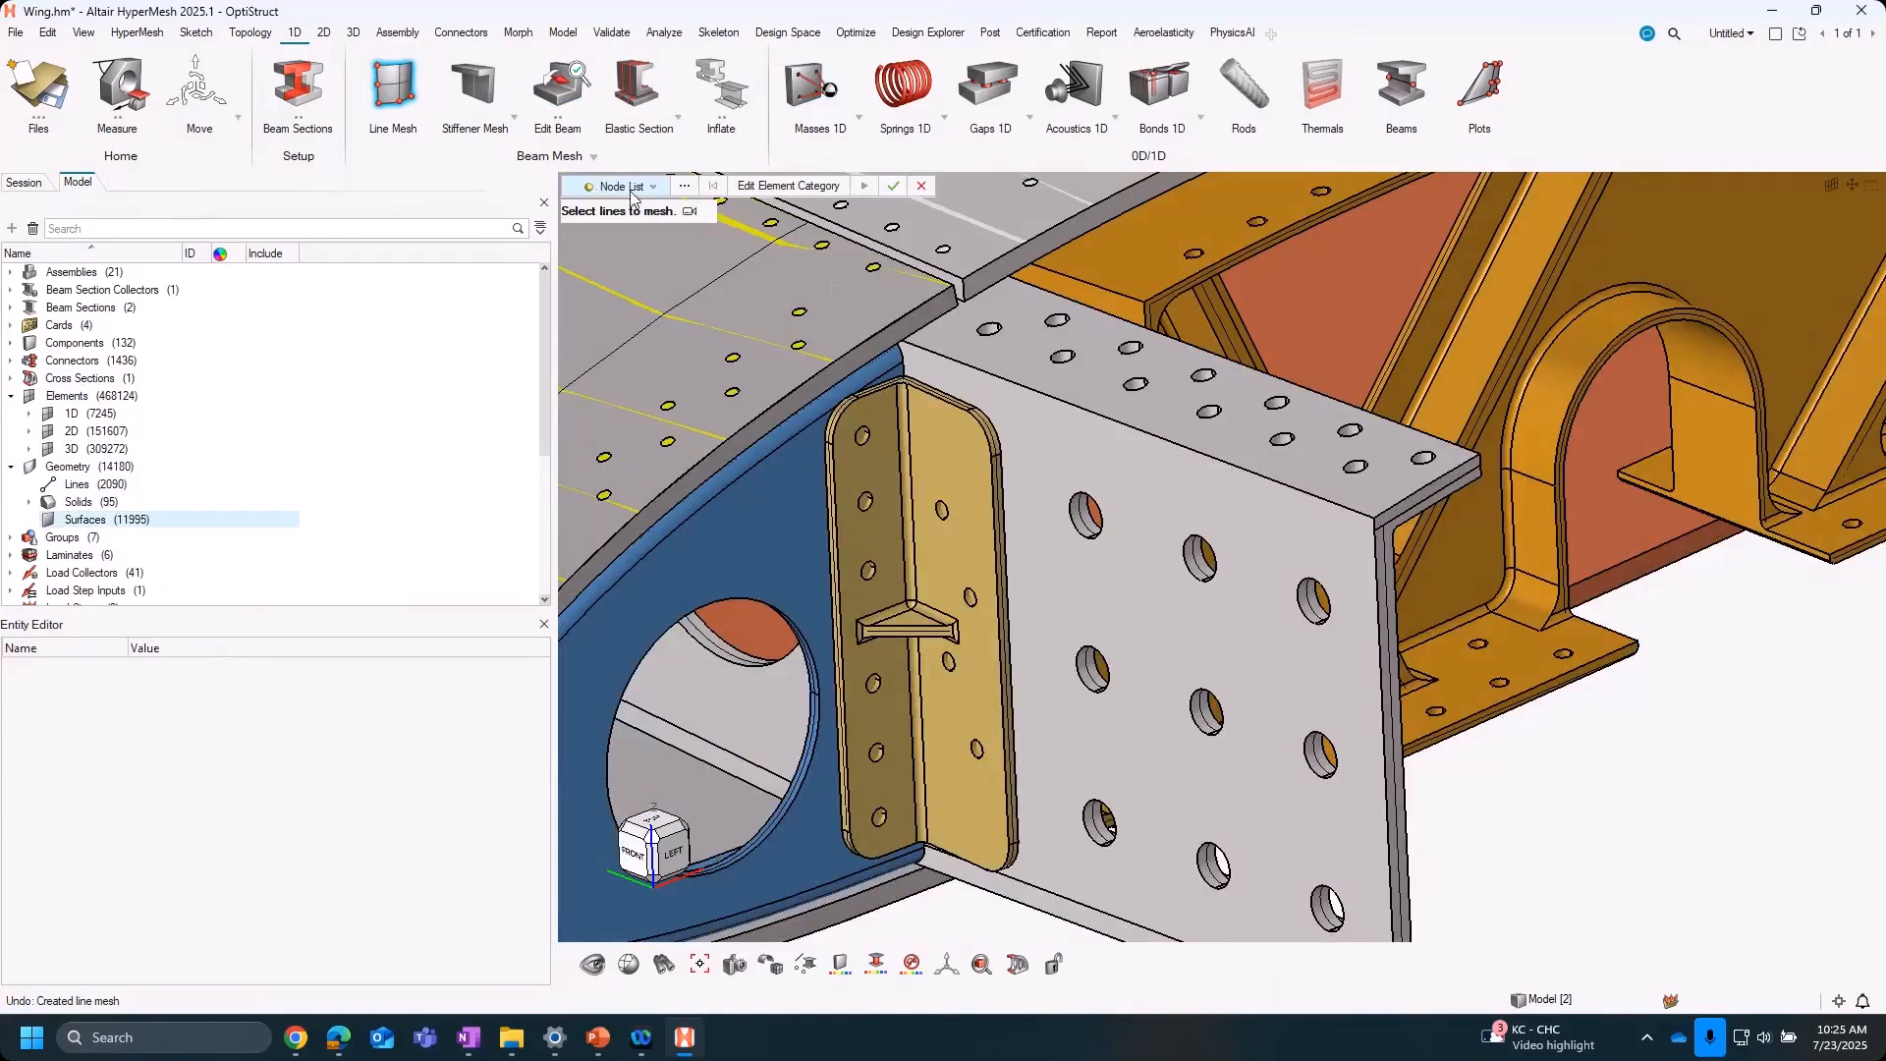
click(632, 190)
click(626, 224)
click(1175, 429)
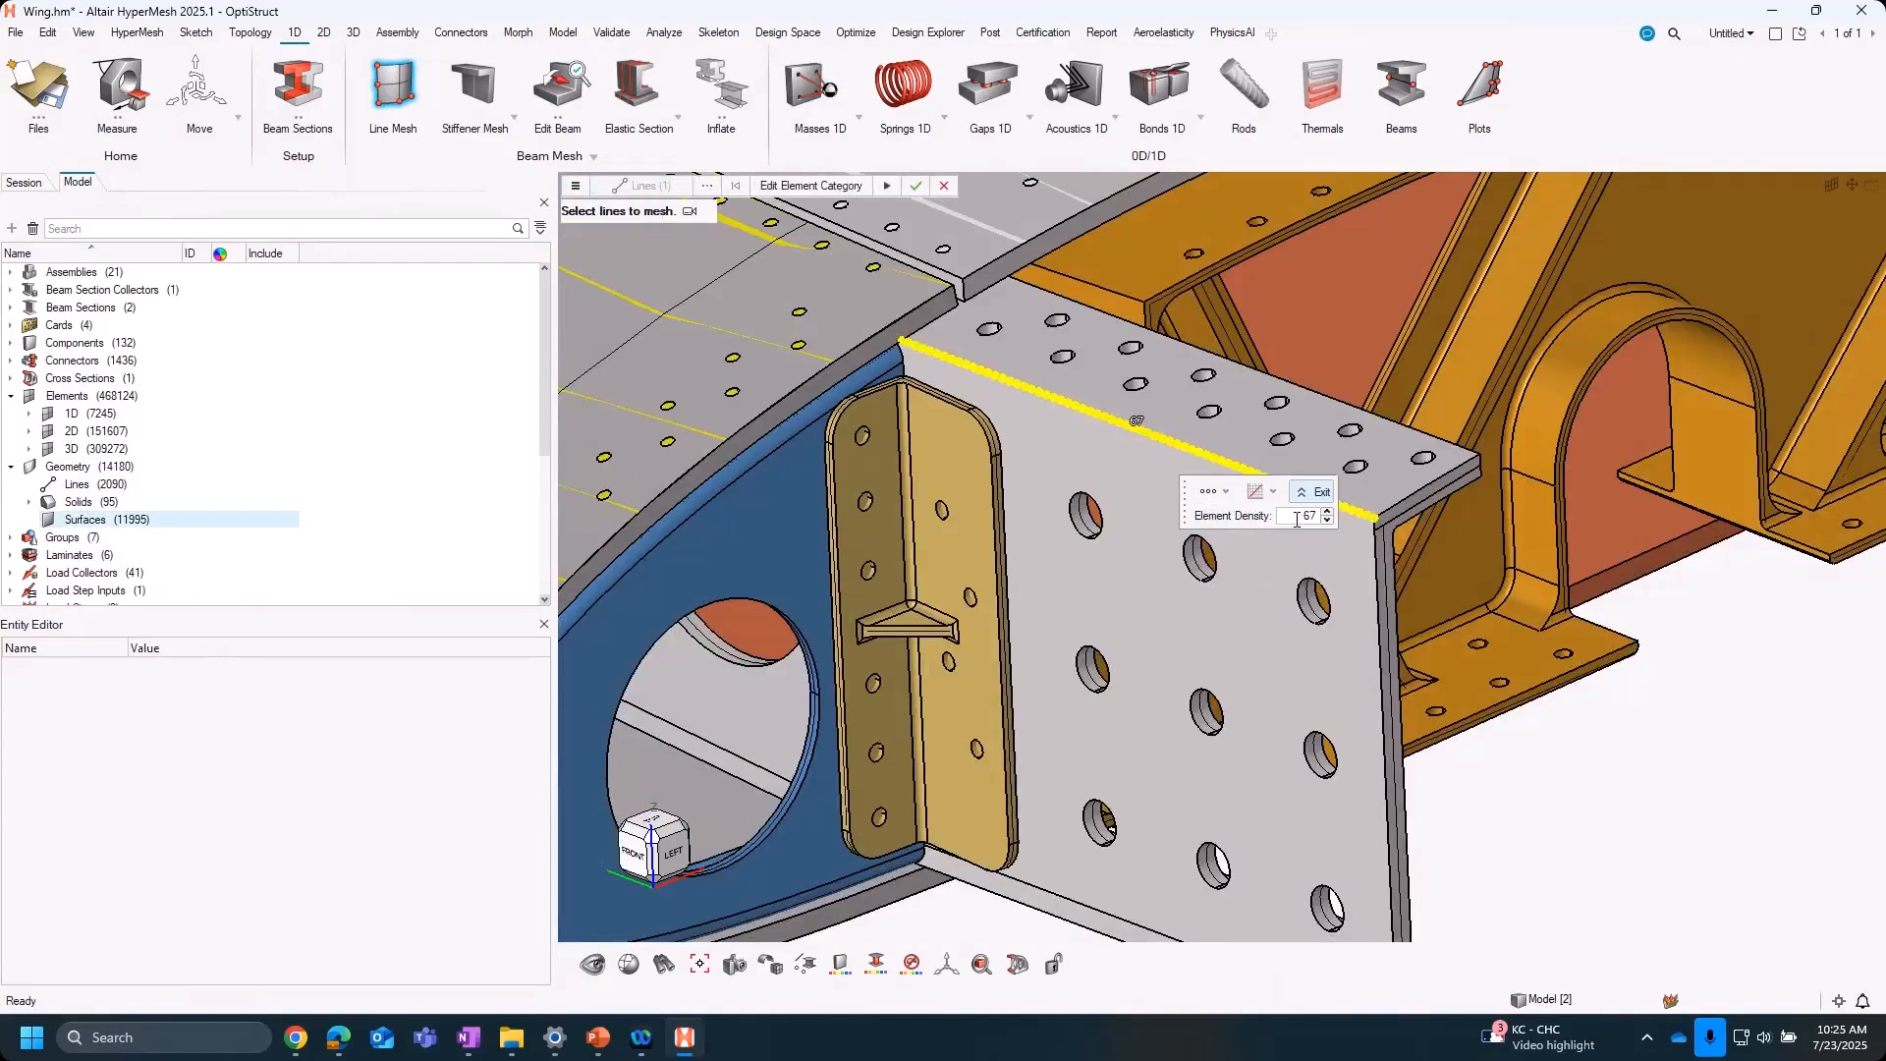
key(Return)
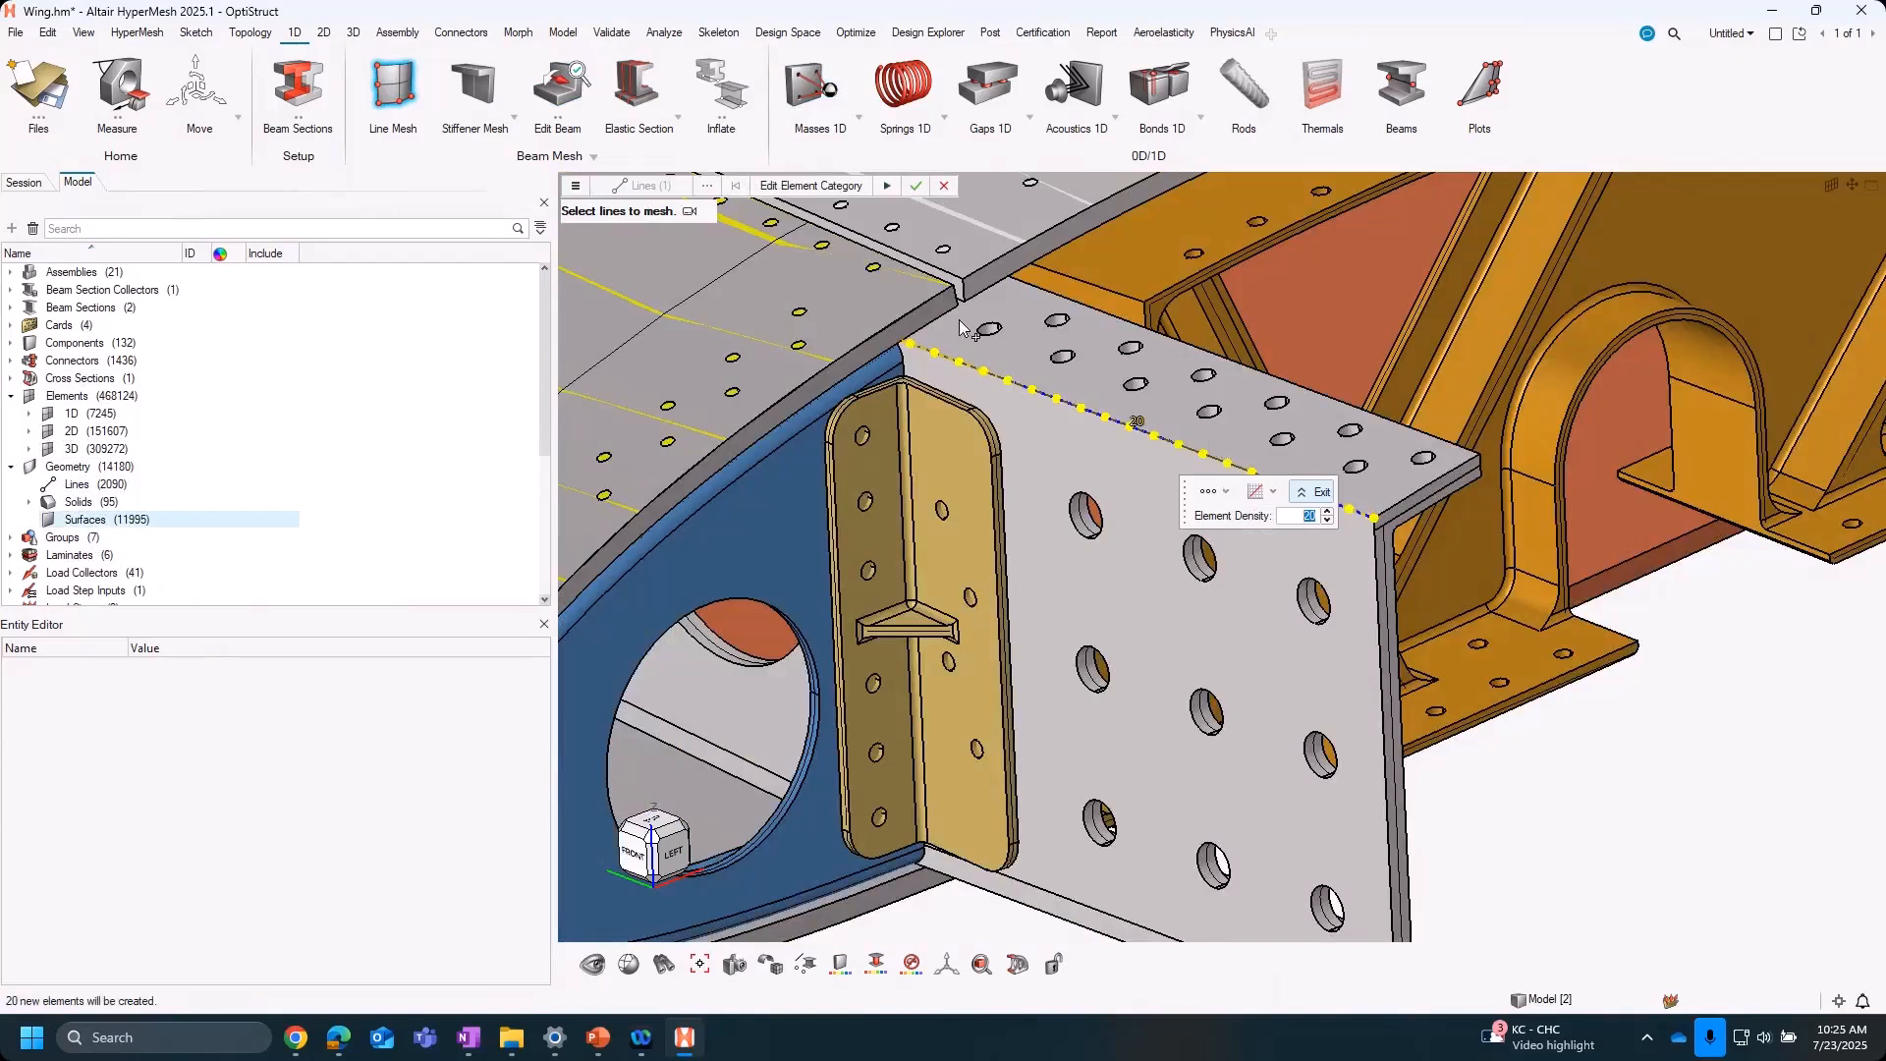
click(812, 186)
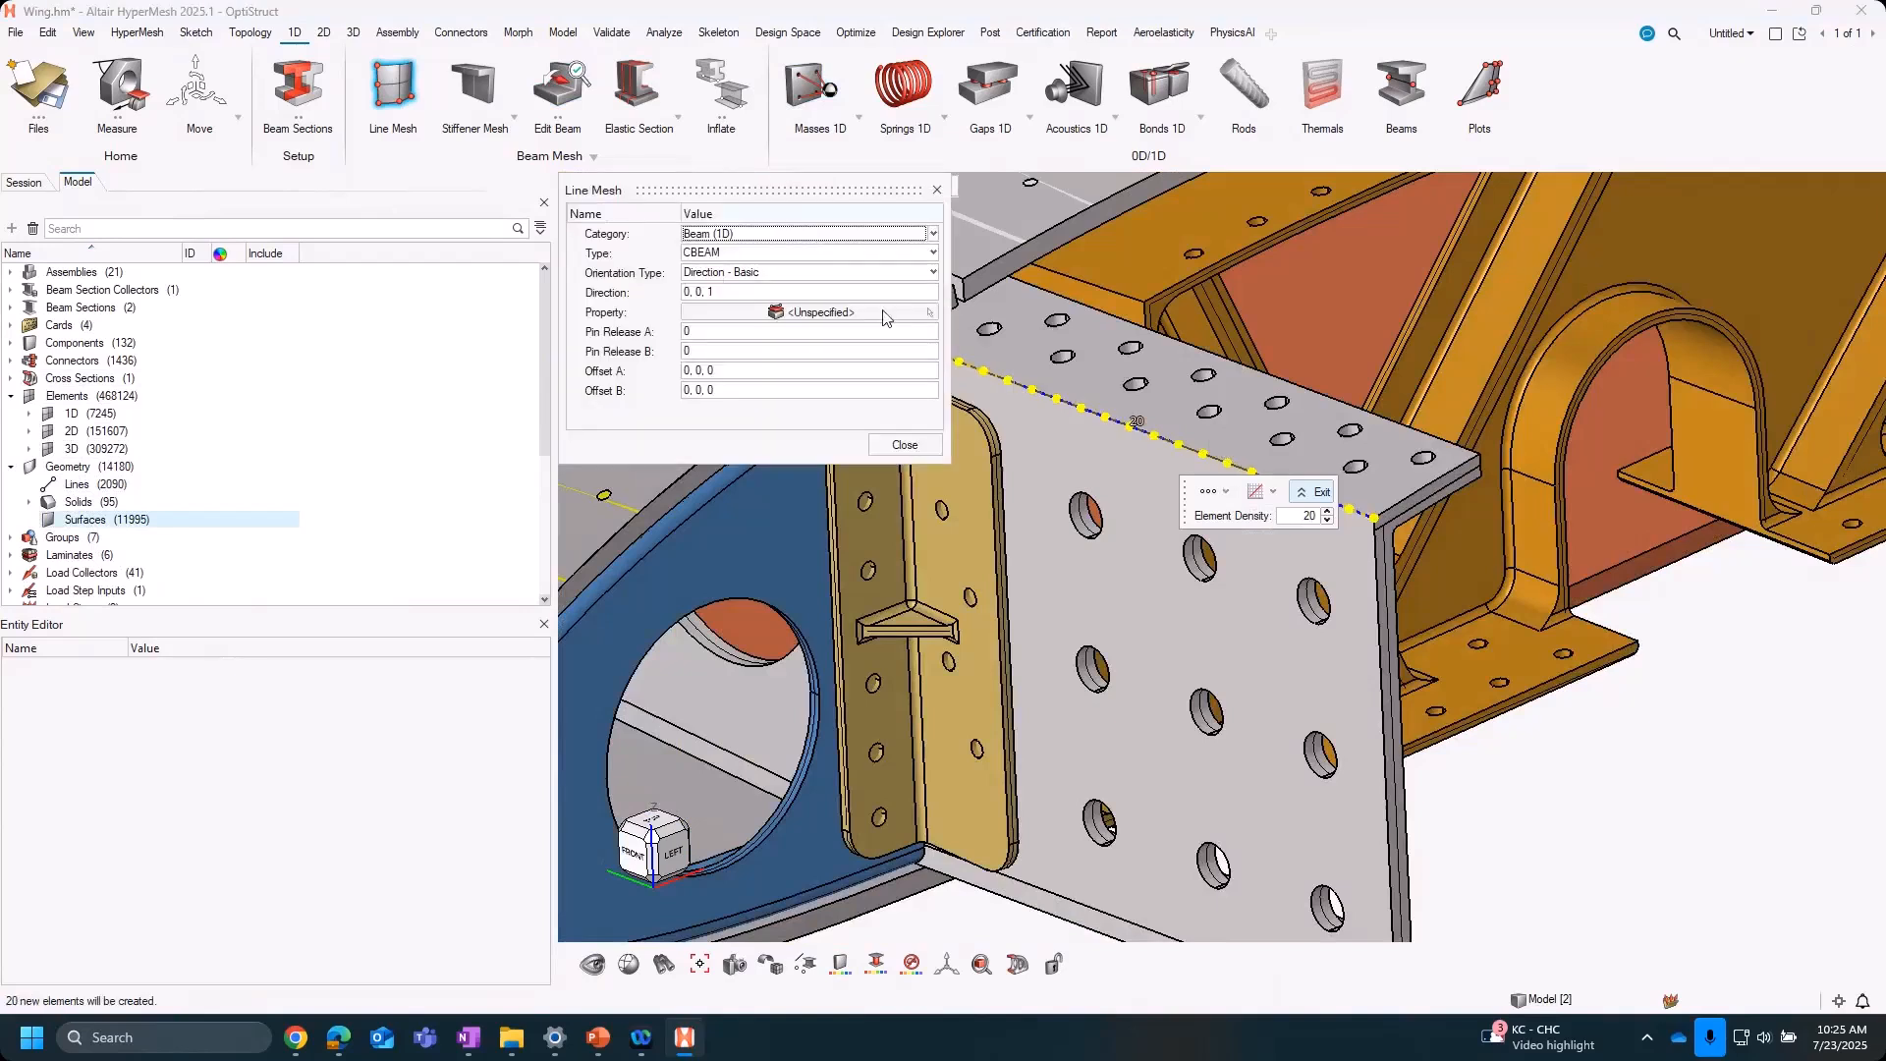
click(905, 445)
middle_click(1644, 707)
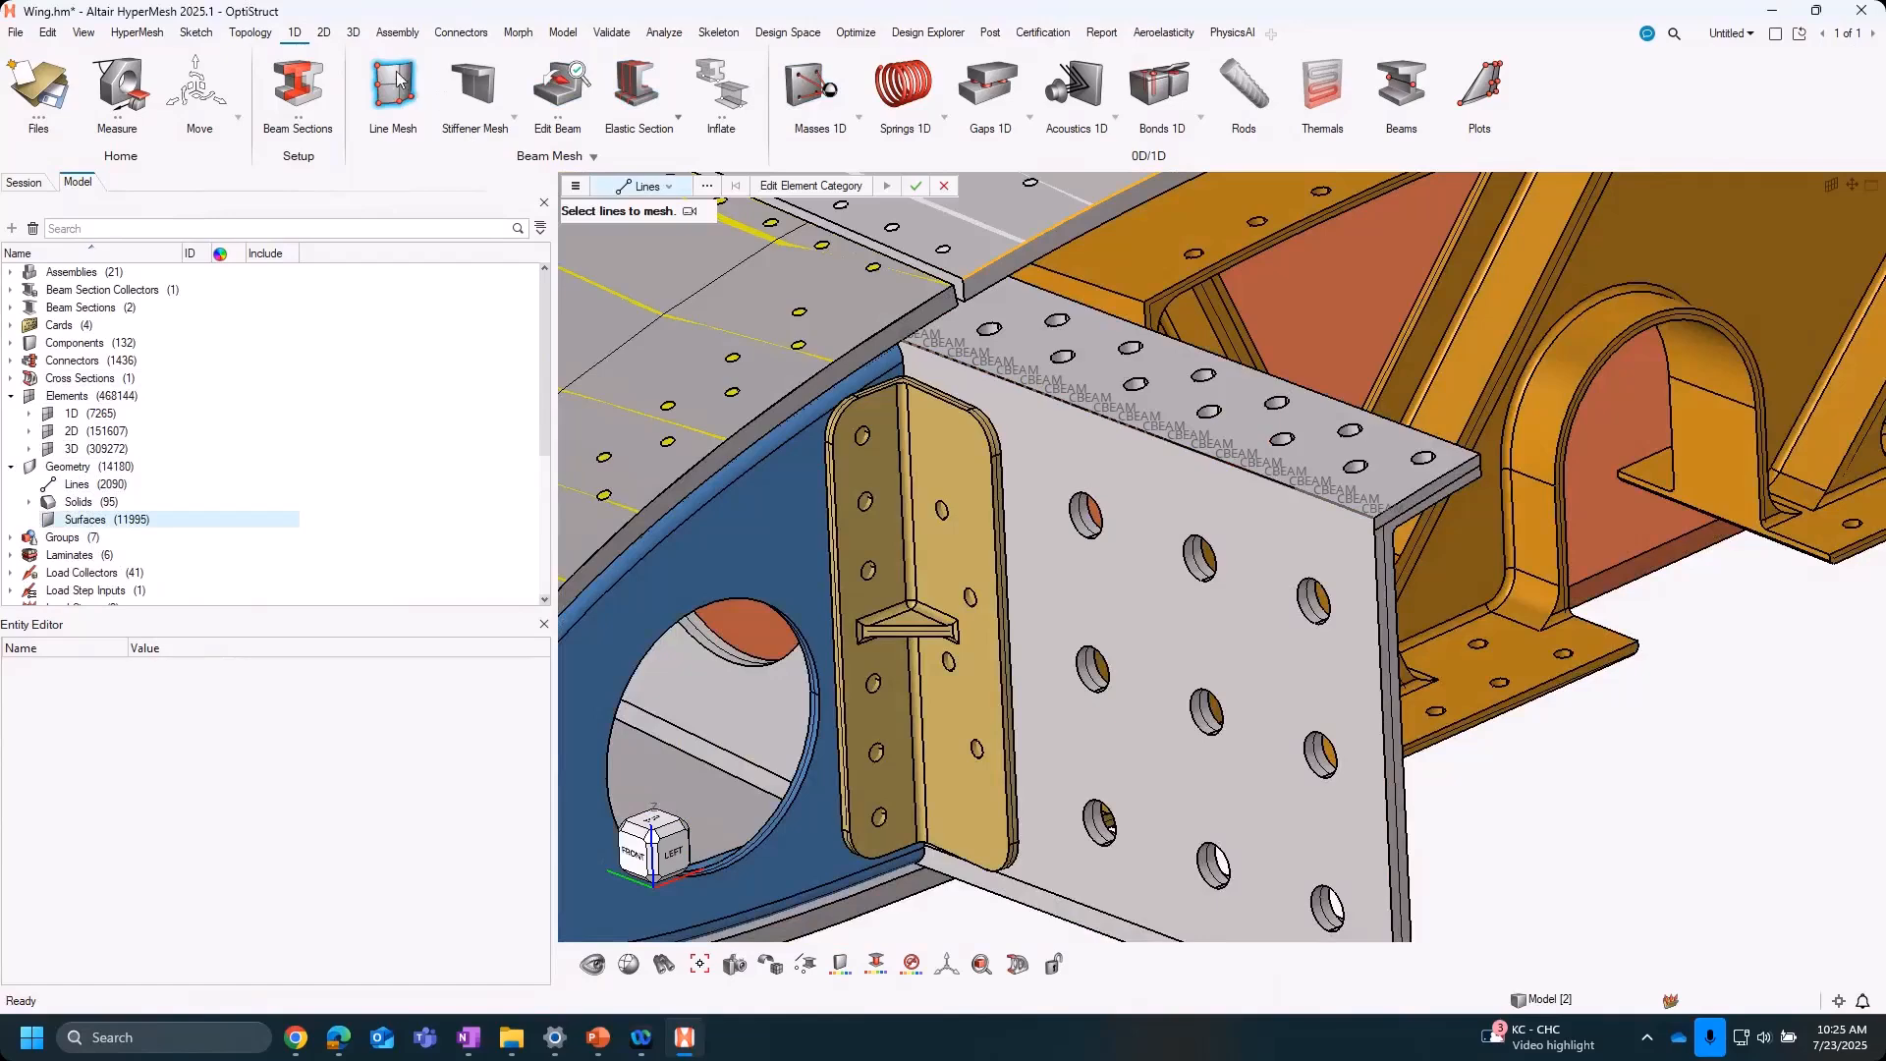
Isolate the 1D beam elements so only the meshed spar edge is displayed
middle_drag(1052, 431, 891, 393)
click(29, 414)
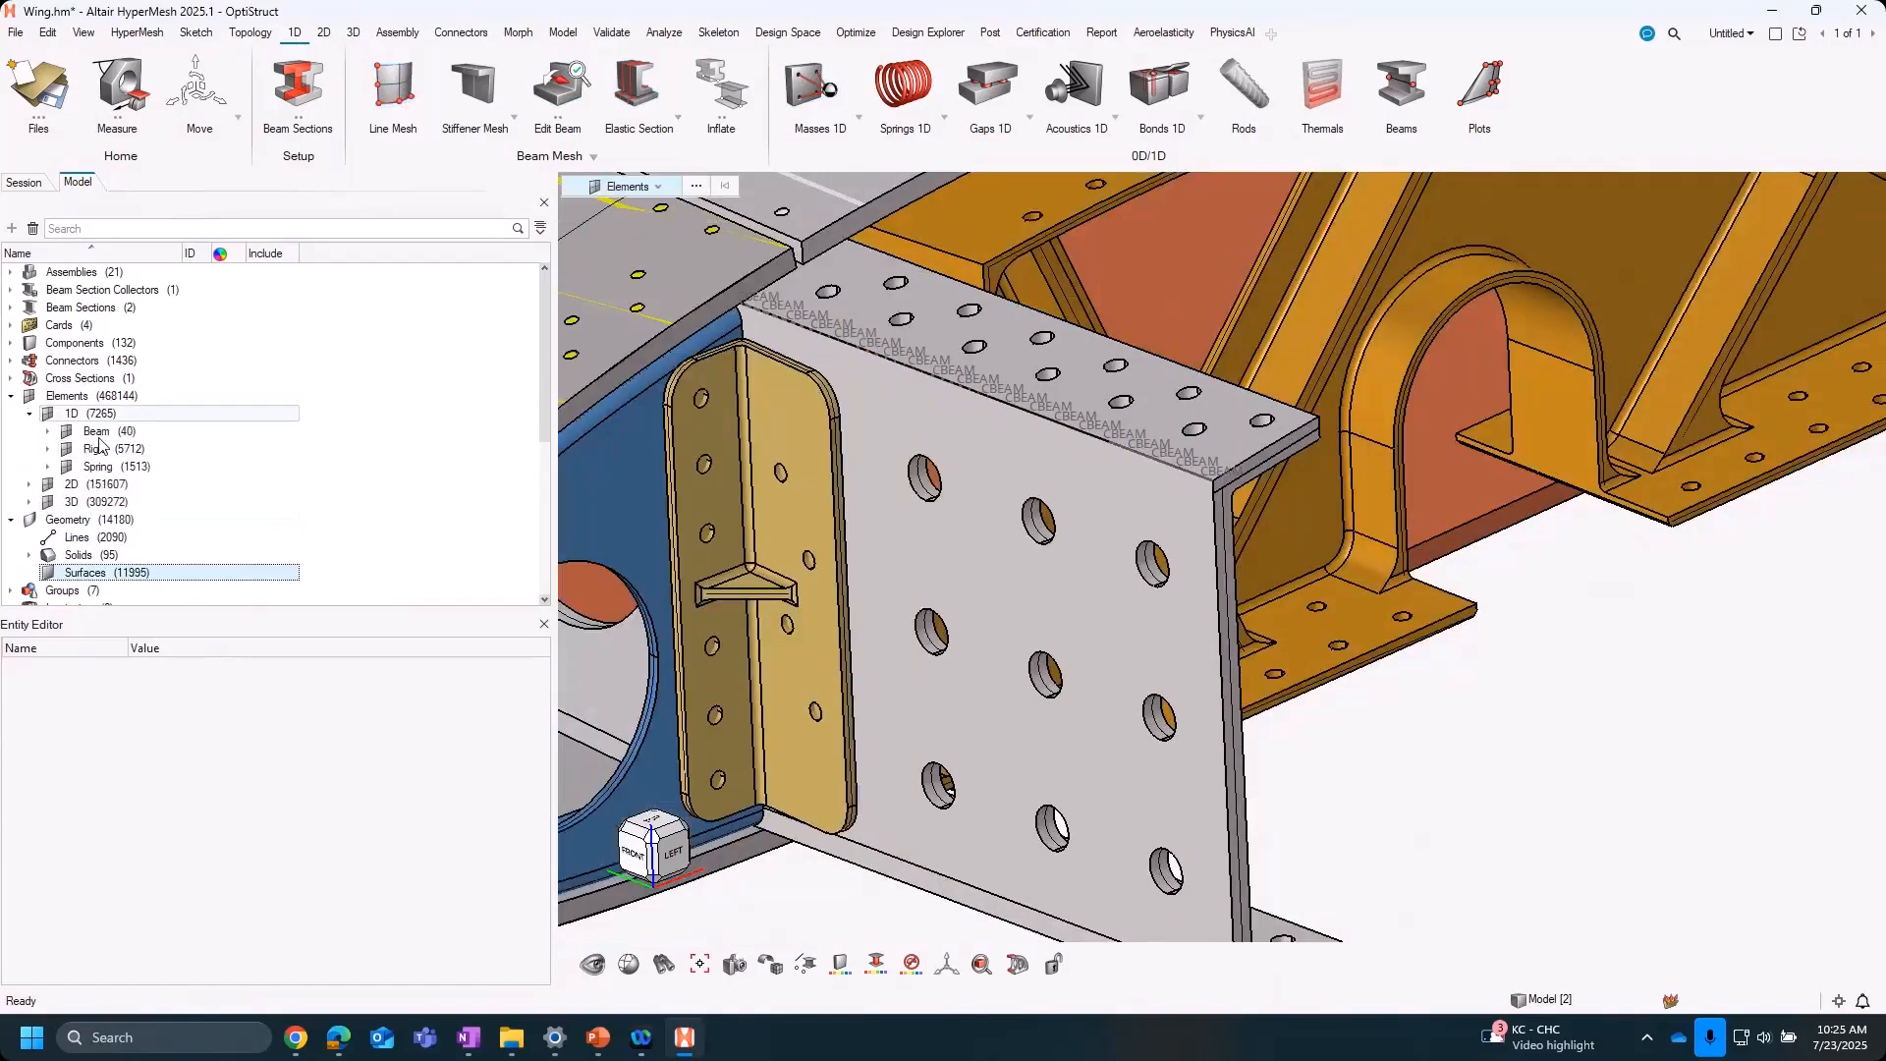
click(100, 436)
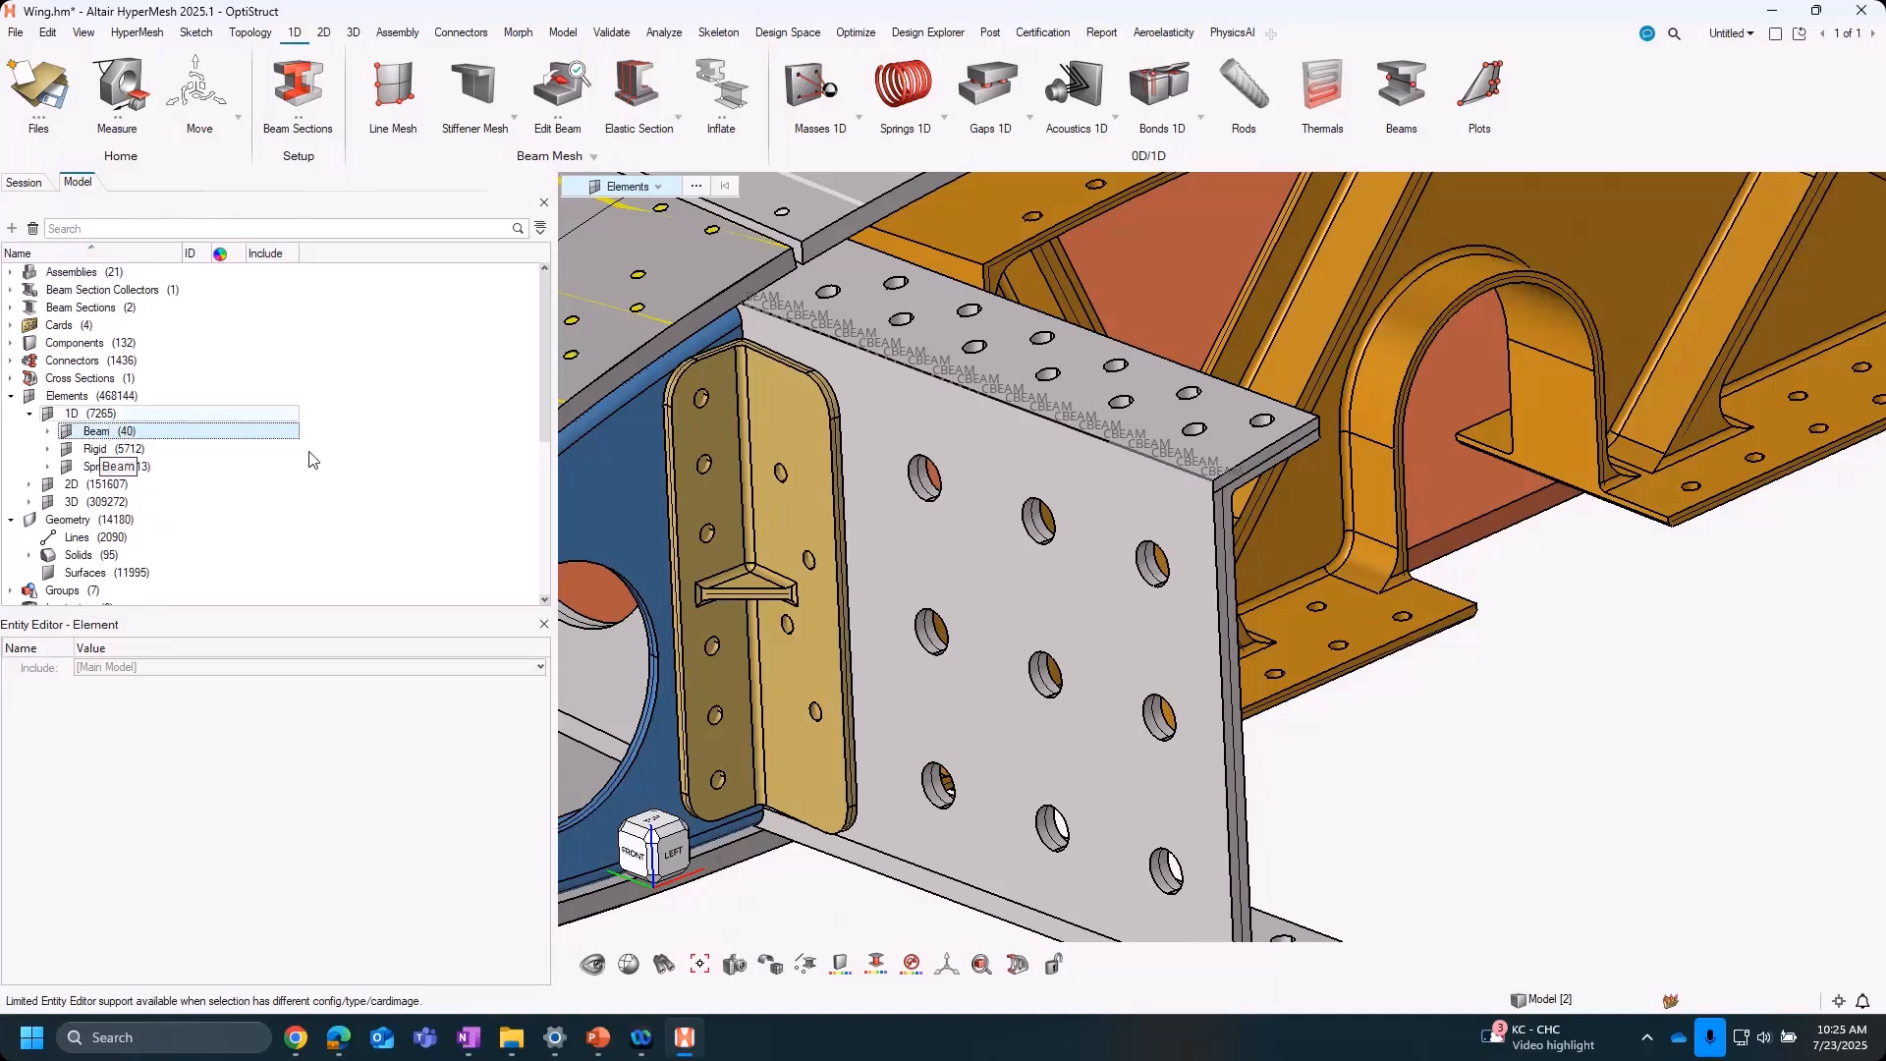
key(i)
right_drag(1213, 619, 1240, 728)
scroll(1131, 416, up, 3)
right_drag(1131, 416, 1309, 404)
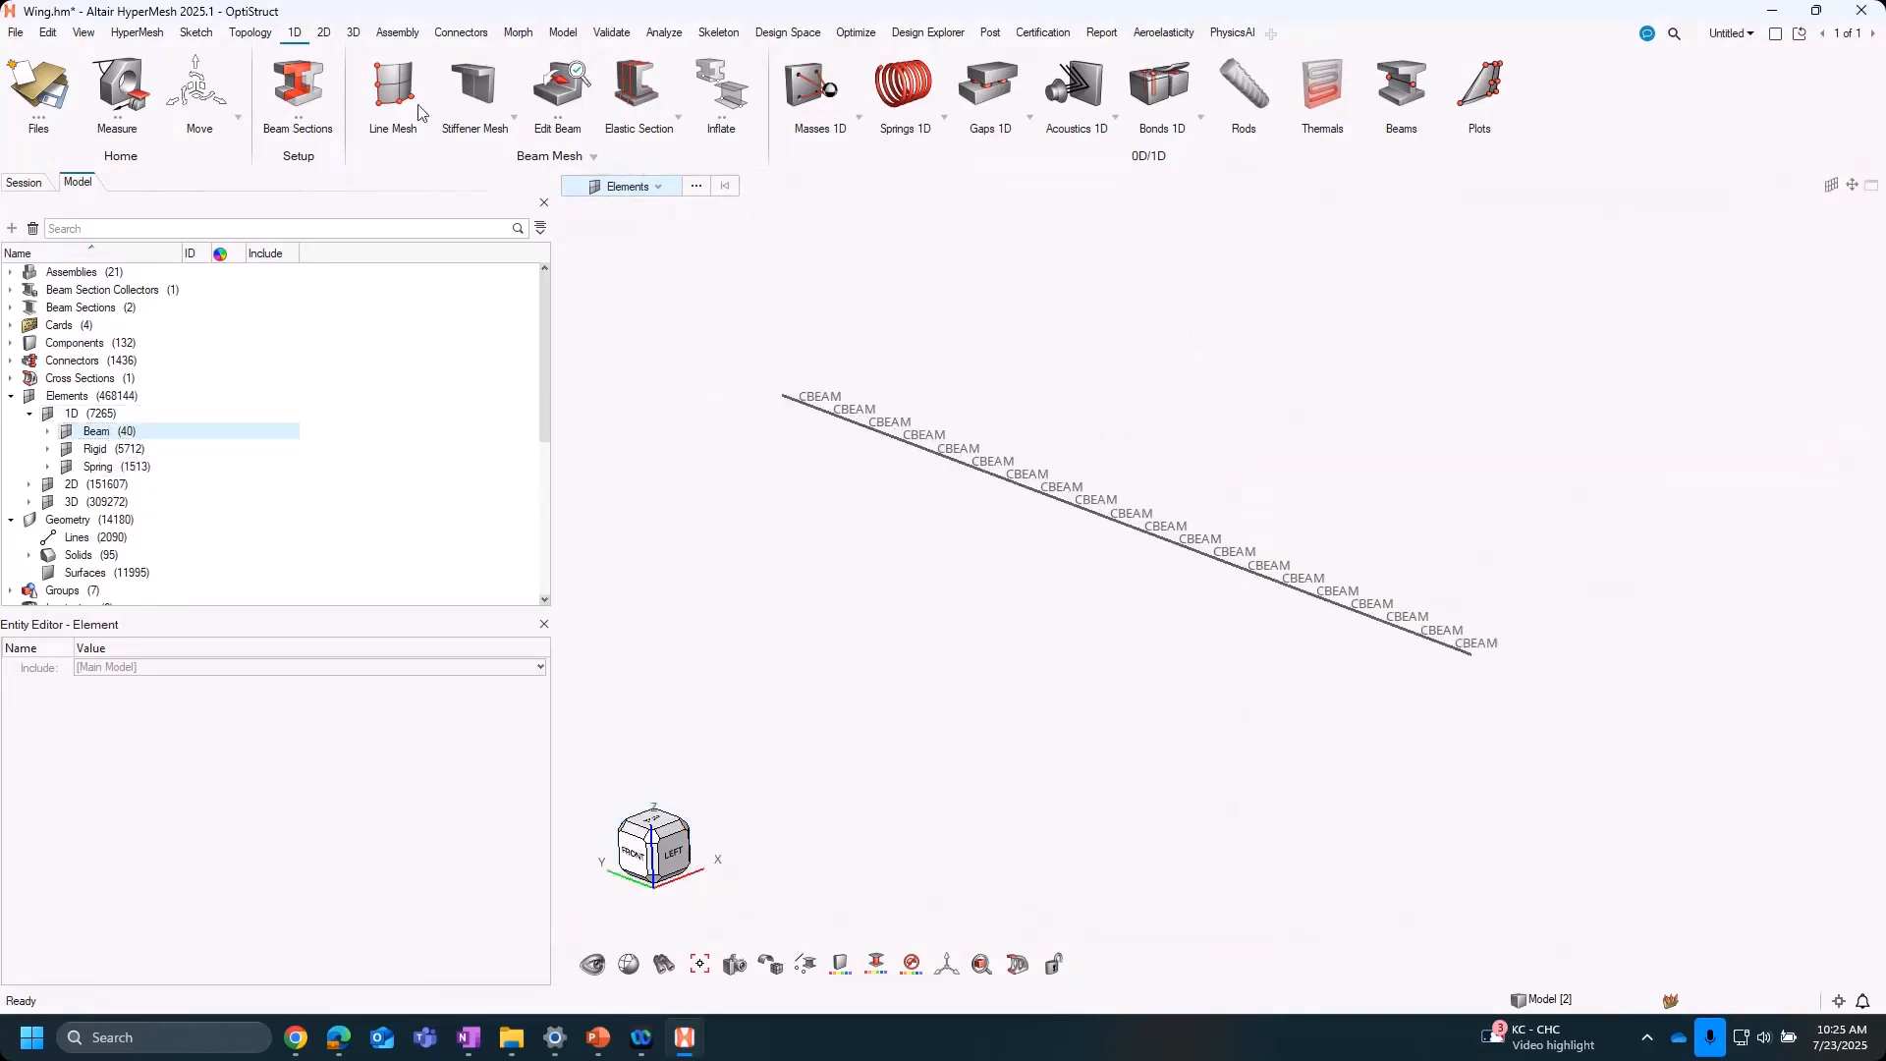
Split all displayed beam elements with the 1Ds Split value set to 2
click(324, 33)
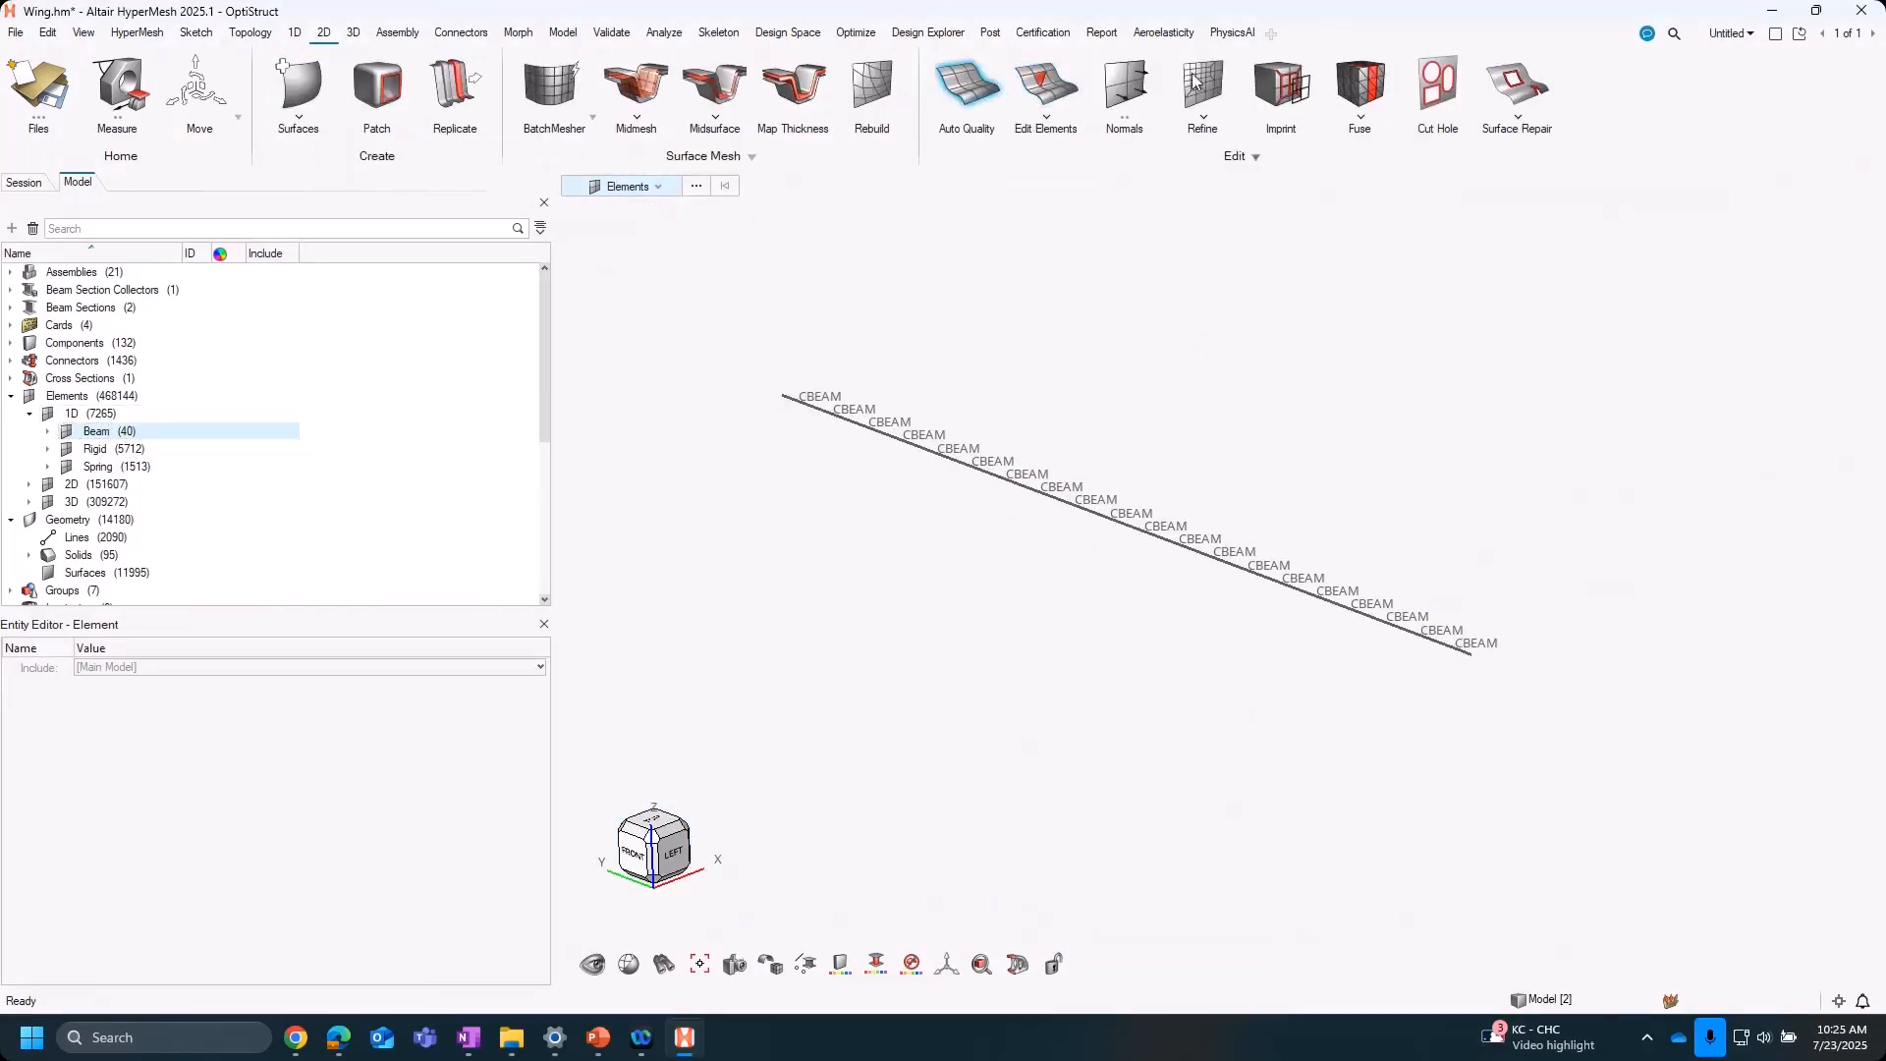
click(1046, 86)
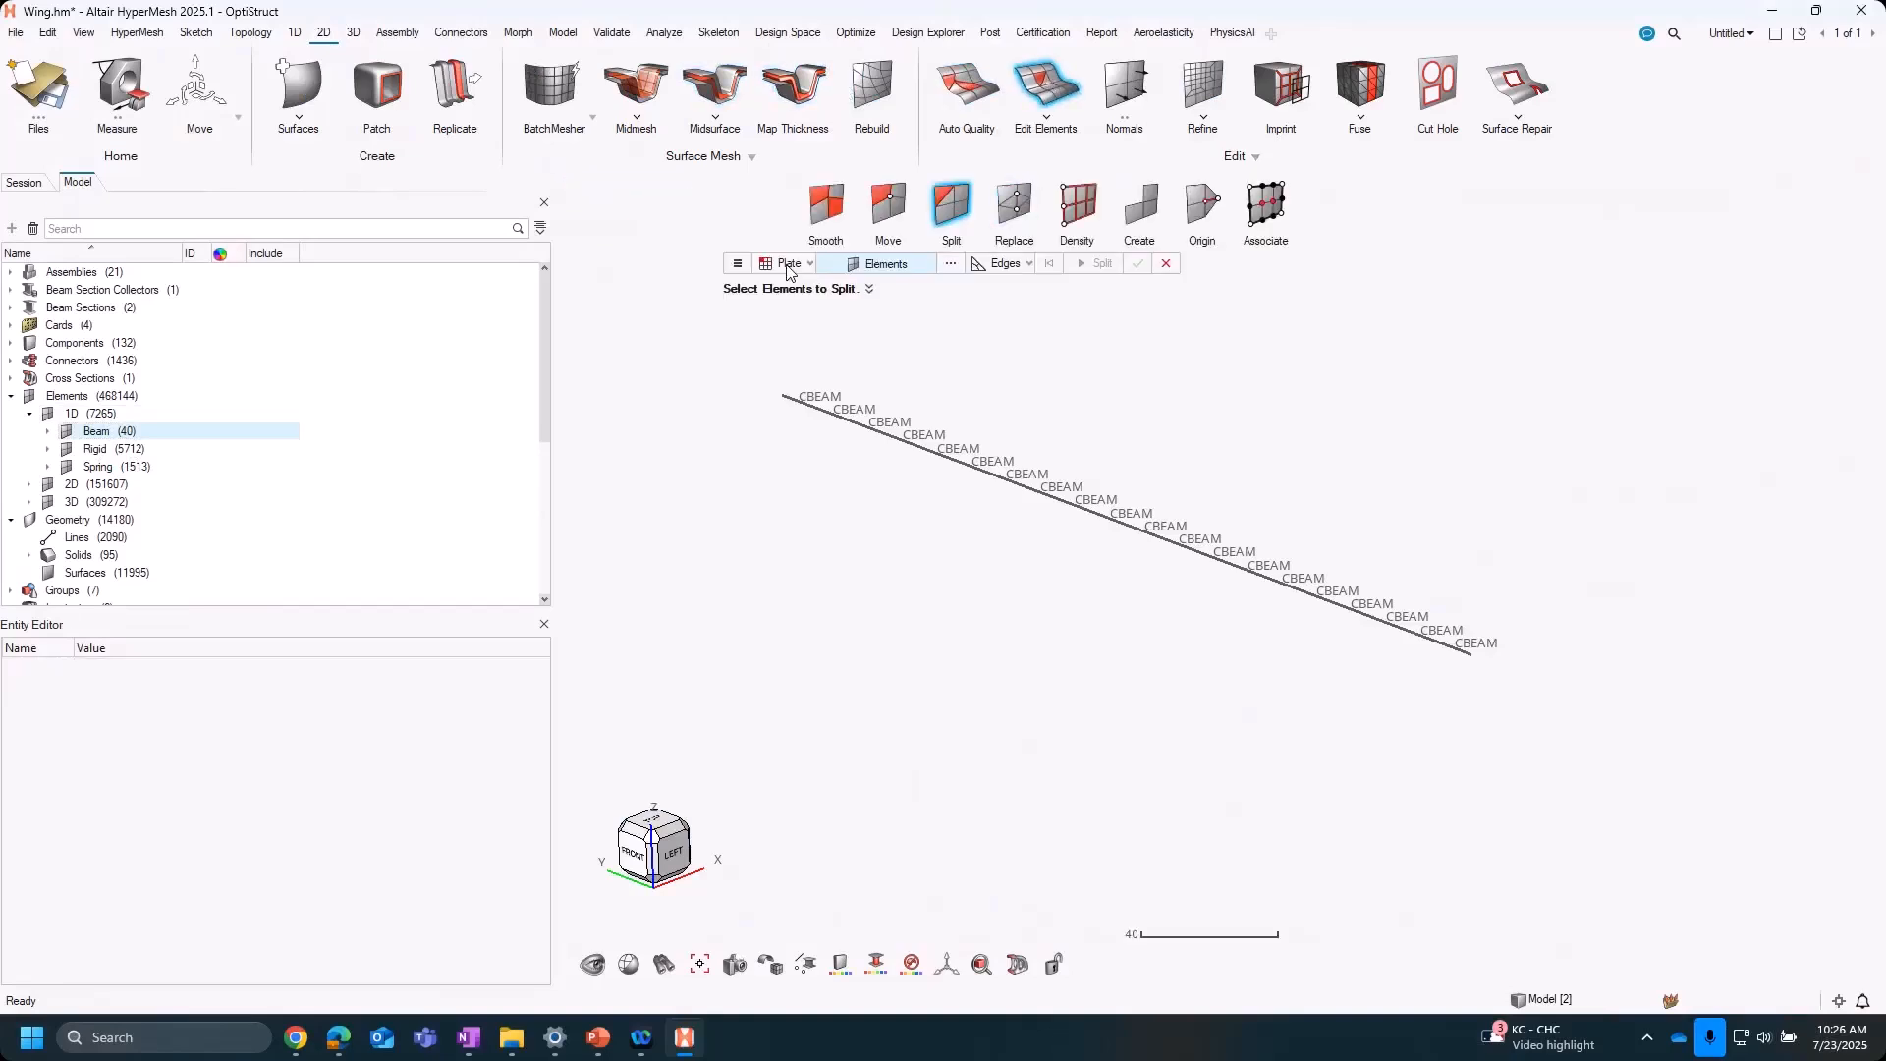
drag(680, 333, 1586, 774)
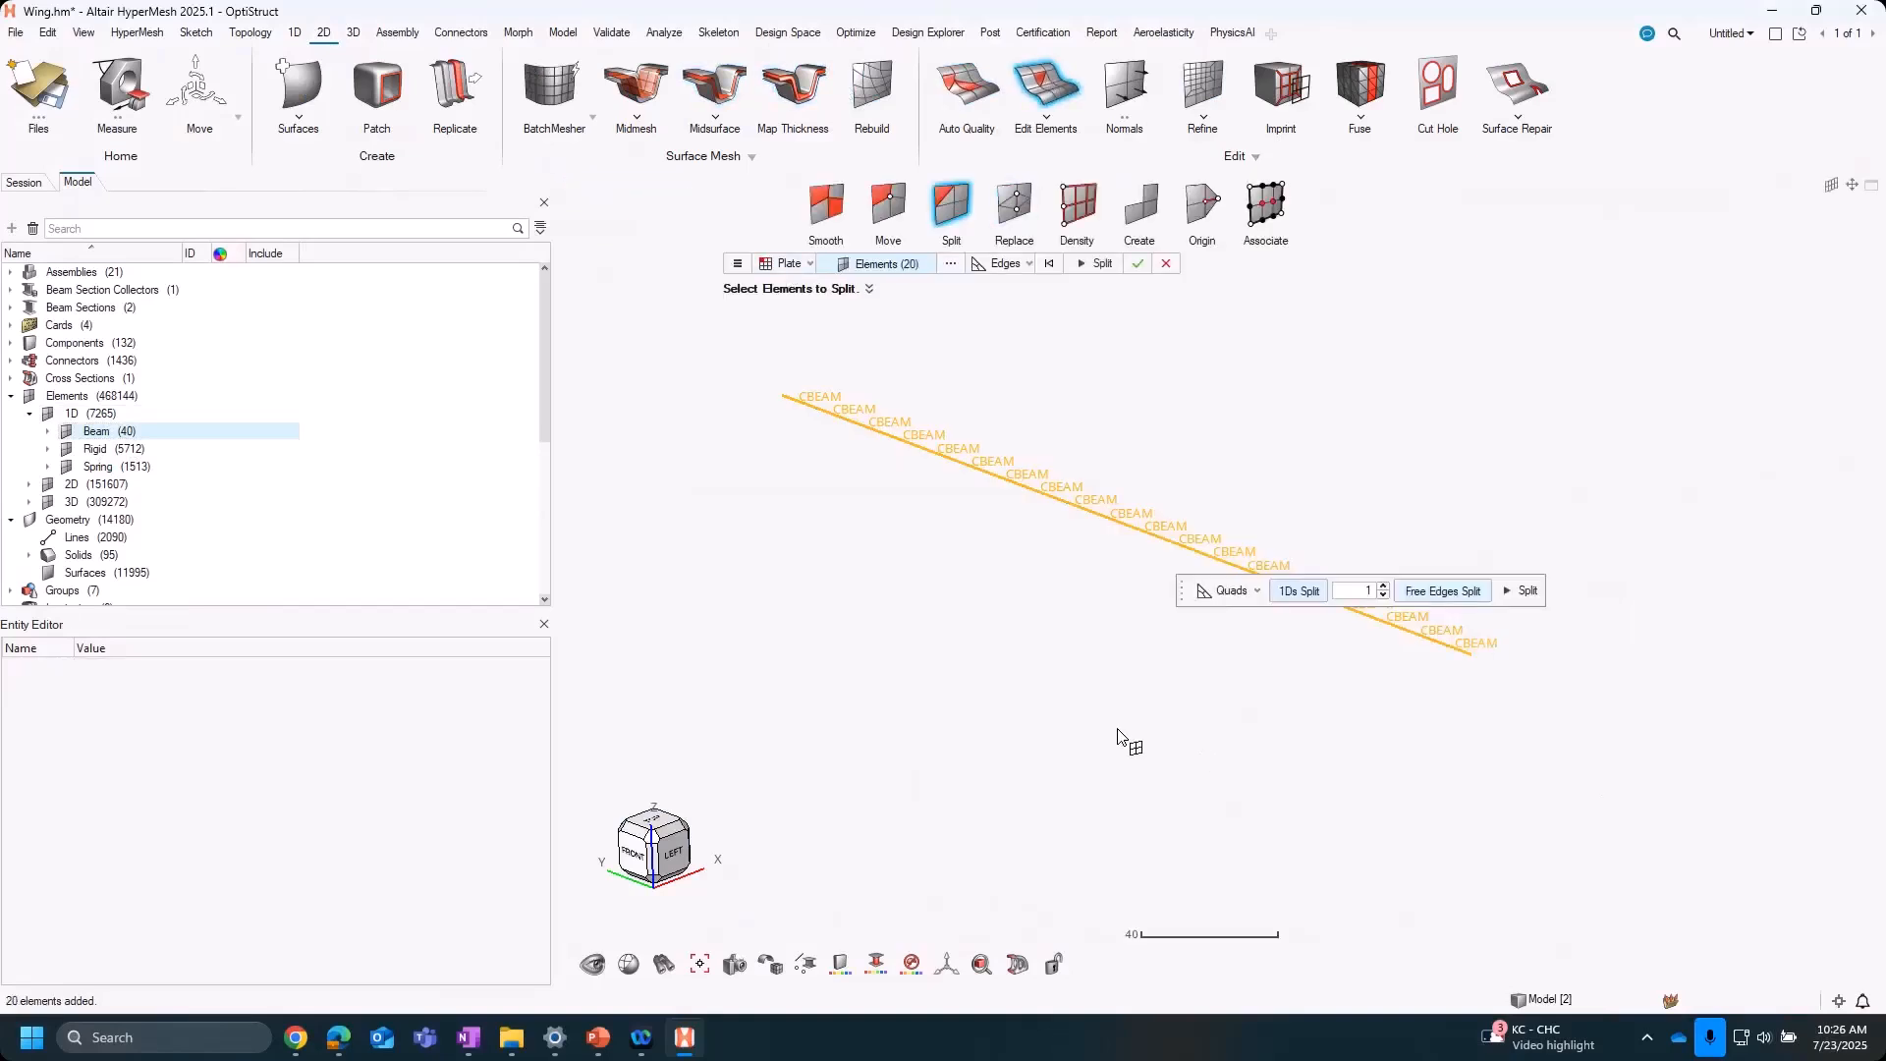
click(1383, 587)
click(1525, 591)
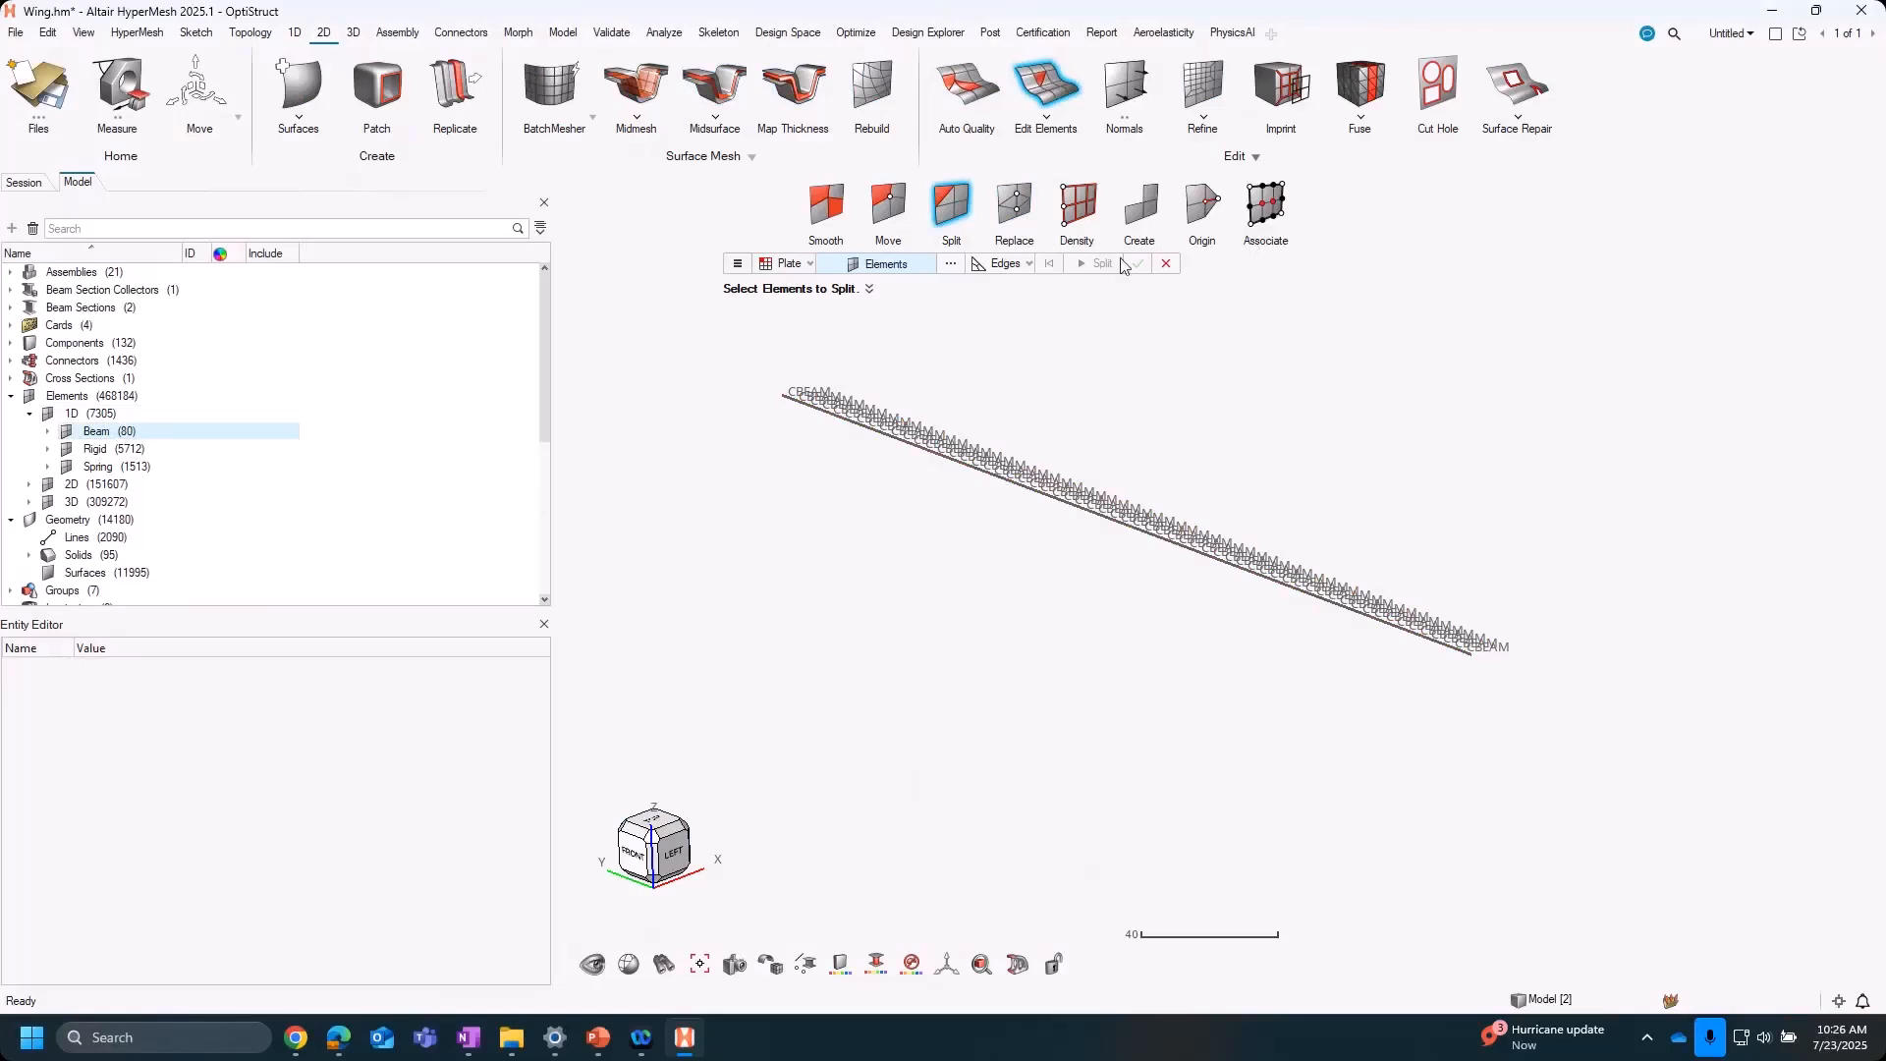
Coarsen all displayed 1D beam elements to a size of 50 and leave the Coarsen tool
click(249, 32)
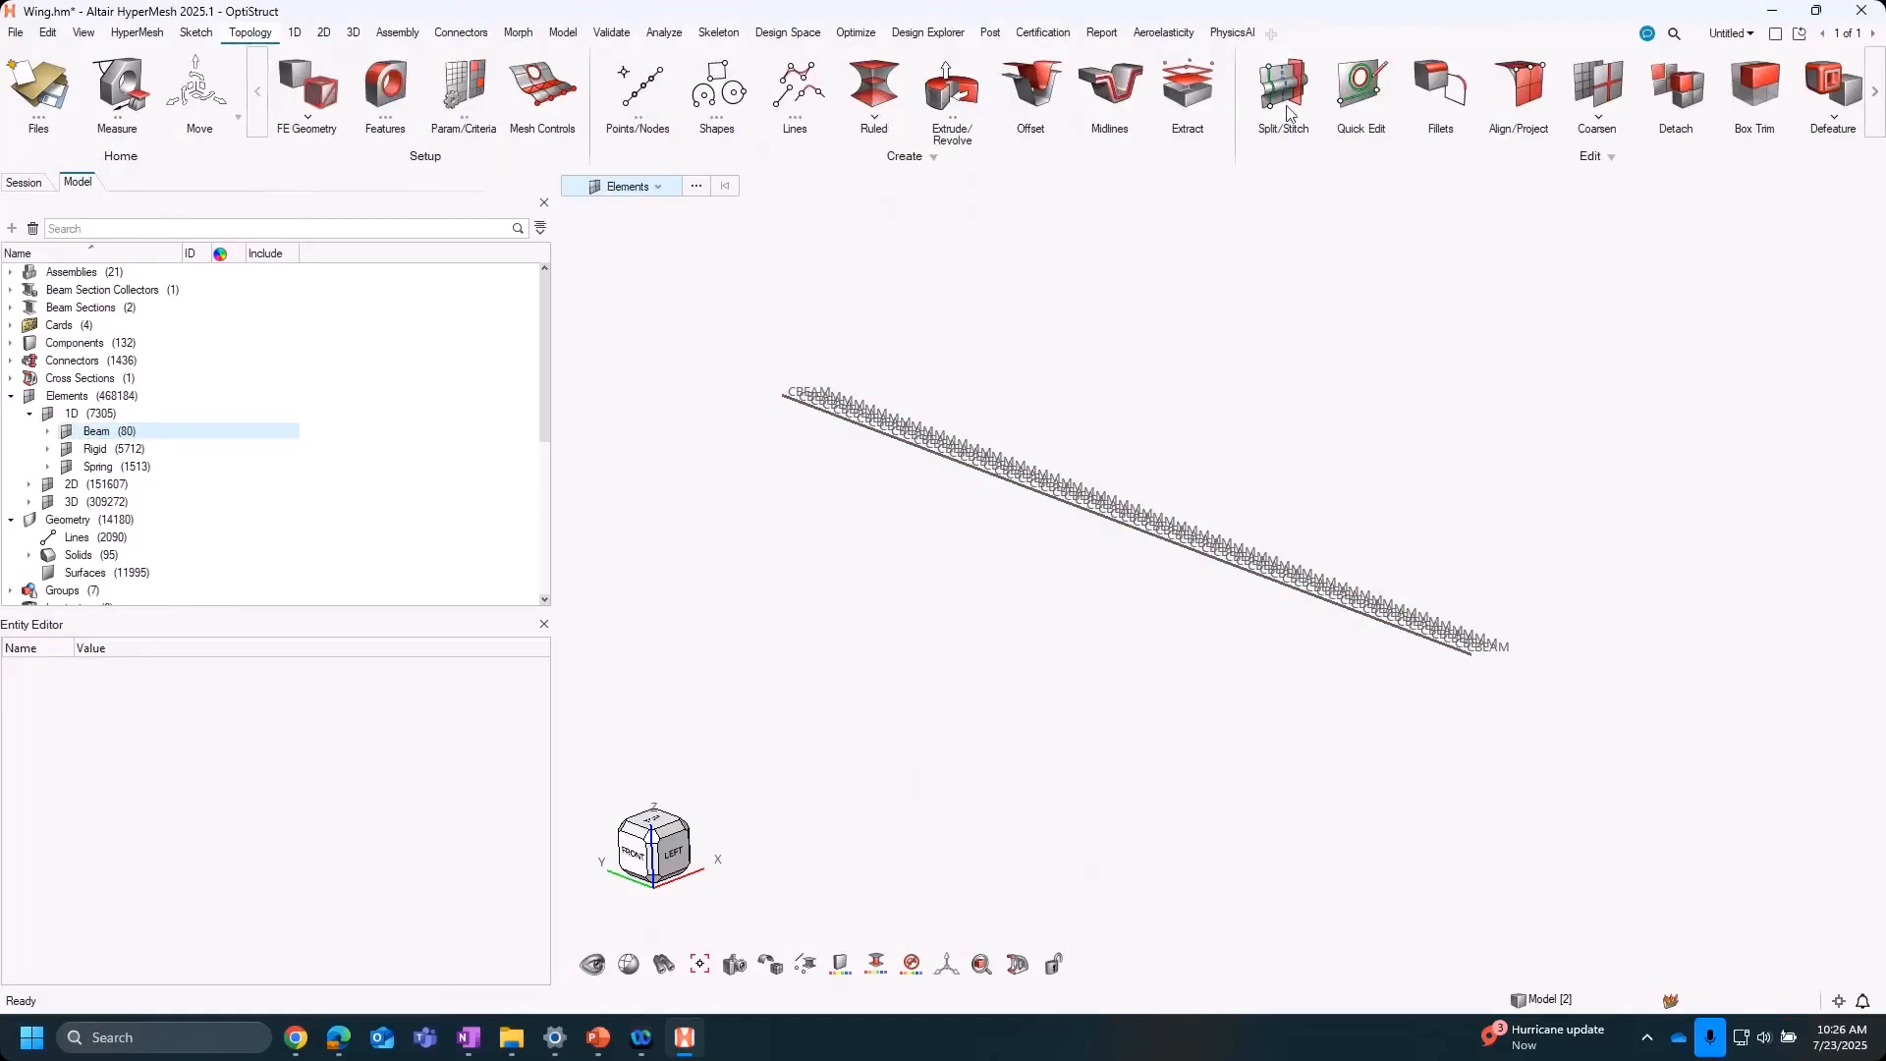
scroll(1361, 93, down, 1)
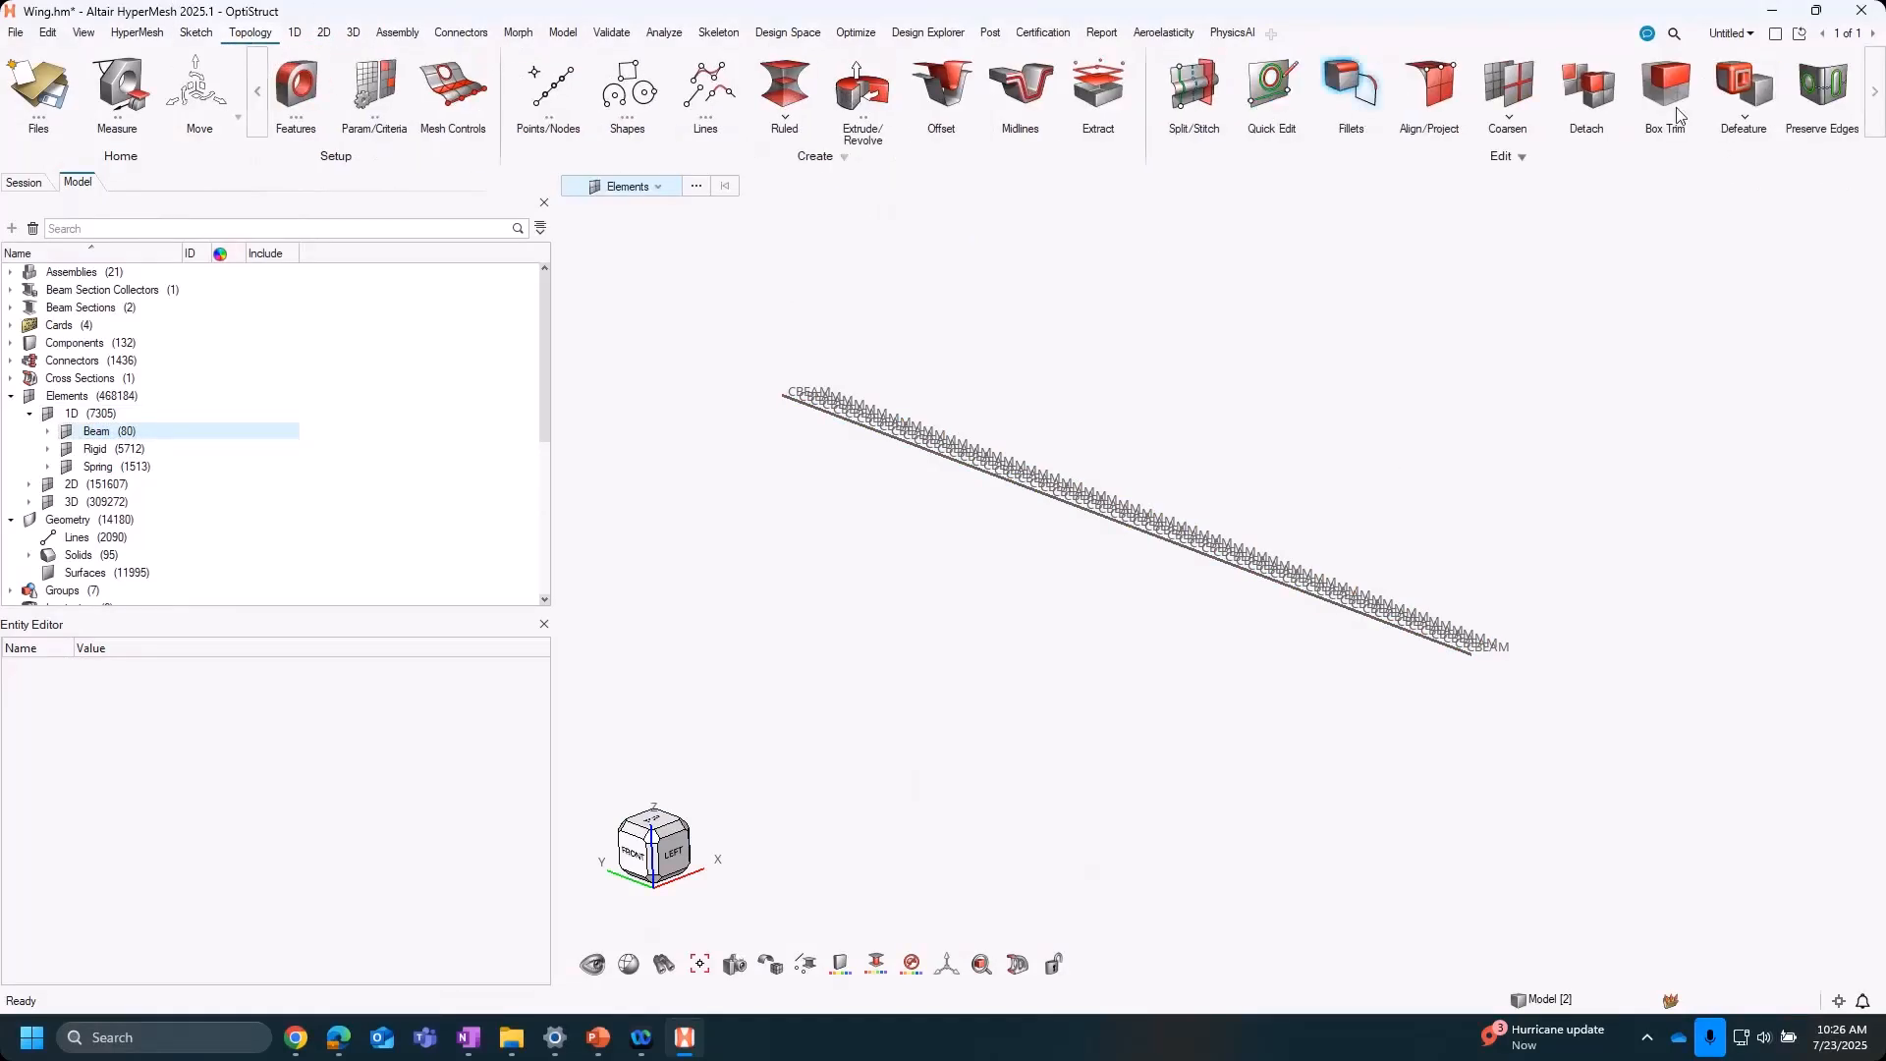
click(1510, 89)
click(1484, 203)
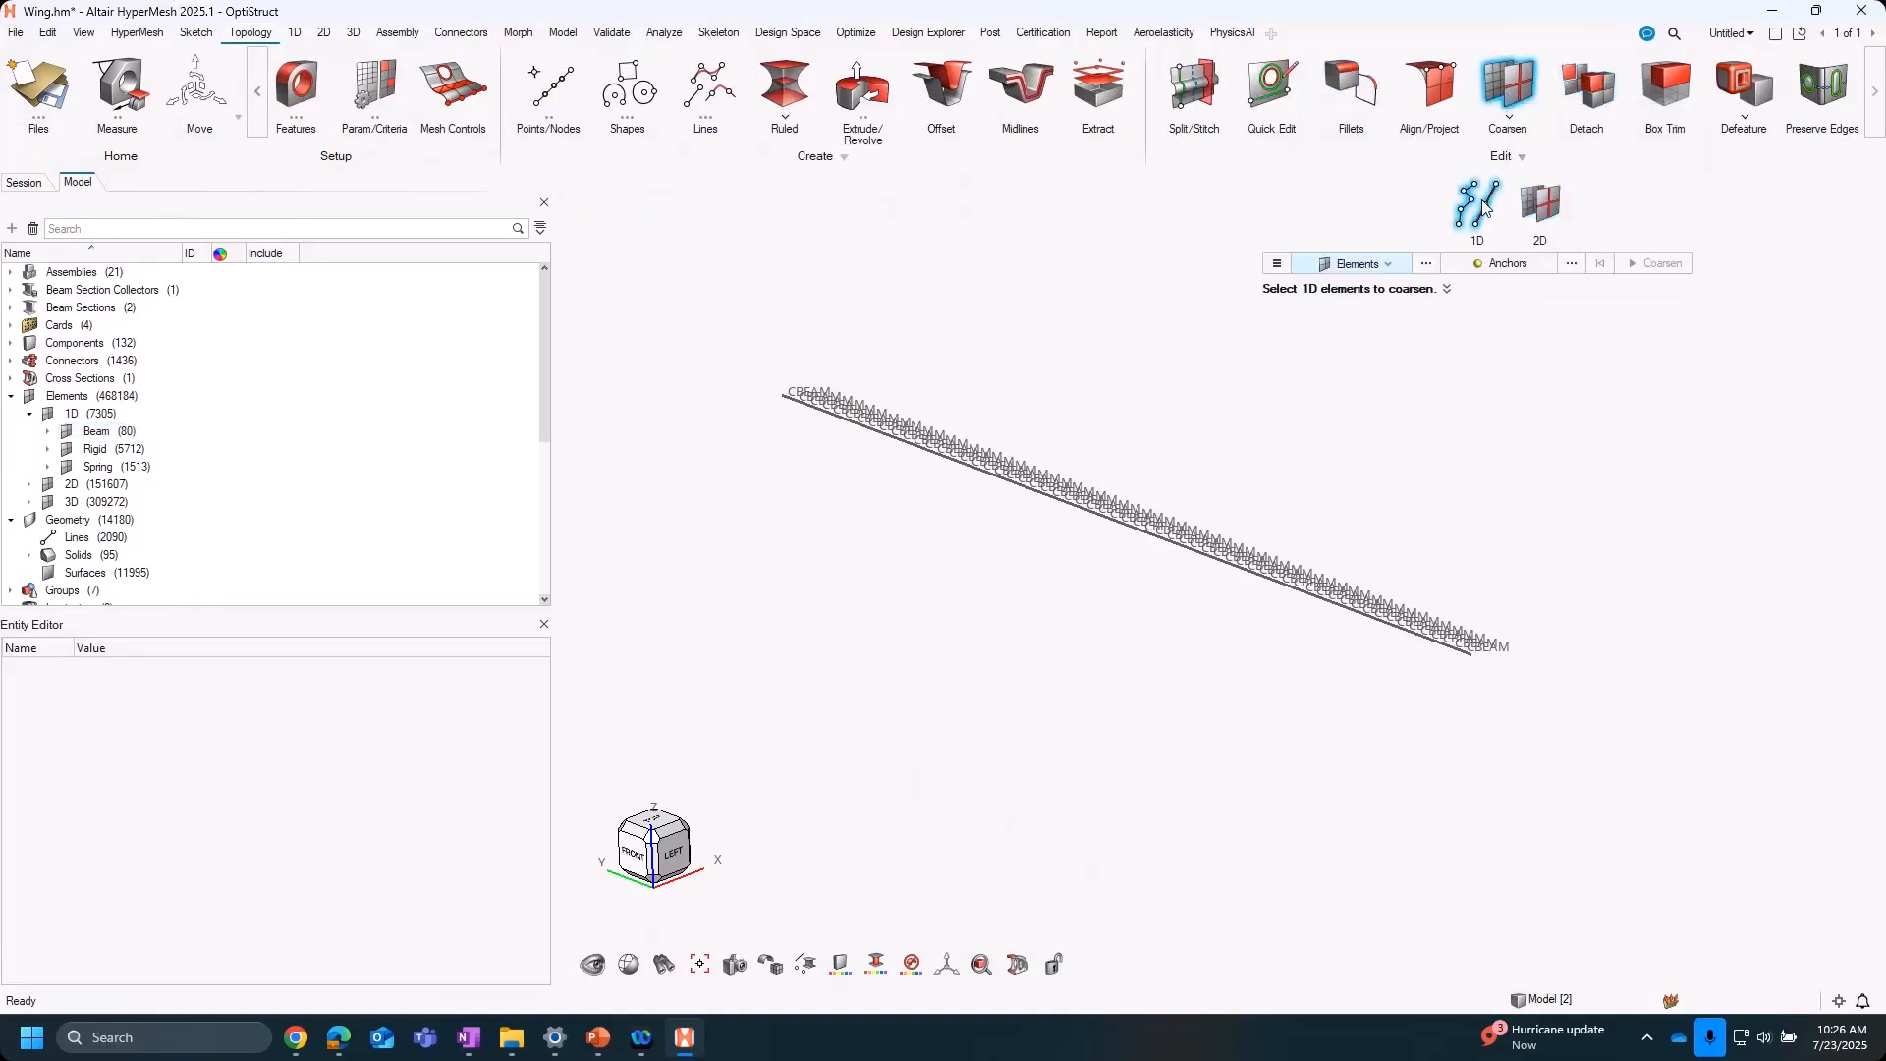
shift+drag(629, 270, 1657, 863)
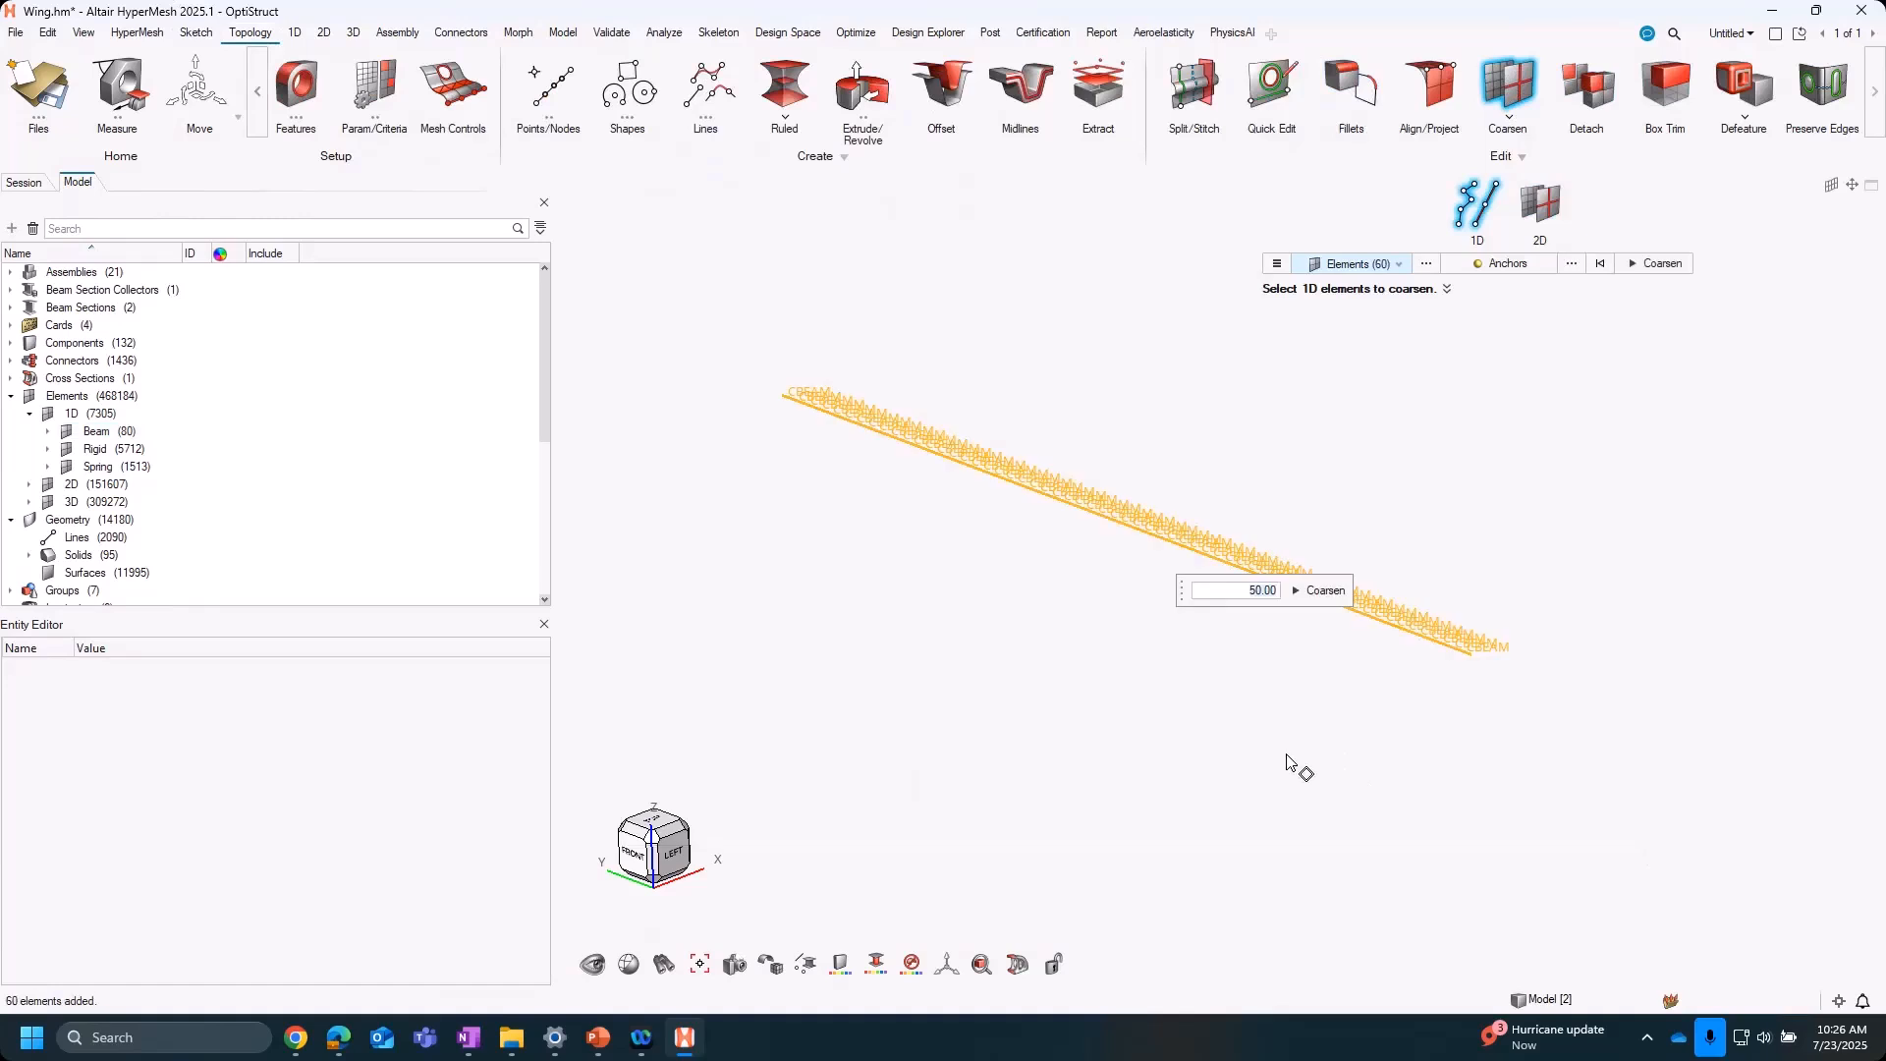
click(1327, 590)
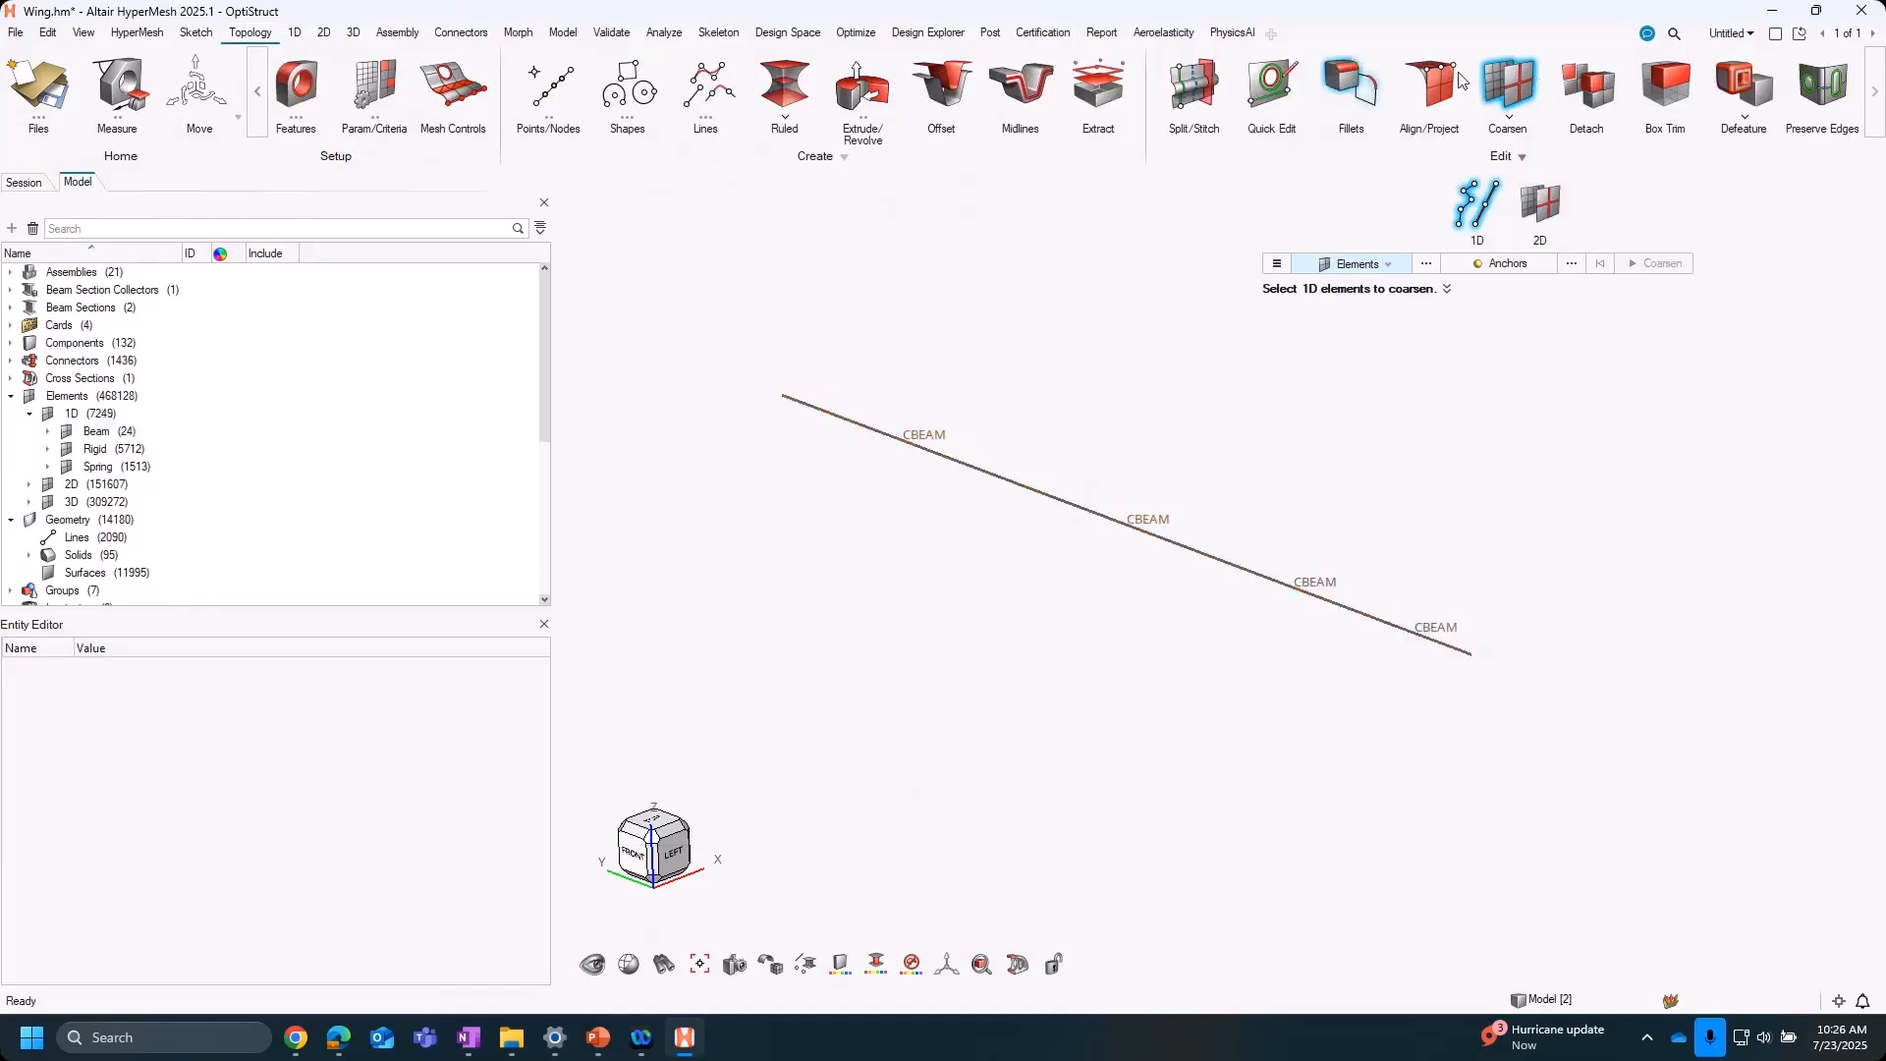
click(1511, 86)
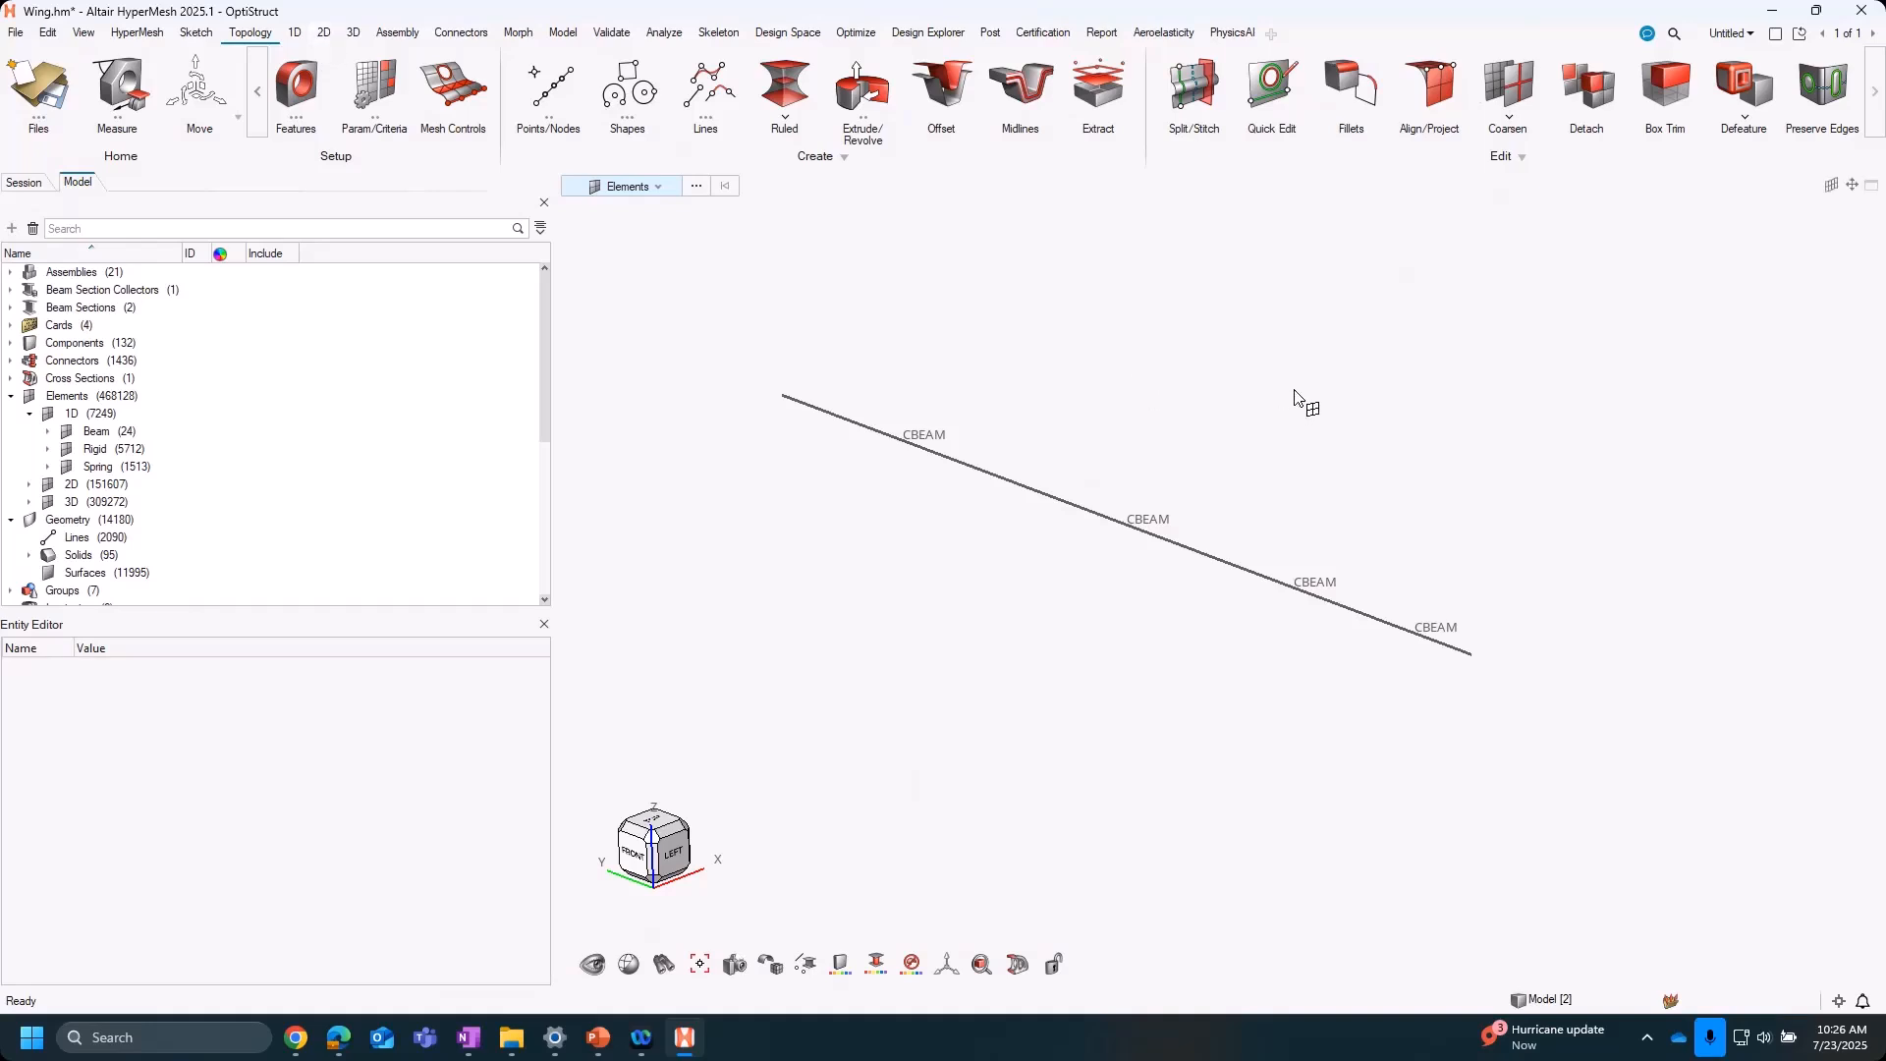
click(843, 94)
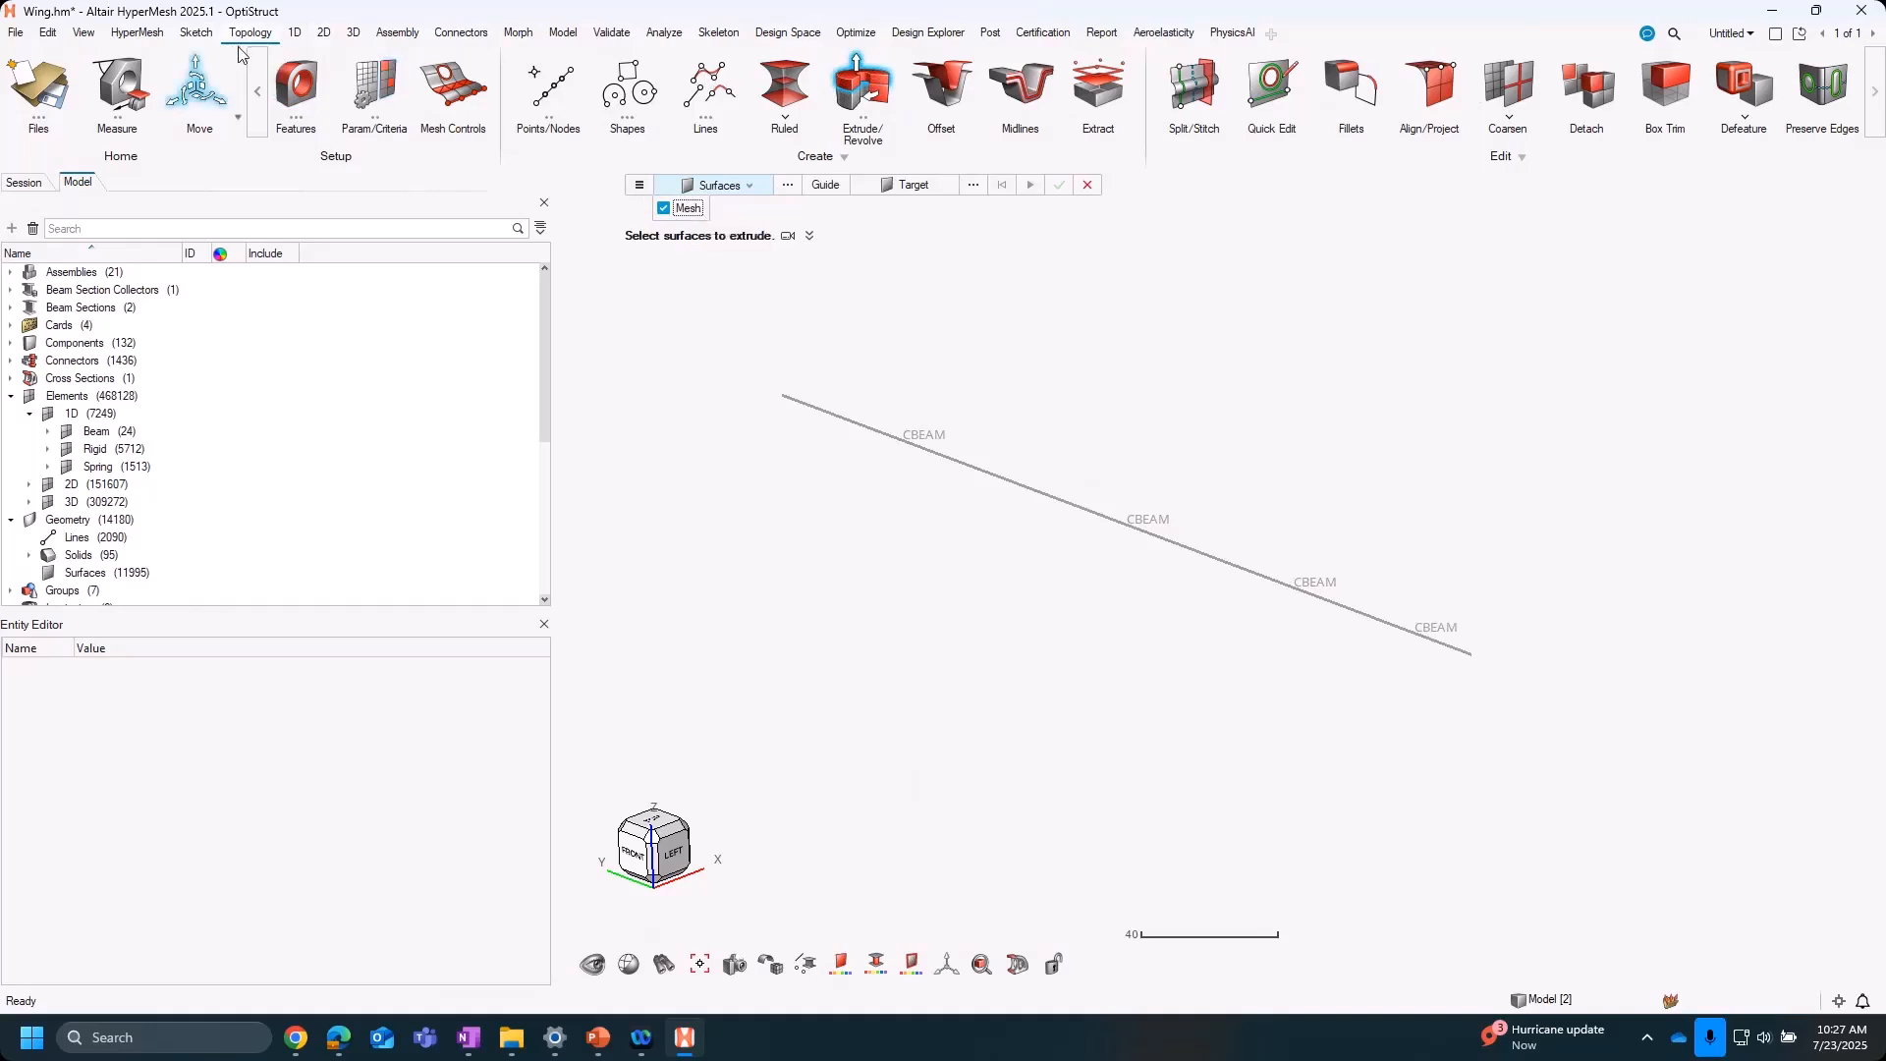
click(253, 99)
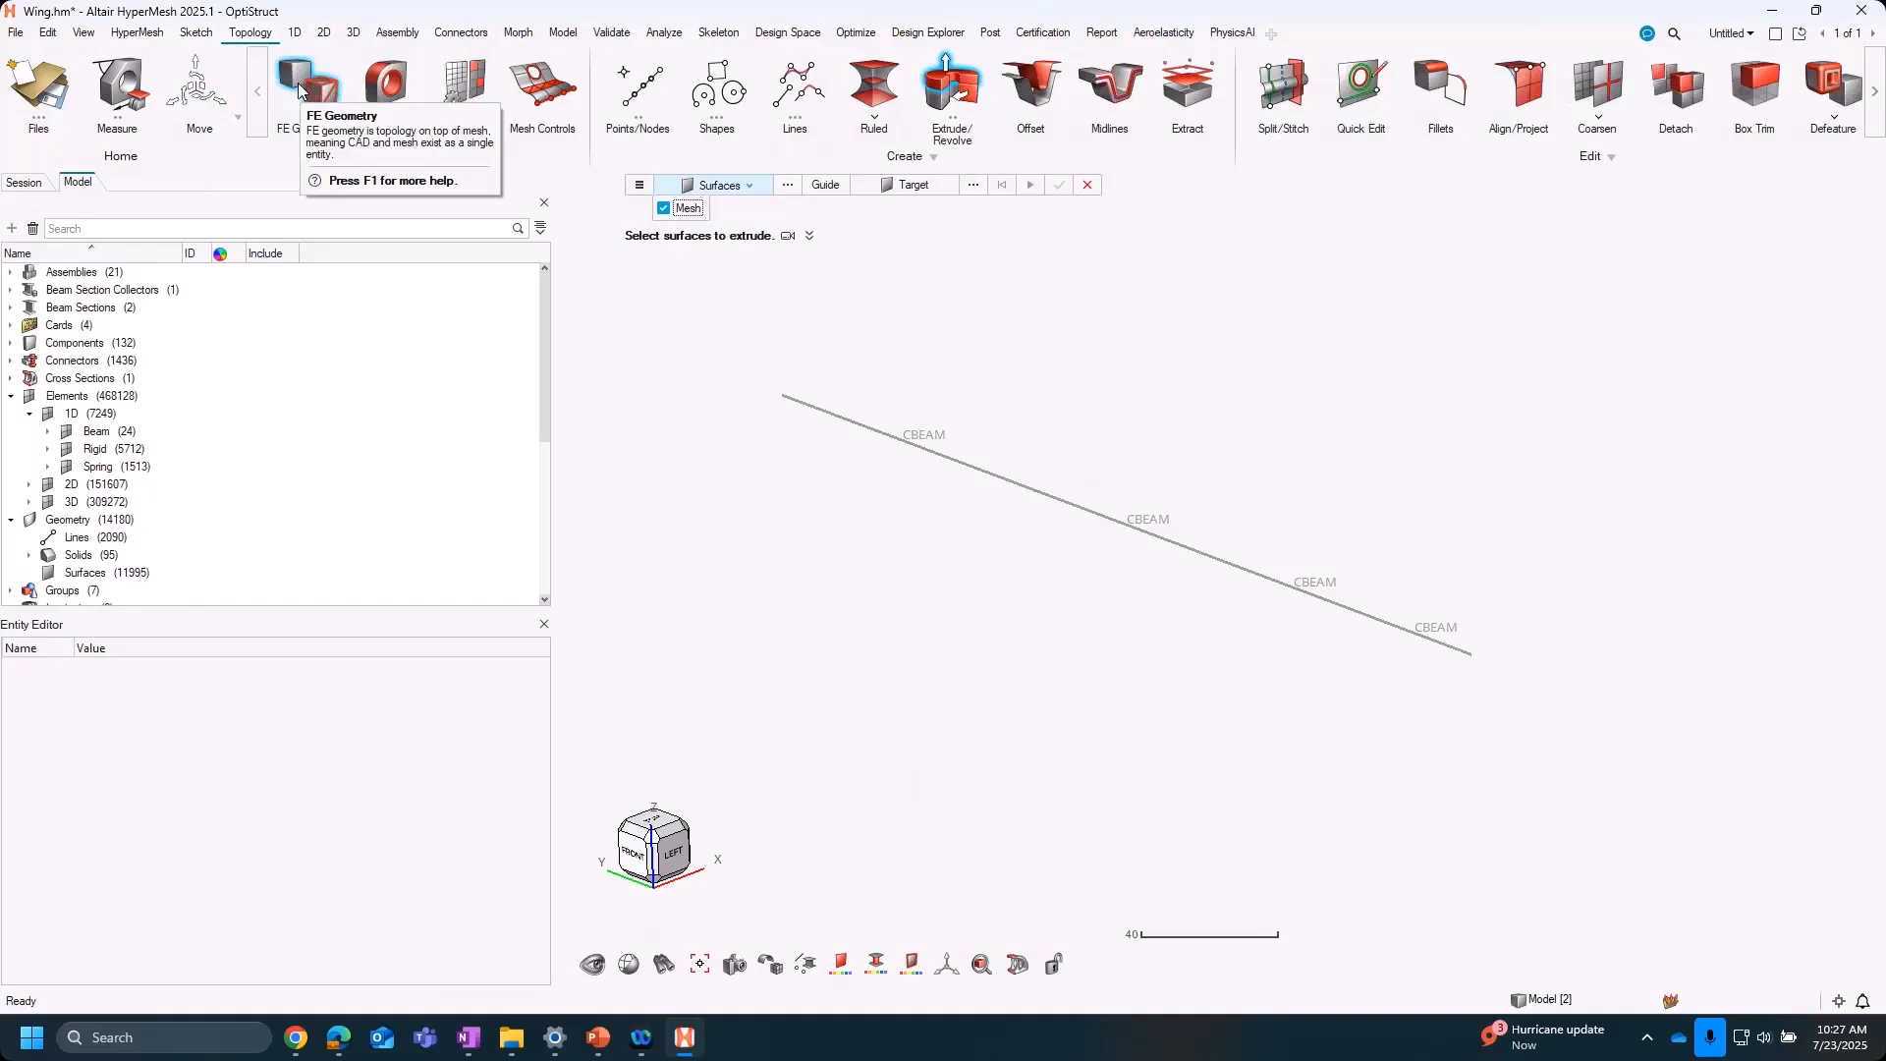
click(941, 76)
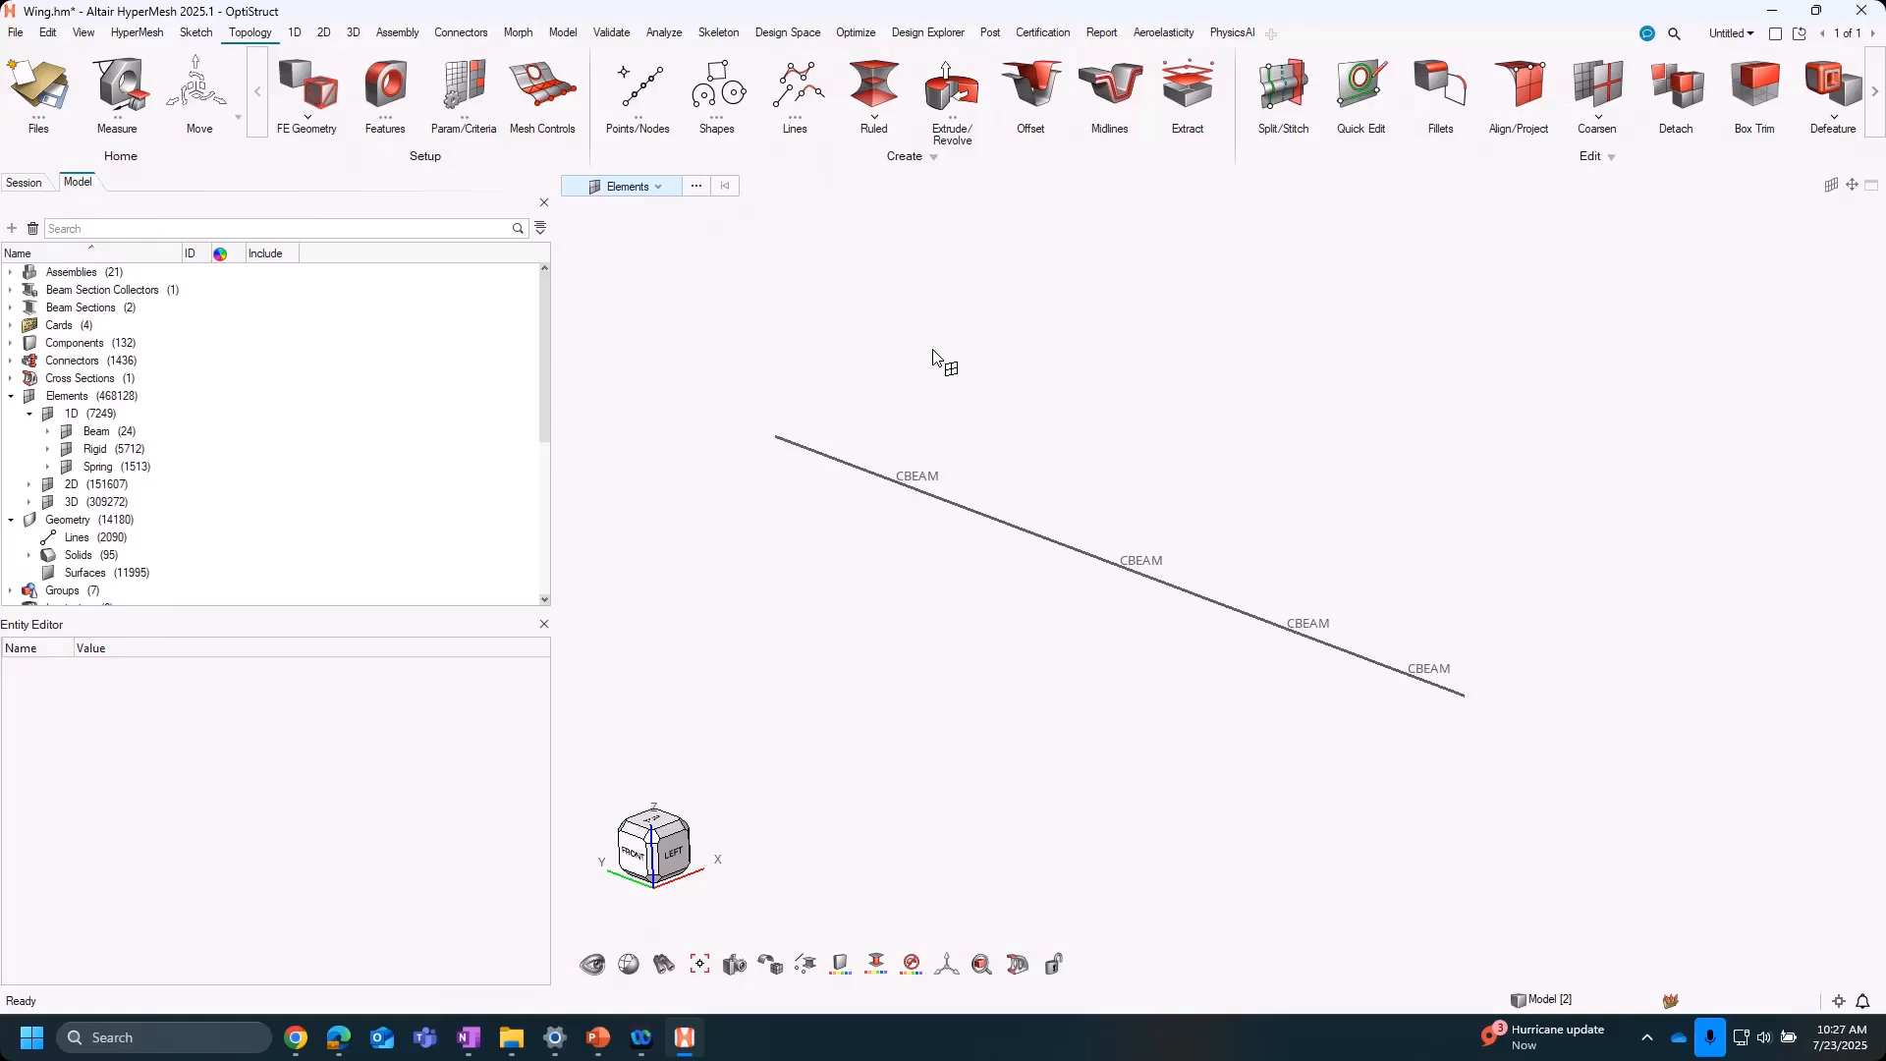
Show all elements of the wing model again and bring the wing into view
key(a)
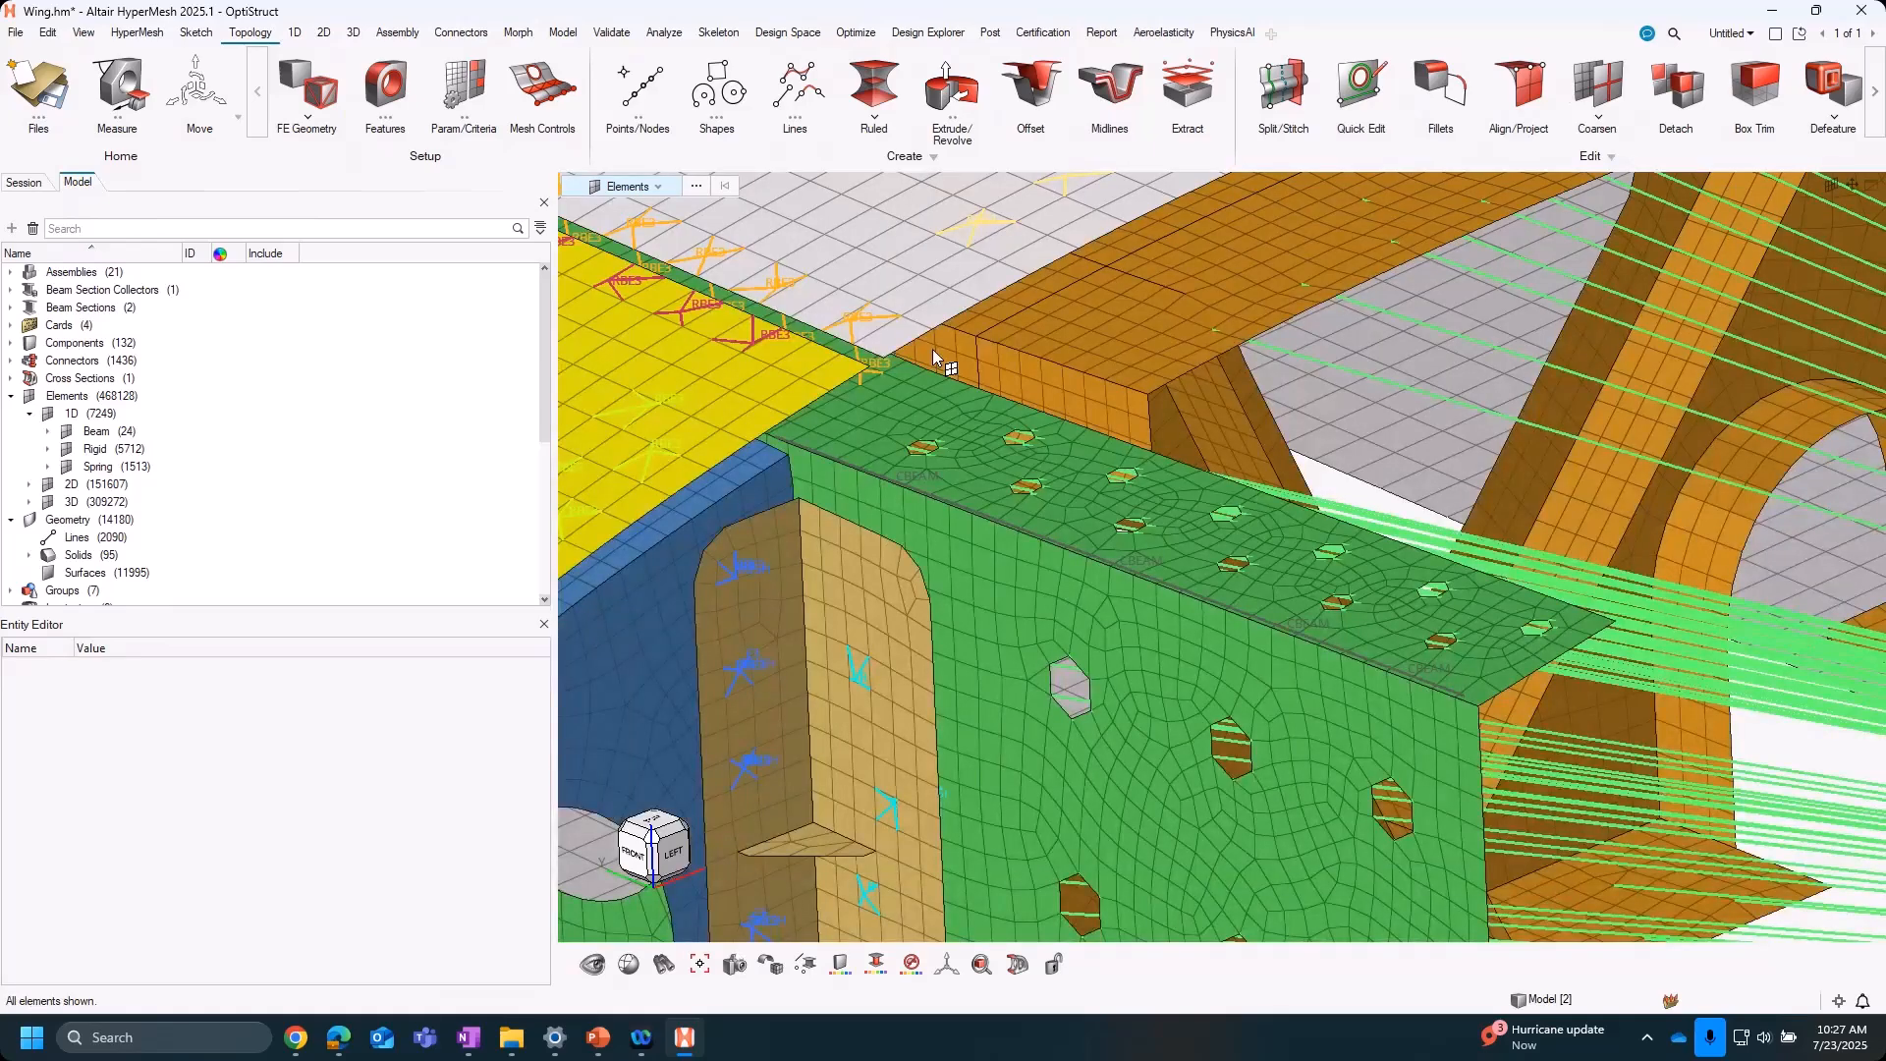
scroll(934, 350, down, 5)
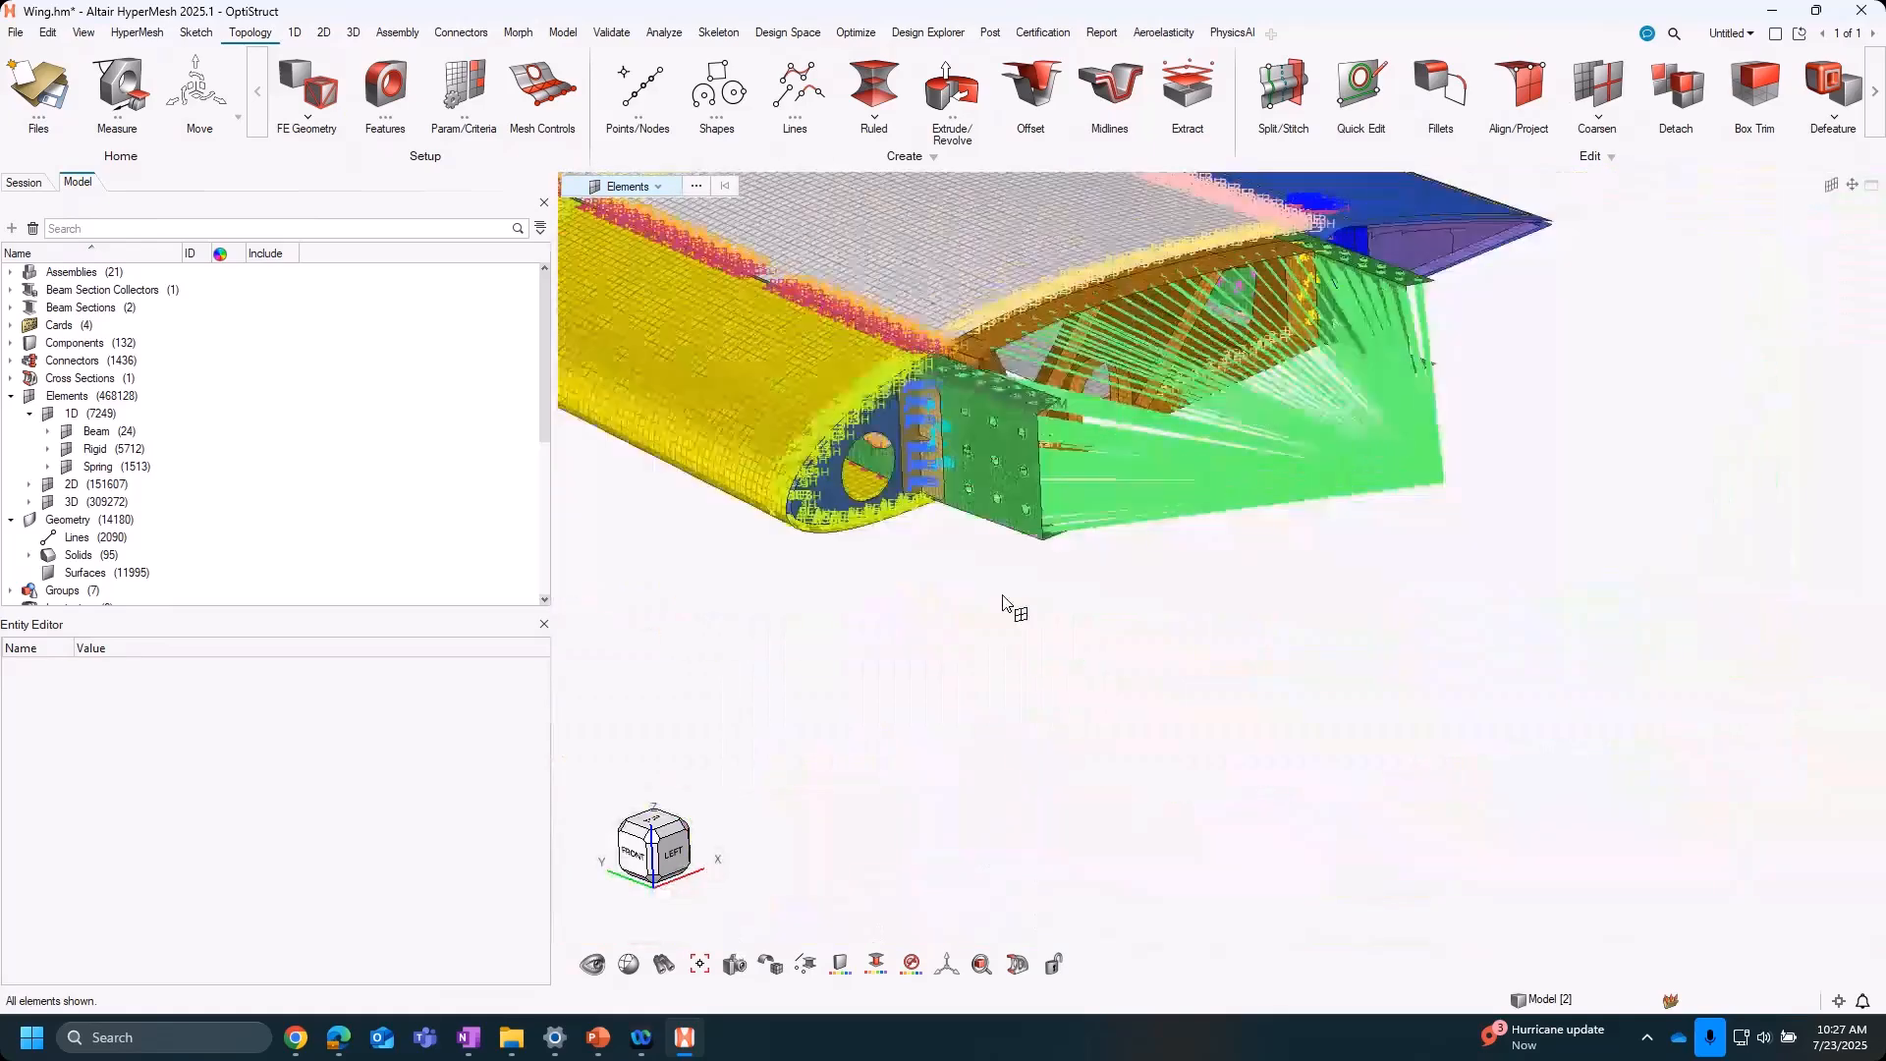
scroll(1243, 855, up, 3)
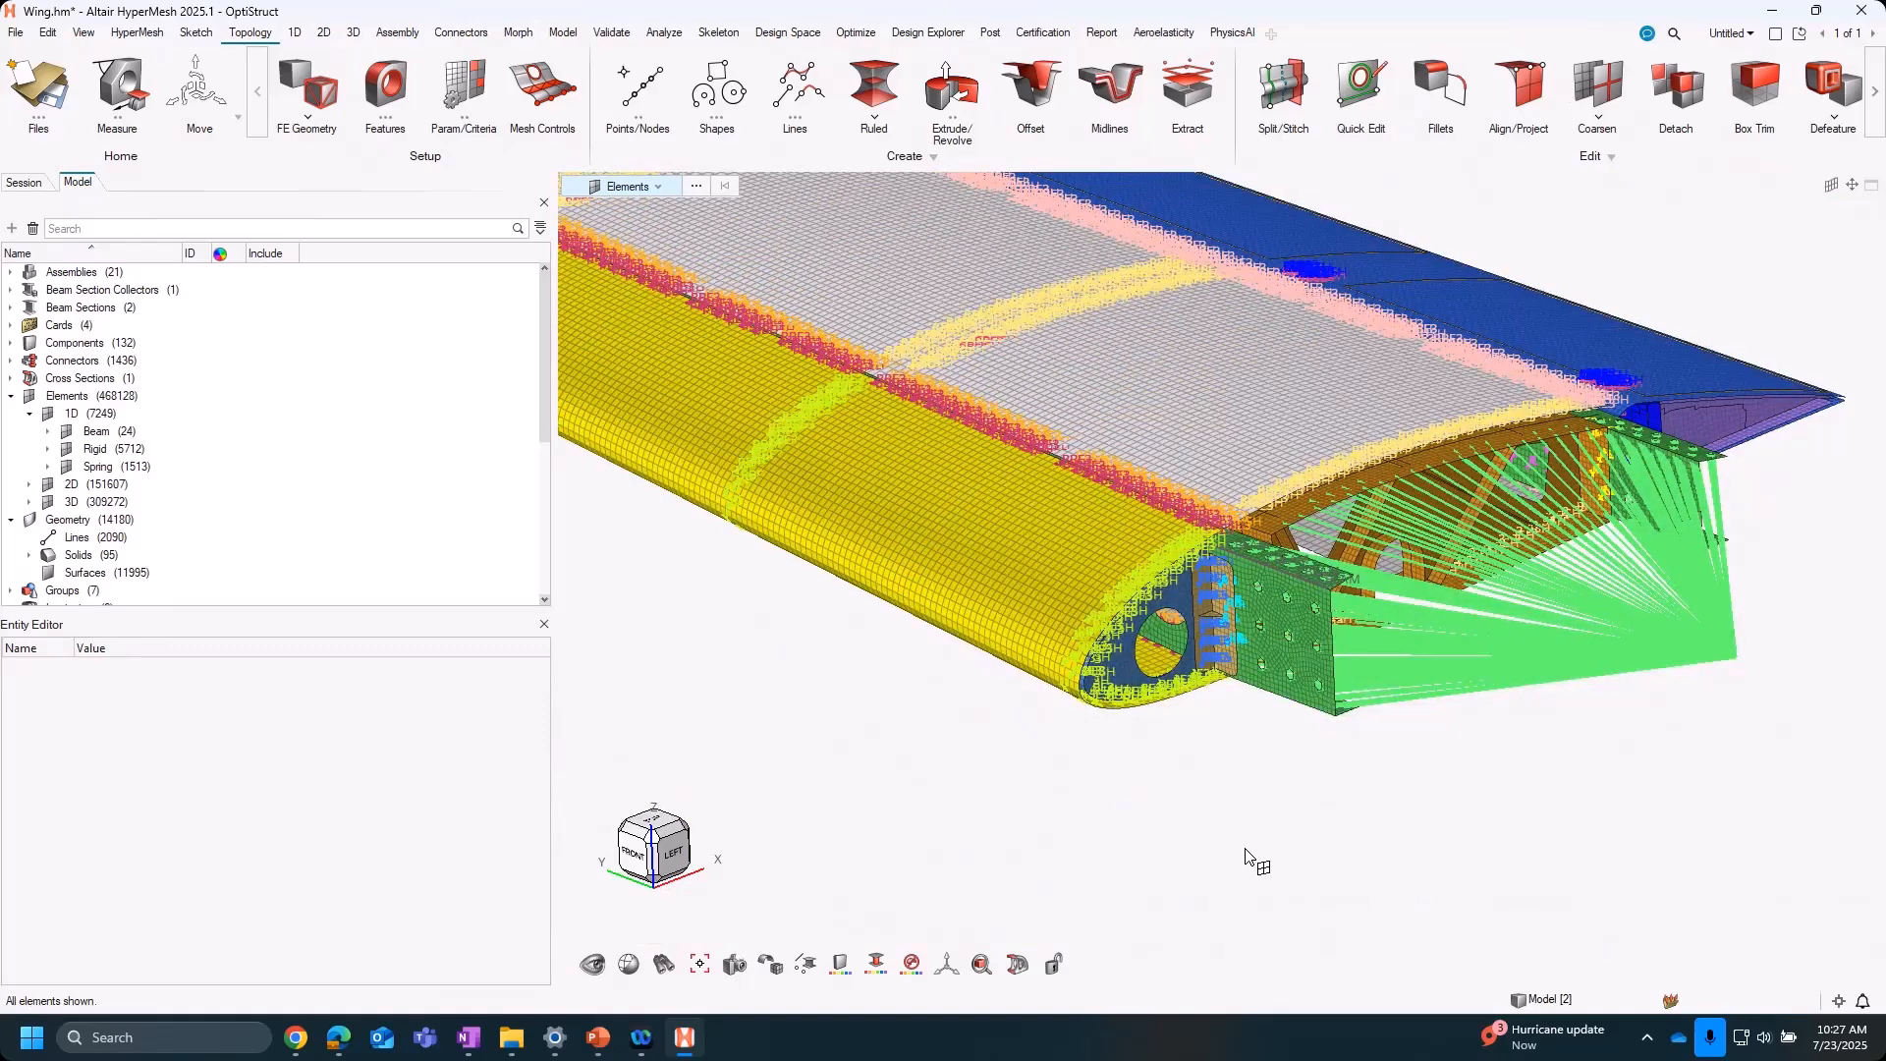
scroll(1238, 856, down, 1)
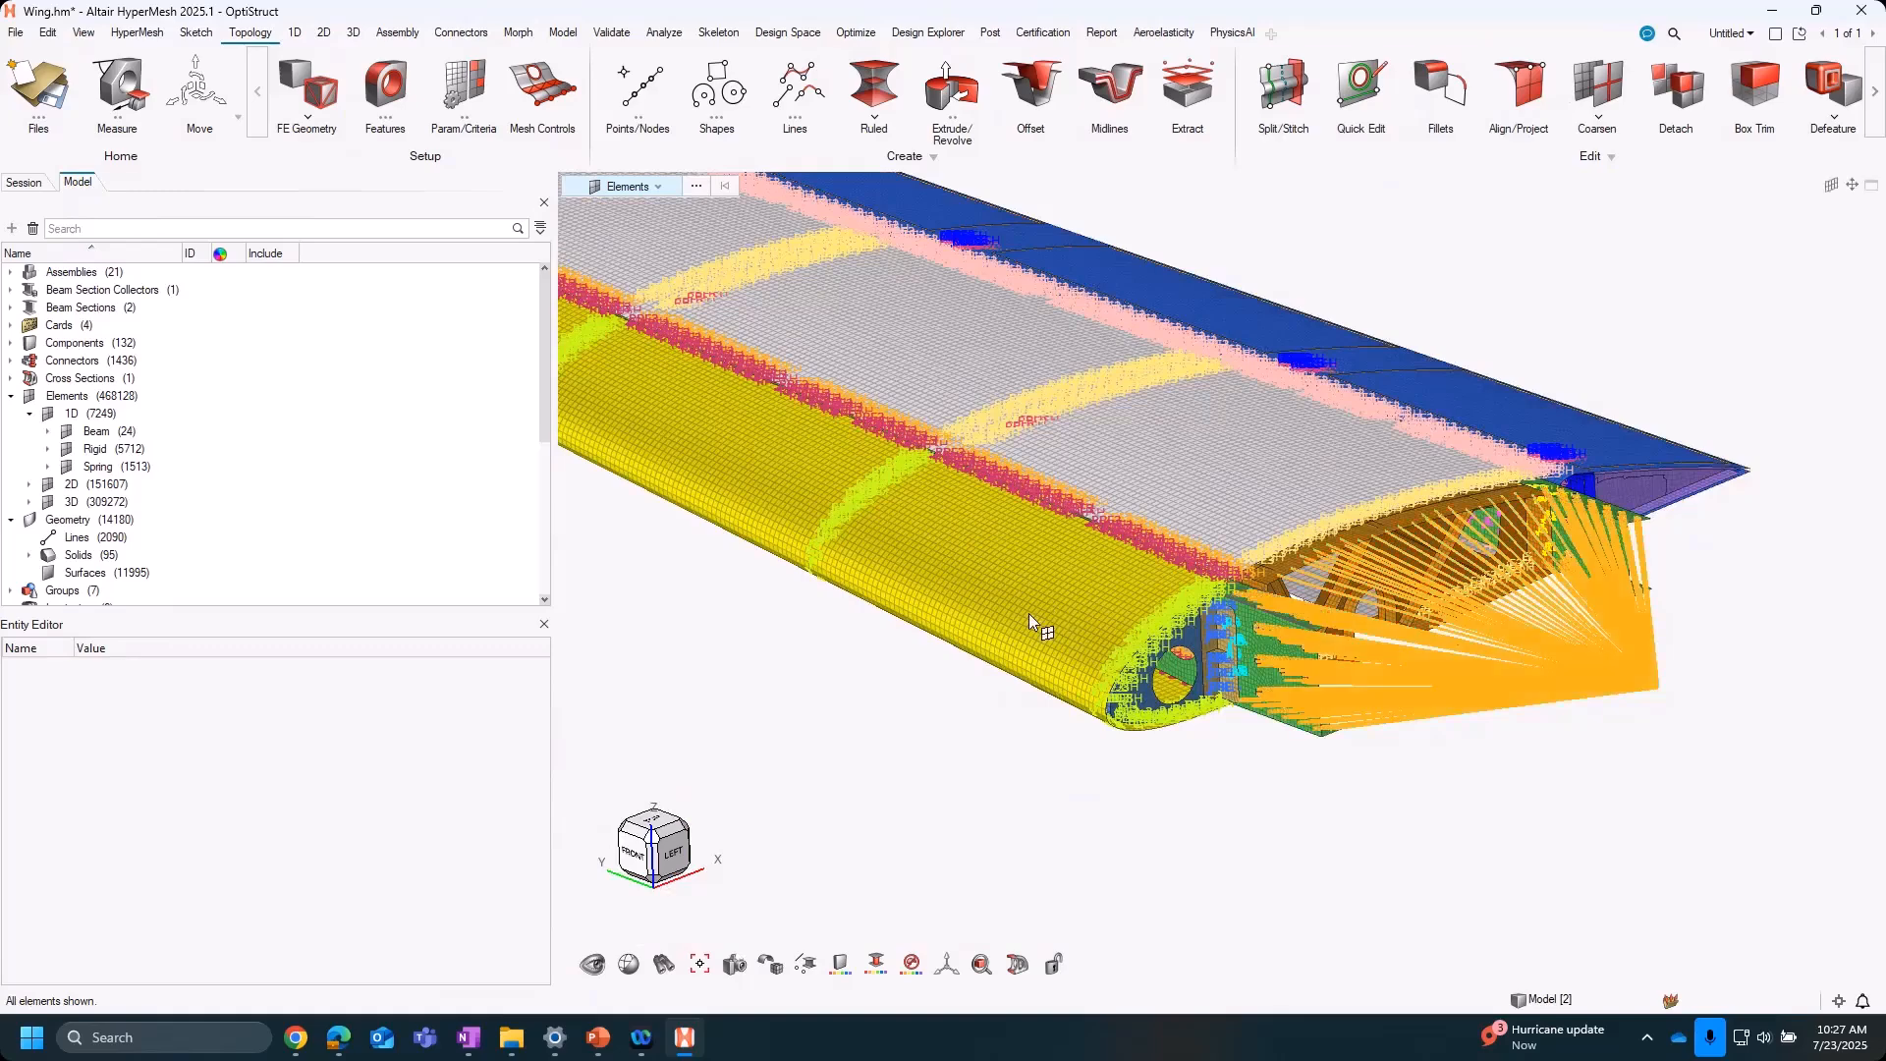
scroll(1102, 739, up, 2)
right_drag(1102, 738, 1124, 733)
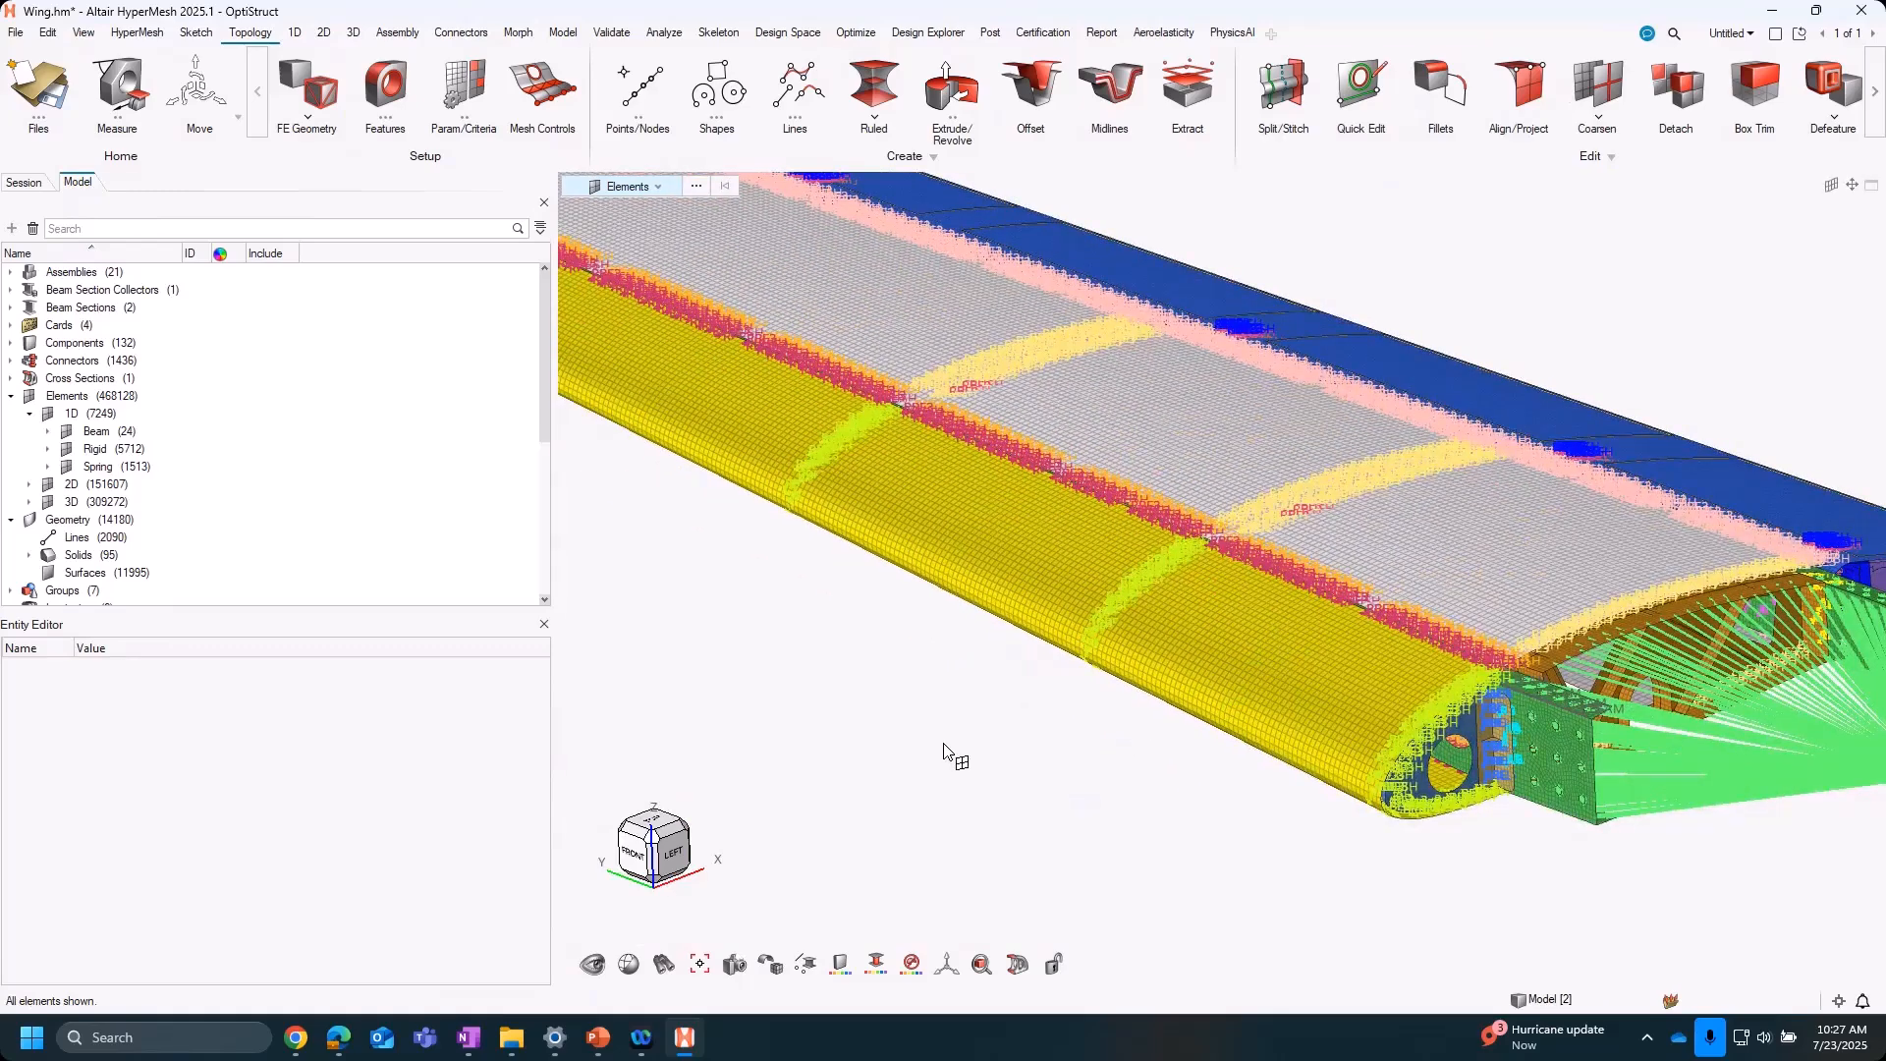
scroll(943, 752, down, 1)
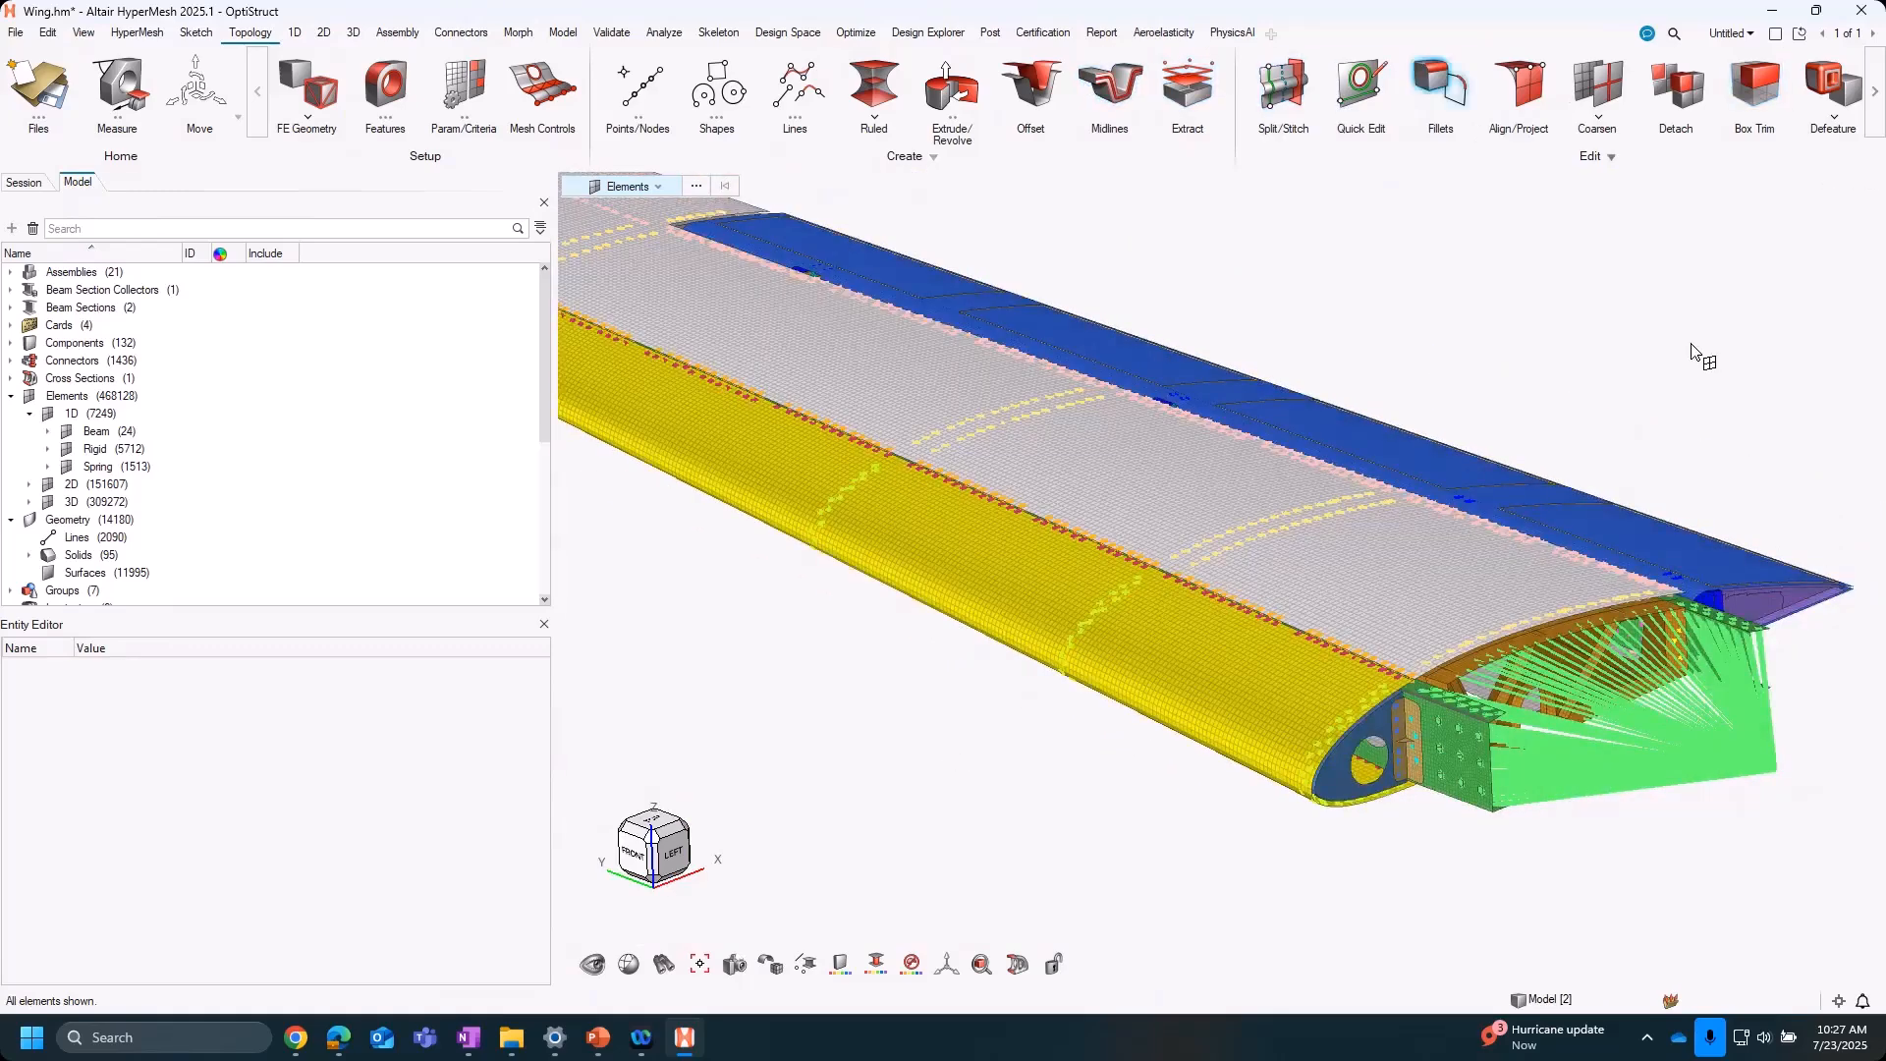
right_drag(1697, 355, 1605, 416)
scroll(1668, 106, down, 1)
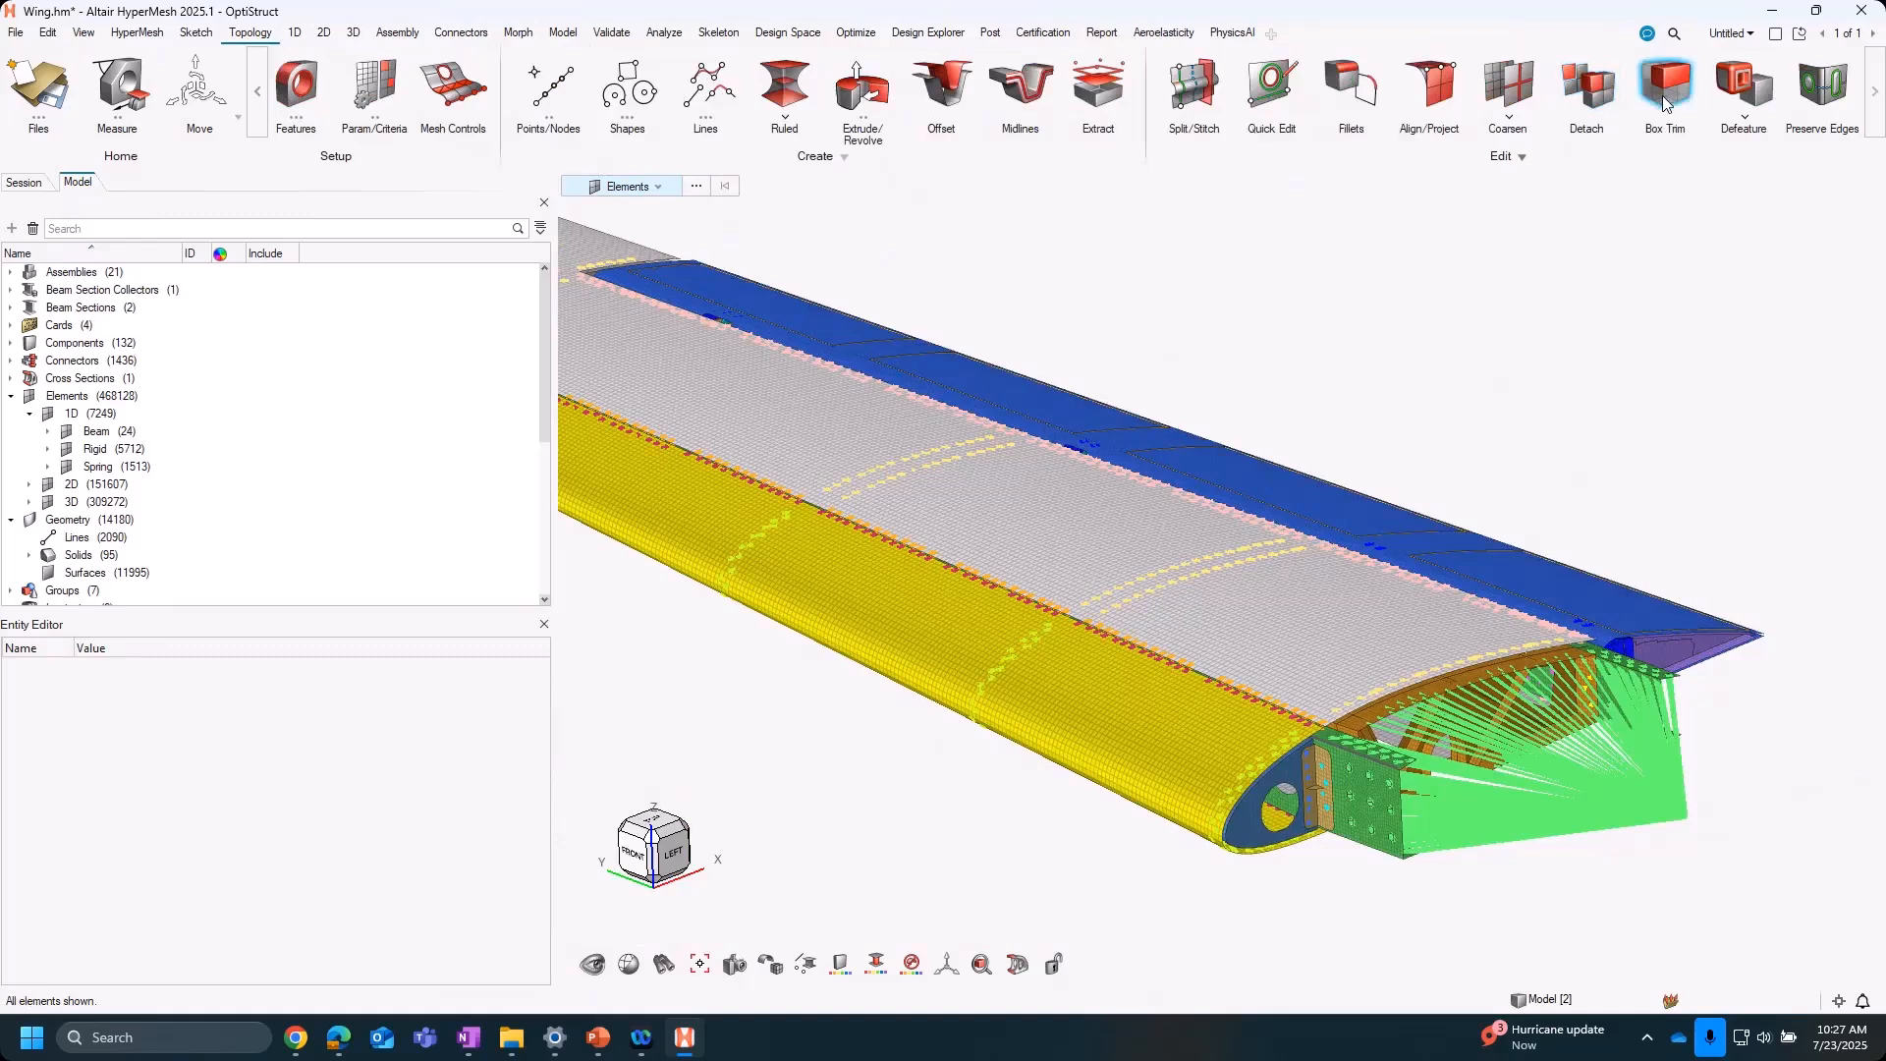
Start splitting 2D elements with the split method set to Layer
click(331, 33)
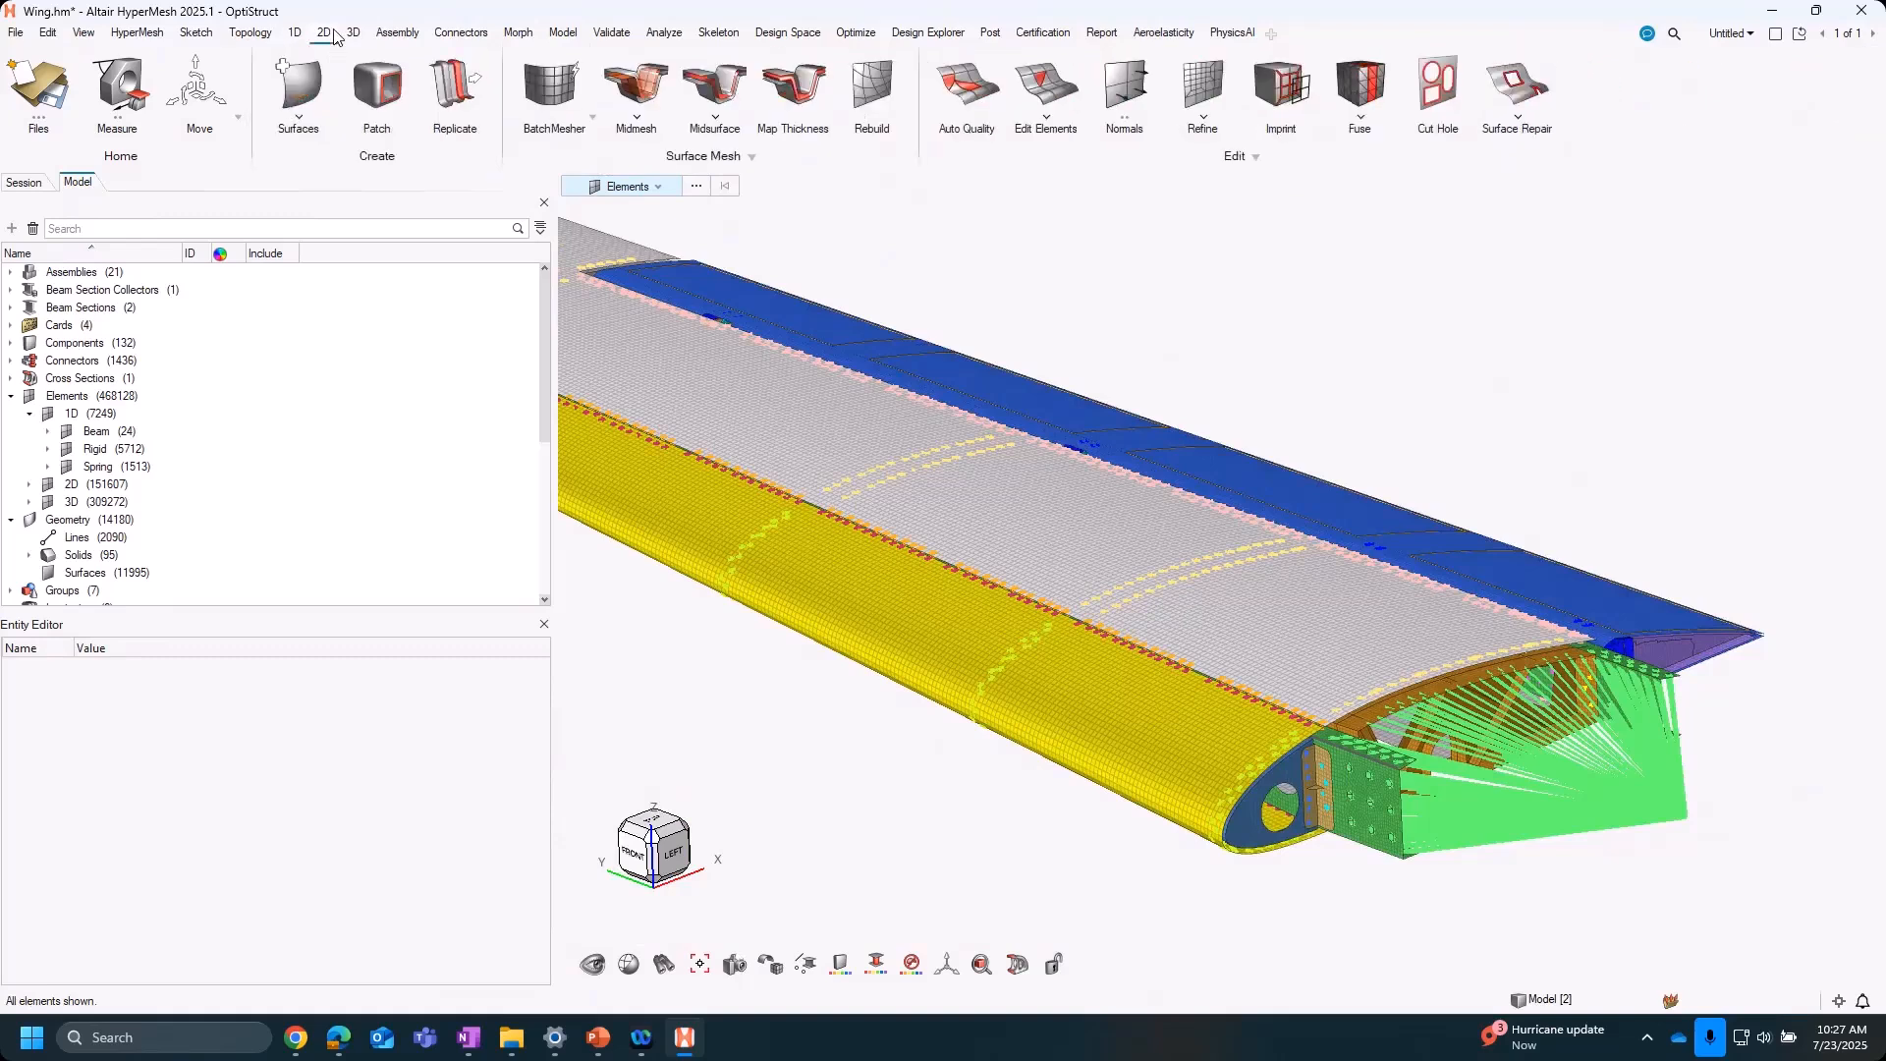
click(1047, 88)
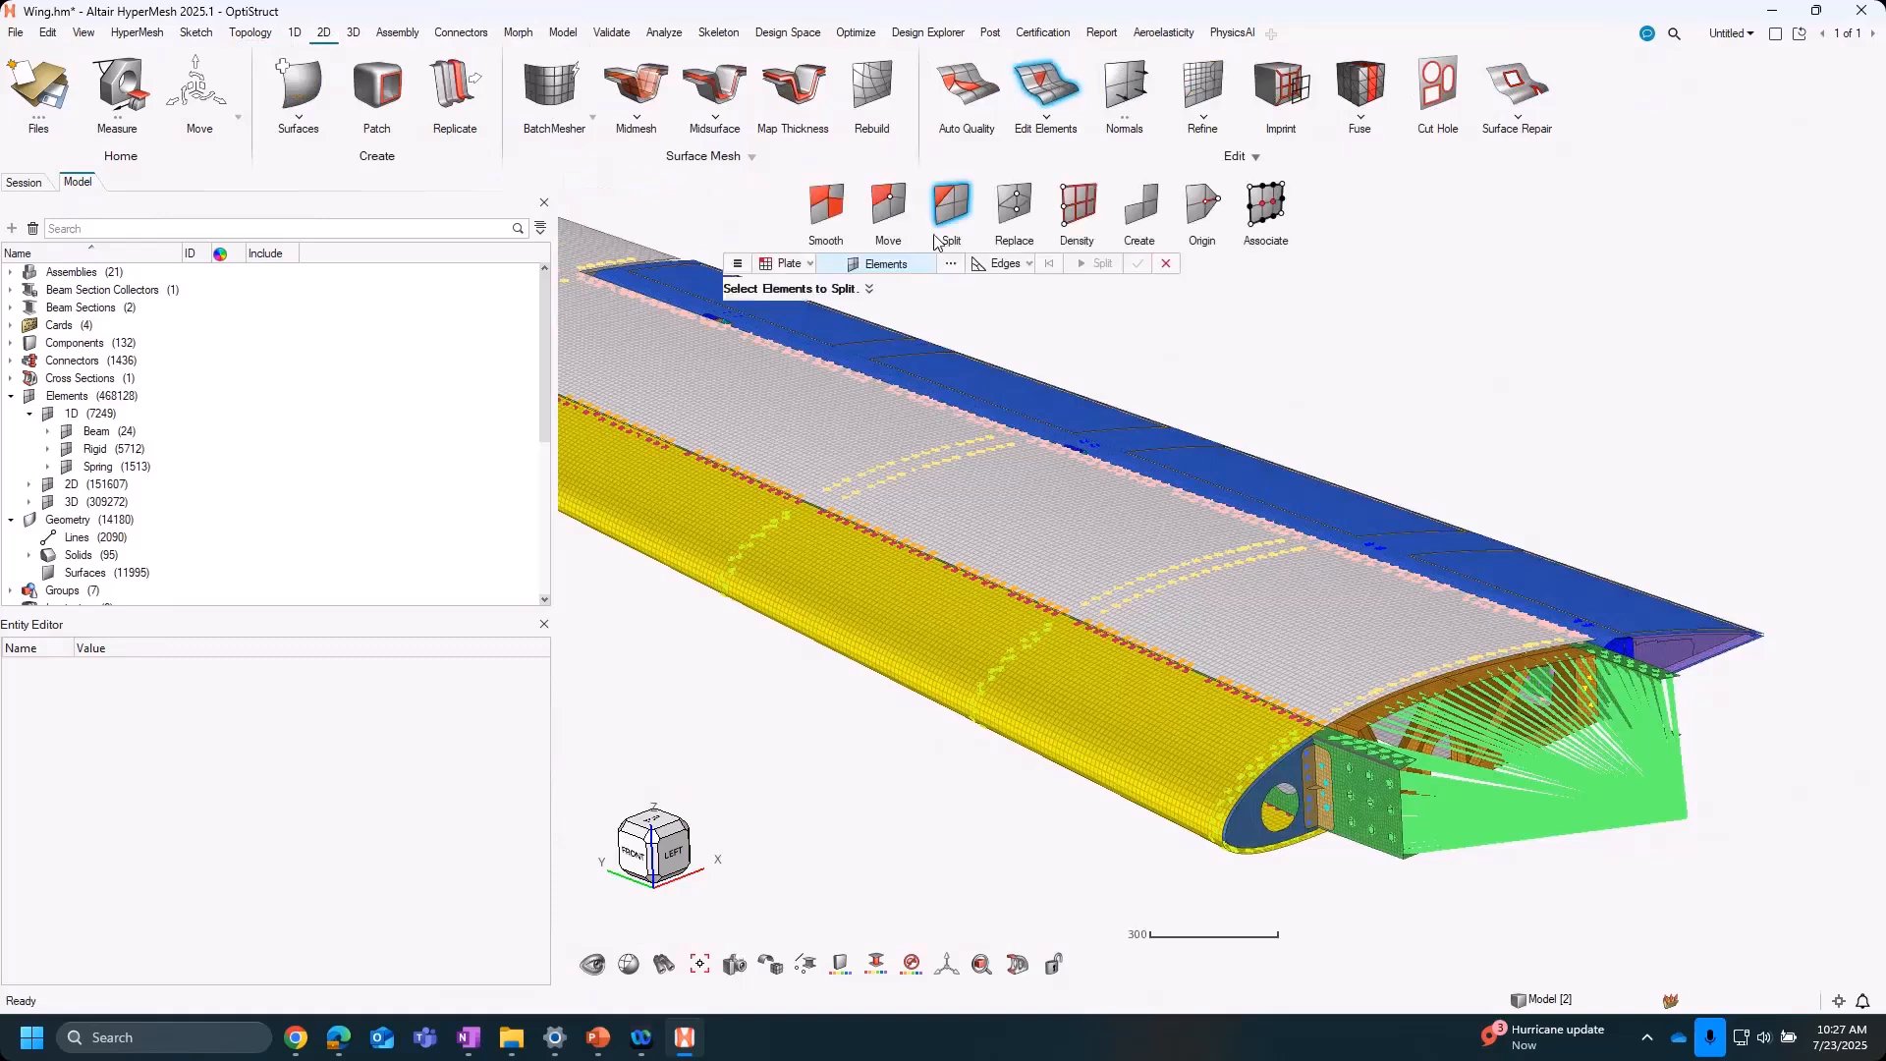
click(789, 264)
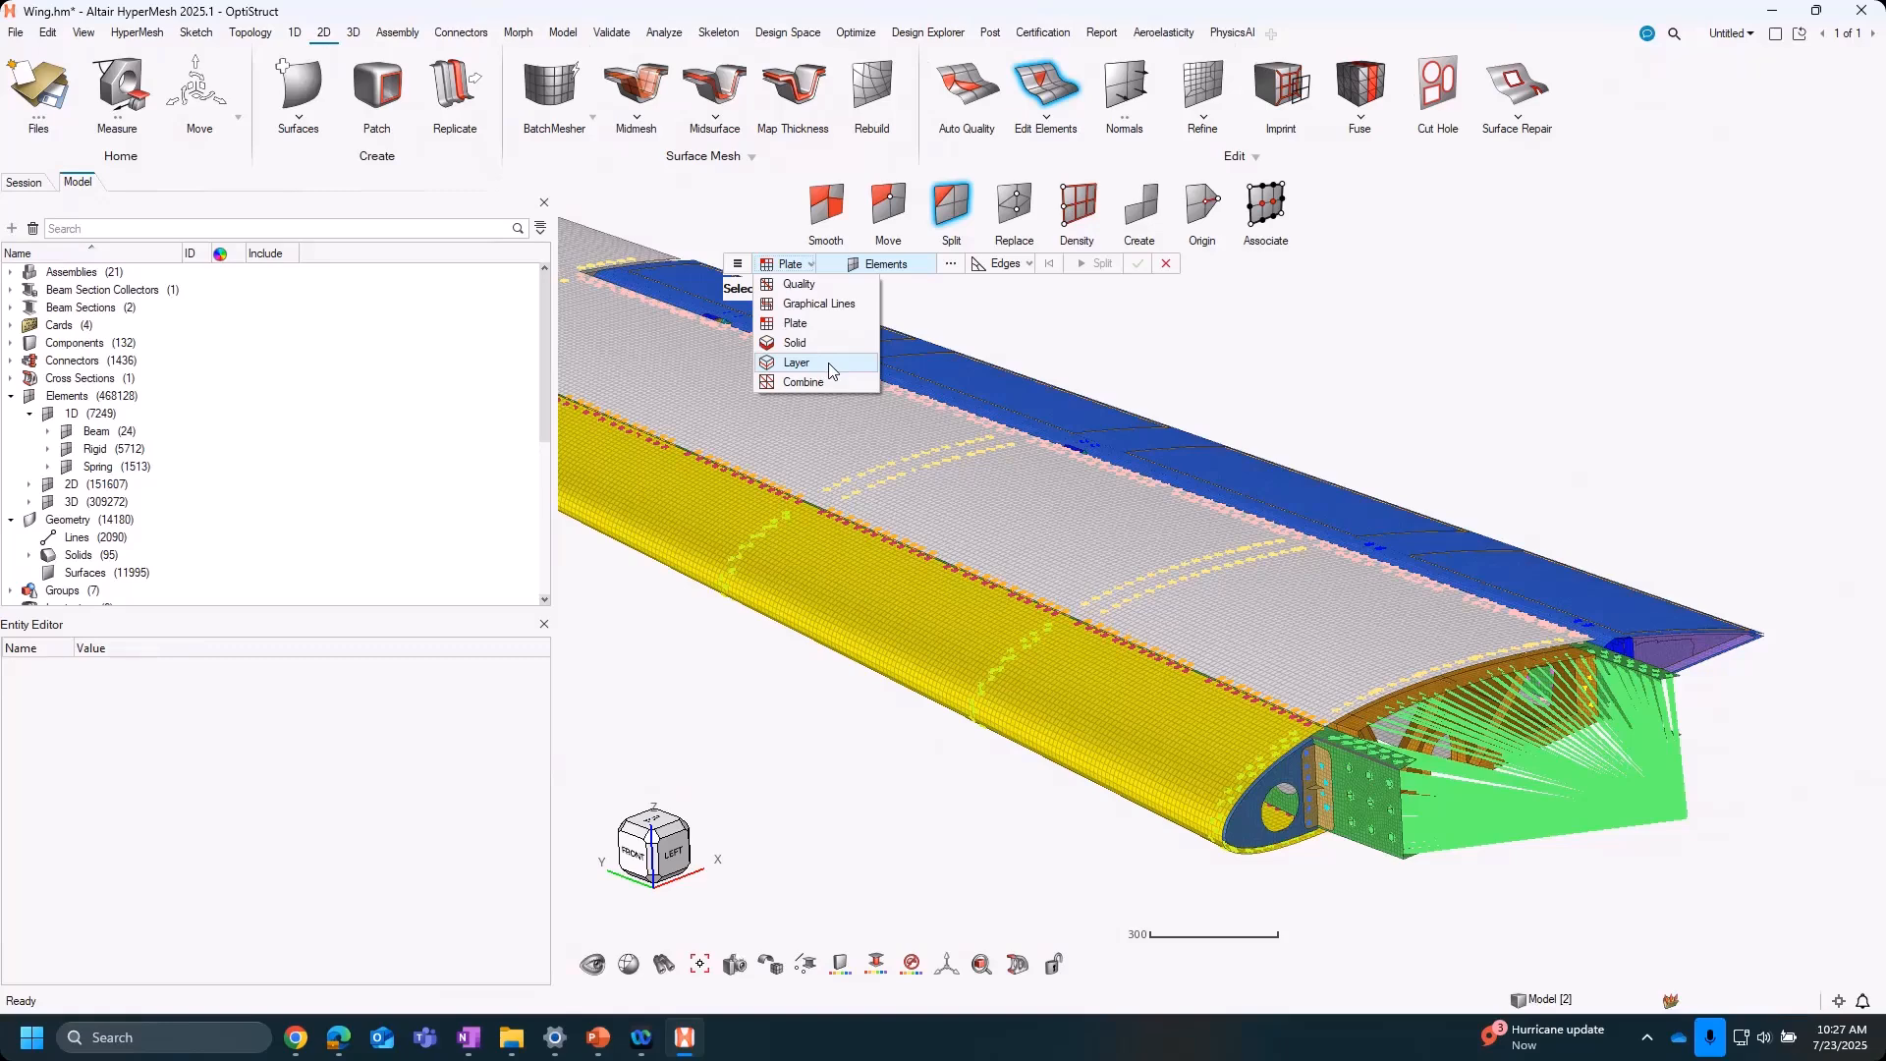
click(798, 363)
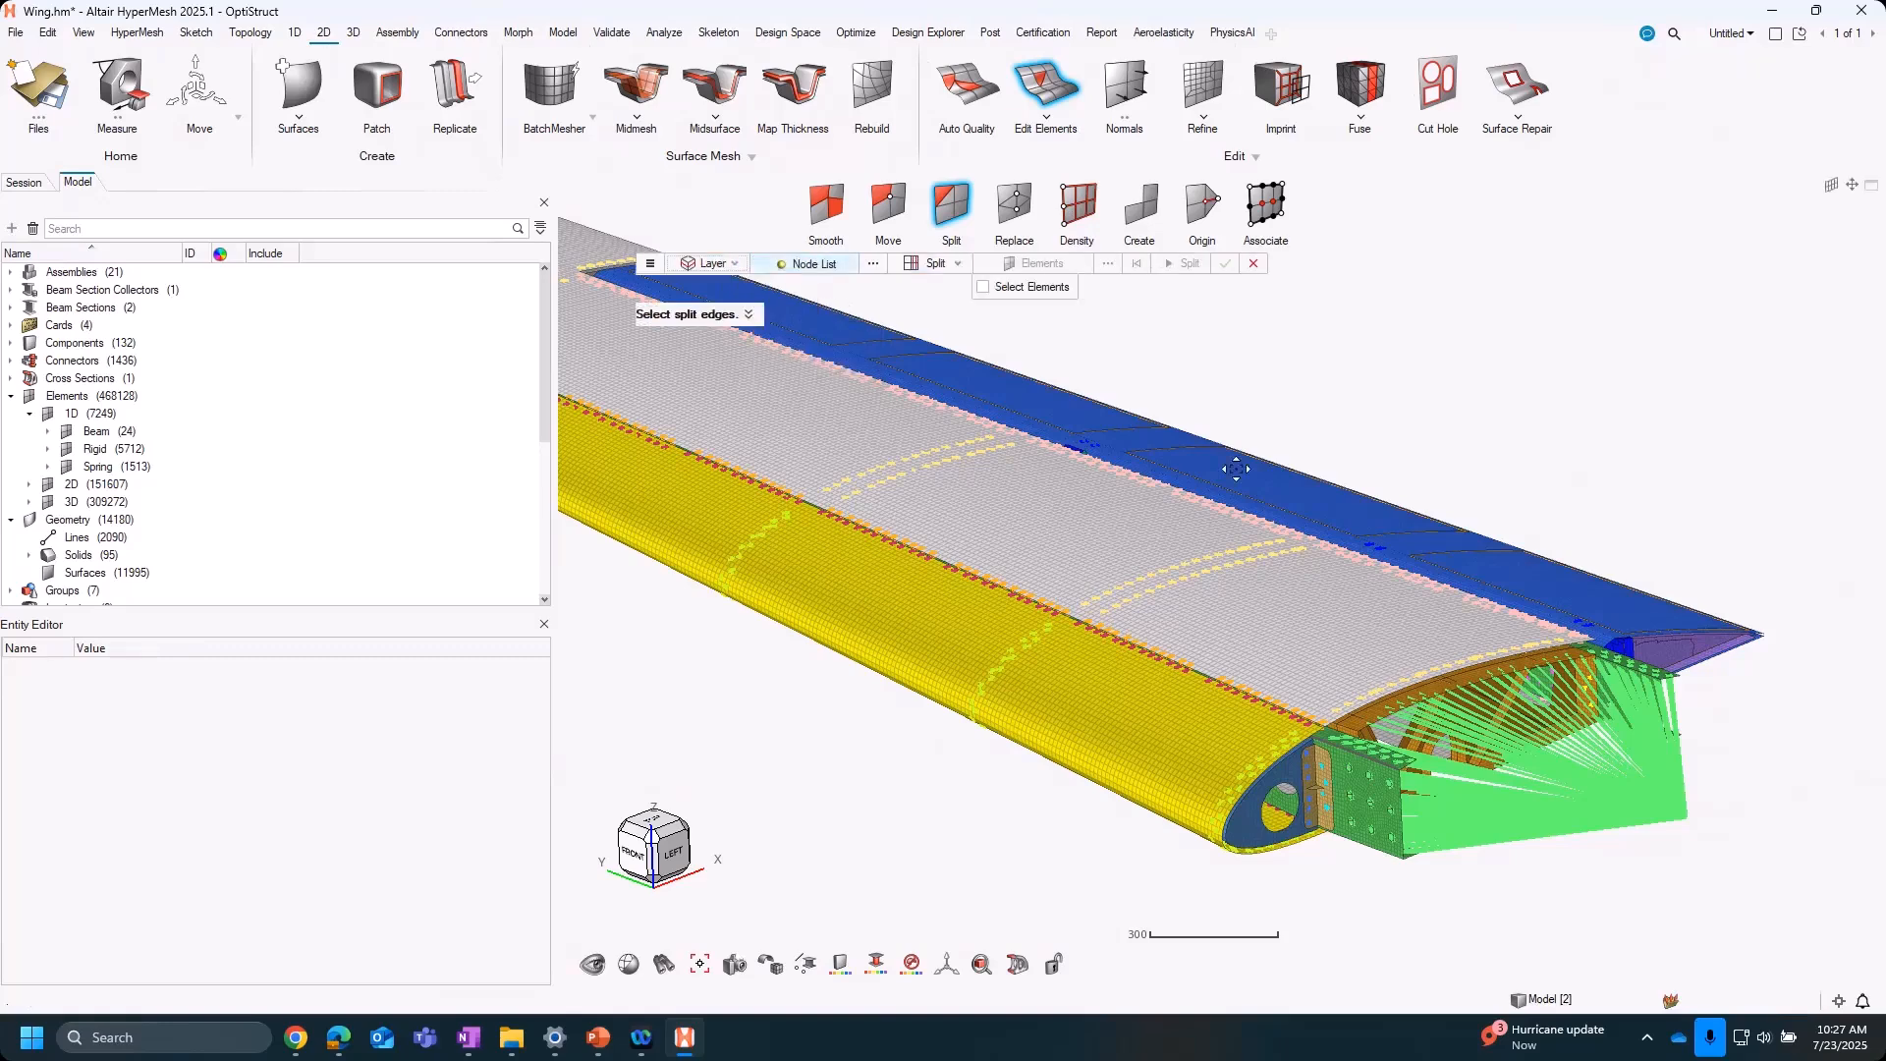
Split the element row on the yellow leading-edge skin into 2 layers, using two adjacent nodes beside the blue end rib as the split edge
scroll(1114, 509, up, 3)
scroll(1114, 508, up, 2)
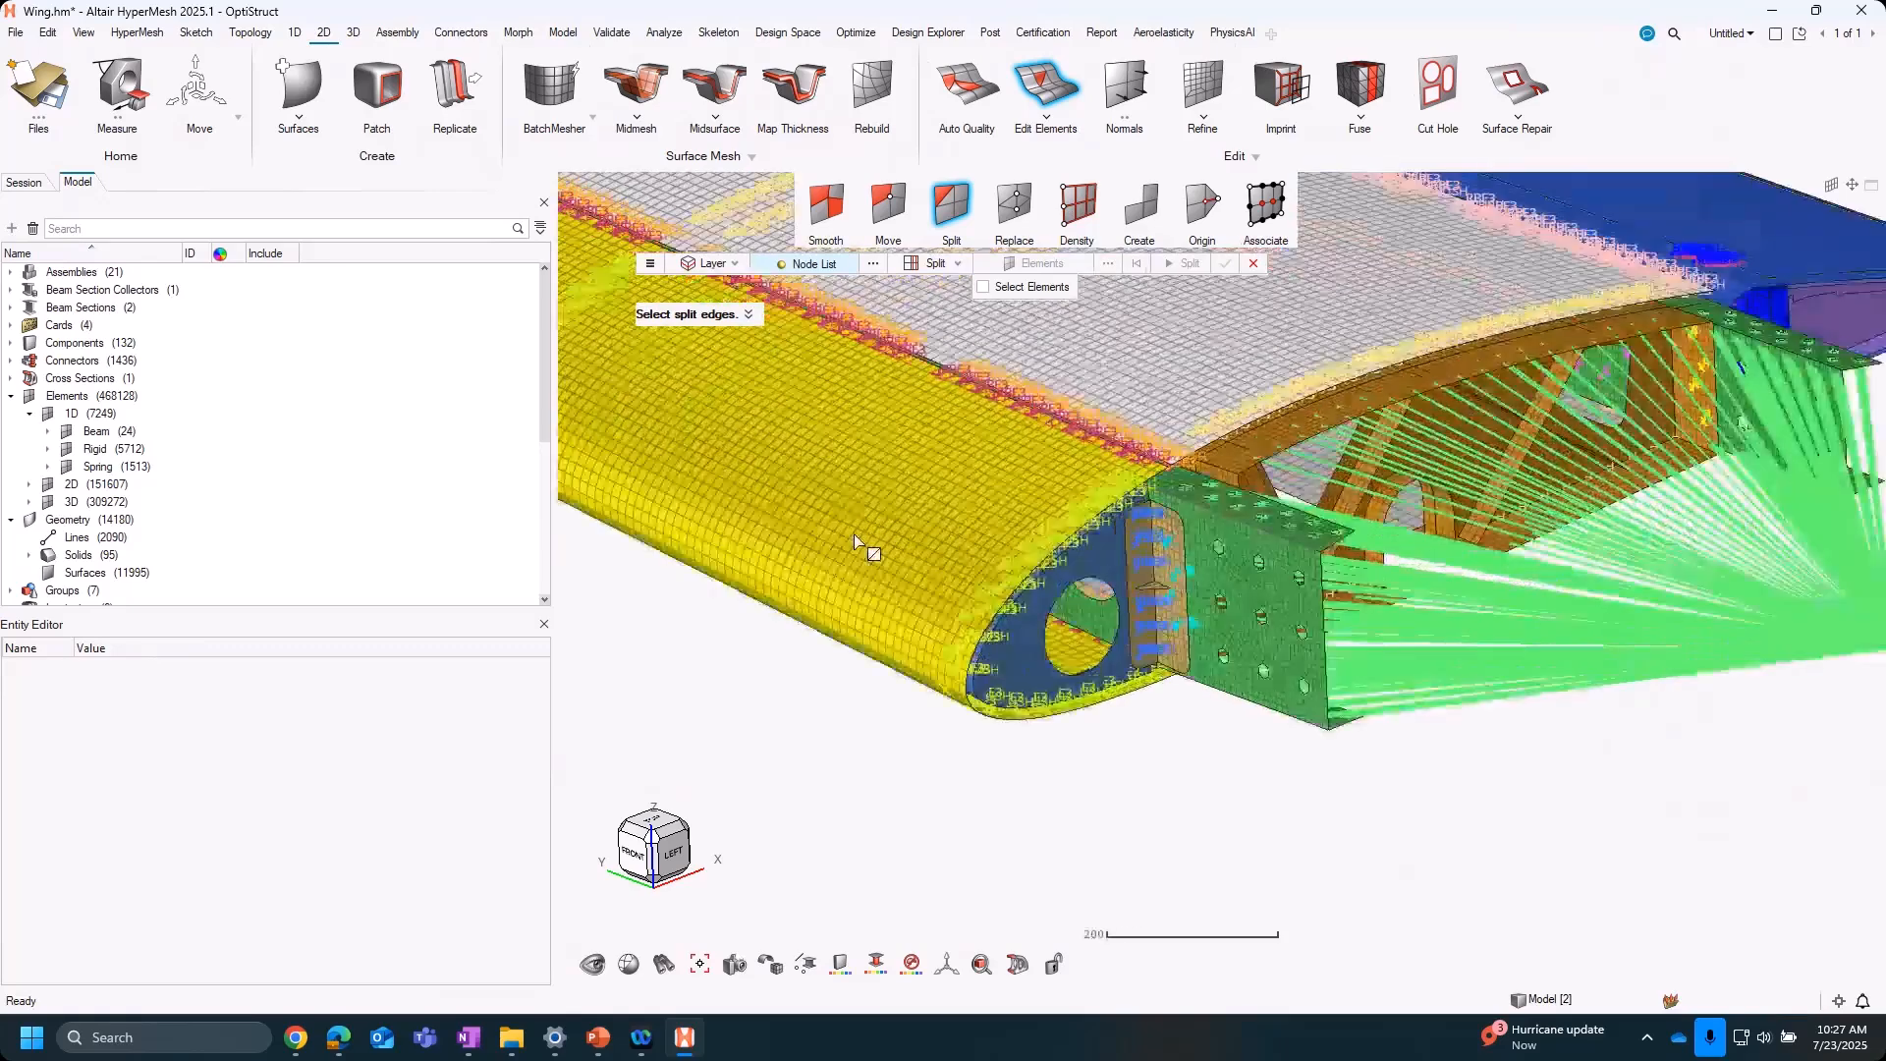
scroll(1420, 661, up, 2)
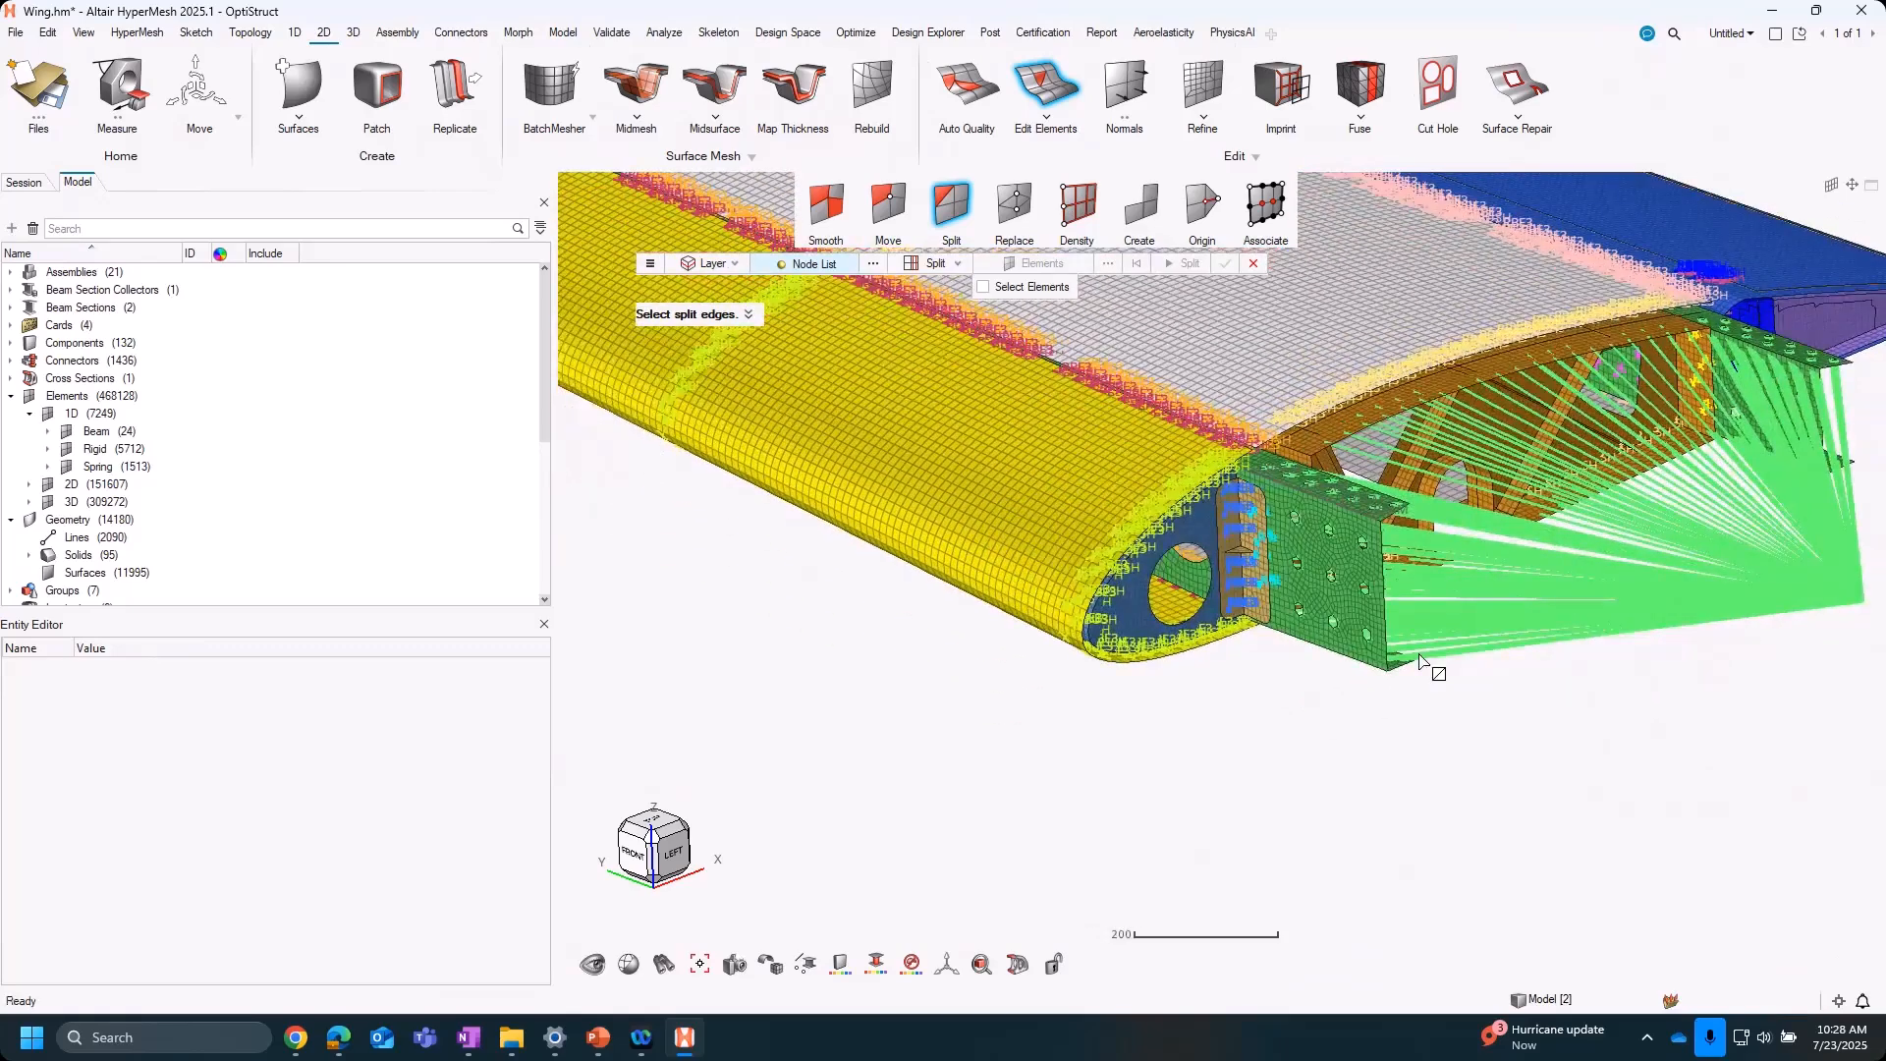
scroll(1405, 663, down, 2)
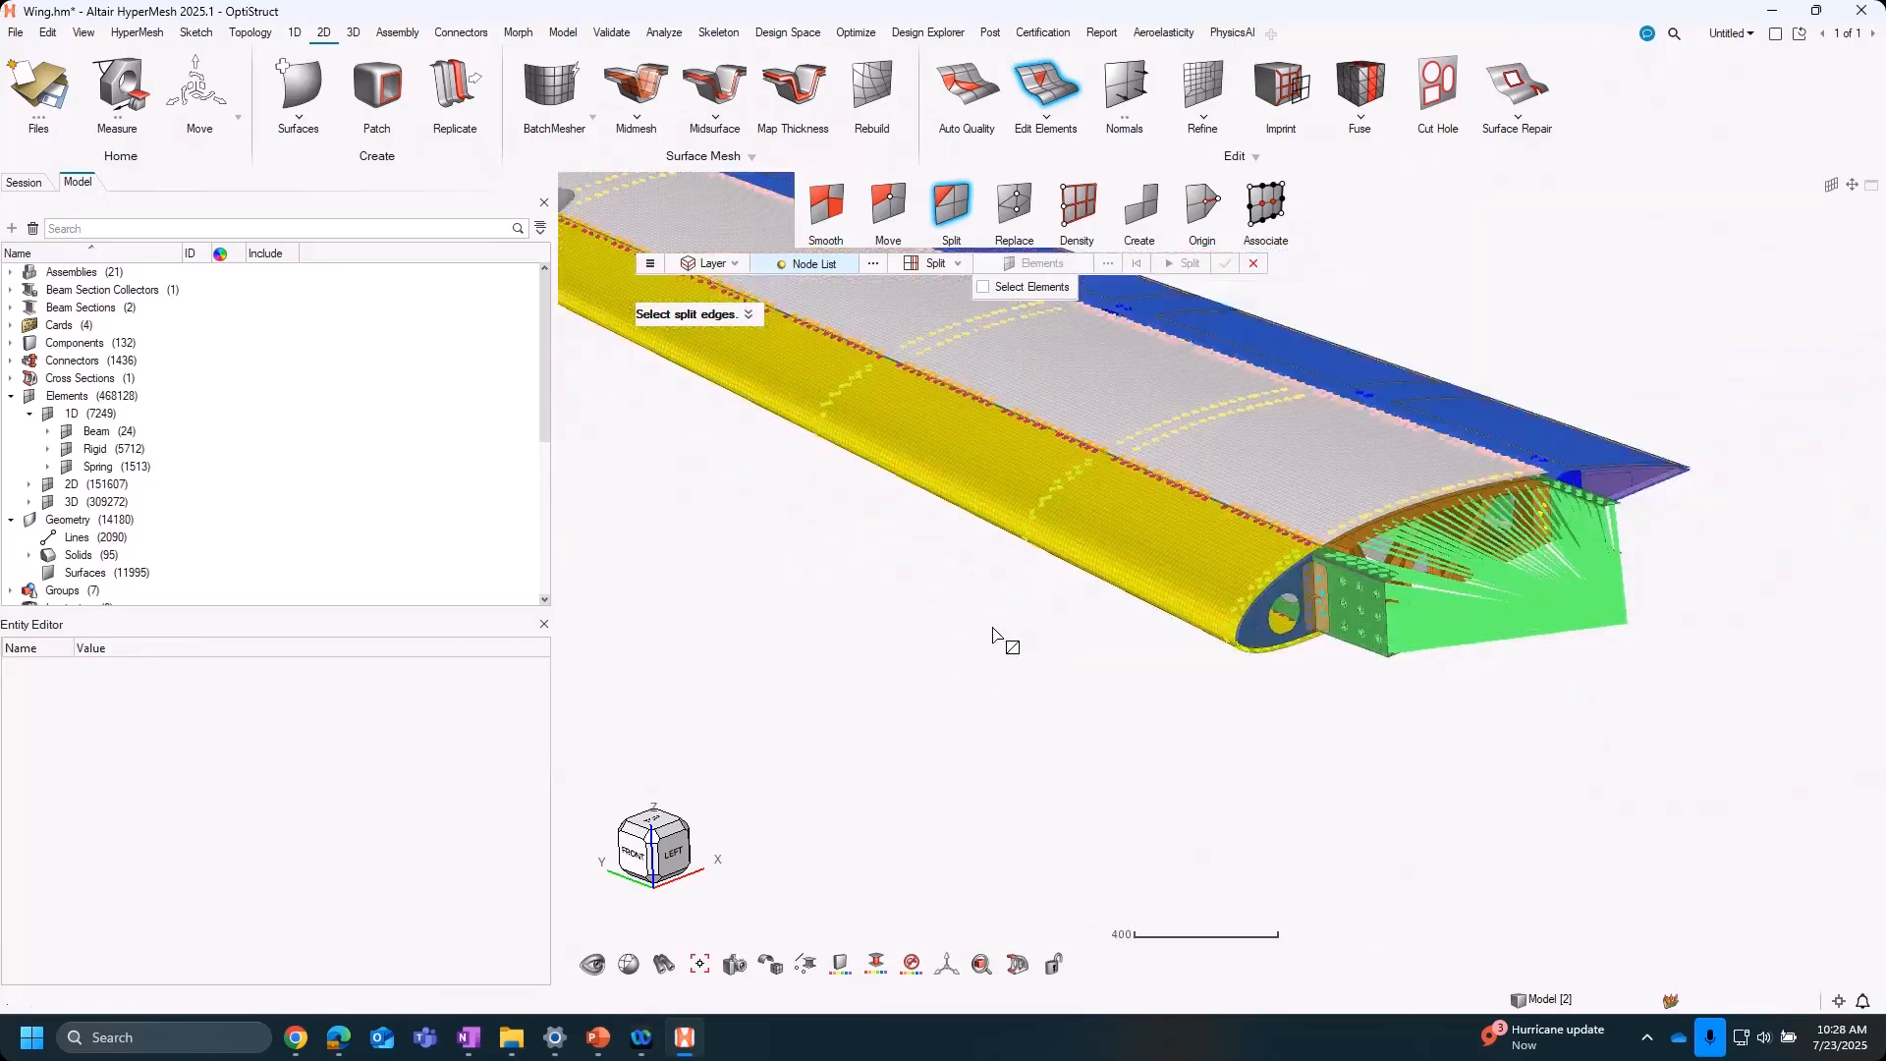
scroll(1097, 376, up, 2)
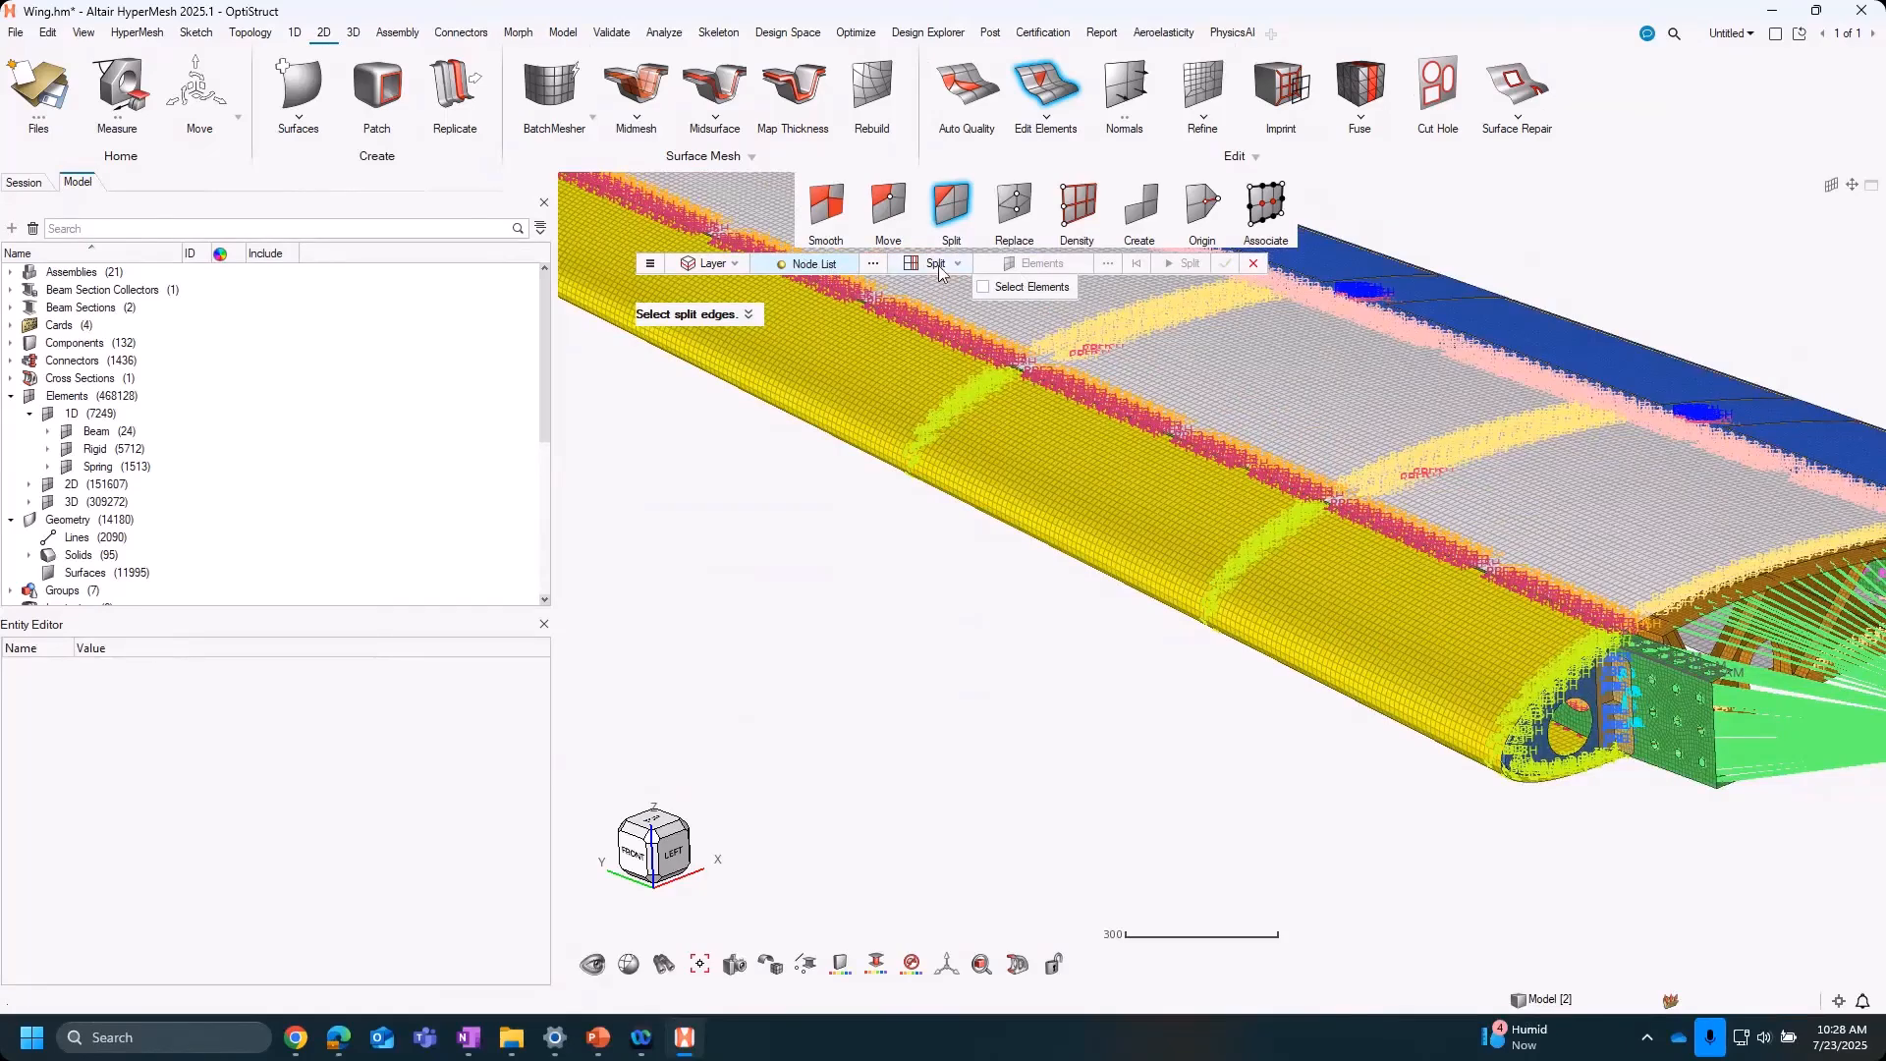
scroll(1339, 599, up, 5)
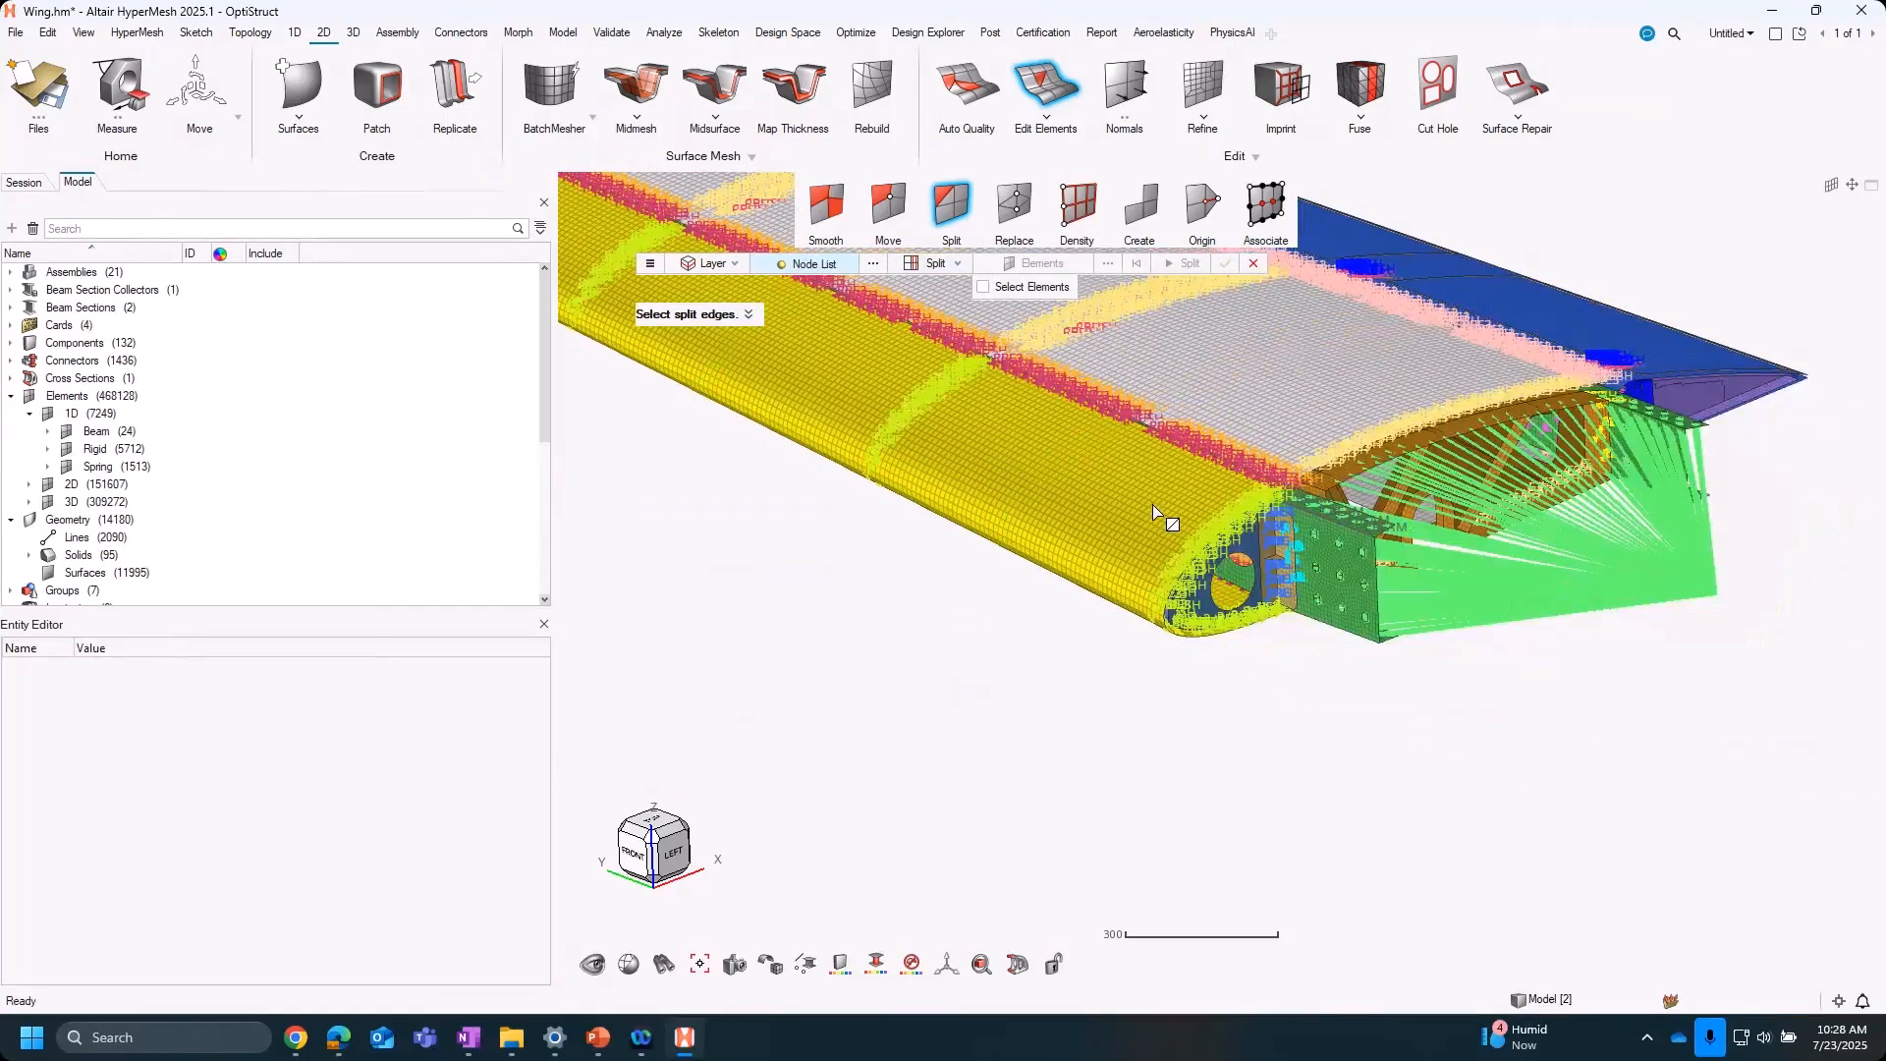
scroll(1240, 527, up, 1)
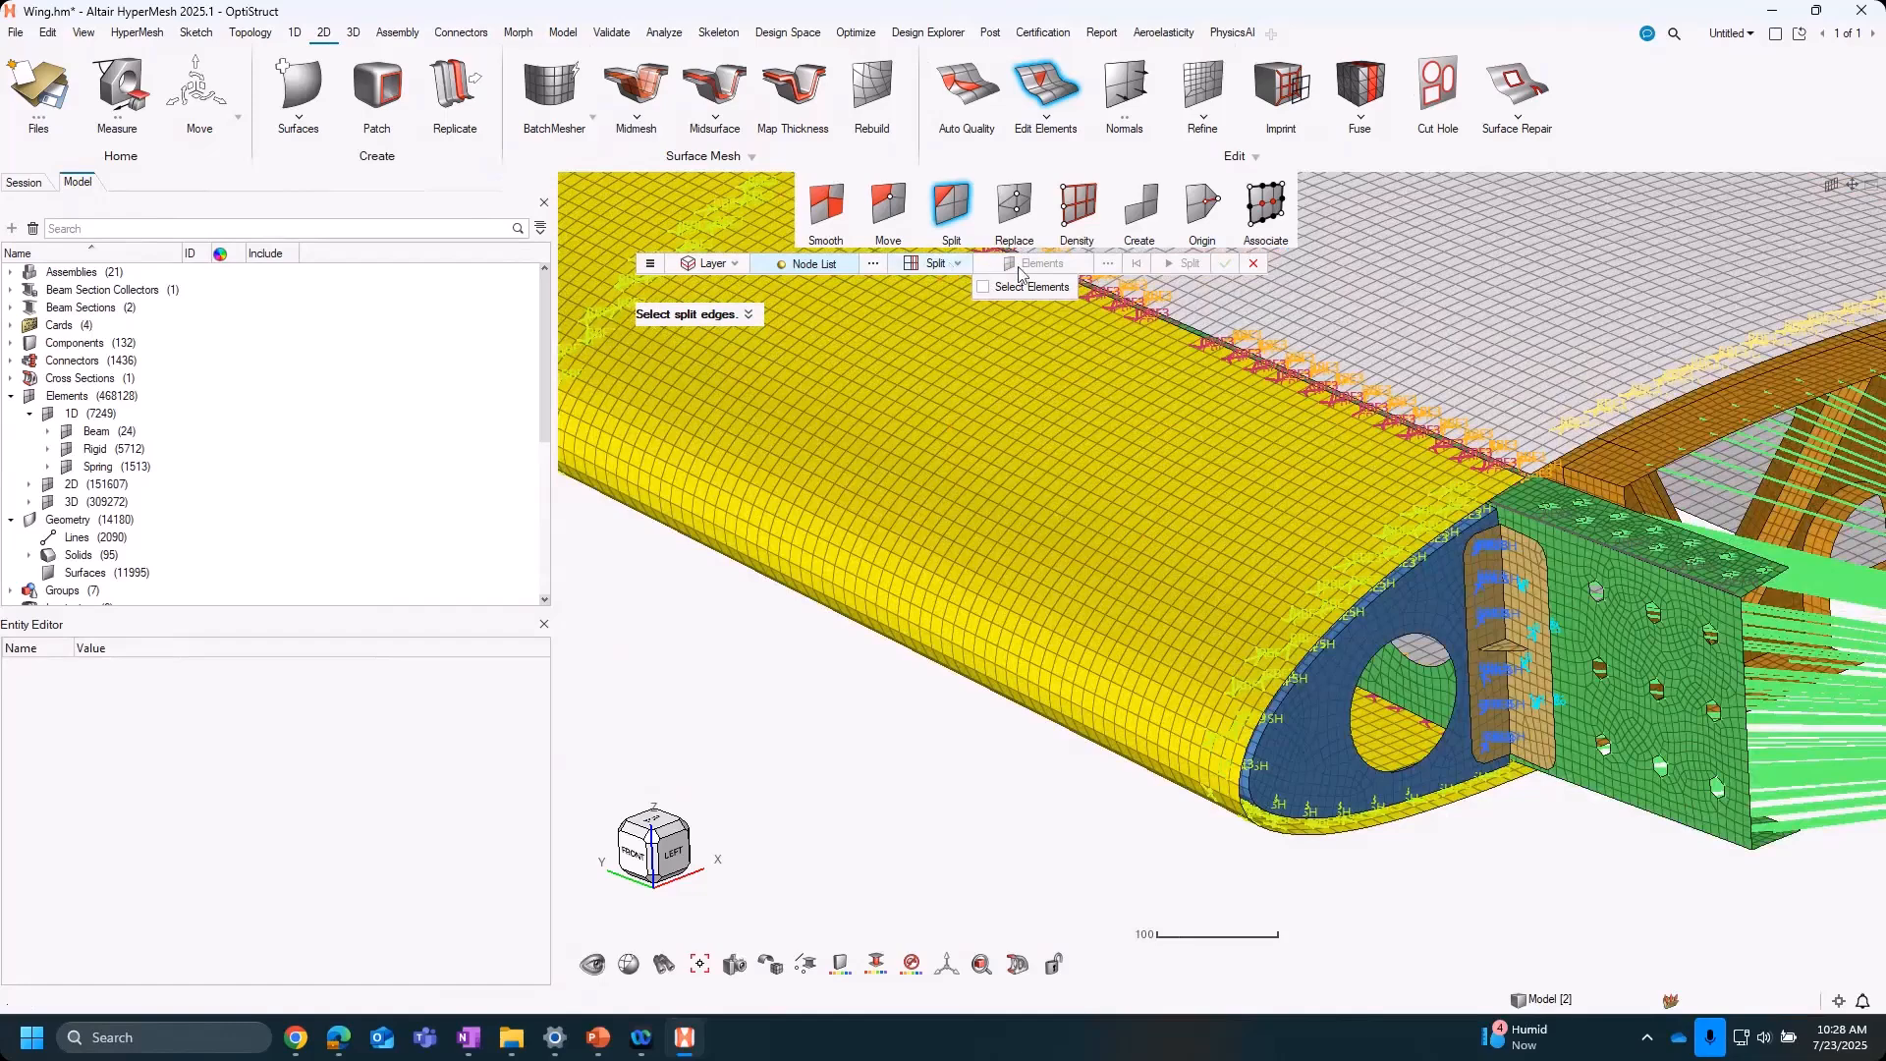
scroll(1211, 491, up, 3)
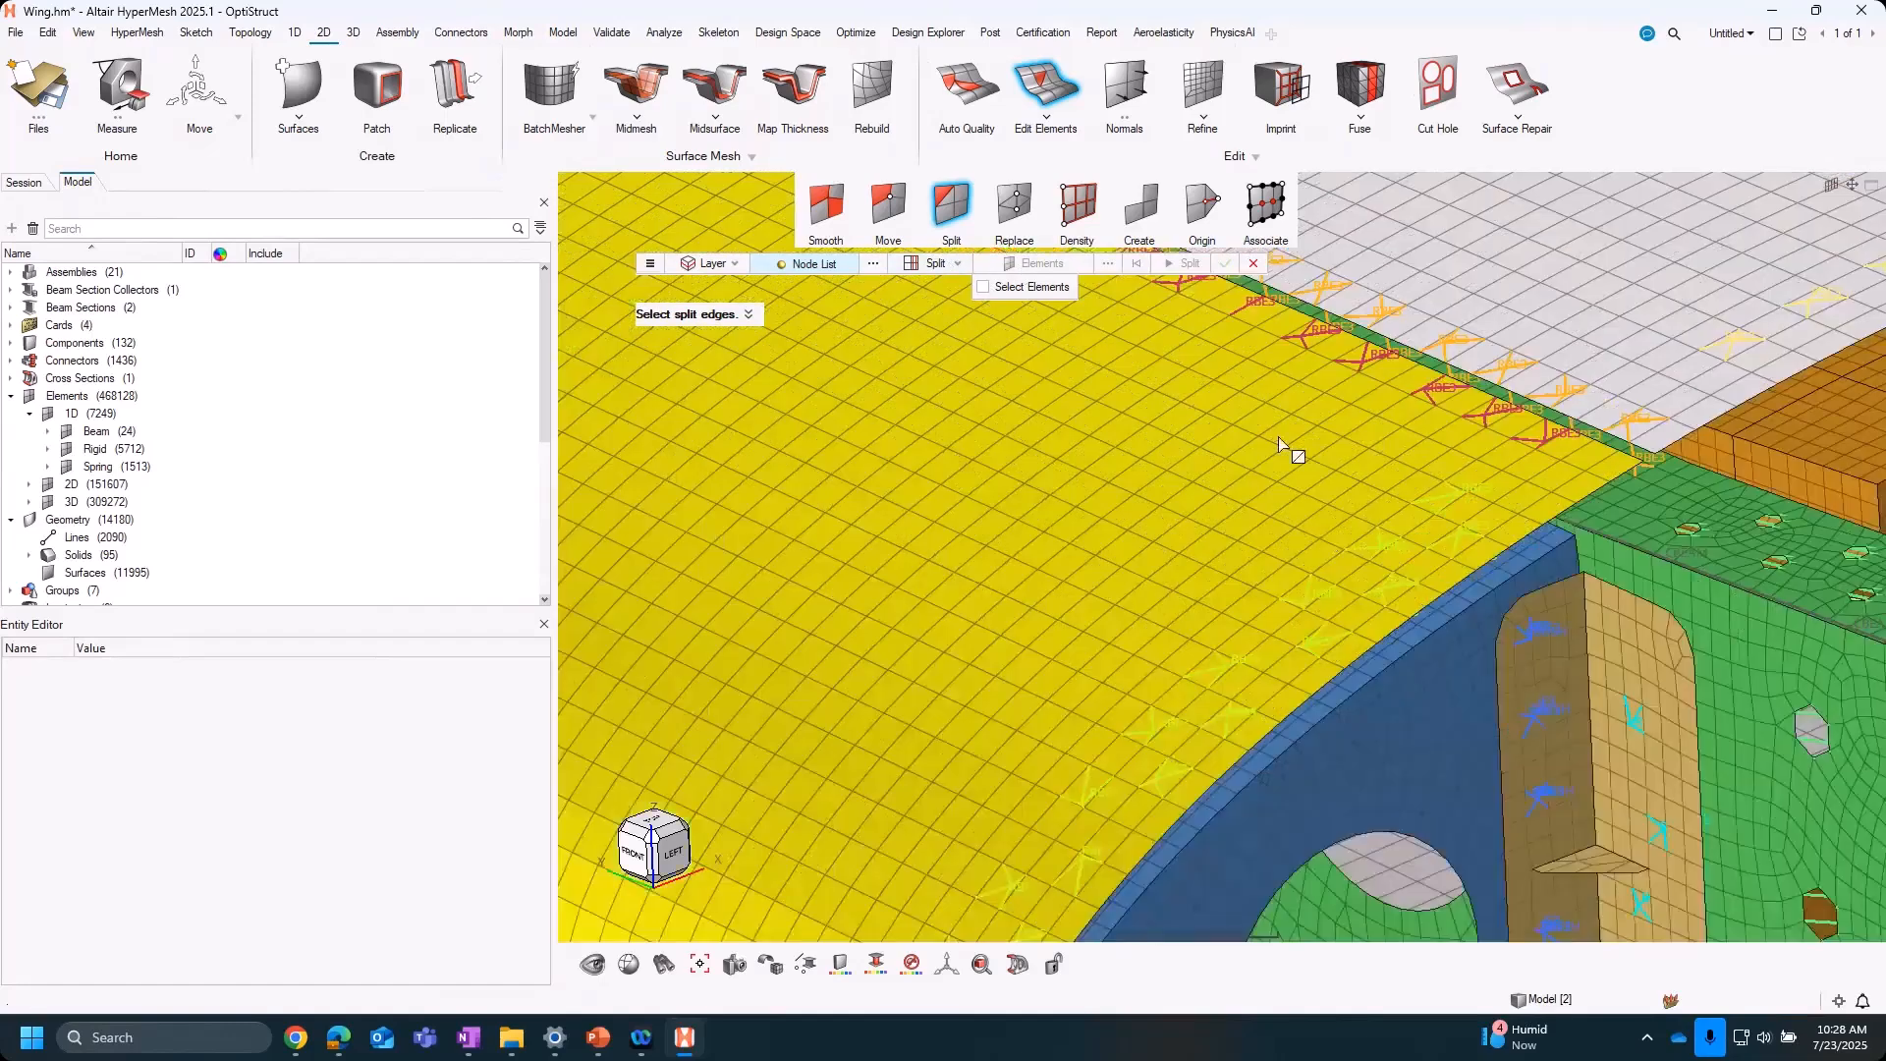
scroll(1210, 478, up, 1)
scroll(1212, 478, up, 1)
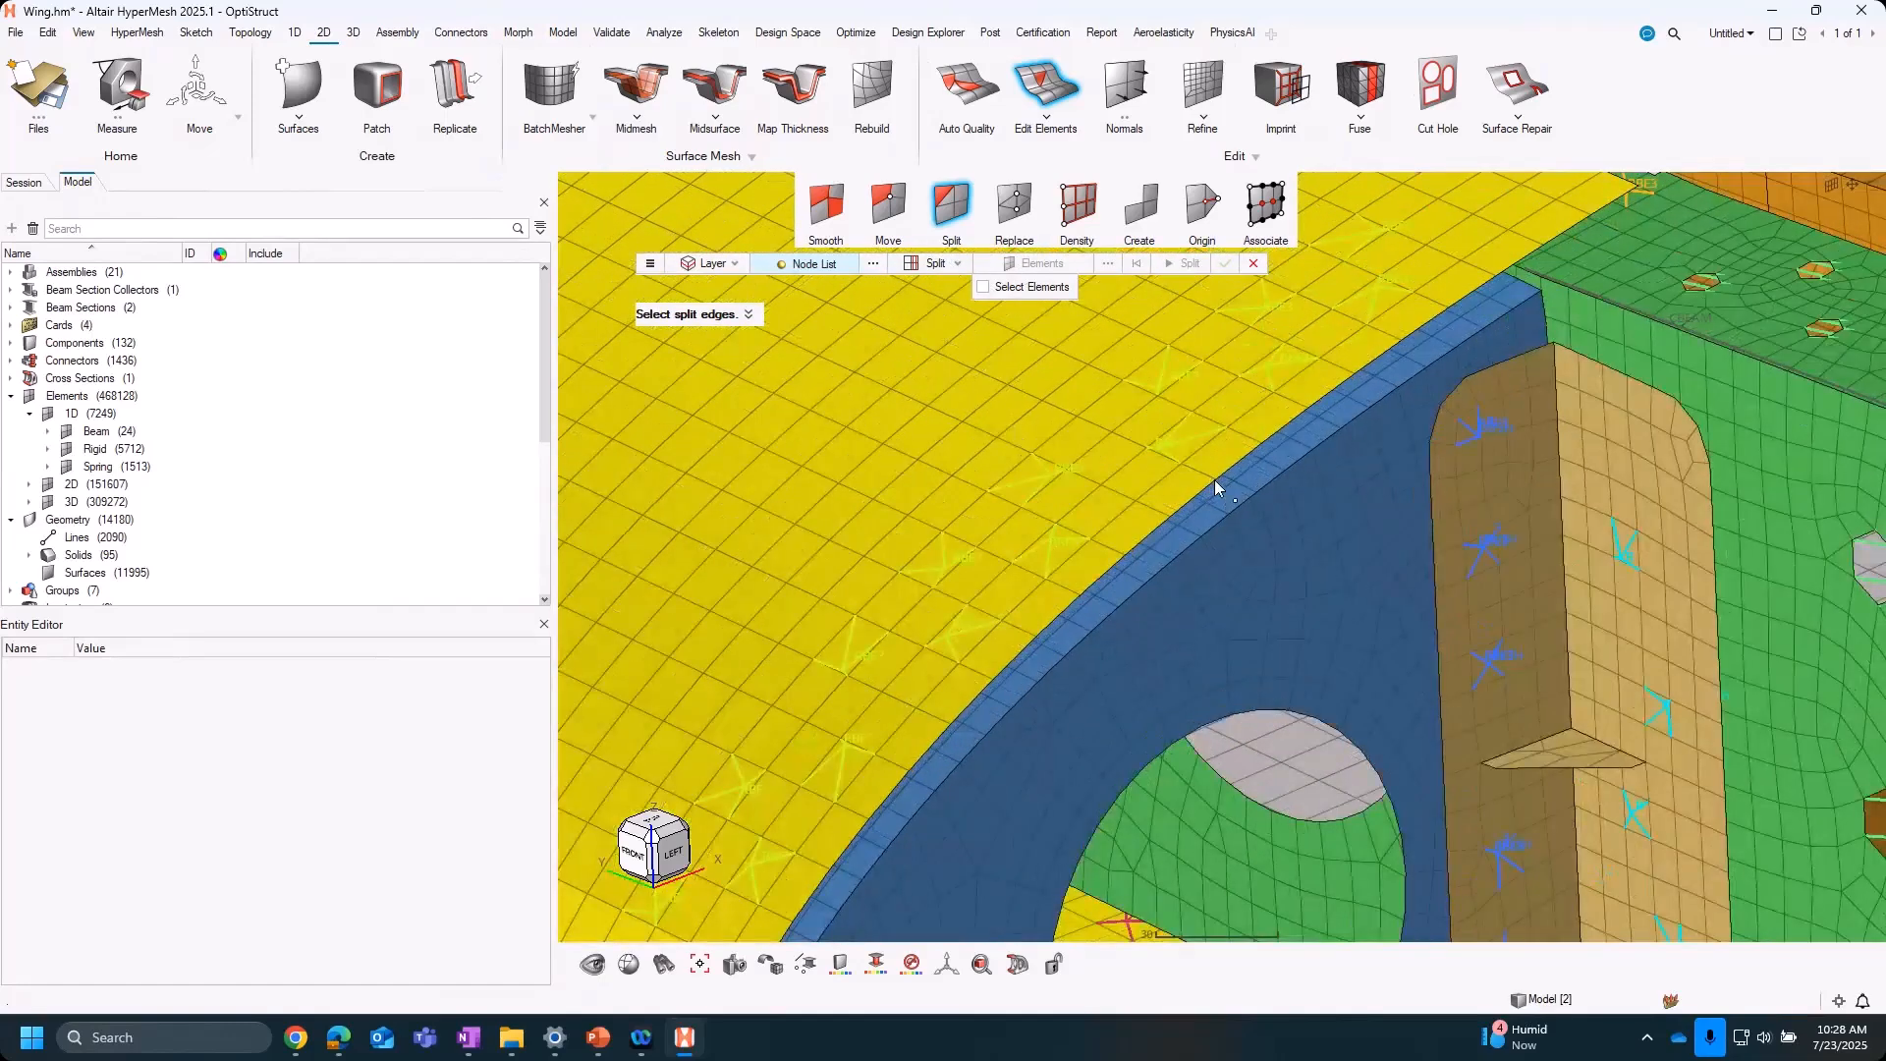
click(1198, 486)
click(1171, 515)
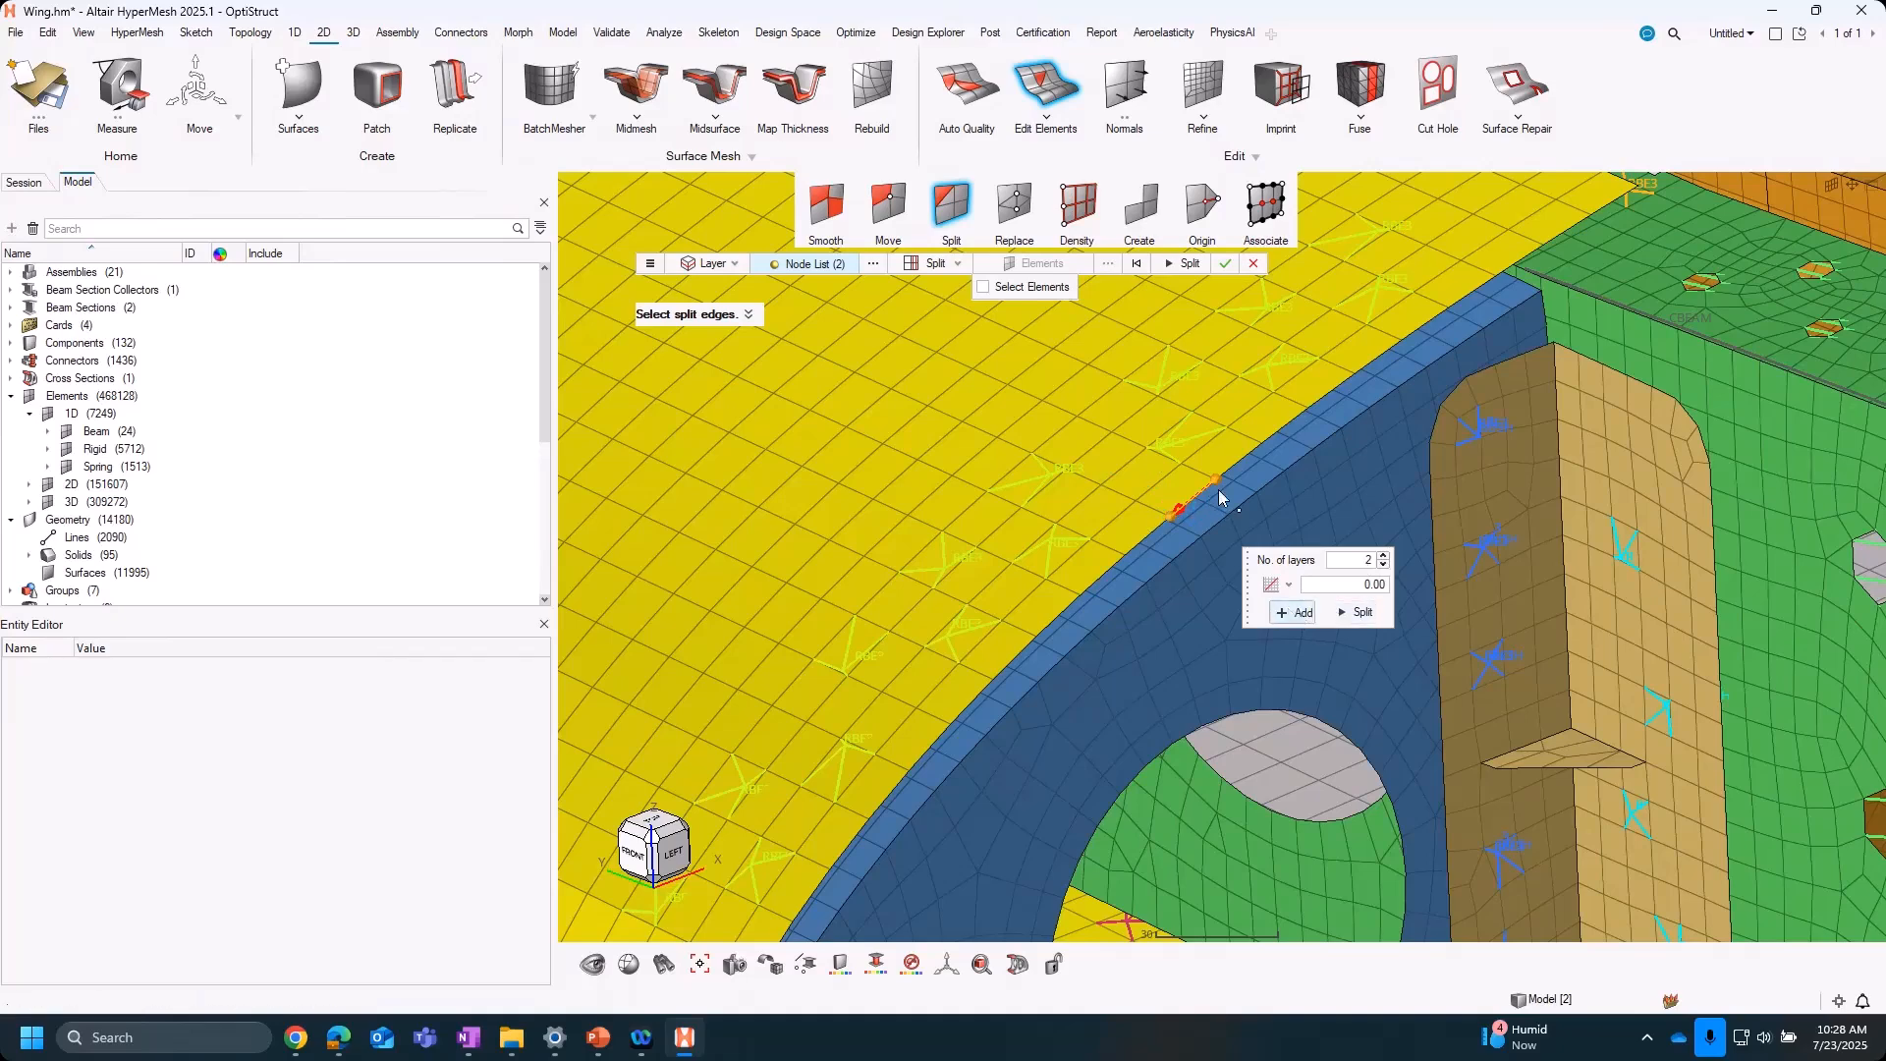
scroll(1129, 552, down, 5)
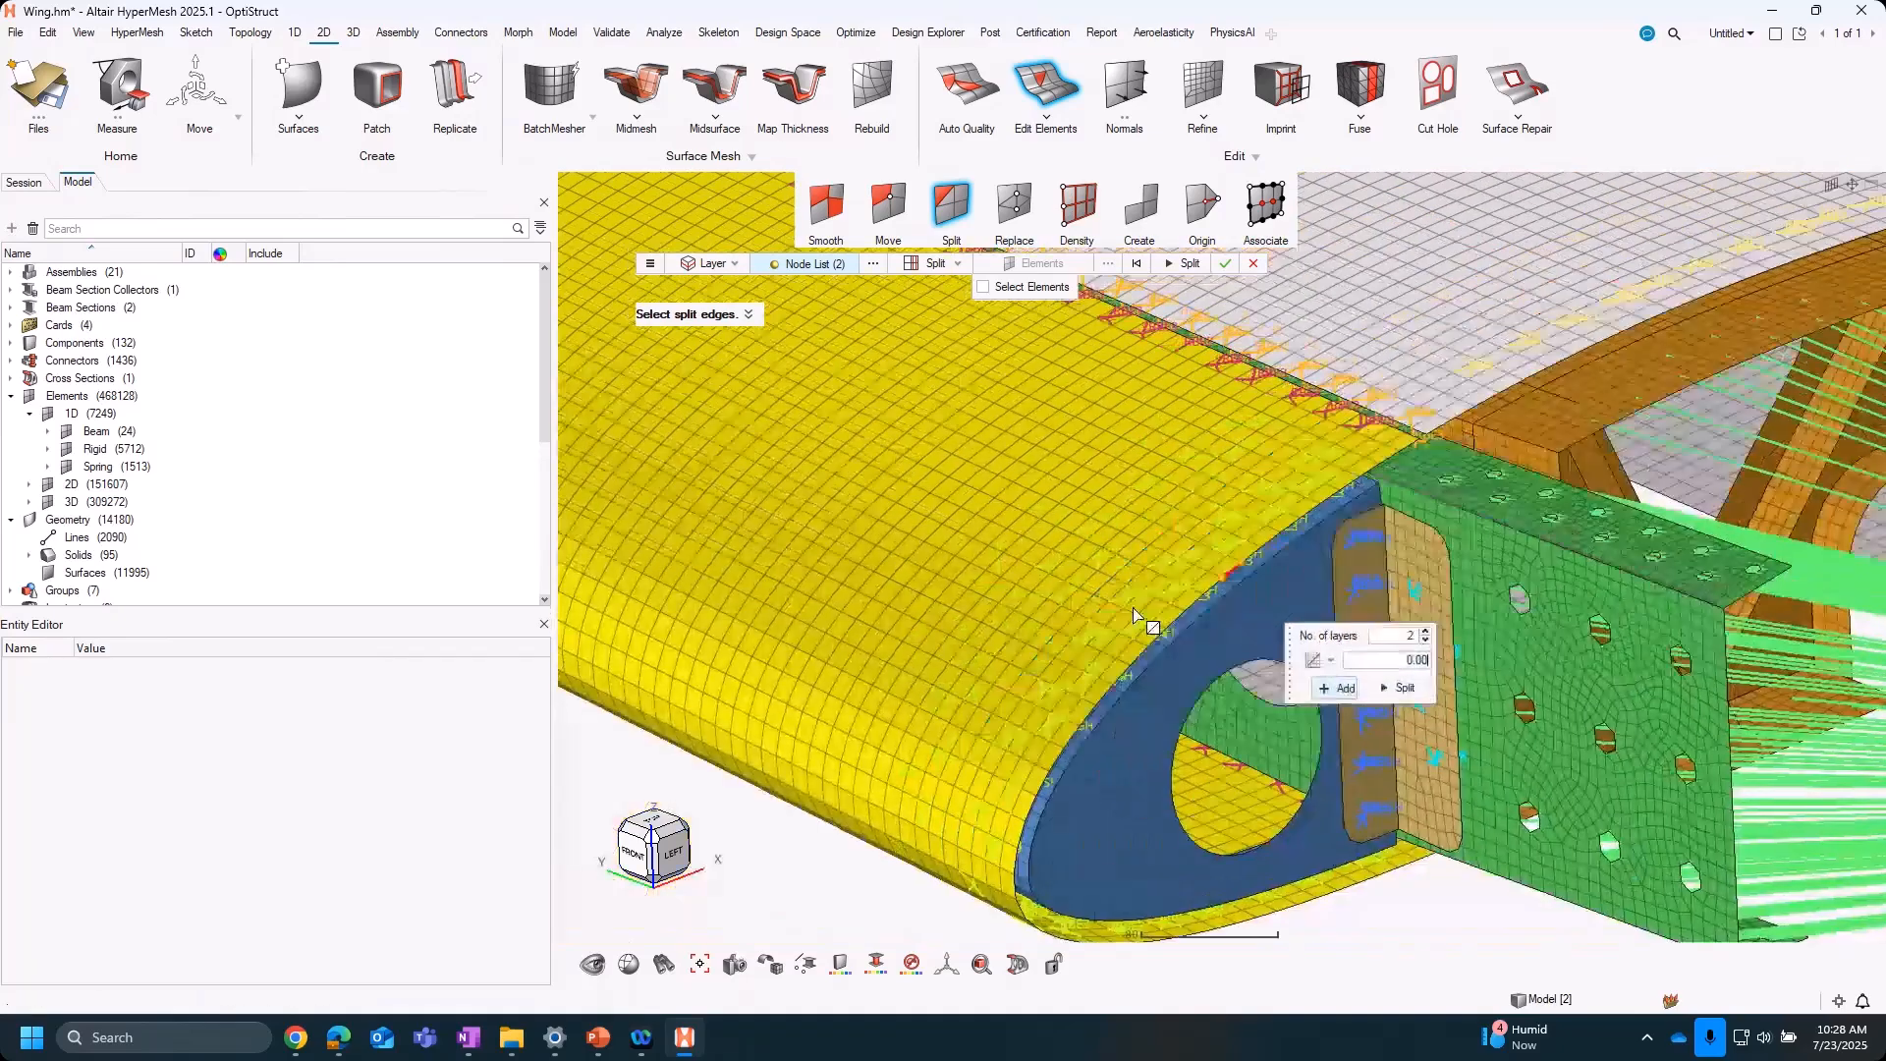
scroll(1274, 613, down, 4)
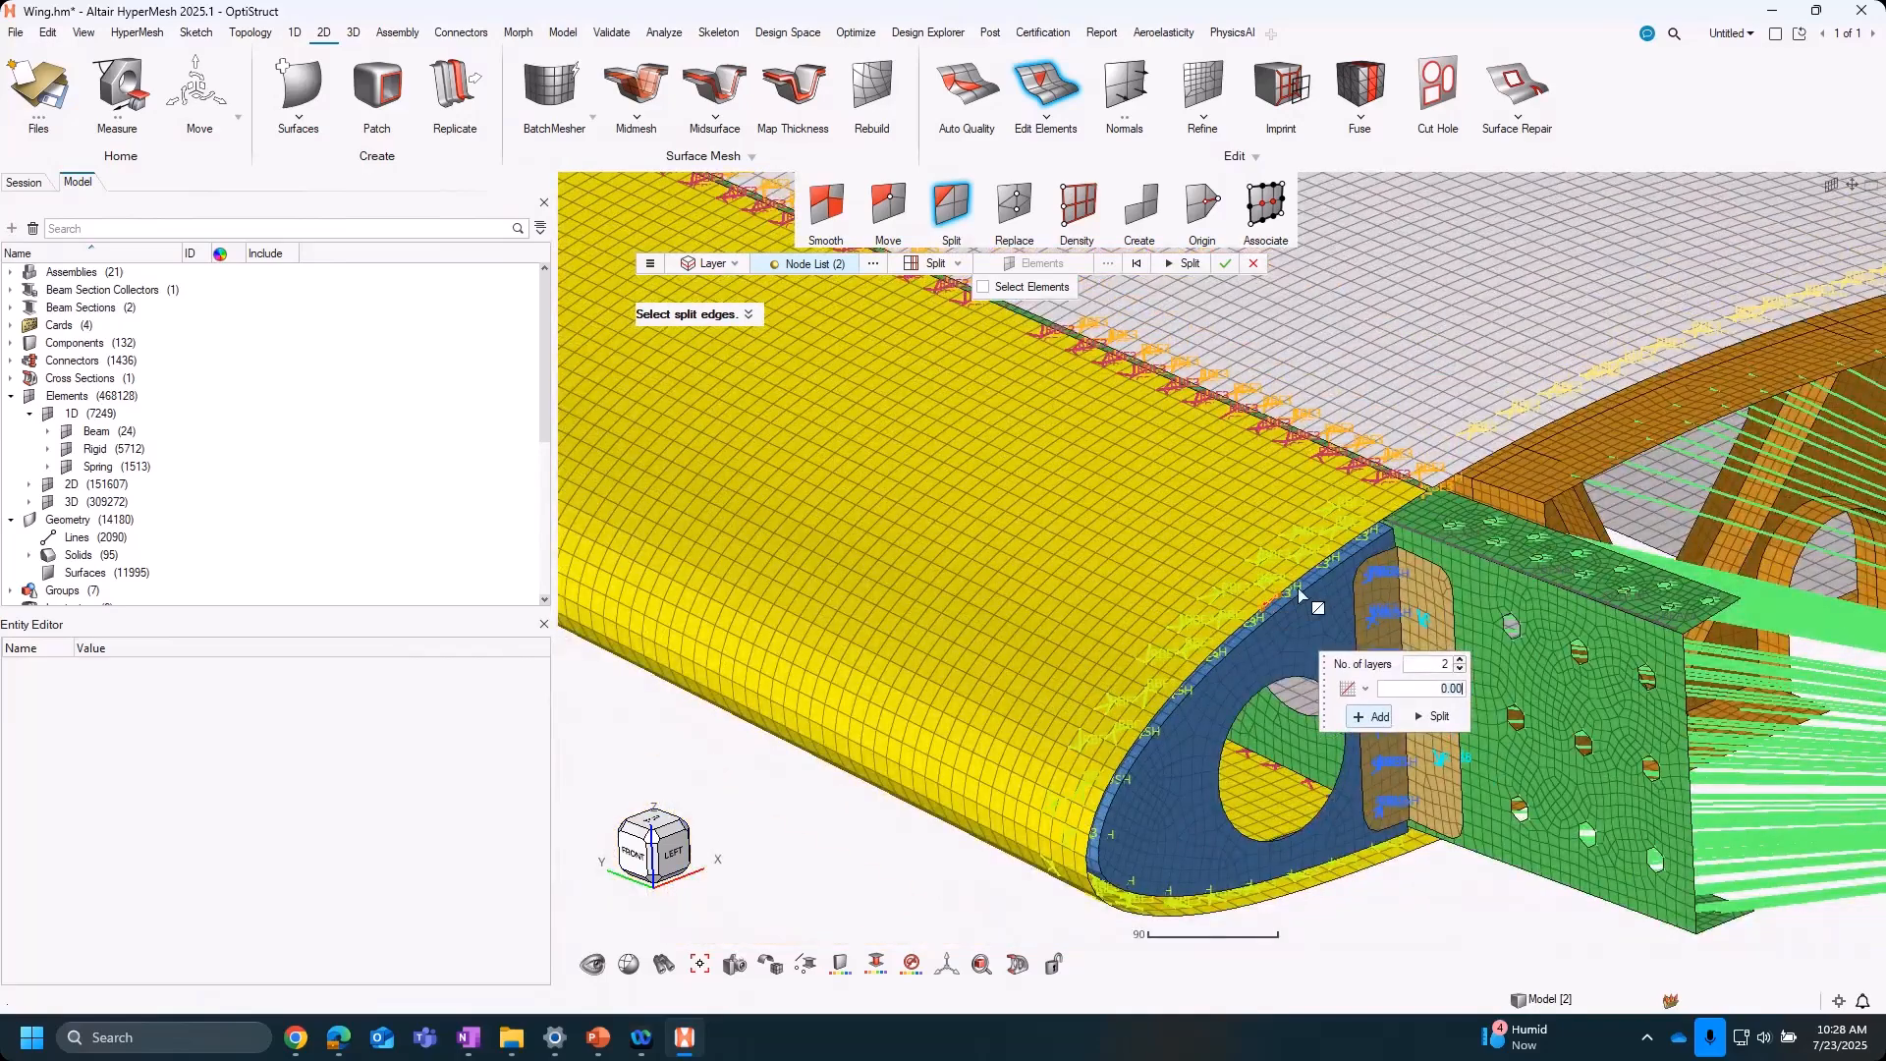
scroll(1292, 602, up, 2)
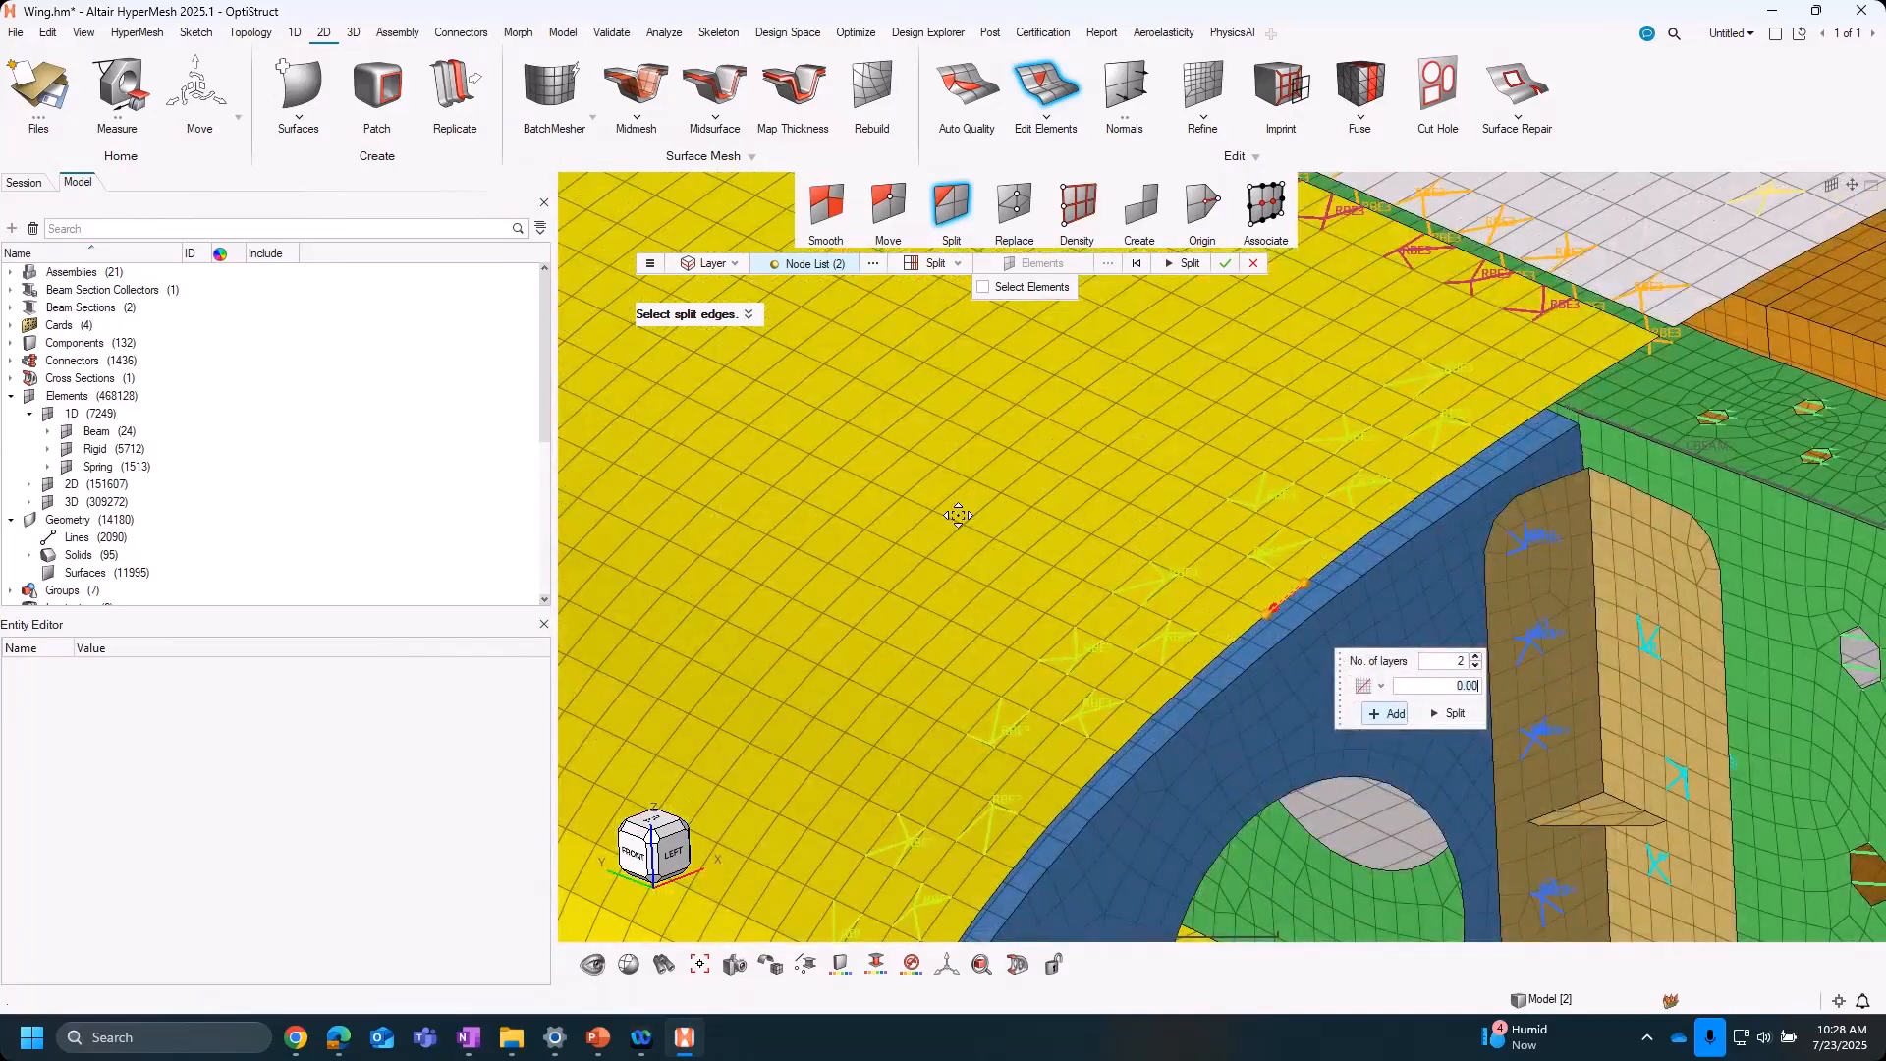
scroll(1415, 751, up, 2)
scroll(1414, 751, down, 5)
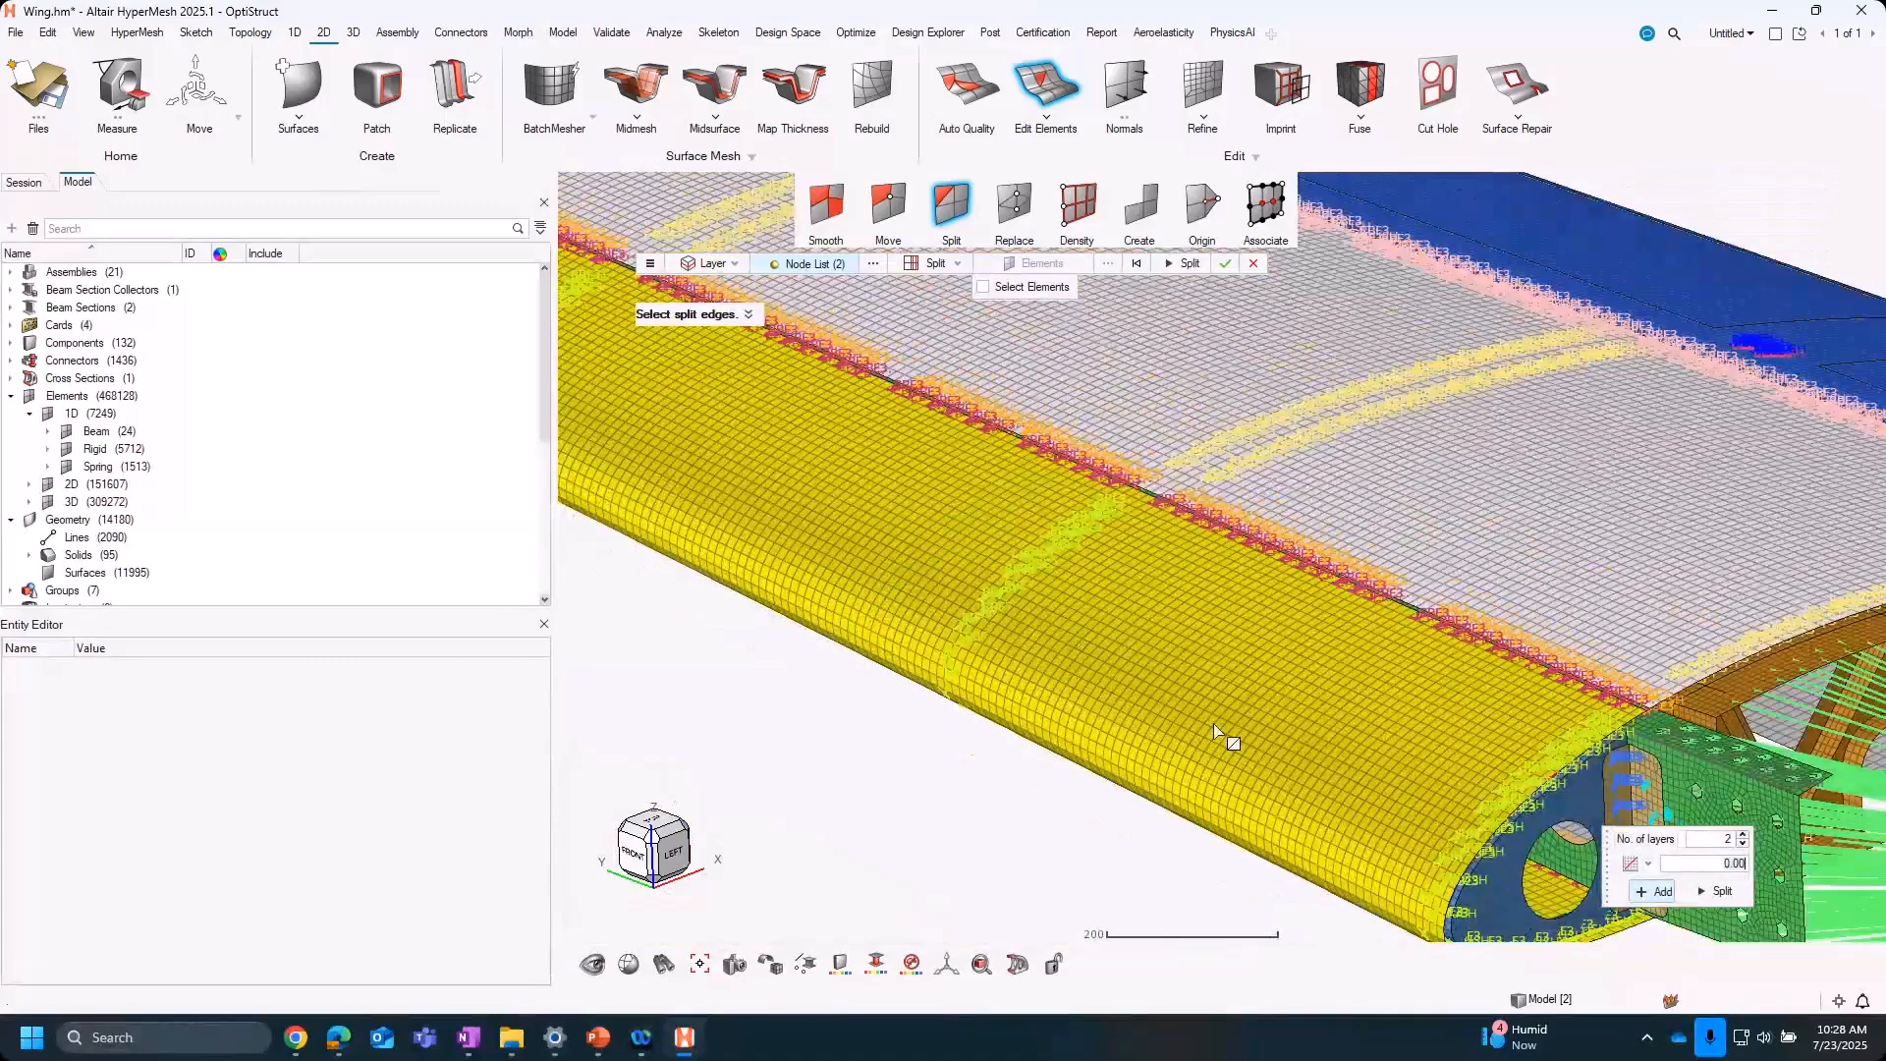
right_drag(1242, 640, 771, 640)
scroll(1155, 529, up, 5)
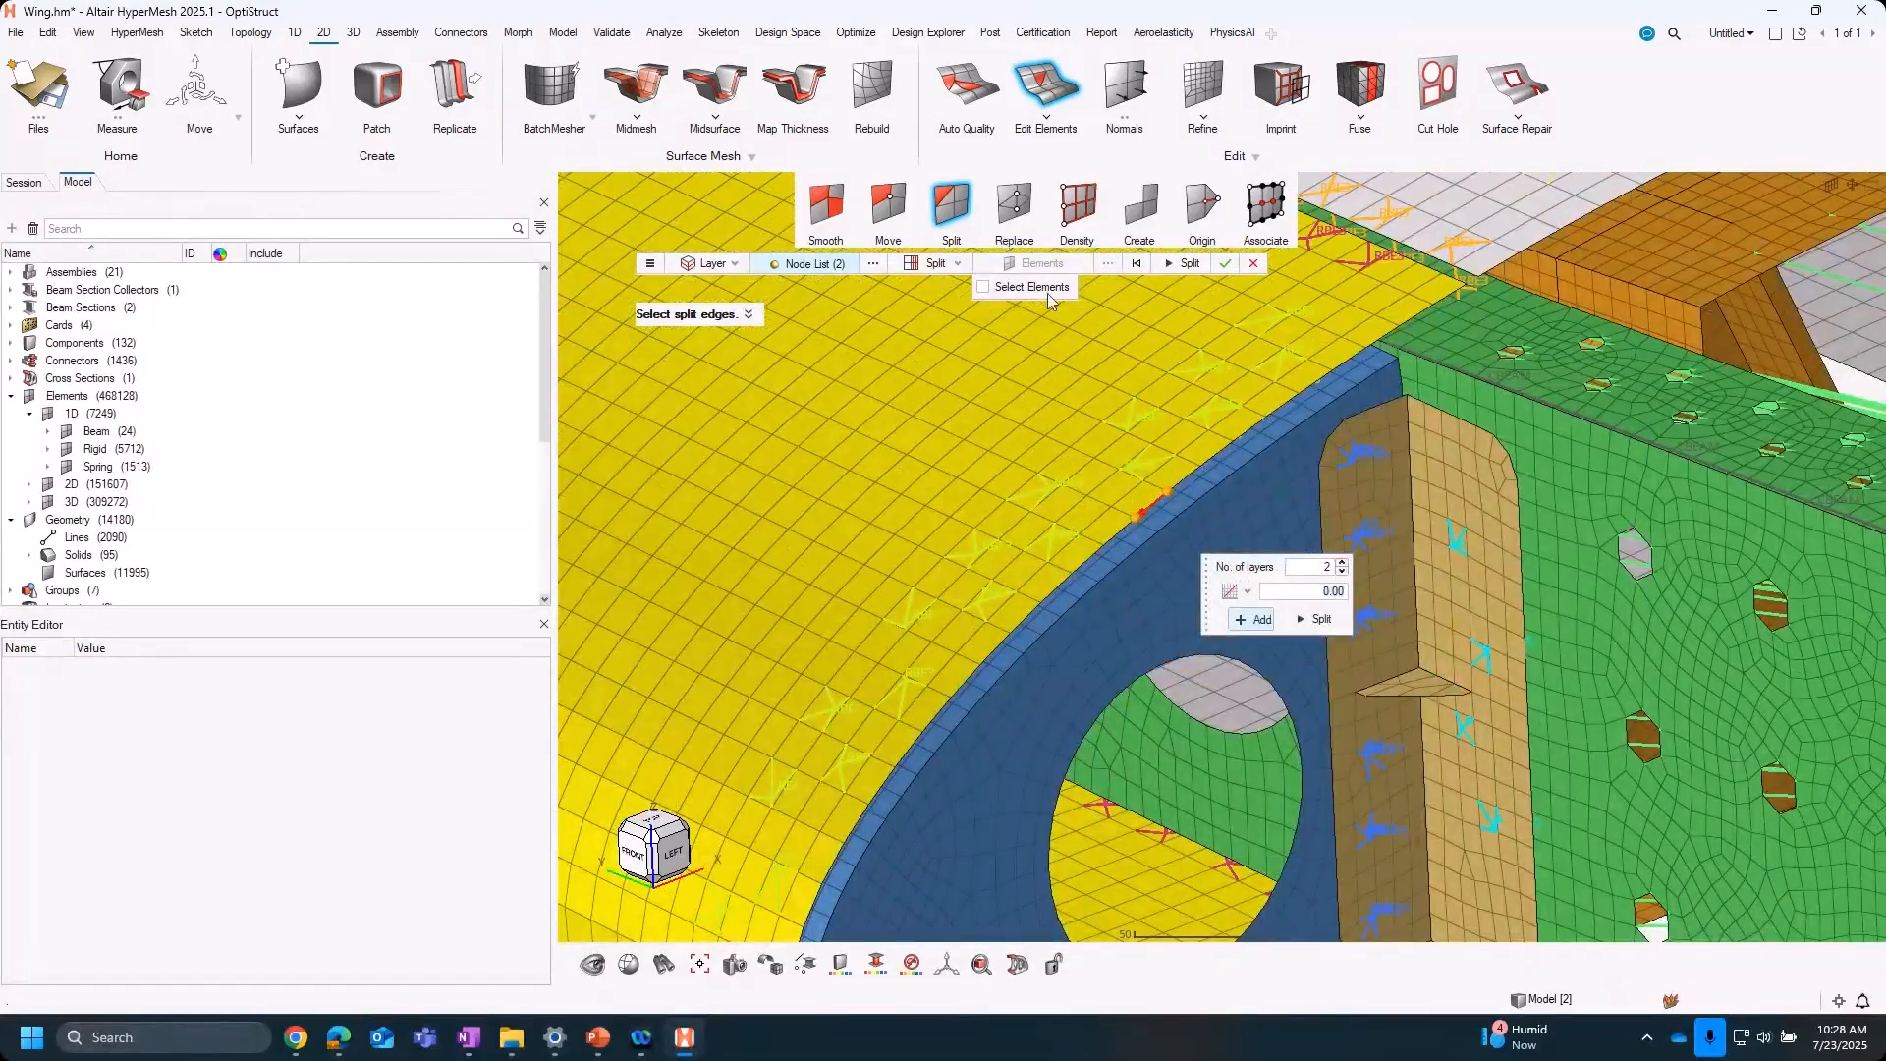
click(1314, 620)
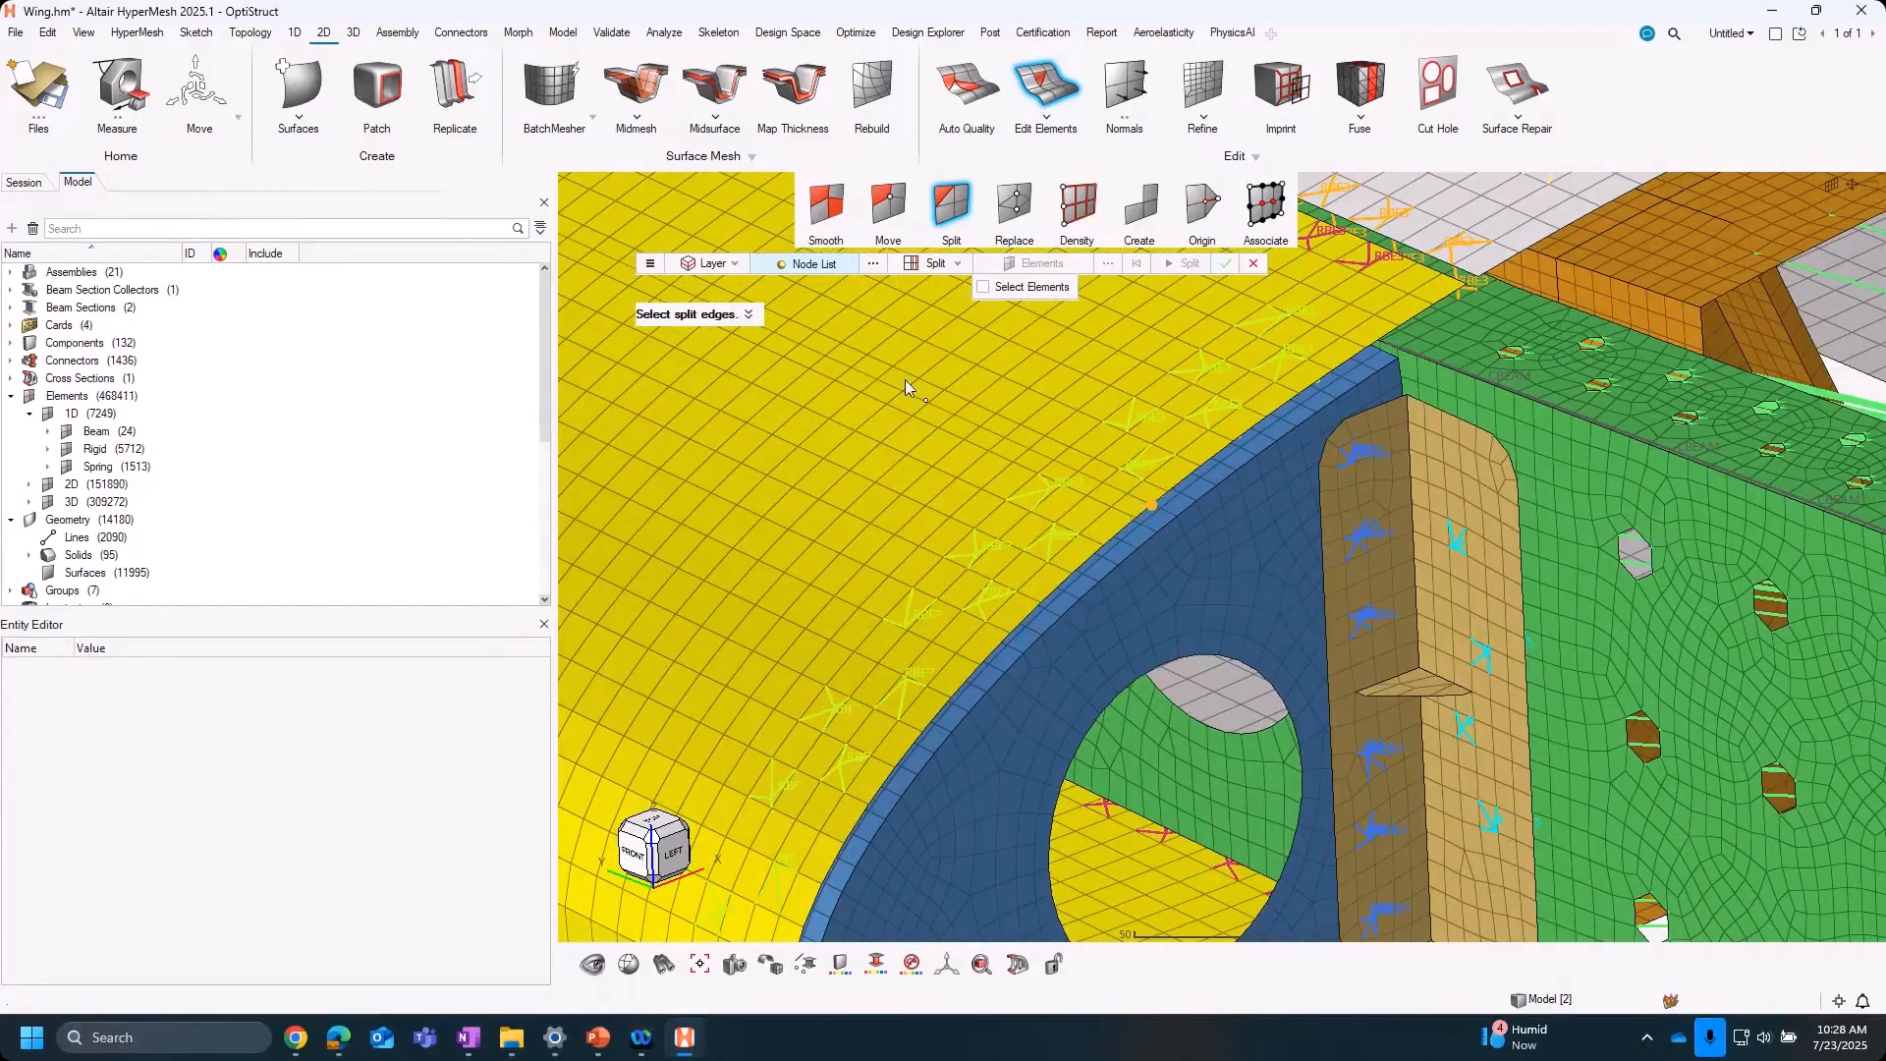
Examine how the layer split runs along the yellow leading-edge skin, from the end rib to the nacelle
right_drag(1274, 617, 1447, 702)
scroll(1435, 695, up, 2)
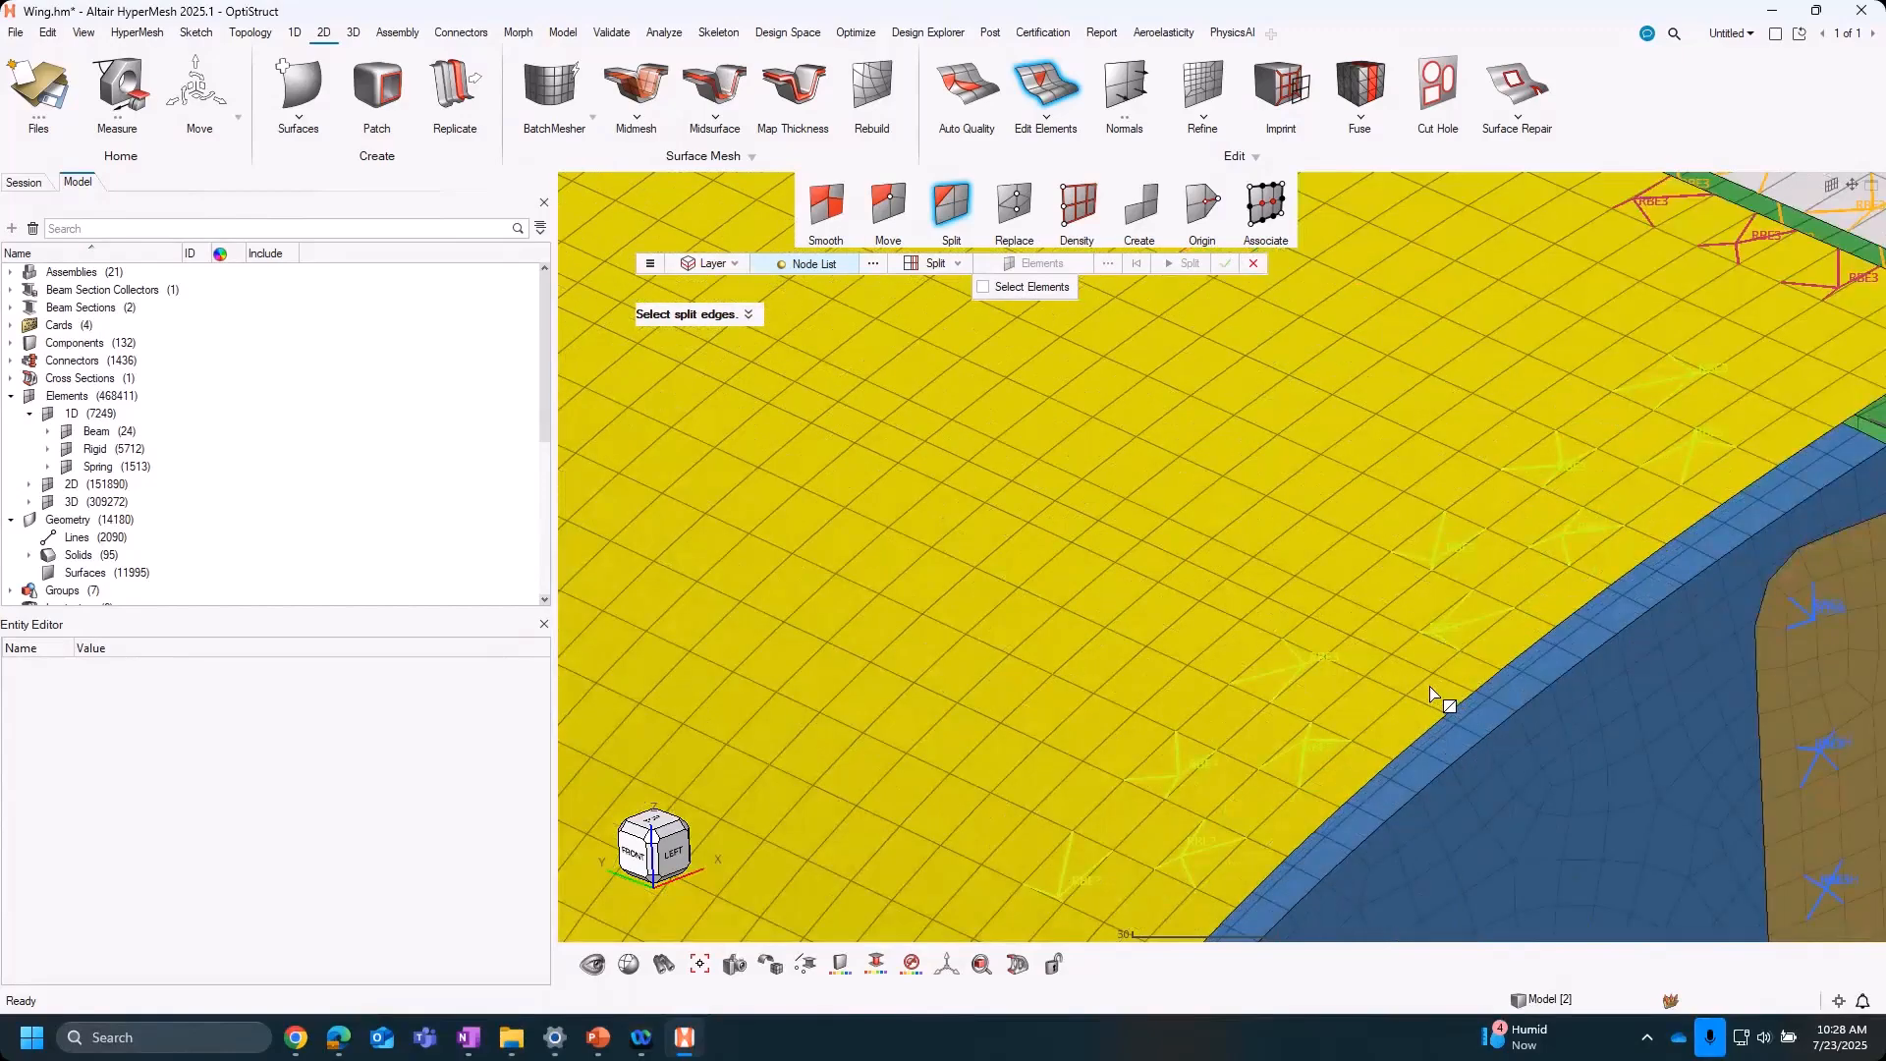
scroll(1429, 694, down, 4)
scroll(1316, 648, down, 4)
scroll(884, 463, up, 2)
right_drag(952, 648, 1002, 639)
scroll(871, 518, up, 3)
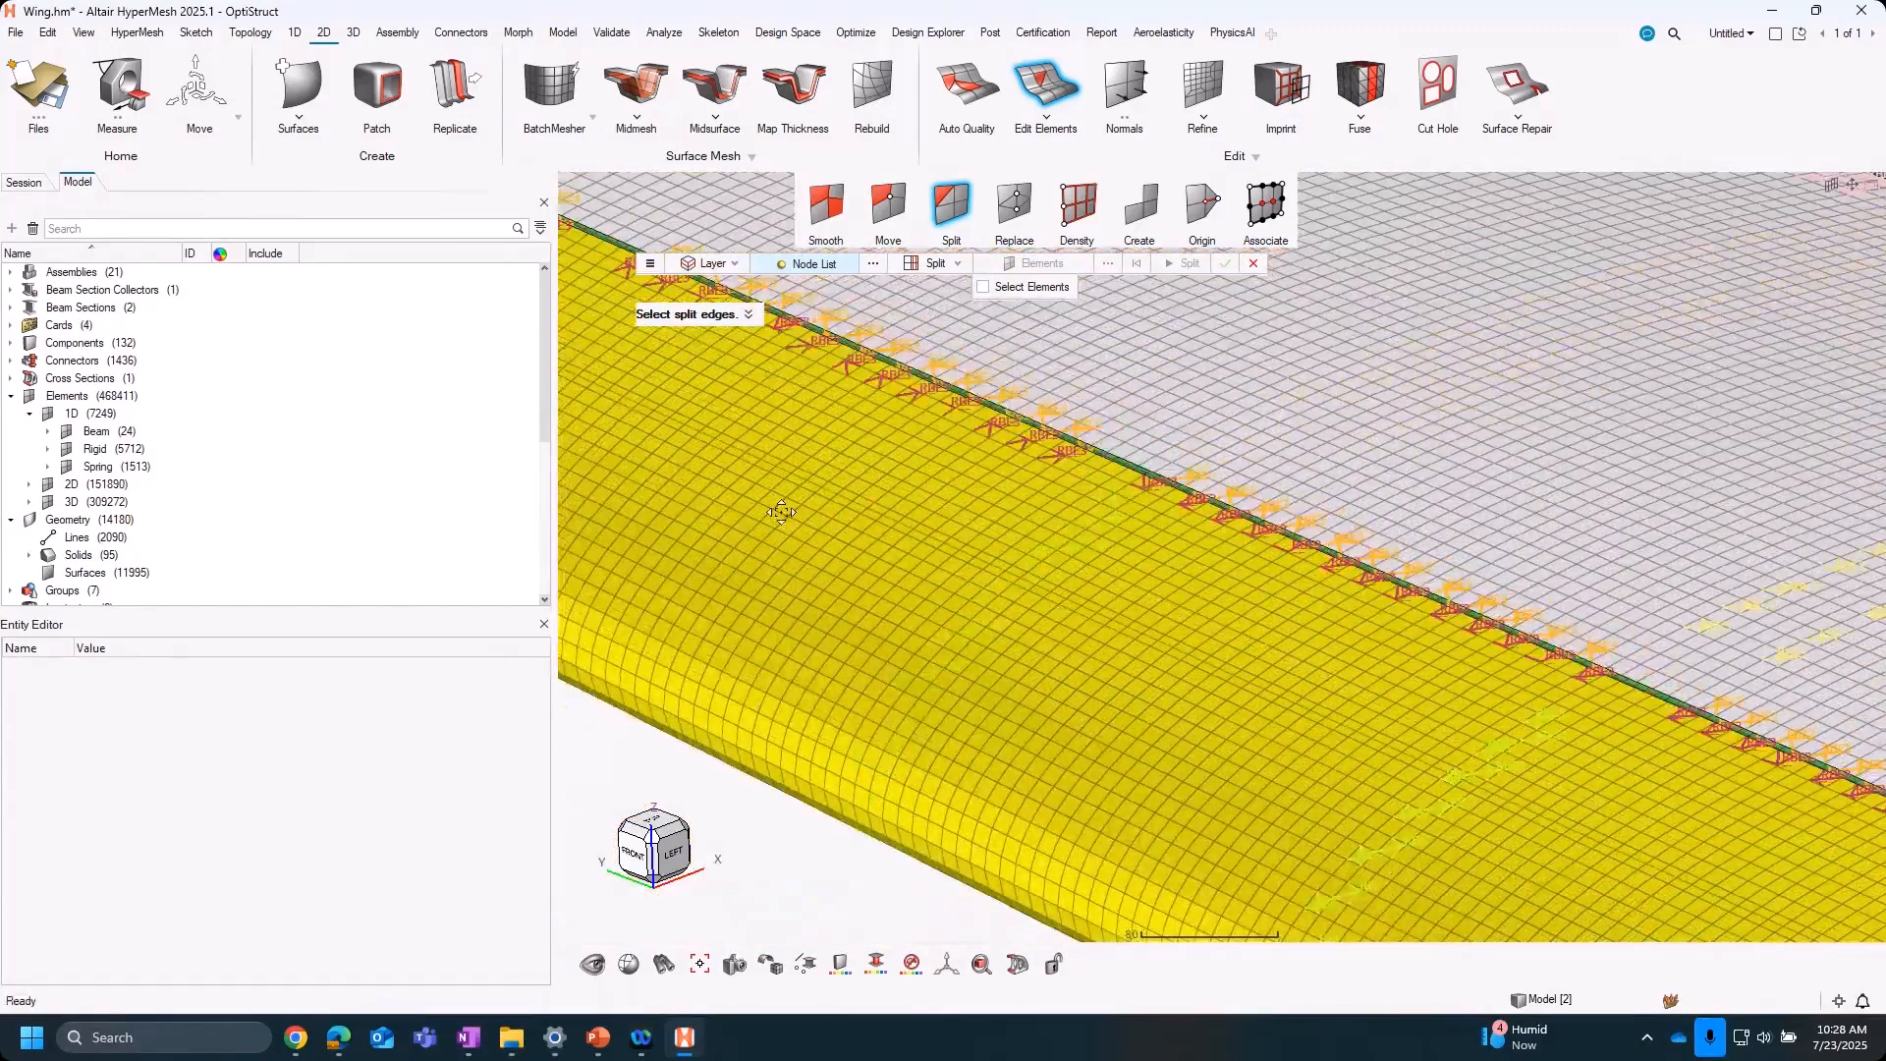
right_drag(951, 555, 1423, 752)
right_drag(991, 524, 1426, 724)
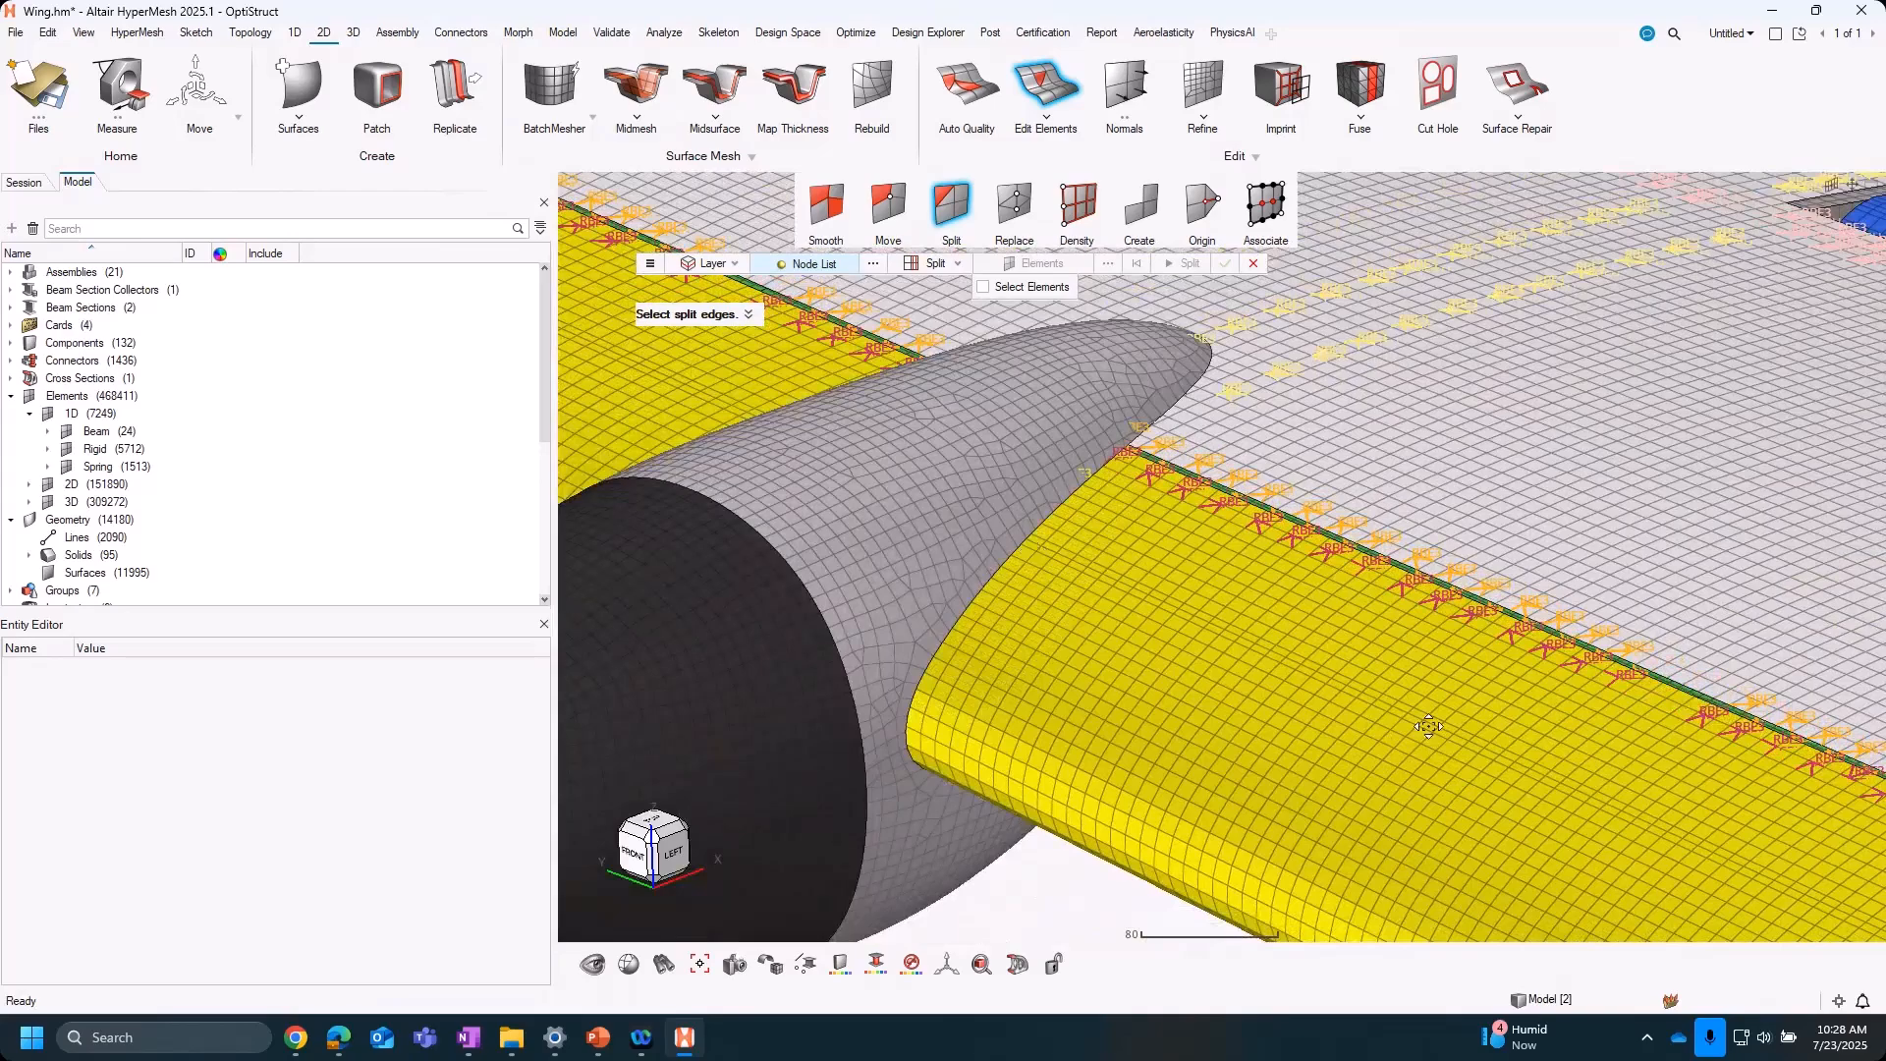
right_drag(994, 514, 913, 477)
right_drag(1495, 717, 1052, 514)
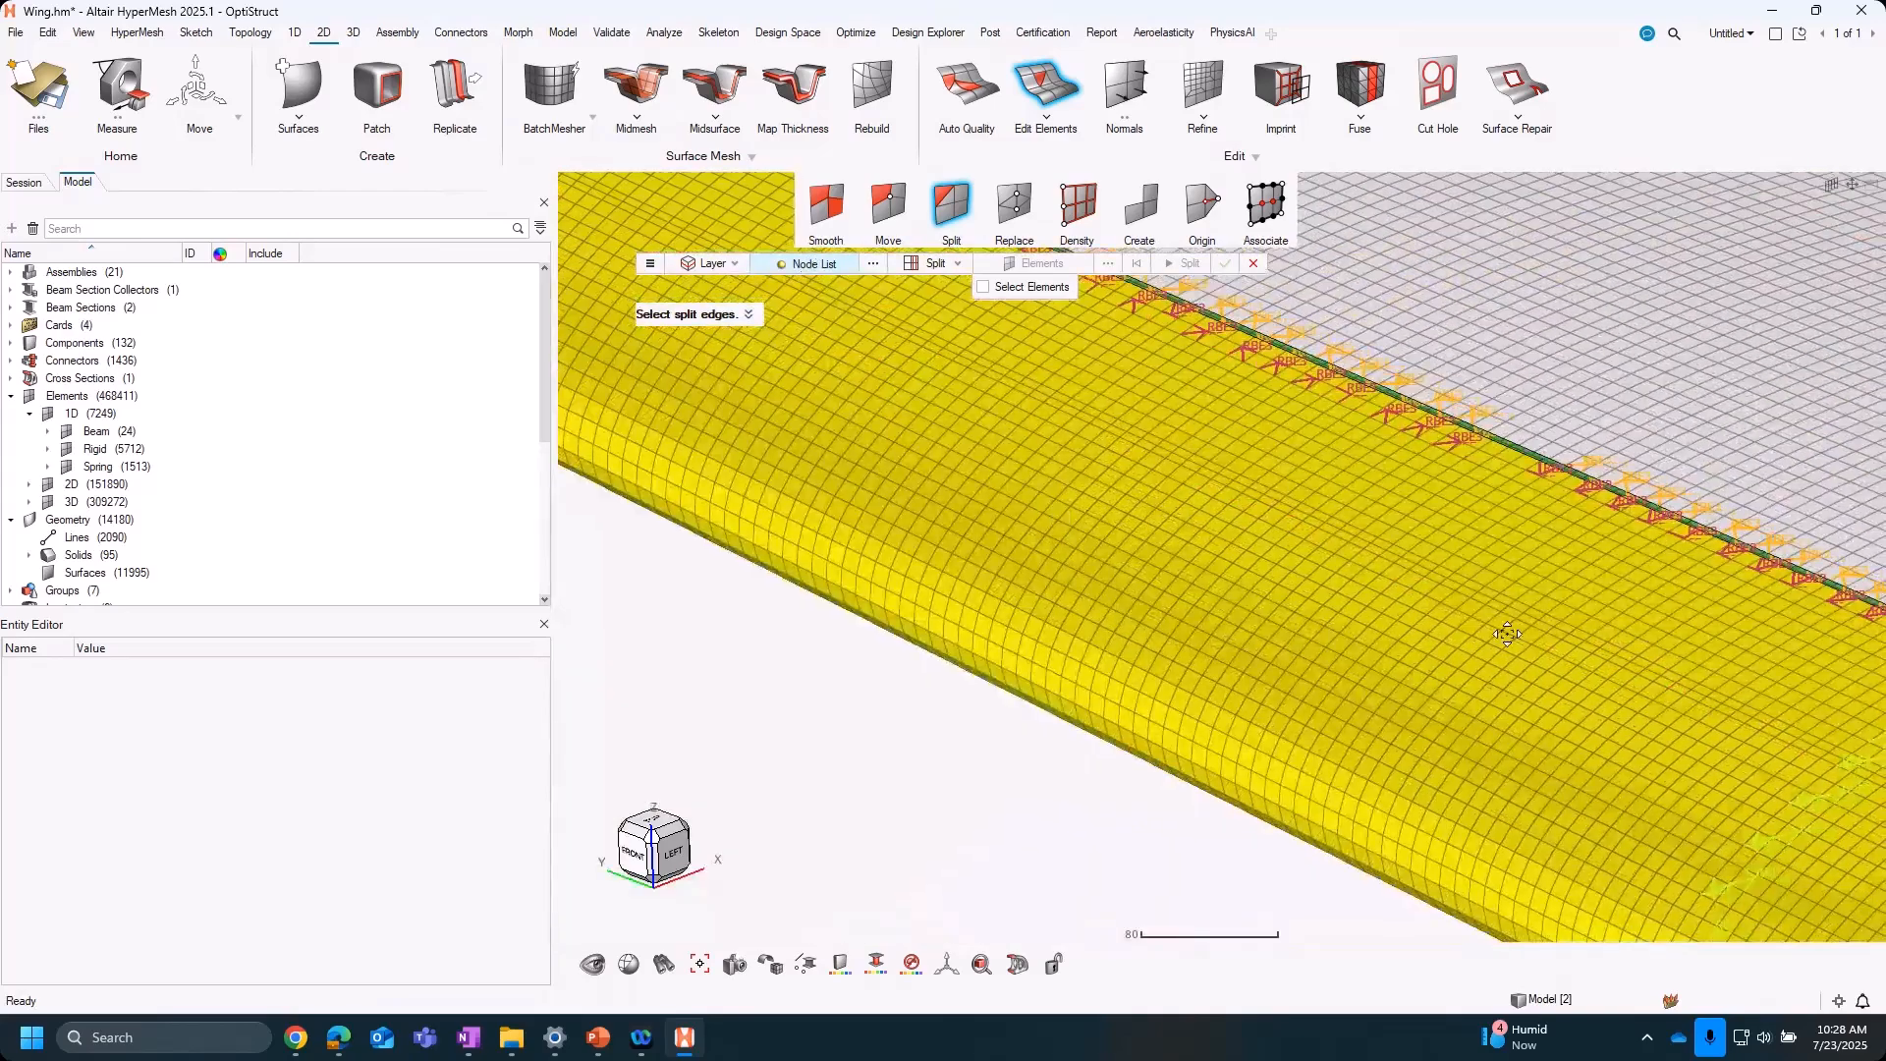
scroll(1627, 696, down, 3)
right_drag(1627, 688, 1047, 387)
scroll(1230, 449, up, 4)
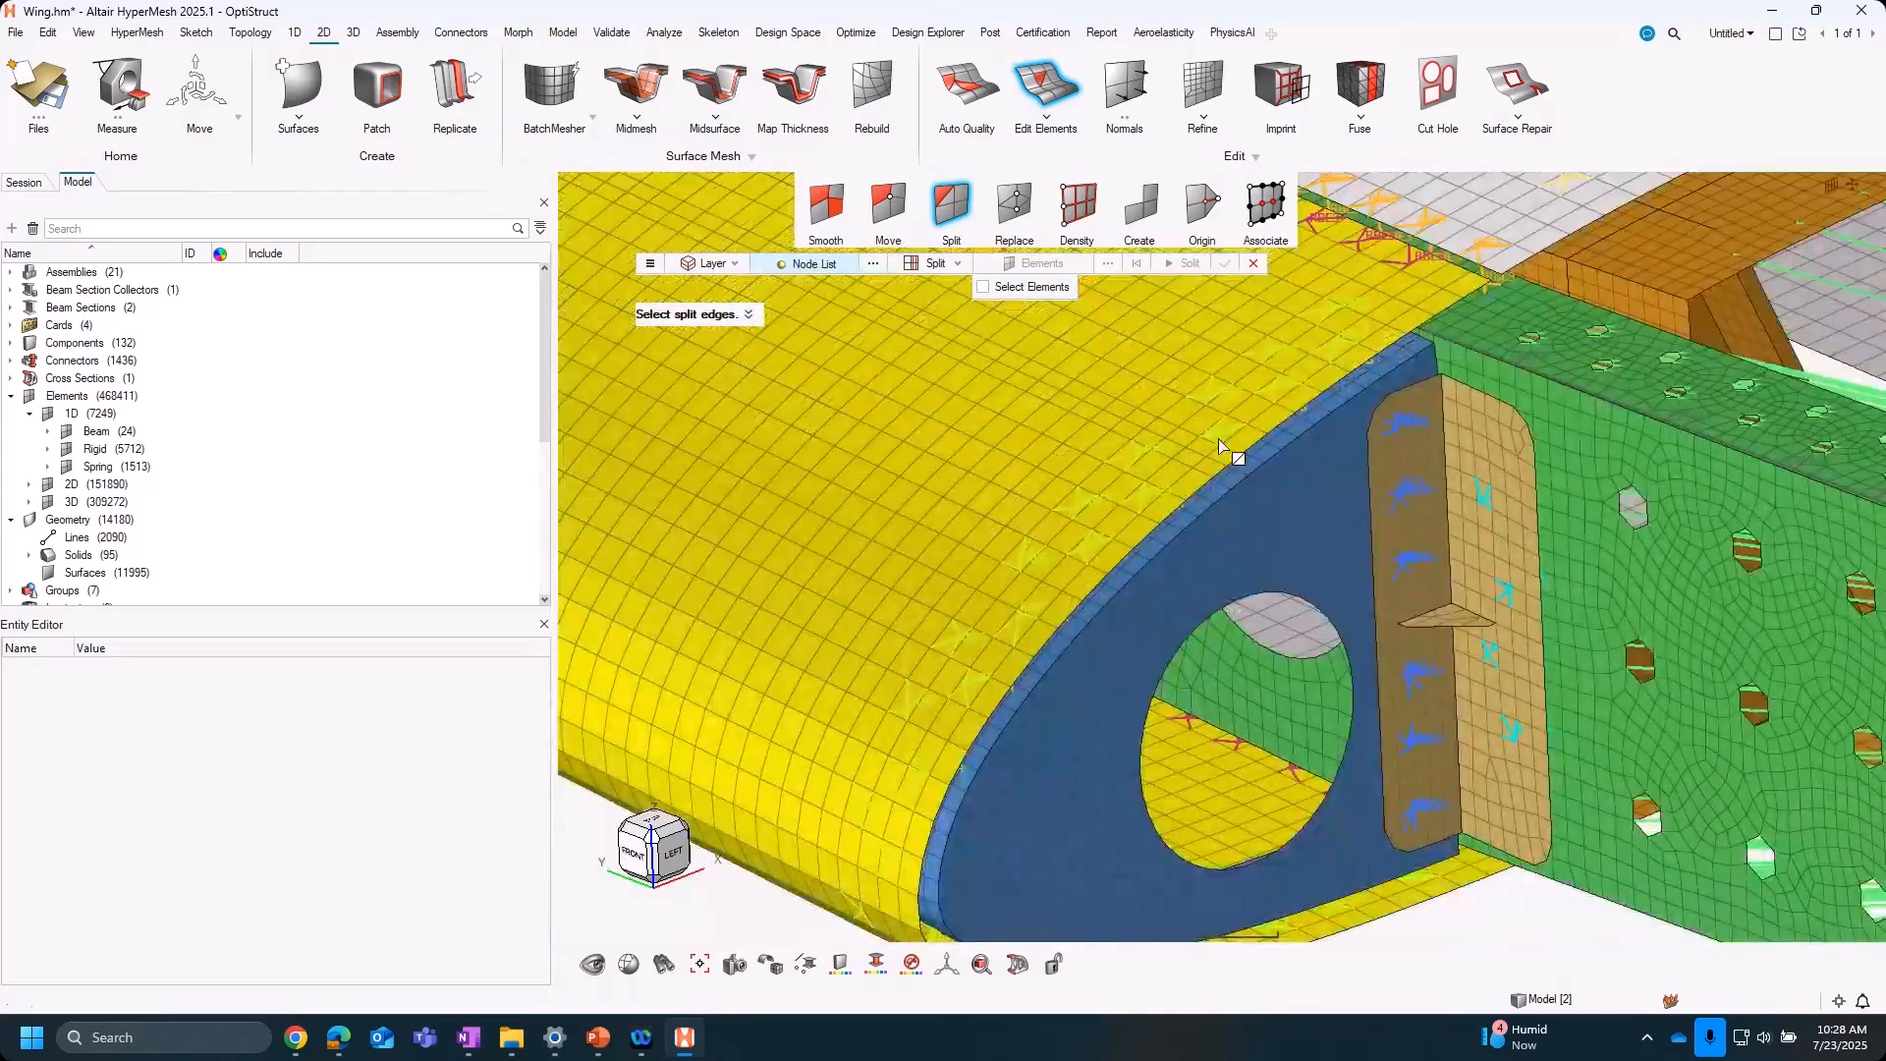
Change the split method to Graphical Lines and split the yellow skin elements along a diagonal line drawn toward the end rib
click(945, 263)
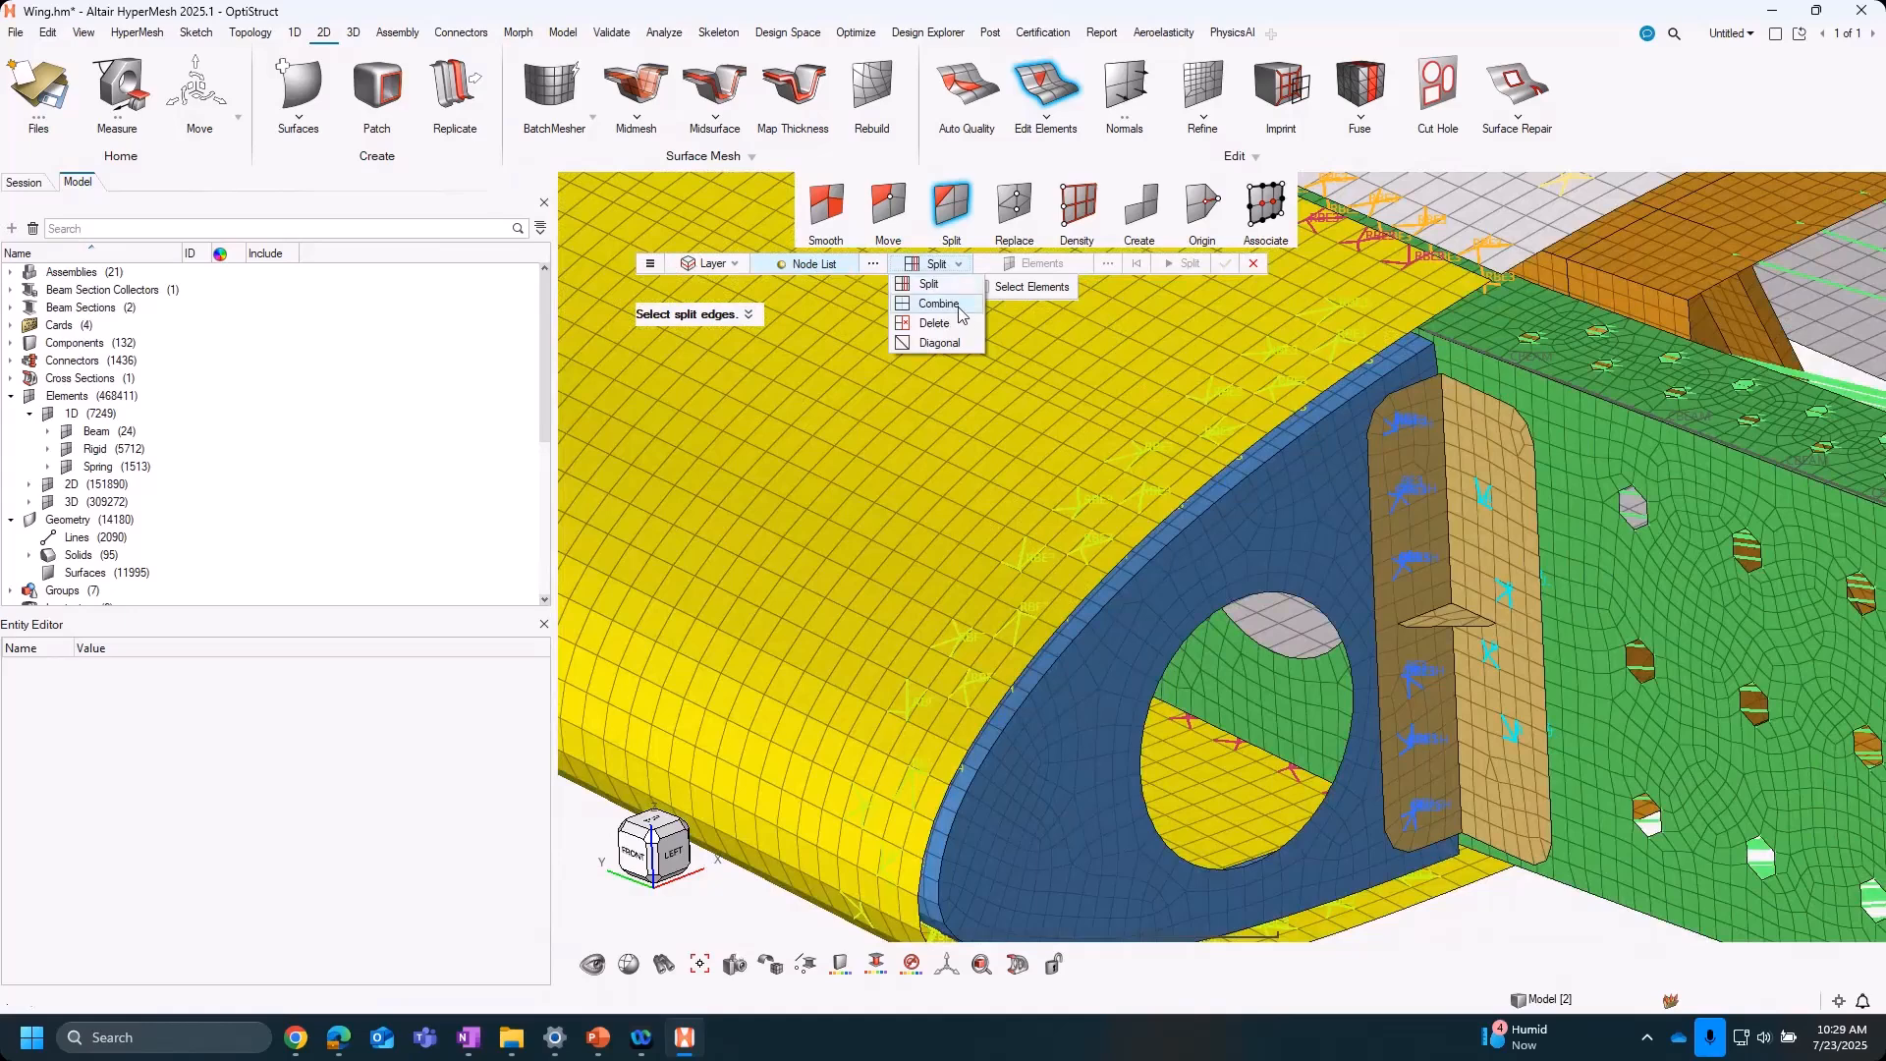
click(711, 265)
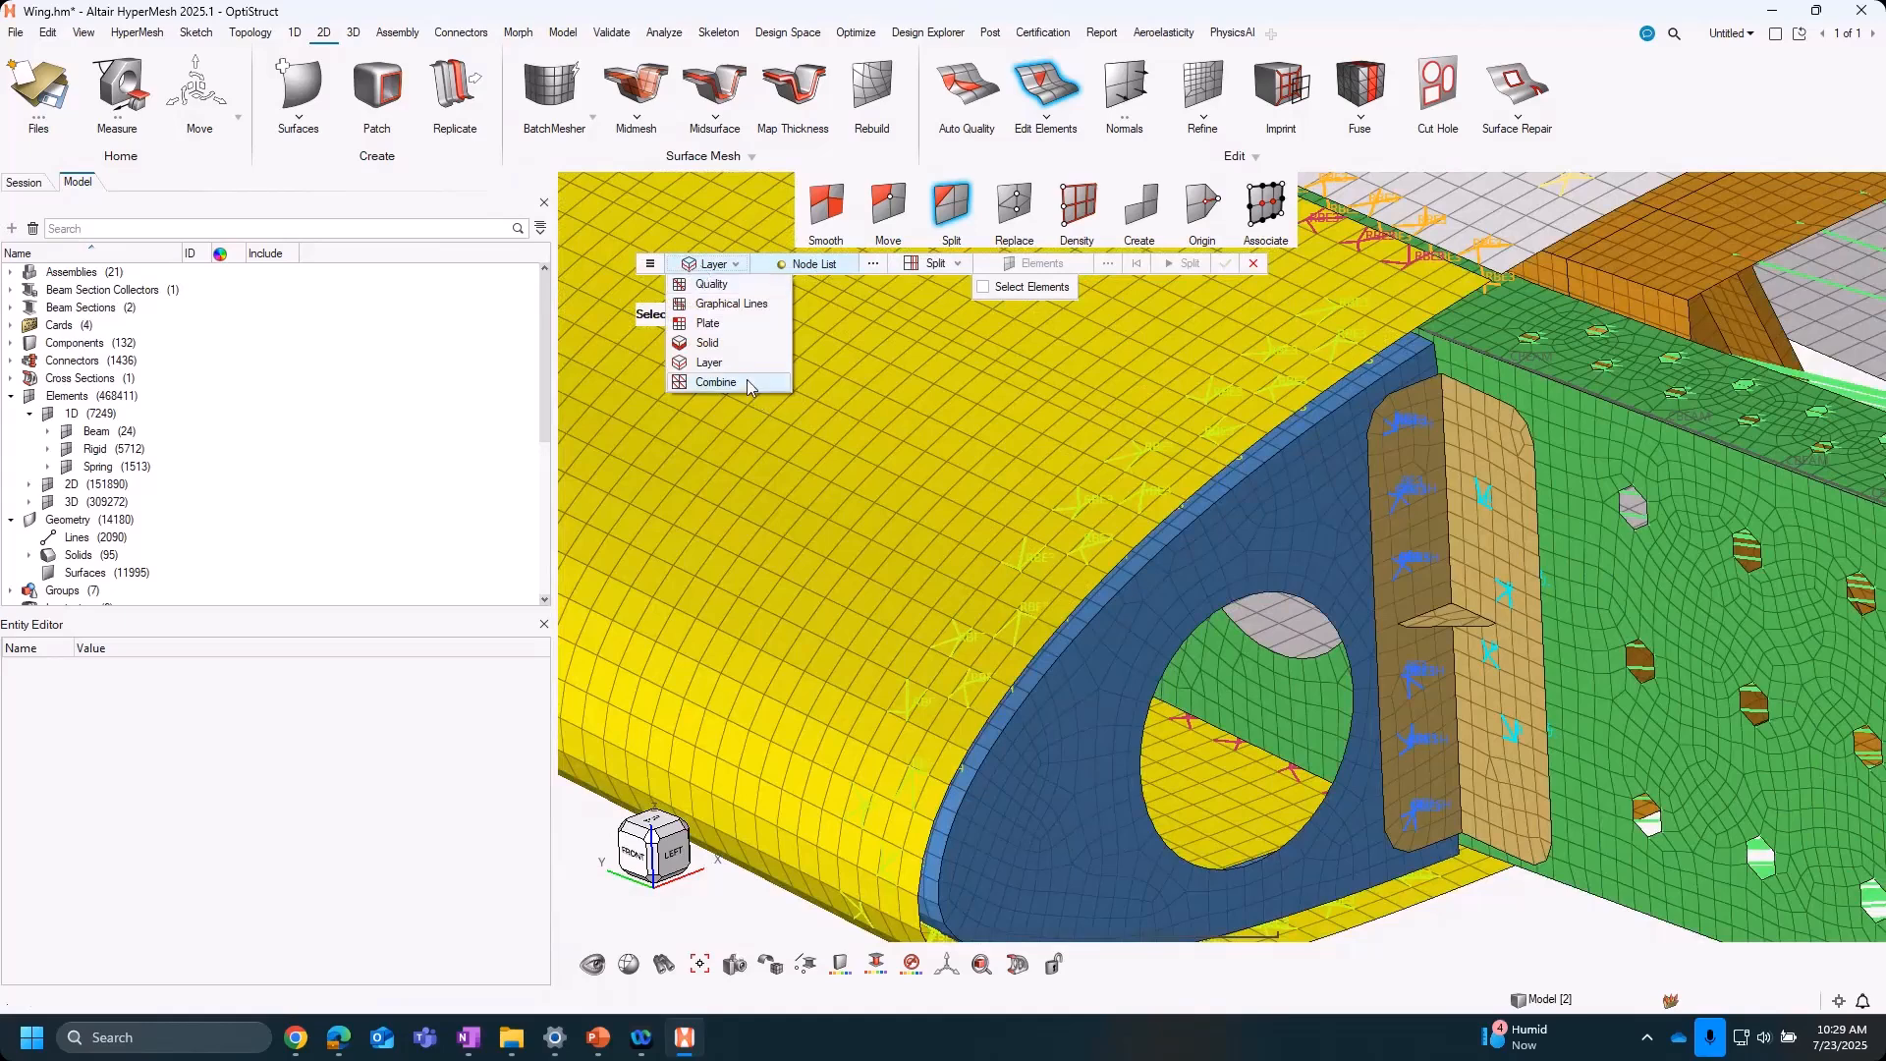
click(731, 304)
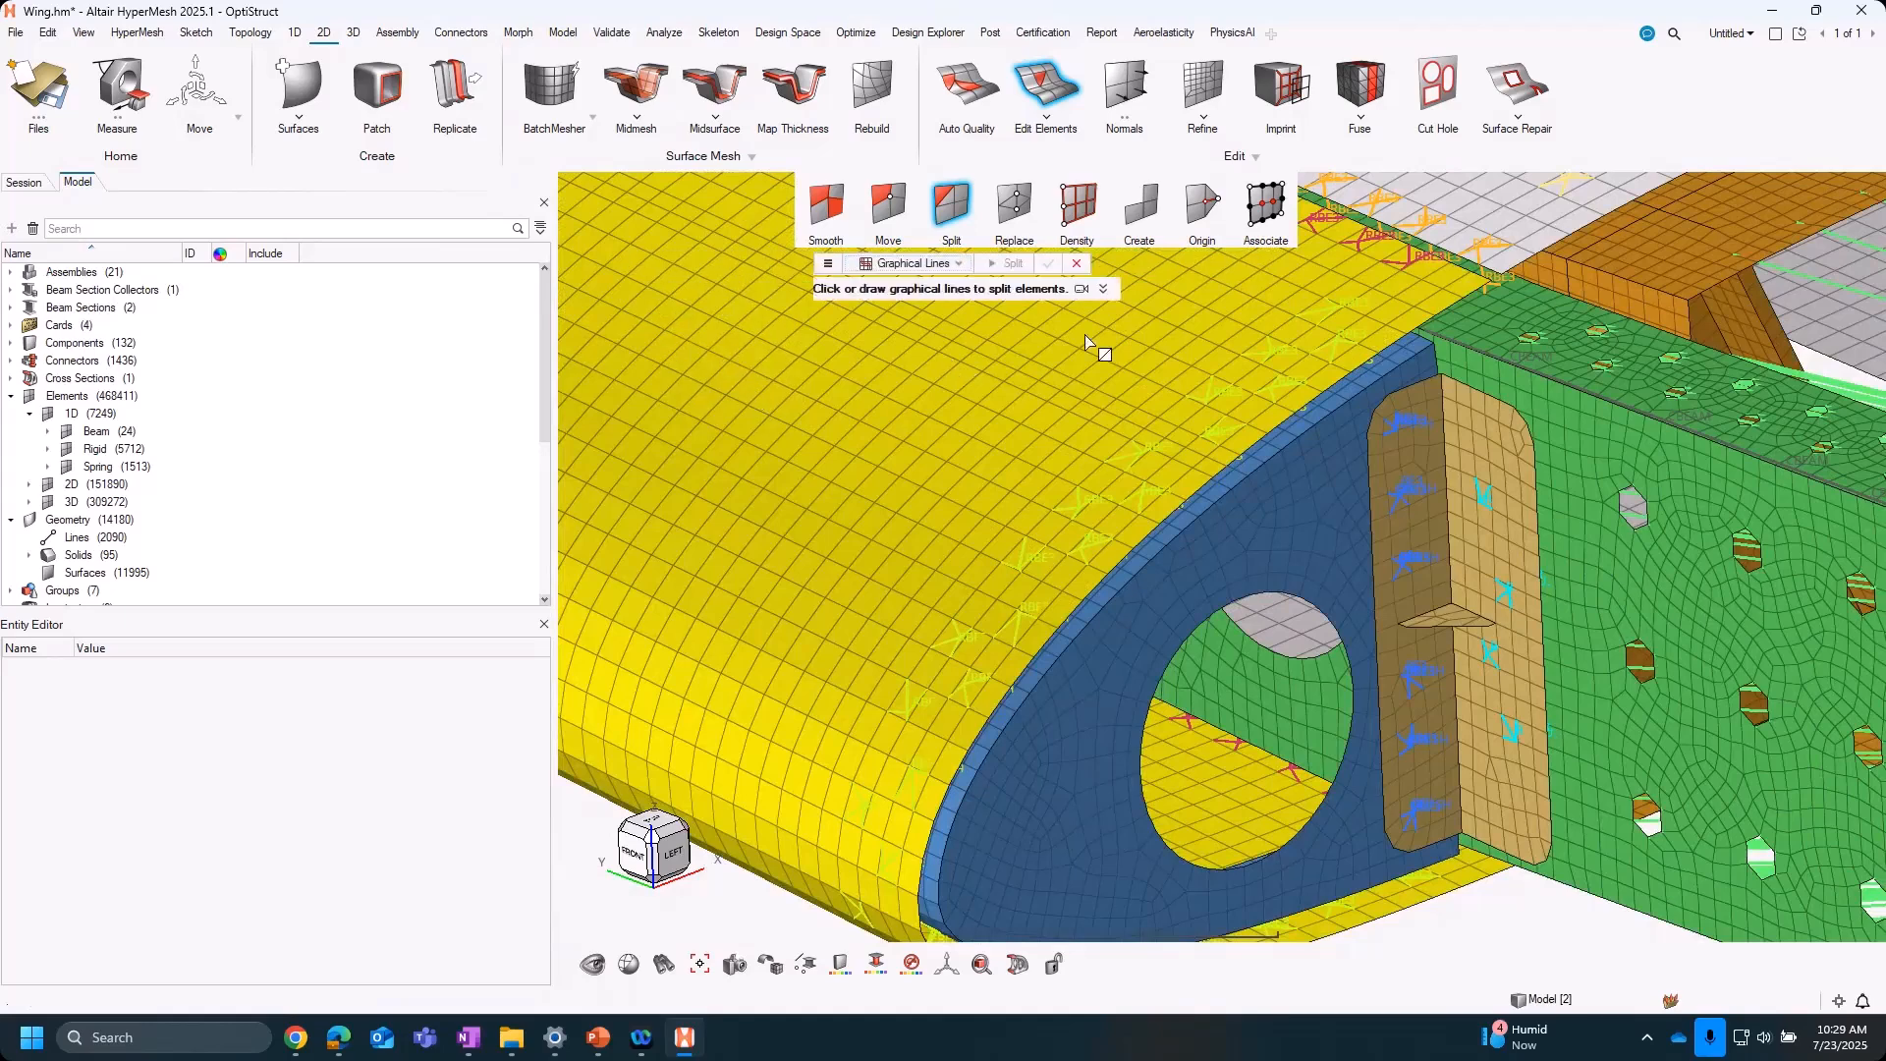
right_drag(1259, 541, 1563, 667)
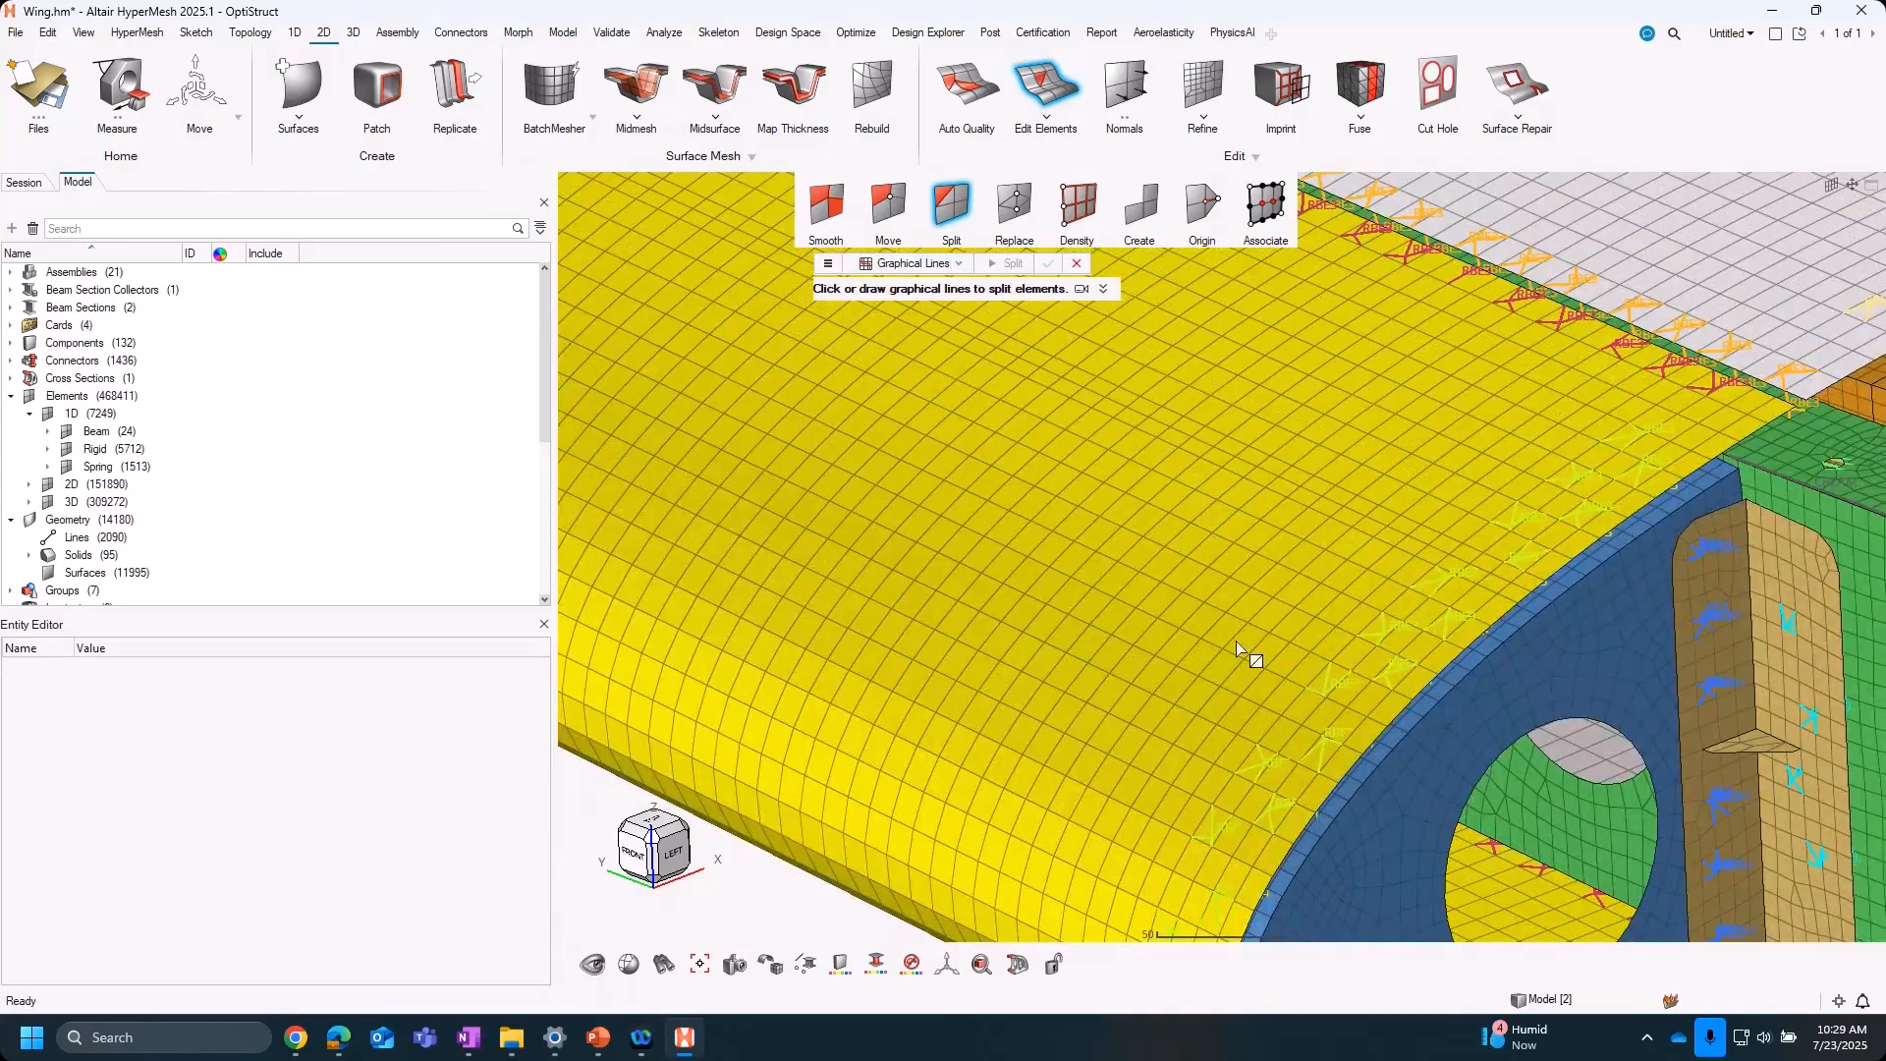
click(1077, 367)
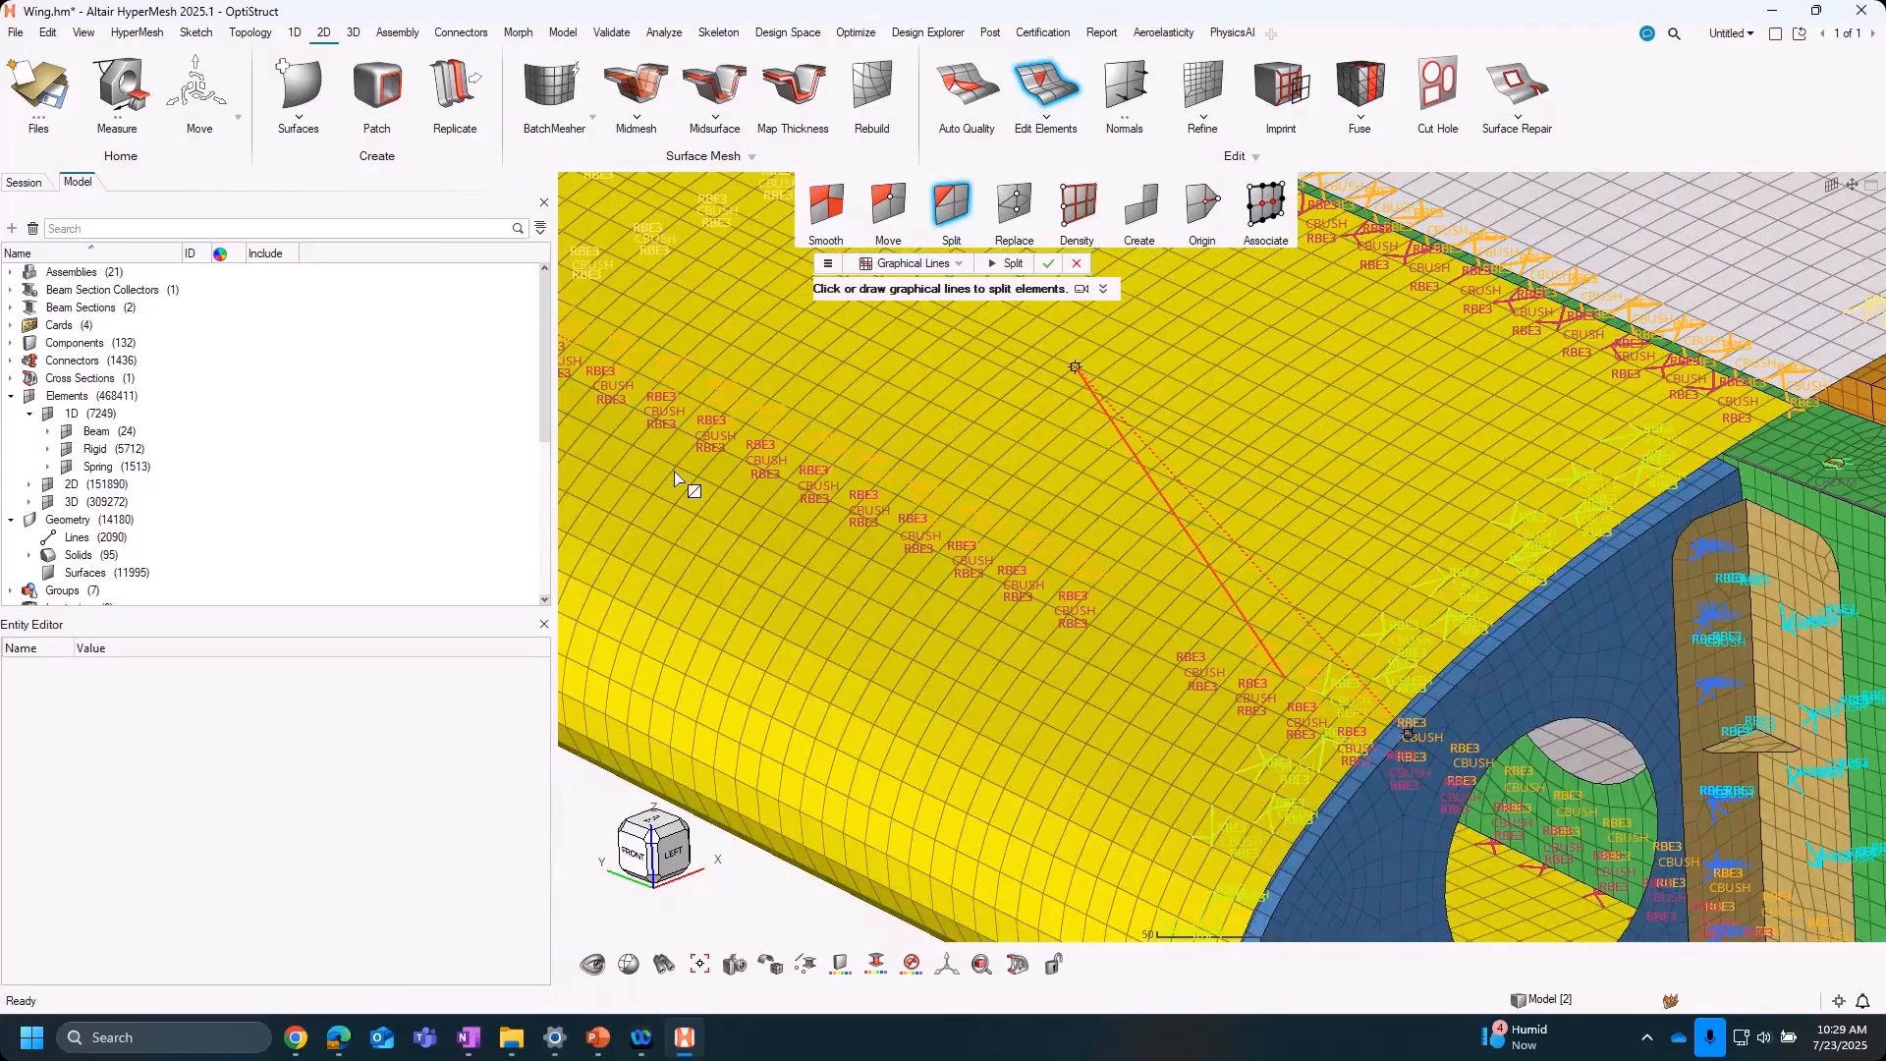
click(1063, 348)
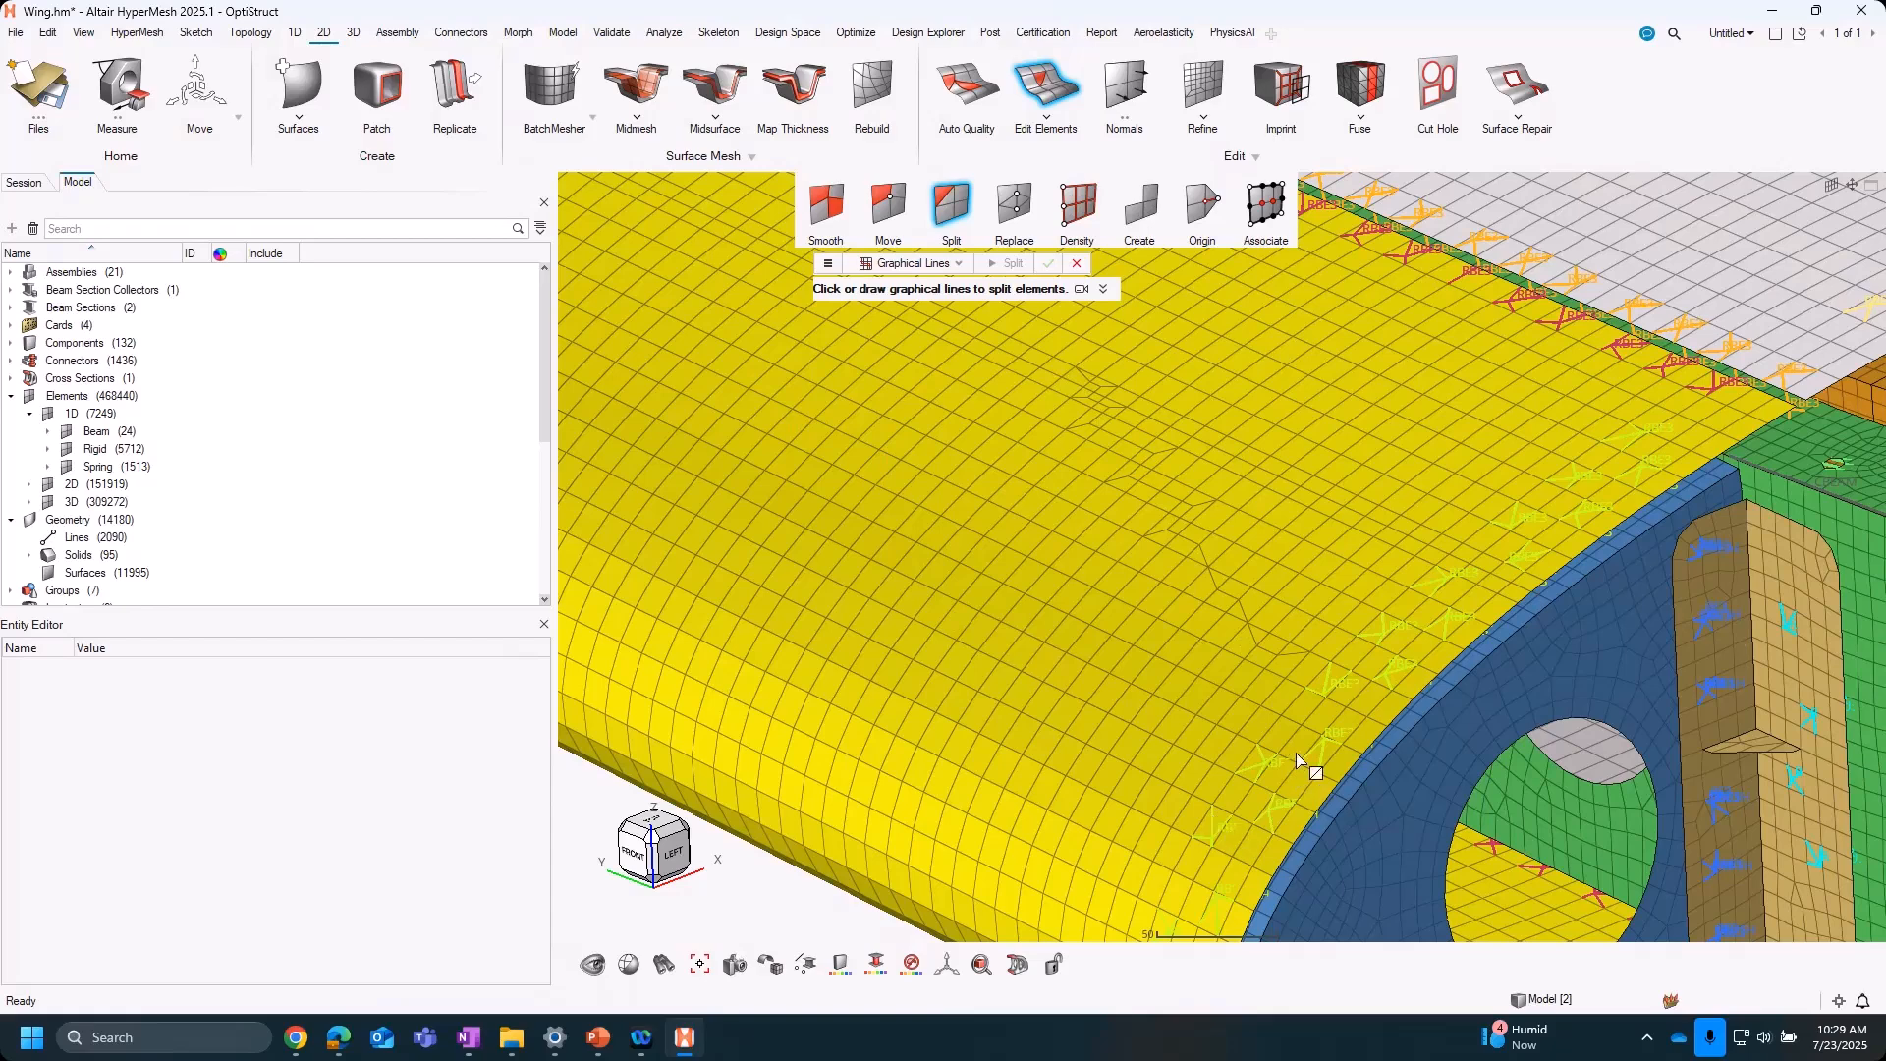
scroll(1228, 687, down, 5)
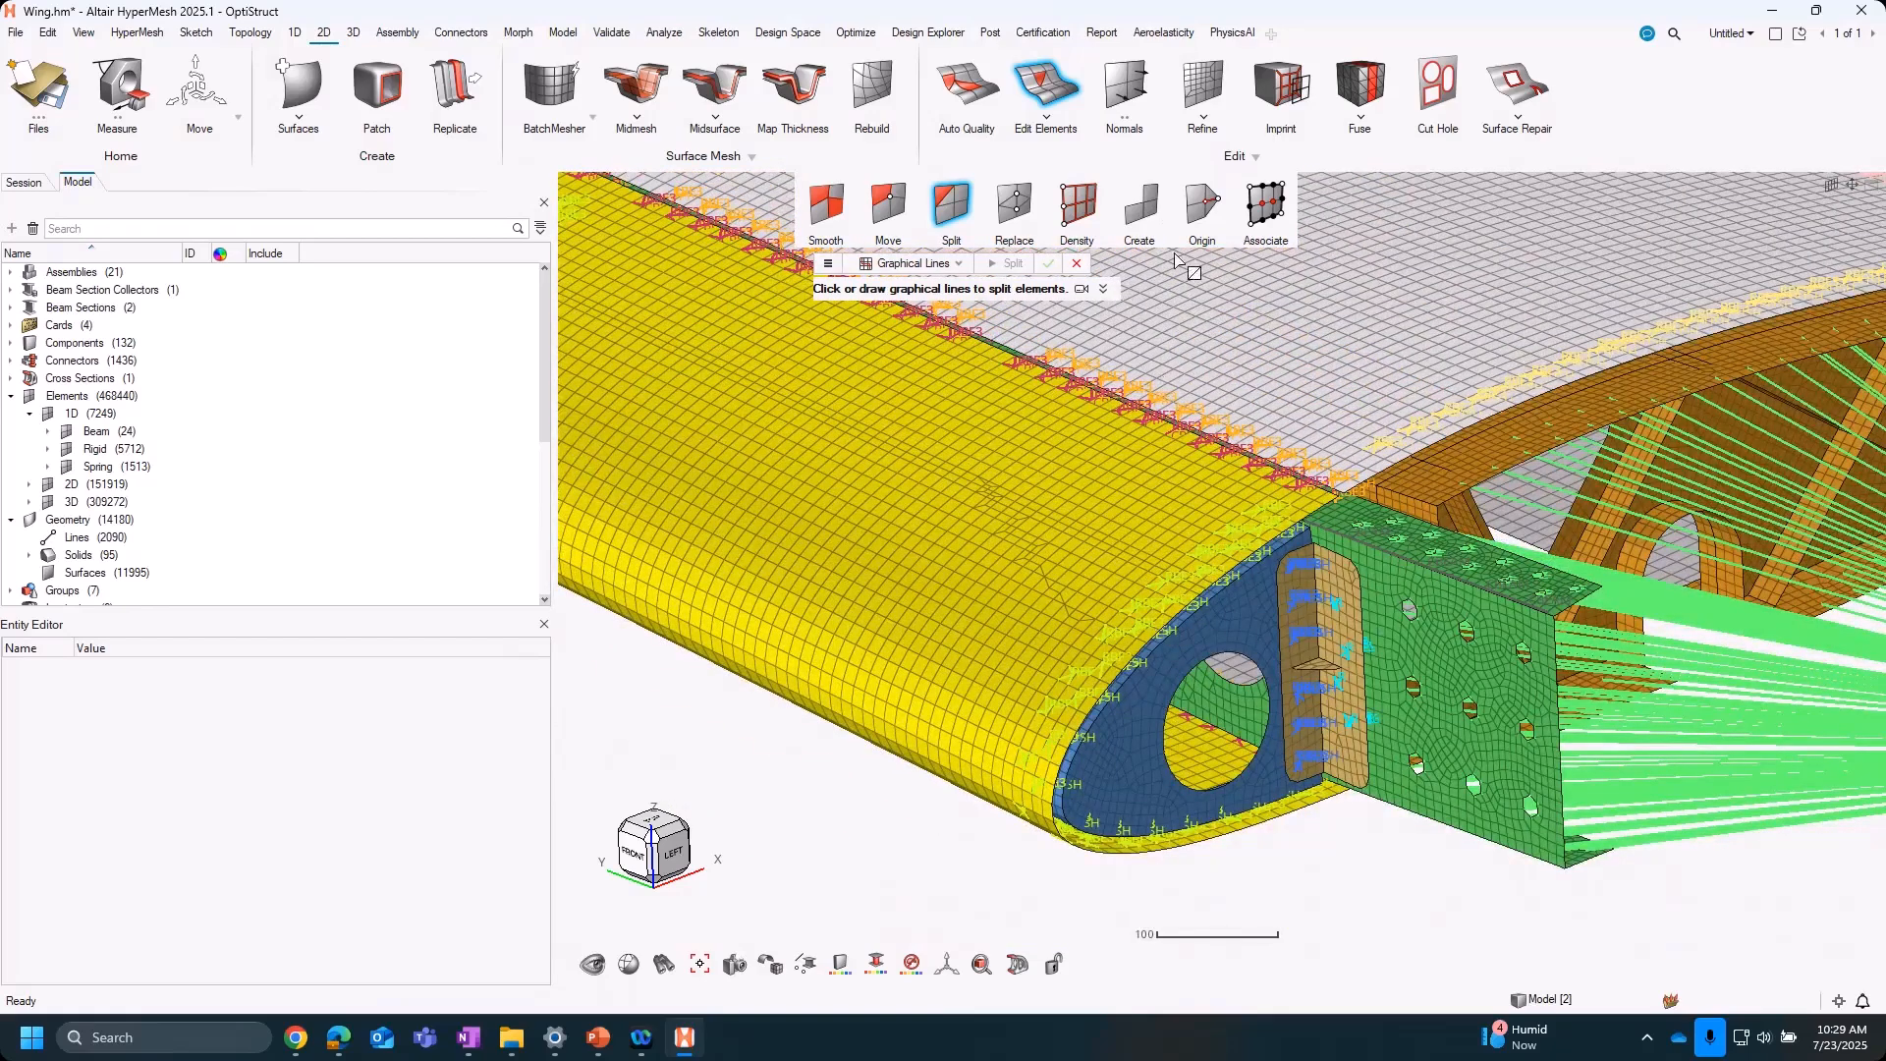
right_drag(1194, 599, 981, 531)
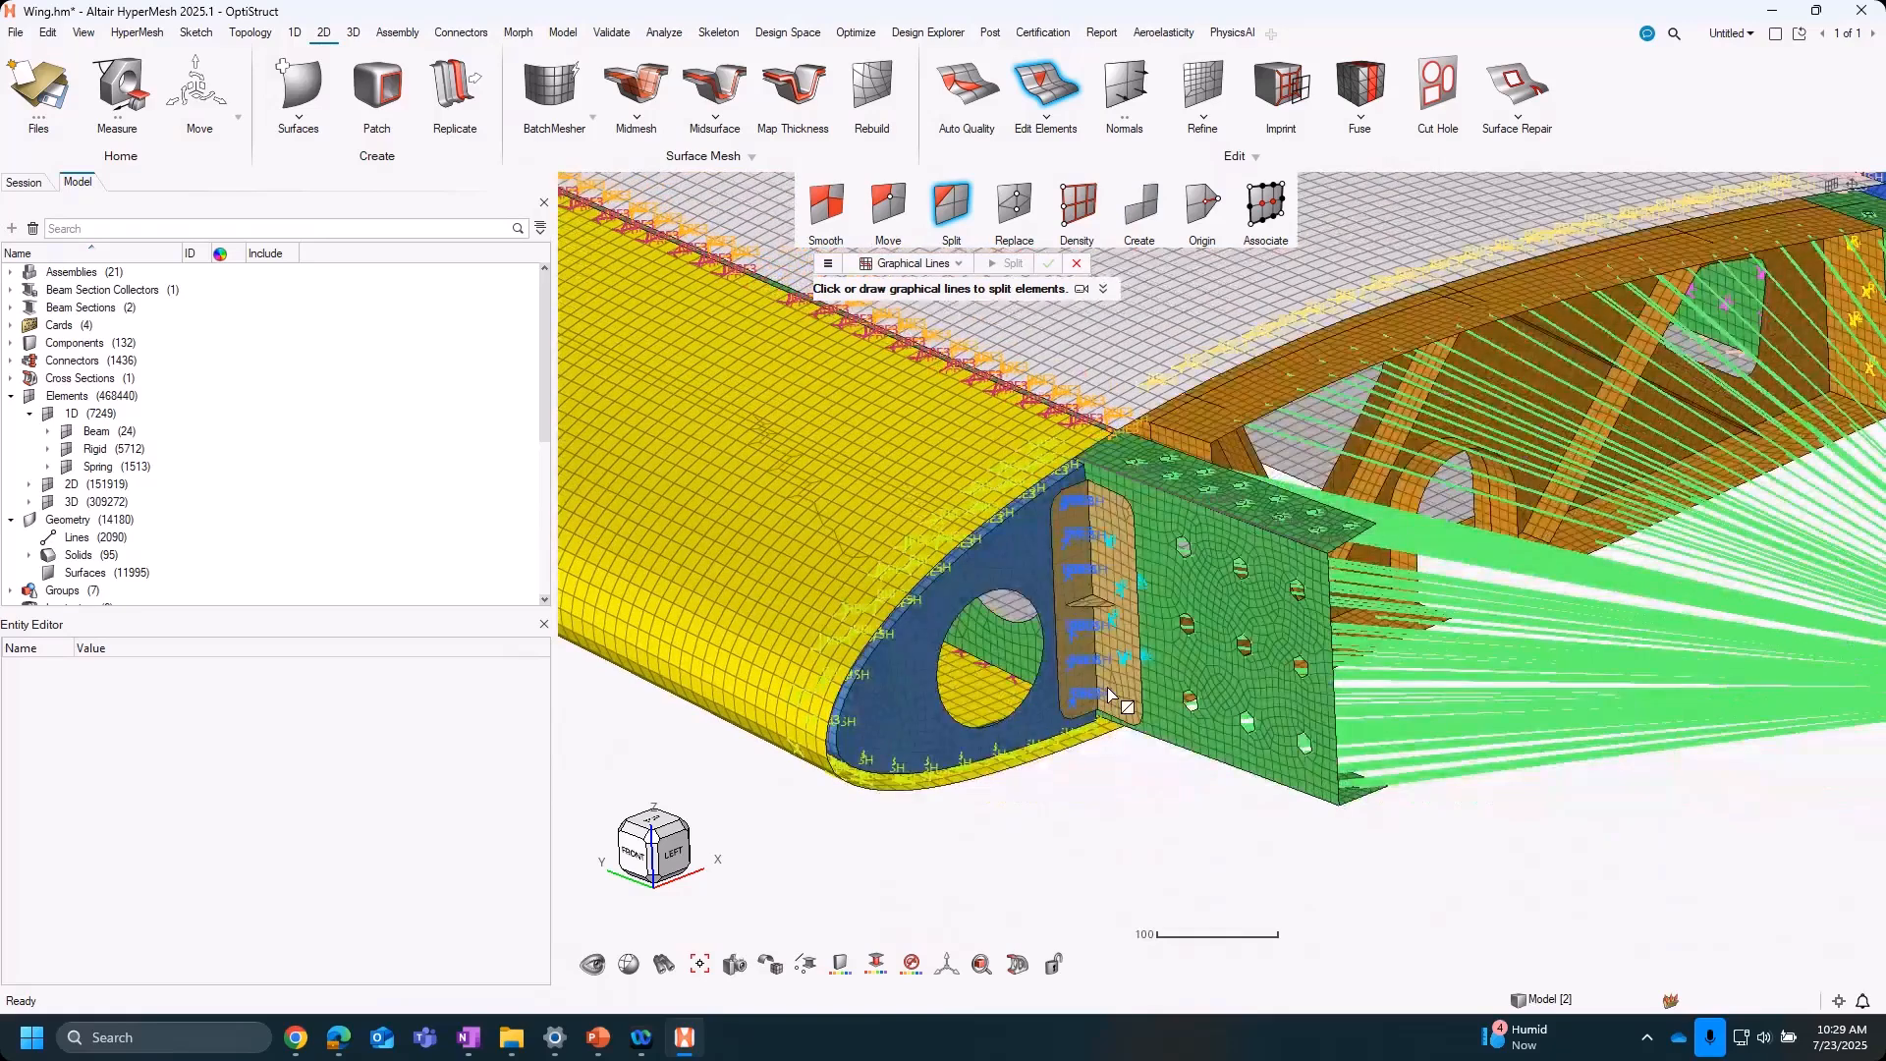
right_drag(1200, 462, 1103, 680)
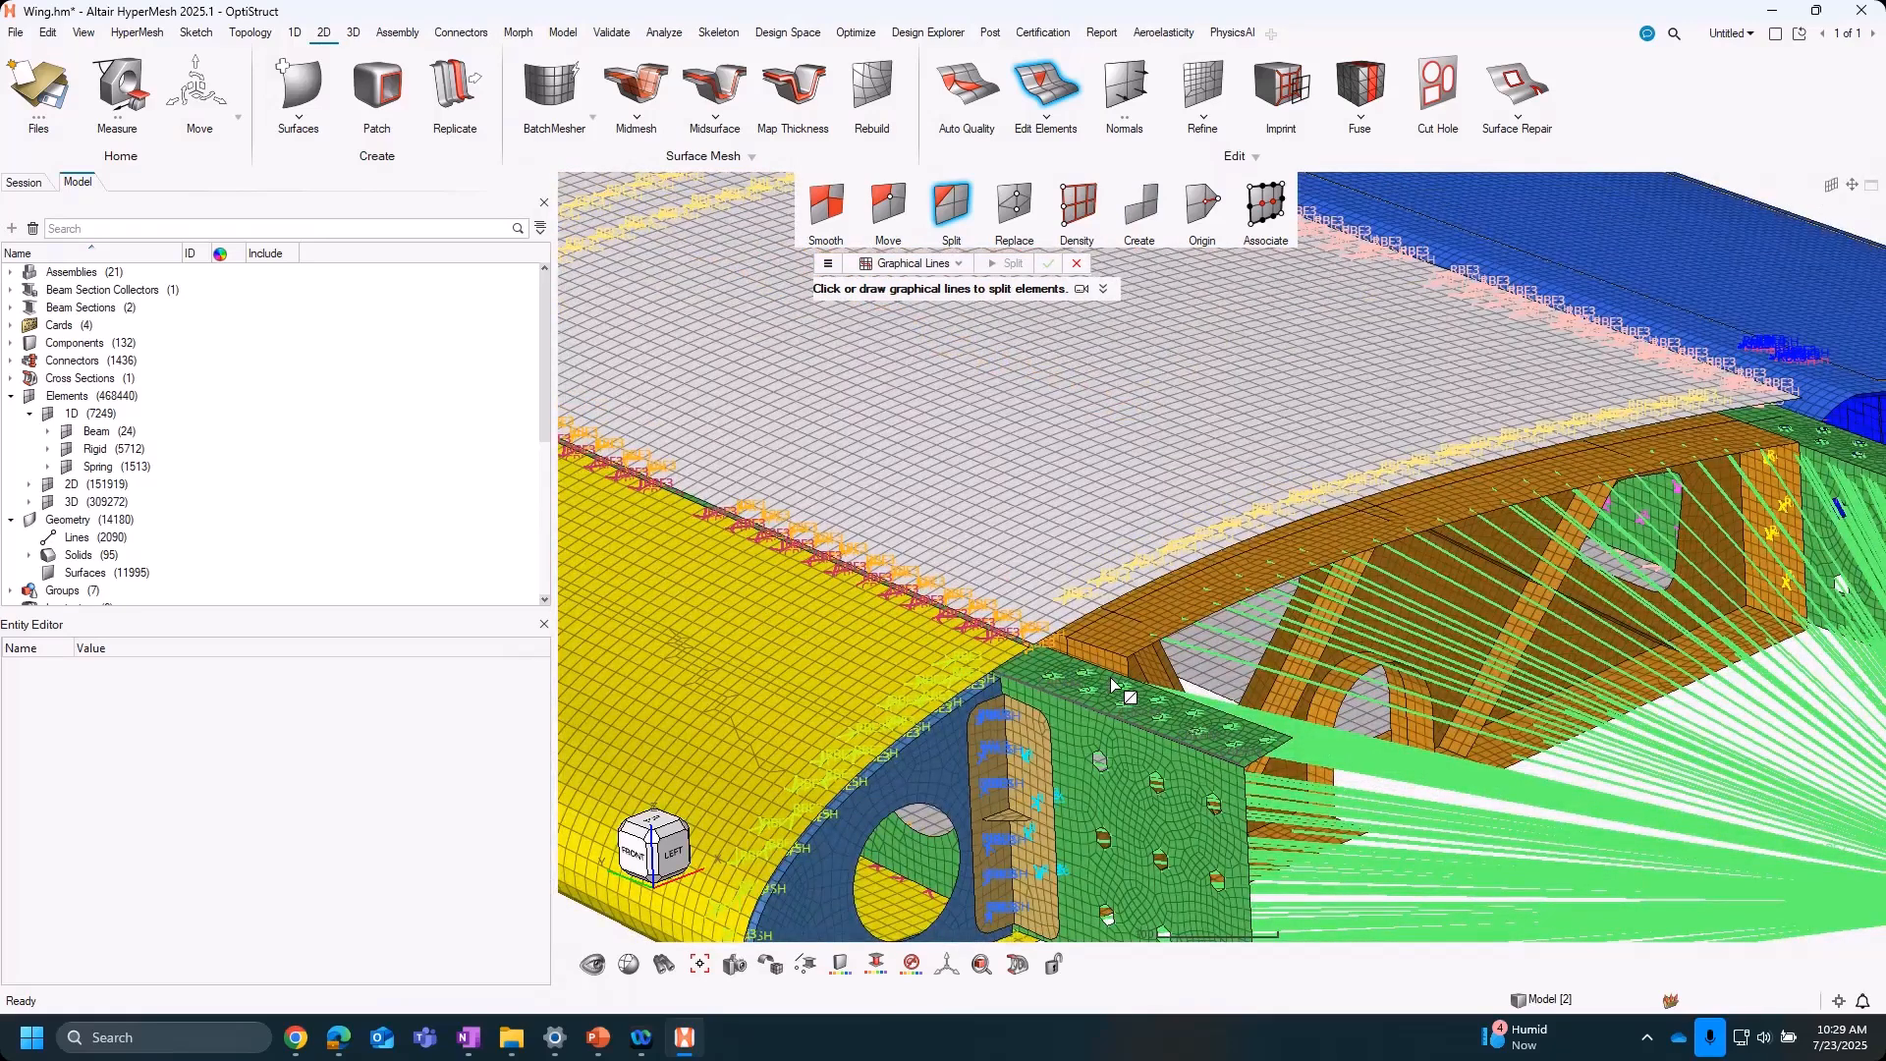
right_drag(945, 536, 1050, 428)
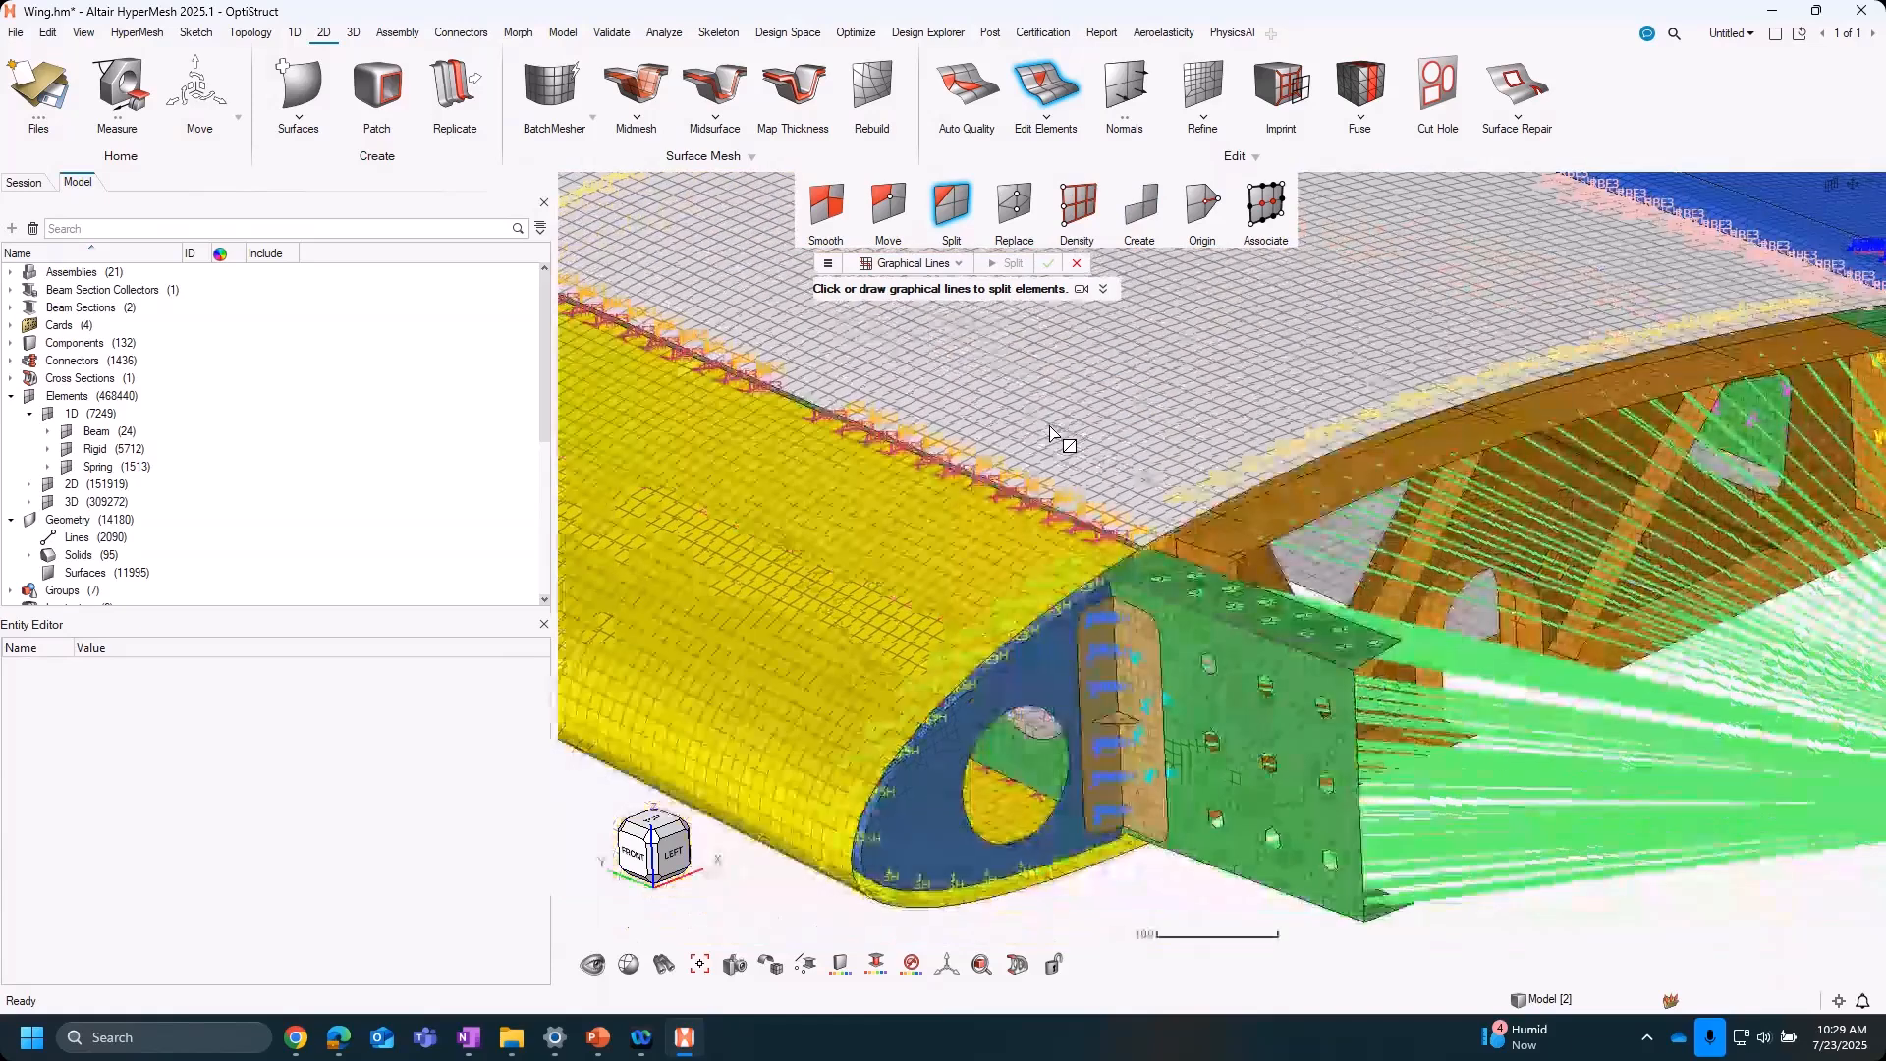
scroll(1051, 432, down, 1)
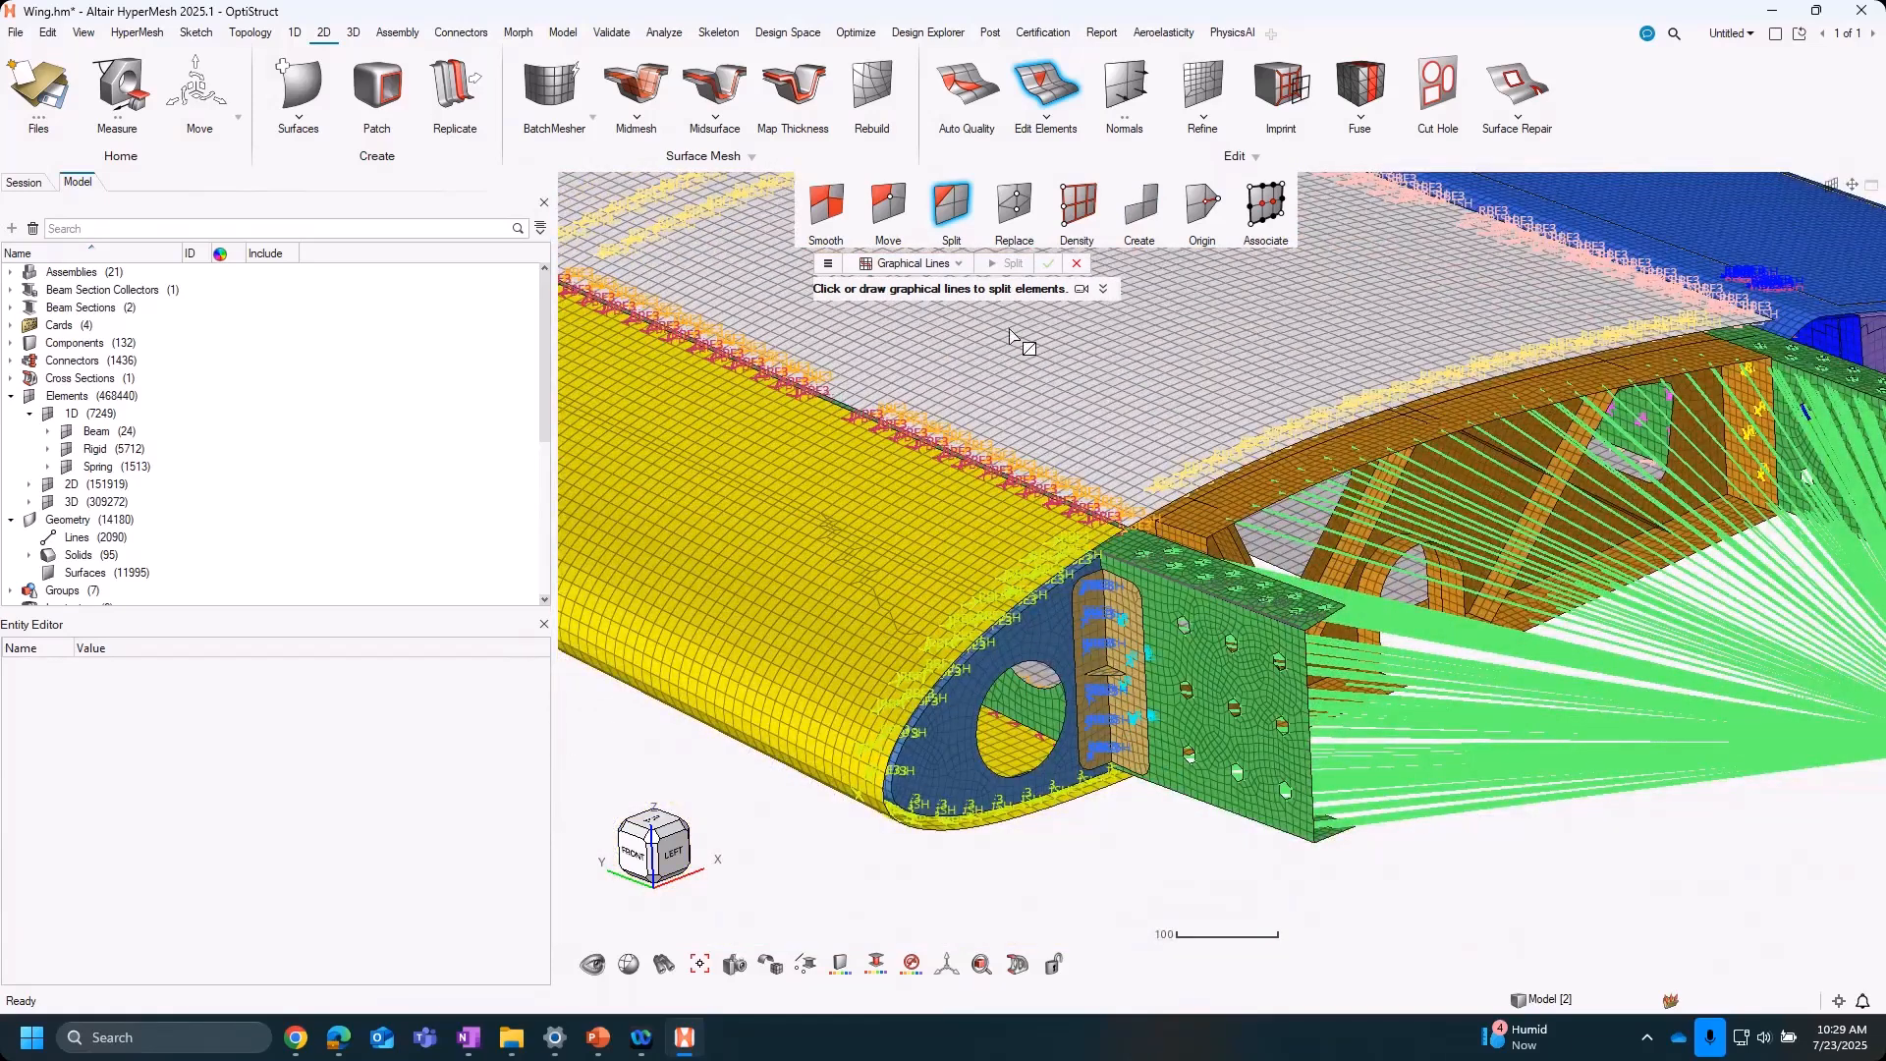
Exit the graphical-line element split and bring up the Mirror tool to view its options
key(Escape)
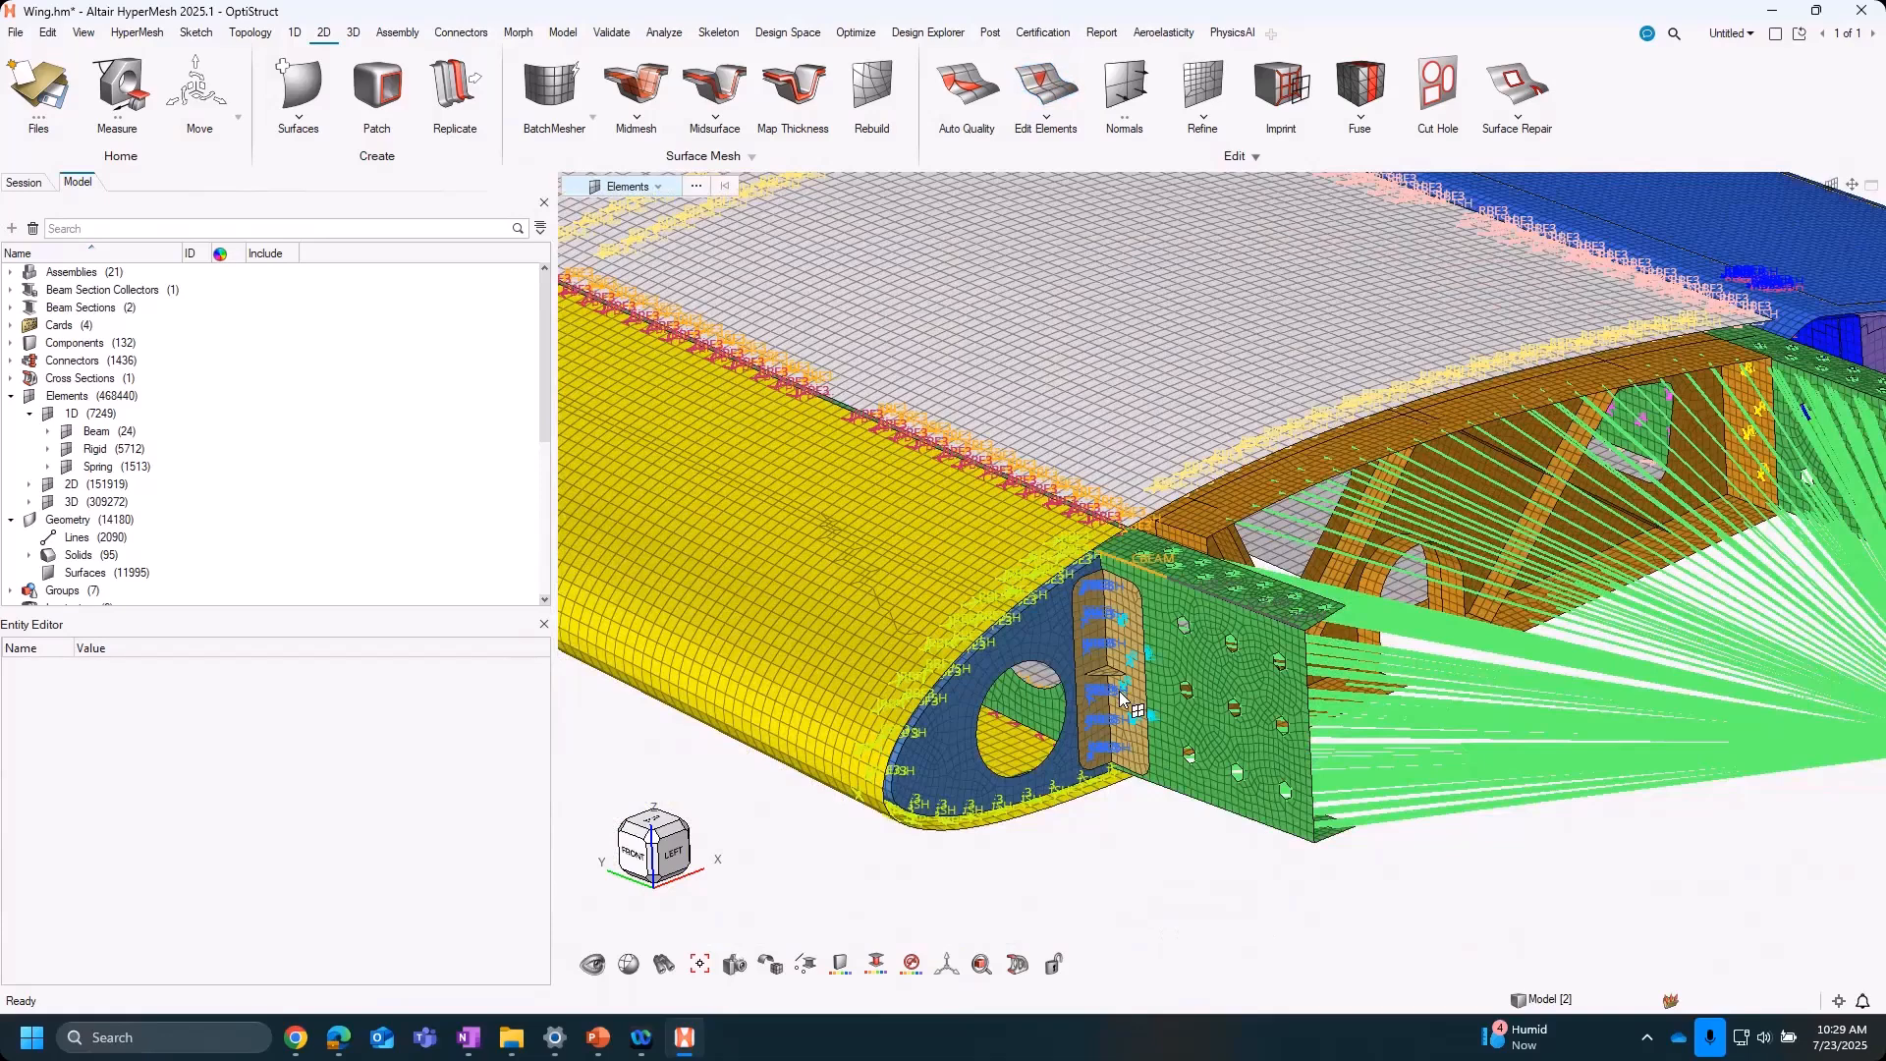
scroll(1123, 699, down, 2)
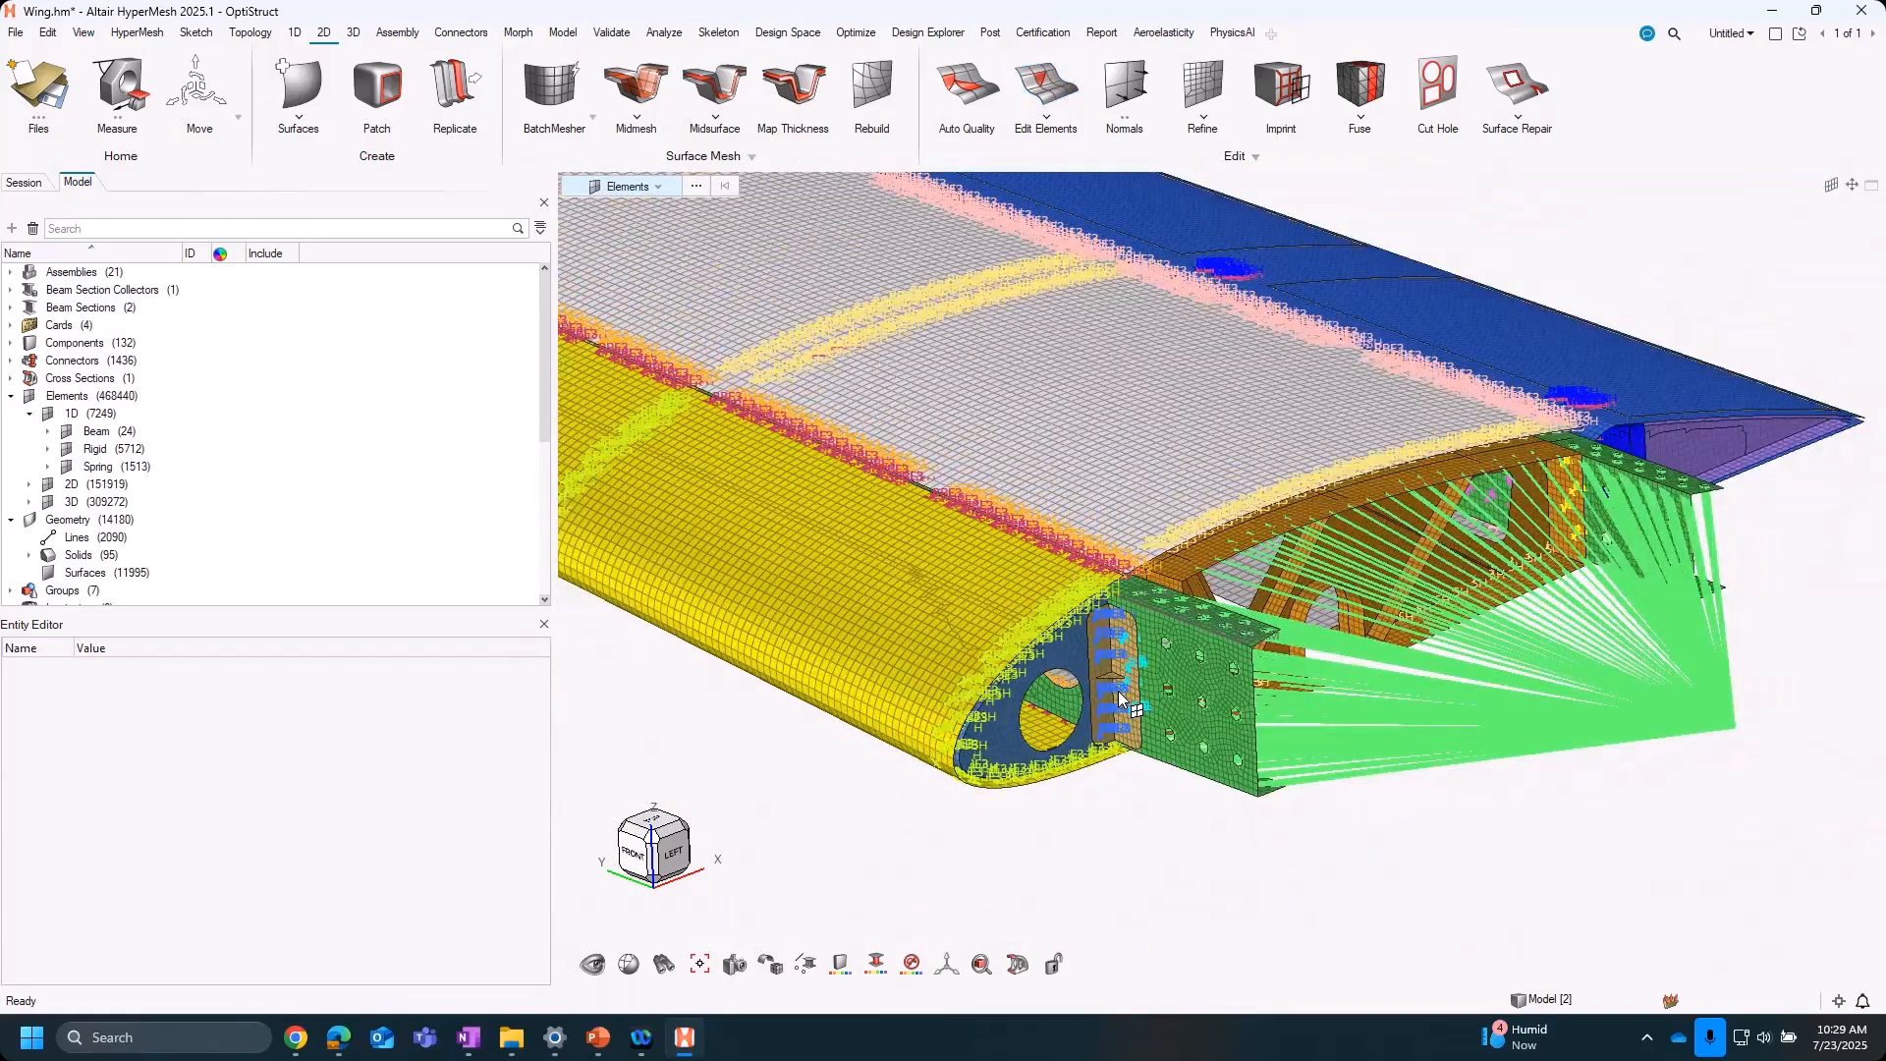
click(238, 118)
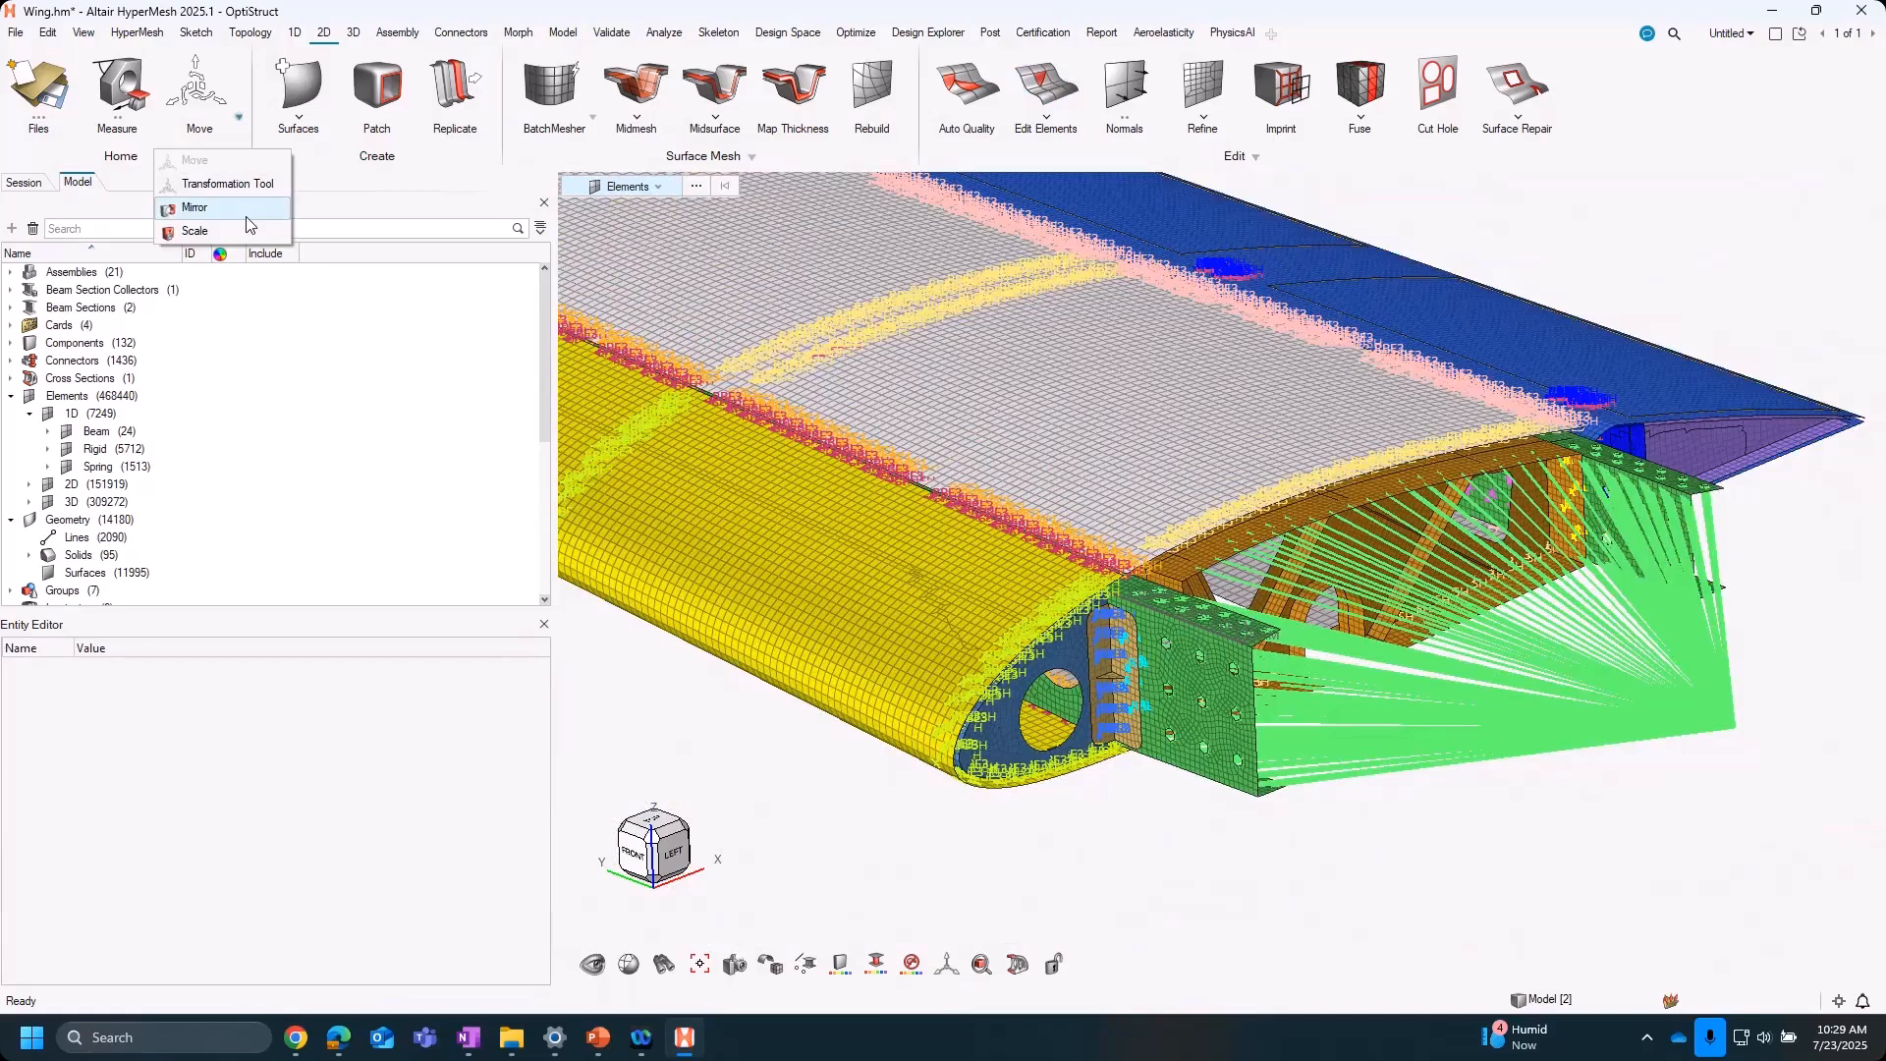
click(216, 208)
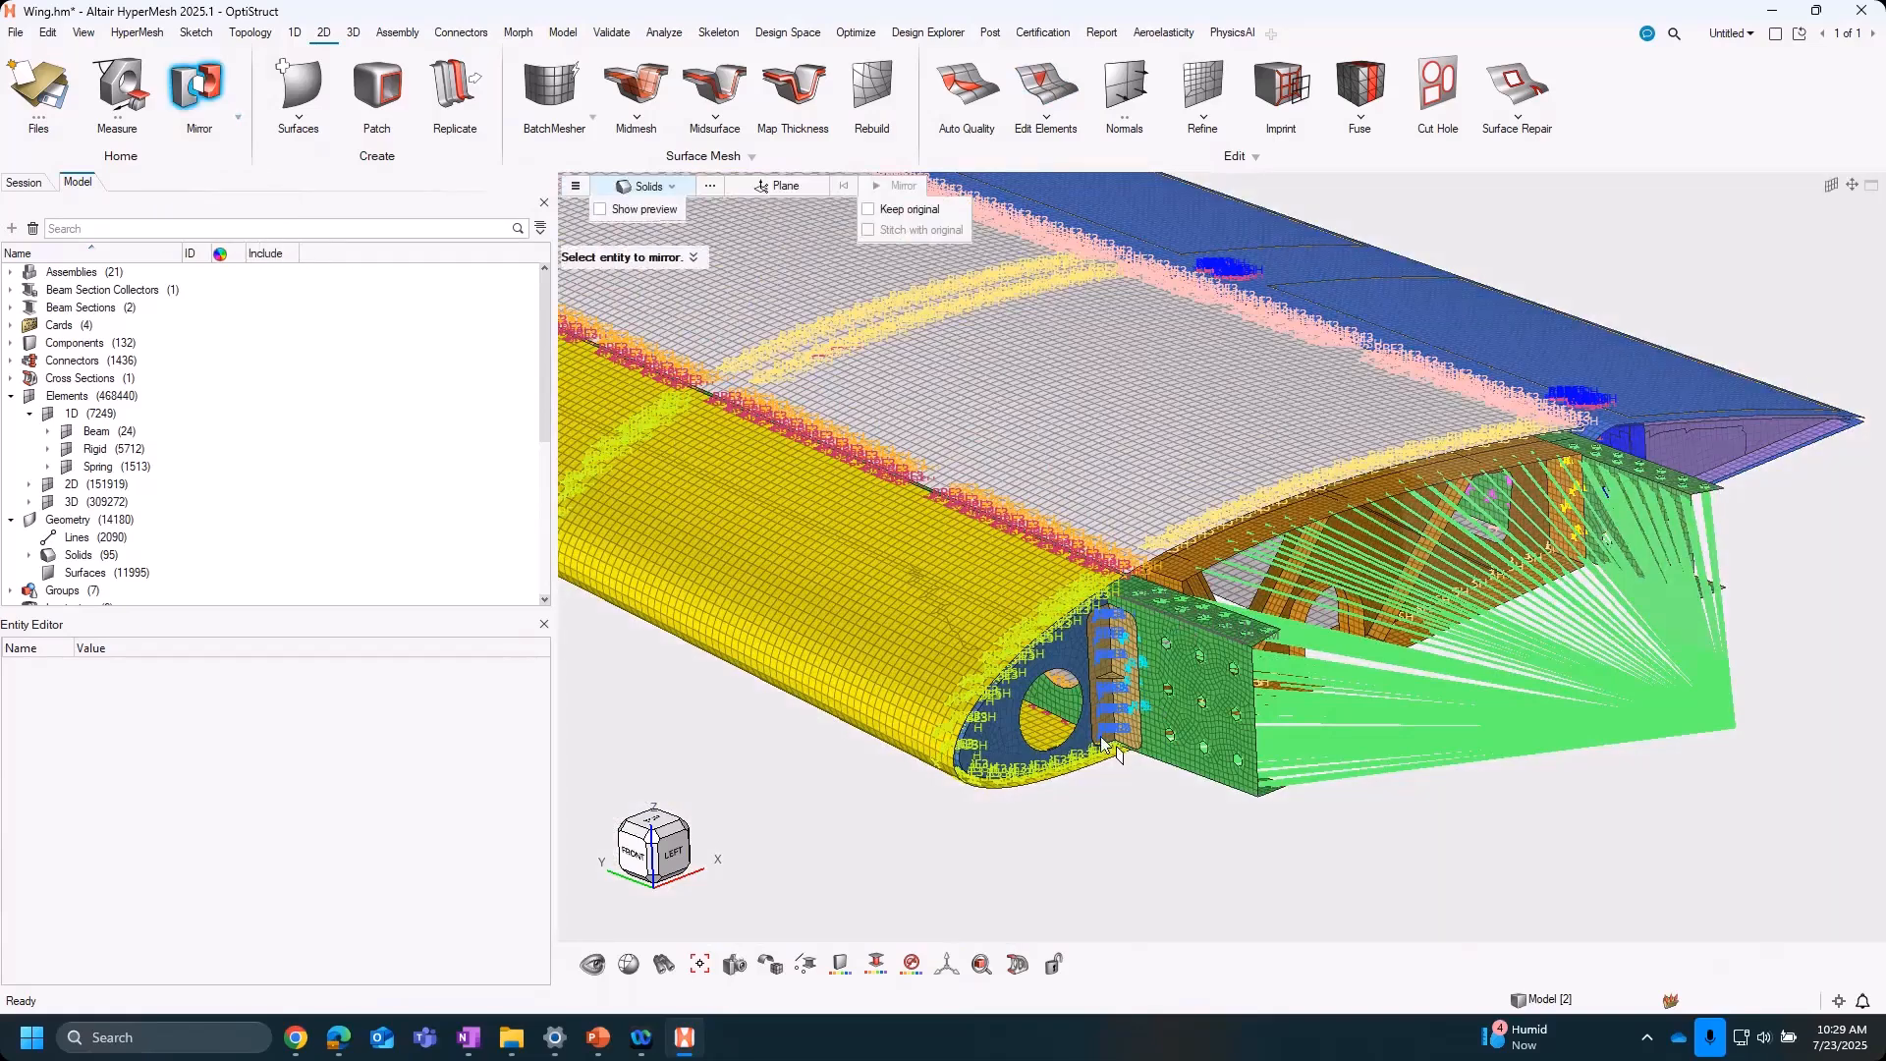
key(Escape)
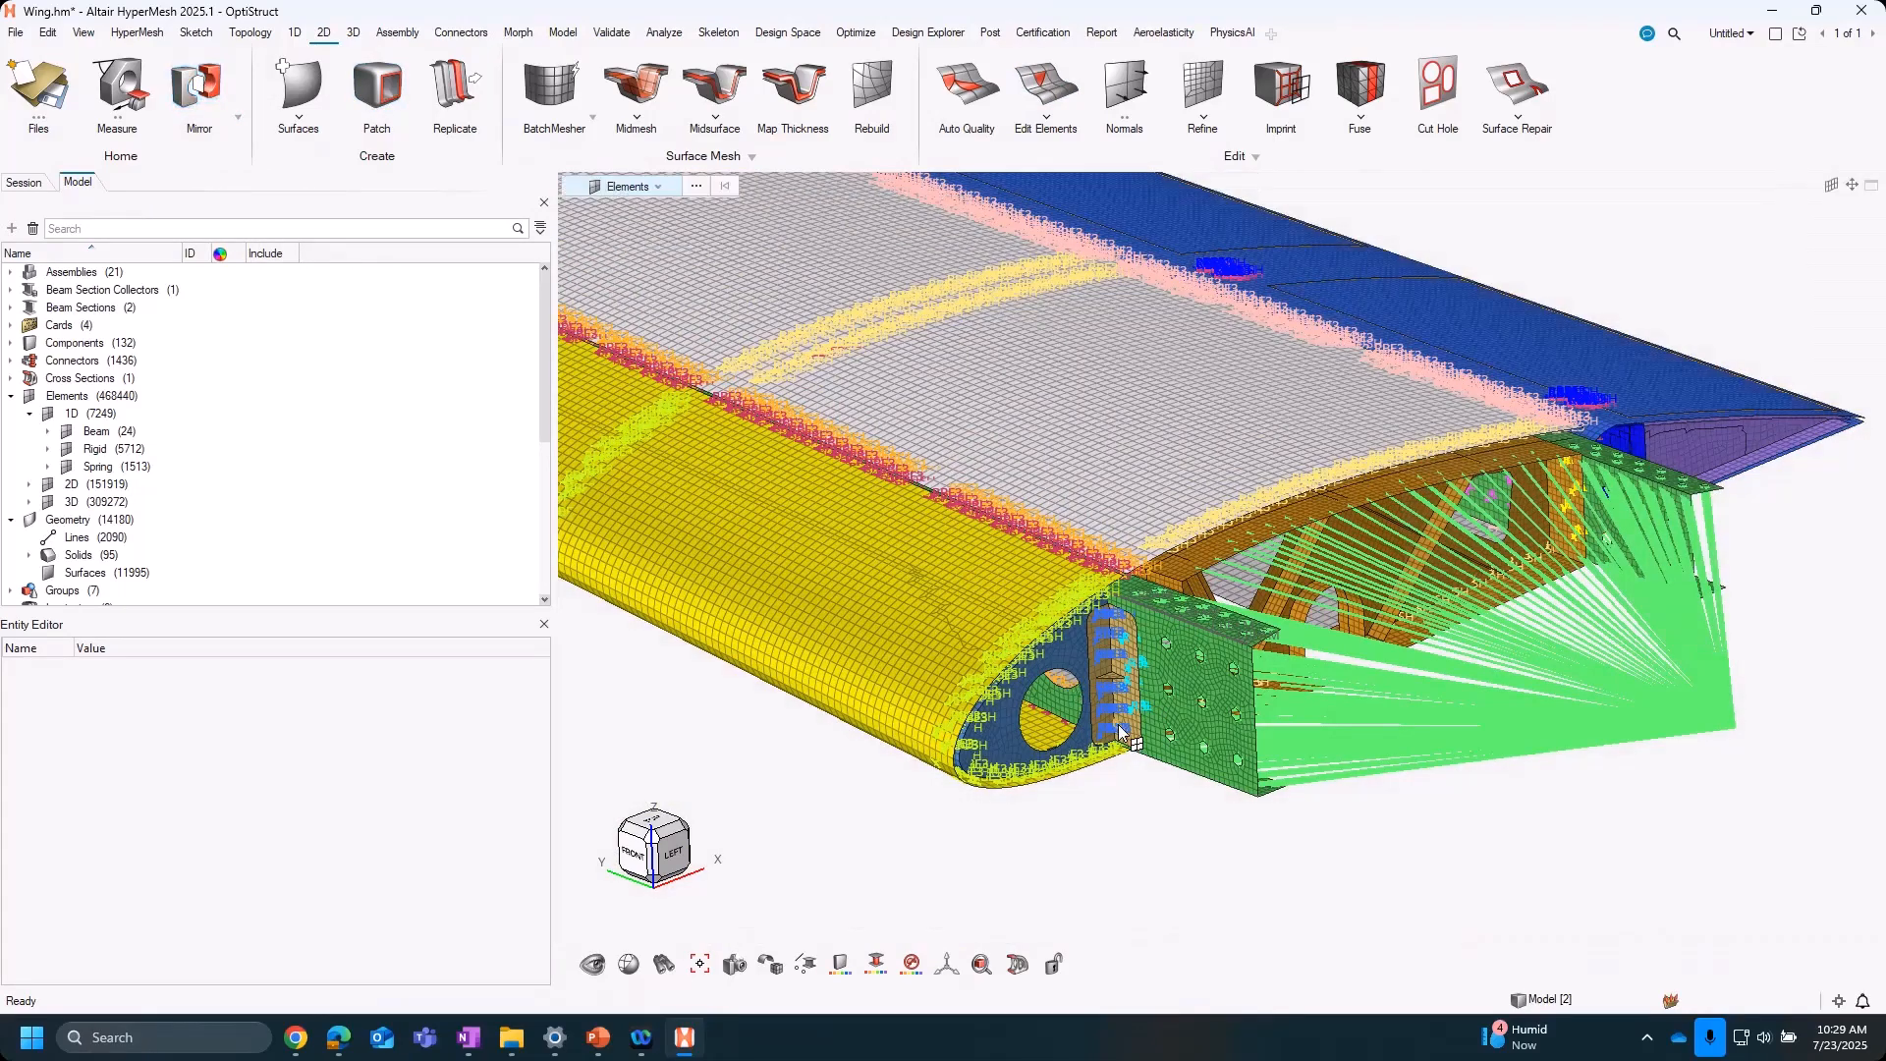
mouse_move(1120, 732)
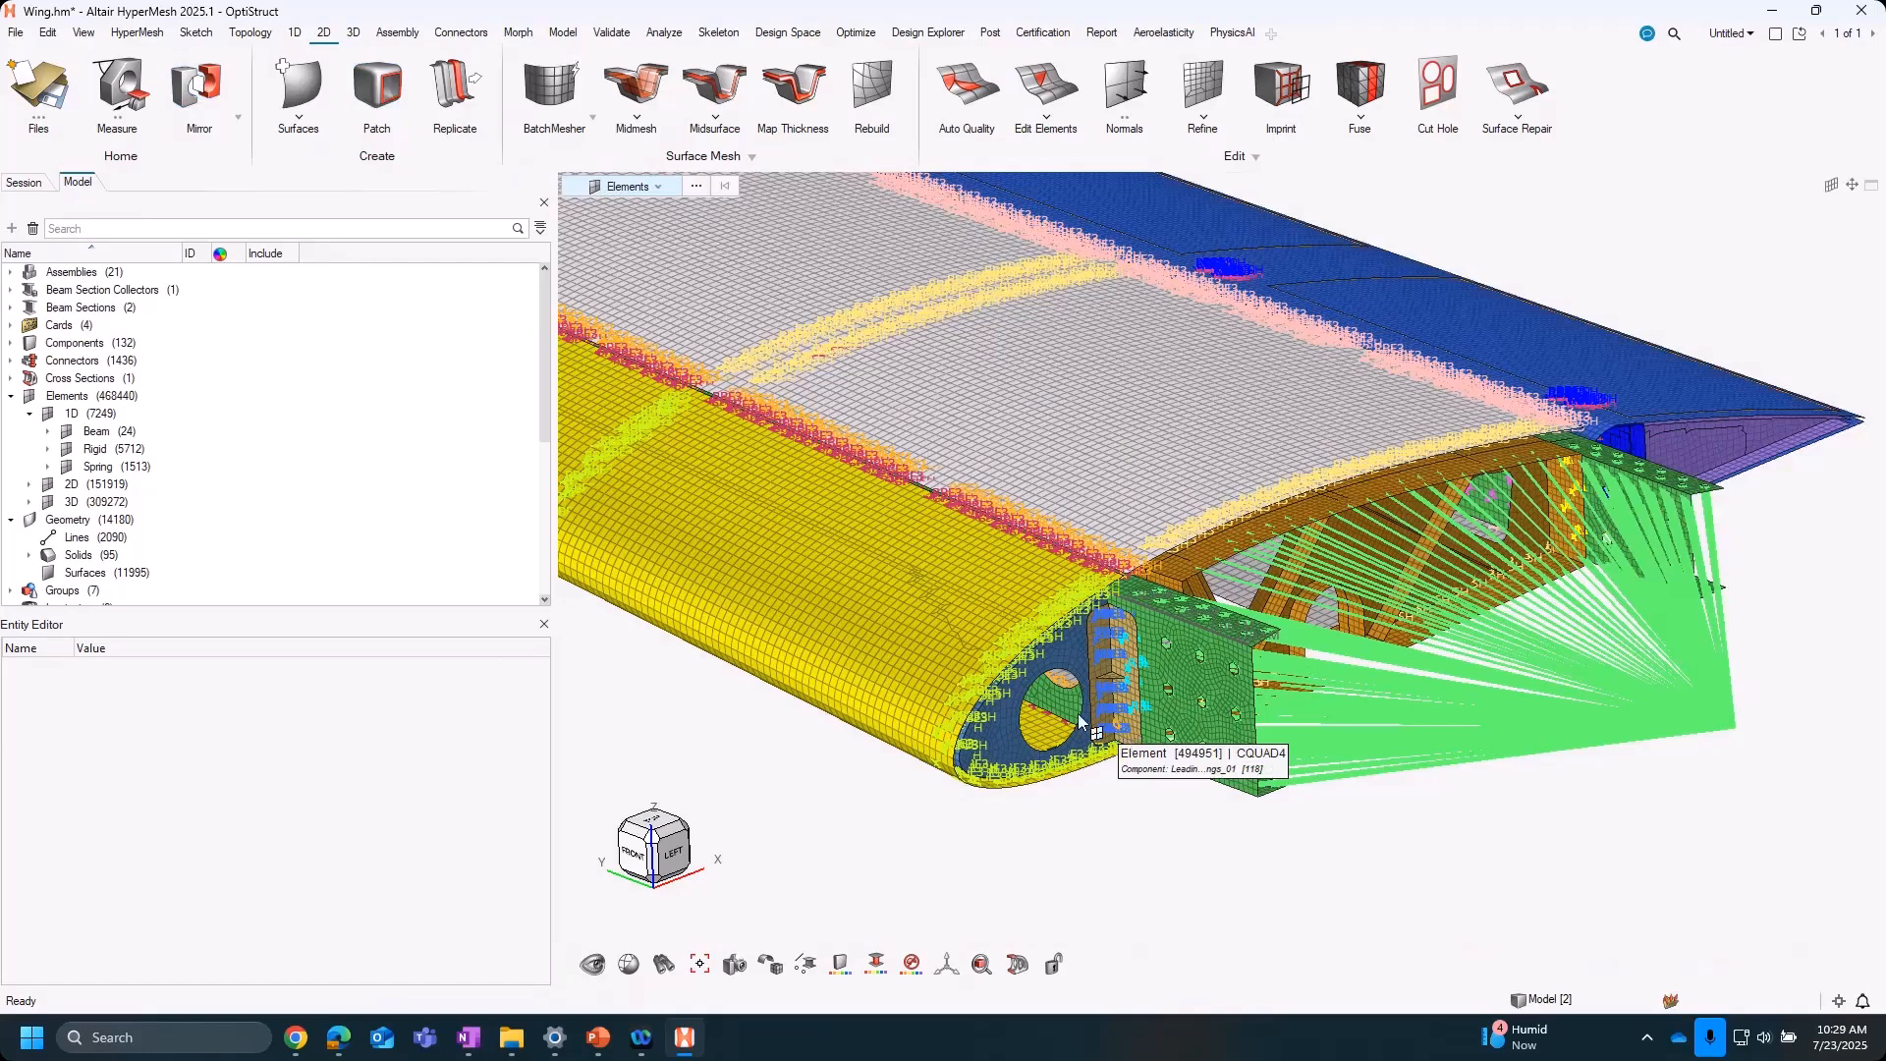
Display the morphing tools, and switch to Chrome to view the top of the Altair Aerospace Coffee Break series page
click(520, 33)
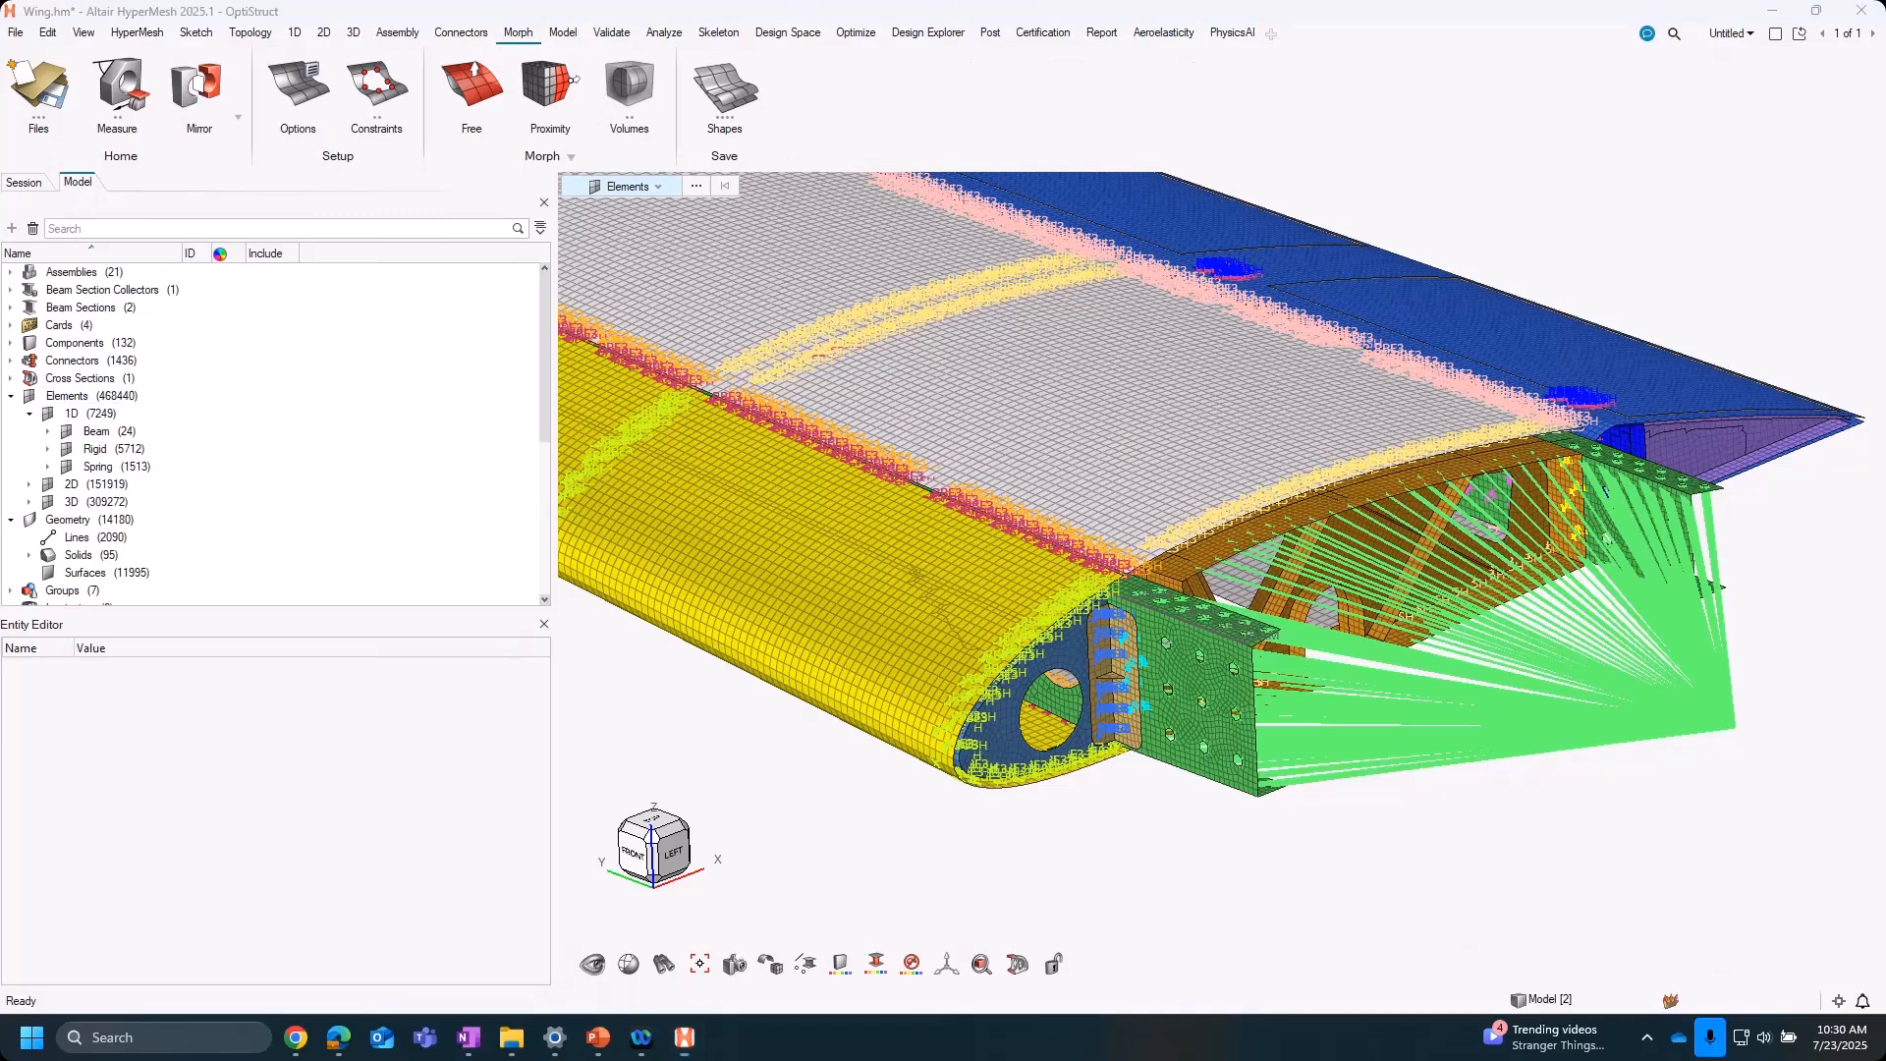
click(296, 1038)
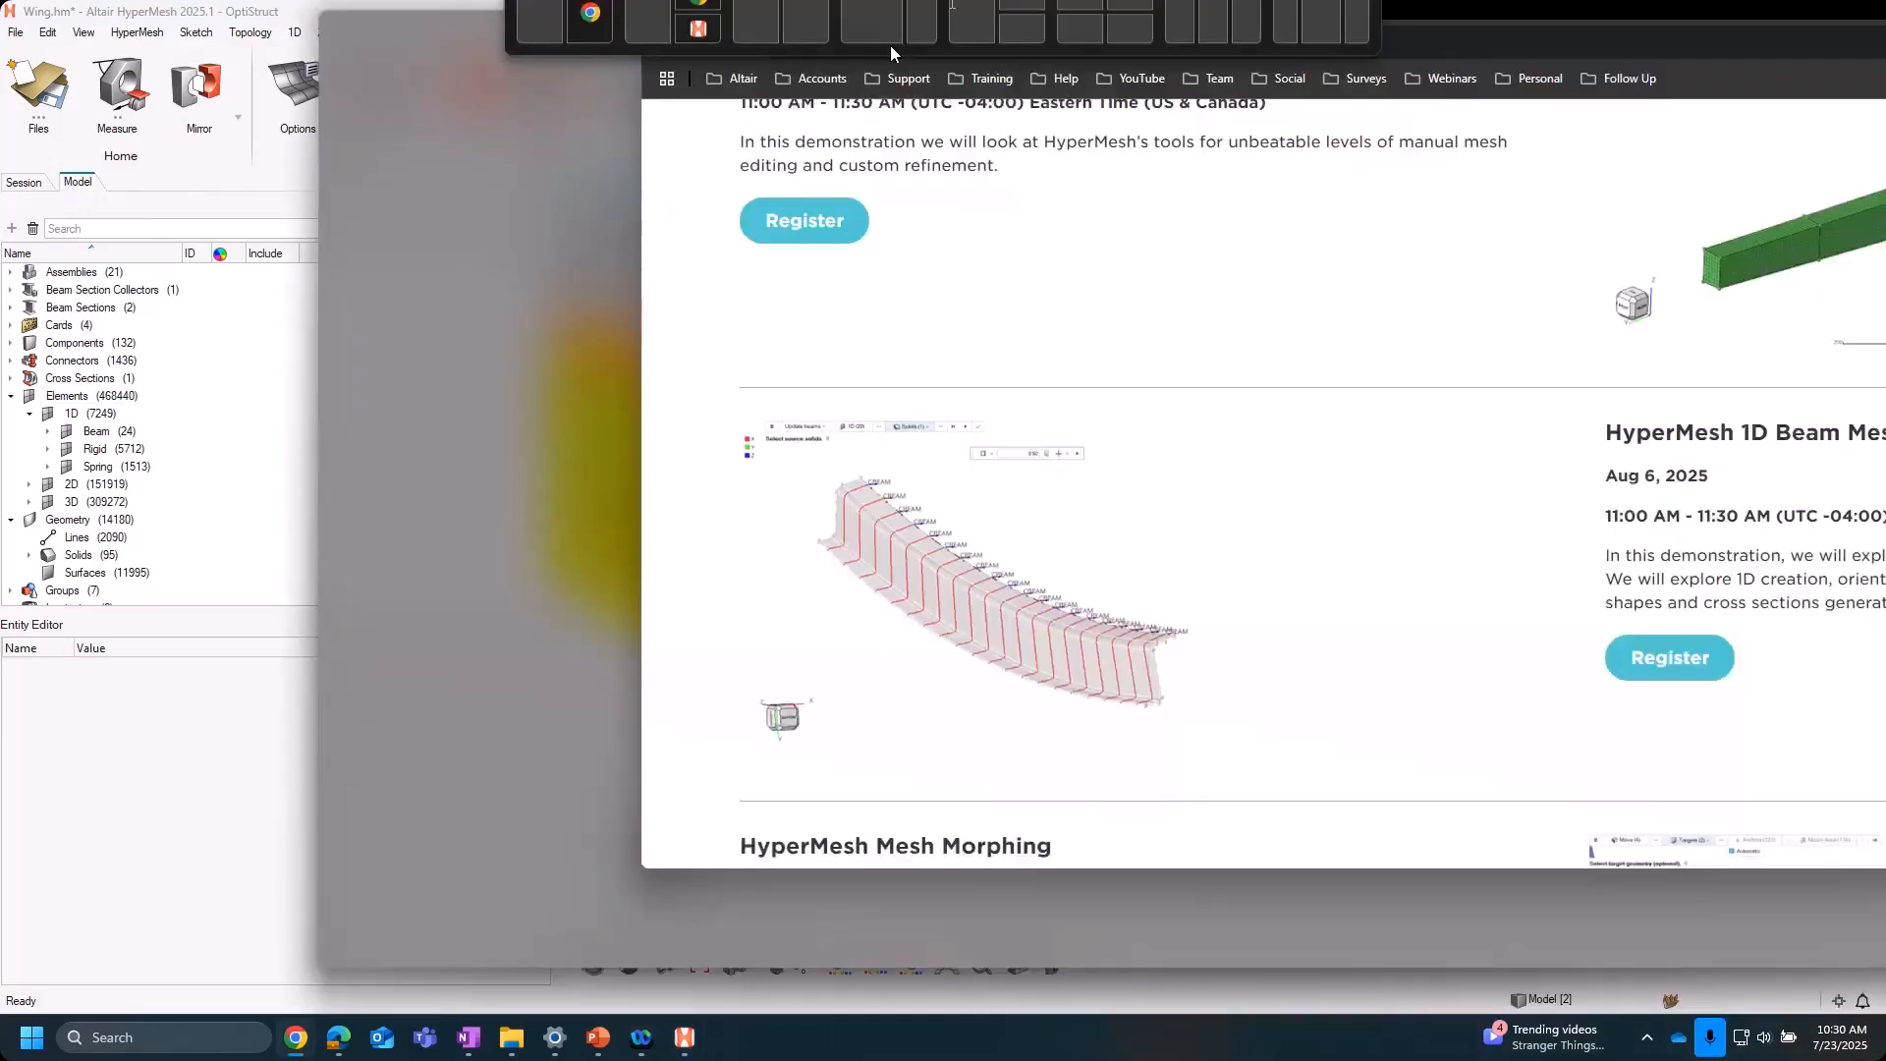
scroll(1443, 621, up, 10)
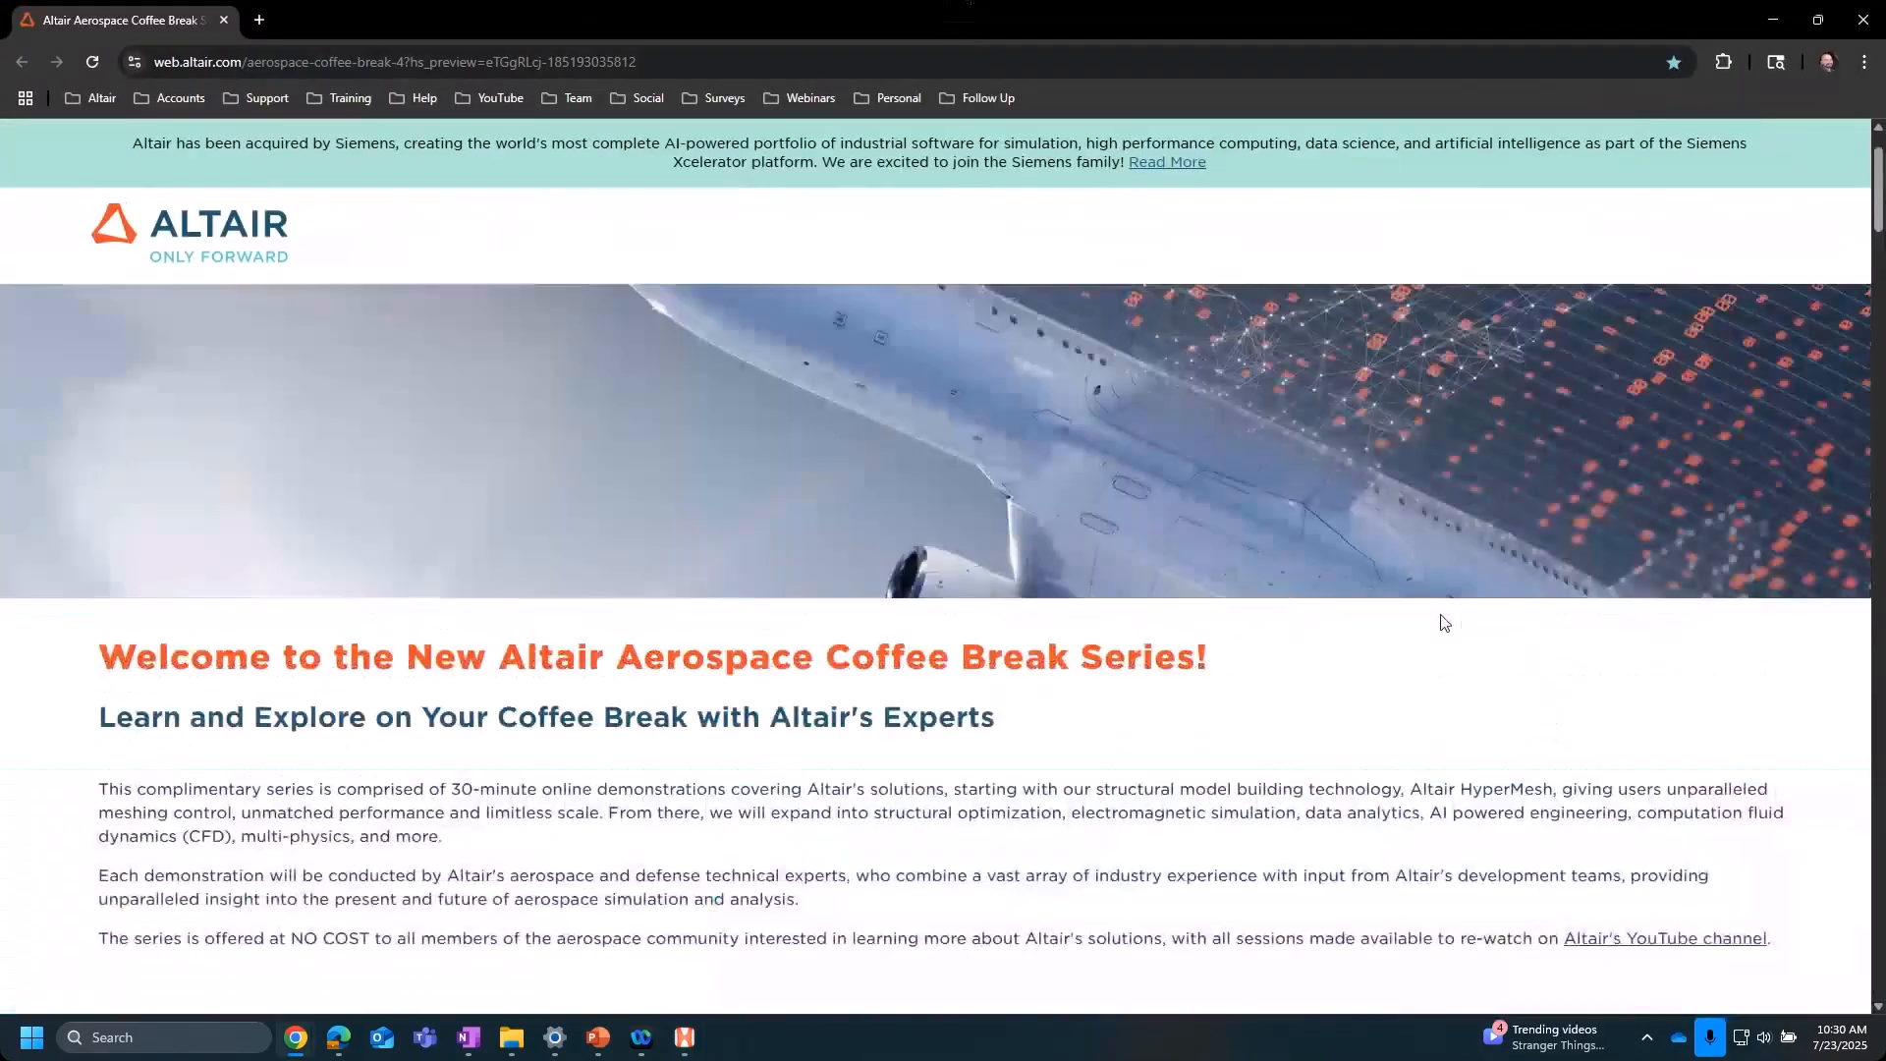